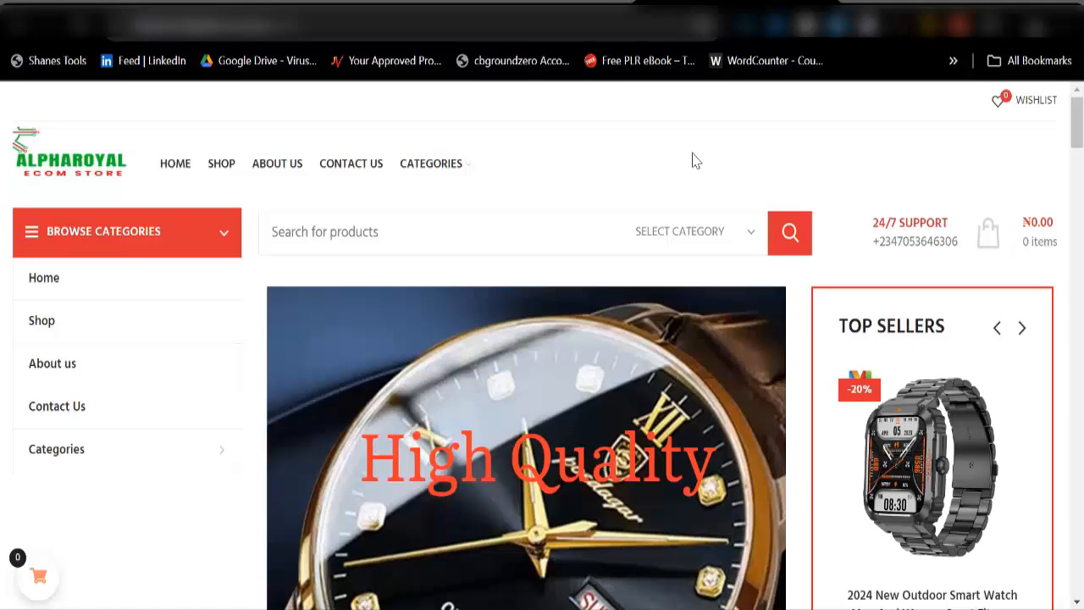
Step: Browse the store homepage and open the Smart Watches category
{"action": "scroll", "coordinate": [518, 260], "scroll_direction": "down", "scroll_amount": 7}
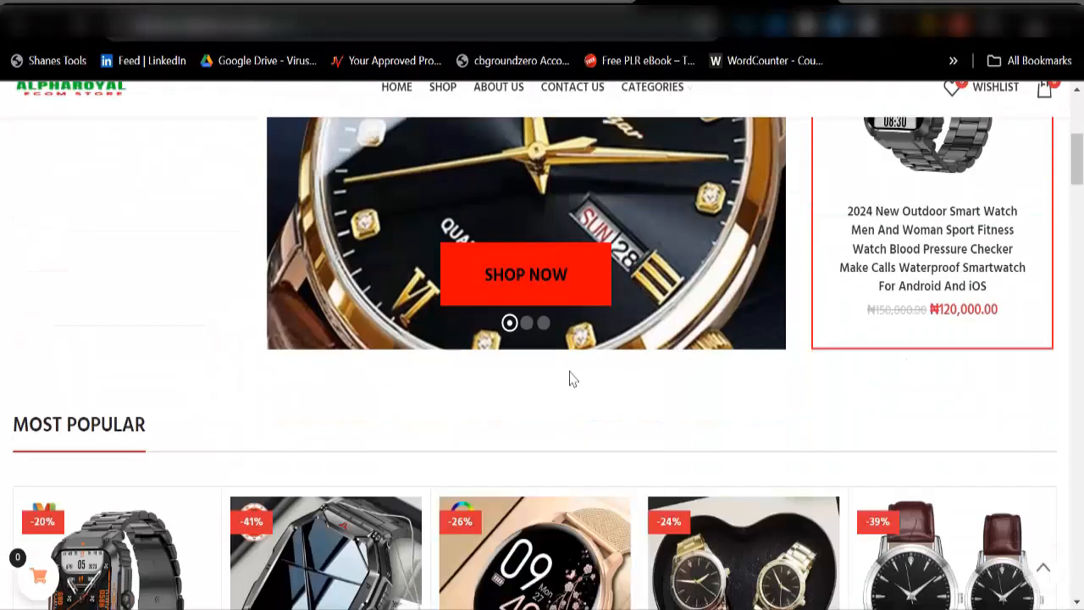
{"action": "scroll", "coordinate": [531, 456], "scroll_direction": "down", "scroll_amount": 1}
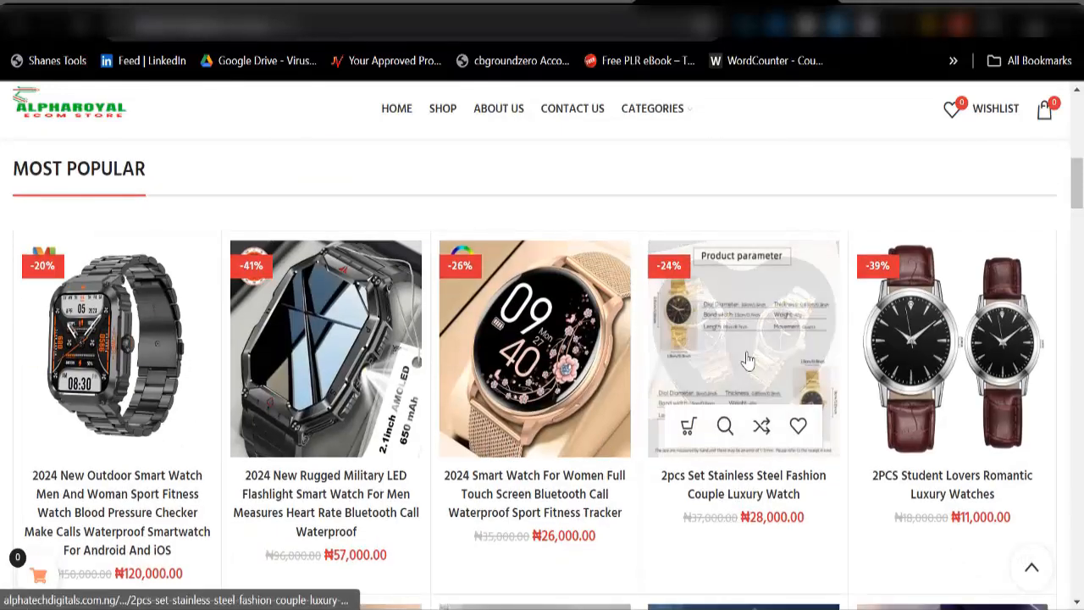
{"action": "scroll", "coordinate": [658, 405], "scroll_direction": "up", "scroll_amount": 8}
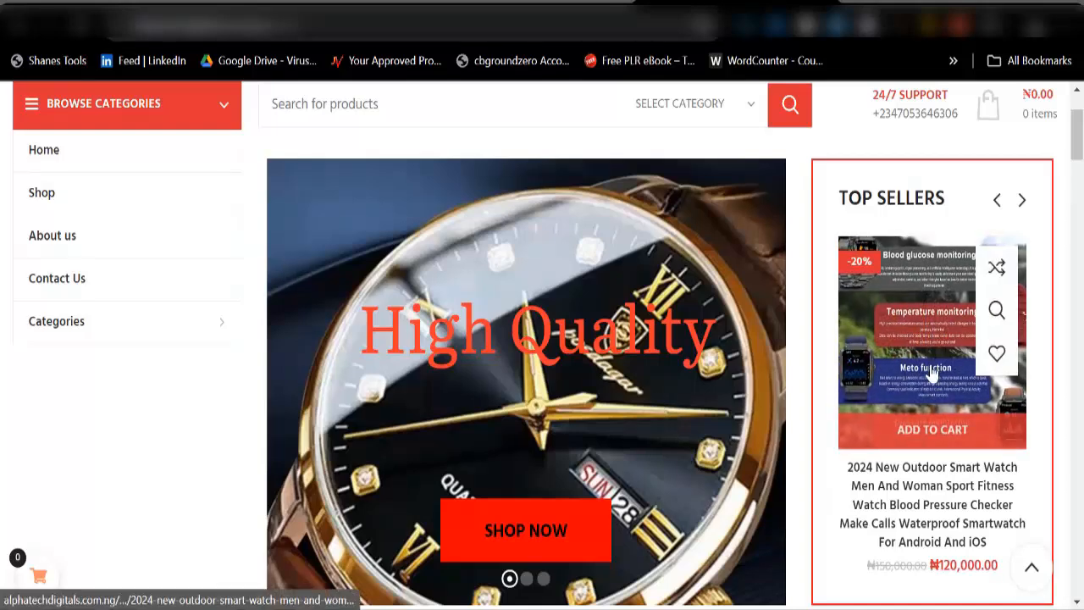
{"action": "scroll", "coordinate": [570, 440], "scroll_direction": "down", "scroll_amount": 1}
{"action": "scroll", "coordinate": [569, 441], "scroll_direction": "down", "scroll_amount": 6}
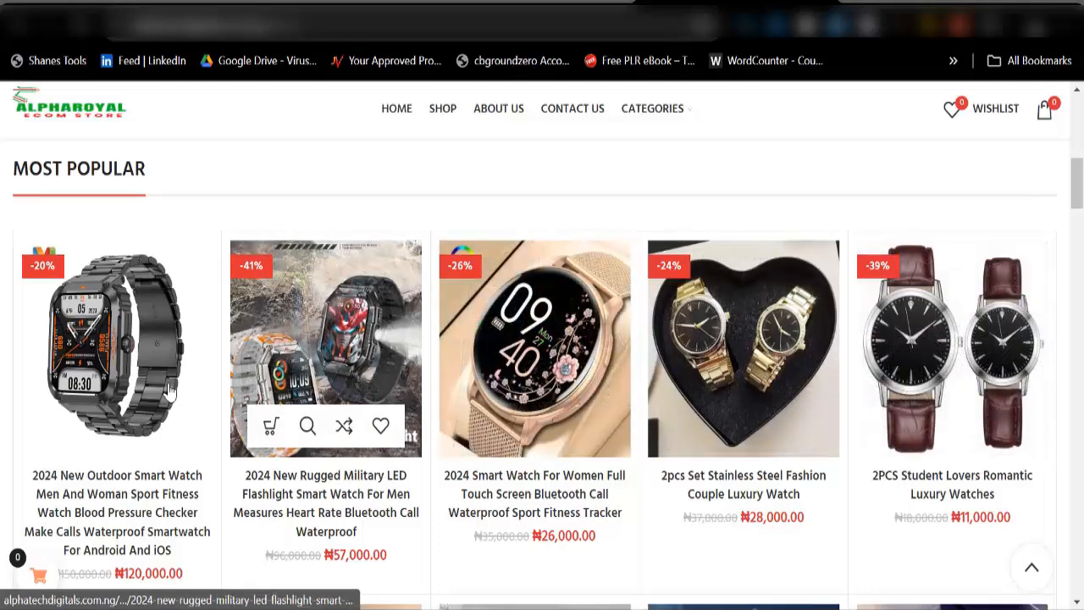
{"action": "scroll", "coordinate": [136, 489], "scroll_direction": "down", "scroll_amount": 3}
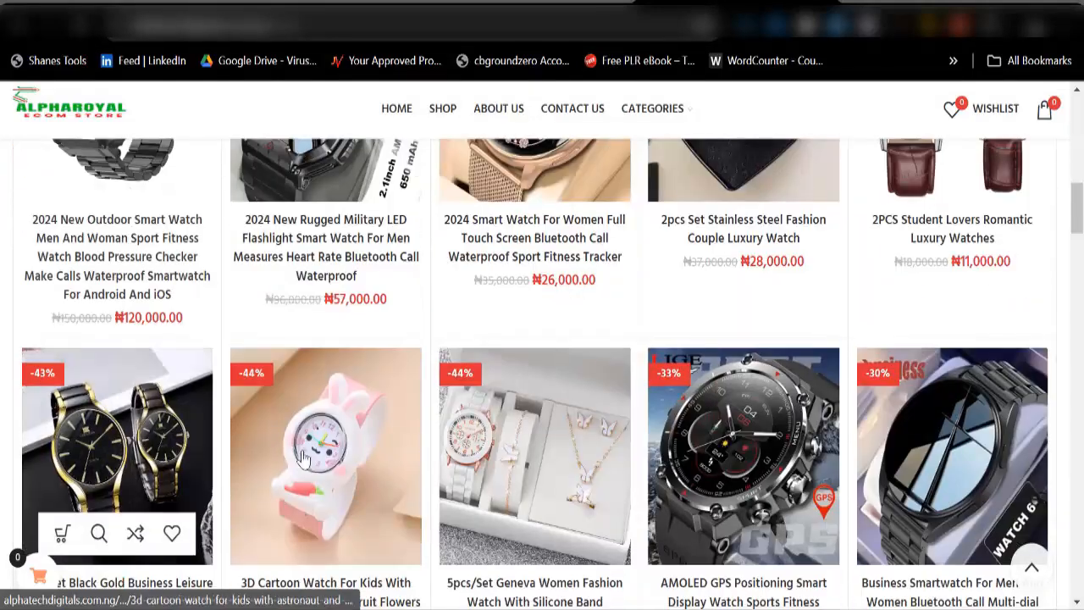
{"action": "scroll", "coordinate": [880, 440], "scroll_direction": "down", "scroll_amount": 8}
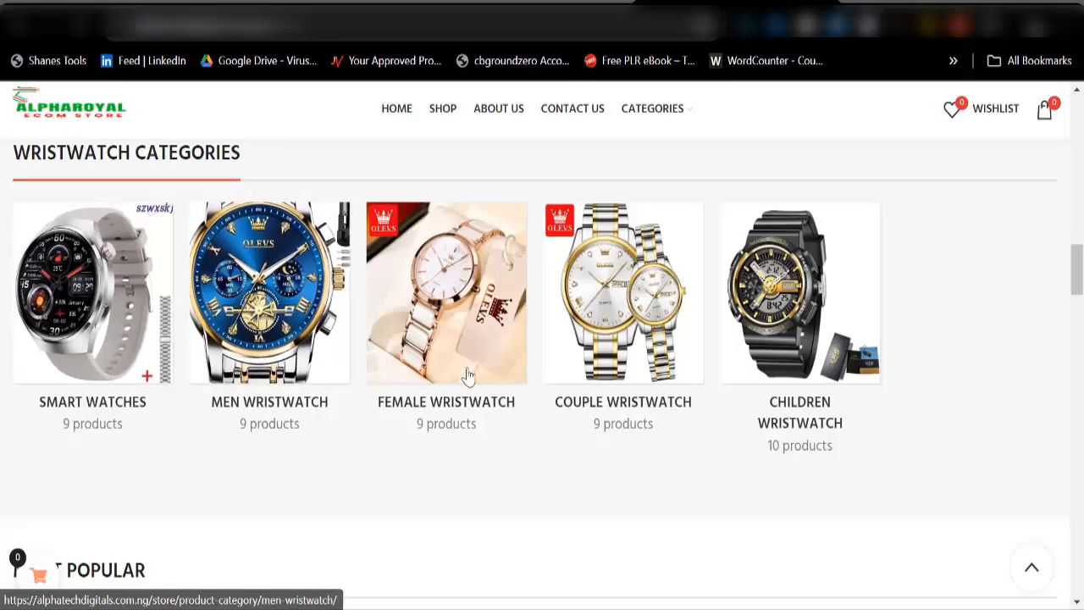
{"action": "left_click", "coordinate": [165, 254]}
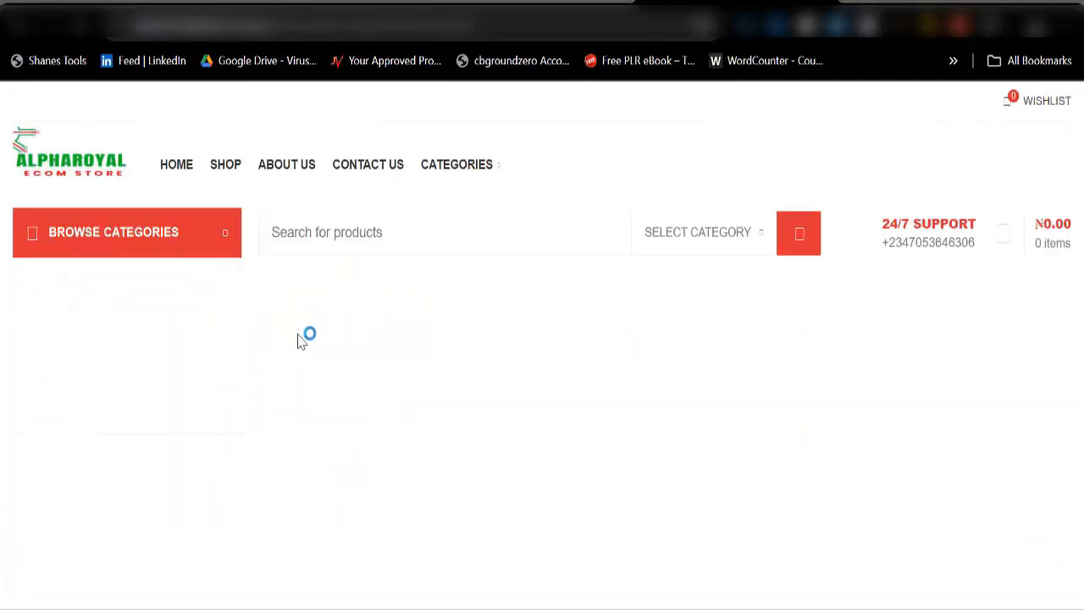
Step: Open the 2024 New Outdoor Smart Watch from the category listing
{"action": "scroll", "coordinate": [497, 381], "scroll_direction": "down", "scroll_amount": 5}
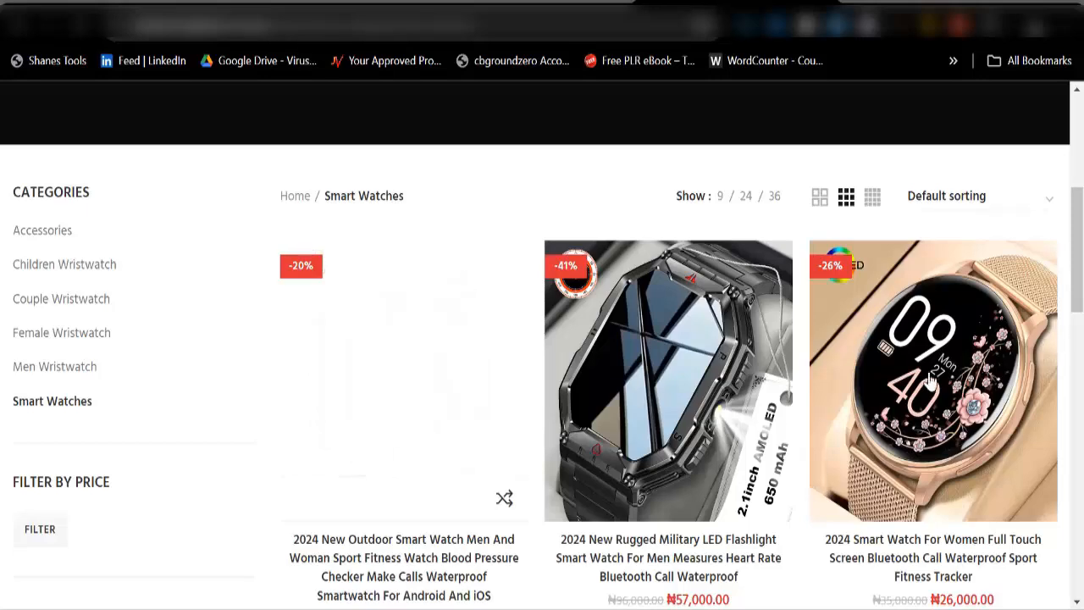
{"action": "scroll", "coordinate": [407, 431], "scroll_direction": "down", "scroll_amount": 3}
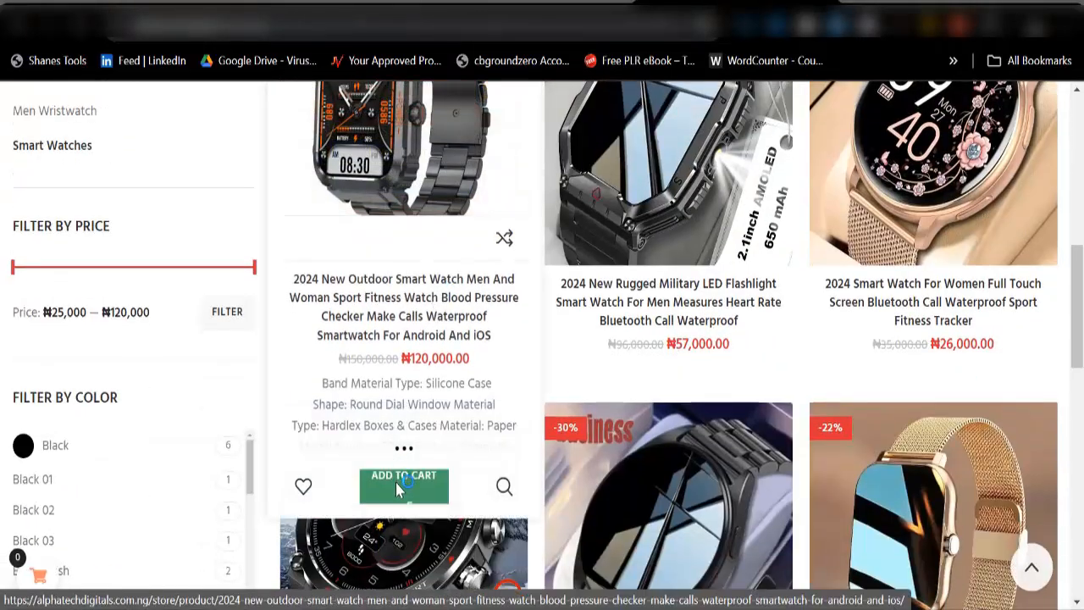
{"action": "left_click", "coordinate": [436, 444]}
Step: Try adding the watch to the cart and dismiss the missing-options alert
{"action": "scroll", "coordinate": [586, 436], "scroll_direction": "down", "scroll_amount": 5}
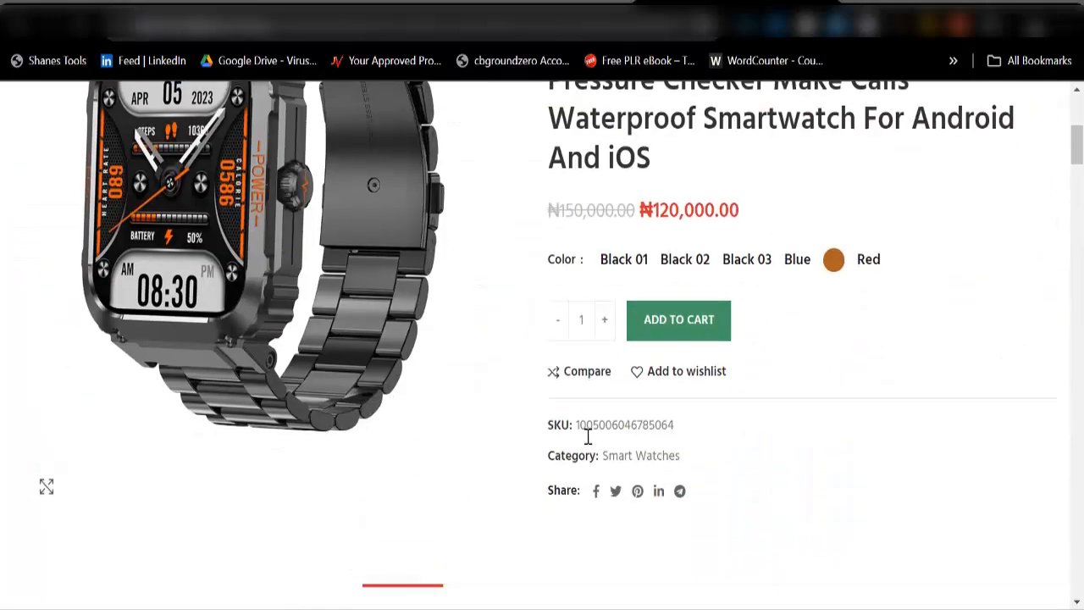
{"action": "left_click", "coordinate": [678, 326]}
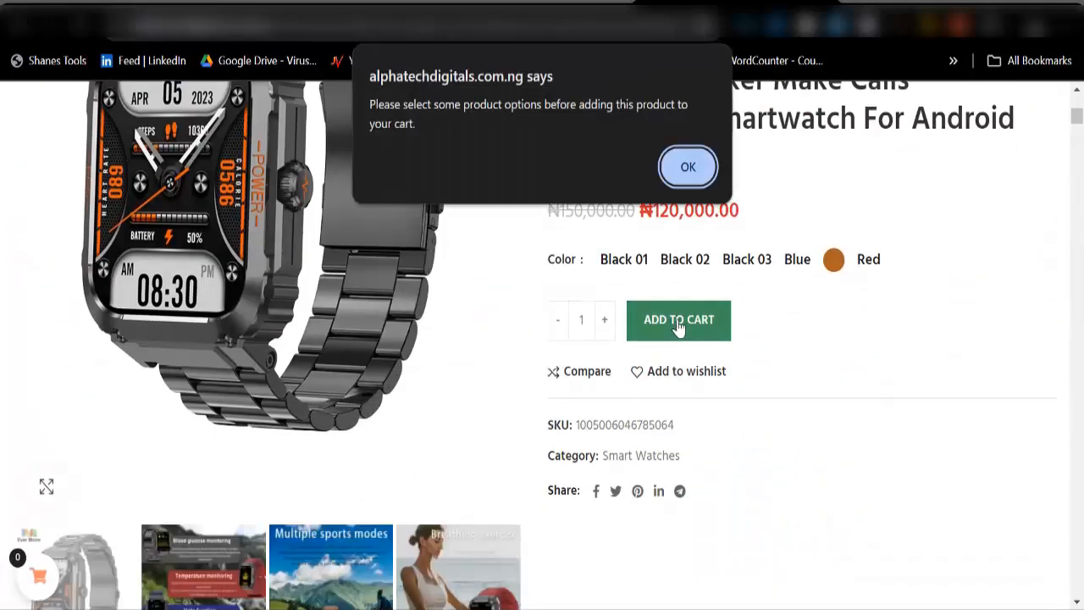
{"action": "left_click", "coordinate": [687, 169]}
Step: Advance through the next two product gallery images
{"action": "scroll", "coordinate": [631, 351], "scroll_direction": "down", "scroll_amount": 5}
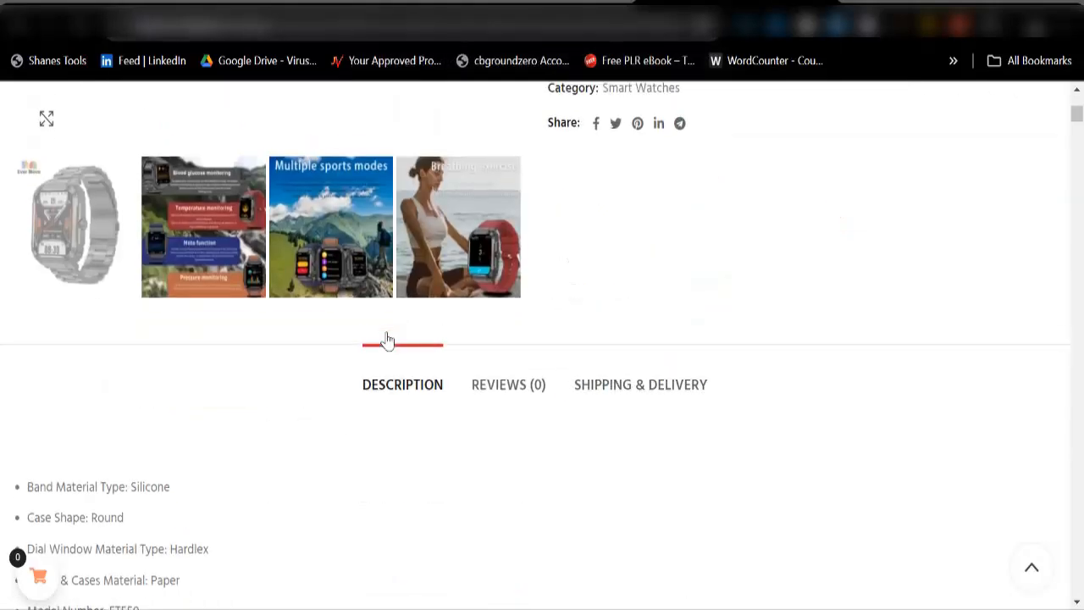
{"action": "scroll", "coordinate": [581, 370], "scroll_direction": "up", "scroll_amount": 5}
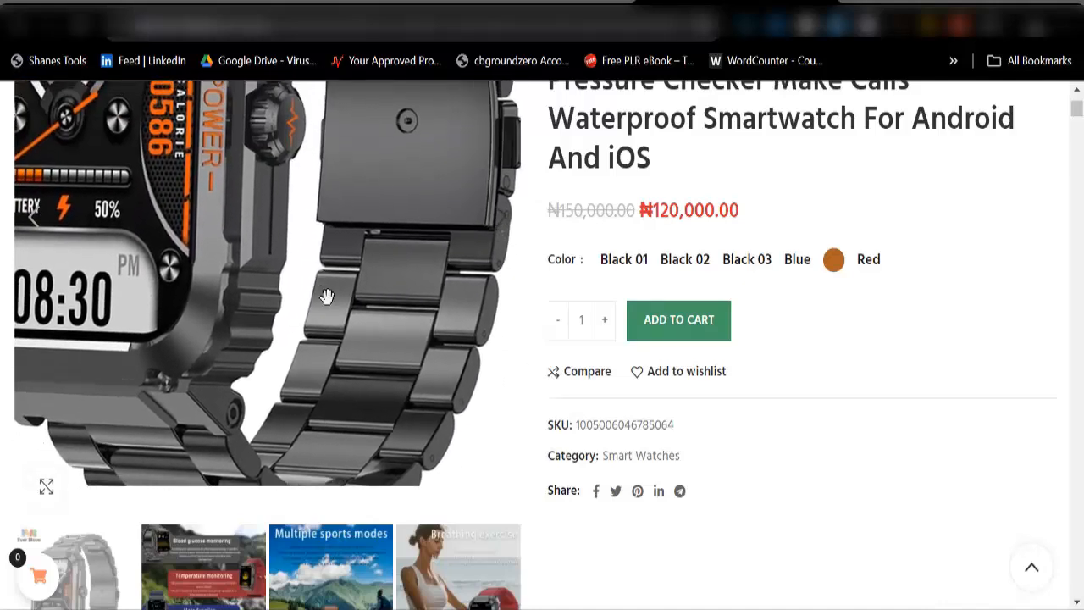
{"action": "left_click", "coordinate": [500, 232]}
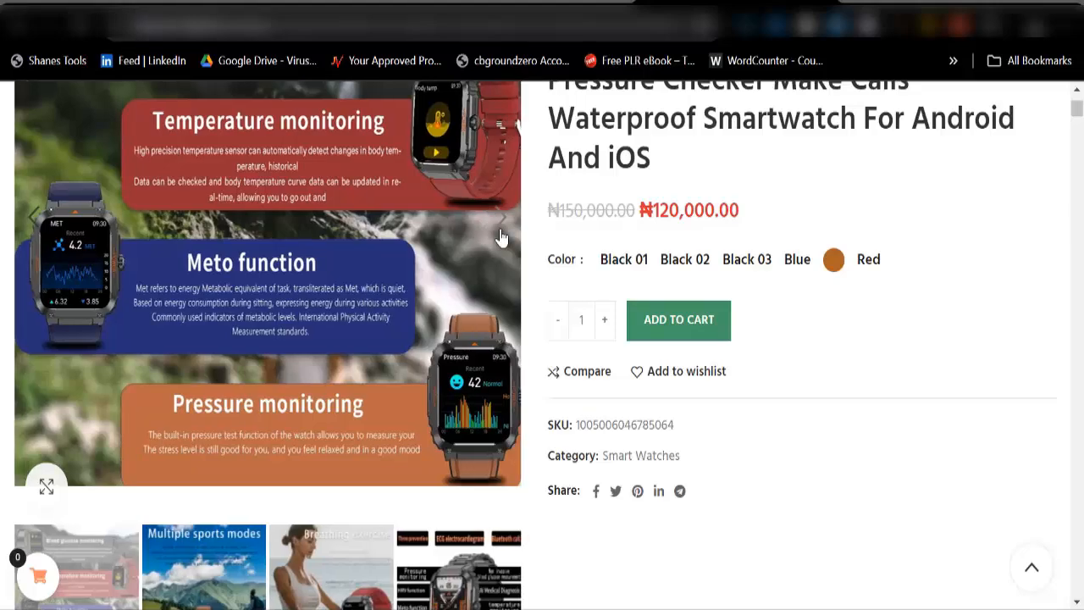
{"action": "left_click", "coordinate": [500, 233]}
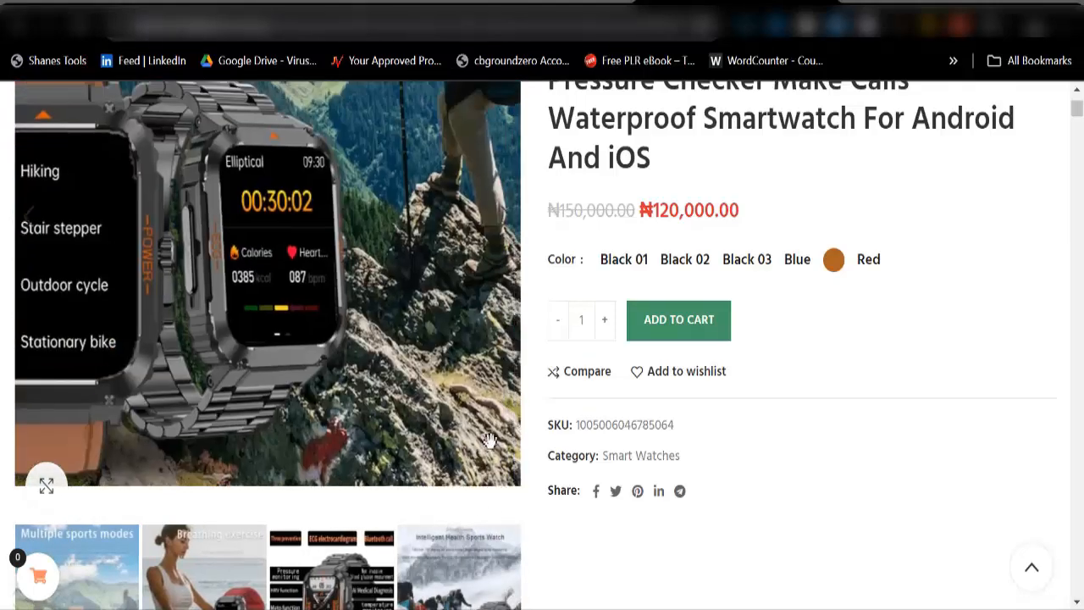
{"action": "scroll", "coordinate": [491, 439], "scroll_direction": "up", "scroll_amount": 5}
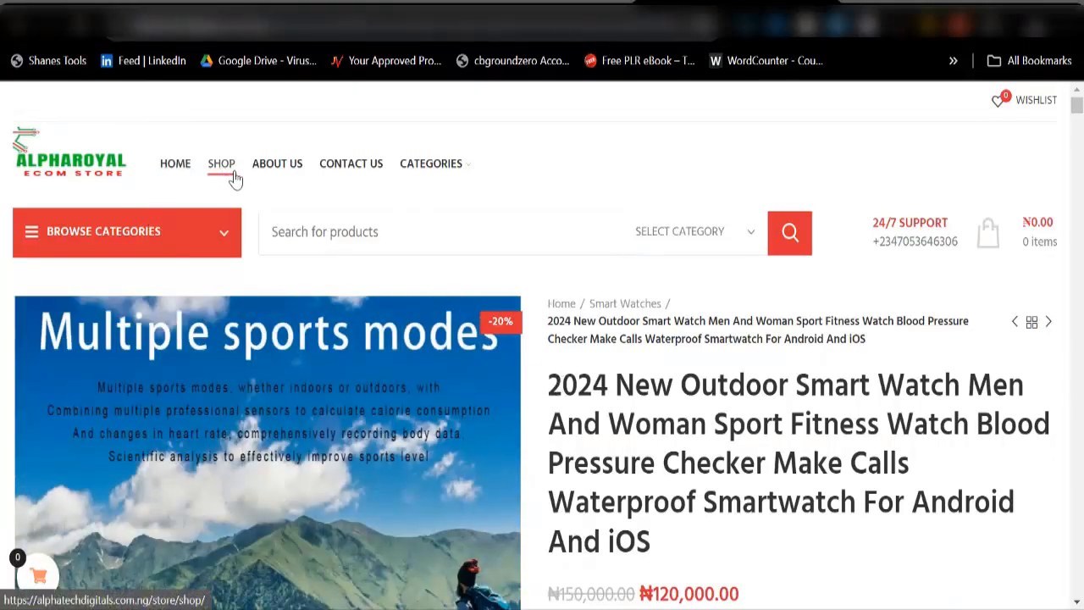
Step: Go to SHOP from the header menu and scroll to the five-page pagination
{"action": "mouse_move", "coordinate": [427, 184]}
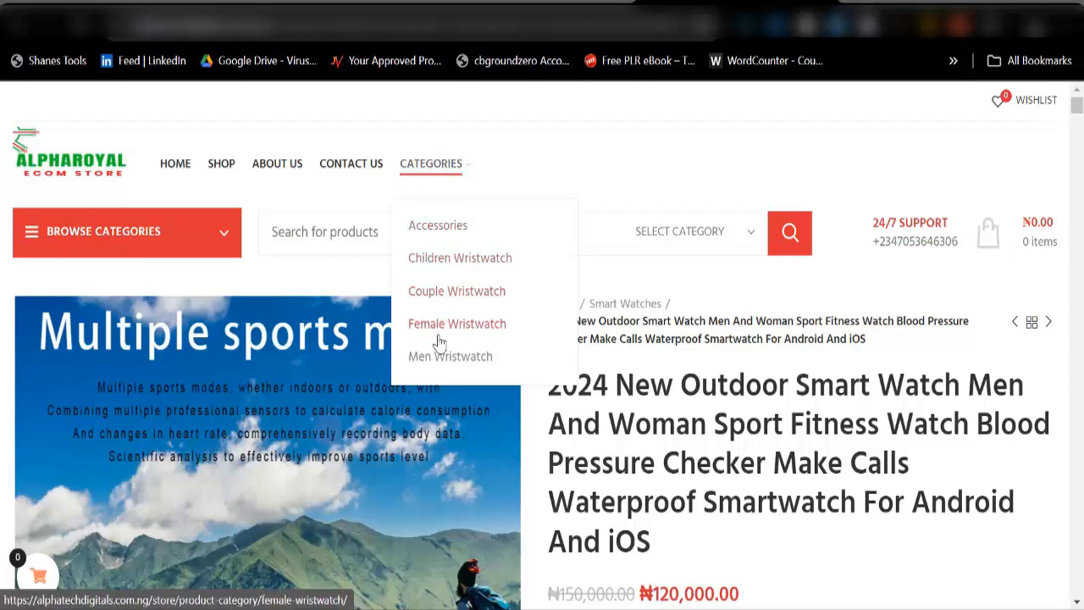
{"action": "mouse_move", "coordinate": [120, 222]}
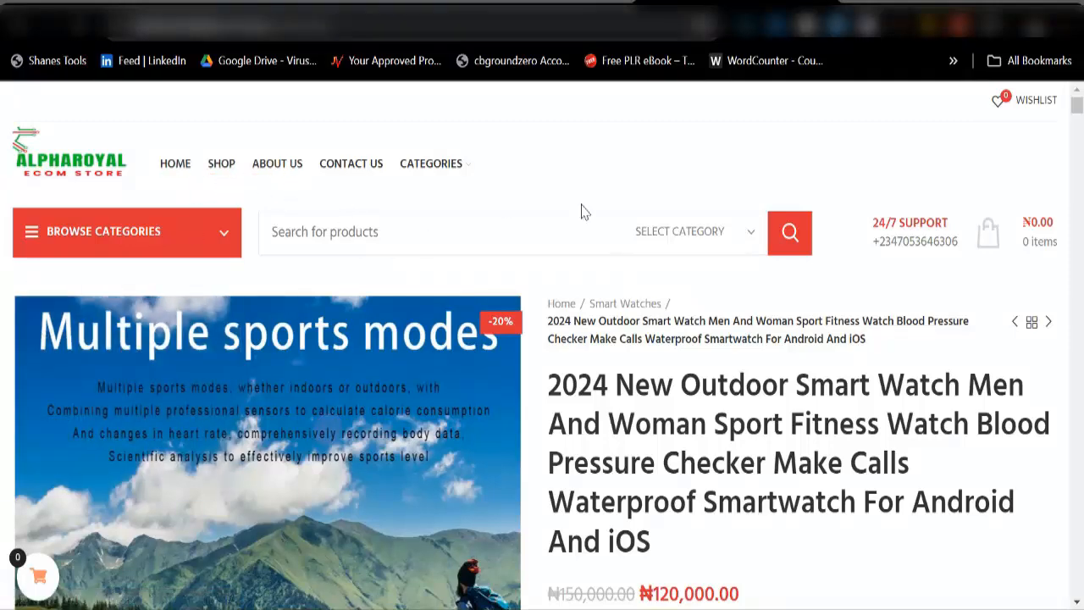
{"action": "scroll", "coordinate": [479, 412], "scroll_direction": "down", "scroll_amount": 7}
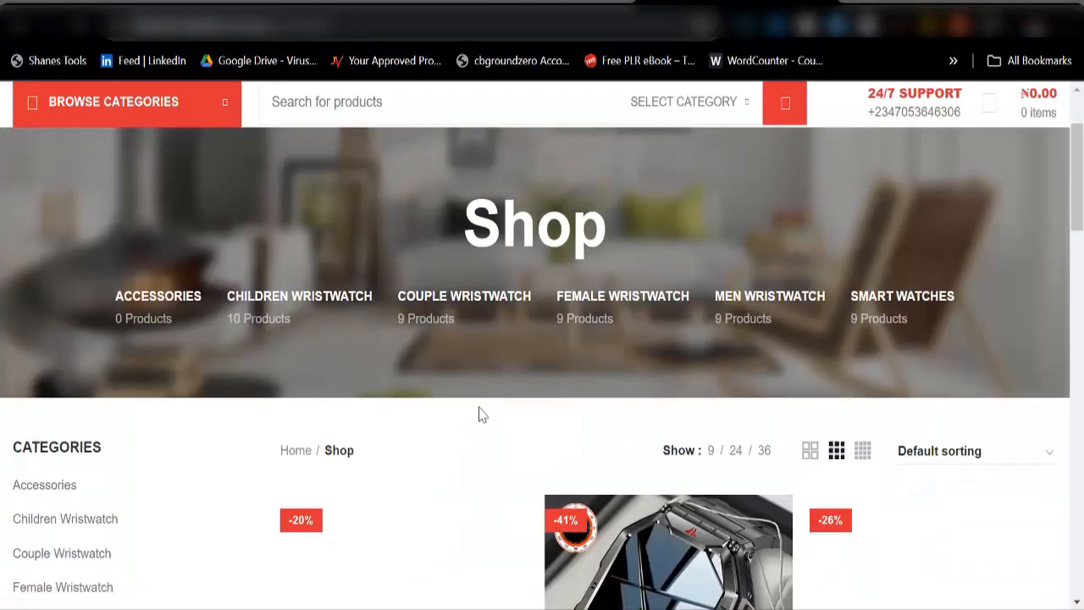
{"action": "scroll", "coordinate": [571, 404], "scroll_direction": "down", "scroll_amount": 10}
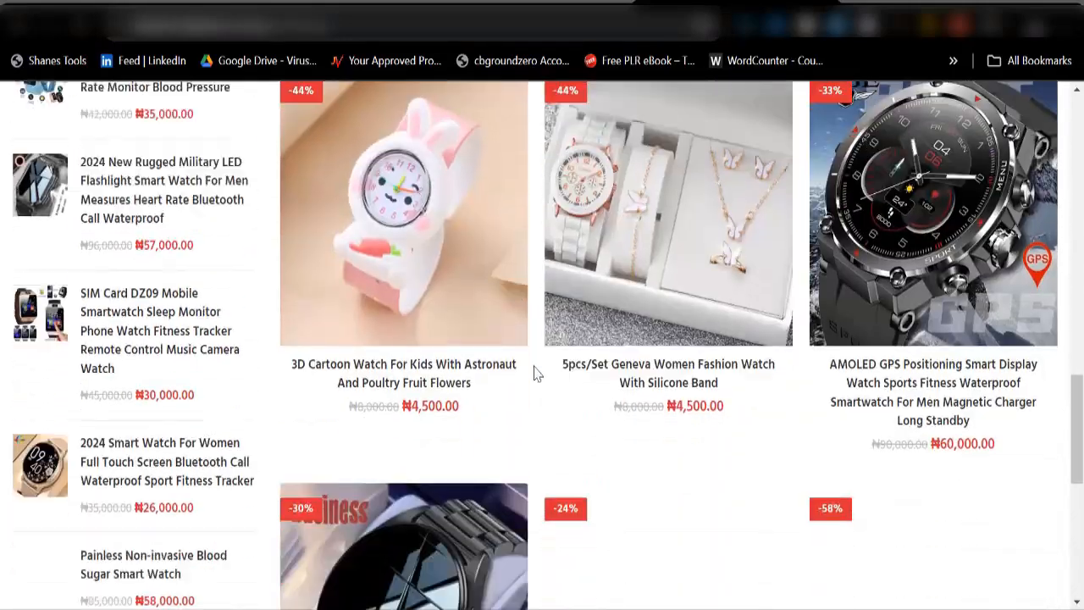
{"action": "scroll", "coordinate": [564, 362], "scroll_direction": "up", "scroll_amount": 2}
{"action": "scroll", "coordinate": [627, 424], "scroll_direction": "down", "scroll_amount": 2}
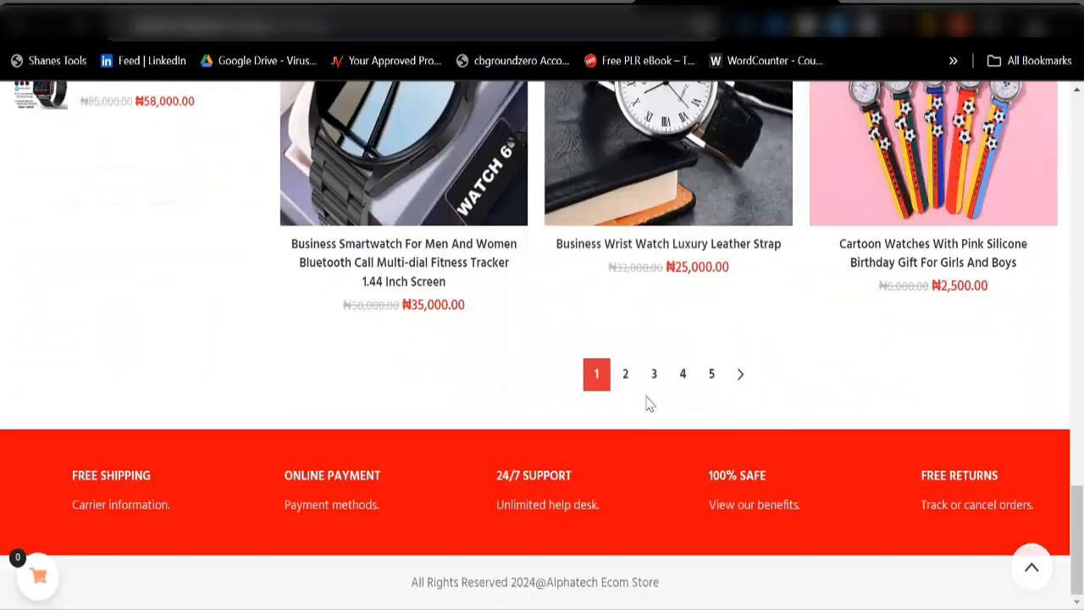
Step: Load shop page 2, then scroll cPanel Tools to Softaculous's WordPress entry
{"action": "left_click", "coordinate": [626, 383]}
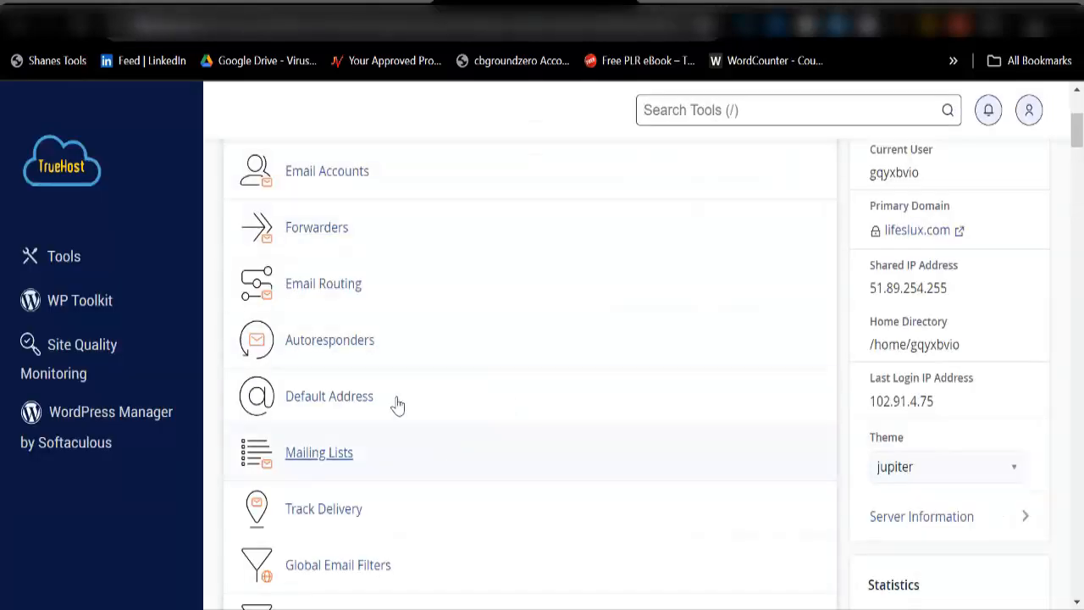
{"action": "scroll", "coordinate": [398, 406], "scroll_direction": "up", "scroll_amount": 3}
{"action": "scroll", "coordinate": [500, 341], "scroll_direction": "down", "scroll_amount": 4}
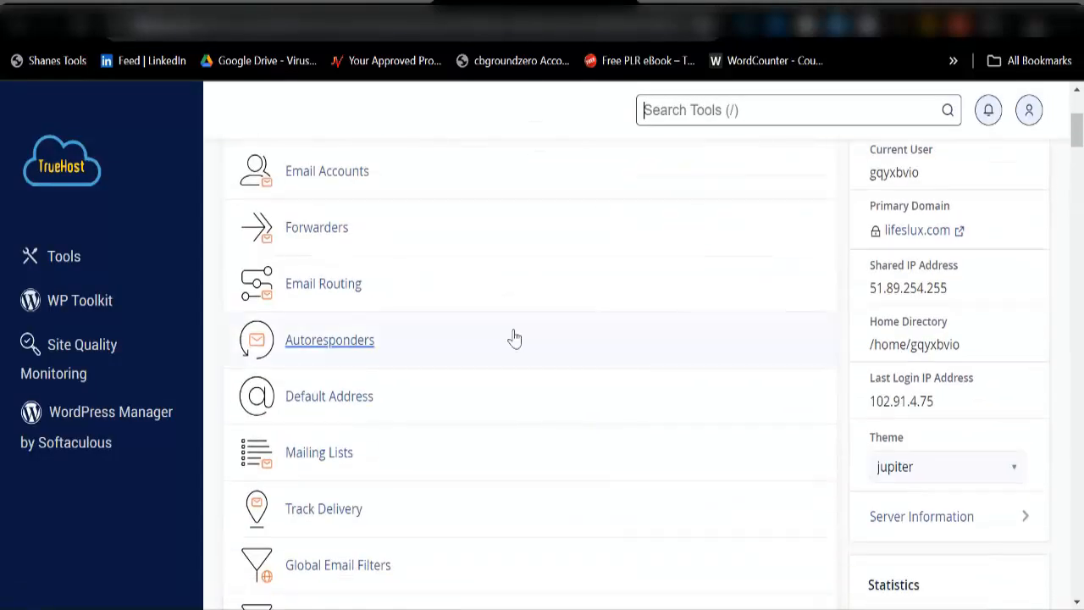
{"action": "scroll", "coordinate": [398, 339], "scroll_direction": "down", "scroll_amount": 7}
{"action": "scroll", "coordinate": [405, 375], "scroll_direction": "down", "scroll_amount": 15}
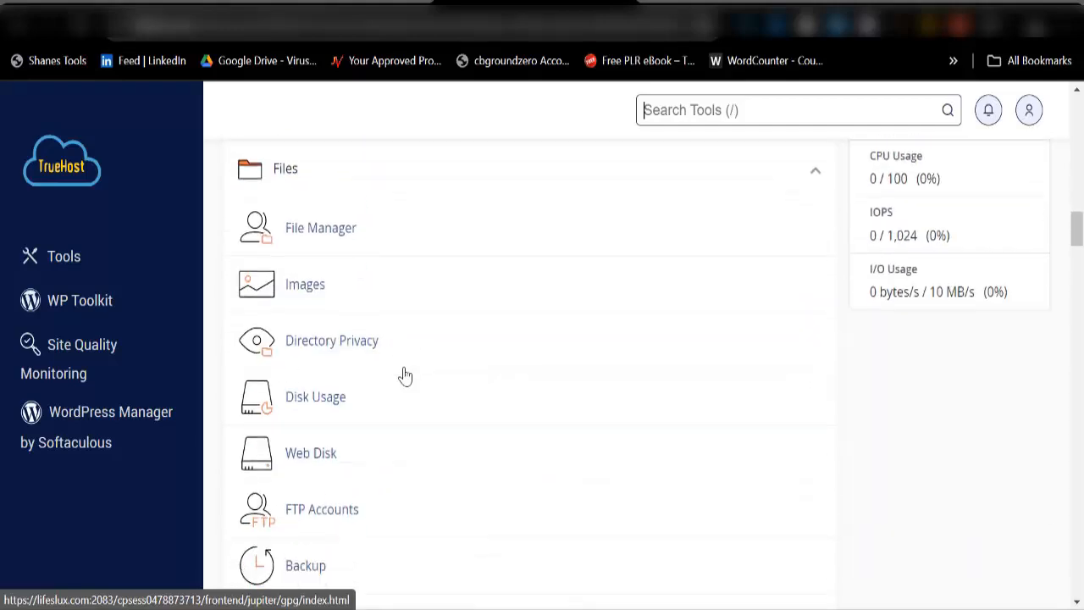
{"action": "scroll", "coordinate": [401, 394], "scroll_direction": "down", "scroll_amount": 20}
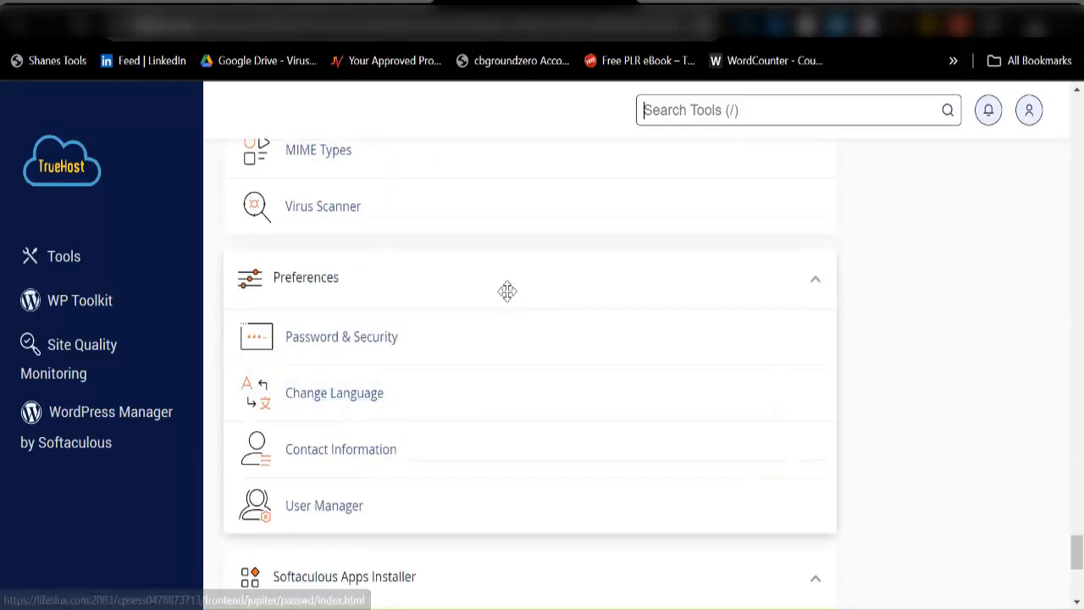
{"action": "scroll", "coordinate": [450, 385], "scroll_direction": "down", "scroll_amount": 5}
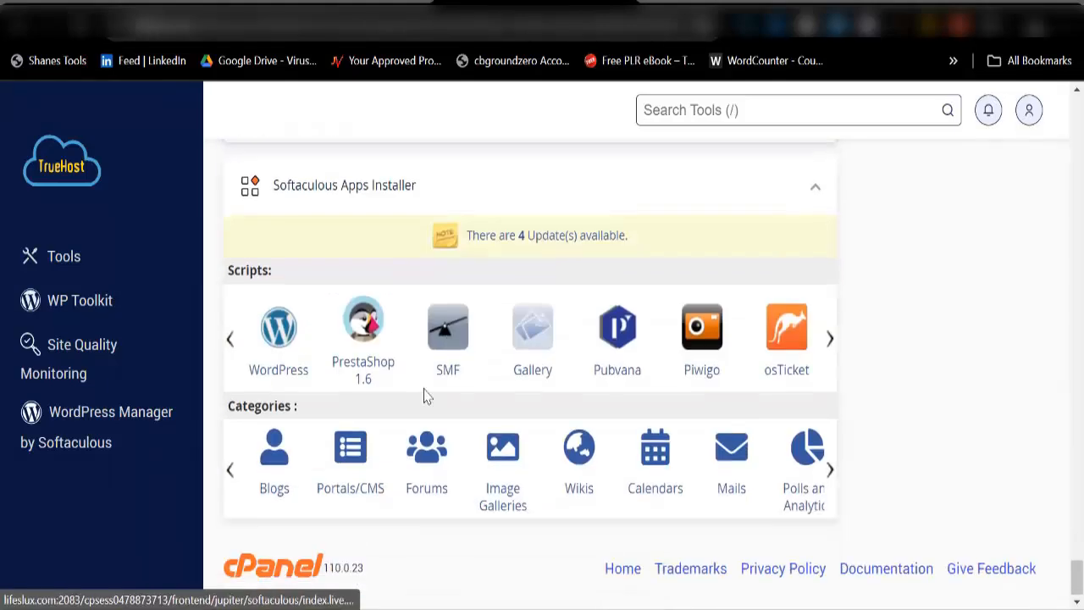
Step: Open the WordPress installer and set the install directory to ecom
{"action": "left_click", "coordinate": [296, 339]}
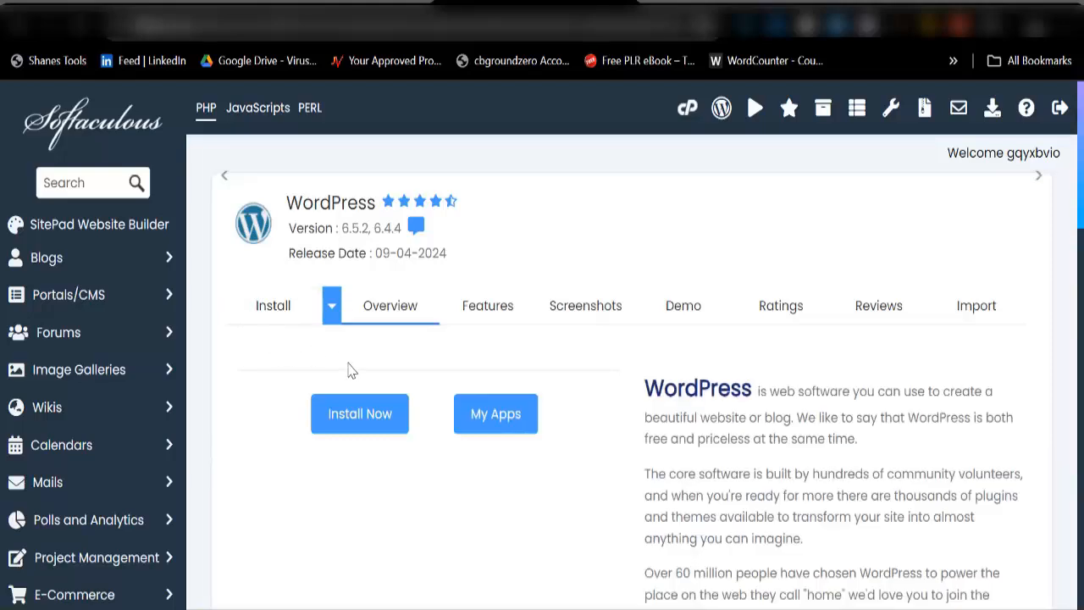
{"action": "scroll", "coordinate": [373, 449], "scroll_direction": "down", "scroll_amount": 3}
{"action": "left_click", "coordinate": [360, 547]}
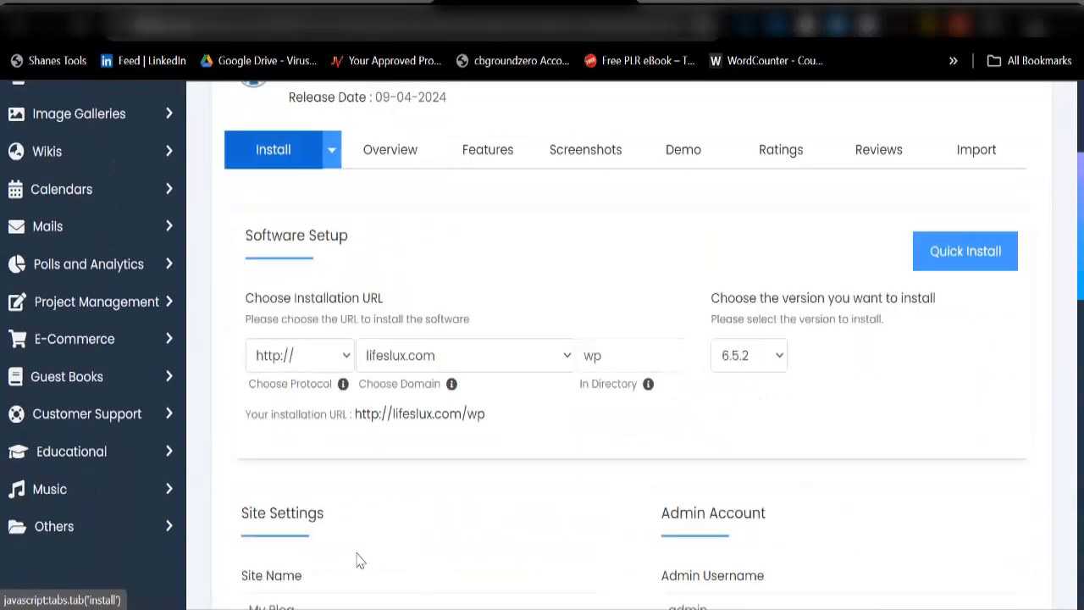
{"action": "left_click", "coordinate": [634, 362]}
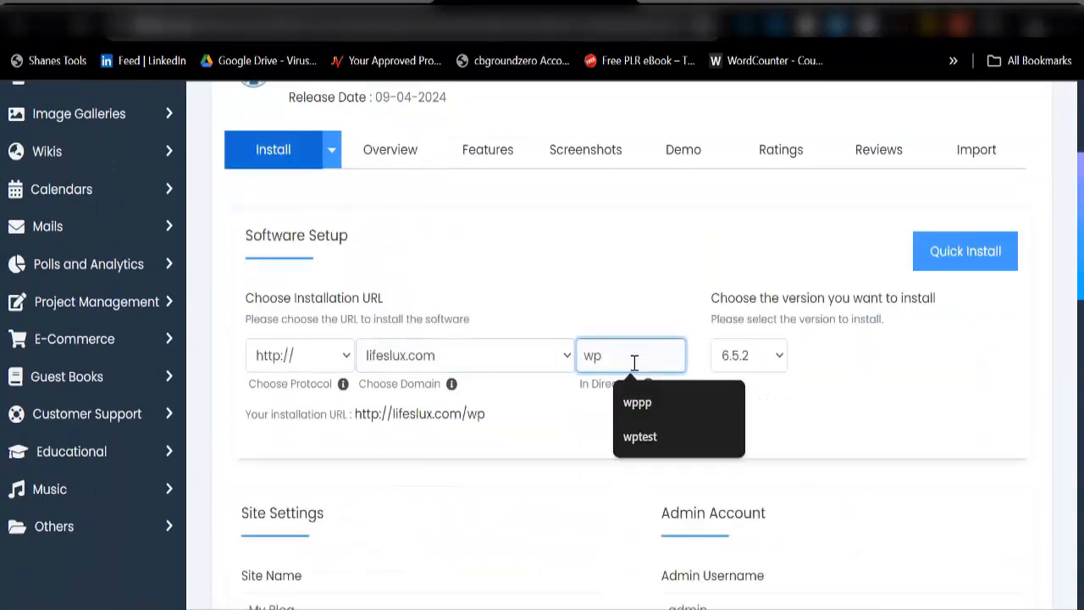
{"action": "key", "text": "BackSpace"}
{"action": "key", "text": "BackSpace"}
{"action": "type", "text": "ecom"}
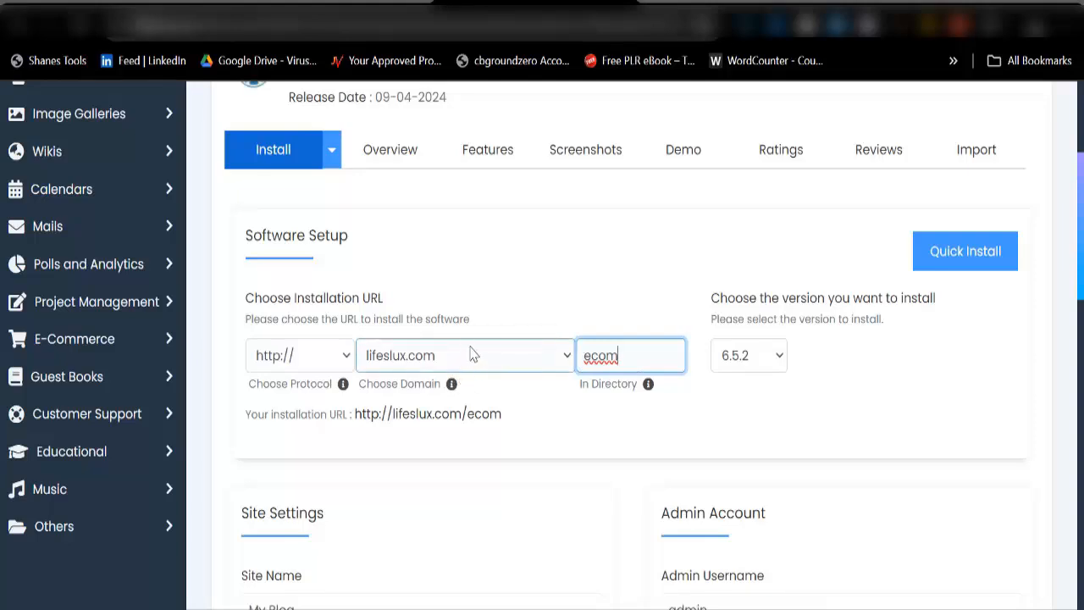
Step: Set the admin username to Admin and paste in a new admin password
{"action": "scroll", "coordinate": [585, 382], "scroll_direction": "down", "scroll_amount": 3}
{"action": "left_click", "coordinate": [719, 349]}
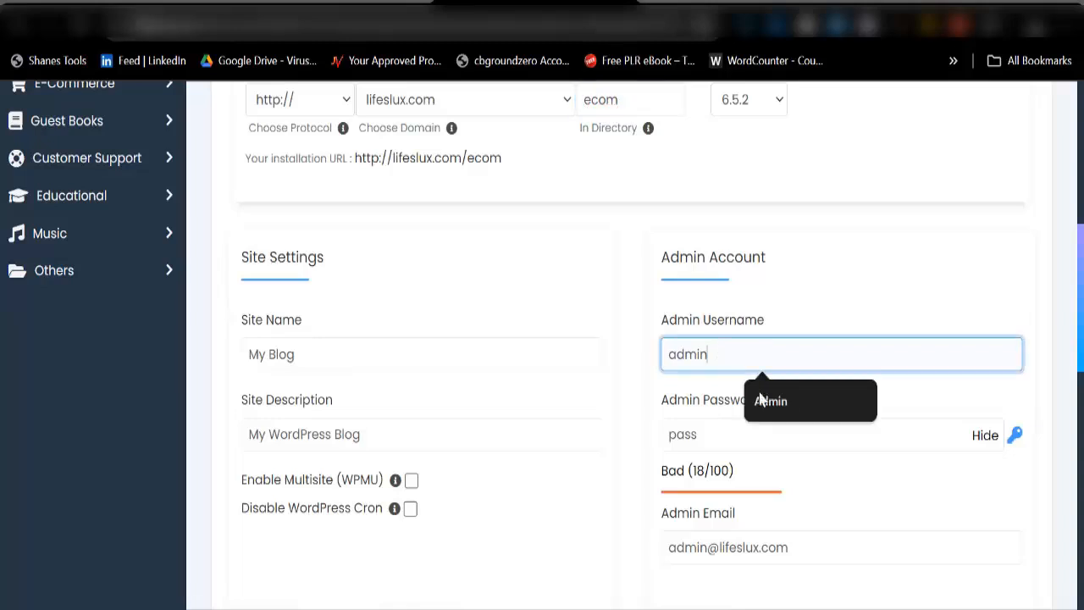
{"action": "left_click", "coordinate": [759, 400]}
{"action": "left_click_drag", "start_coordinate": [665, 549], "coordinate": [919, 556]}
{"action": "key", "text": "ctrl+c"}
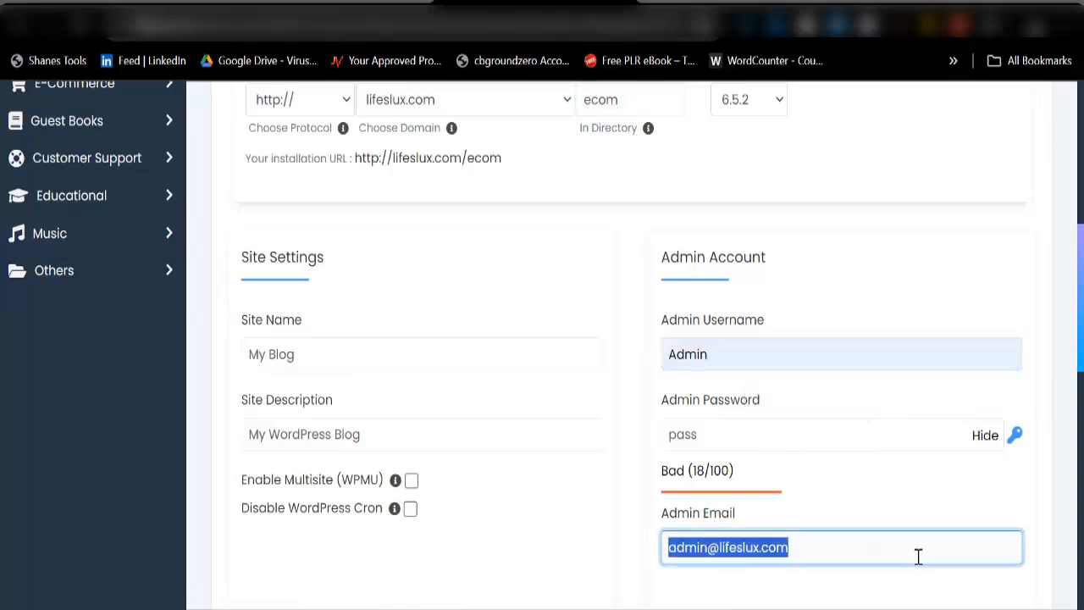
{"action": "left_click", "coordinate": [731, 433]}
{"action": "key", "text": "ctrl+a"}
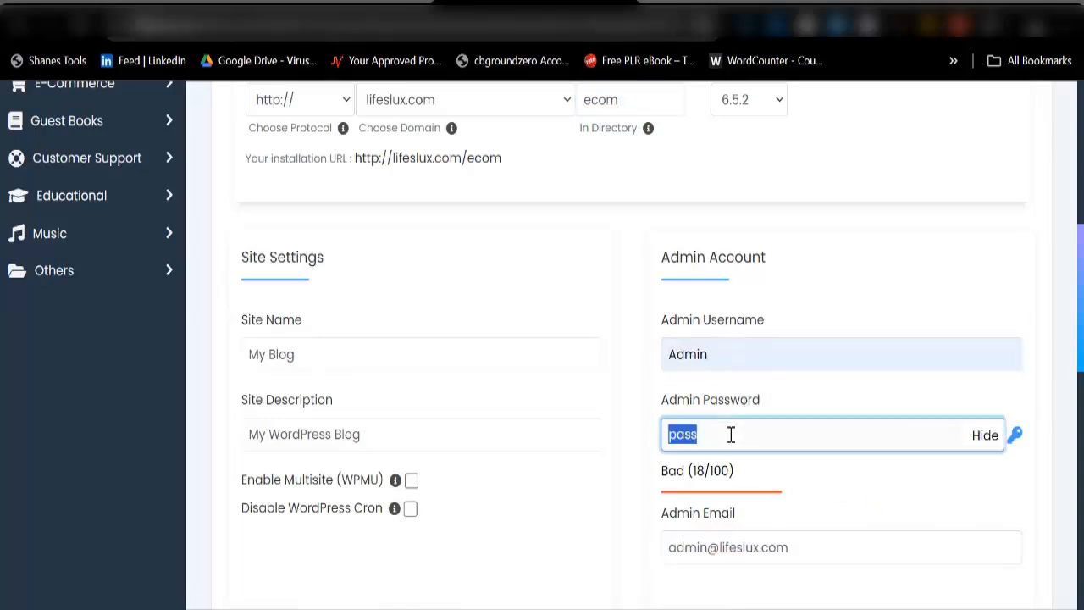
{"action": "key", "text": "ctrl+v"}
{"action": "scroll", "coordinate": [767, 424], "scroll_direction": "down", "scroll_amount": 3}
{"action": "scroll", "coordinate": [767, 424], "scroll_direction": "down", "scroll_amount": 6}
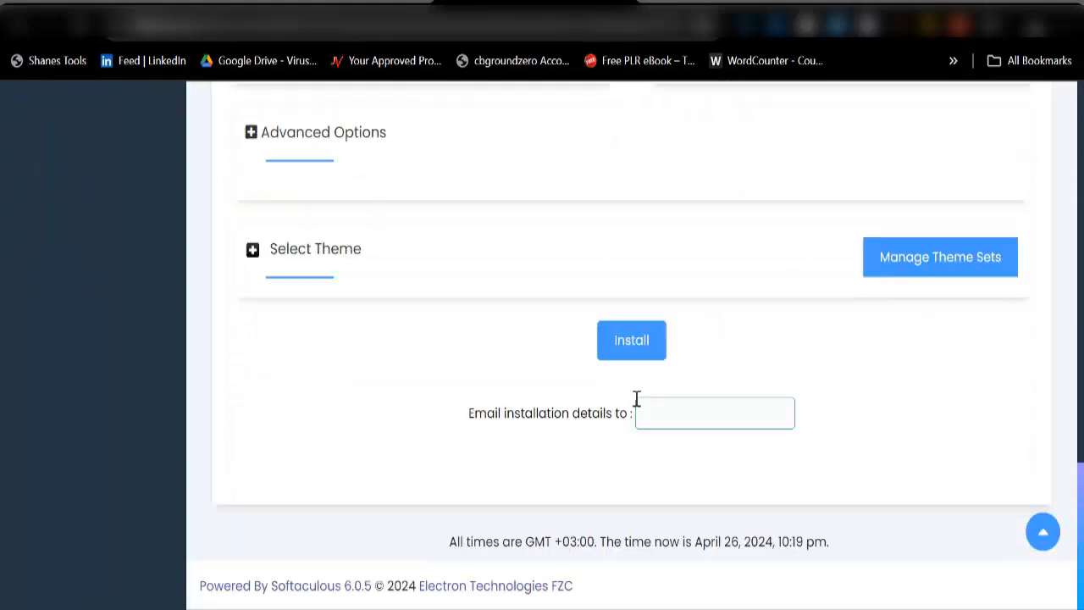
Step: Run the Softaculous install for WordPress at lifeslux.com/ecom
{"action": "left_click", "coordinate": [631, 347]}
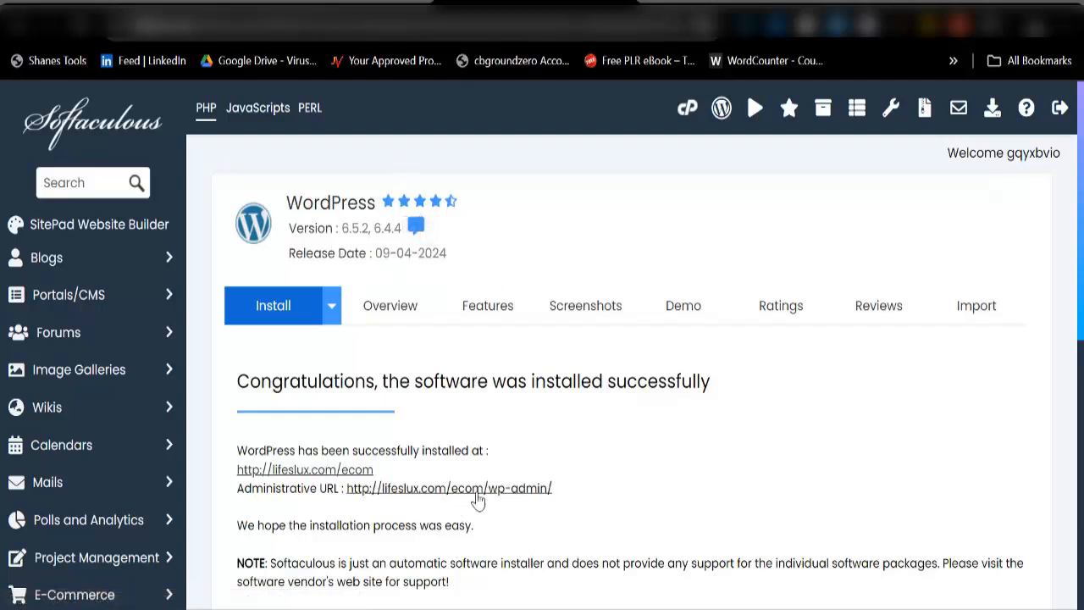
Step: Open the /ecom/wp-admin/ link in a new tab to reach the Dashboard
{"action": "left_click", "coordinate": [475, 491]}
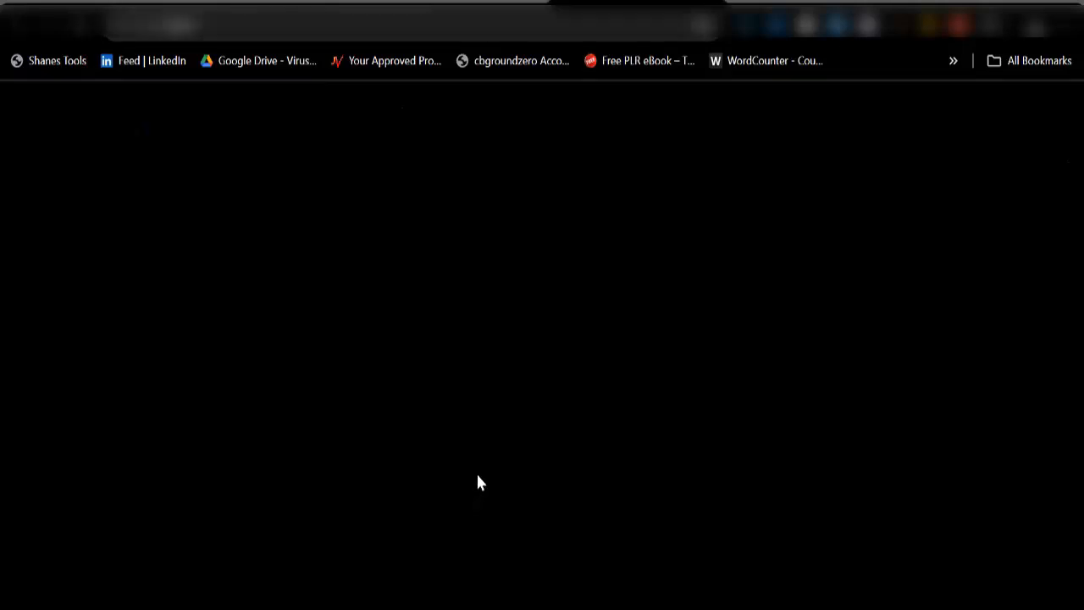
{"action": "left_click", "coordinate": [457, 1]}
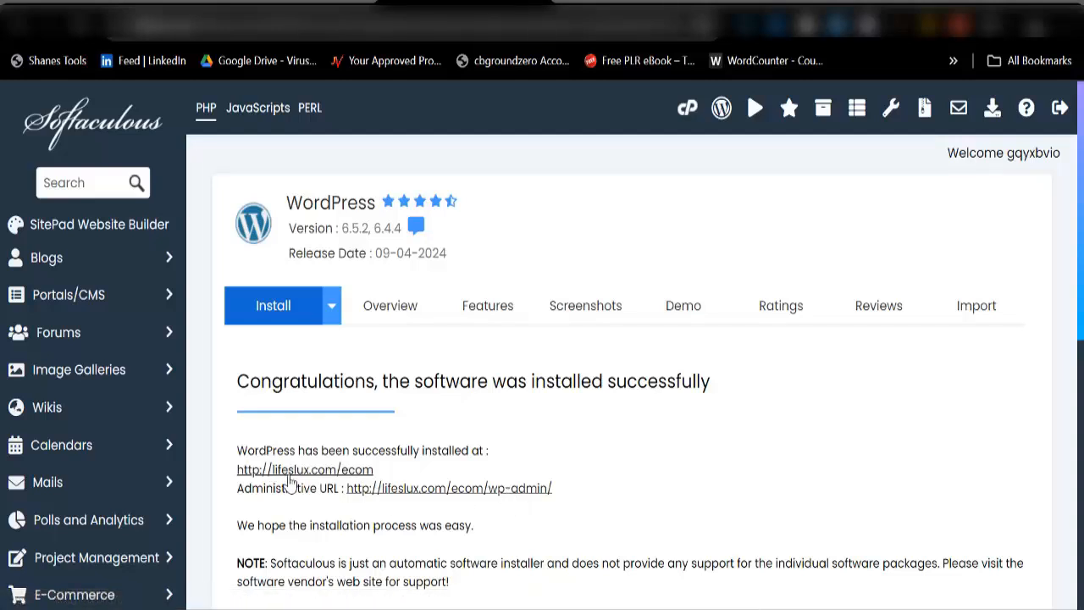
{"action": "left_click", "coordinate": [448, 489]}
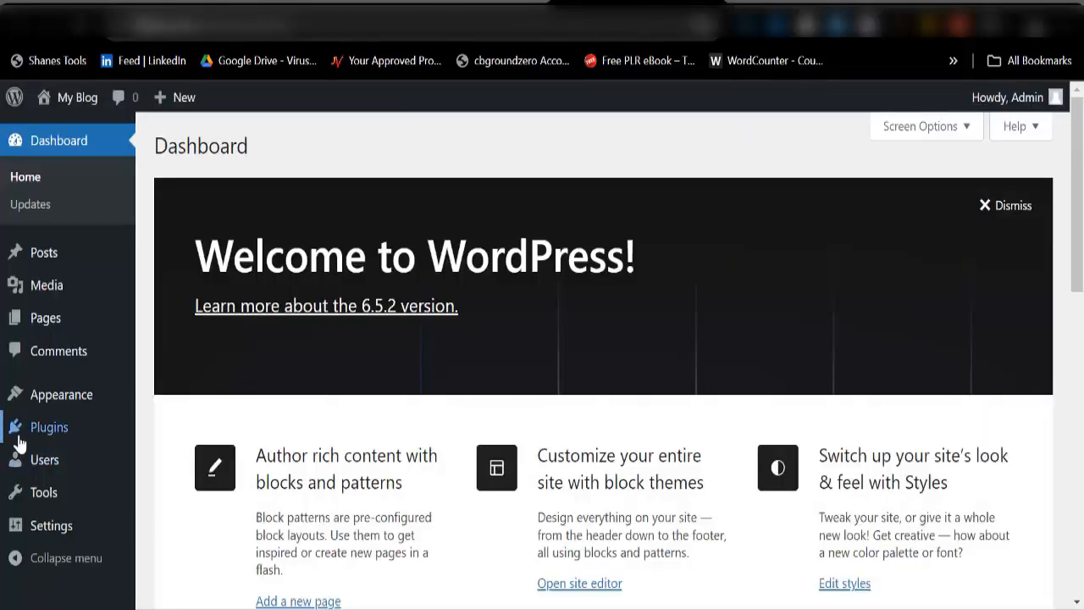
{"action": "mouse_move", "coordinate": [44, 411]}
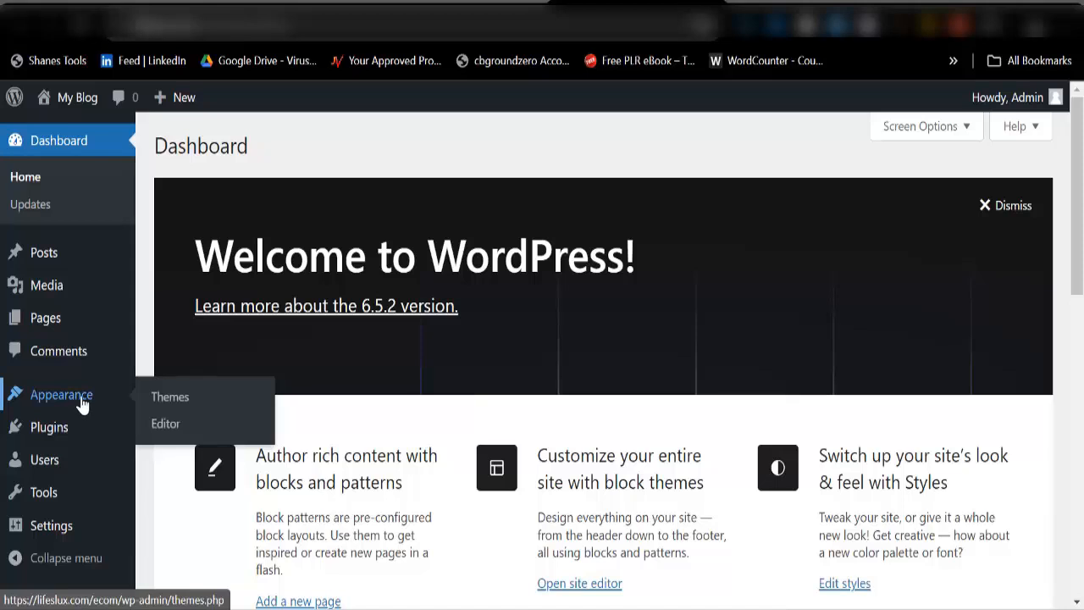
Step: Upload woodmart.zip from the ecom folder via Add New Theme and install it
{"action": "left_click", "coordinate": [167, 408]}
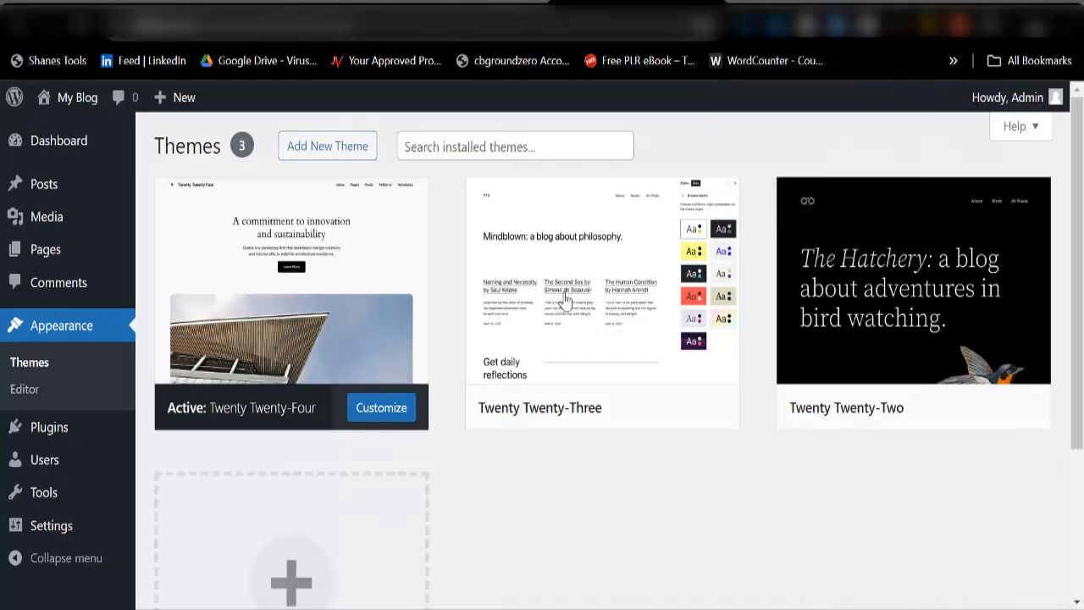
{"action": "left_click", "coordinate": [330, 153]}
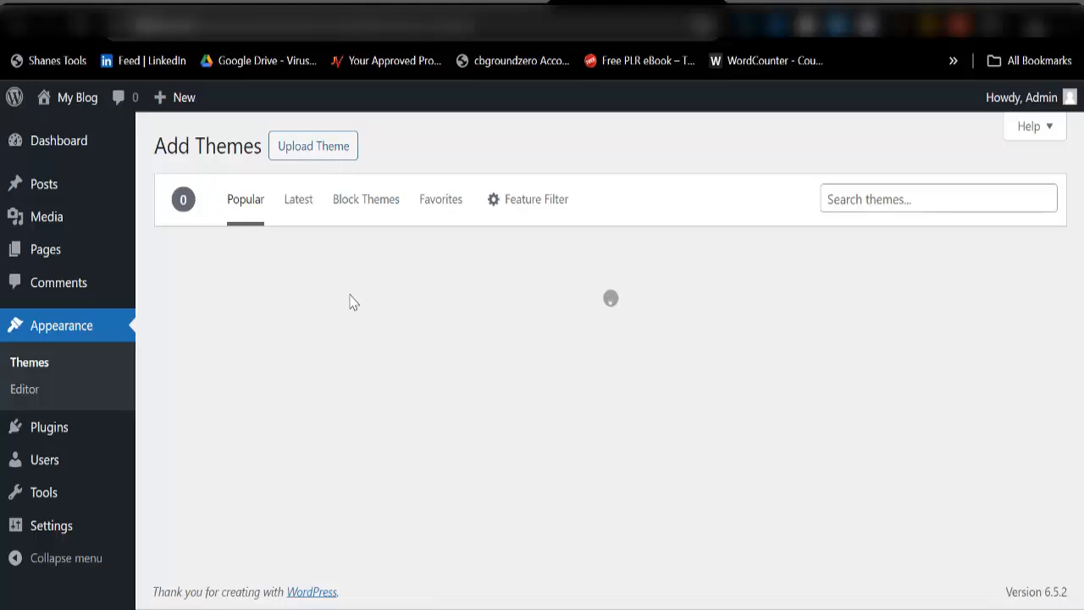
{"action": "left_click", "coordinate": [324, 160]}
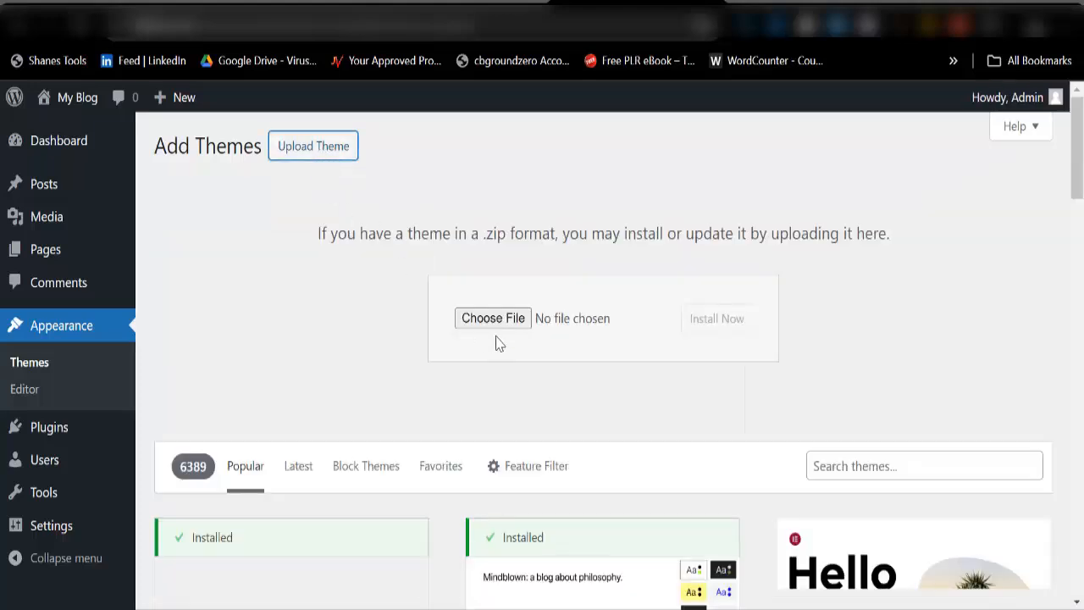
{"action": "left_click", "coordinate": [501, 329]}
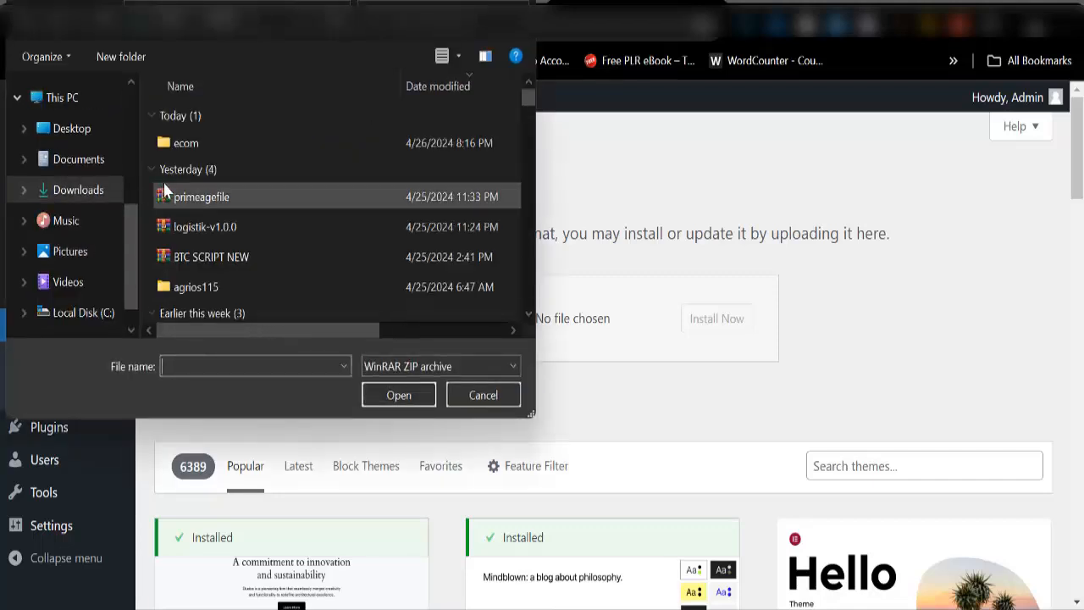
{"action": "double_click", "coordinate": [232, 146]}
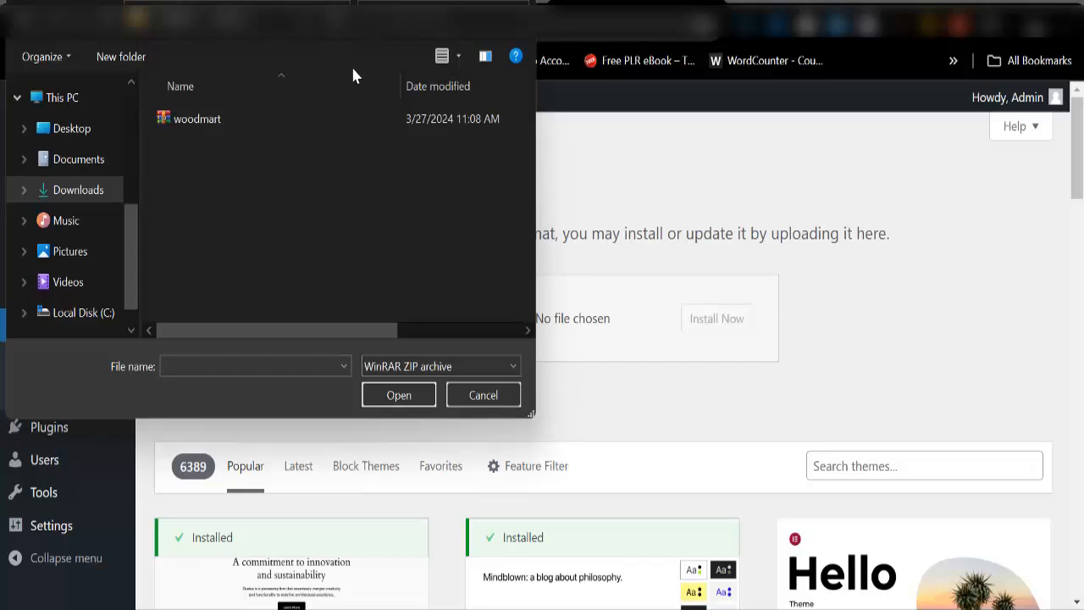
{"action": "left_click", "coordinate": [256, 127]}
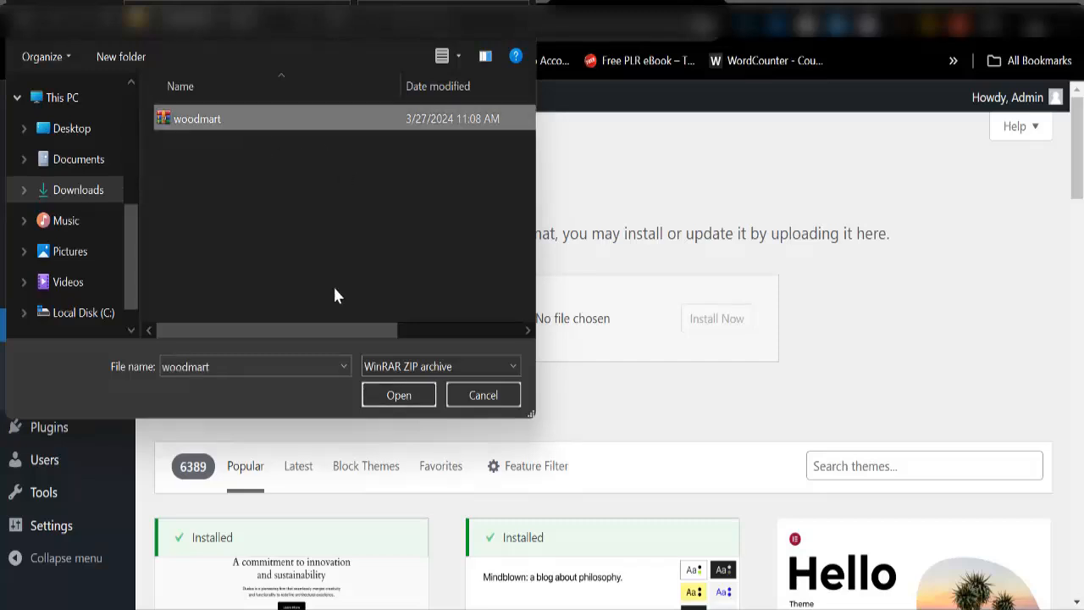
{"action": "left_click", "coordinate": [412, 397]}
{"action": "left_click", "coordinate": [711, 320]}
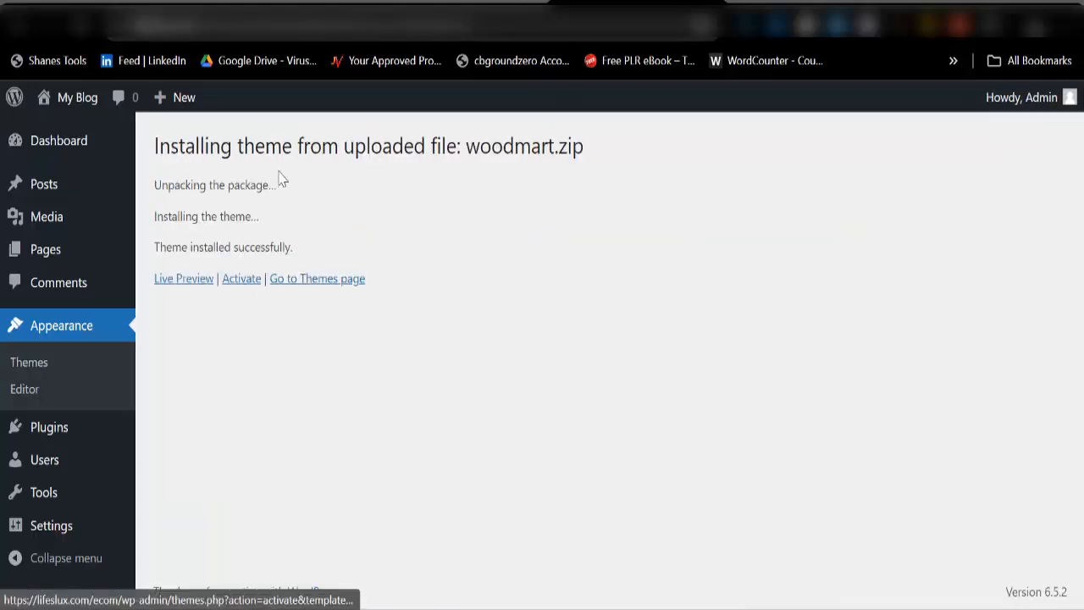
Step: Activate WoodMart, start the setup wizard and skip the child theme
{"action": "left_click", "coordinate": [247, 283]}
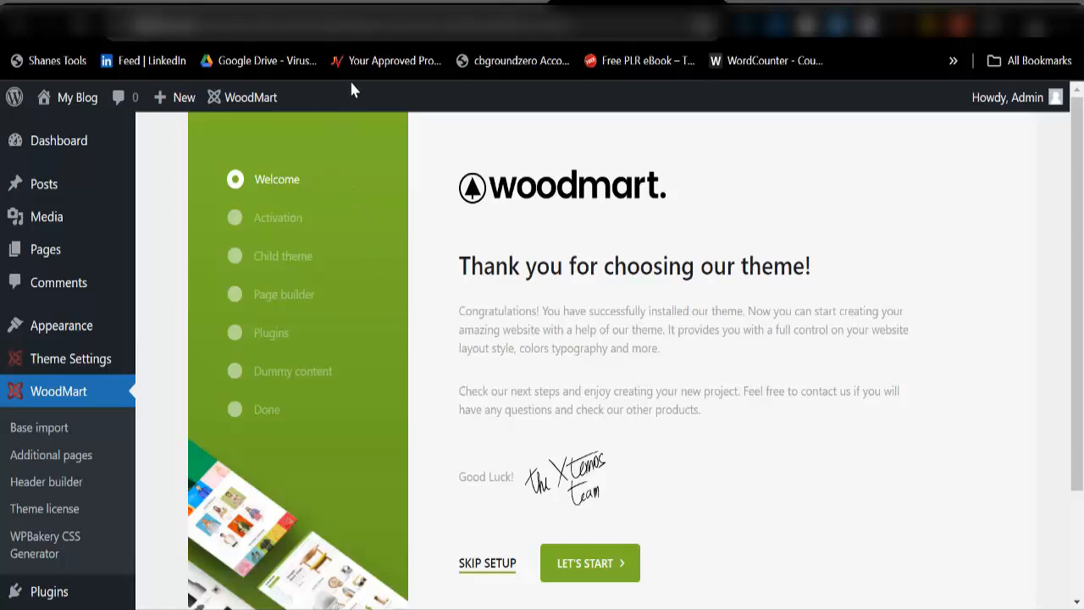
{"action": "left_click", "coordinate": [588, 565]}
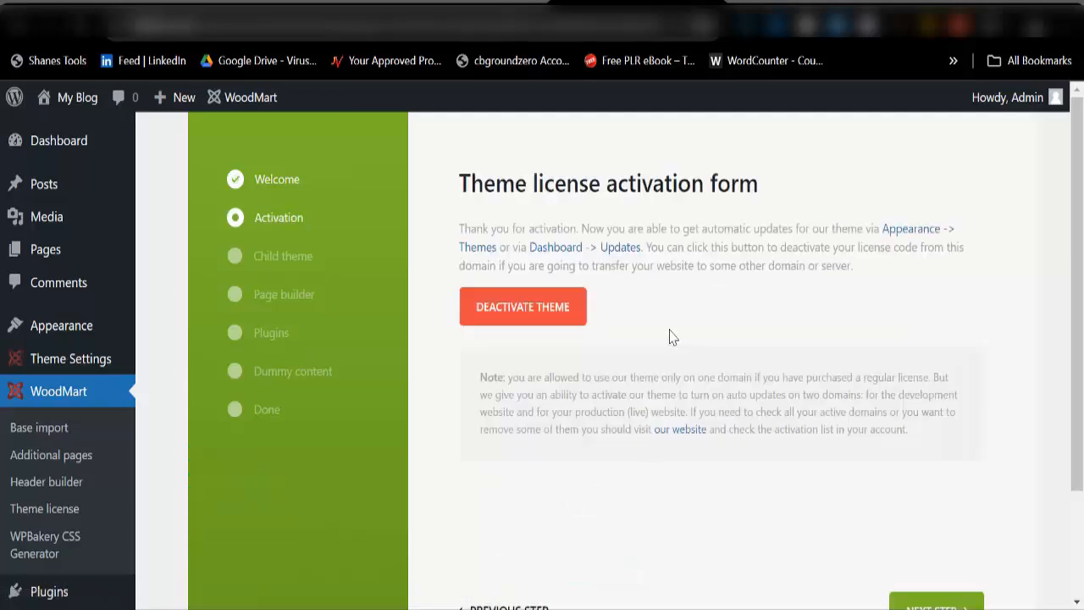
{"action": "scroll", "coordinate": [682, 378], "scroll_direction": "down", "scroll_amount": 3}
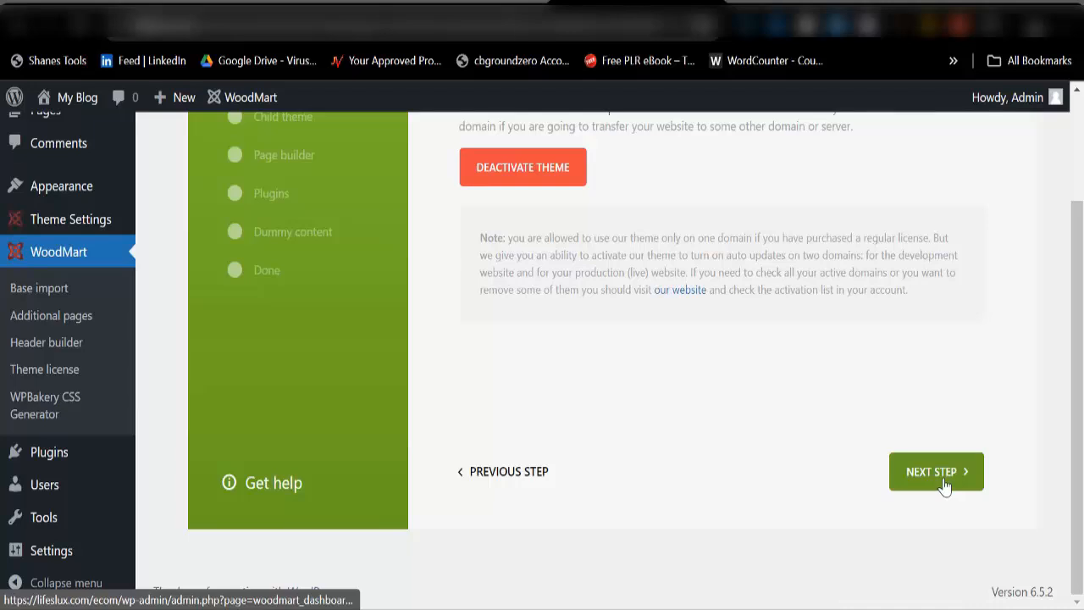
{"action": "left_click", "coordinate": [943, 484]}
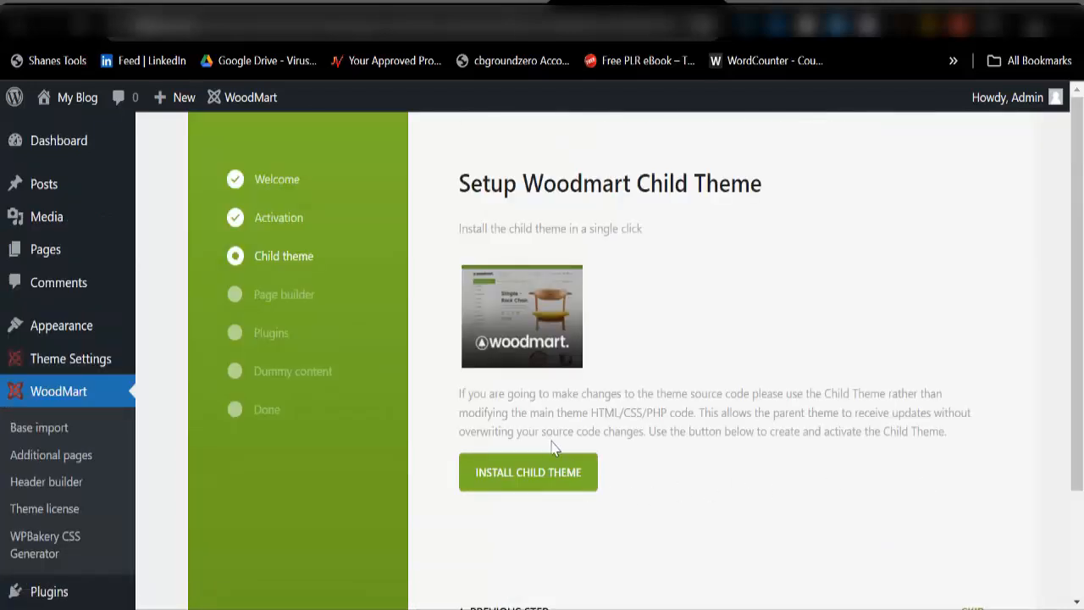
{"action": "scroll", "coordinate": [585, 451], "scroll_direction": "down", "scroll_amount": 3}
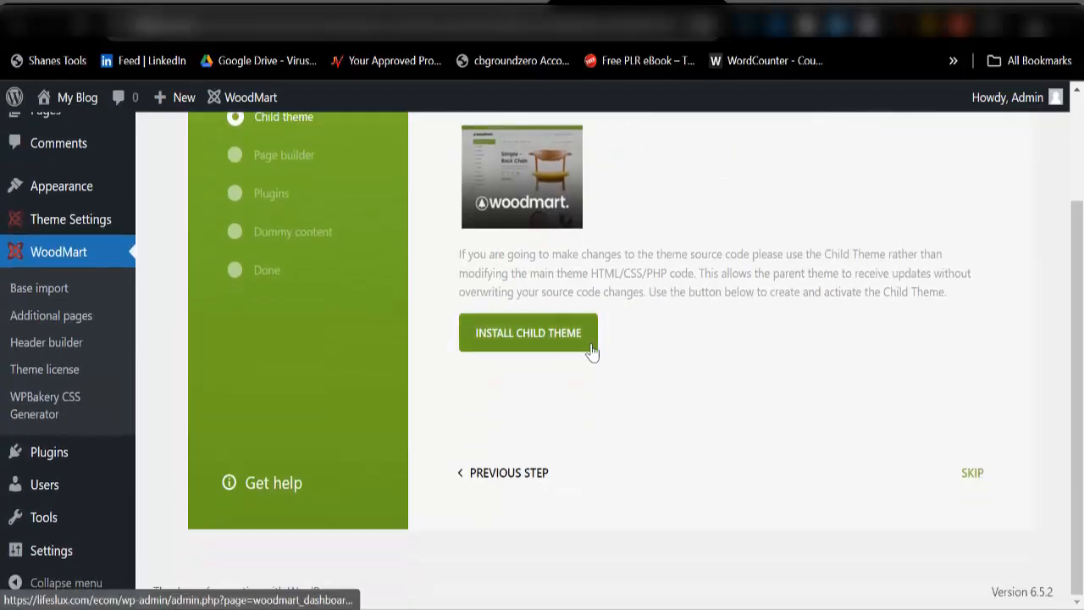
{"action": "left_click", "coordinate": [973, 474]}
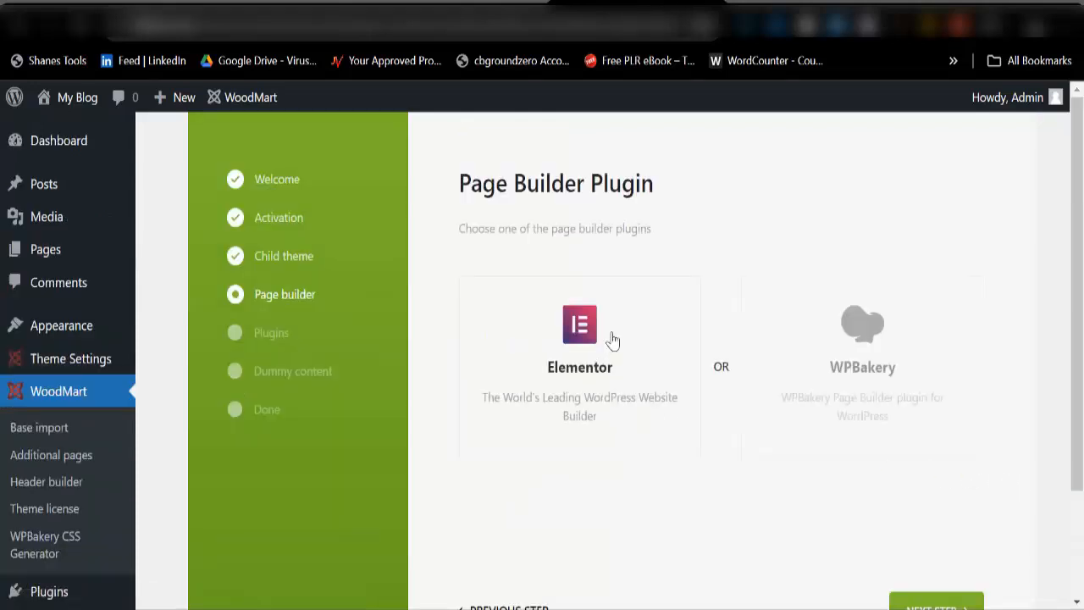
Step: Choose Elementor as the page builder and continue to the plugins step
{"action": "left_click", "coordinate": [874, 330]}
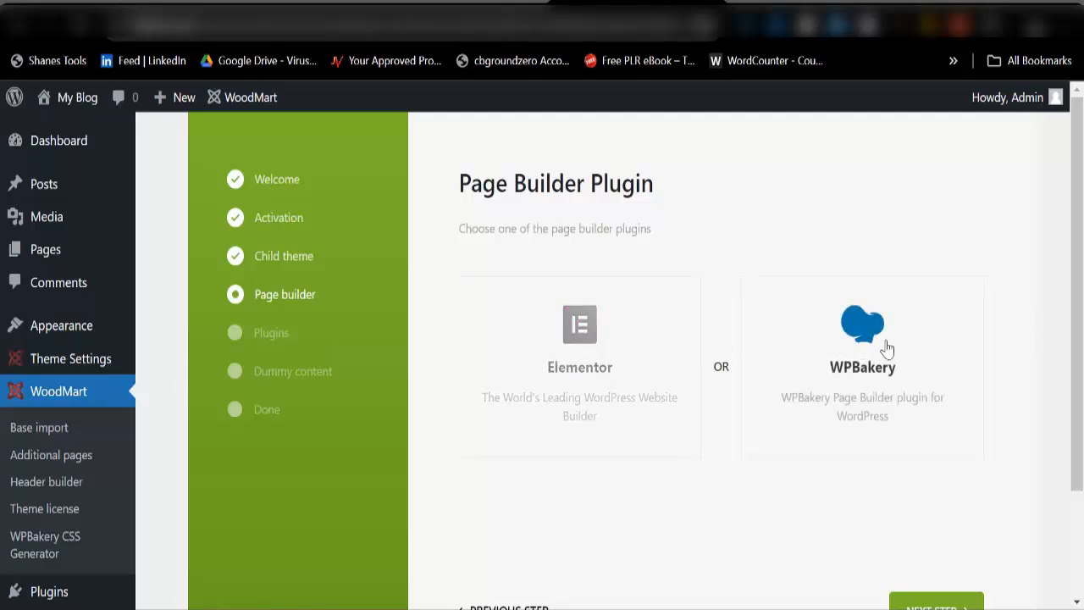
{"action": "left_click", "coordinate": [579, 336]}
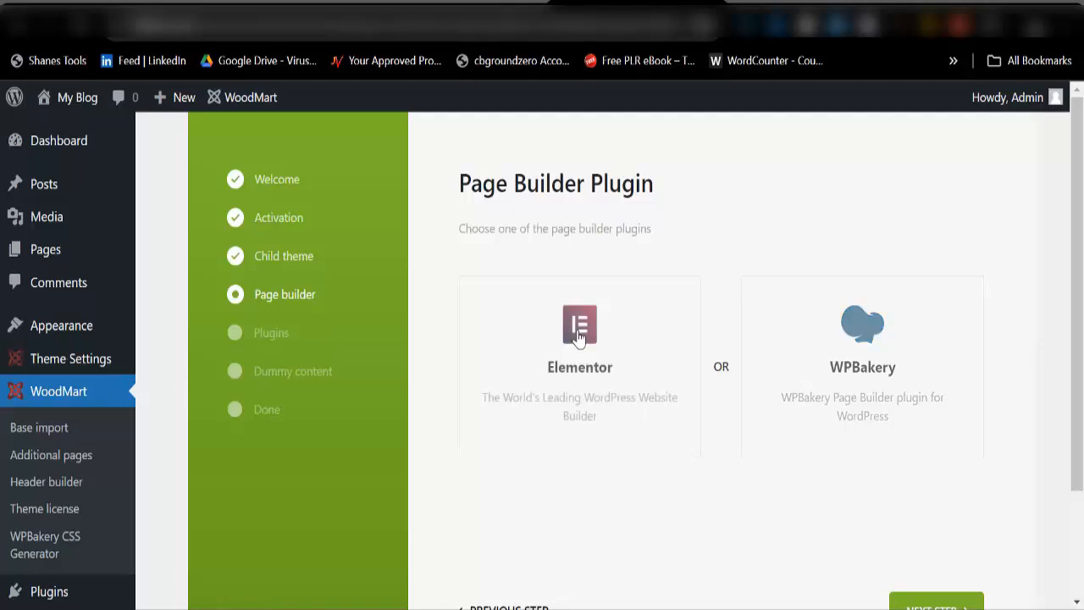
{"action": "scroll", "coordinate": [872, 441], "scroll_direction": "down", "scroll_amount": 3}
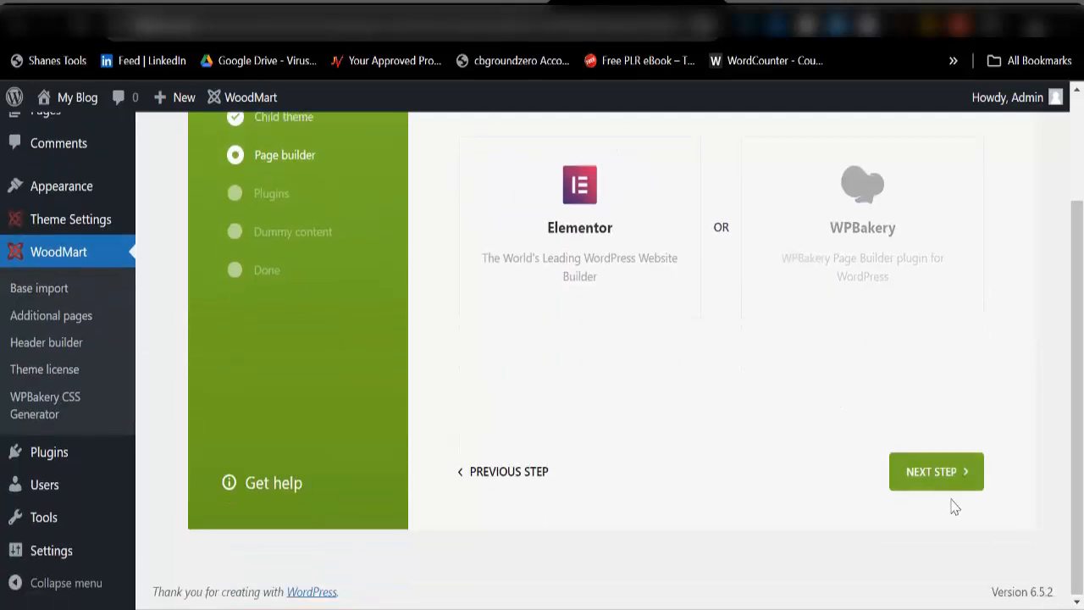
{"action": "left_click", "coordinate": [943, 478]}
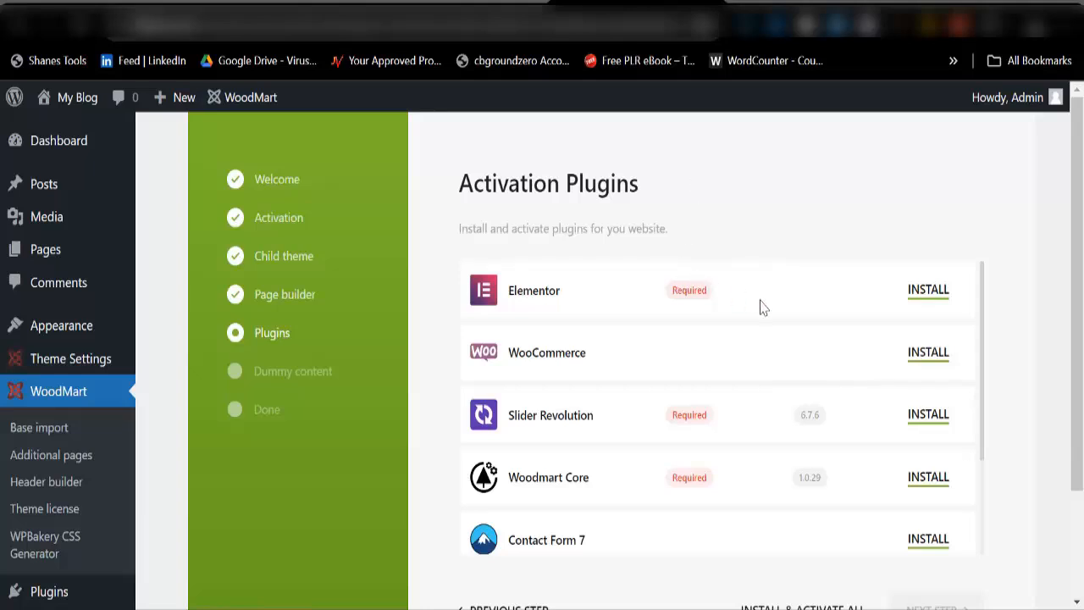
Step: Run INSTALL & ACTIVATE ALL twice until every listed plugin shows DEACTIVATE
{"action": "scroll", "coordinate": [694, 414], "scroll_direction": "down", "scroll_amount": 2}
{"action": "scroll", "coordinate": [652, 424], "scroll_direction": "up", "scroll_amount": 2}
{"action": "scroll", "coordinate": [774, 297], "scroll_direction": "down", "scroll_amount": 5}
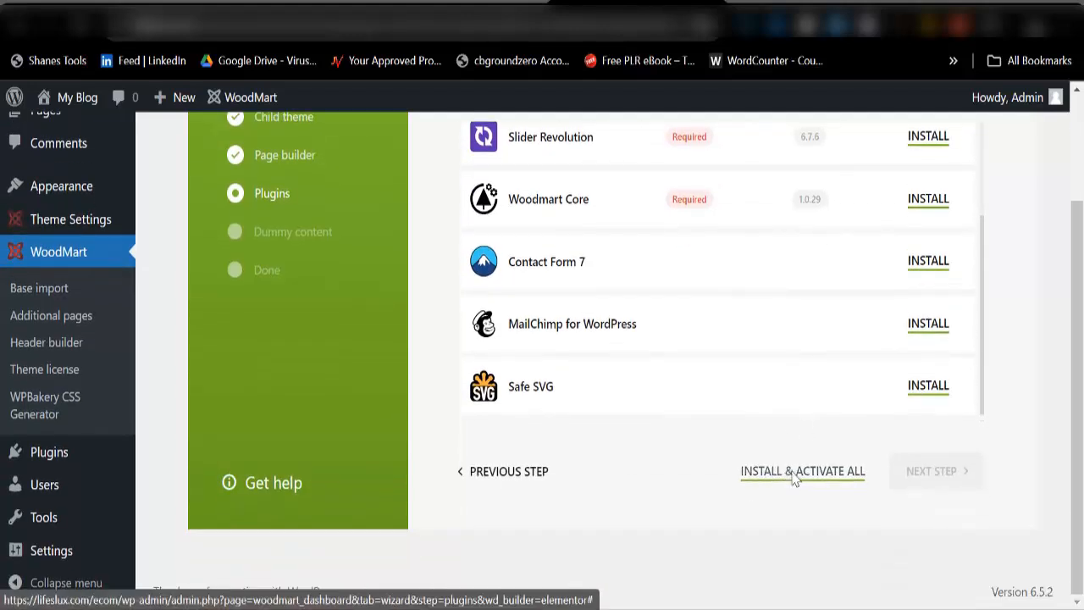
{"action": "left_click", "coordinate": [797, 480]}
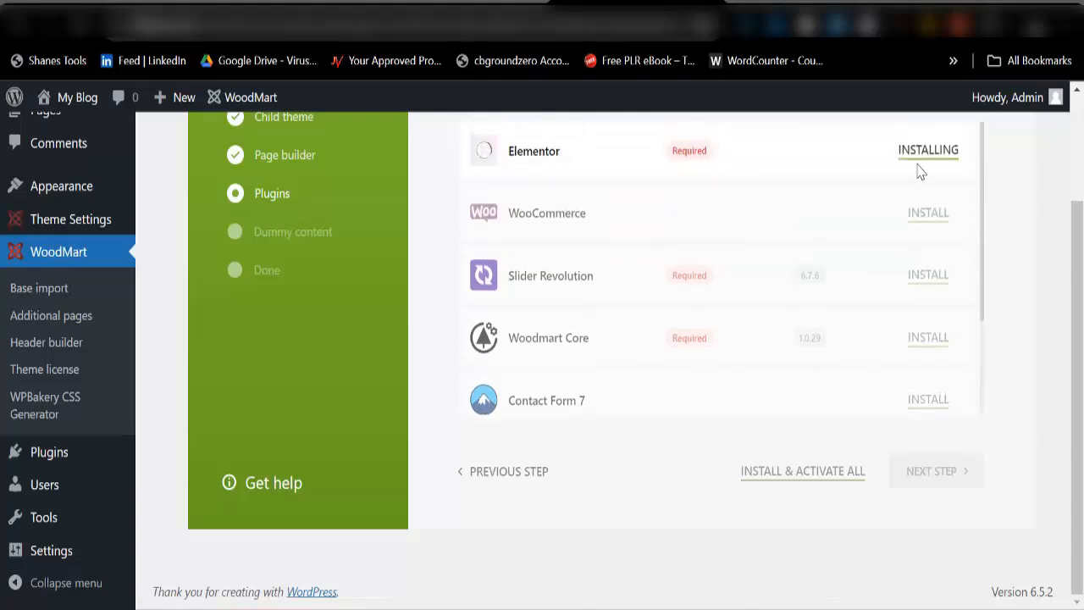
{"action": "scroll", "coordinate": [921, 178], "scroll_direction": "up", "scroll_amount": 2}
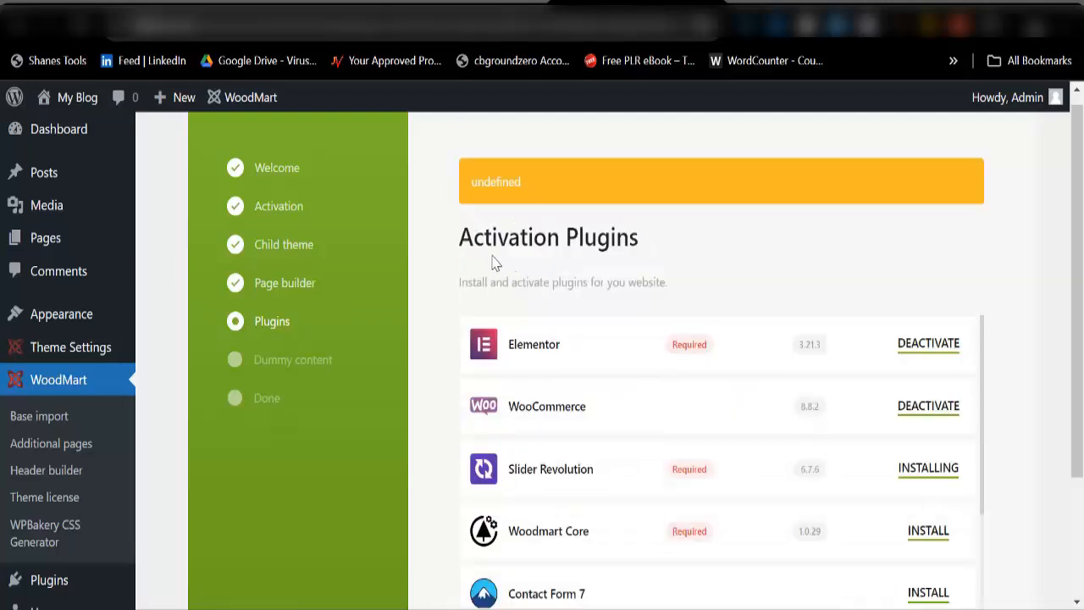
{"action": "scroll", "coordinate": [746, 377], "scroll_direction": "down", "scroll_amount": 2}
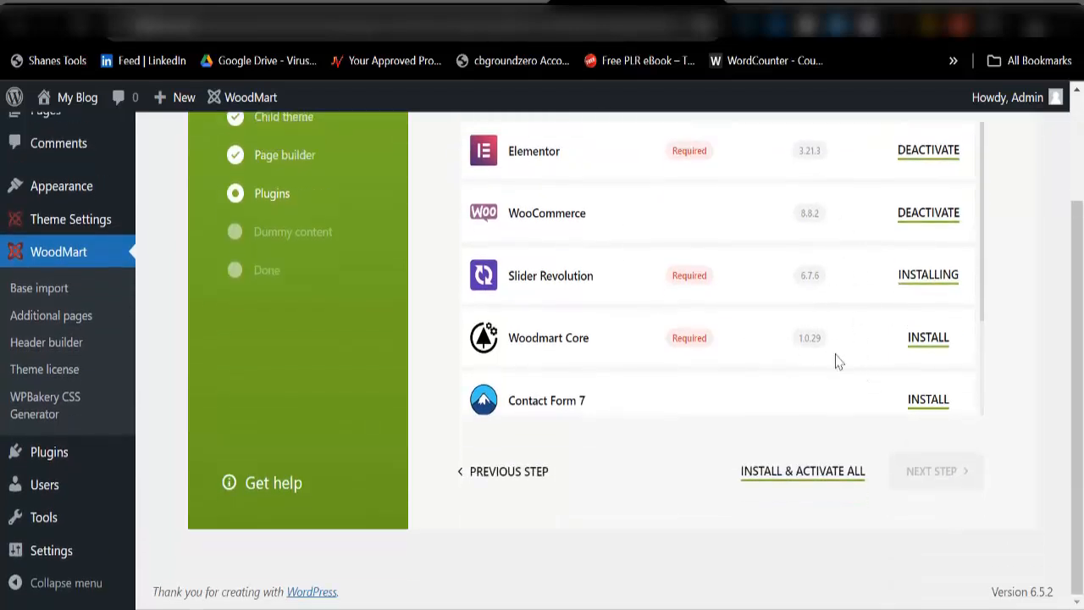
{"action": "scroll", "coordinate": [613, 303], "scroll_direction": "up", "scroll_amount": 2}
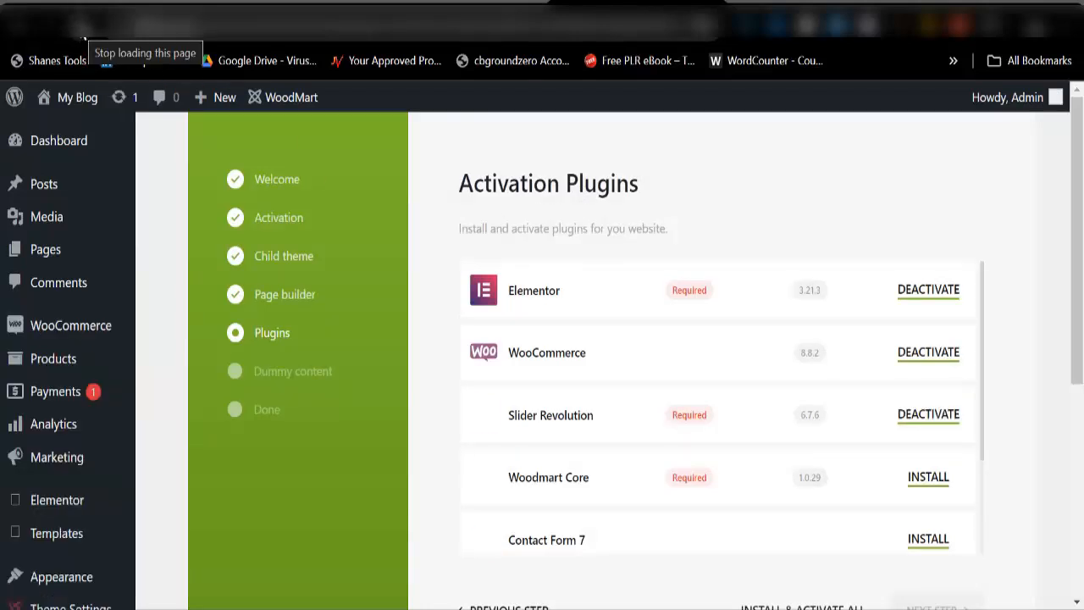
{"action": "scroll", "coordinate": [839, 410], "scroll_direction": "down", "scroll_amount": 2}
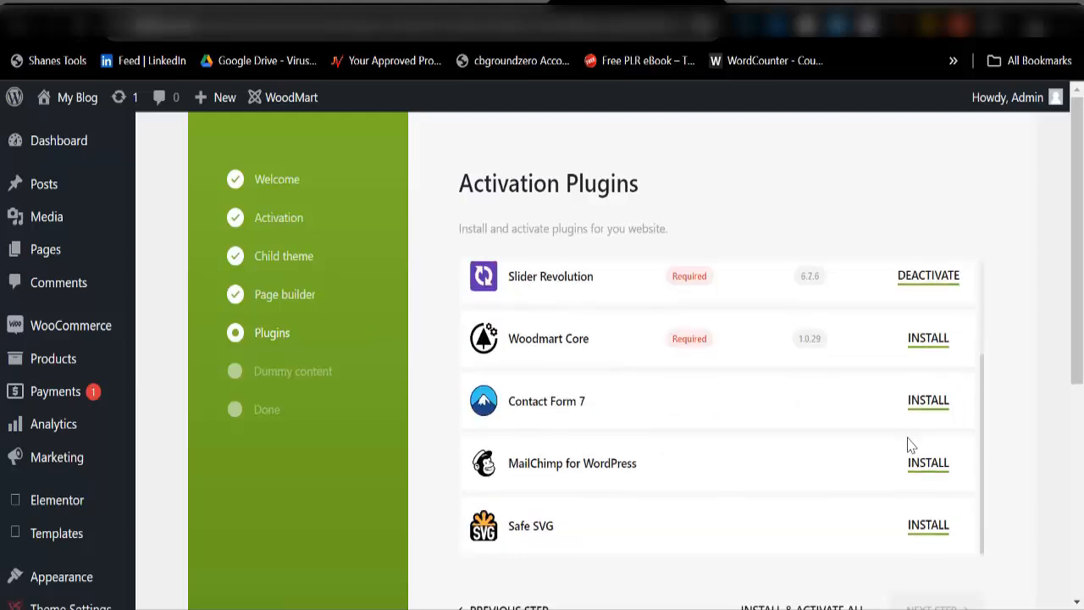
{"action": "scroll", "coordinate": [910, 443], "scroll_direction": "down", "scroll_amount": 3}
{"action": "scroll", "coordinate": [771, 398], "scroll_direction": "up", "scroll_amount": 3}
{"action": "scroll", "coordinate": [807, 503], "scroll_direction": "down", "scroll_amount": 2}
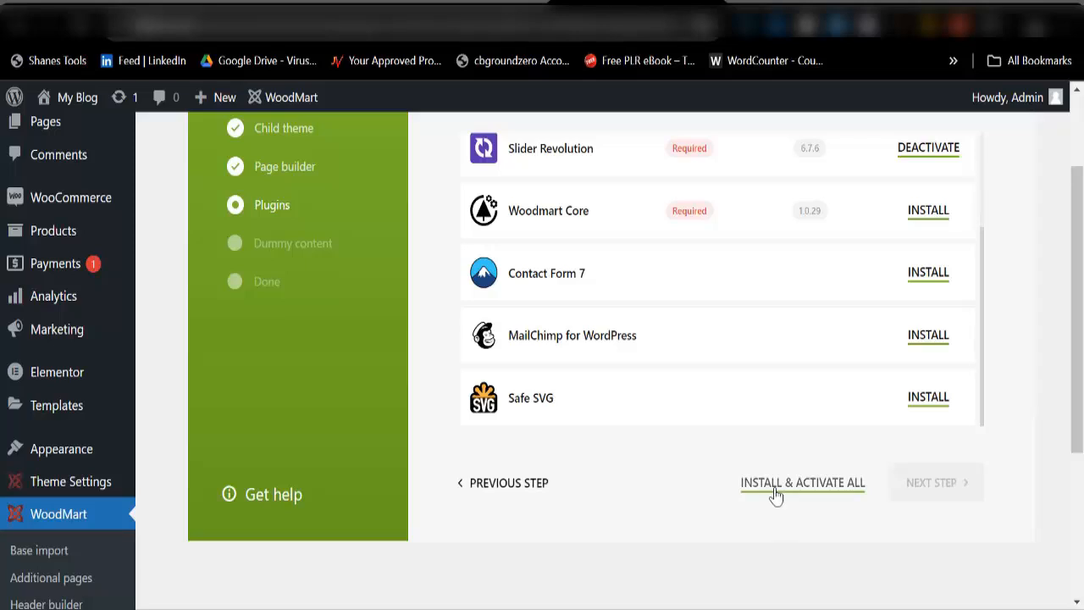
{"action": "left_click", "coordinate": [774, 488]}
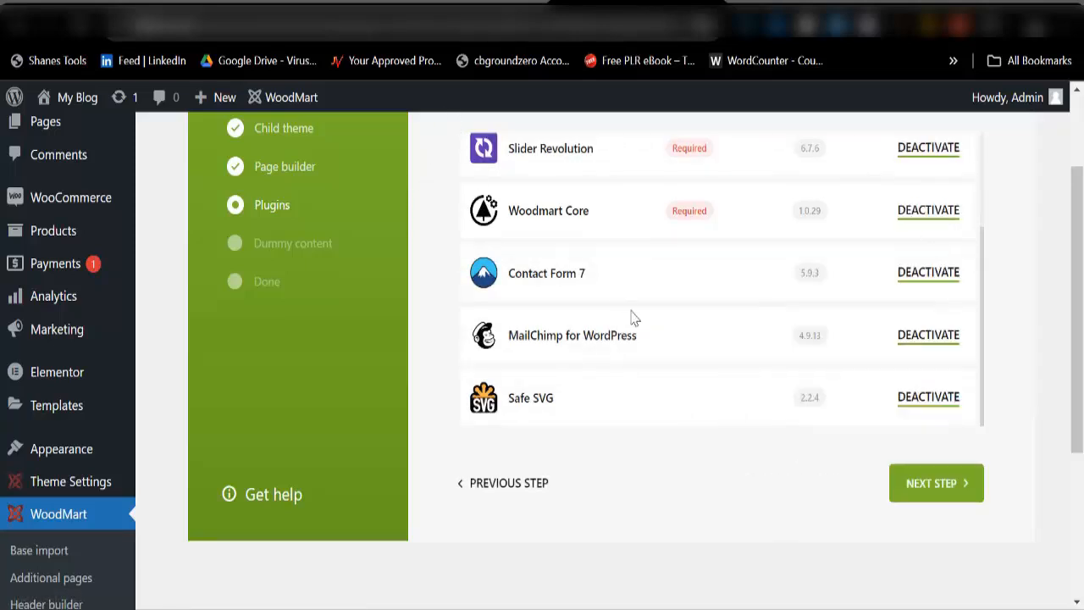
{"action": "scroll", "coordinate": [767, 338], "scroll_direction": "up", "scroll_amount": 2}
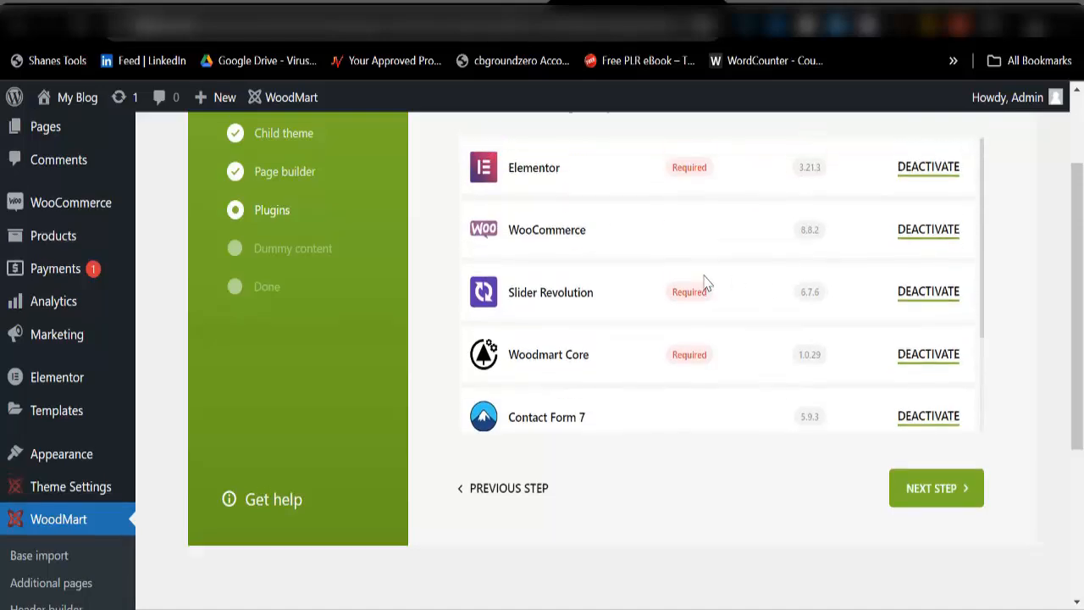
{"action": "scroll", "coordinate": [661, 284], "scroll_direction": "up", "scroll_amount": 2}
{"action": "scroll", "coordinate": [851, 293], "scroll_direction": "down", "scroll_amount": 2}
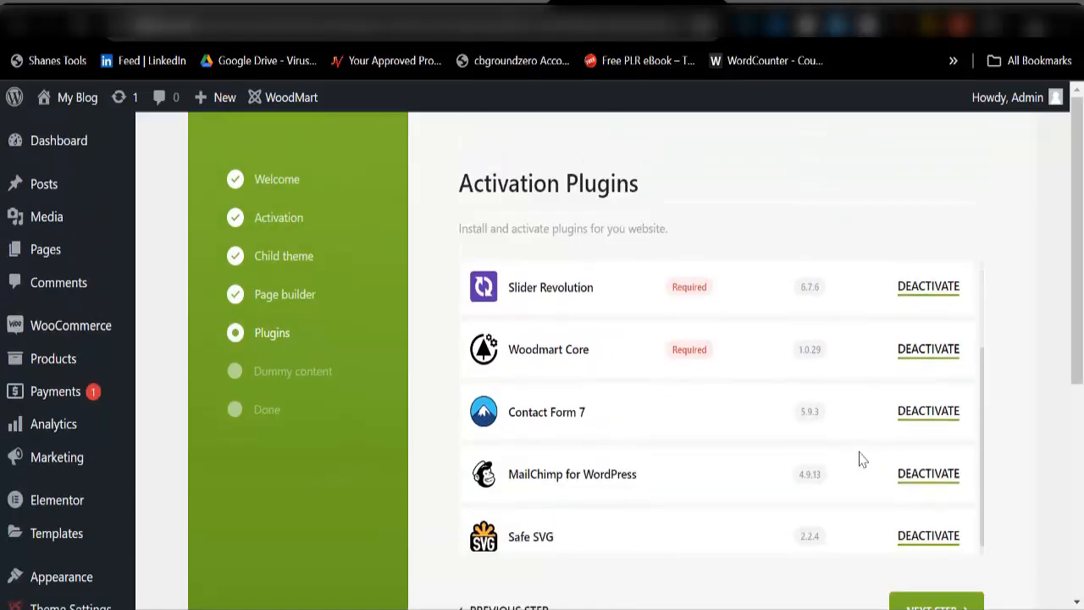
{"action": "scroll", "coordinate": [864, 290], "scroll_direction": "down", "scroll_amount": 3}
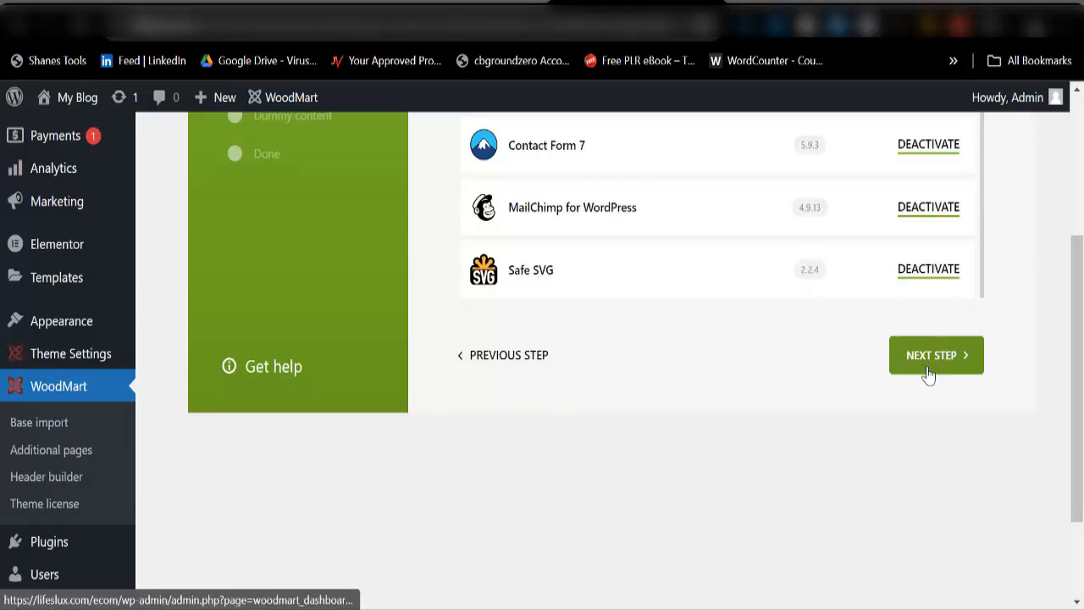
Step: Import WoodMart's base dummy data with all pages and versions included
{"action": "left_click", "coordinate": [929, 359]}
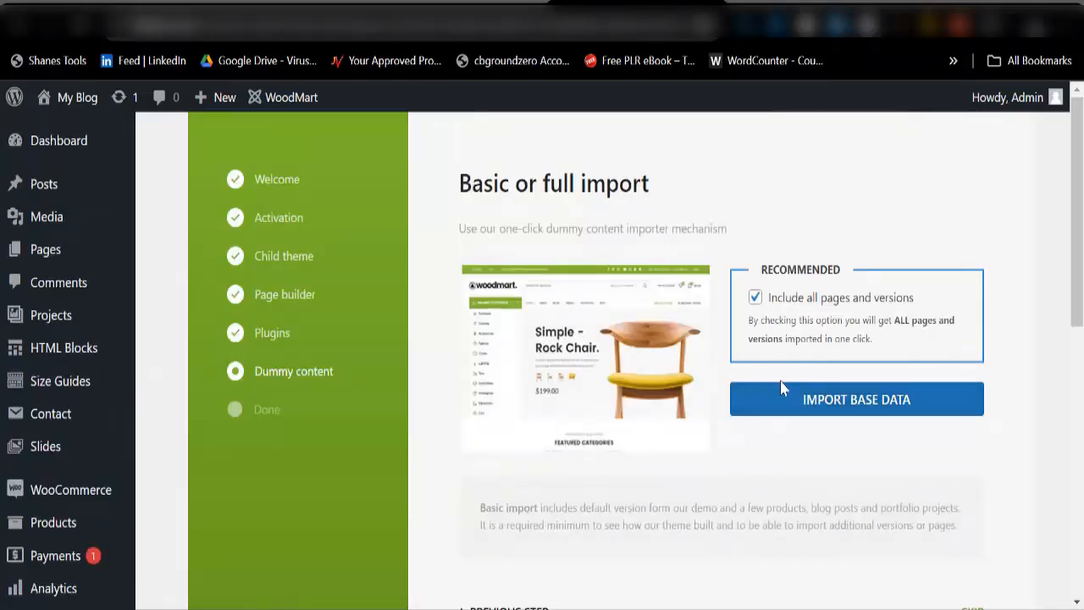
{"action": "left_click", "coordinate": [865, 413]}
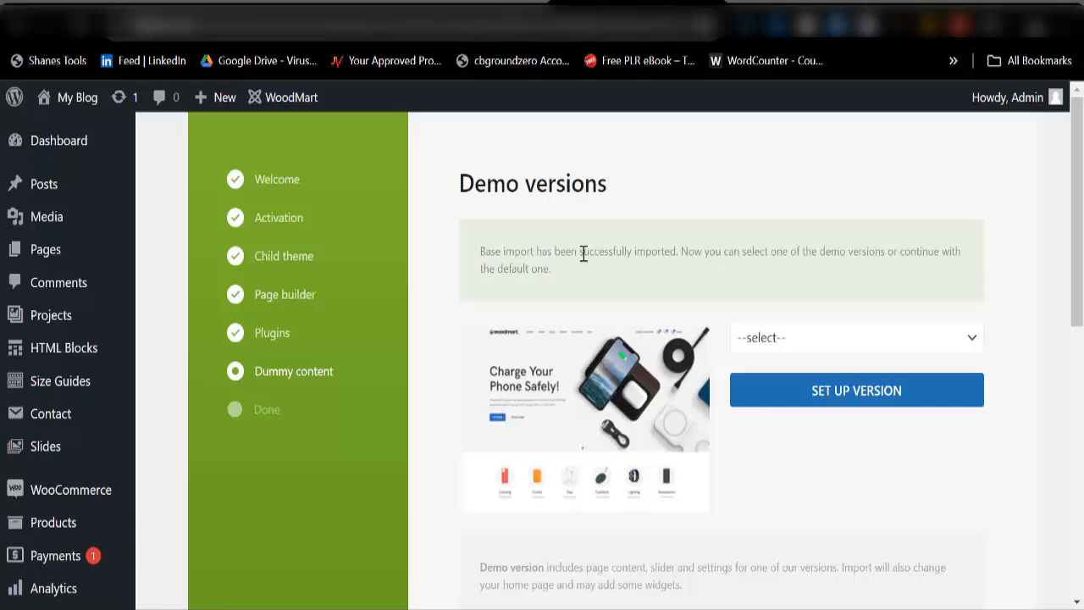
Step: Pick Watches from the demo versions list and start setting it up
{"action": "left_click", "coordinate": [796, 347]}
{"action": "scroll", "coordinate": [792, 212], "scroll_direction": "down", "scroll_amount": 5}
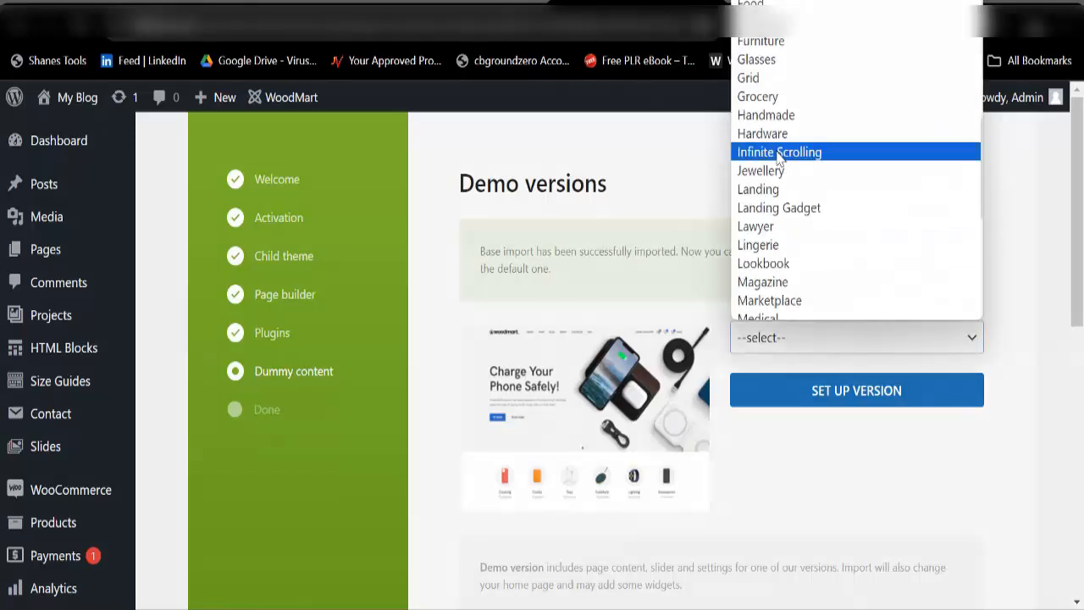
{"action": "scroll", "coordinate": [780, 157], "scroll_direction": "down", "scroll_amount": 3}
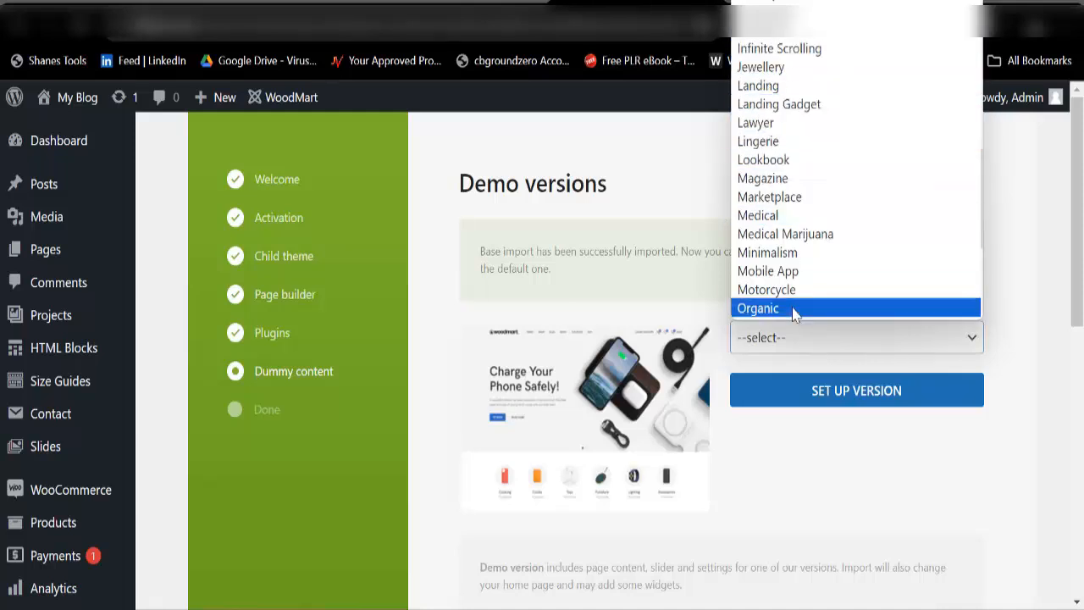
{"action": "scroll", "coordinate": [790, 100], "scroll_direction": "up", "scroll_amount": 8}
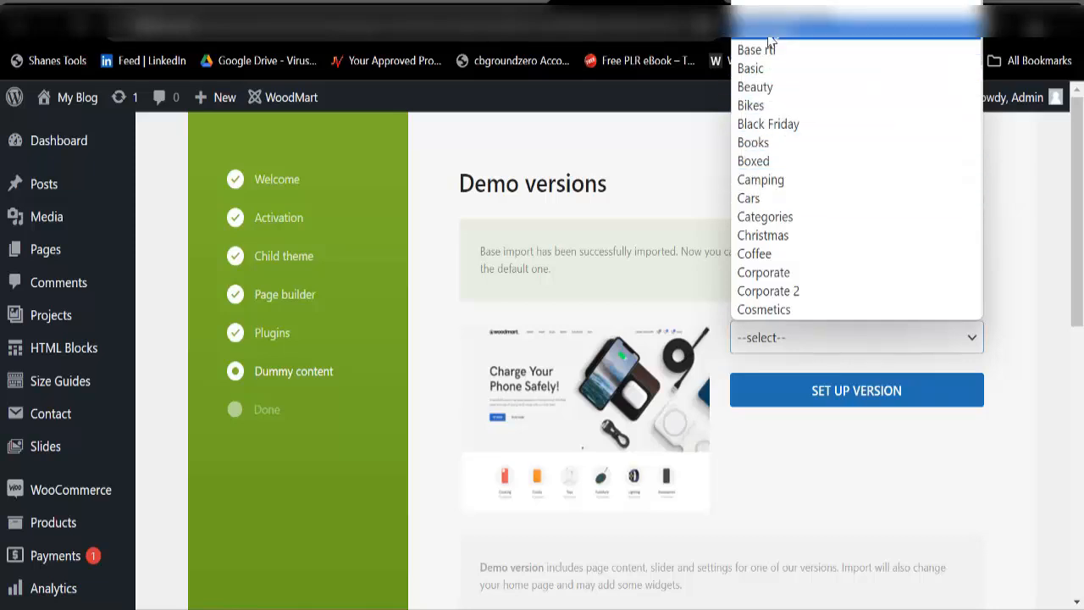
{"action": "scroll", "coordinate": [774, 174], "scroll_direction": "down", "scroll_amount": 6}
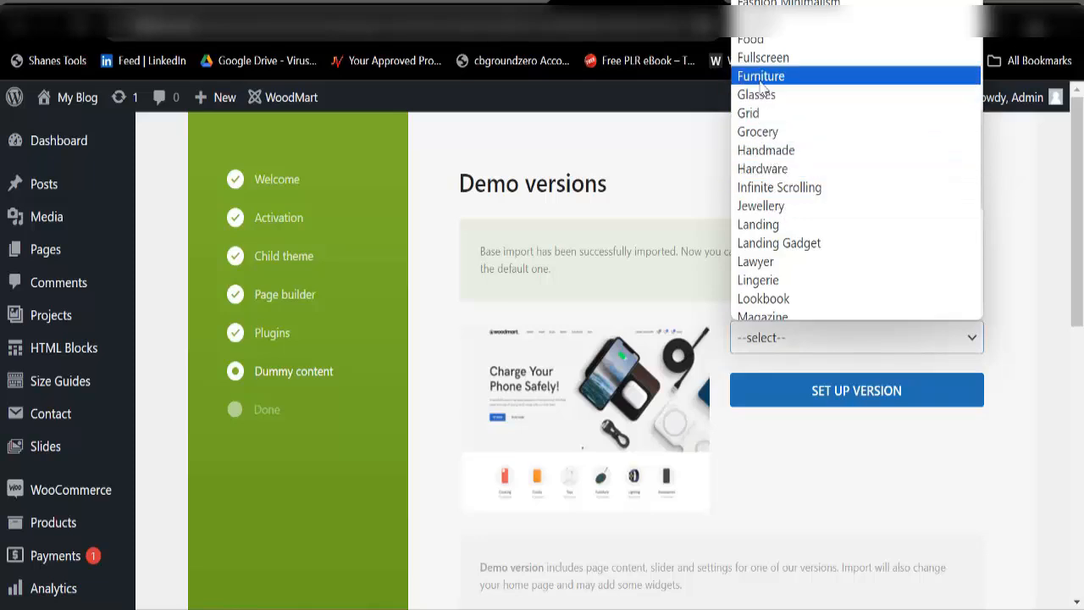
{"action": "scroll", "coordinate": [781, 89], "scroll_direction": "up", "scroll_amount": 6}
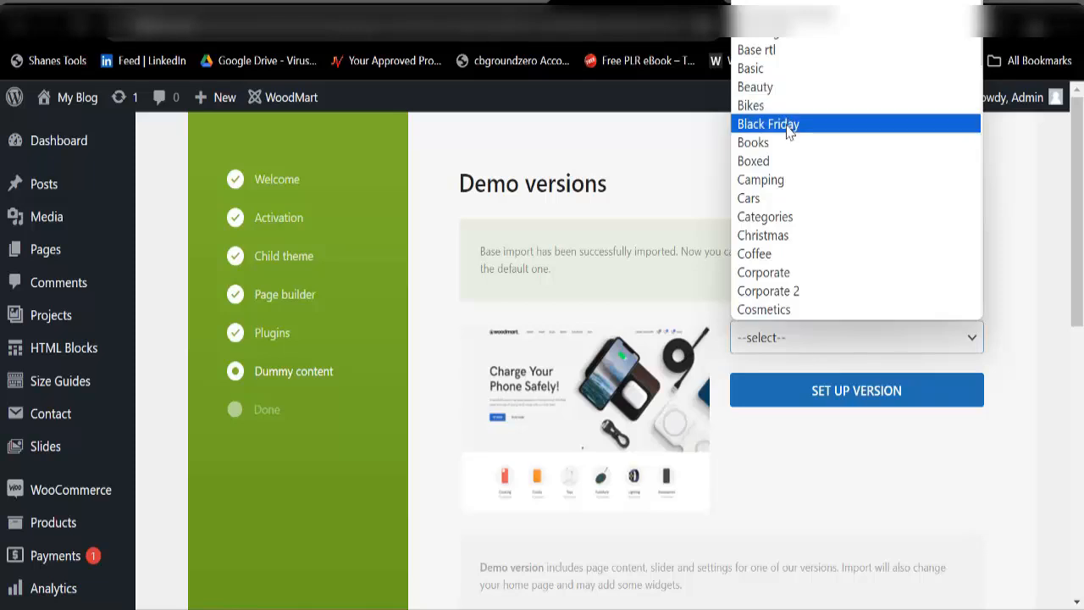
{"action": "scroll", "coordinate": [780, 127], "scroll_direction": "down", "scroll_amount": 10}
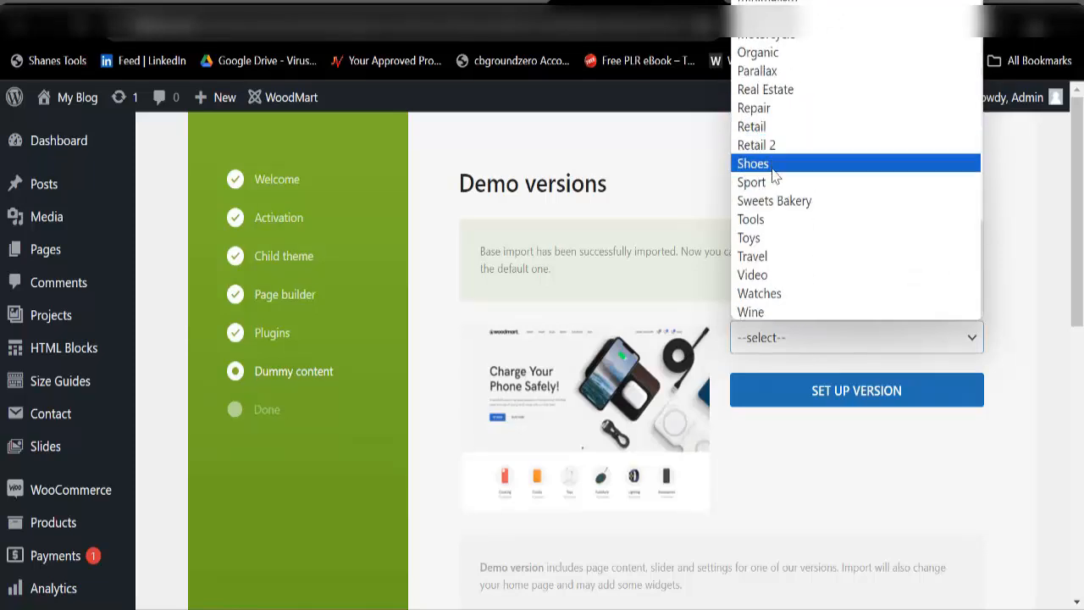
{"action": "left_click", "coordinate": [782, 295]}
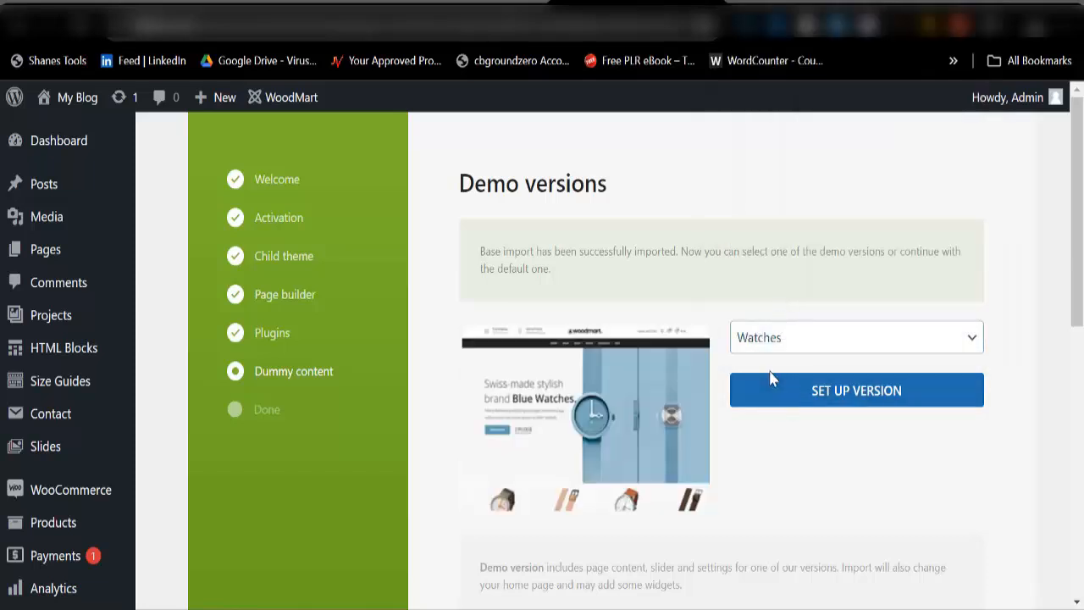
{"action": "left_click", "coordinate": [818, 399]}
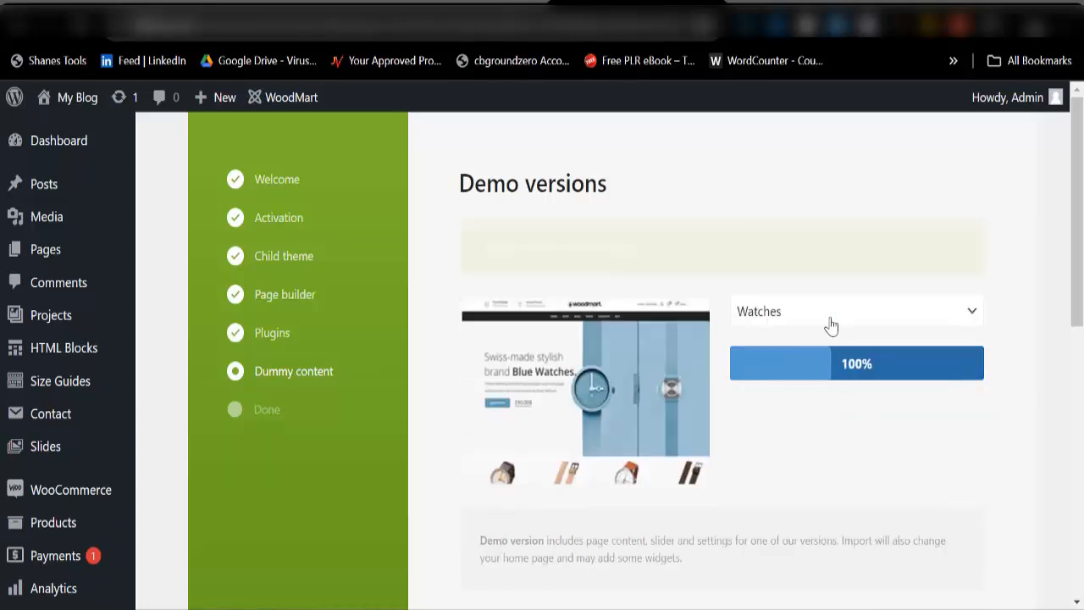
Step: Keep Watches selected until 'All data imported successfully!' appears
{"action": "scroll", "coordinate": [685, 447], "scroll_direction": "down", "scroll_amount": 3}
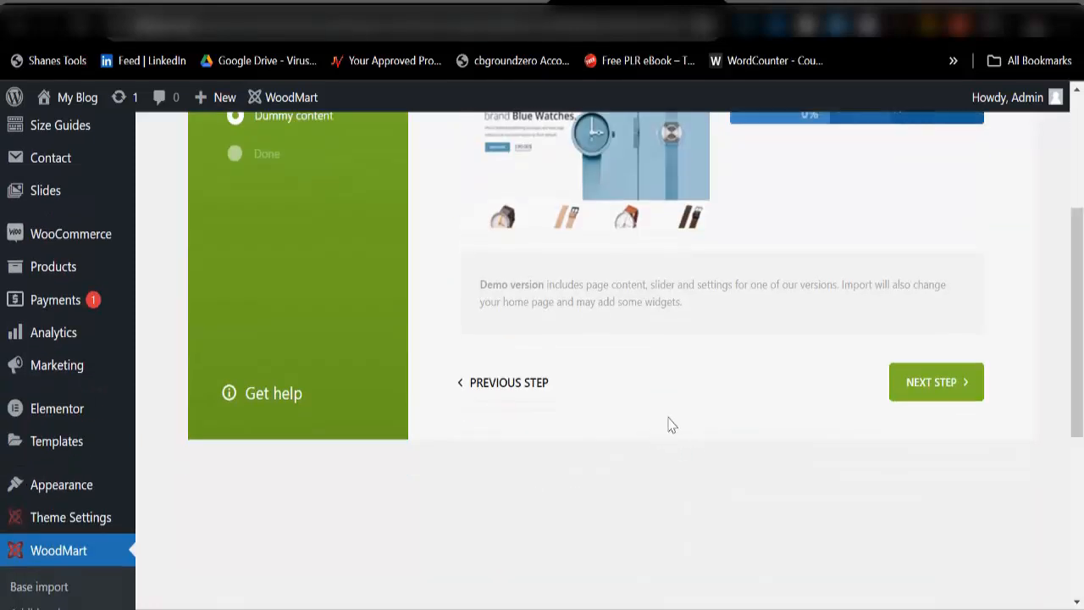
{"action": "scroll", "coordinate": [811, 412], "scroll_direction": "up", "scroll_amount": 2}
{"action": "scroll", "coordinate": [812, 413], "scroll_direction": "up", "scroll_amount": 1}
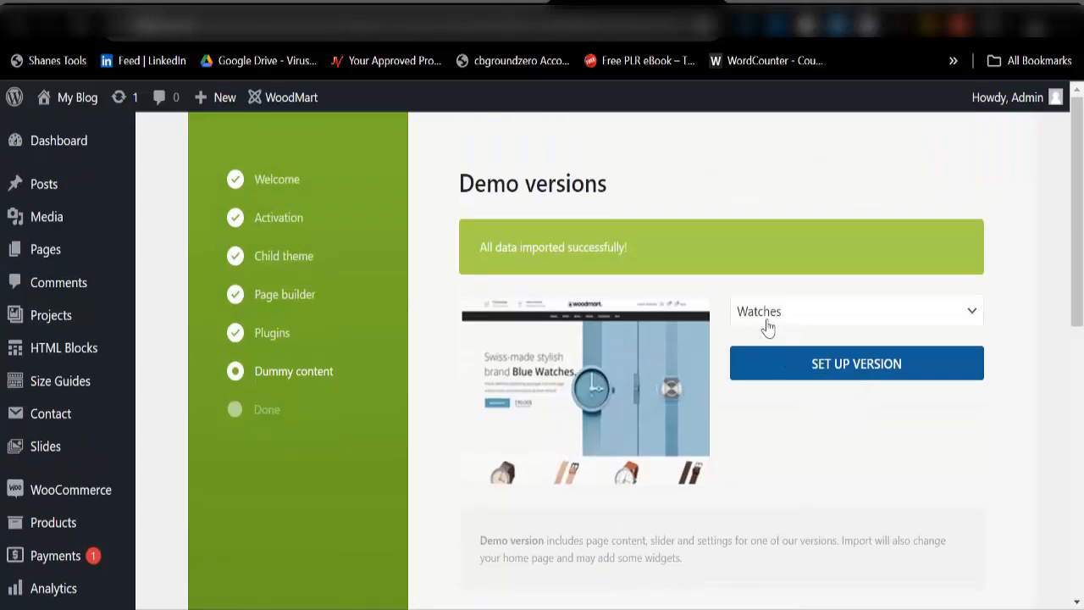
{"action": "scroll", "coordinate": [788, 346], "scroll_direction": "down", "scroll_amount": 4}
{"action": "scroll", "coordinate": [809, 330], "scroll_direction": "up", "scroll_amount": 4}
{"action": "left_click", "coordinate": [792, 317]}
{"action": "left_click", "coordinate": [791, 315]}
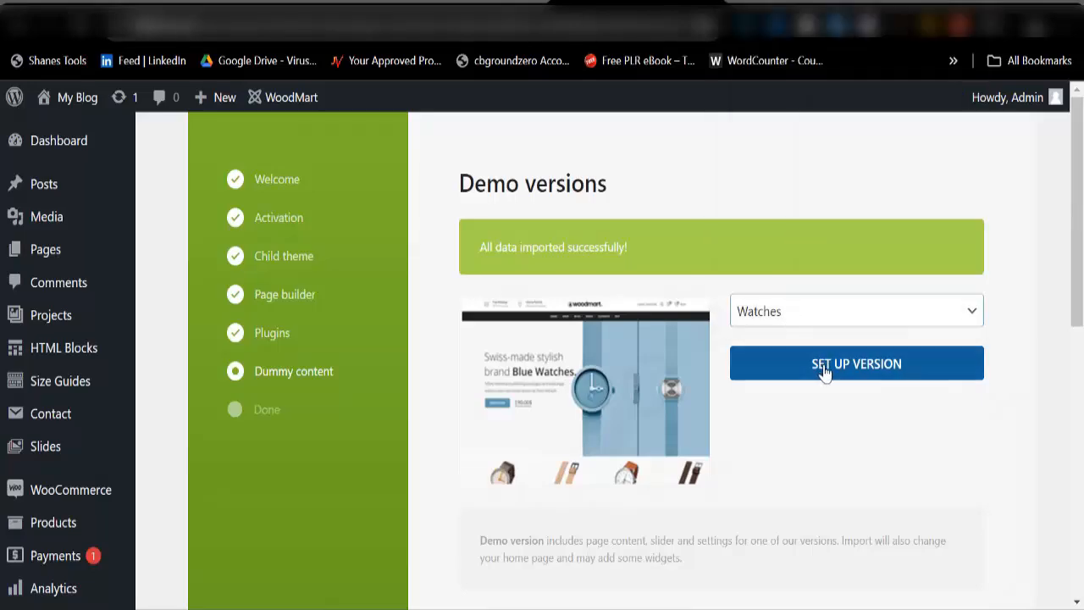
{"action": "scroll", "coordinate": [825, 372], "scroll_direction": "down", "scroll_amount": 3}
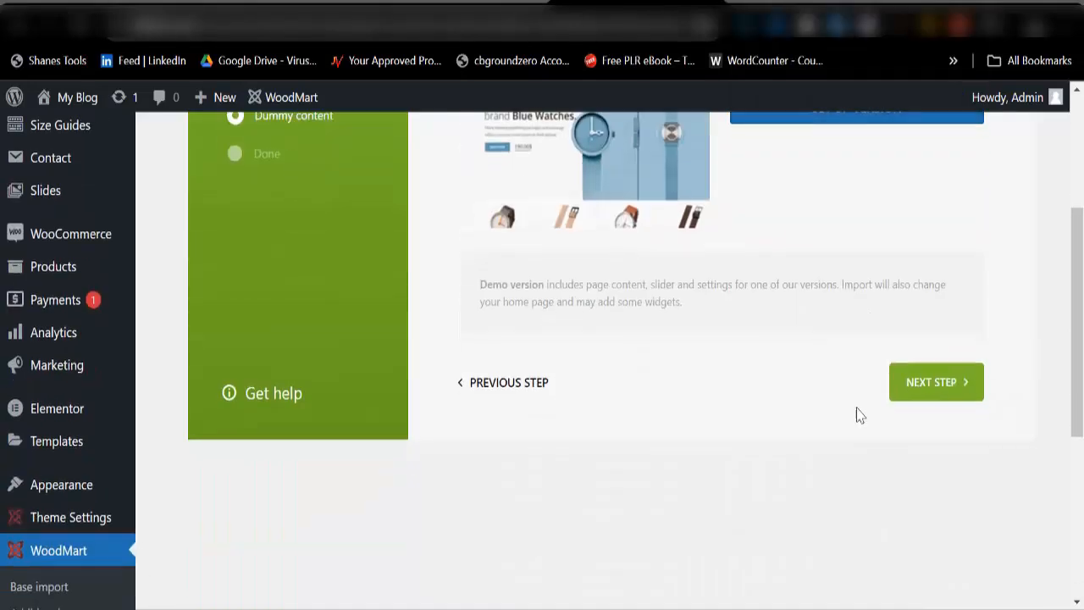
Step: Finish the wizard at 'Everything is ready!' and open the home page in a new window
{"action": "left_click", "coordinate": [906, 391]}
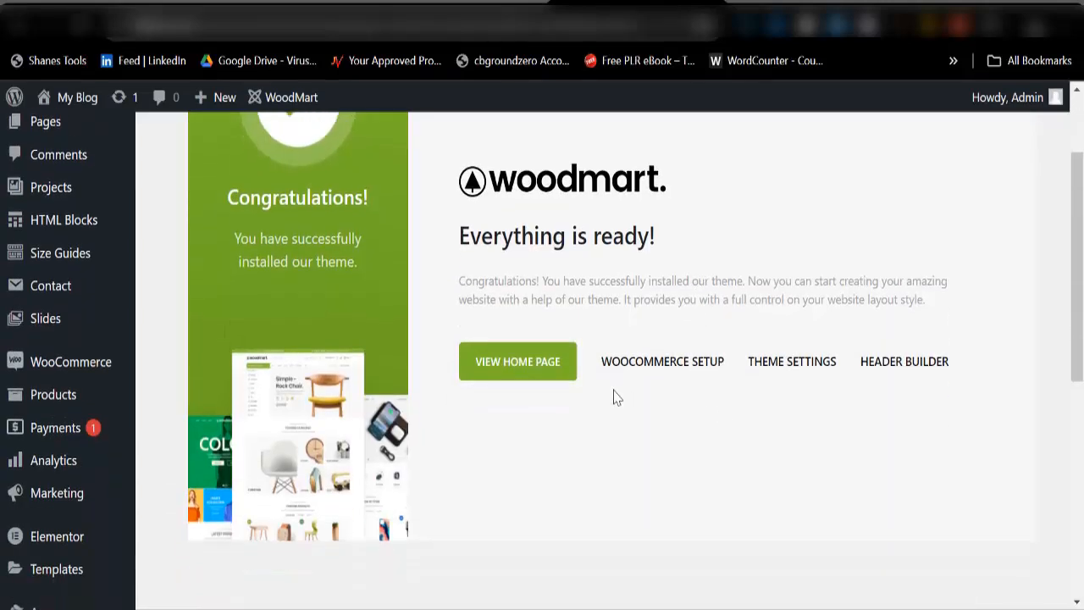
{"action": "scroll", "coordinate": [876, 339], "scroll_direction": "down", "scroll_amount": 5}
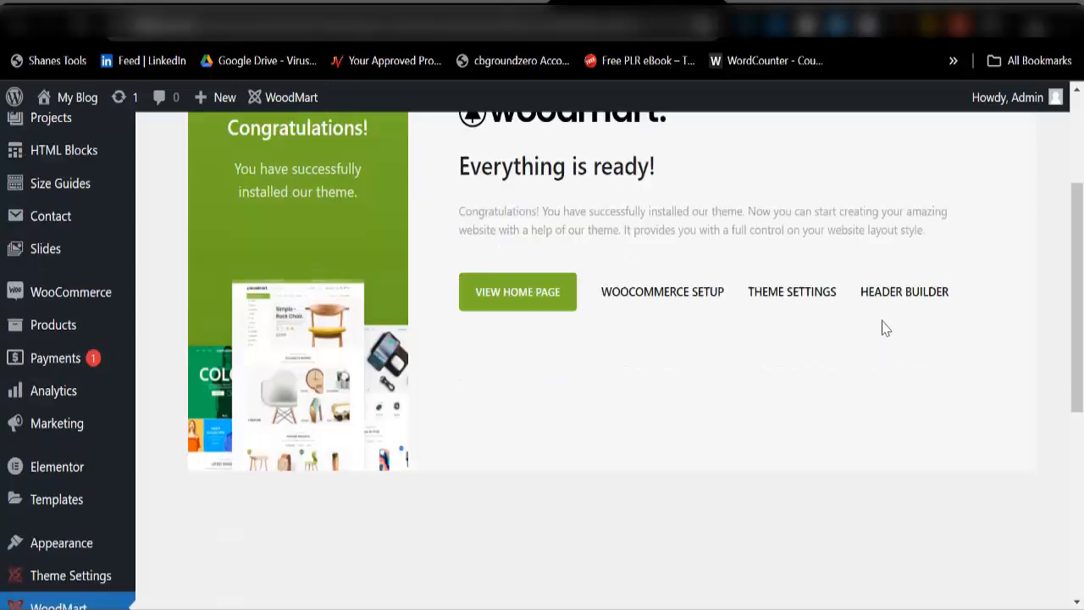
{"action": "scroll", "coordinate": [709, 390], "scroll_direction": "up", "scroll_amount": 7}
{"action": "right_click", "coordinate": [518, 505]}
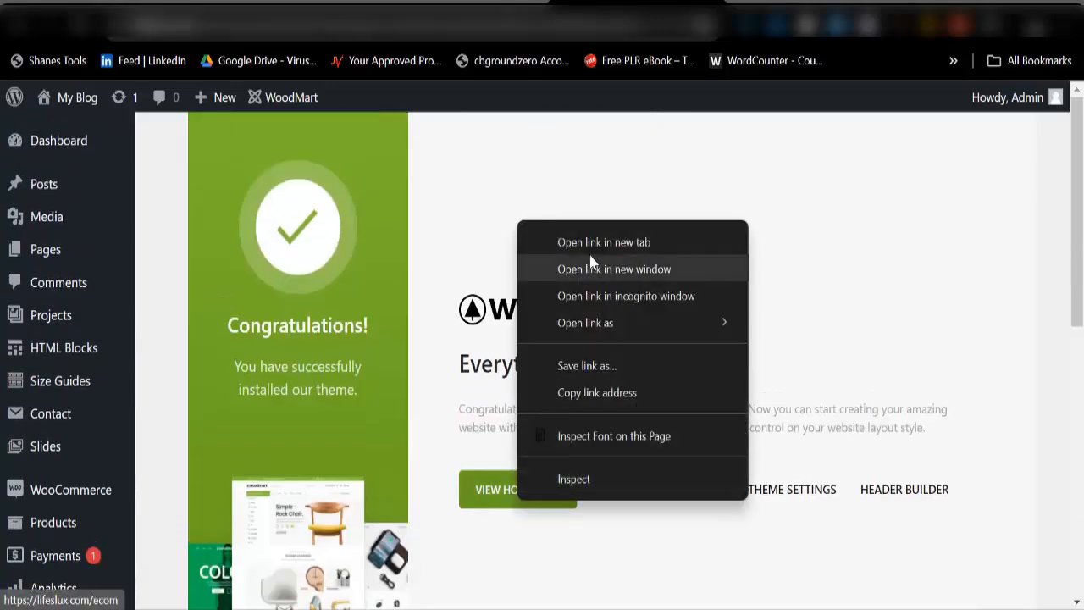
{"action": "left_click", "coordinate": [625, 264]}
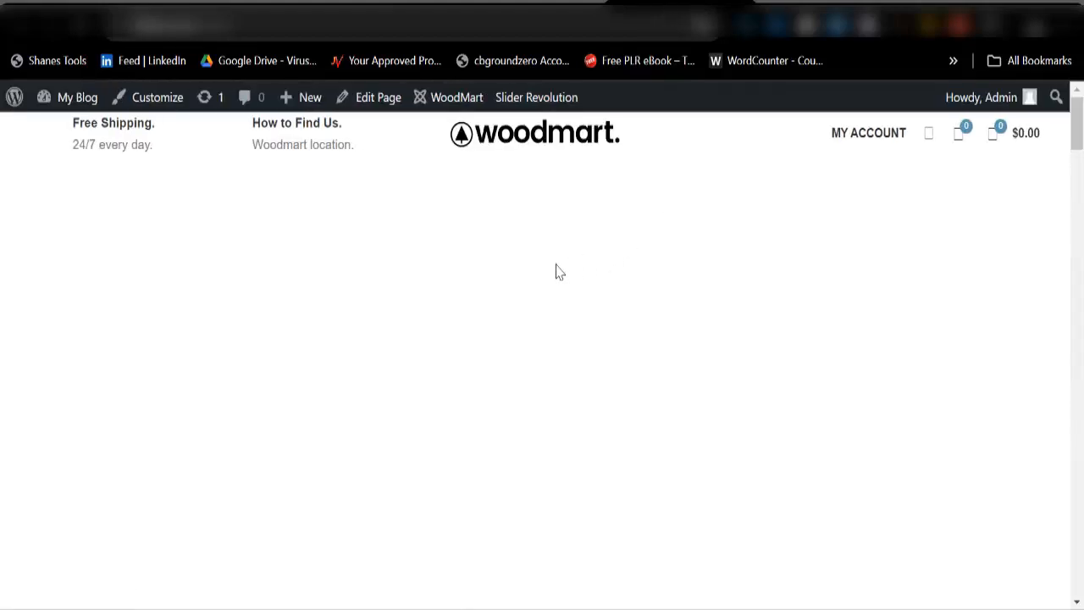
{"action": "scroll", "coordinate": [732, 235], "scroll_direction": "down", "scroll_amount": 10}
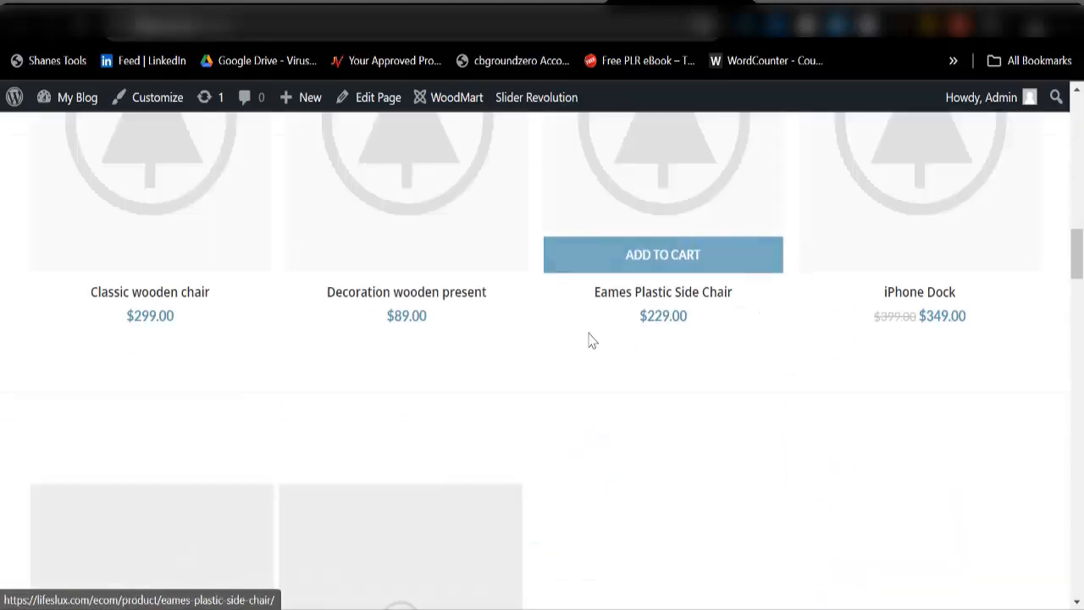
{"action": "scroll", "coordinate": [588, 339], "scroll_direction": "down", "scroll_amount": 9}
{"action": "scroll", "coordinate": [688, 353], "scroll_direction": "down", "scroll_amount": 10}
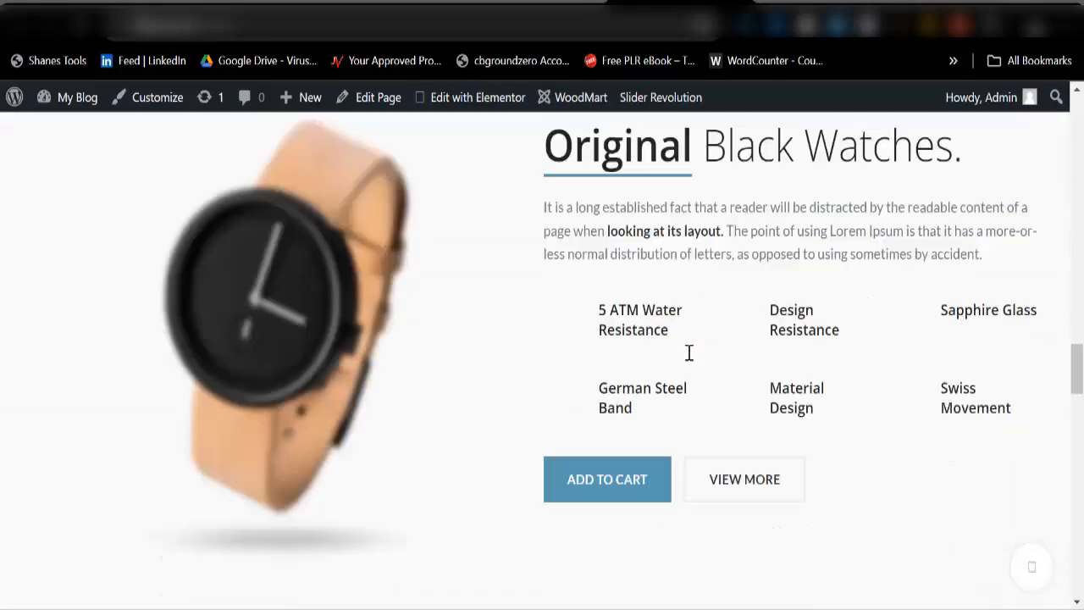
{"action": "scroll", "coordinate": [690, 352], "scroll_direction": "down", "scroll_amount": 4}
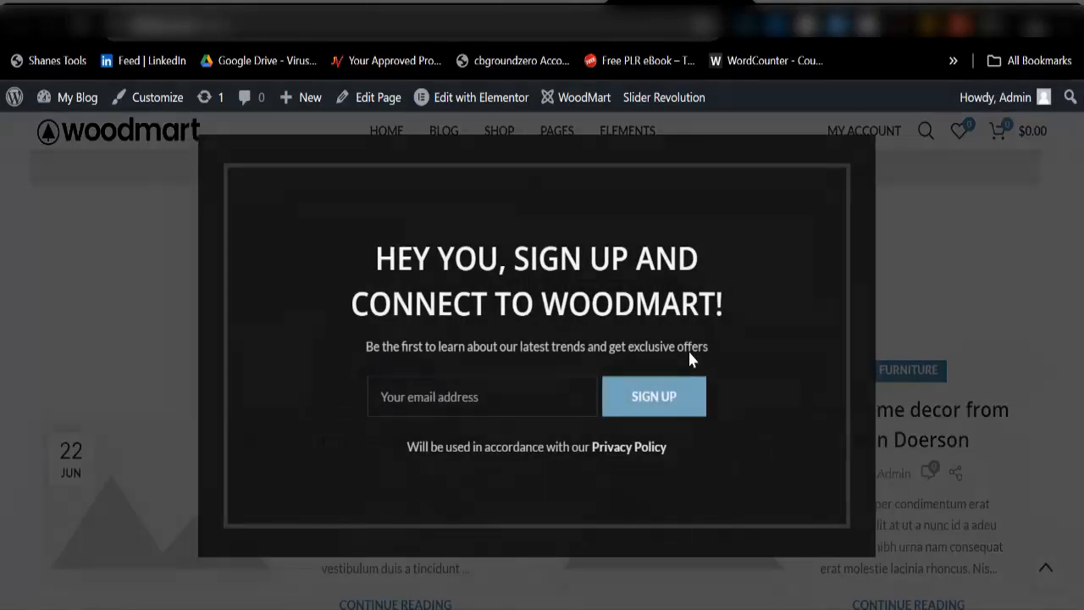
{"action": "left_click", "coordinate": [1062, 136]}
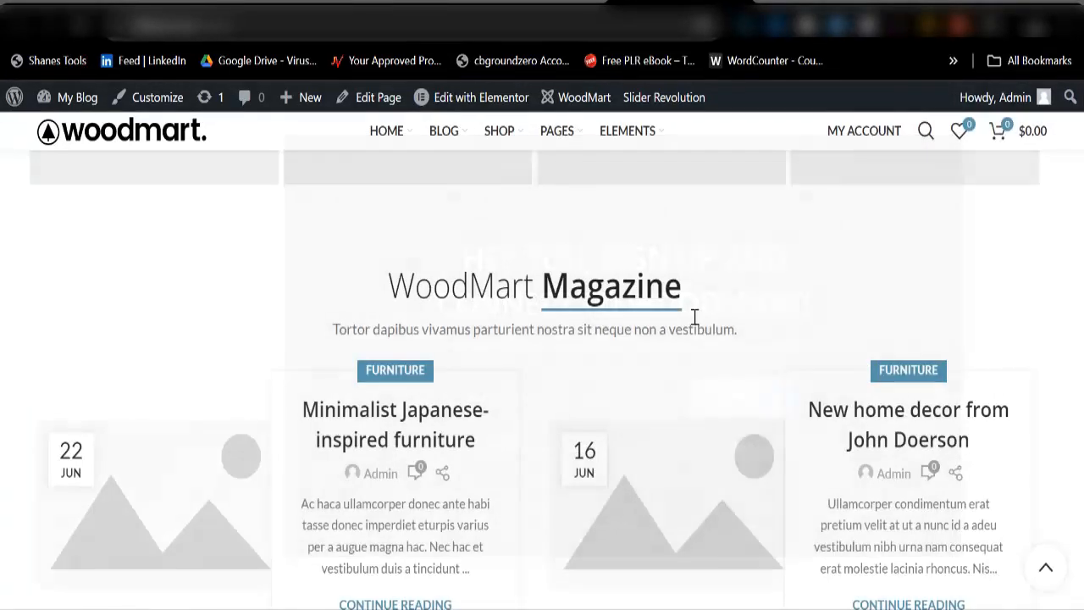
{"action": "scroll", "coordinate": [604, 339], "scroll_direction": "down", "scroll_amount": 5}
{"action": "scroll", "coordinate": [605, 343], "scroll_direction": "down", "scroll_amount": 3}
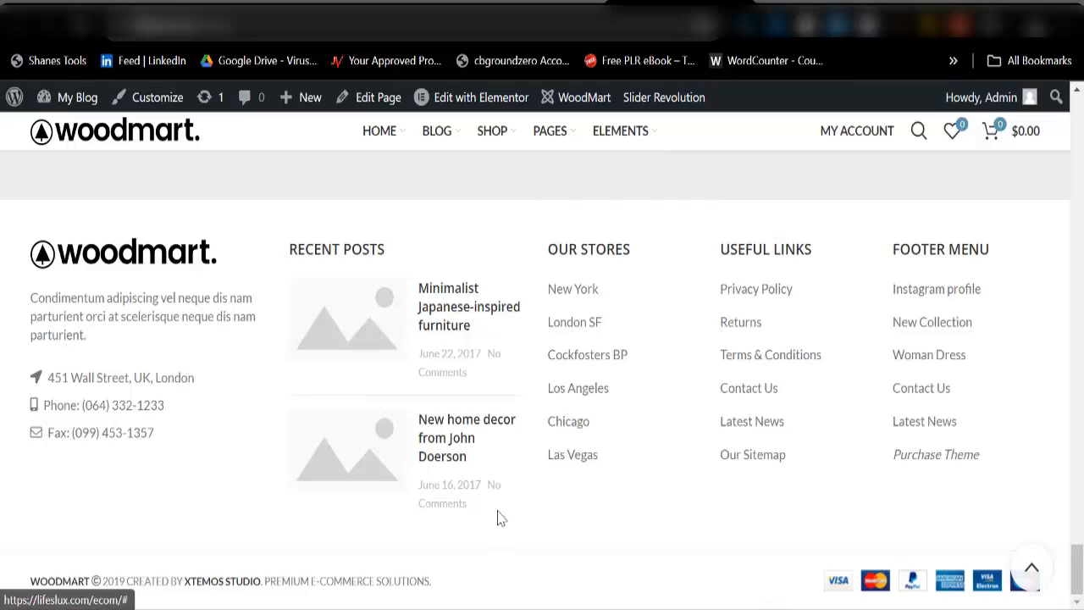
{"action": "scroll", "coordinate": [492, 508], "scroll_direction": "up", "scroll_amount": 4}
{"action": "scroll", "coordinate": [499, 433], "scroll_direction": "up", "scroll_amount": 4}
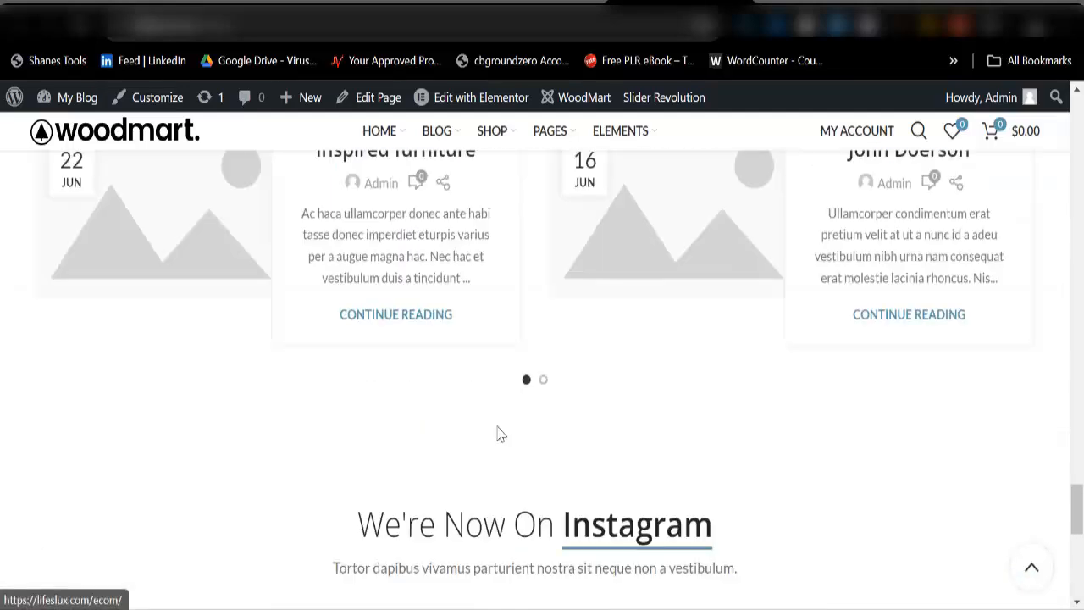
{"action": "scroll", "coordinate": [503, 445], "scroll_direction": "down", "scroll_amount": 3}
{"action": "scroll", "coordinate": [561, 407], "scroll_direction": "up", "scroll_amount": 5}
{"action": "scroll", "coordinate": [596, 328], "scroll_direction": "up", "scroll_amount": 10}
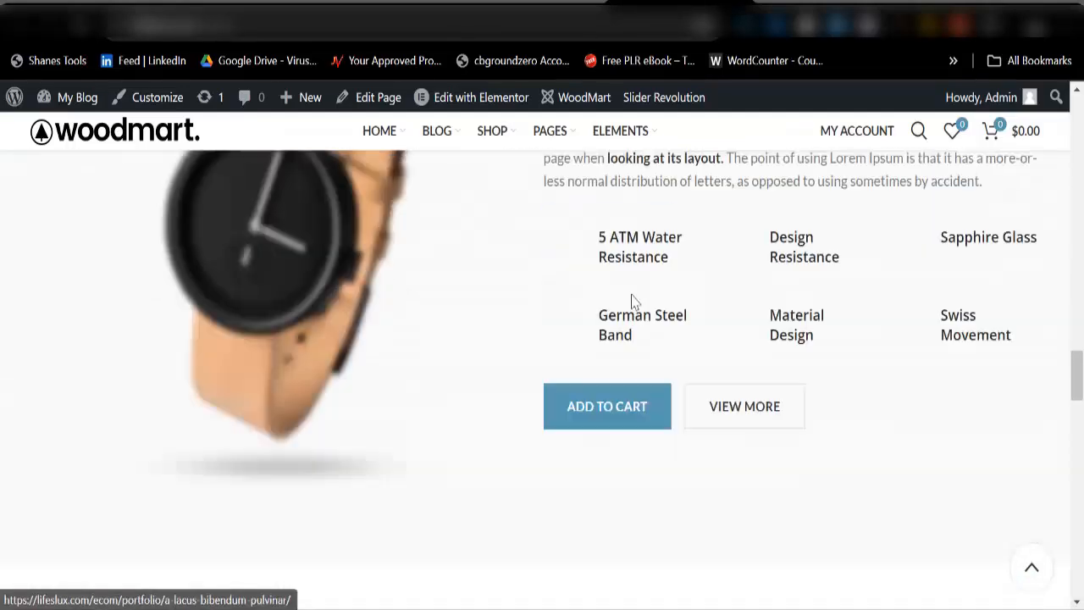
Step: Return to the admin tab and open WoodMart > Base import
{"action": "scroll", "coordinate": [636, 290], "scroll_direction": "up", "scroll_amount": 5}
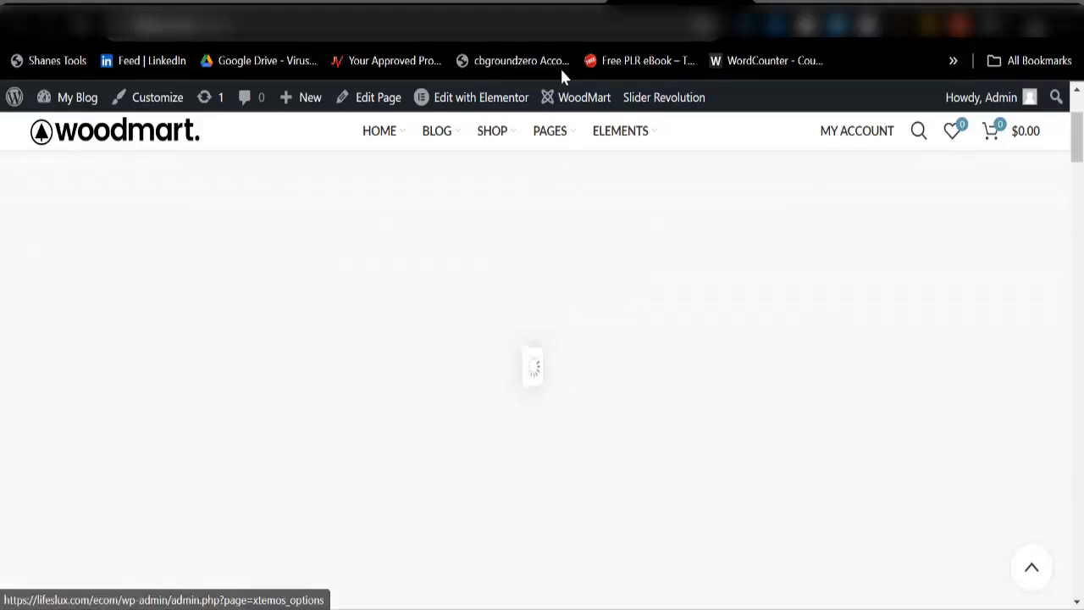
{"action": "left_click", "coordinate": [538, 4]}
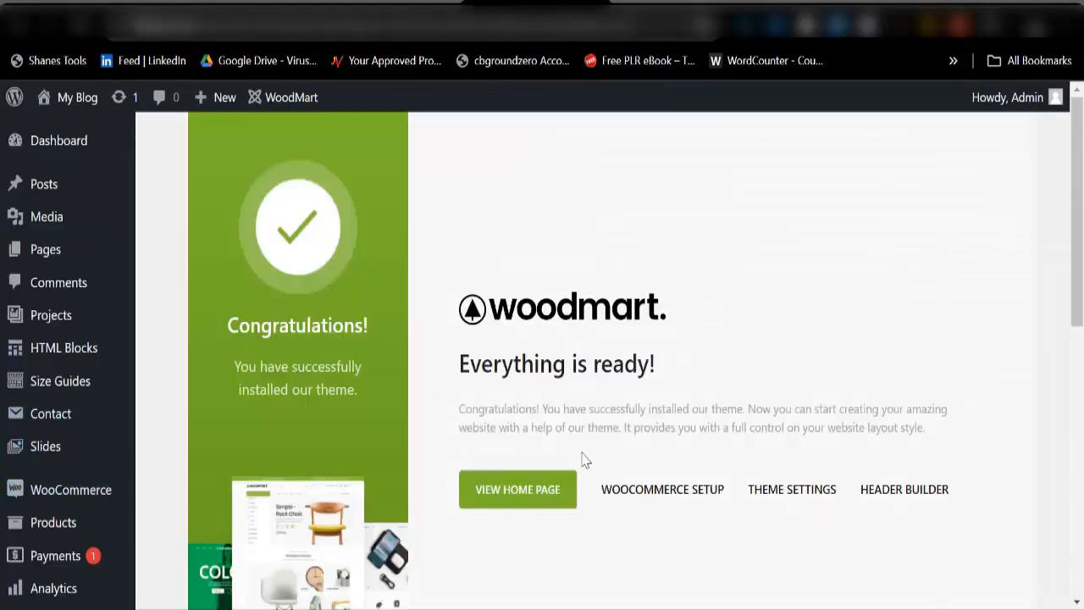
{"action": "scroll", "coordinate": [508, 470], "scroll_direction": "down", "scroll_amount": 3}
{"action": "scroll", "coordinate": [67, 562], "scroll_direction": "down", "scroll_amount": 2}
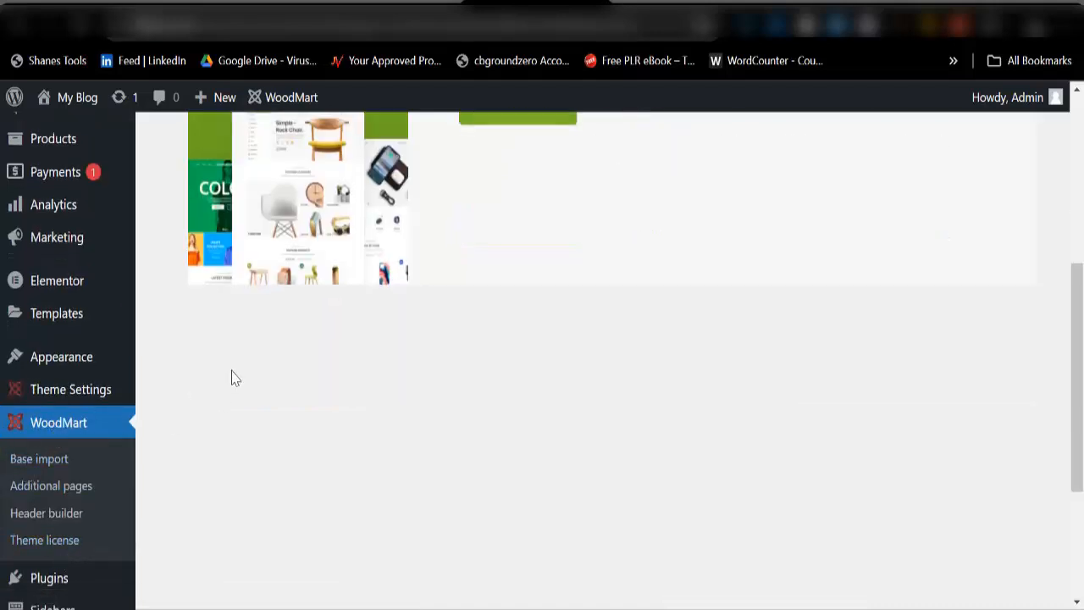
{"action": "mouse_move", "coordinate": [135, 398]}
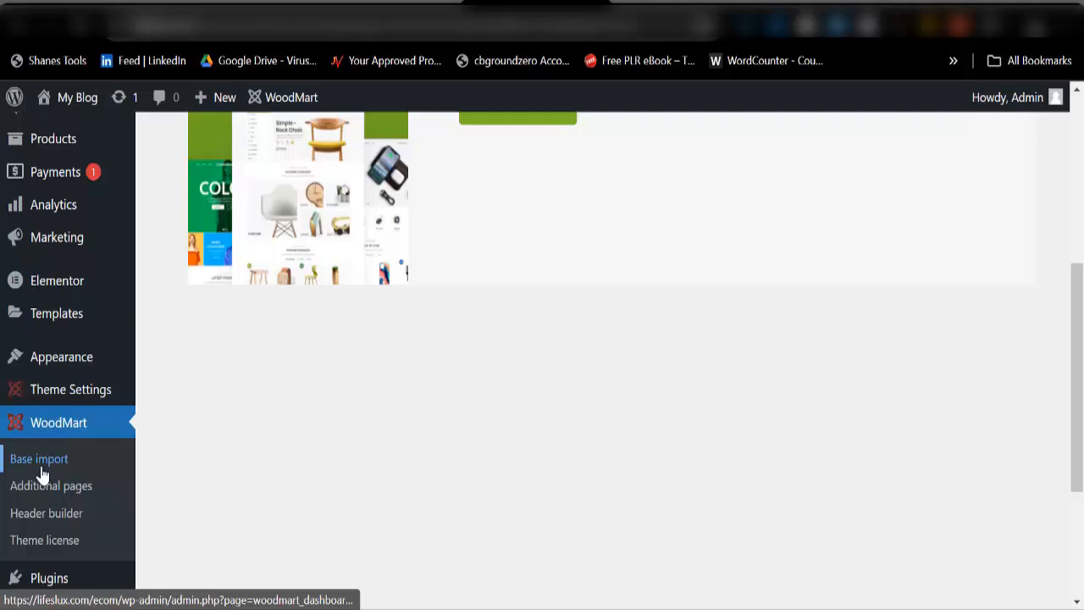
{"action": "left_click", "coordinate": [40, 462]}
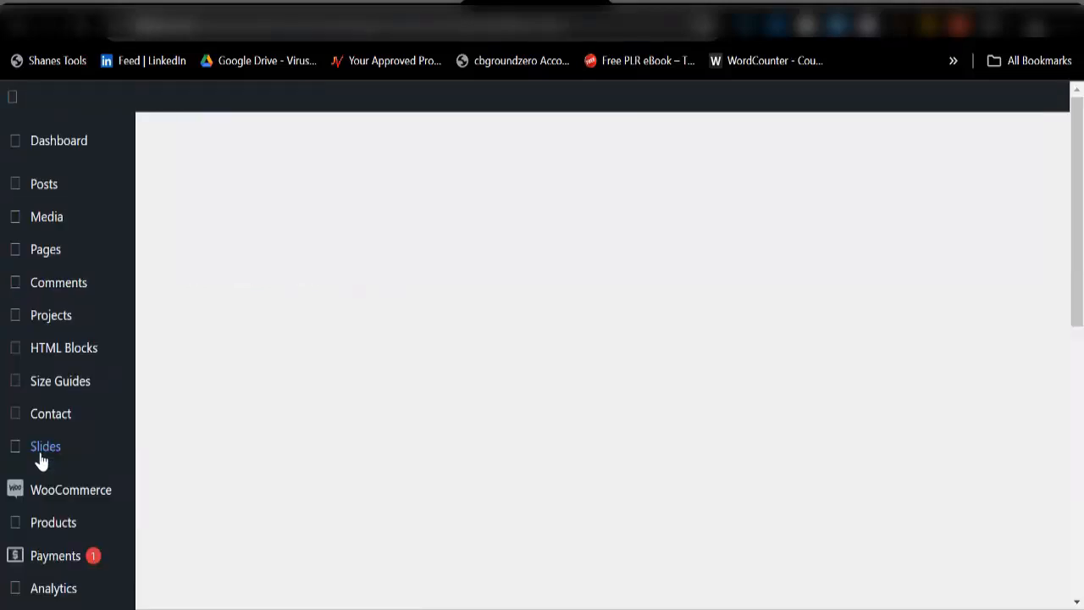
{"action": "scroll", "coordinate": [90, 435], "scroll_direction": "down", "scroll_amount": 3}
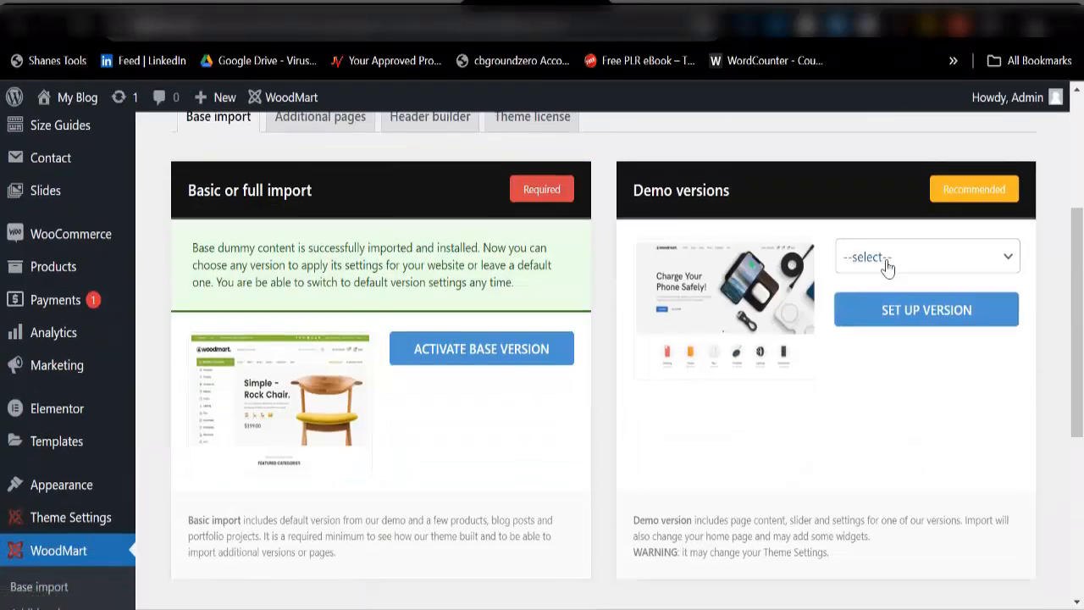
Step: Browse the demo versions list and select Accessories
{"action": "left_click", "coordinate": [888, 261]}
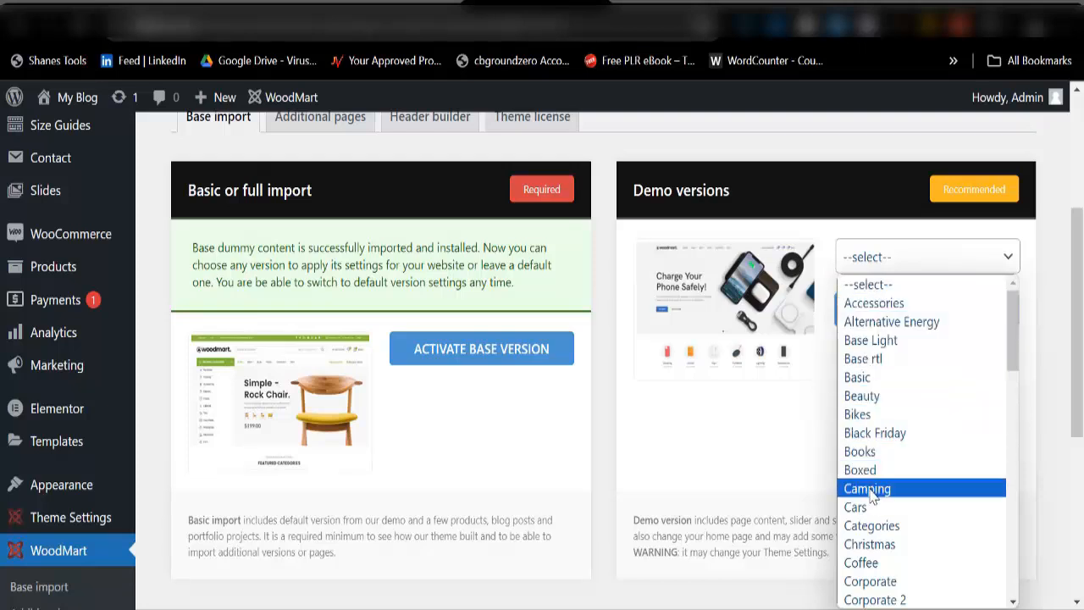
{"action": "scroll", "coordinate": [873, 496], "scroll_direction": "down", "scroll_amount": 5}
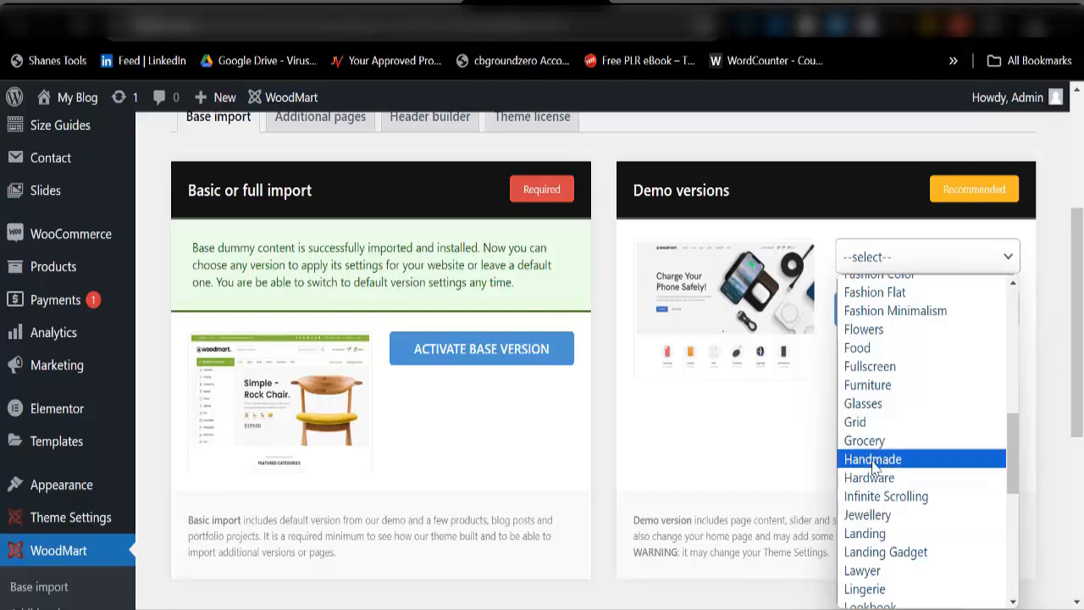
{"action": "scroll", "coordinate": [857, 338], "scroll_direction": "up", "scroll_amount": 5}
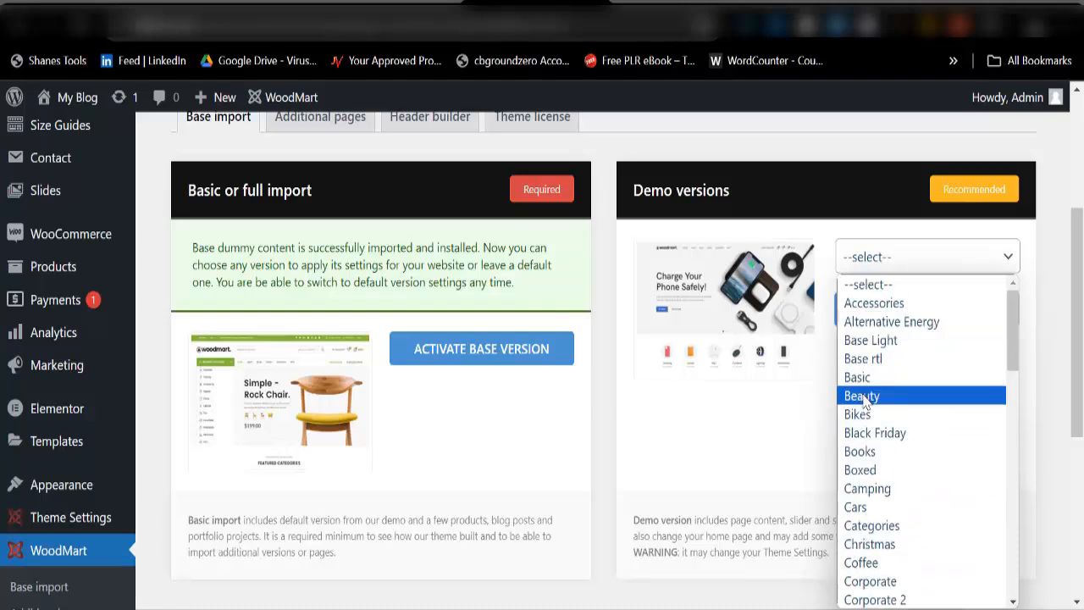
{"action": "left_click", "coordinate": [866, 285]}
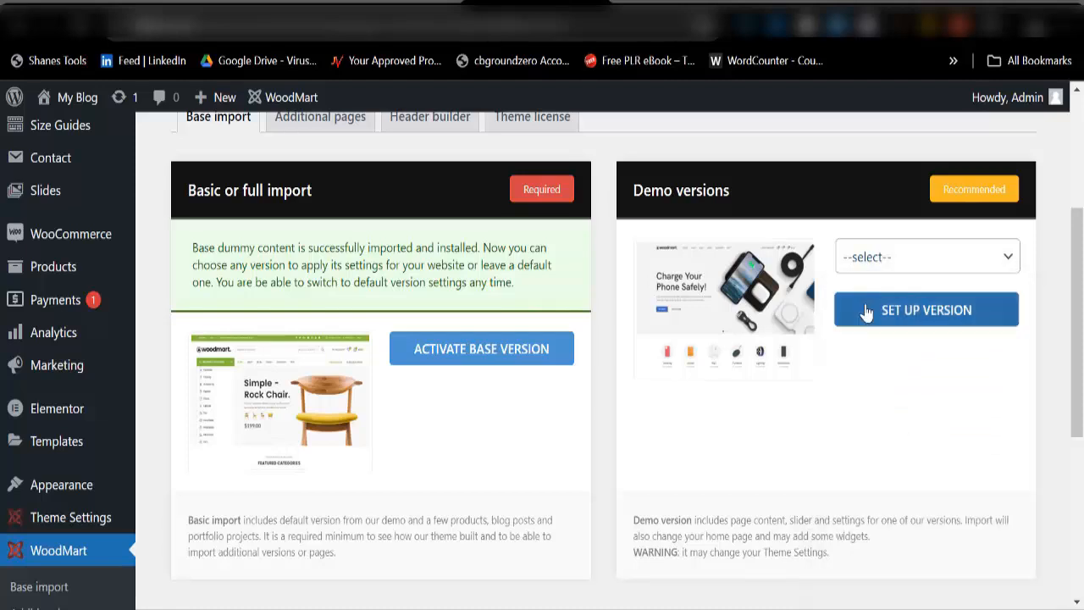
{"action": "left_click", "coordinate": [879, 270]}
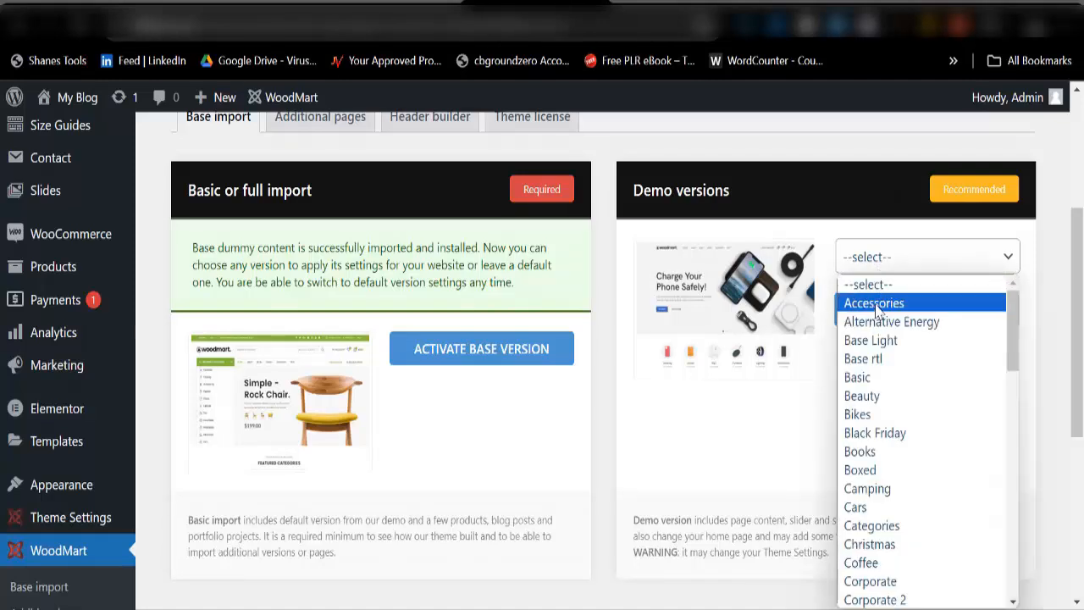
{"action": "left_click", "coordinate": [878, 307]}
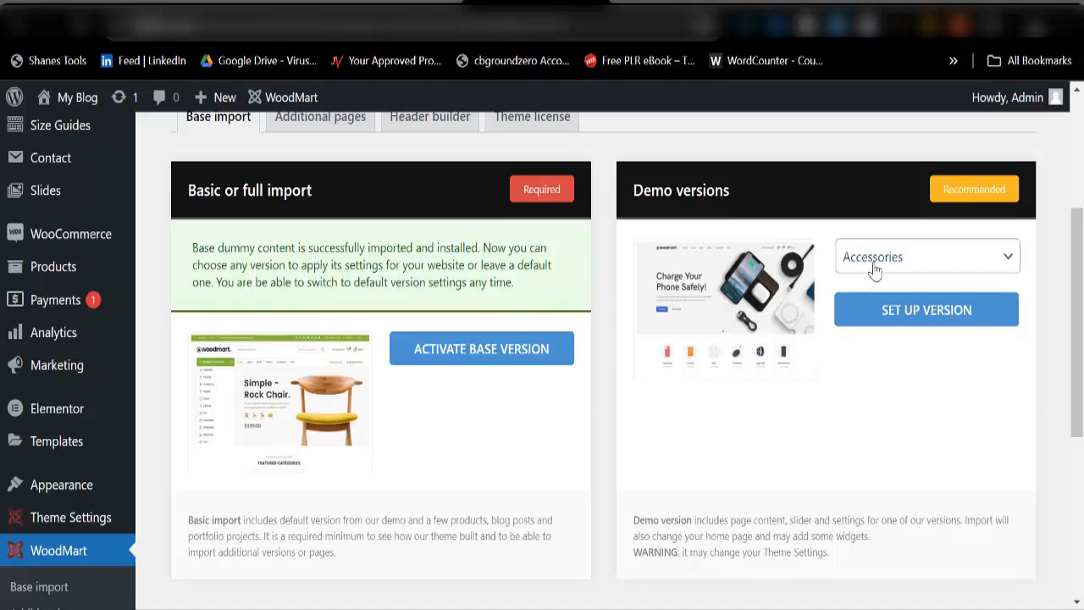
Step: Switch the choice to Jewellery, set it up to 100%, and go to the storefront tab
{"action": "left_click", "coordinate": [875, 268]}
{"action": "scroll", "coordinate": [881, 424], "scroll_direction": "down", "scroll_amount": 3}
{"action": "scroll", "coordinate": [885, 534], "scroll_direction": "down", "scroll_amount": 6}
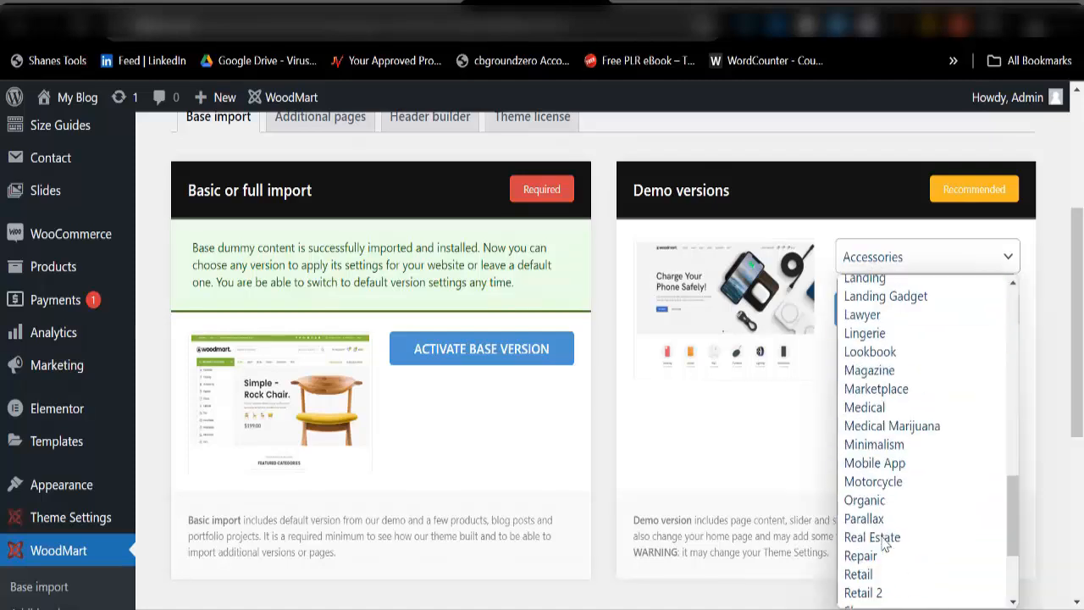
{"action": "scroll", "coordinate": [877, 440], "scroll_direction": "down", "scroll_amount": 3}
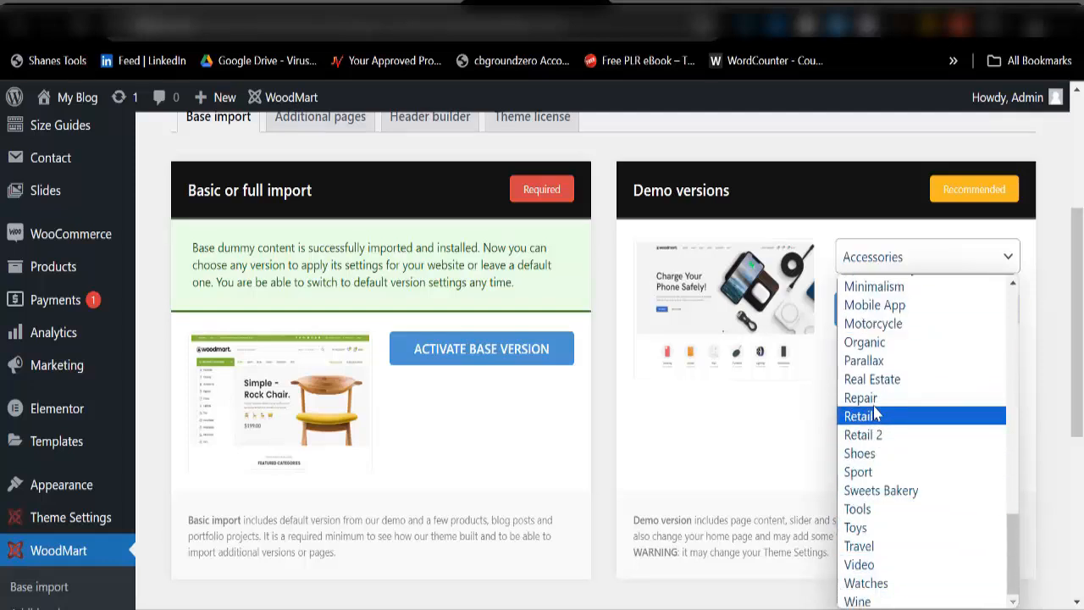
{"action": "scroll", "coordinate": [877, 381], "scroll_direction": "up", "scroll_amount": 3}
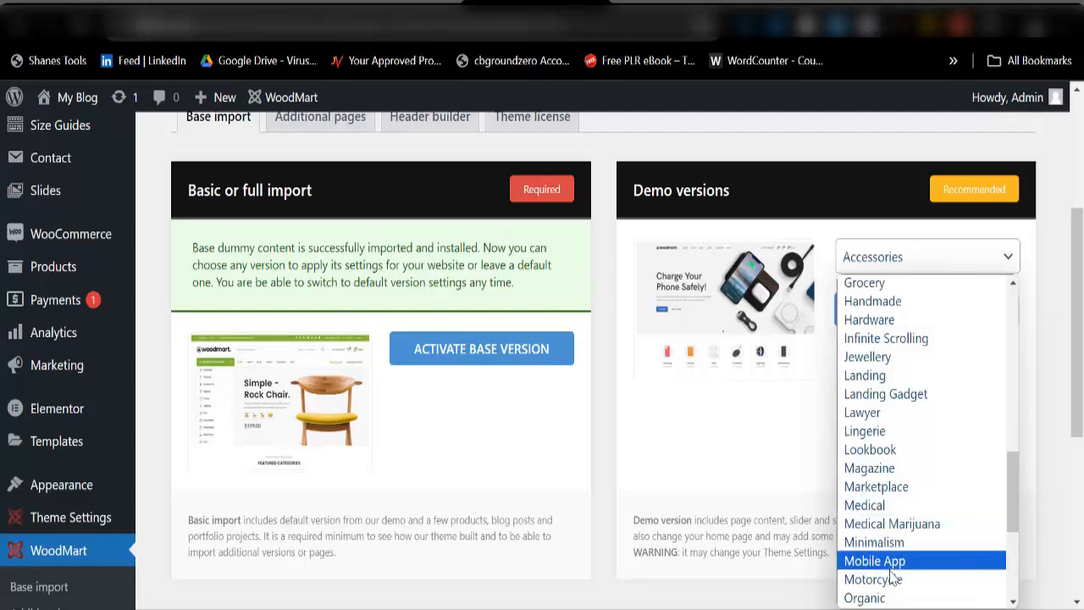
{"action": "left_click", "coordinate": [858, 359]}
{"action": "left_click", "coordinate": [876, 320]}
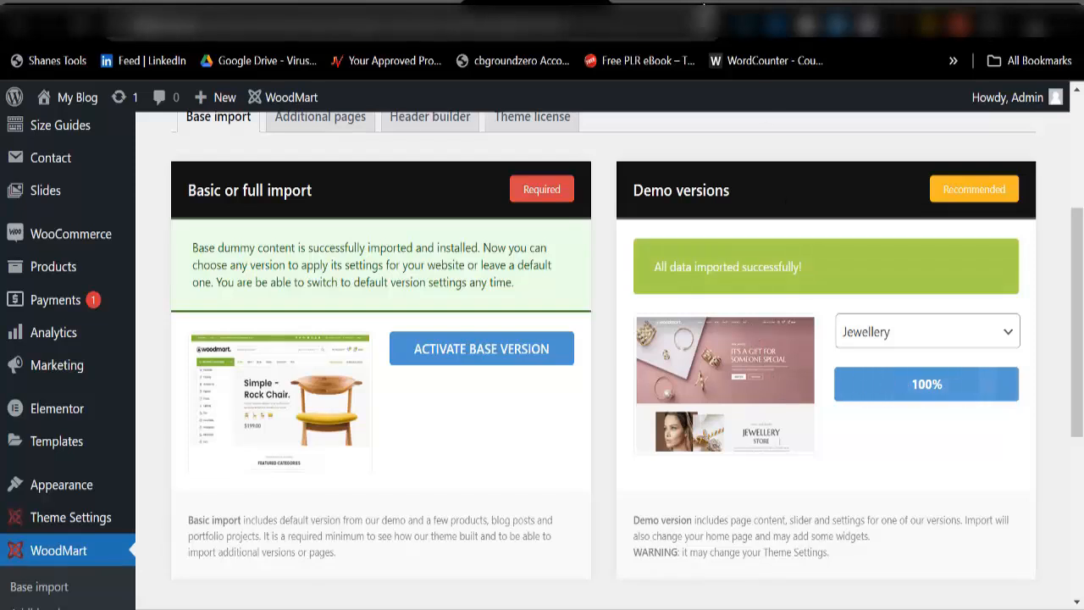
{"action": "left_click", "coordinate": [695, 4]}
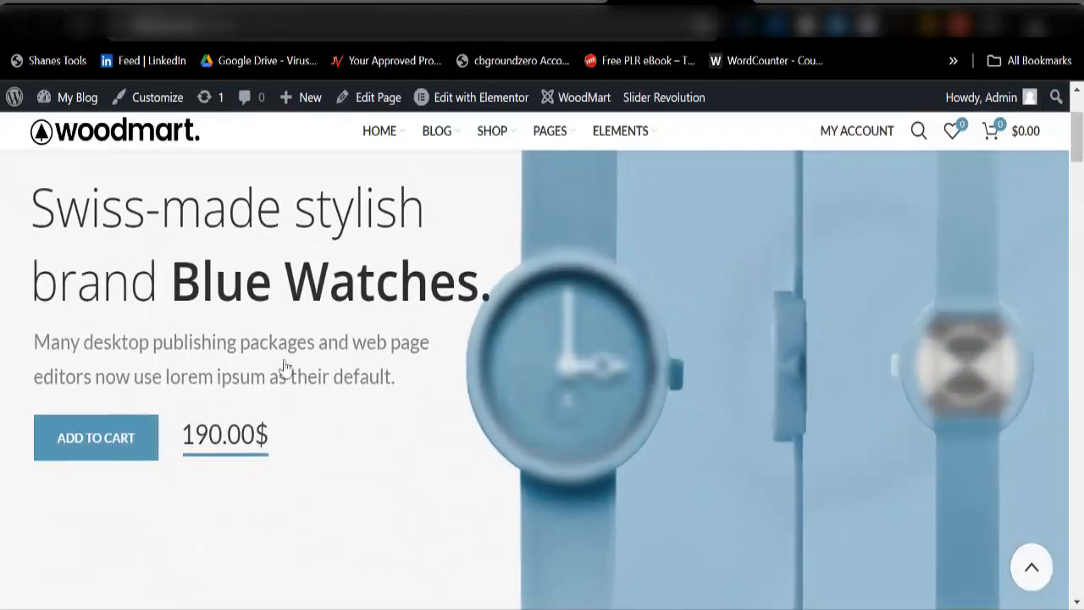
Step: Reload the storefront to check the Jewellery Store home page, glancing back at the import tab
{"action": "key", "text": "F5"}
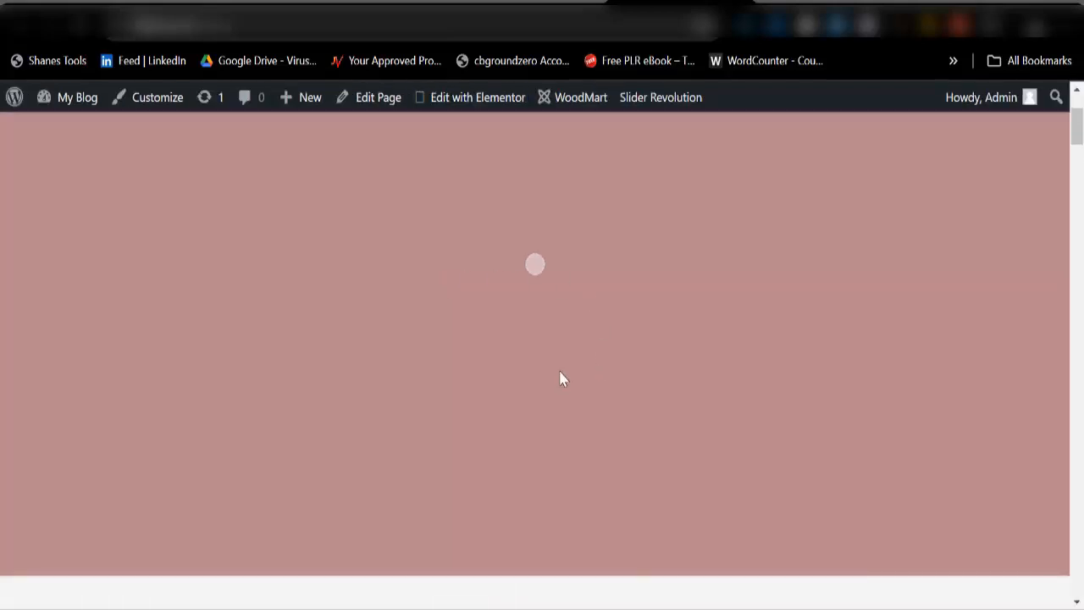
{"action": "scroll", "coordinate": [547, 347], "scroll_direction": "down", "scroll_amount": 10}
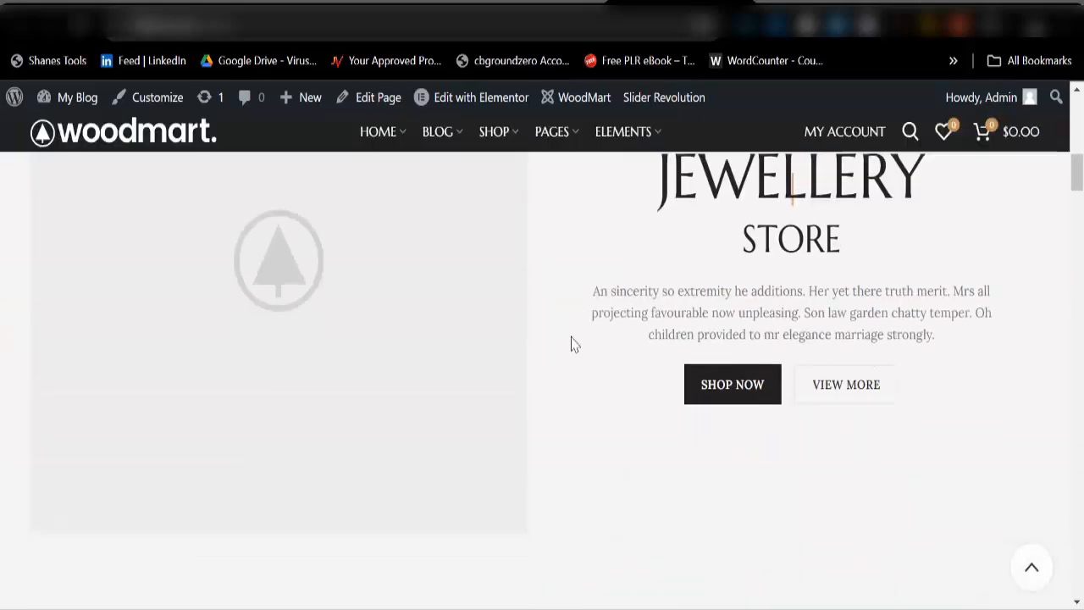
{"action": "scroll", "coordinate": [605, 349], "scroll_direction": "down", "scroll_amount": 2}
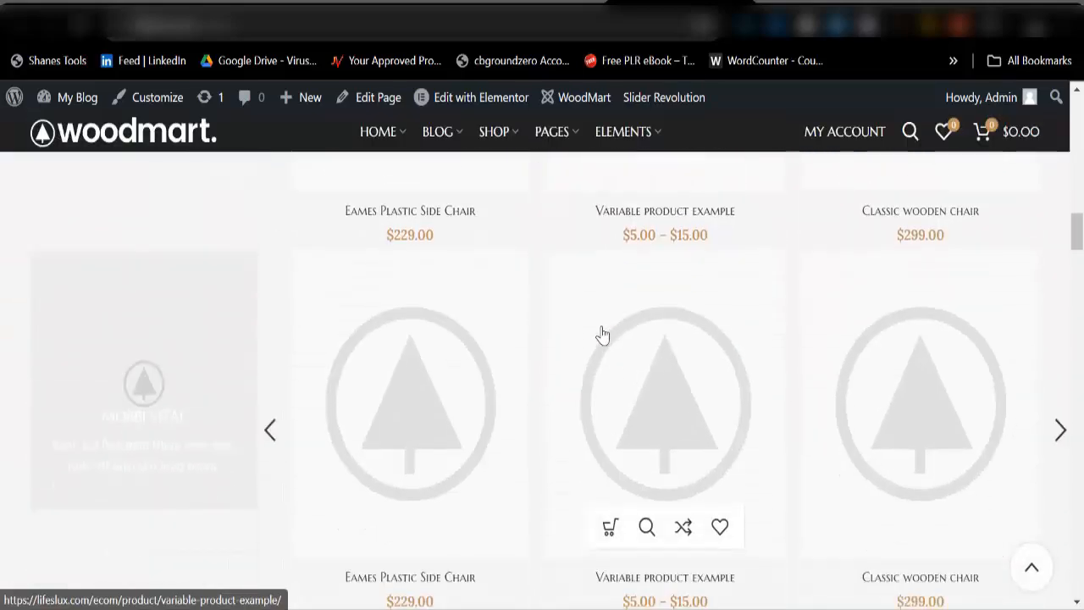
{"action": "scroll", "coordinate": [605, 334], "scroll_direction": "up", "scroll_amount": 6}
{"action": "scroll", "coordinate": [605, 331], "scroll_direction": "up", "scroll_amount": 4}
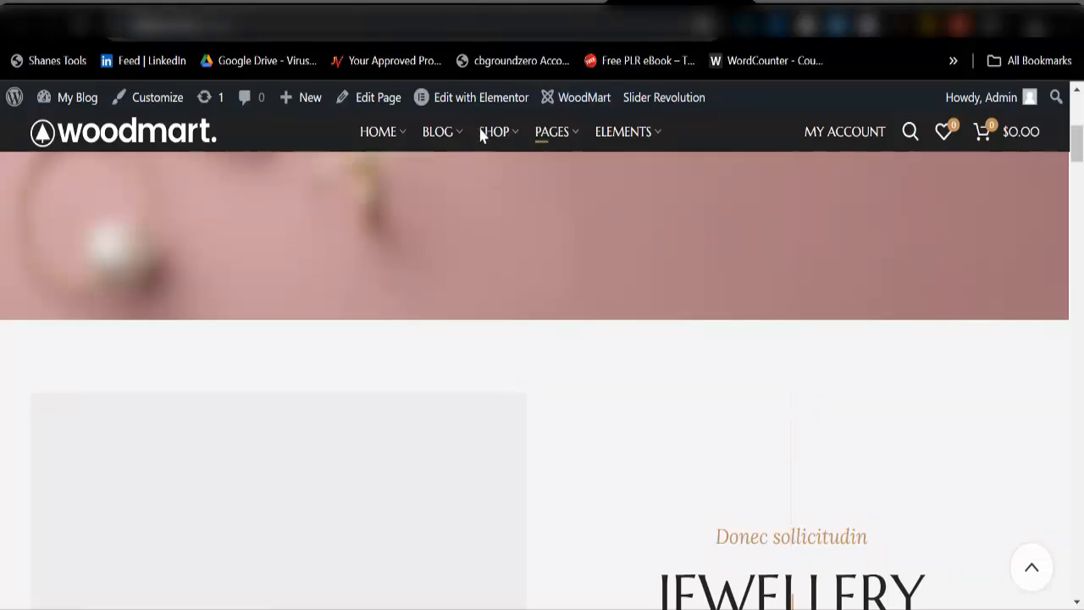
{"action": "left_click", "coordinate": [464, 4]}
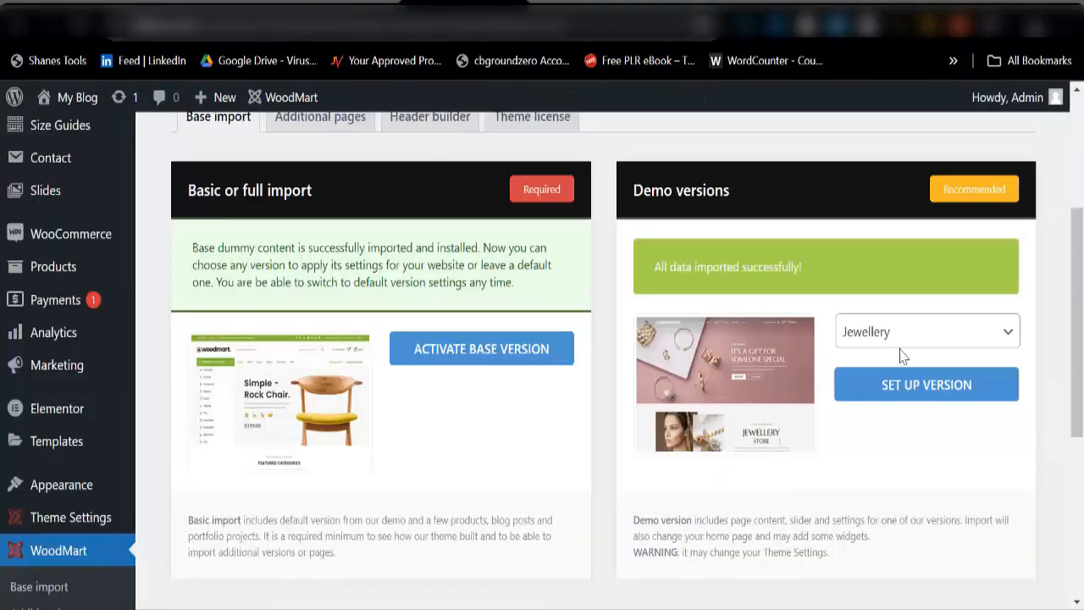
{"action": "left_click", "coordinate": [593, 17]}
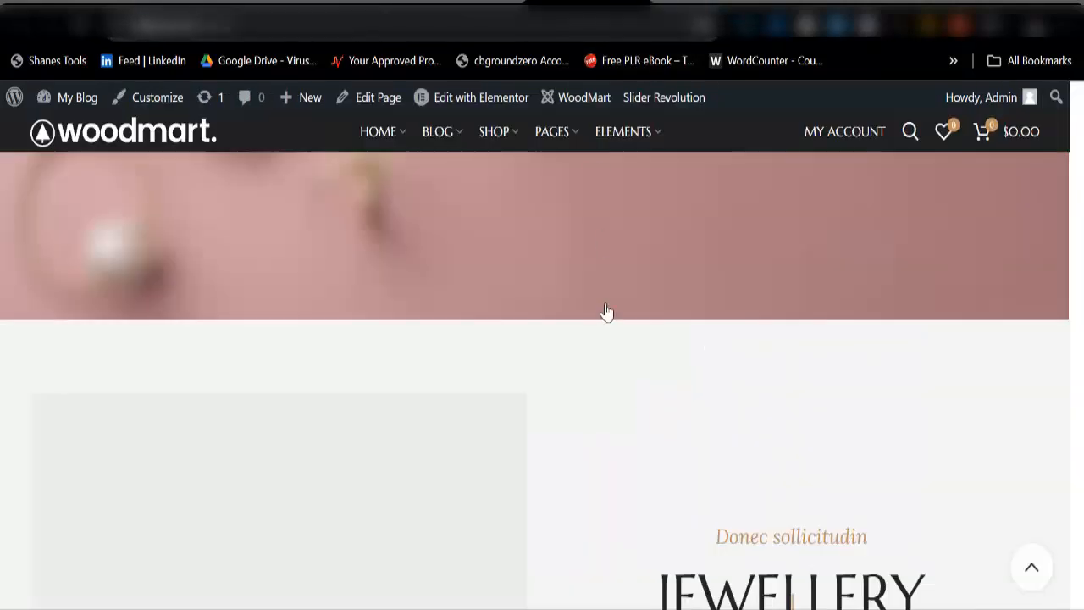
{"action": "scroll", "coordinate": [606, 311], "scroll_direction": "up", "scroll_amount": 4}
Step: On the Base import page, choose the Black Friday demo version and launch its import
{"action": "left_click", "coordinate": [464, 4]}
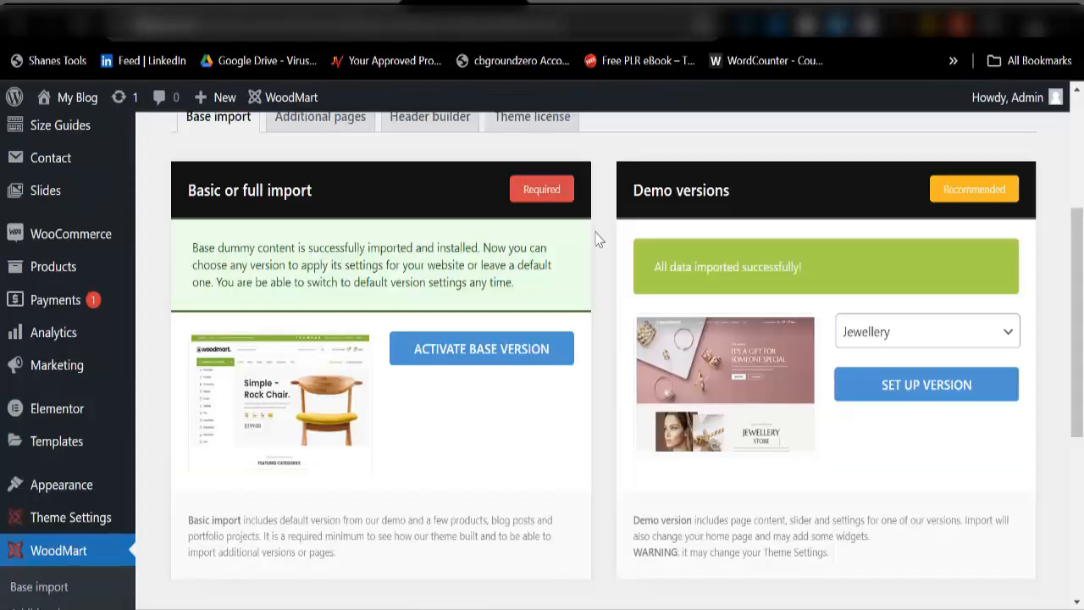
{"action": "left_click", "coordinate": [882, 342]}
{"action": "scroll", "coordinate": [885, 212], "scroll_direction": "up", "scroll_amount": 5}
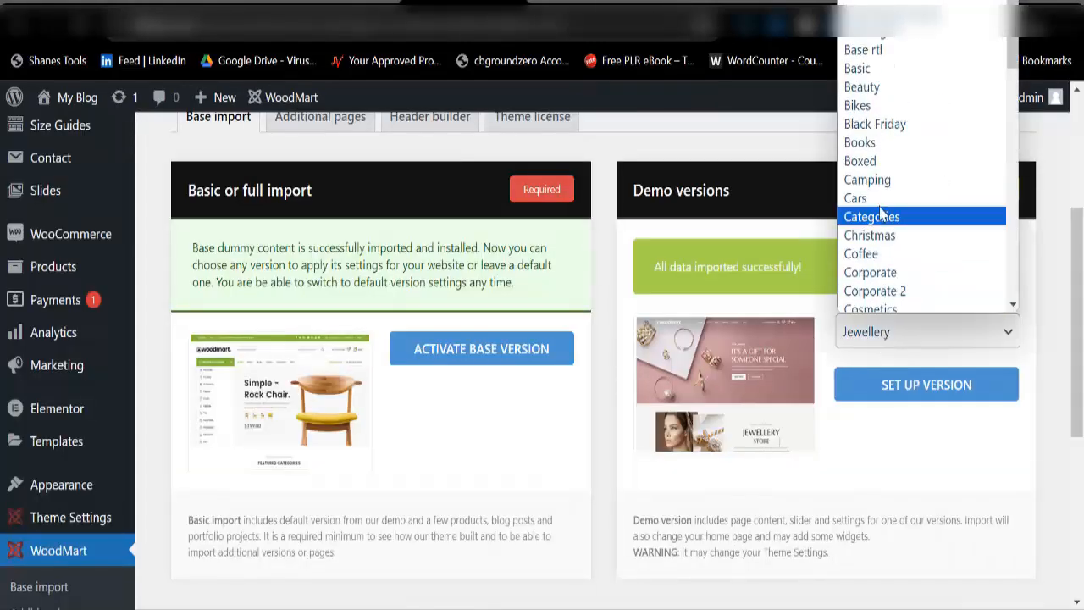
{"action": "left_click", "coordinate": [883, 127]}
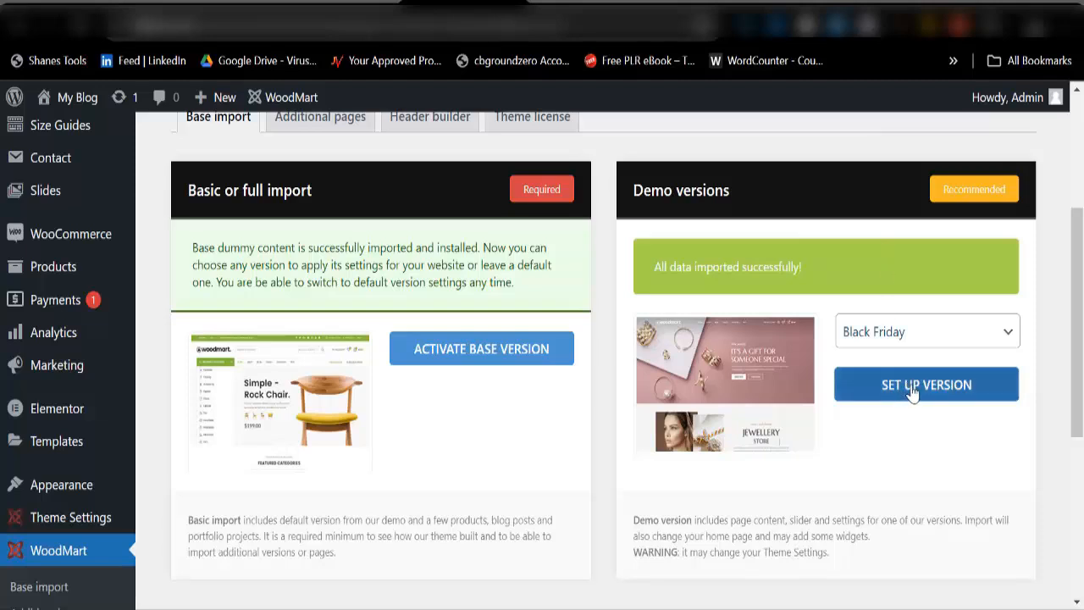
{"action": "left_click", "coordinate": [847, 390]}
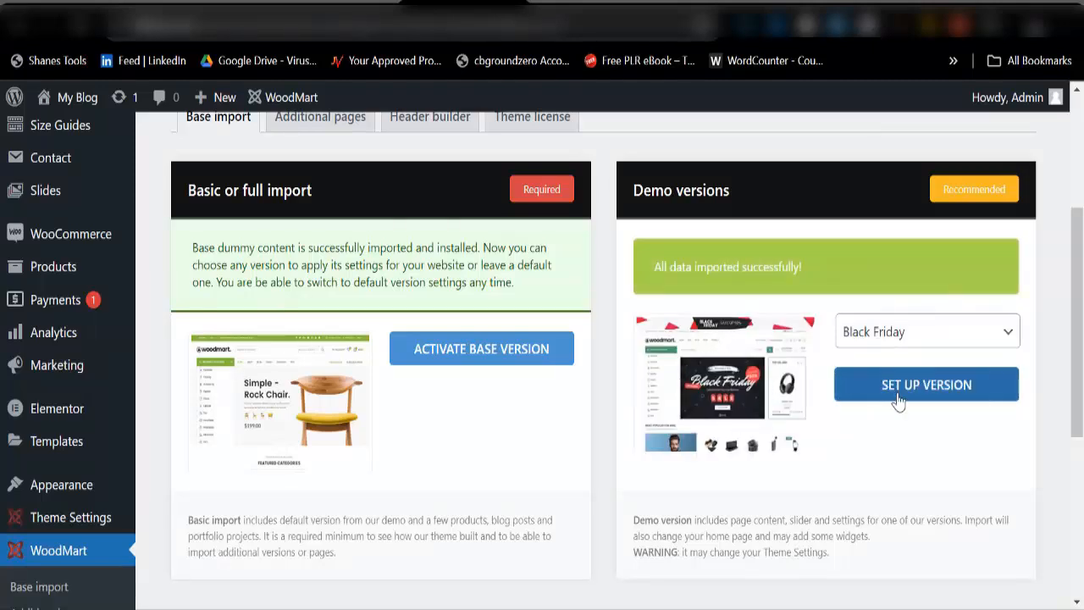
{"action": "left_click", "coordinate": [896, 402]}
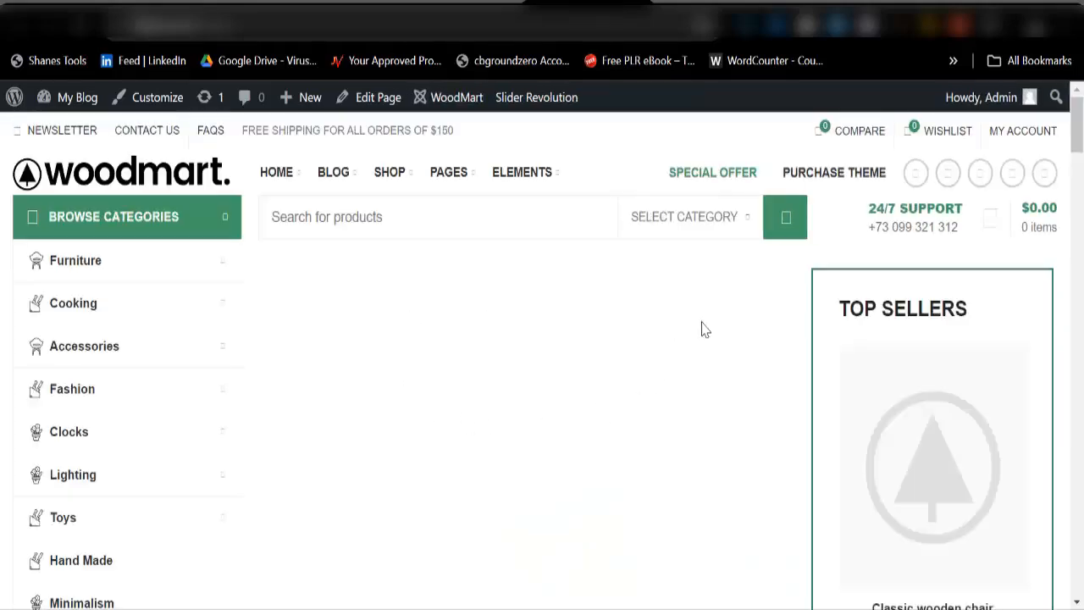
Step: Scroll through the newly imported Black Friday storefront homepage
{"action": "scroll", "coordinate": [558, 408], "scroll_direction": "down", "scroll_amount": 8}
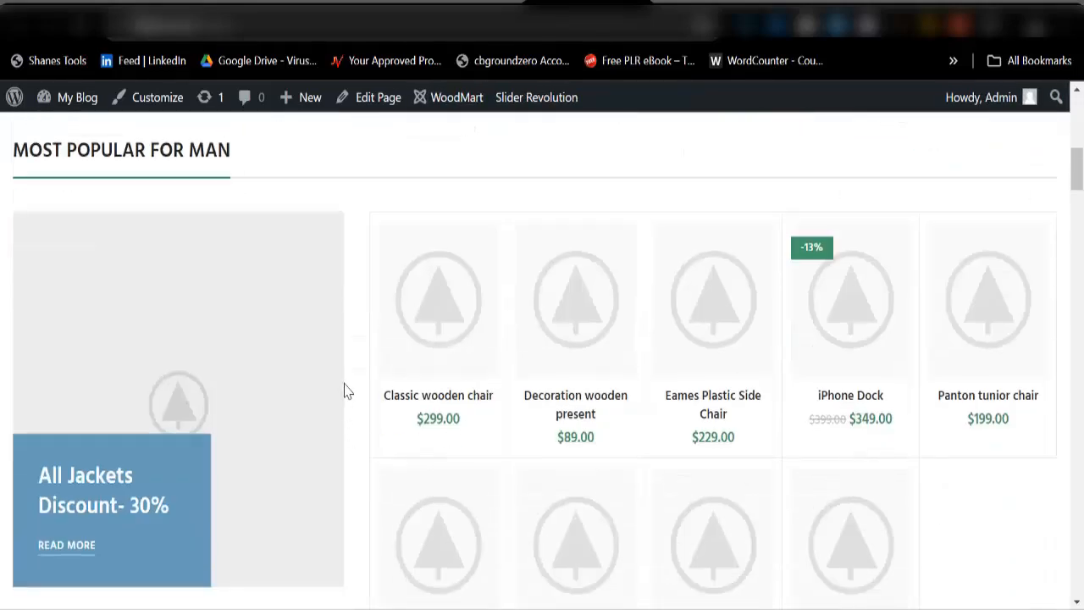
{"action": "scroll", "coordinate": [673, 405], "scroll_direction": "down", "scroll_amount": 3}
{"action": "scroll", "coordinate": [668, 407], "scroll_direction": "up", "scroll_amount": 3}
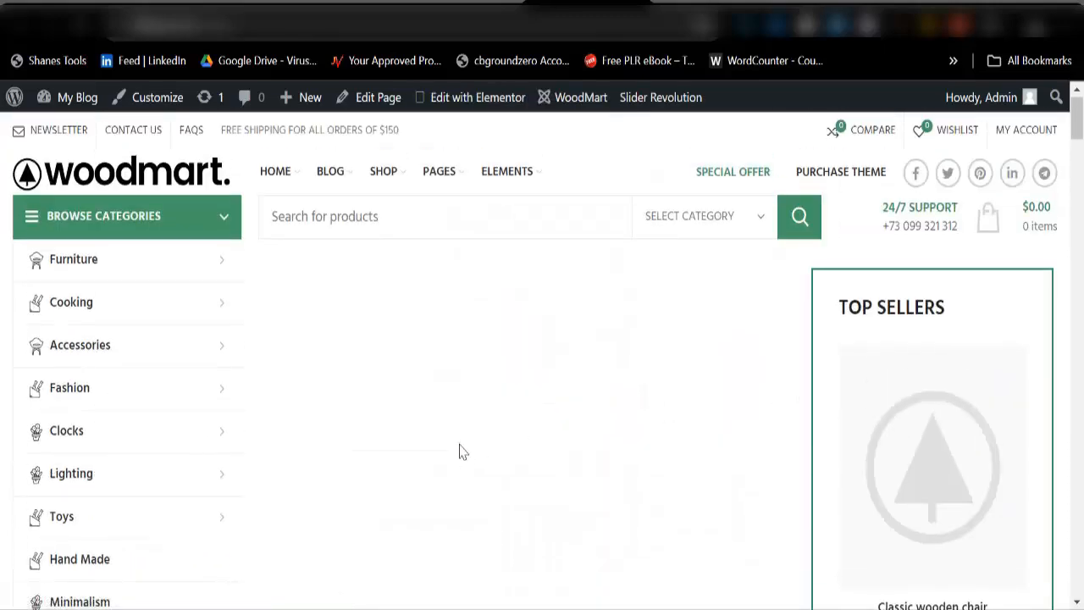
{"action": "scroll", "coordinate": [506, 450], "scroll_direction": "down", "scroll_amount": 3}
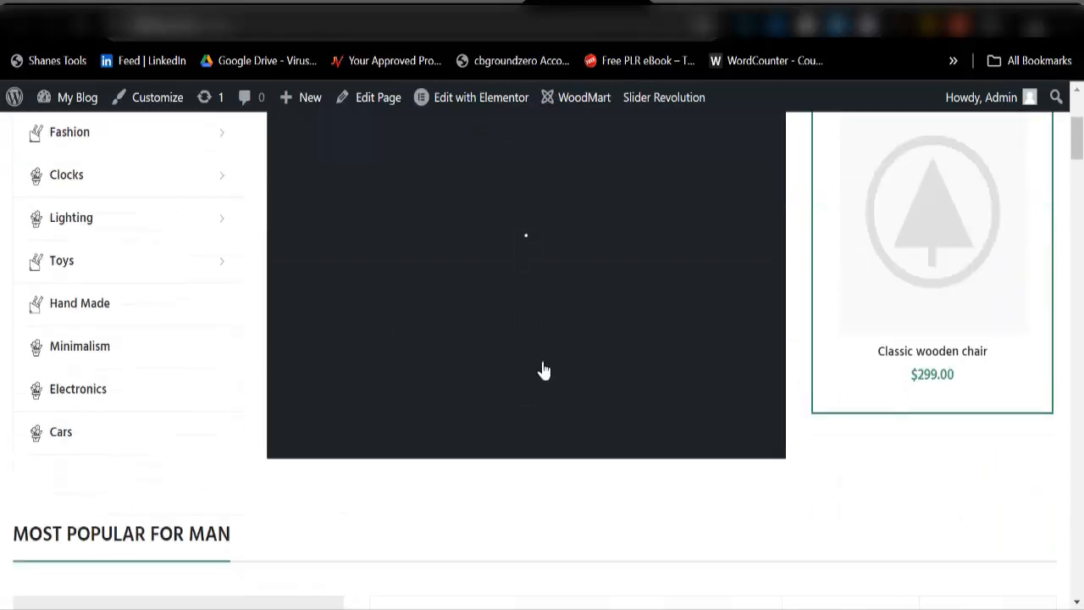
{"action": "scroll", "coordinate": [516, 433], "scroll_direction": "up", "scroll_amount": 3}
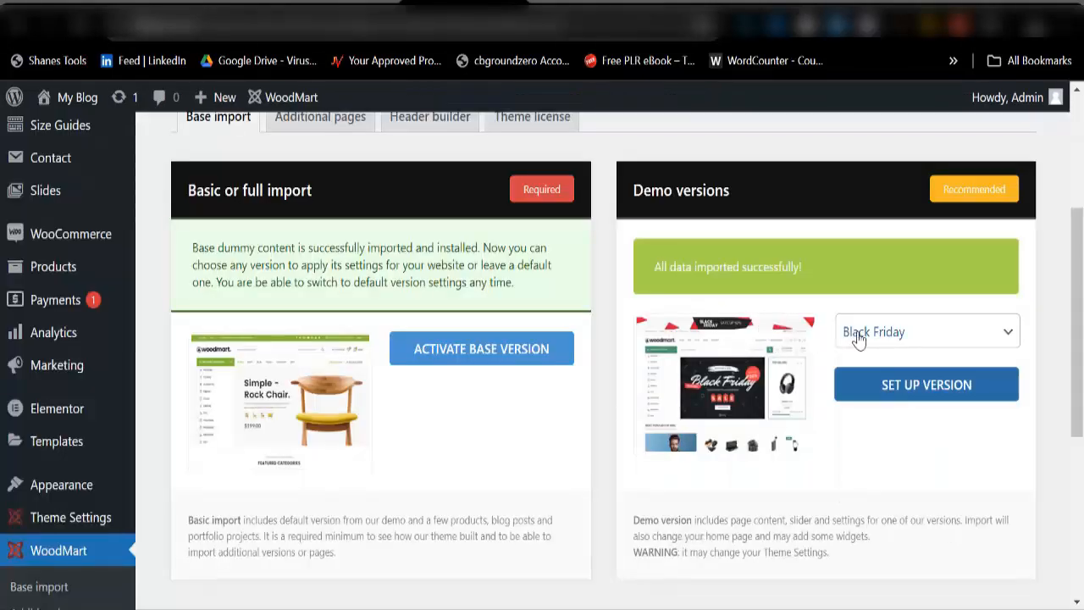
Step: Scroll through the demo versions list, leaving Black Friday selected
{"action": "left_click", "coordinate": [852, 332]}
{"action": "scroll", "coordinate": [872, 135], "scroll_direction": "down", "scroll_amount": 12}
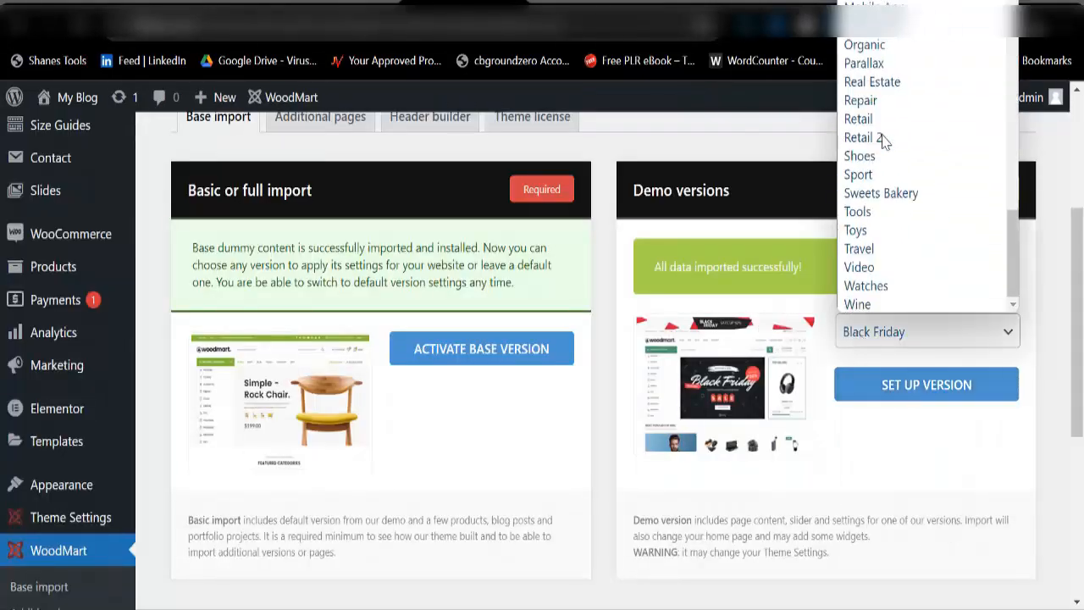
{"action": "scroll", "coordinate": [886, 169], "scroll_direction": "up", "scroll_amount": 10}
{"action": "scroll", "coordinate": [885, 178], "scroll_direction": "up", "scroll_amount": 3}
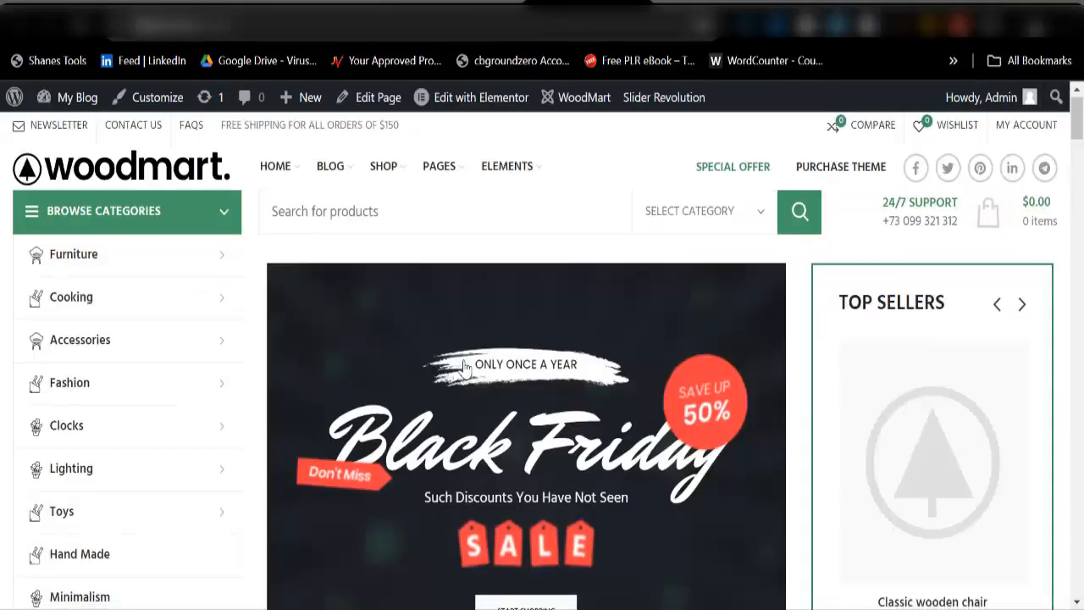
{"action": "scroll", "coordinate": [487, 352], "scroll_direction": "down", "scroll_amount": 5}
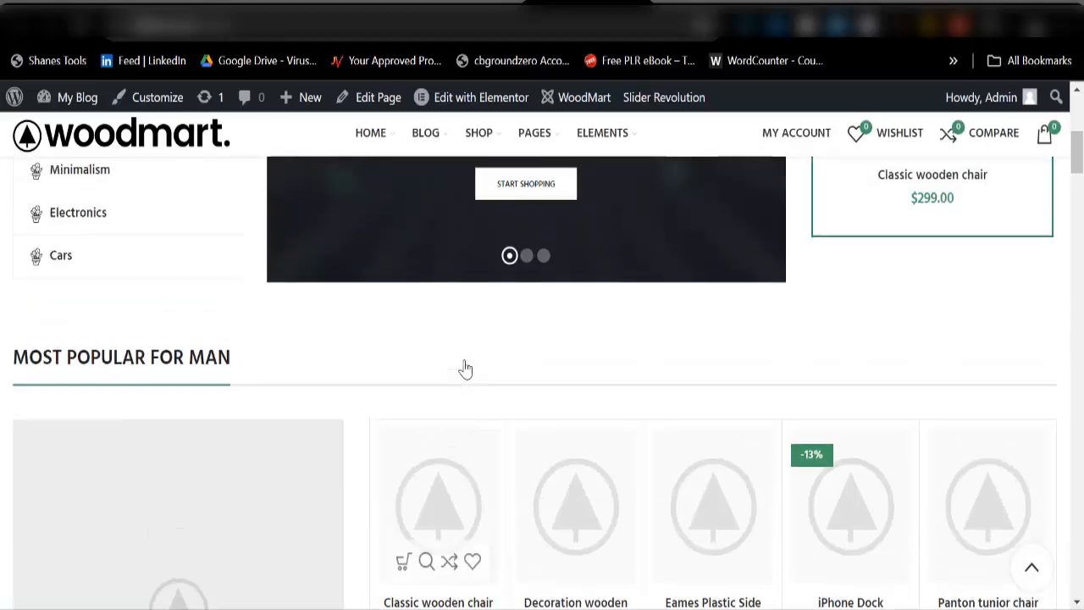
Step: Scroll the storefront, then return to the WoodMart Base import tab
{"action": "scroll", "coordinate": [465, 369], "scroll_direction": "down", "scroll_amount": 15}
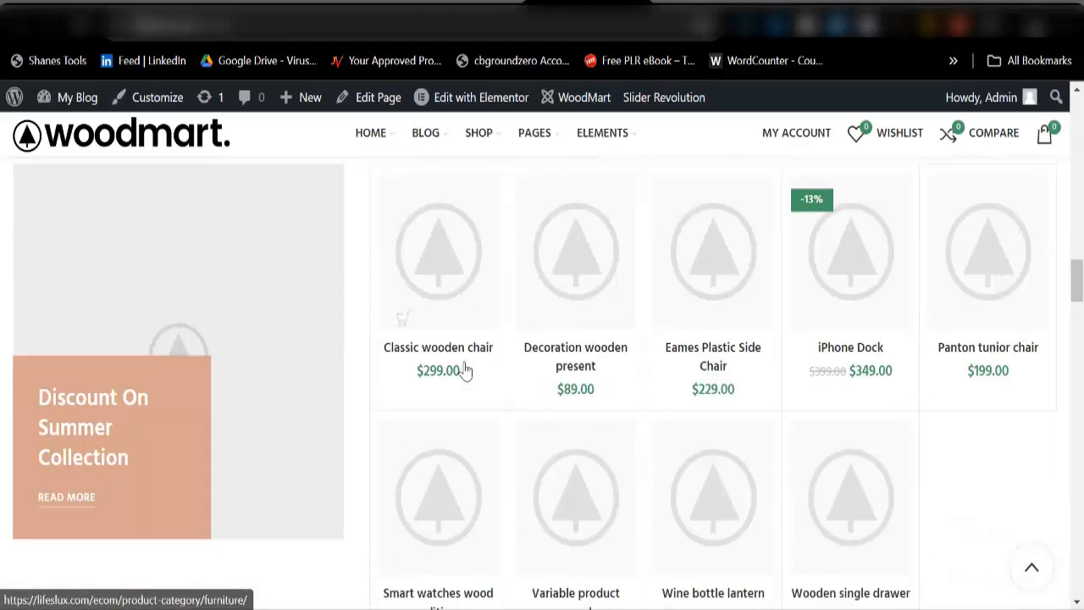
{"action": "left_click", "coordinate": [455, 4]}
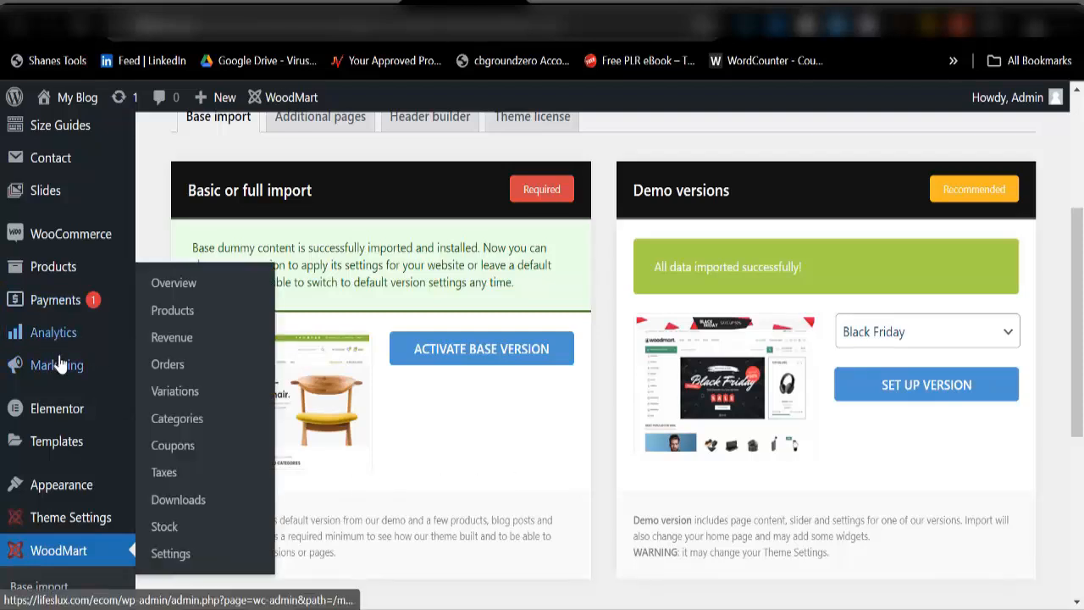
Step: In Products > Categories, select all categories and apply the Delete bulk action
{"action": "mouse_move", "coordinate": [47, 268]}
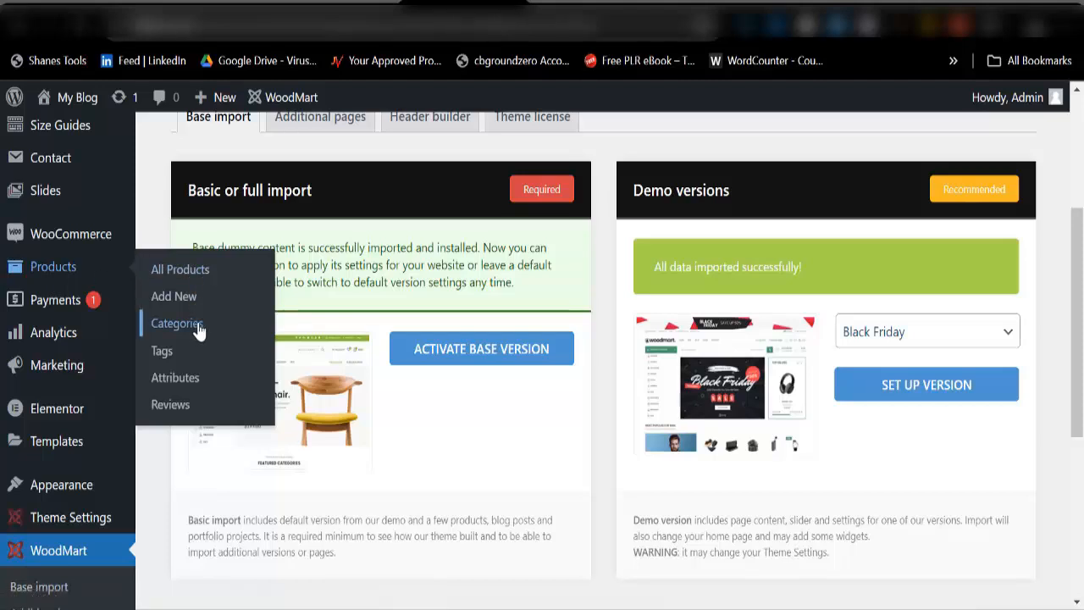
{"action": "left_click", "coordinate": [178, 324]}
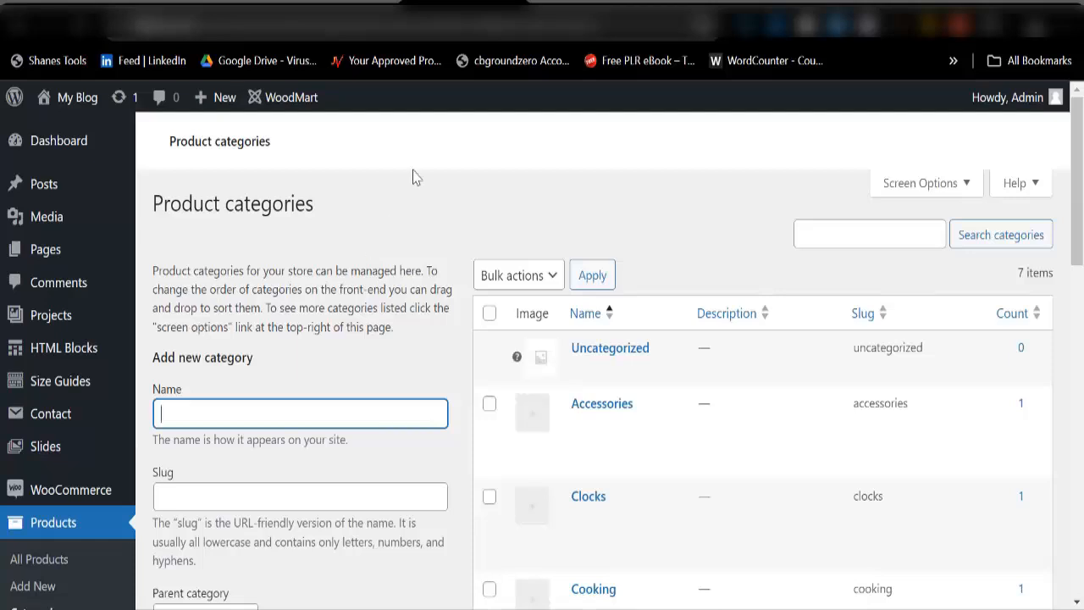
{"action": "scroll", "coordinate": [616, 381], "scroll_direction": "down", "scroll_amount": 3}
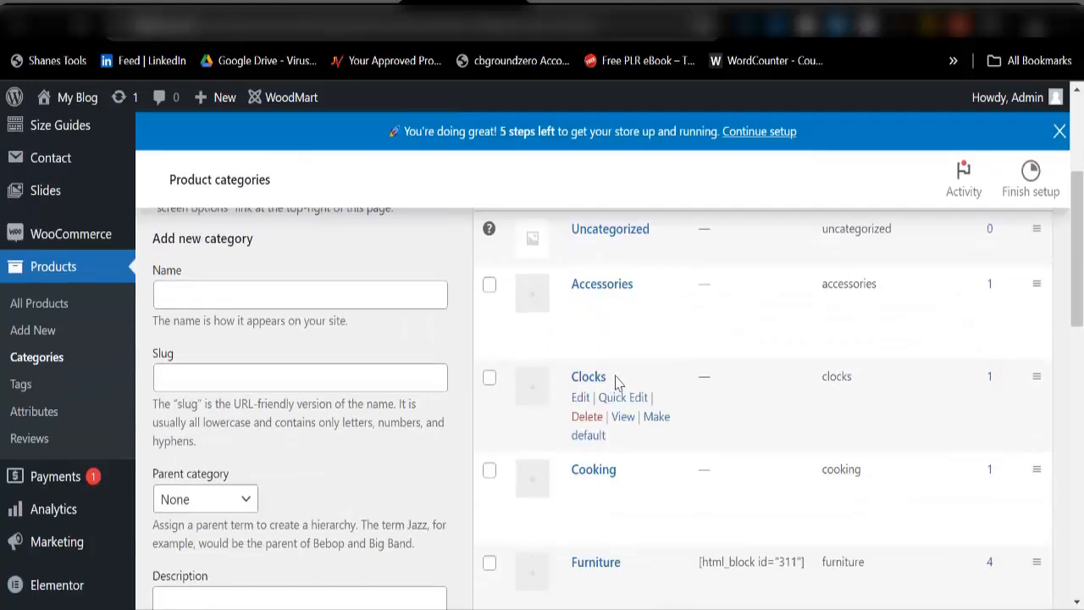
{"action": "scroll", "coordinate": [602, 439], "scroll_direction": "down", "scroll_amount": 4}
{"action": "scroll", "coordinate": [581, 406], "scroll_direction": "up", "scroll_amount": 5}
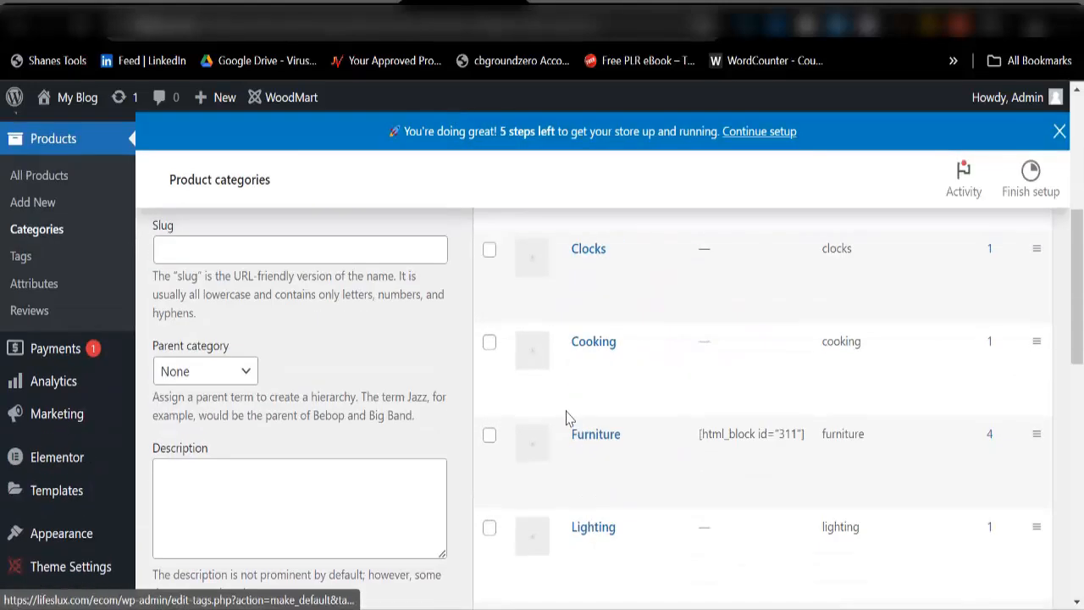
{"action": "scroll", "coordinate": [568, 419], "scroll_direction": "up", "scroll_amount": 2}
{"action": "left_click", "coordinate": [486, 448]}
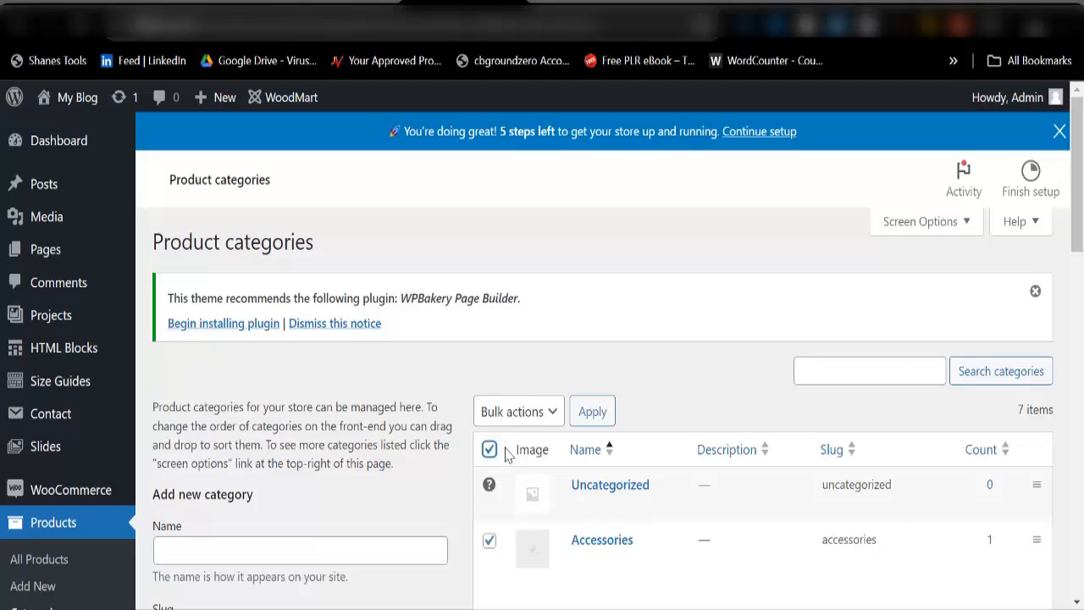
{"action": "scroll", "coordinate": [492, 424], "scroll_direction": "down", "scroll_amount": 2}
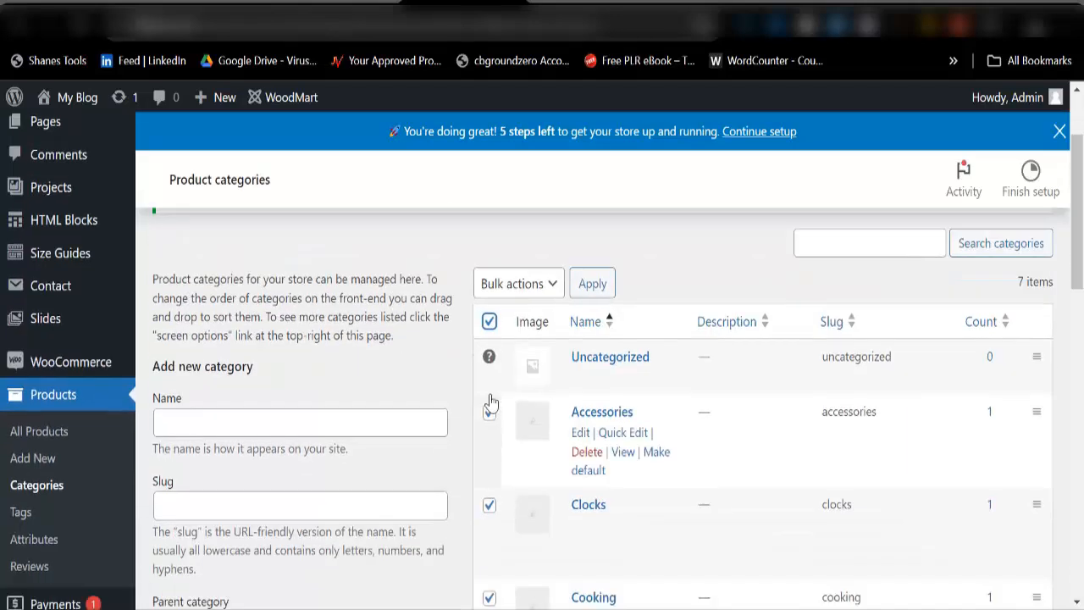
{"action": "left_click", "coordinate": [504, 288]}
{"action": "left_click", "coordinate": [500, 328]}
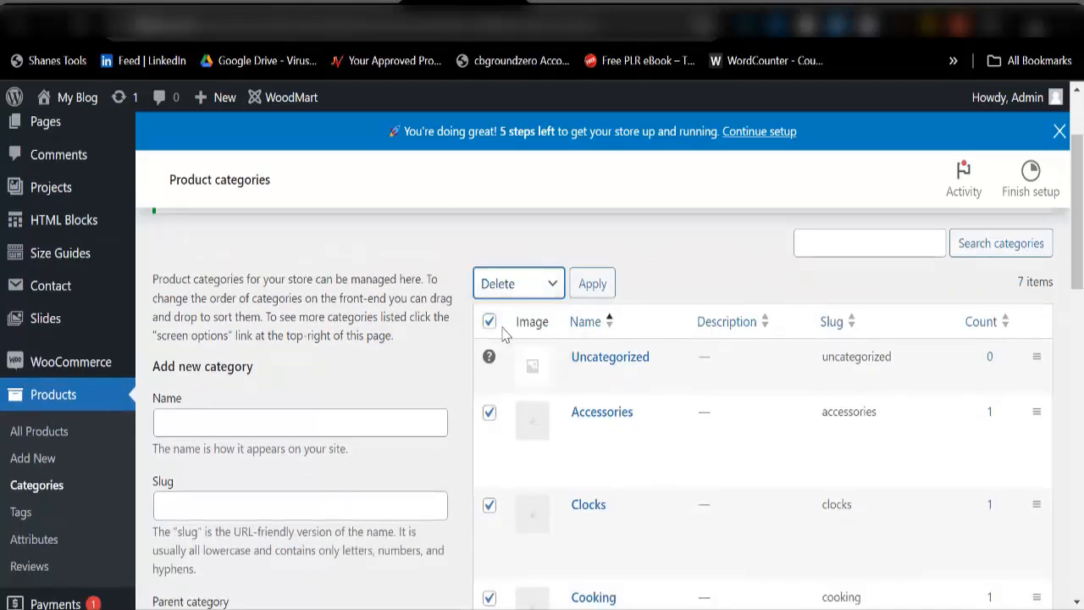
{"action": "left_click", "coordinate": [590, 292]}
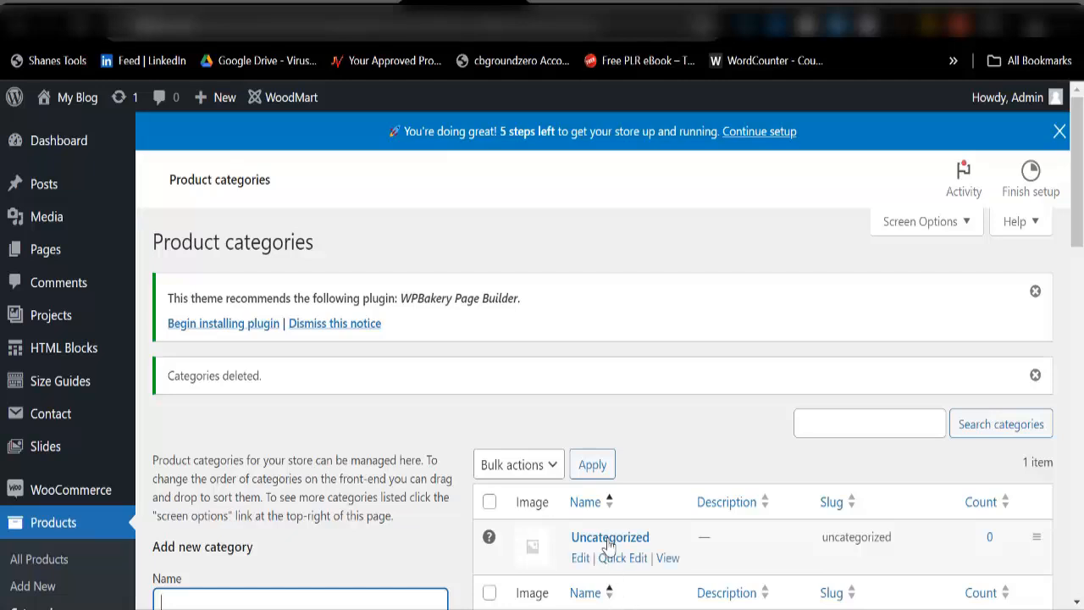
Step: Rename the Uncategorized product category to 'Accessories' and replace its slug with Accessories
{"action": "left_click", "coordinate": [579, 564]}
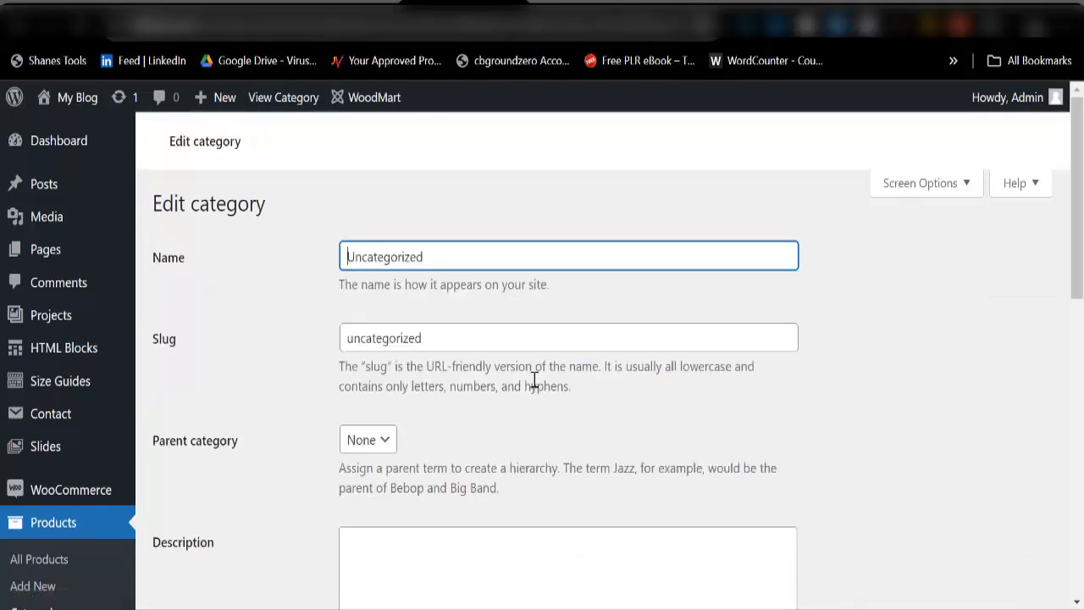
{"action": "left_click", "coordinate": [435, 350]}
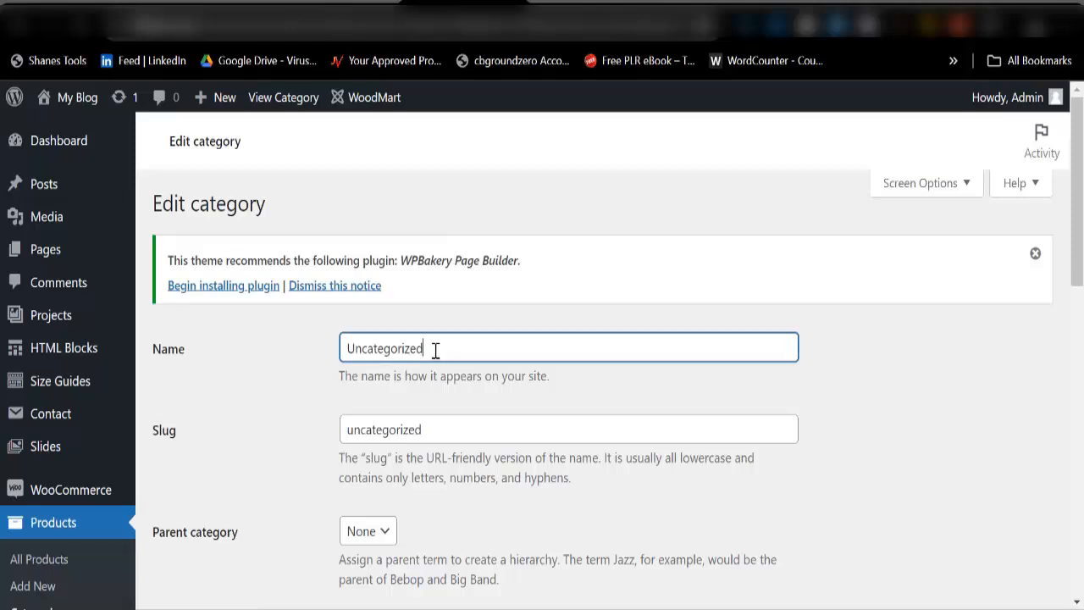
{"action": "key", "text": "ctrl+a"}
{"action": "key", "text": "BackSpace"}
{"action": "type", "text": "Acce"}
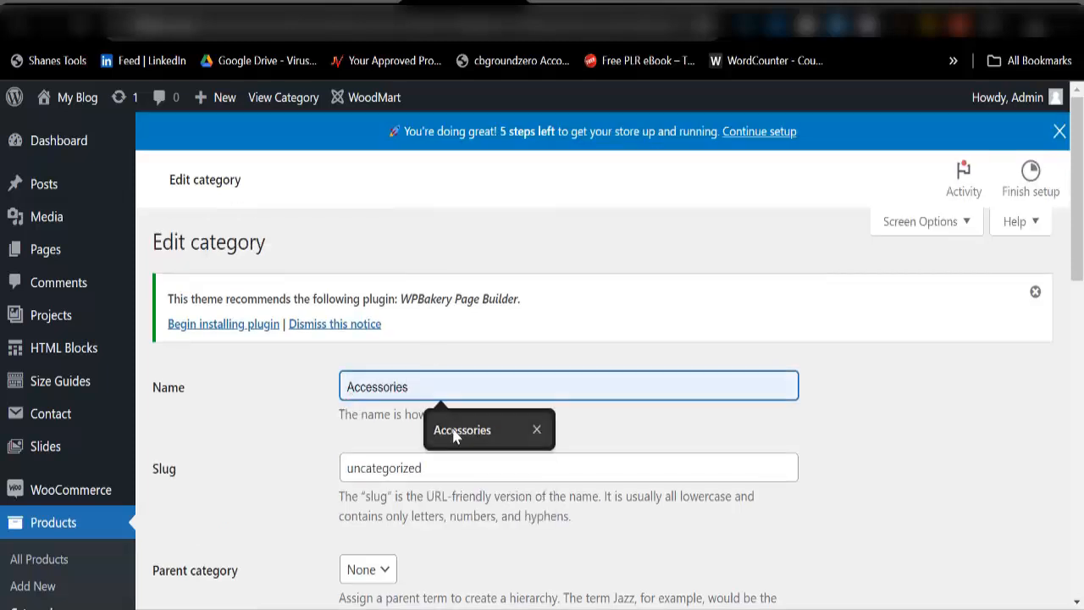
{"action": "left_click", "coordinate": [452, 431]}
{"action": "left_click", "coordinate": [445, 468]}
{"action": "key", "text": "ctrl+a"}
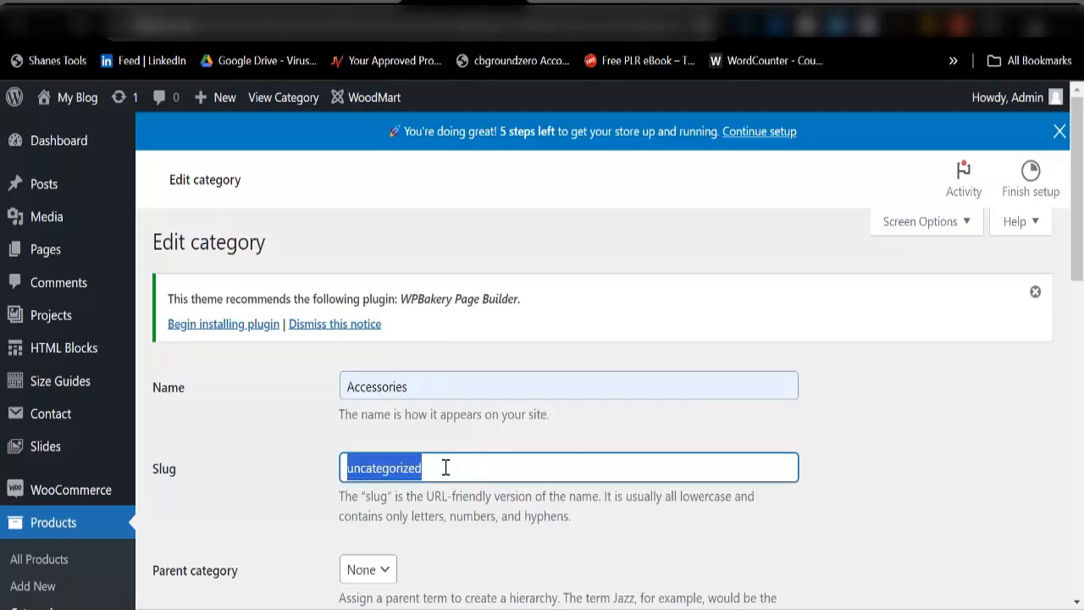
{"action": "type", "text": "A"}
{"action": "left_click", "coordinate": [449, 508]}
{"action": "scroll", "coordinate": [450, 453], "scroll_direction": "down", "scroll_amount": 6}
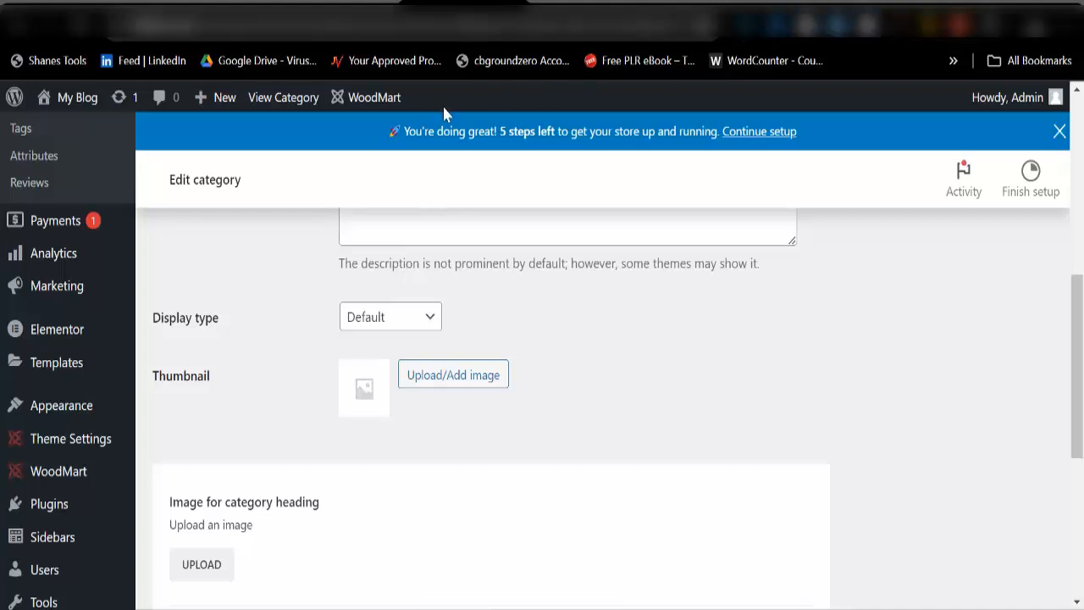
{"action": "scroll", "coordinate": [465, 310], "scroll_direction": "up", "scroll_amount": 2}
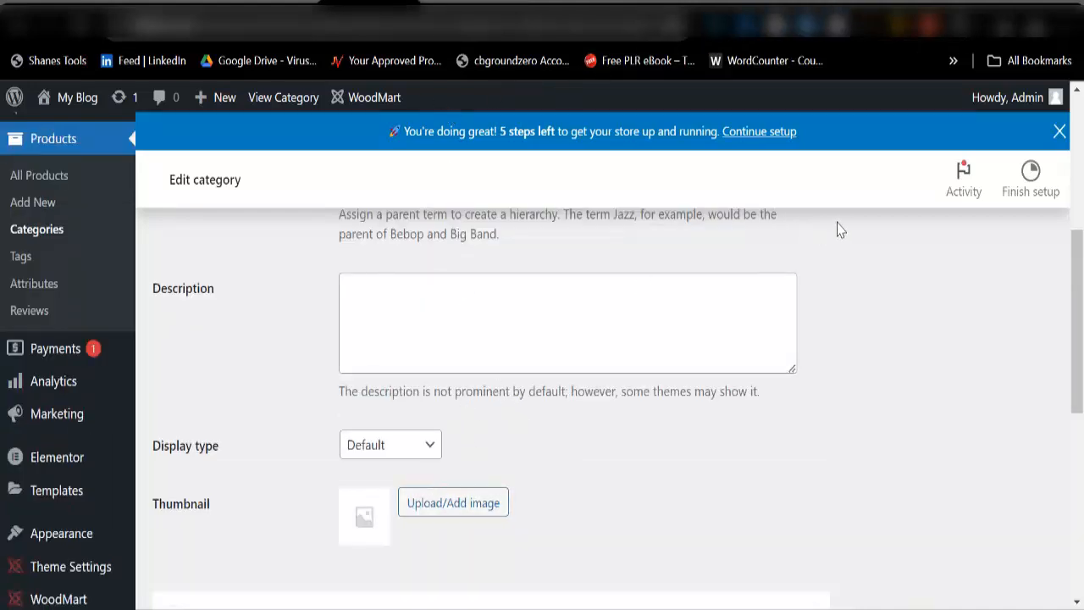
Step: Upload the three images files from Downloads to the media library
{"action": "left_click", "coordinate": [428, 508]}
{"action": "left_click", "coordinate": [85, 182]}
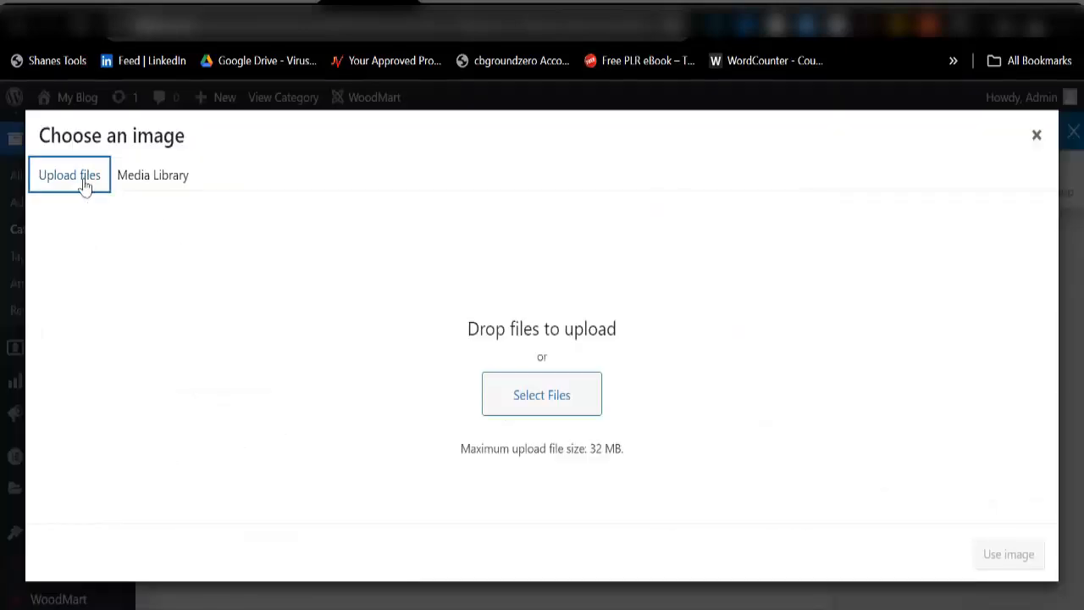
{"action": "left_click", "coordinate": [530, 405]}
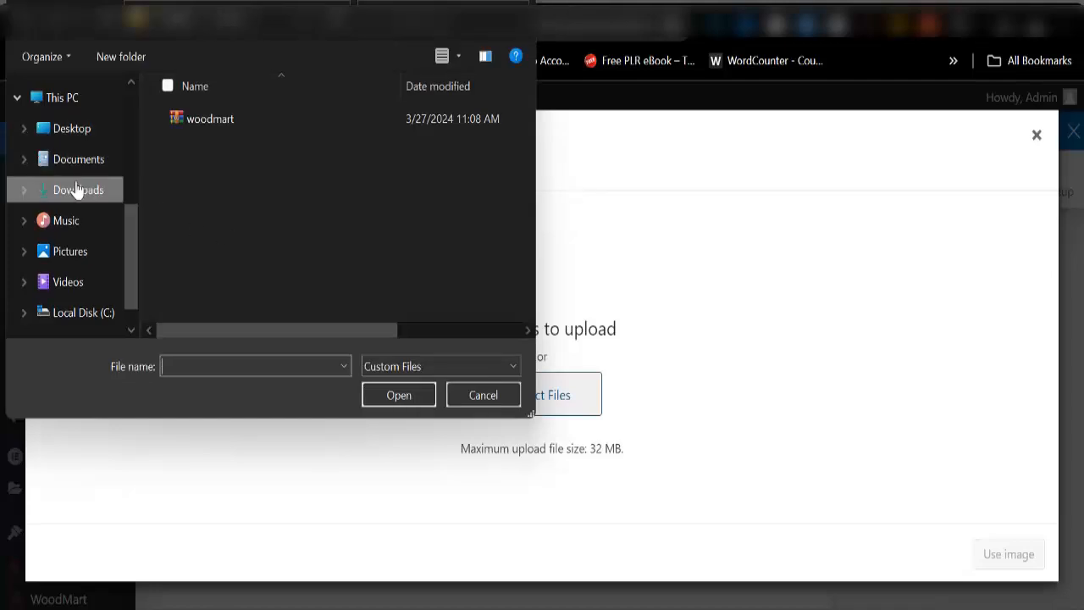
{"action": "left_click", "coordinate": [77, 189]}
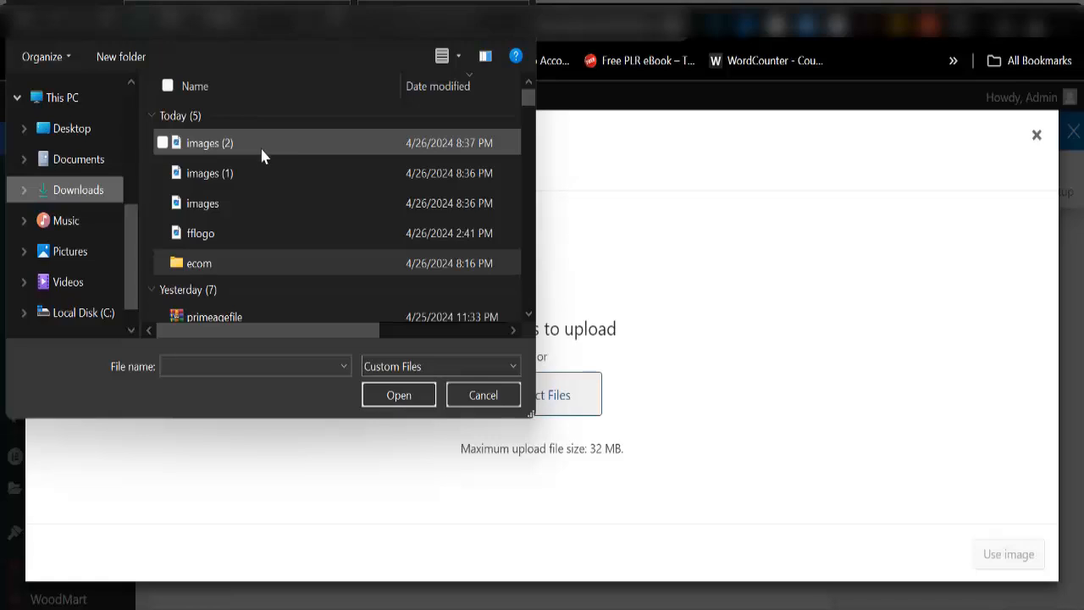
{"action": "left_click", "coordinate": [262, 154]}
{"action": "key", "text": "shift+Down"}
{"action": "key", "text": "shift+Down"}
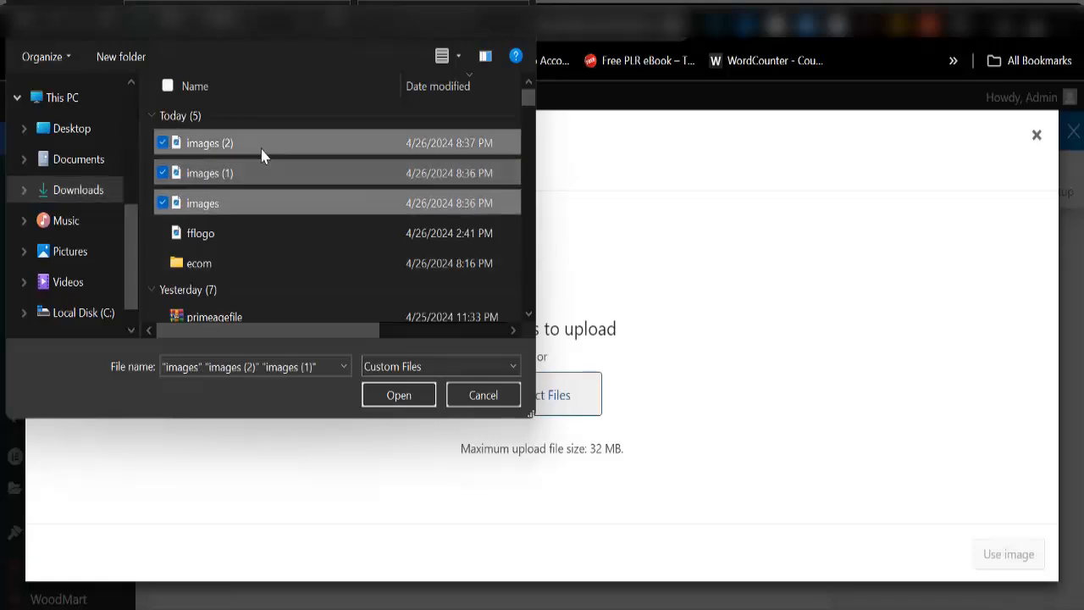
{"action": "left_click", "coordinate": [399, 396]}
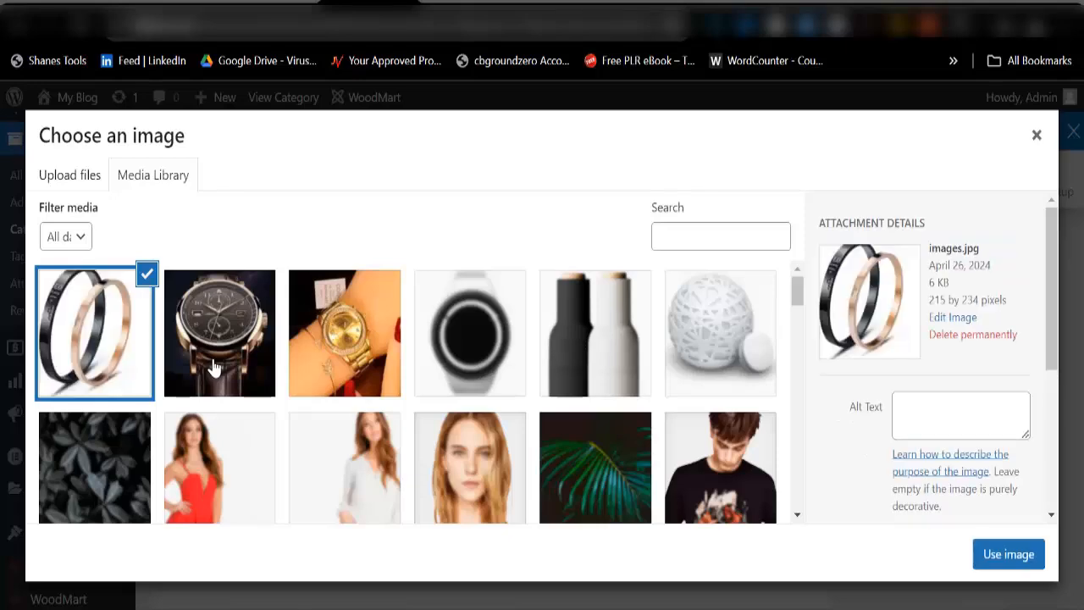
Step: Use the bracelet photo as the Accessories category thumbnail
{"action": "left_click", "coordinate": [91, 339]}
{"action": "left_click", "coordinate": [90, 339]}
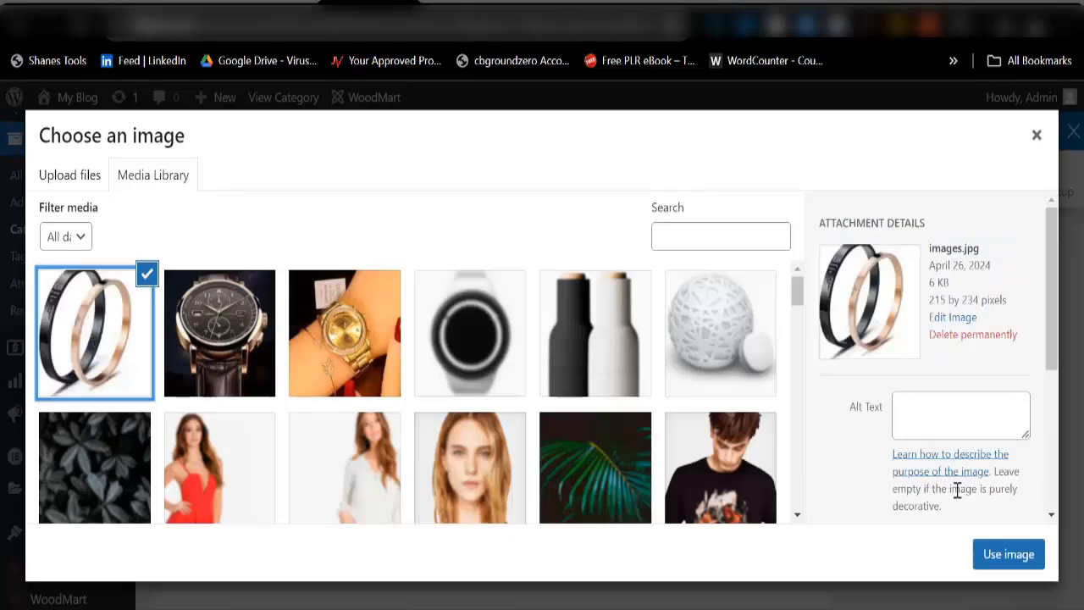
{"action": "left_click", "coordinate": [992, 555]}
Step: Update the Accessories category and go back to the Product categories list
{"action": "scroll", "coordinate": [302, 446], "scroll_direction": "down", "scroll_amount": 6}
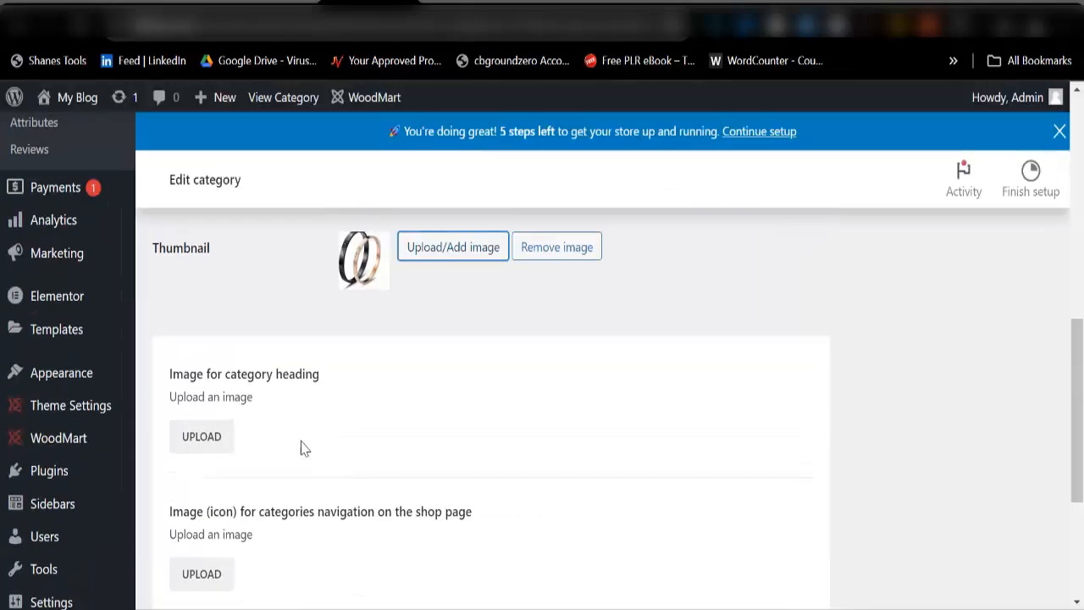
{"action": "left_click", "coordinate": [181, 531]}
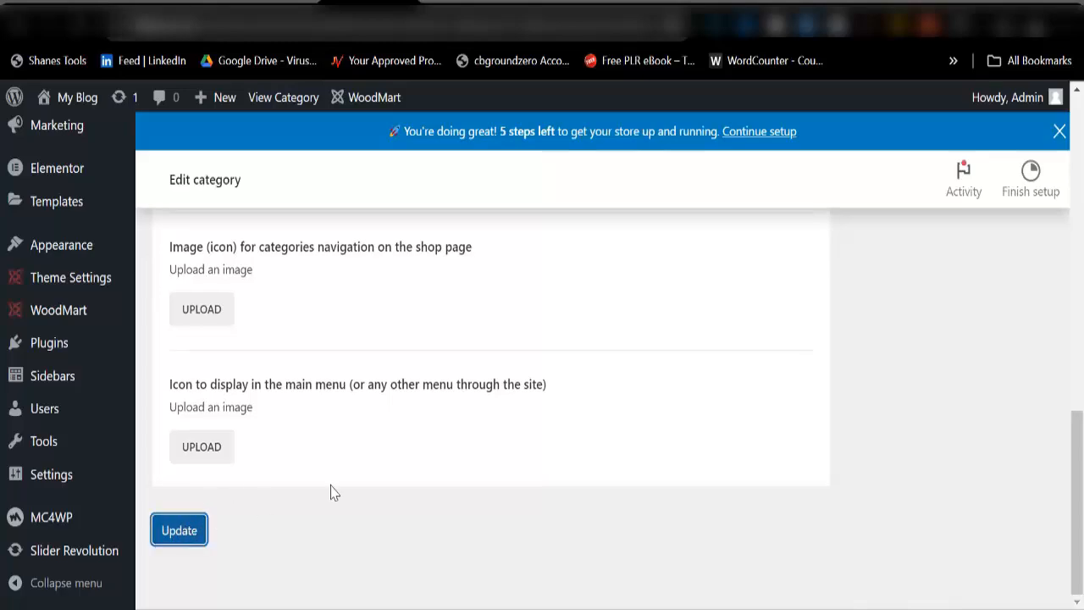
{"action": "scroll", "coordinate": [509, 436], "scroll_direction": "up", "scroll_amount": 10}
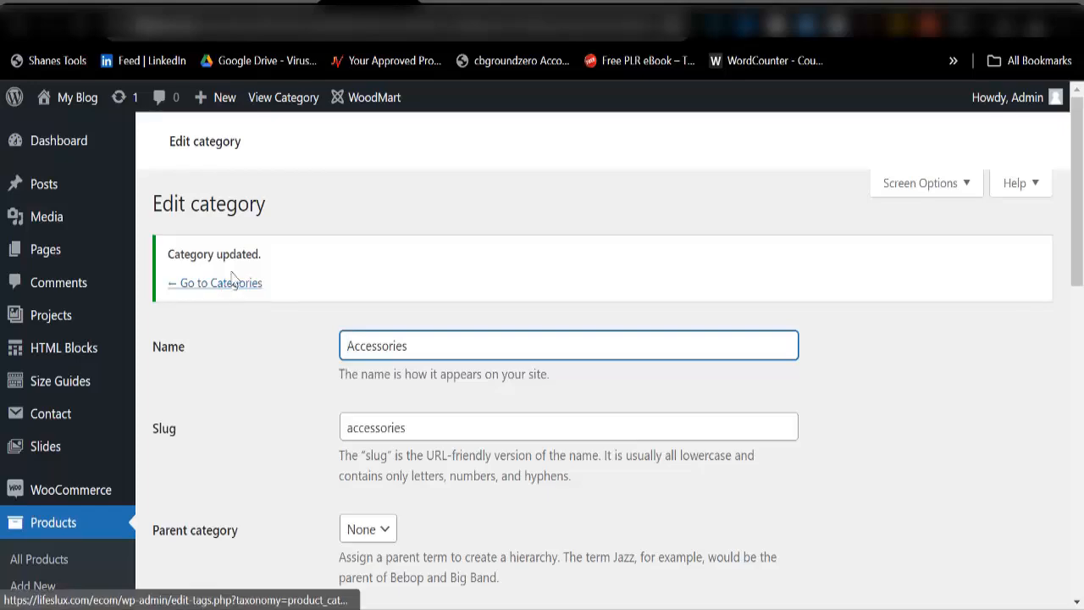
{"action": "left_click", "coordinate": [198, 370]}
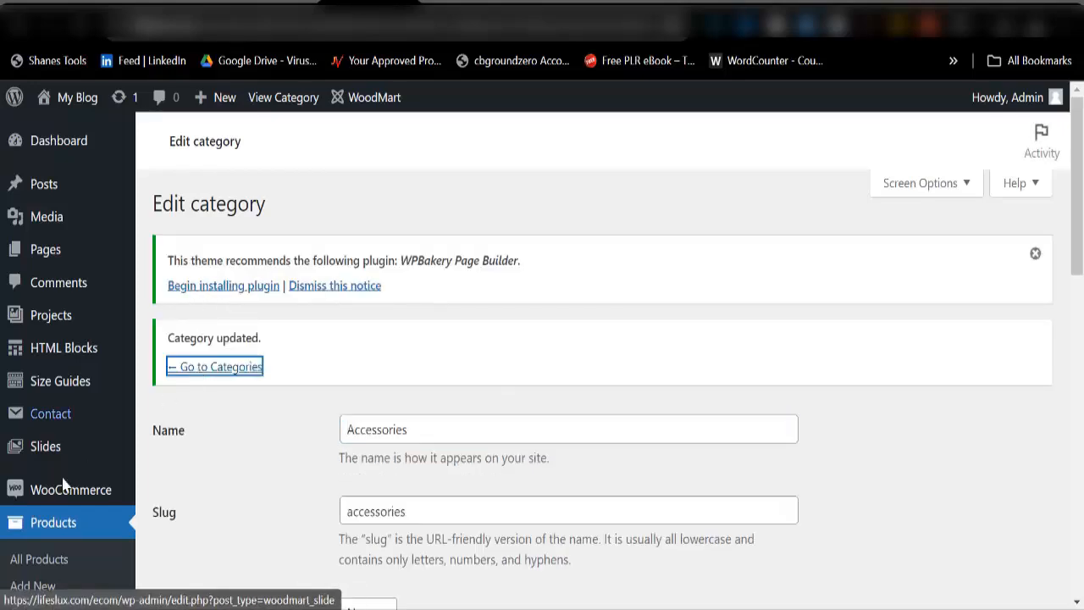
{"action": "scroll", "coordinate": [63, 492], "scroll_direction": "down", "scroll_amount": 3}
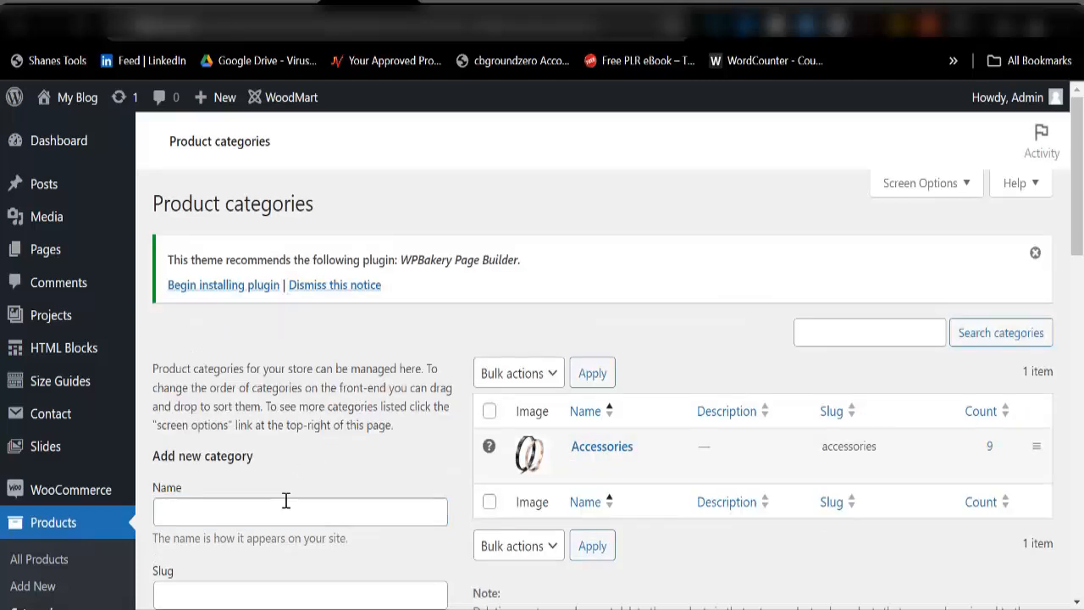
Step: Enter 'Men Watches' as the new category name and copy it into the slug
{"action": "left_click", "coordinate": [285, 511]}
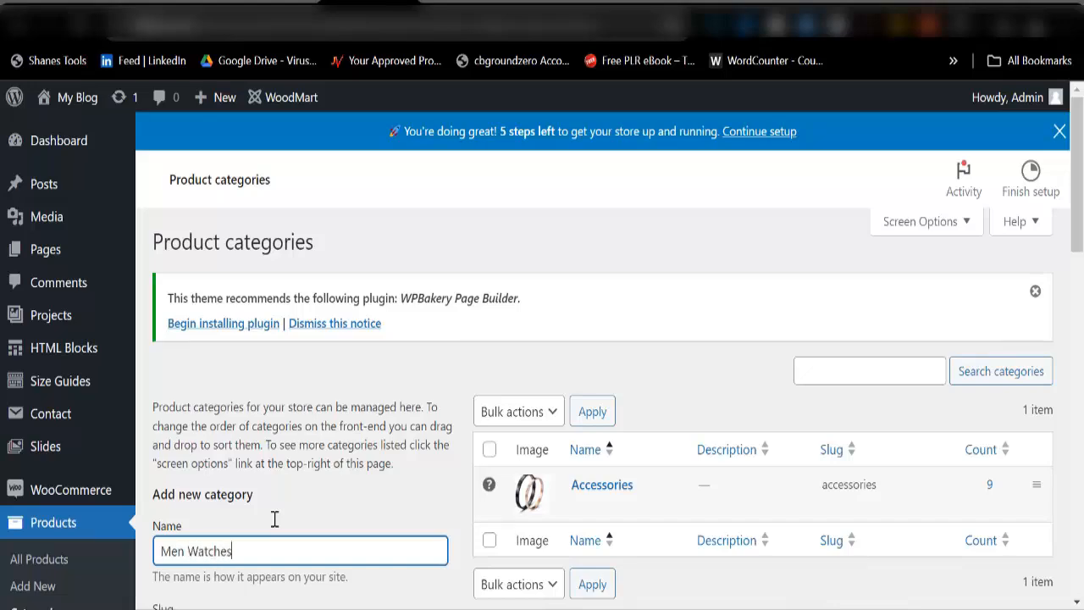
{"action": "scroll", "coordinate": [274, 518], "scroll_direction": "down", "scroll_amount": 3}
{"action": "key", "text": "ctrl+a"}
{"action": "key", "text": "ctrl+c"}
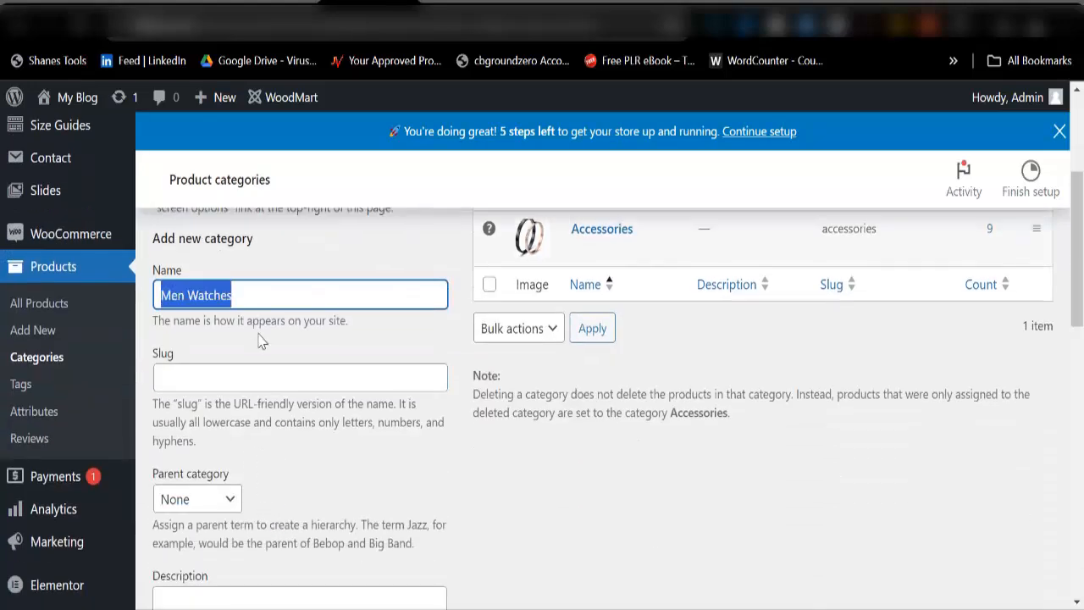
{"action": "left_click", "coordinate": [266, 372]}
{"action": "key", "text": "ctrl+v"}
{"action": "scroll", "coordinate": [245, 407], "scroll_direction": "down", "scroll_amount": 5}
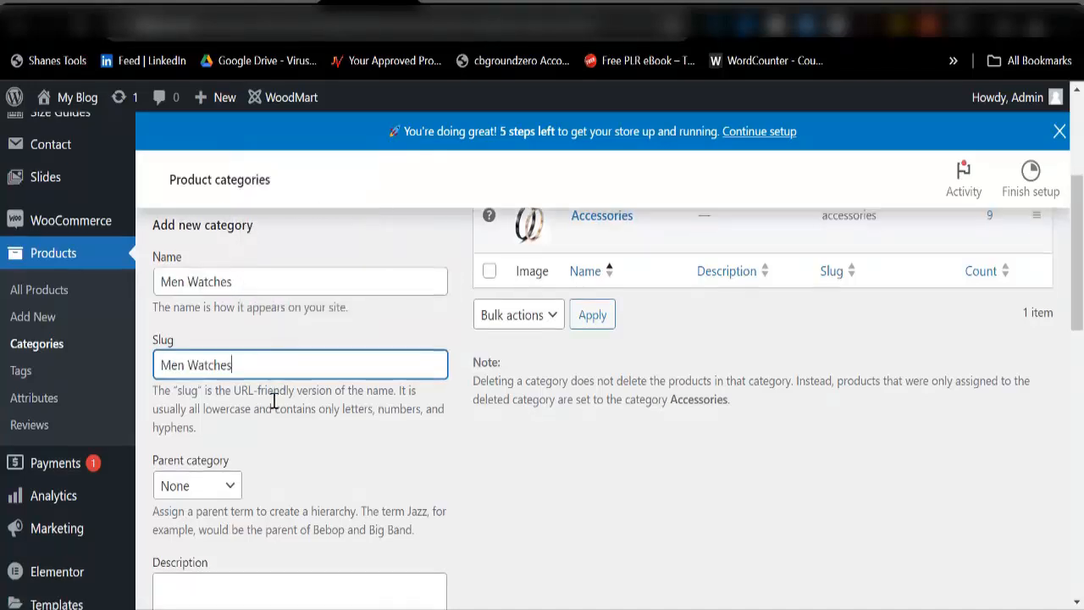
Step: Set the dark leather-strap watch photo as thumbnail and add the Men Watches category
{"action": "left_click", "coordinate": [260, 458]}
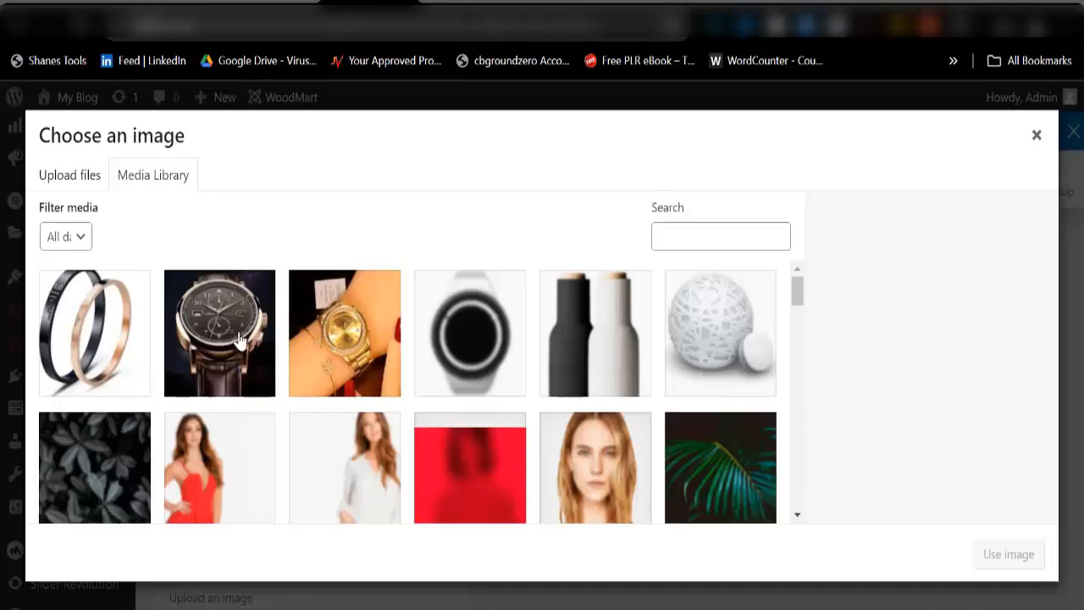
{"action": "left_click", "coordinate": [227, 340]}
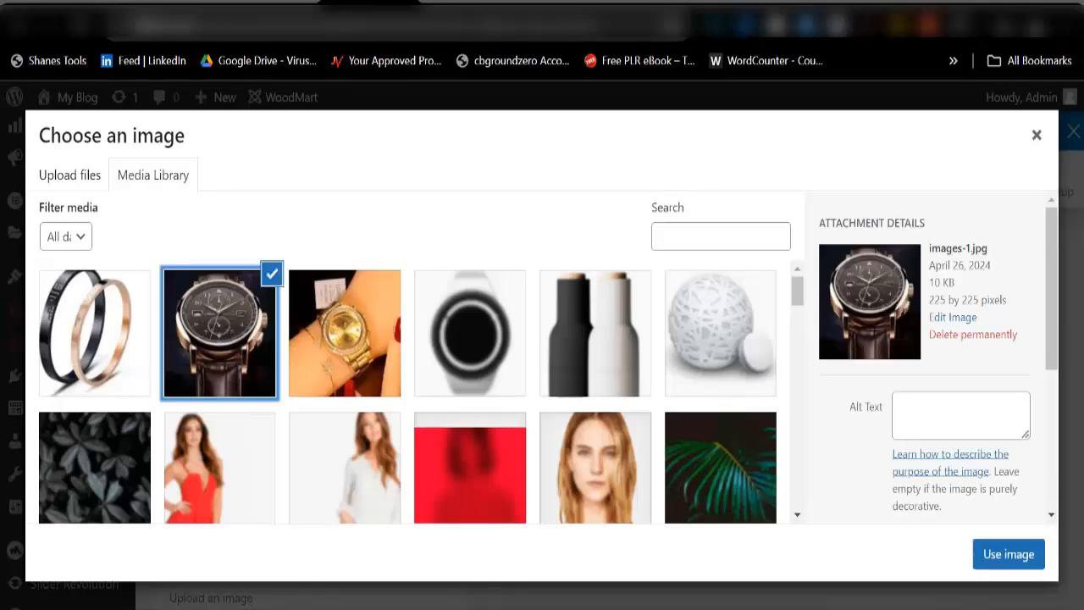
{"action": "left_click", "coordinate": [1008, 554]}
{"action": "scroll", "coordinate": [428, 513], "scroll_direction": "down", "scroll_amount": 6}
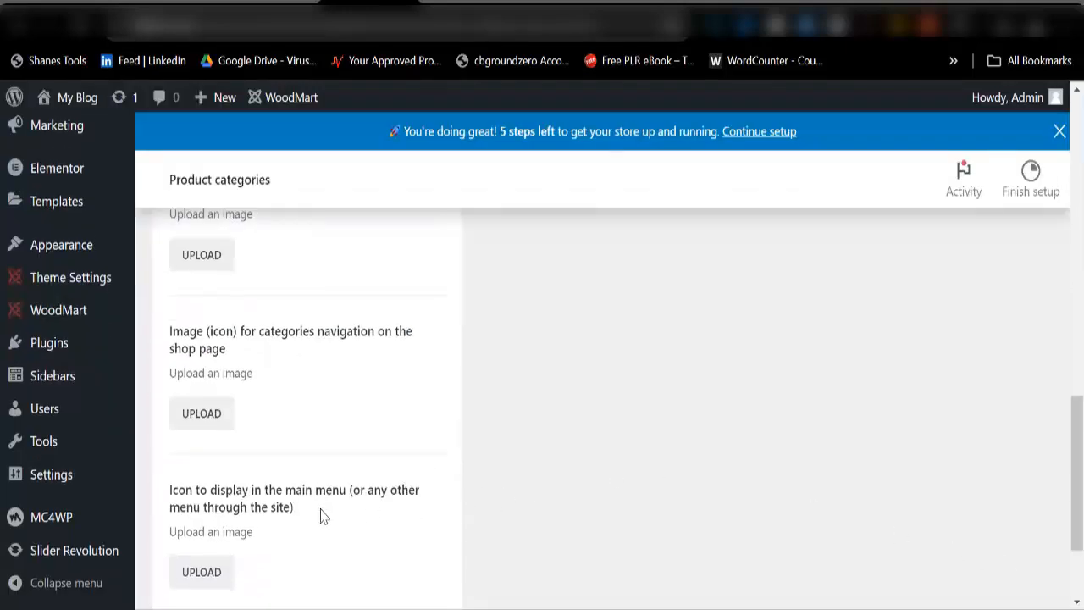
{"action": "left_click", "coordinate": [223, 509]}
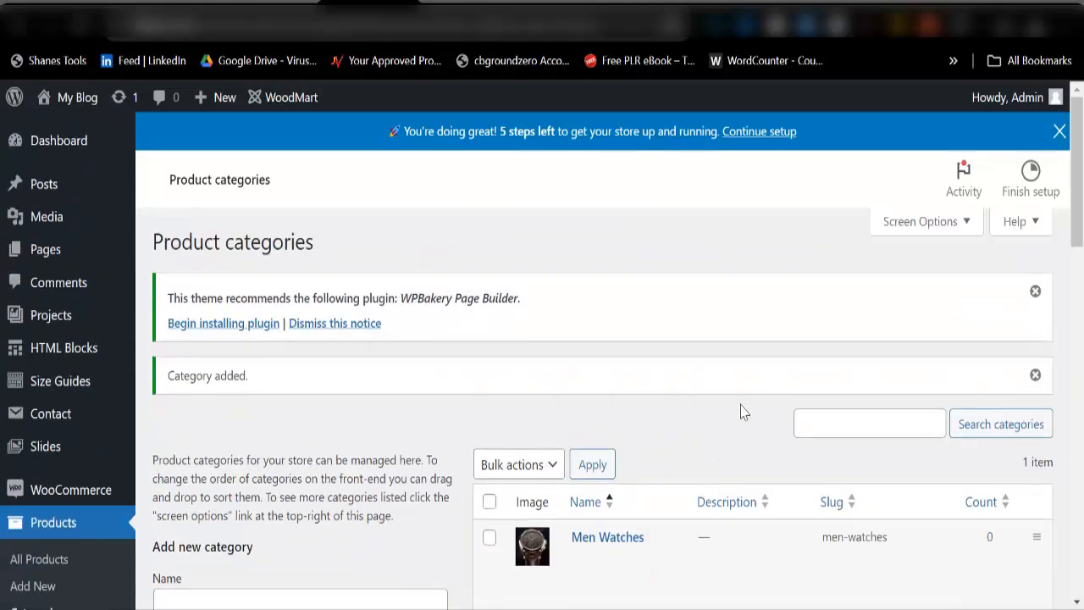
{"action": "scroll", "coordinate": [743, 411], "scroll_direction": "down", "scroll_amount": 6}
{"action": "scroll", "coordinate": [554, 363], "scroll_direction": "up", "scroll_amount": 6}
{"action": "scroll", "coordinate": [285, 495], "scroll_direction": "down", "scroll_amount": 3}
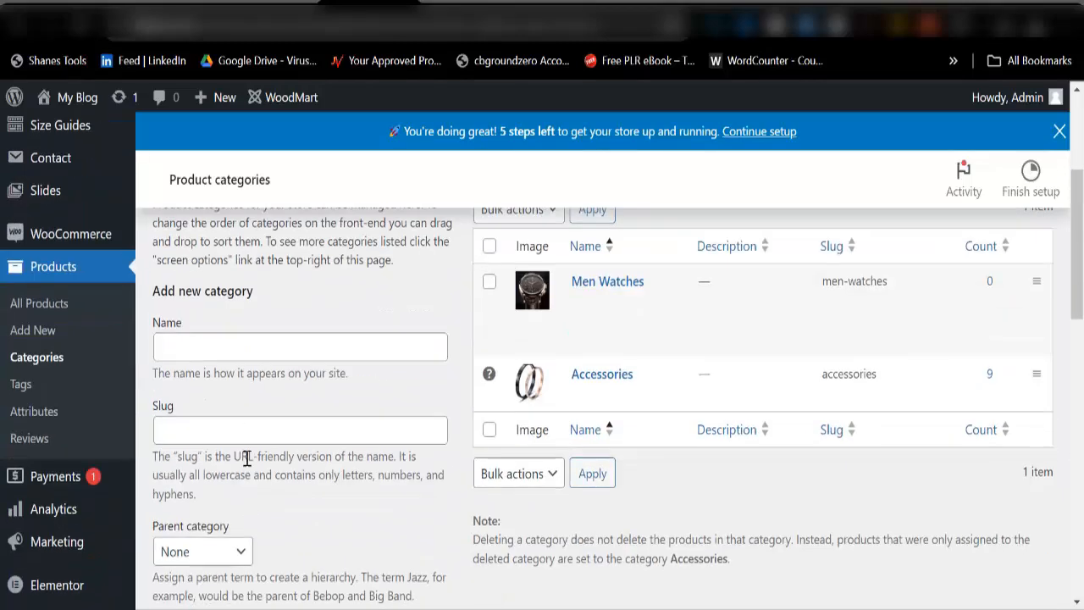
Step: Enter 'Women Watches' as the new category name and copy it into the slug
{"action": "left_click", "coordinate": [240, 349]}
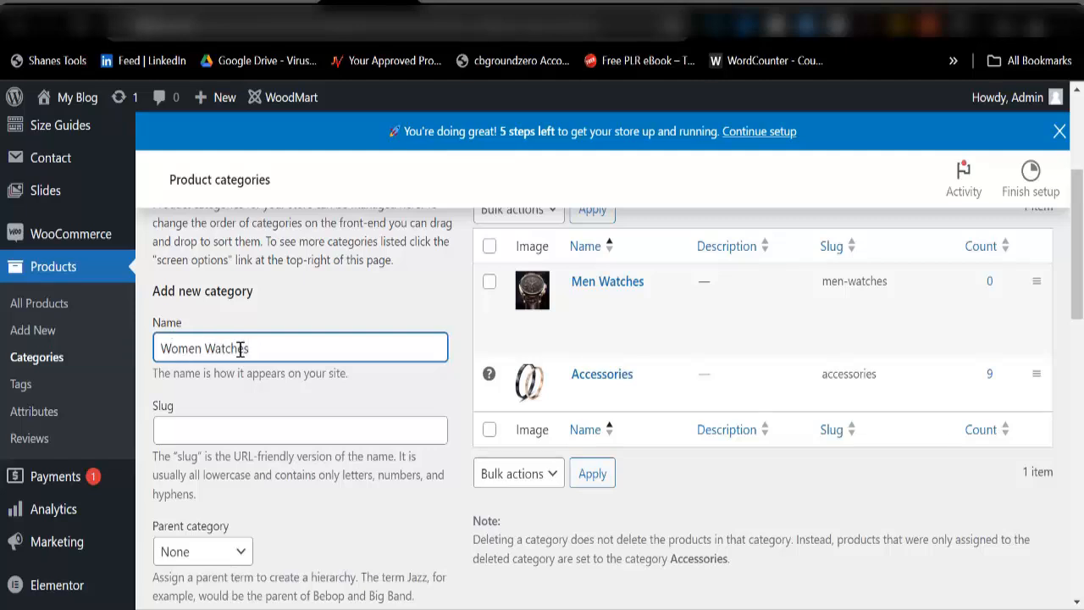
{"action": "key", "text": "ctrl+a"}
{"action": "key", "text": "ctrl+c"}
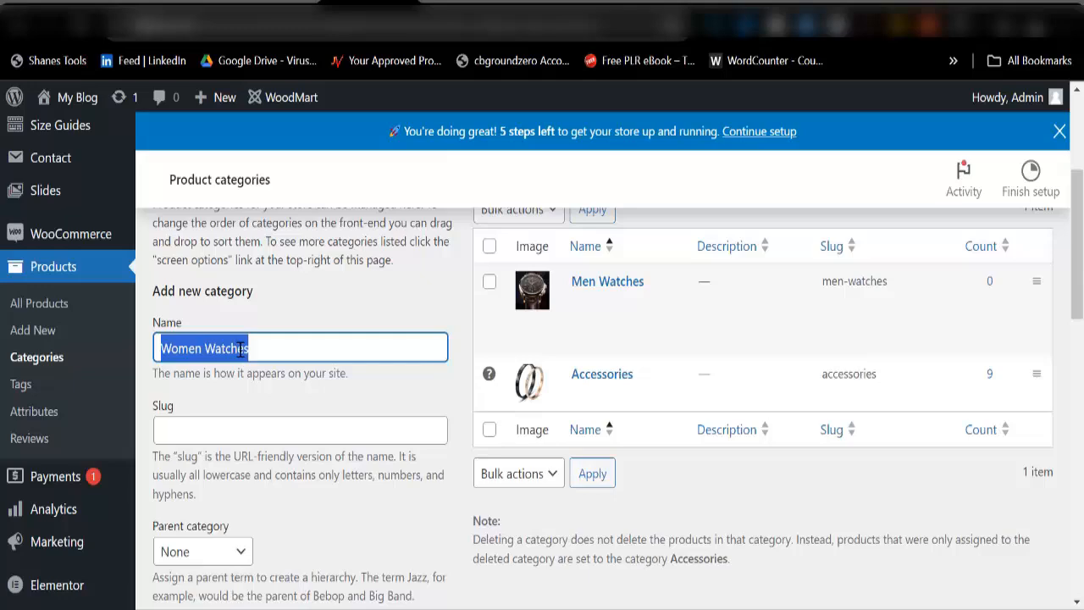
{"action": "left_click", "coordinate": [237, 434]}
{"action": "key", "text": "ctrl+v"}
{"action": "scroll", "coordinate": [255, 441], "scroll_direction": "down", "scroll_amount": 5}
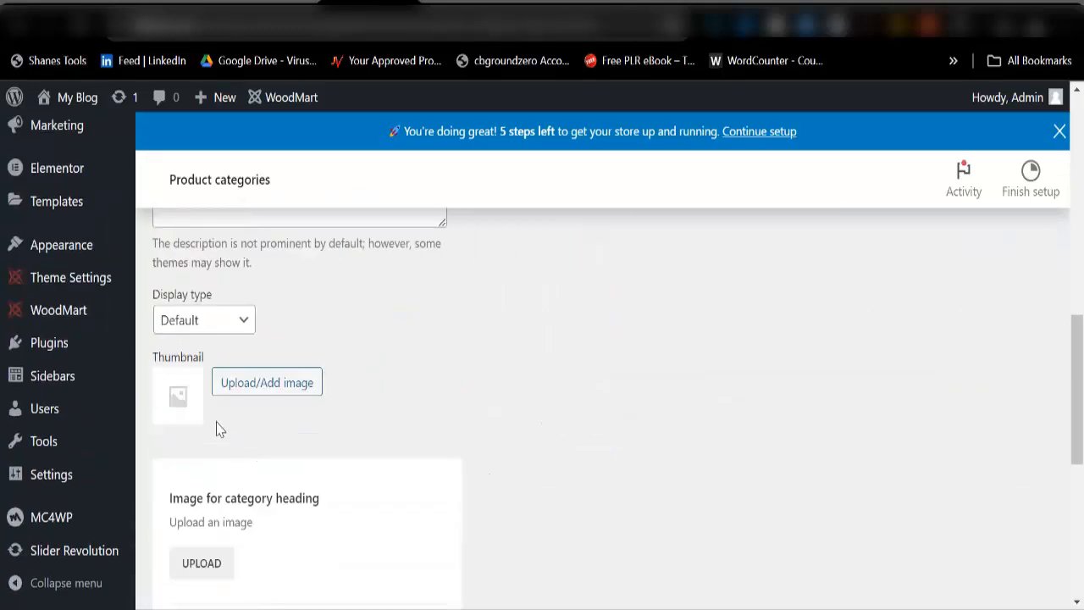
Step: Set the gold wristwatch photo as thumbnail and add the Women Watches category
{"action": "left_click", "coordinate": [240, 391]}
{"action": "left_click", "coordinate": [325, 354]}
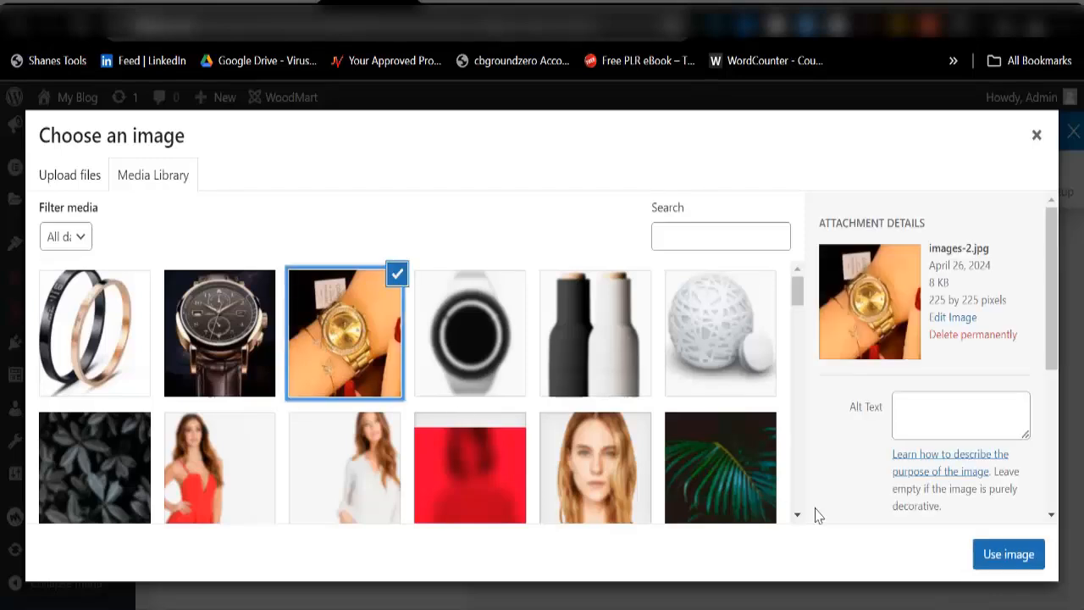
{"action": "left_click", "coordinate": [988, 557]}
{"action": "scroll", "coordinate": [339, 513], "scroll_direction": "down", "scroll_amount": 5}
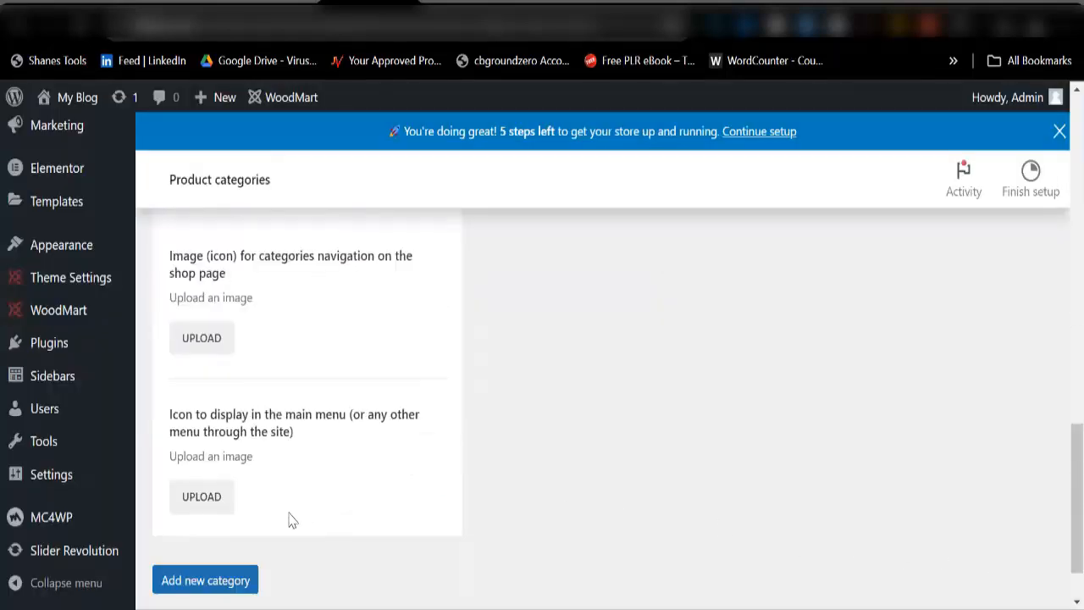
{"action": "left_click", "coordinate": [213, 510]}
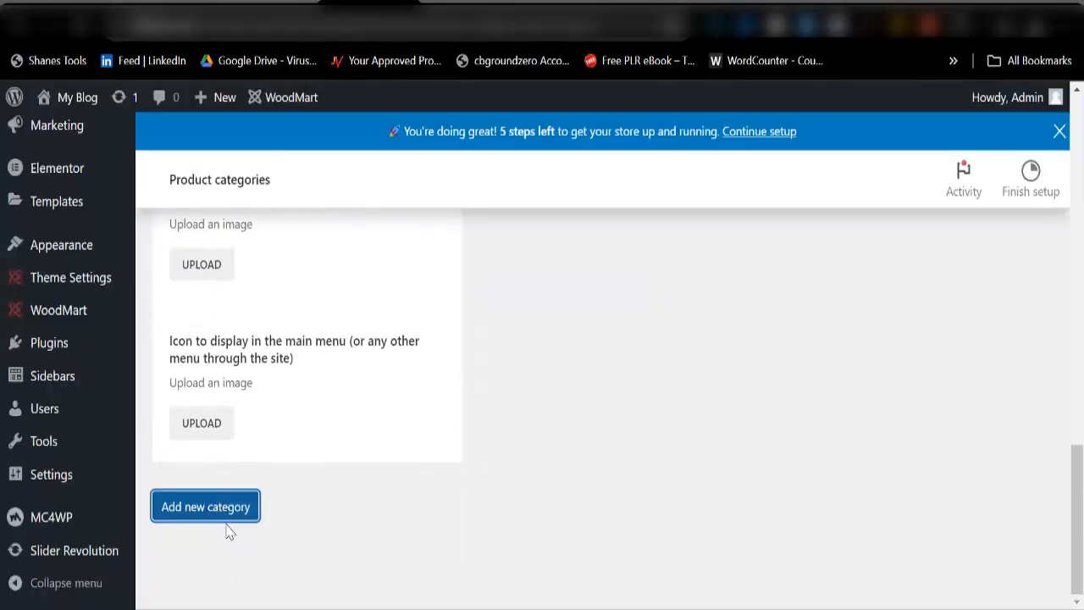
{"action": "scroll", "coordinate": [644, 413], "scroll_direction": "up", "scroll_amount": 5}
{"action": "scroll", "coordinate": [795, 415], "scroll_direction": "up", "scroll_amount": 10}
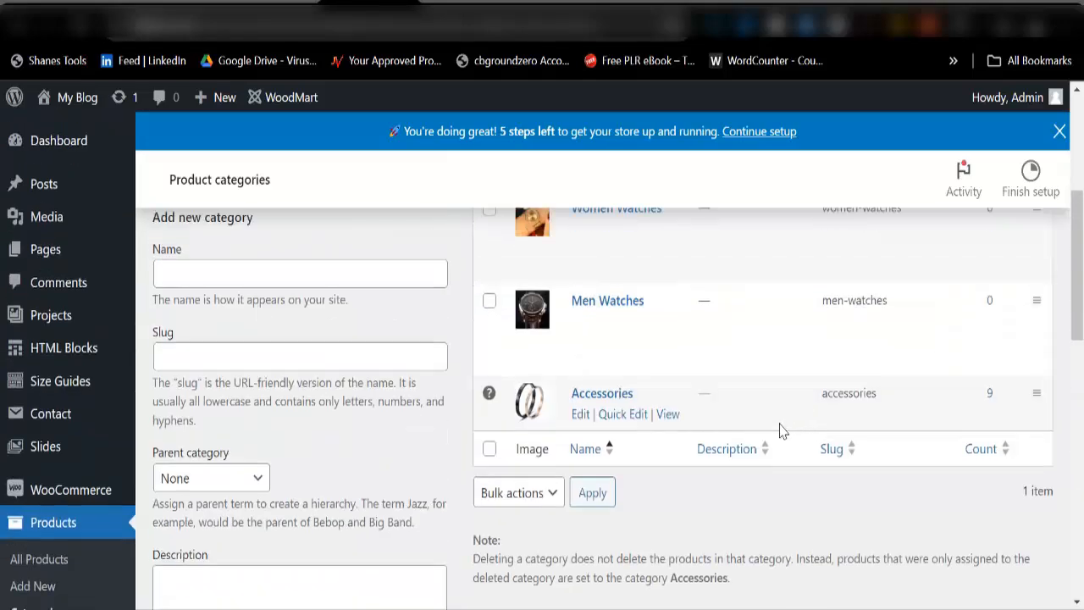
{"action": "scroll", "coordinate": [646, 439], "scroll_direction": "down", "scroll_amount": 3}
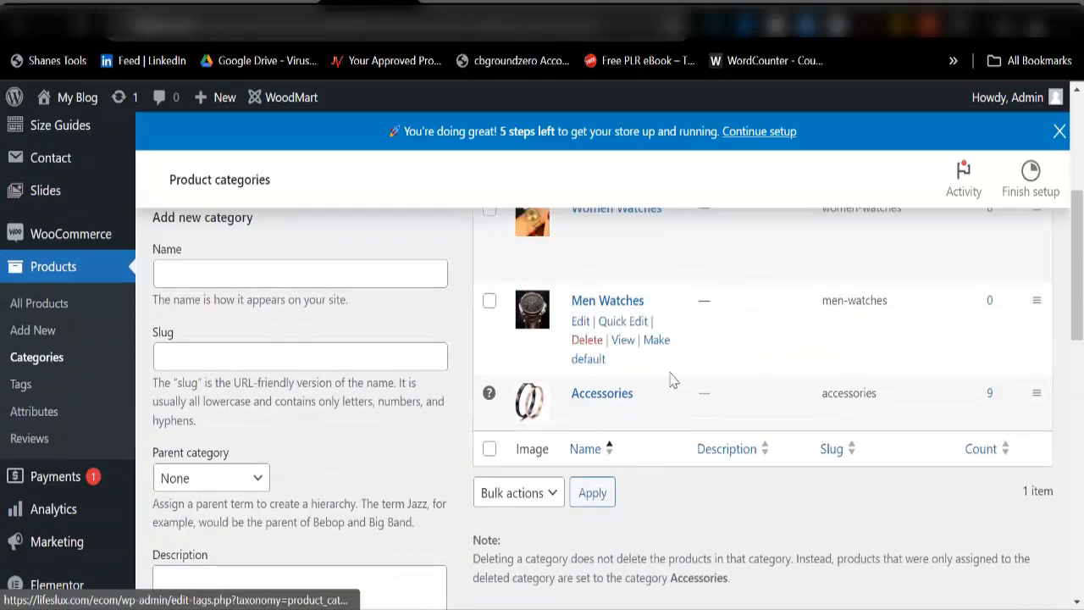
{"action": "scroll", "coordinate": [593, 415], "scroll_direction": "up", "scroll_amount": 3}
{"action": "scroll", "coordinate": [584, 474], "scroll_direction": "down", "scroll_amount": 2}
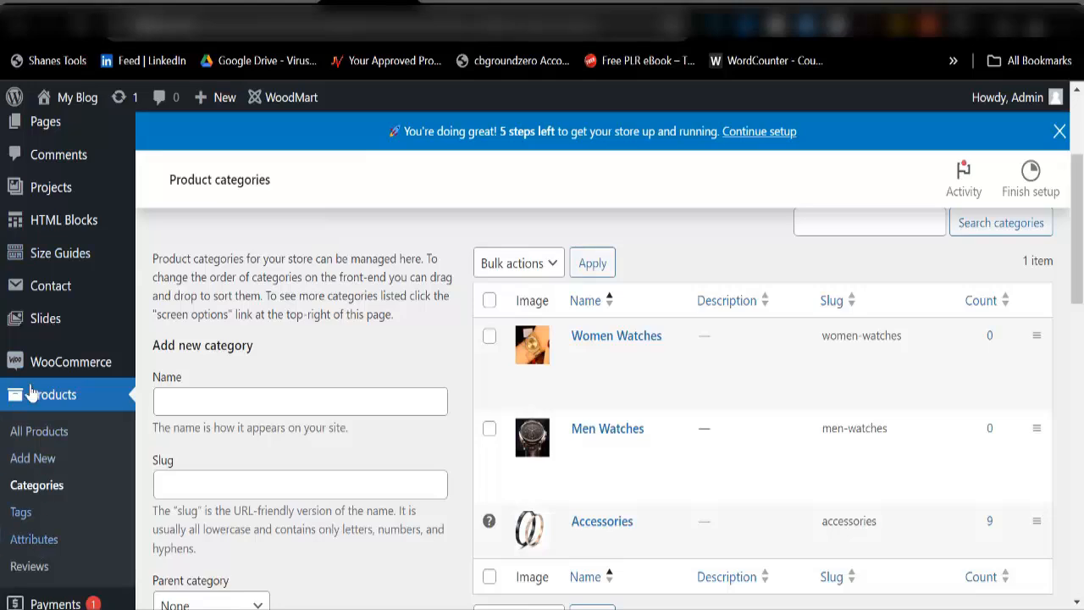
Step: Go to Appearance > Menus in the admin sidebar
{"action": "scroll", "coordinate": [43, 474], "scroll_direction": "down", "scroll_amount": 3}
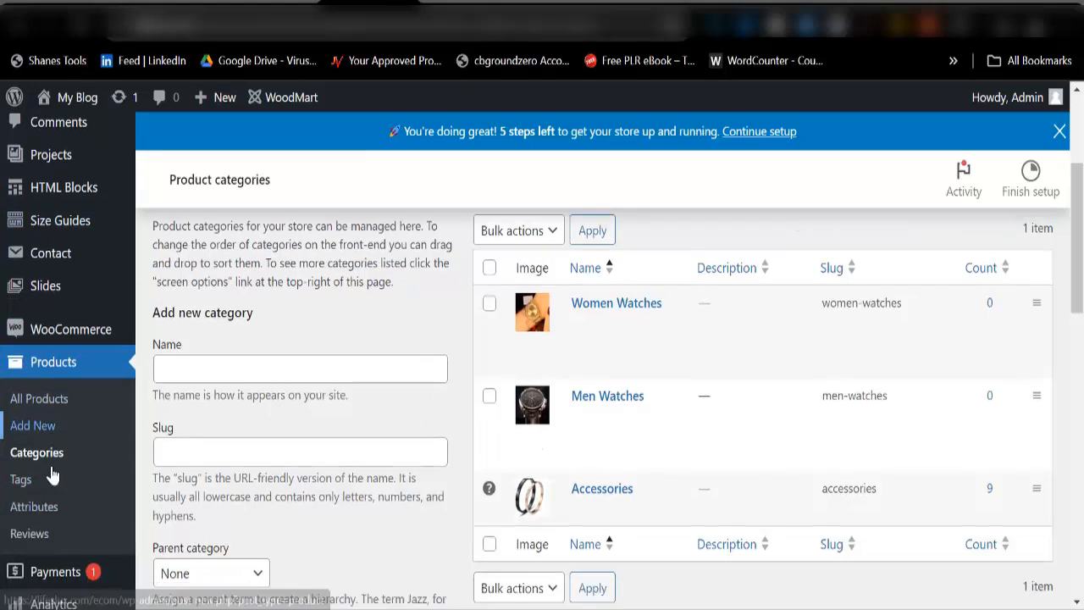
{"action": "scroll", "coordinate": [43, 440], "scroll_direction": "down", "scroll_amount": 3}
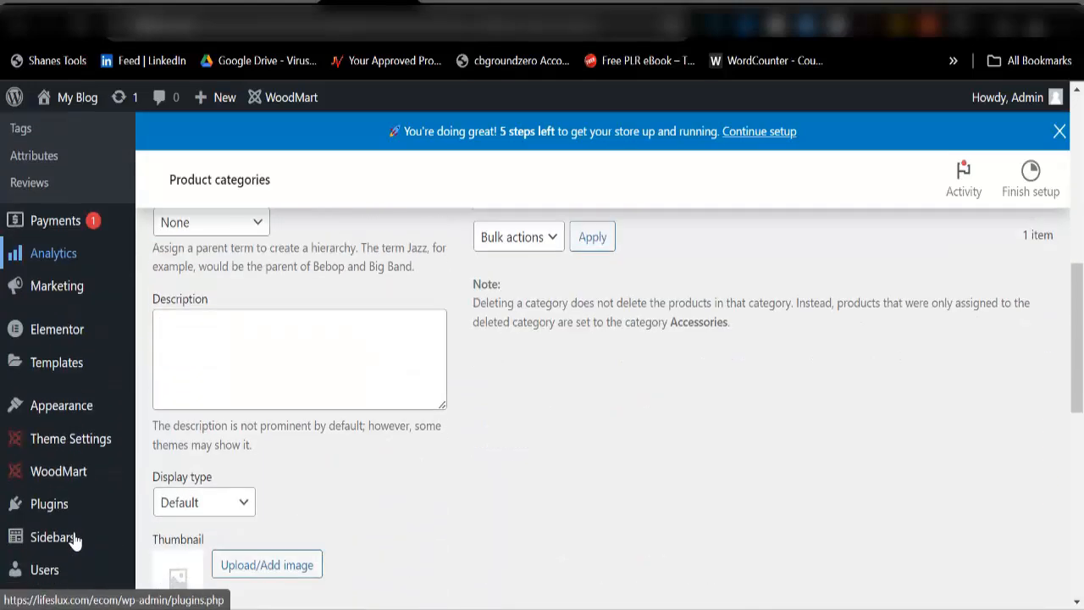
{"action": "mouse_move", "coordinate": [44, 415]}
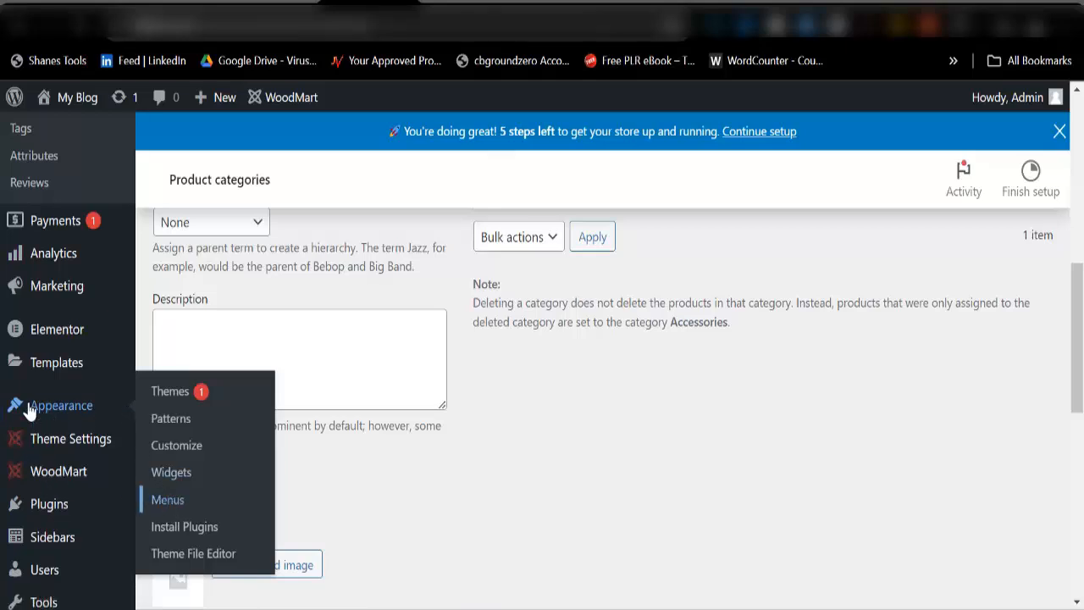
{"action": "left_click", "coordinate": [168, 501]}
{"action": "scroll", "coordinate": [329, 491], "scroll_direction": "down", "scroll_amount": 4}
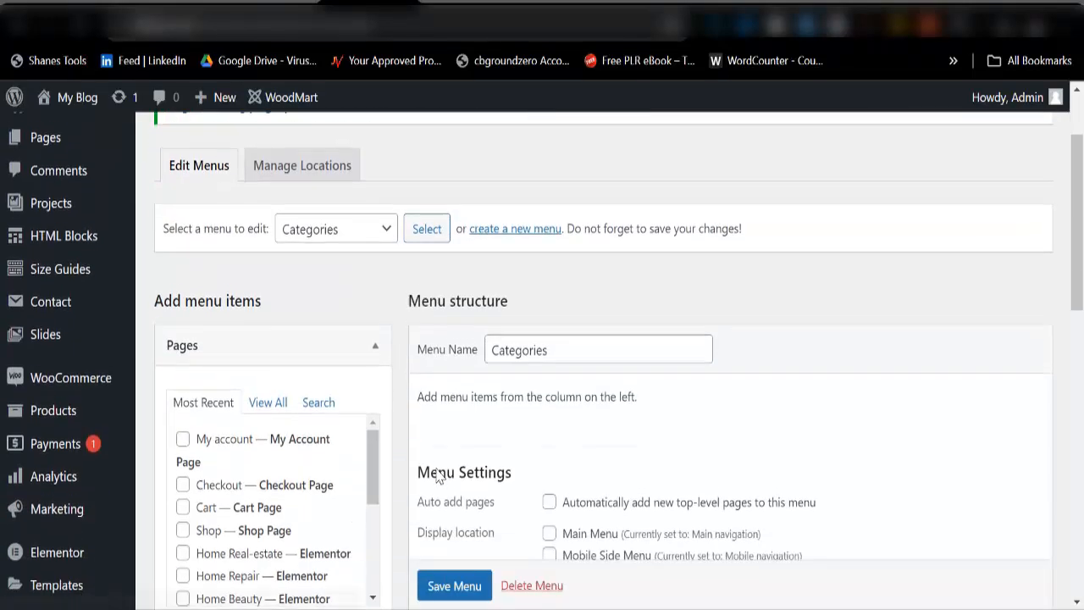
{"action": "scroll", "coordinate": [537, 443], "scroll_direction": "up", "scroll_amount": 5}
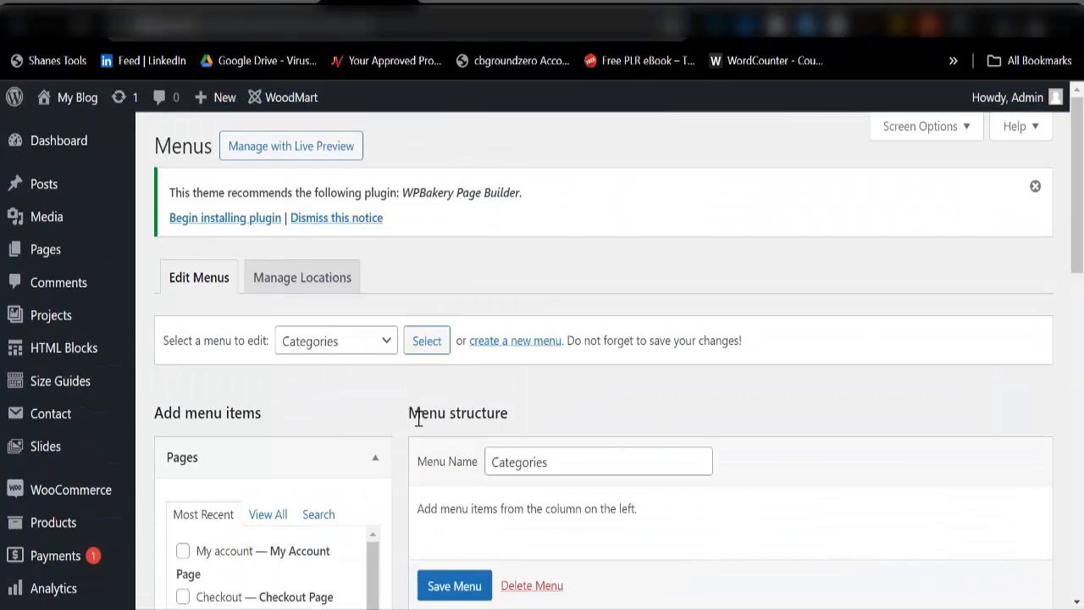
Step: Load the Main navigation menu for editing
{"action": "left_click", "coordinate": [385, 342]}
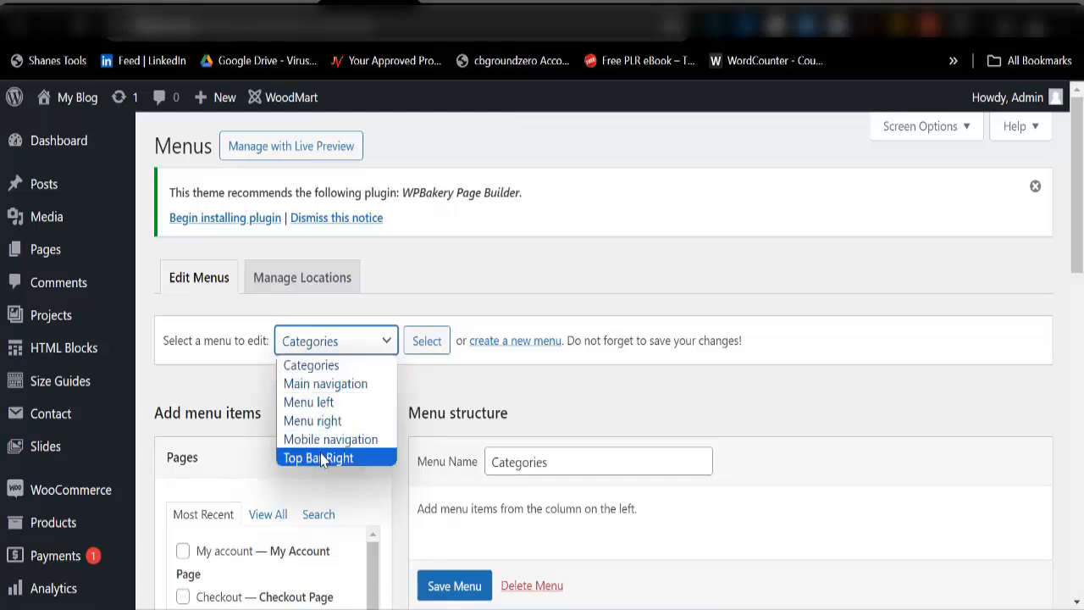
{"action": "left_click", "coordinate": [310, 389]}
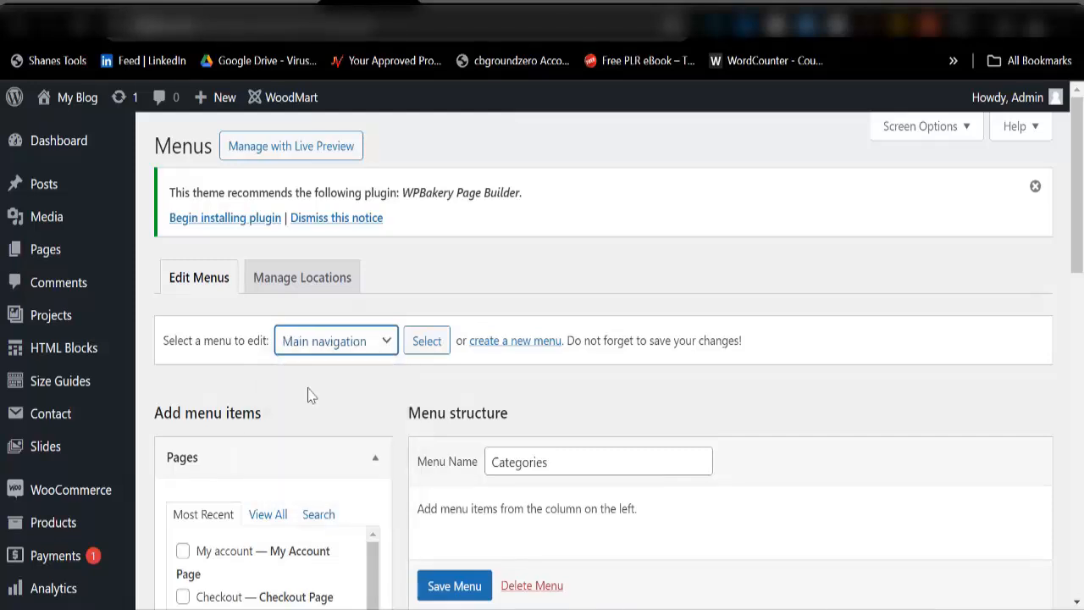
{"action": "left_click", "coordinate": [424, 349]}
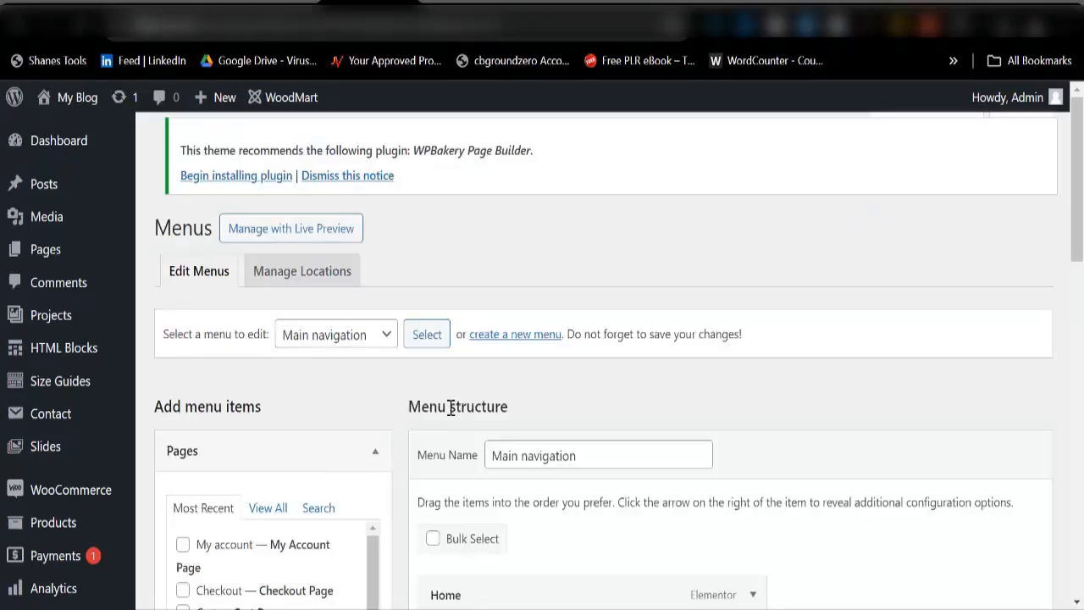
{"action": "scroll", "coordinate": [497, 404], "scroll_direction": "down", "scroll_amount": 4}
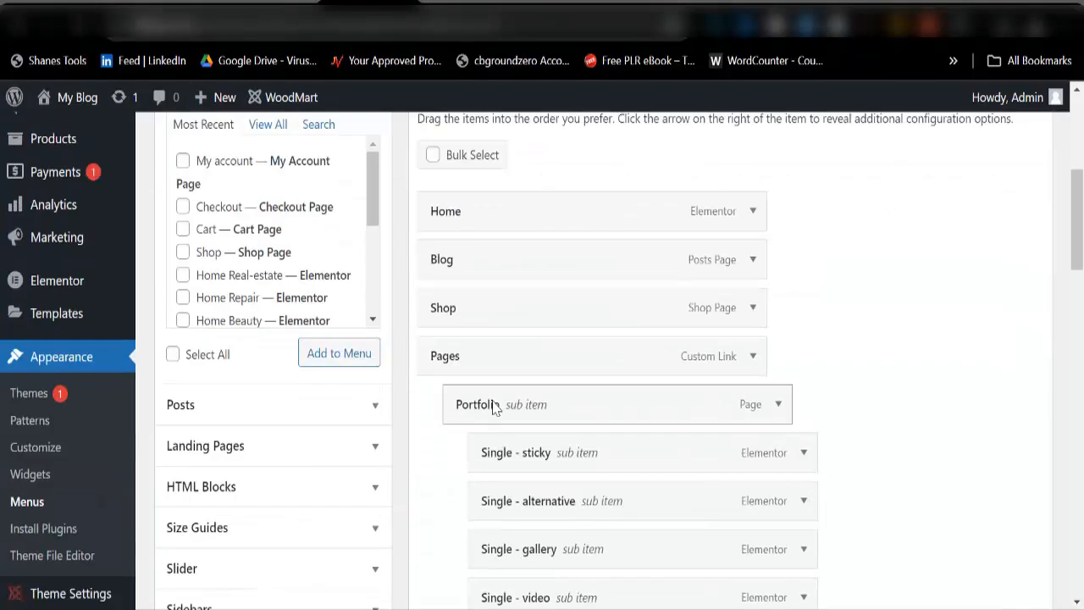
Step: Compare it with the live storefront menu, then permanently delete Main navigation
{"action": "left_click", "coordinate": [450, 2]}
{"action": "scroll", "coordinate": [446, 292], "scroll_direction": "up", "scroll_amount": 18}
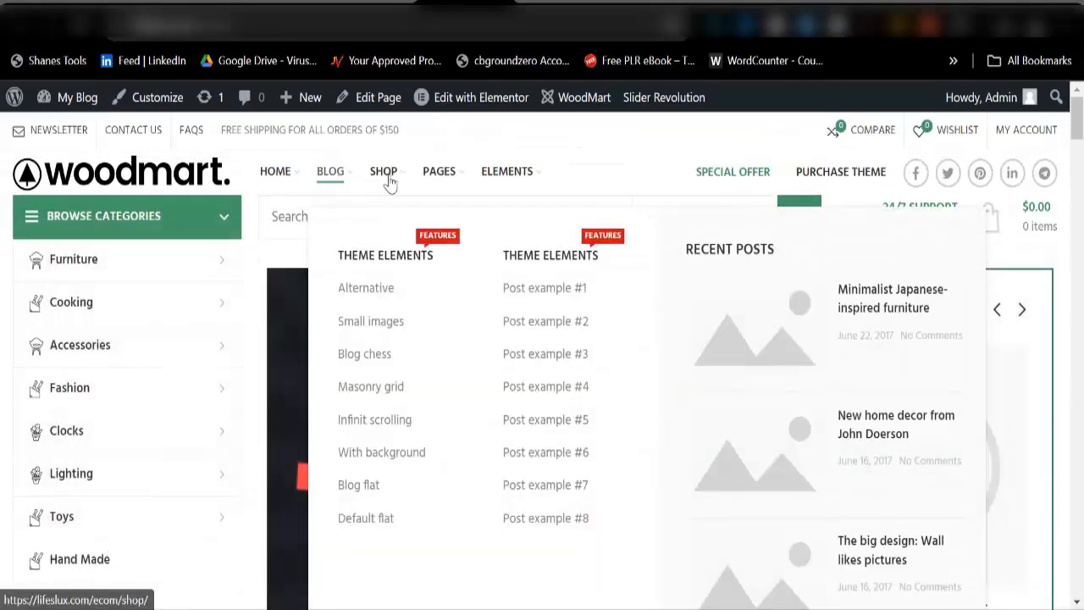
{"action": "left_click", "coordinate": [381, 19]}
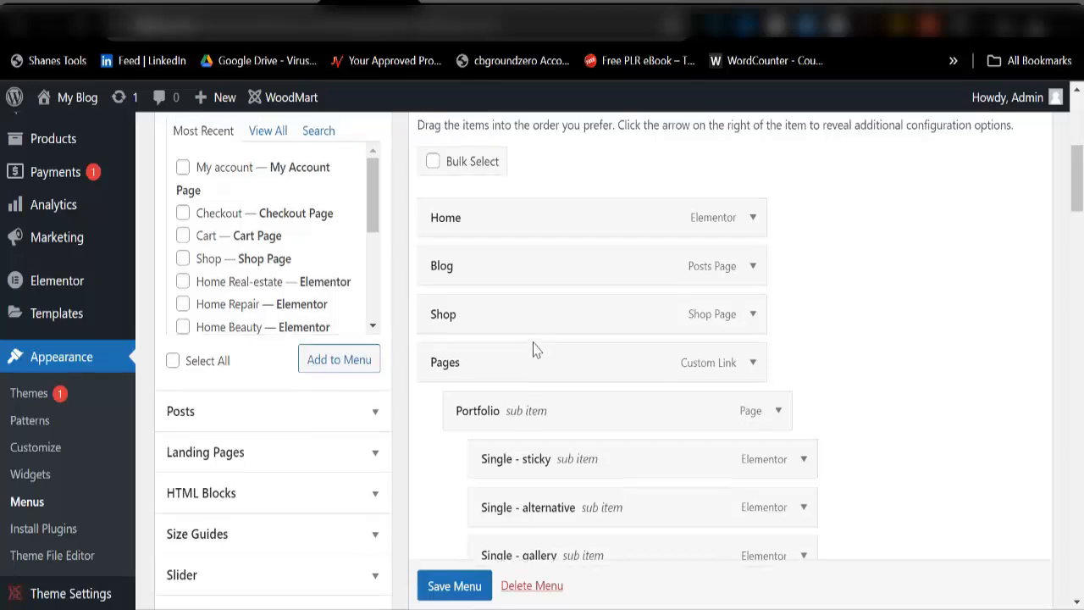
{"action": "scroll", "coordinate": [535, 349], "scroll_direction": "down", "scroll_amount": 20}
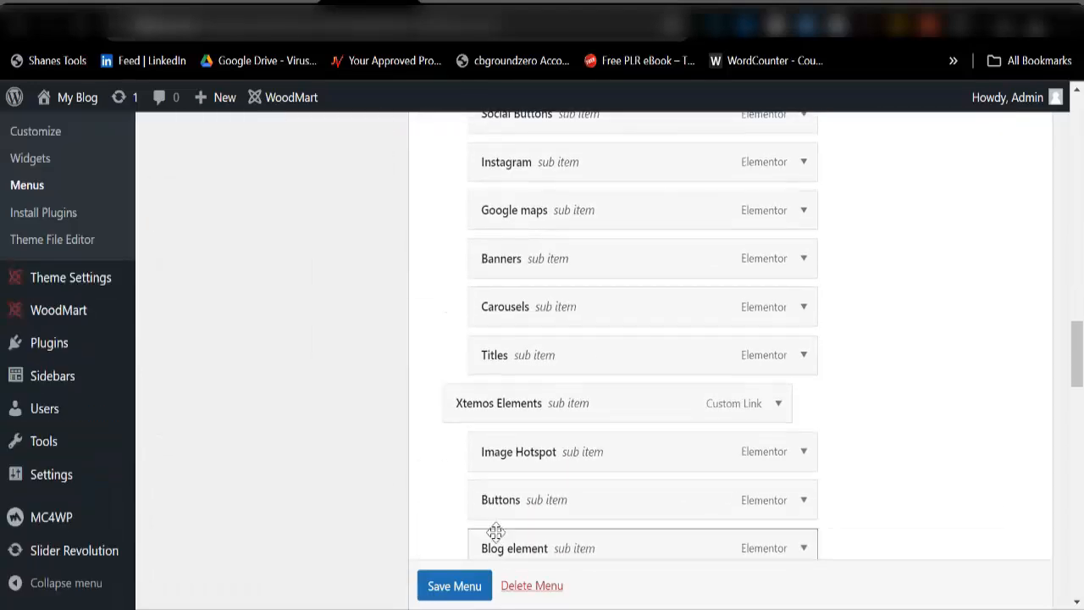
{"action": "scroll", "coordinate": [496, 532], "scroll_direction": "down", "scroll_amount": 15}
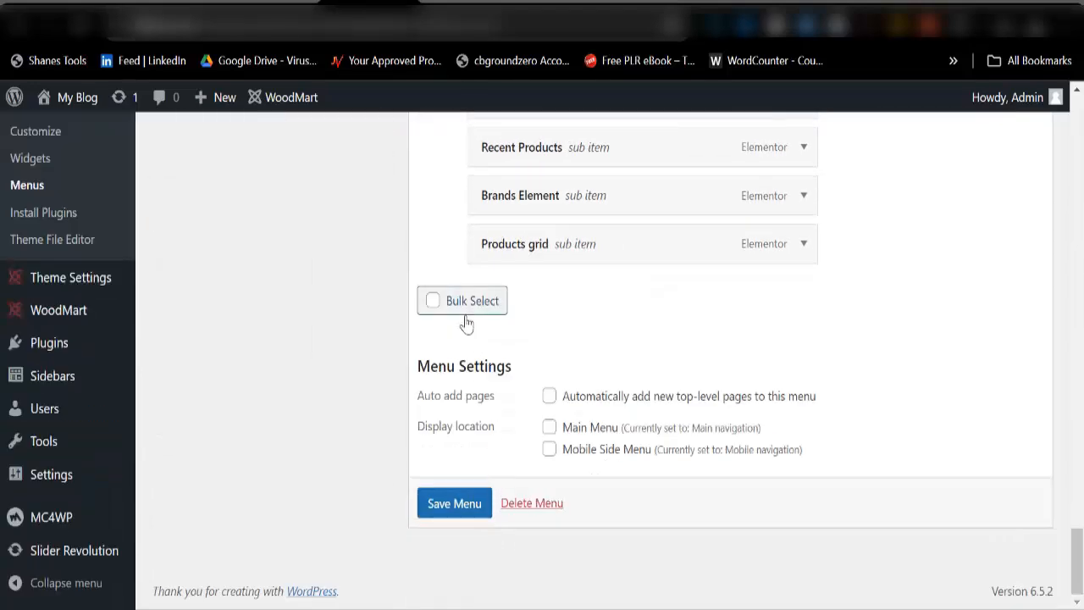
{"action": "left_click", "coordinate": [527, 504]}
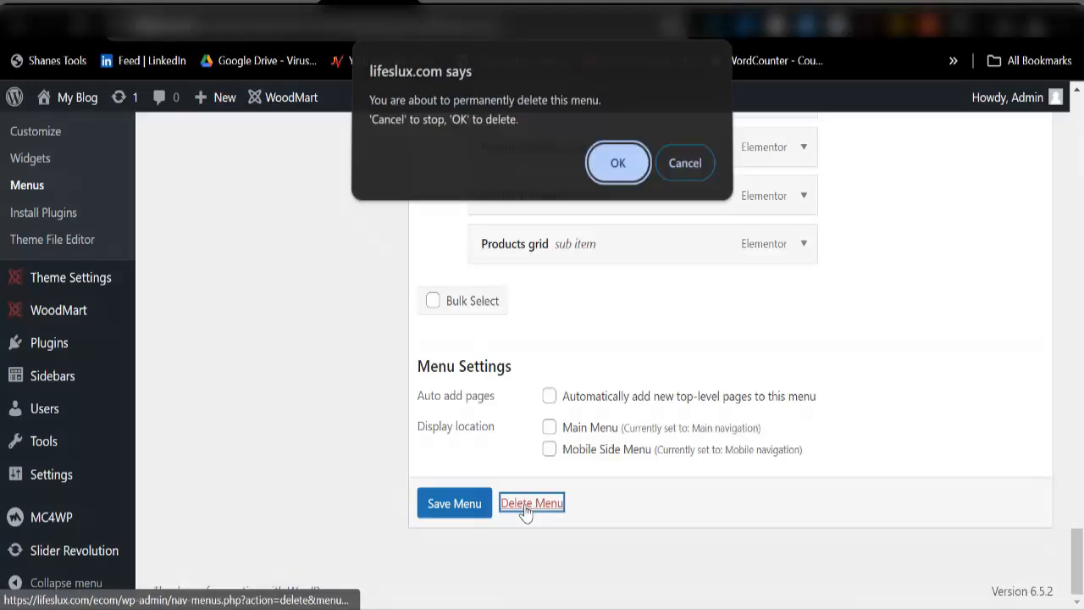
{"action": "left_click", "coordinate": [629, 163]}
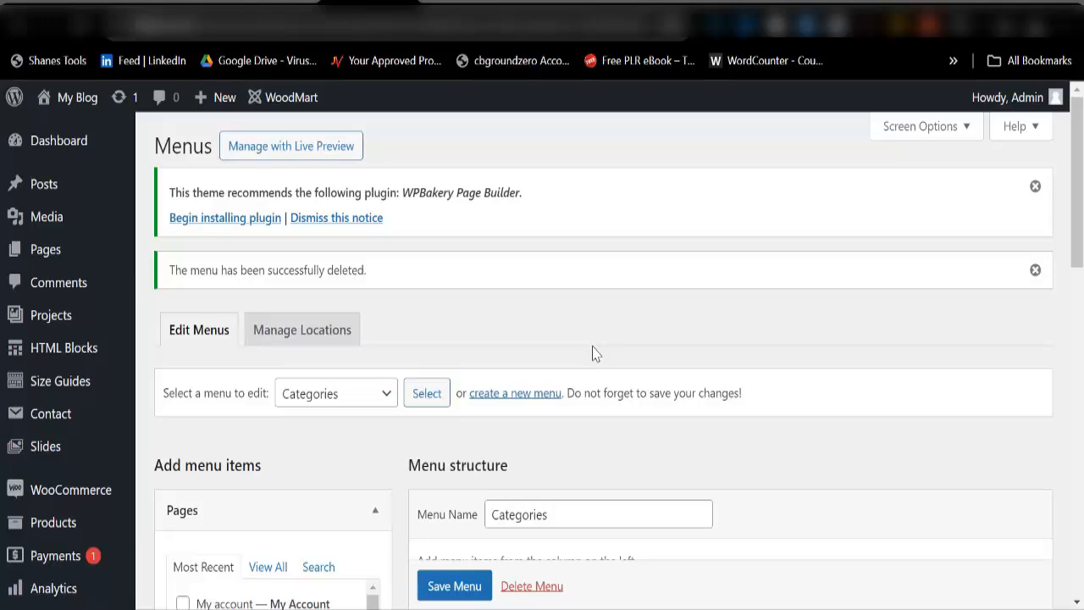
Step: Permanently delete the Categories menu
{"action": "scroll", "coordinate": [457, 423], "scroll_direction": "down", "scroll_amount": 5}
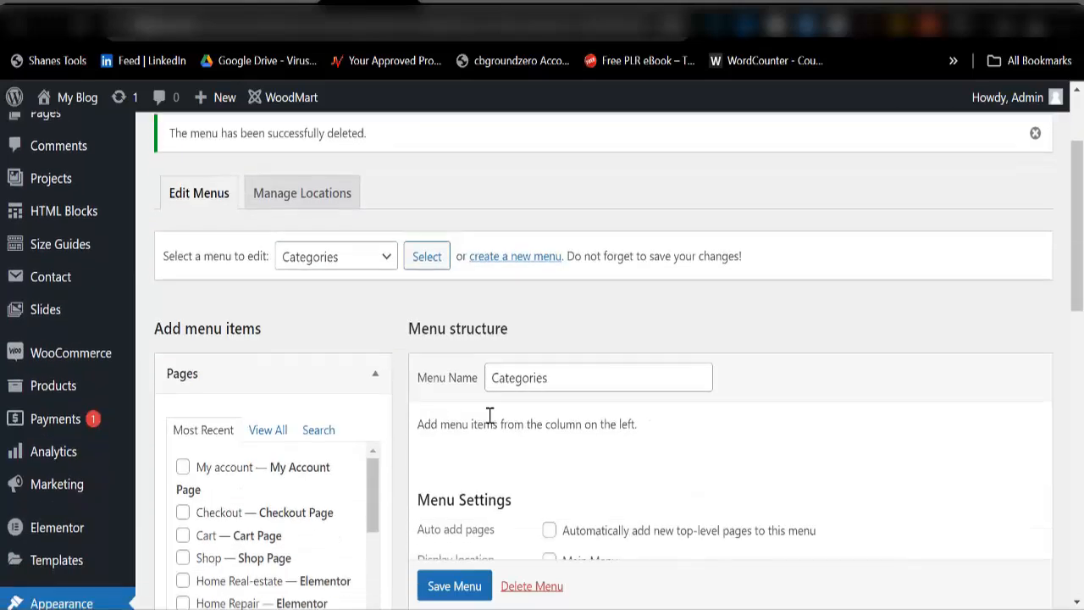
{"action": "scroll", "coordinate": [380, 302], "scroll_direction": "up", "scroll_amount": 3}
{"action": "scroll", "coordinate": [496, 401], "scroll_direction": "down", "scroll_amount": 2}
{"action": "scroll", "coordinate": [423, 327], "scroll_direction": "up", "scroll_amount": 3}
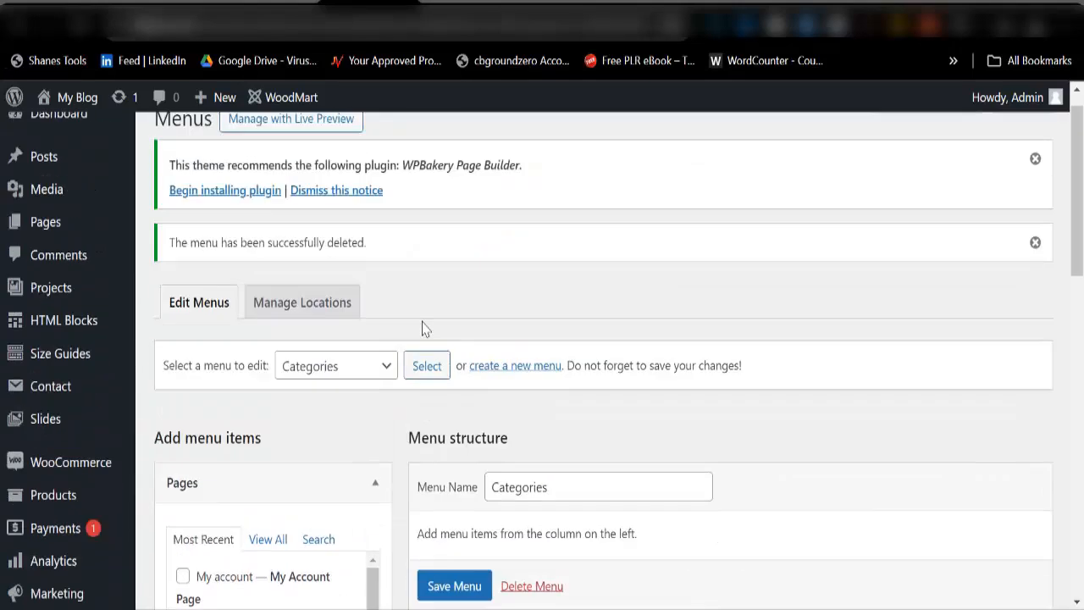
{"action": "scroll", "coordinate": [452, 458], "scroll_direction": "down", "scroll_amount": 5}
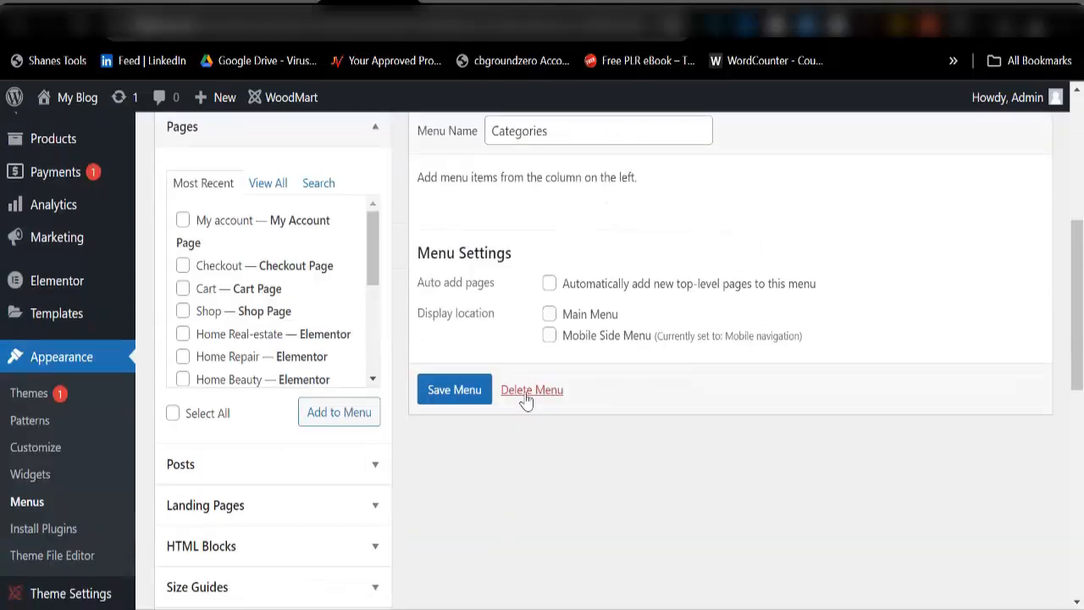
{"action": "left_click", "coordinate": [526, 394]}
{"action": "left_click", "coordinate": [618, 174]}
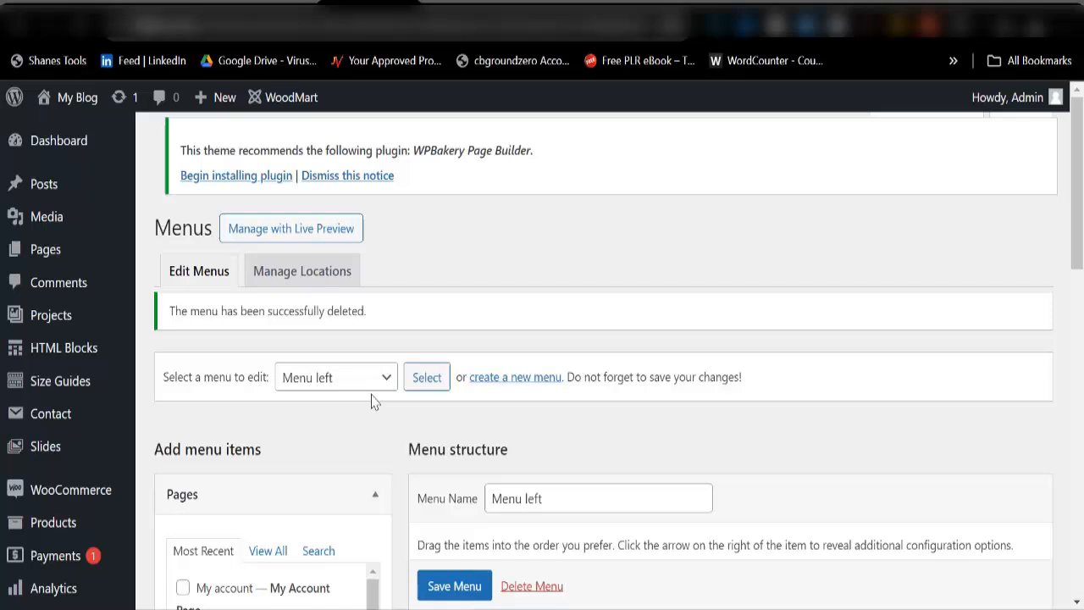
Step: Load the Mobile navigation menu and permanently delete it
{"action": "left_click", "coordinate": [375, 390]}
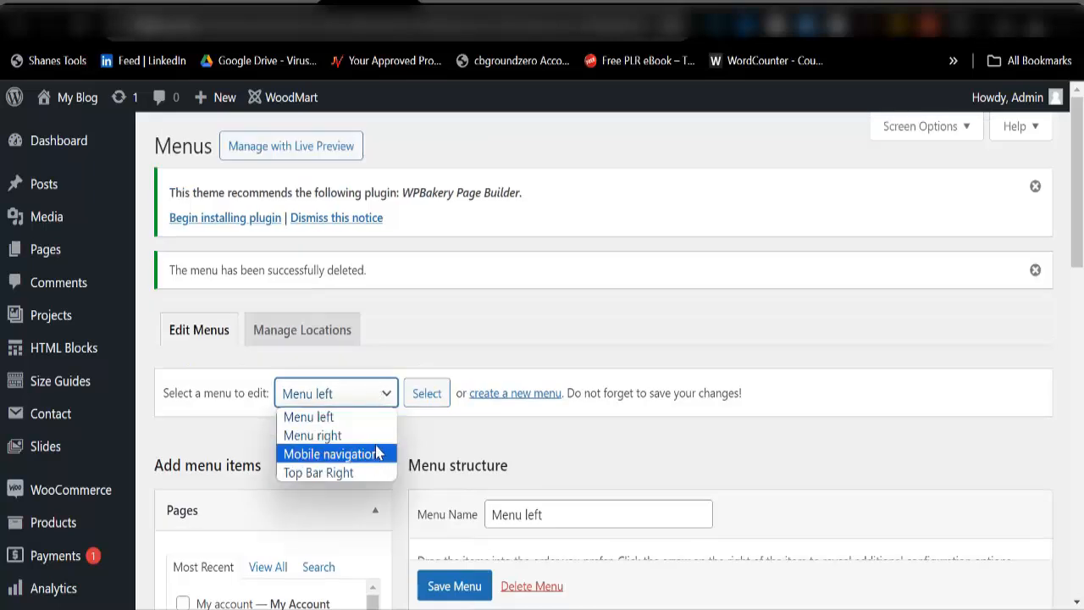
{"action": "left_click", "coordinate": [378, 453]}
{"action": "left_click", "coordinate": [427, 393]}
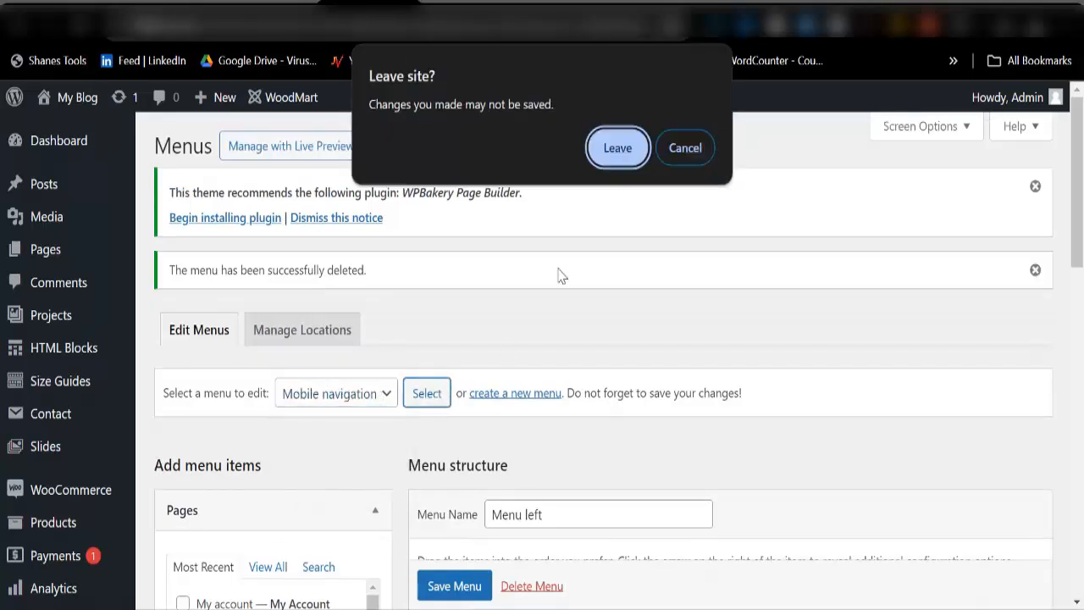
{"action": "left_click", "coordinate": [608, 153]}
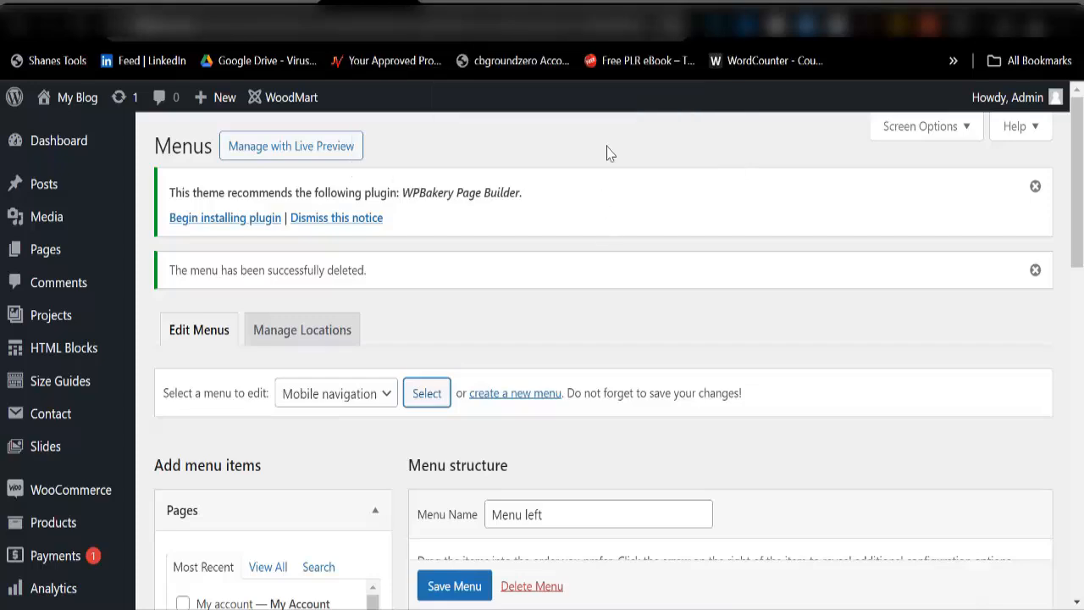
{"action": "scroll", "coordinate": [559, 343], "scroll_direction": "down", "scroll_amount": 5}
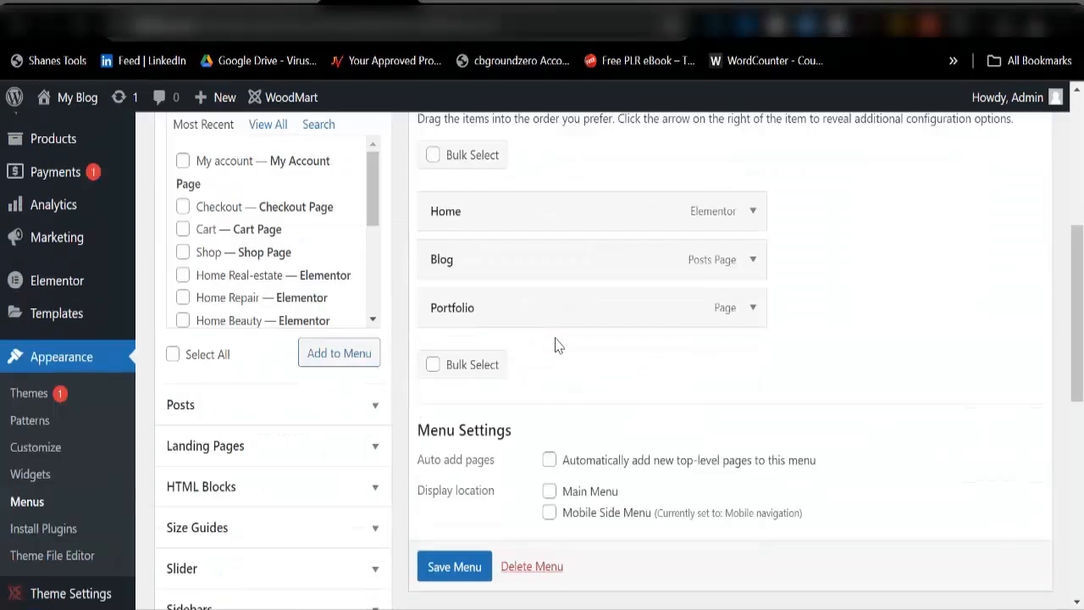
{"action": "scroll", "coordinate": [455, 370], "scroll_direction": "up", "scroll_amount": 3}
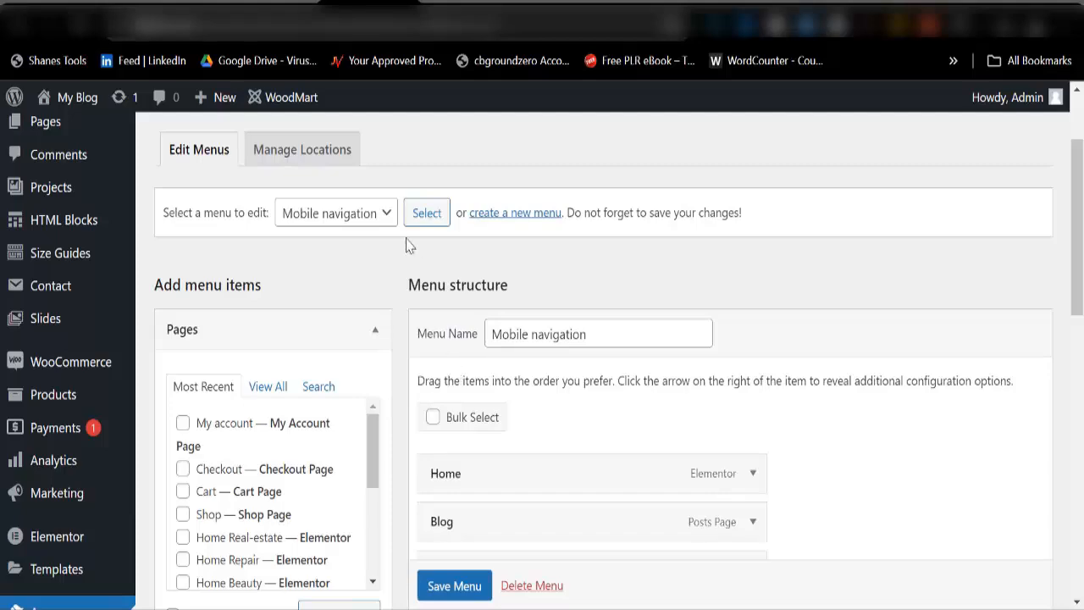
{"action": "scroll", "coordinate": [446, 346], "scroll_direction": "down", "scroll_amount": 3}
{"action": "scroll", "coordinate": [514, 584], "scroll_direction": "down", "scroll_amount": 1}
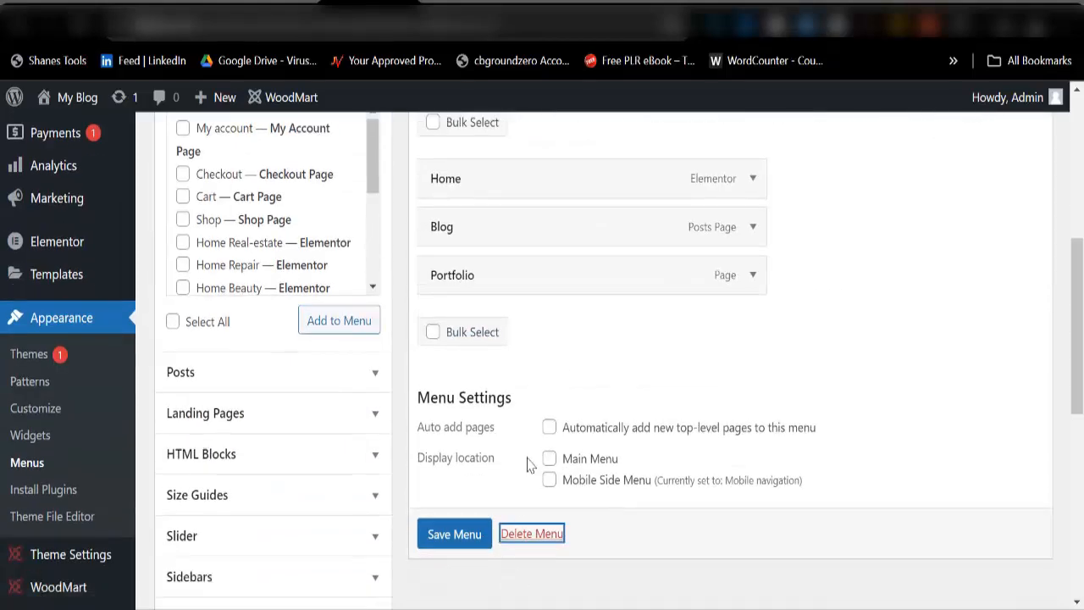
{"action": "left_click", "coordinate": [528, 535]}
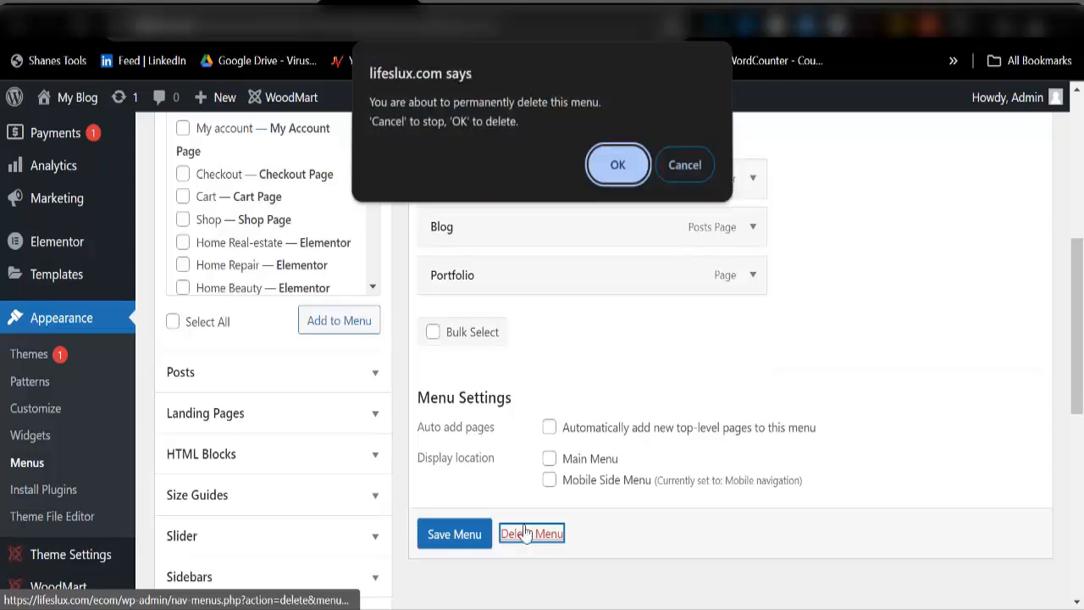
{"action": "left_click", "coordinate": [615, 161]}
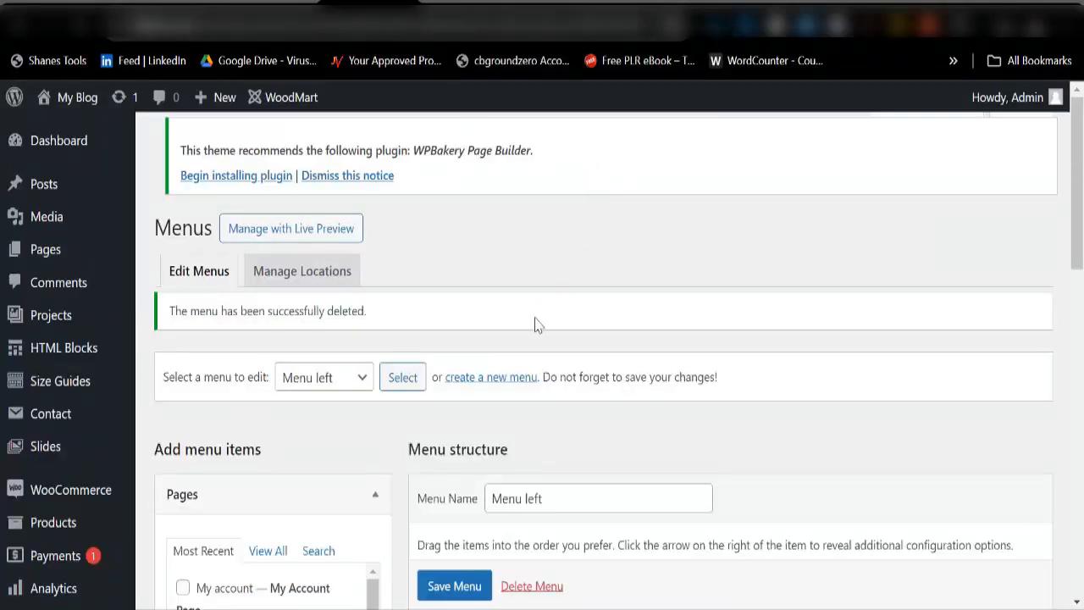
Step: Start creating a brand-new menu via the create-a-new-menu link
{"action": "scroll", "coordinate": [535, 326], "scroll_direction": "down", "scroll_amount": 5}
{"action": "scroll", "coordinate": [508, 364], "scroll_direction": "up", "scroll_amount": 4}
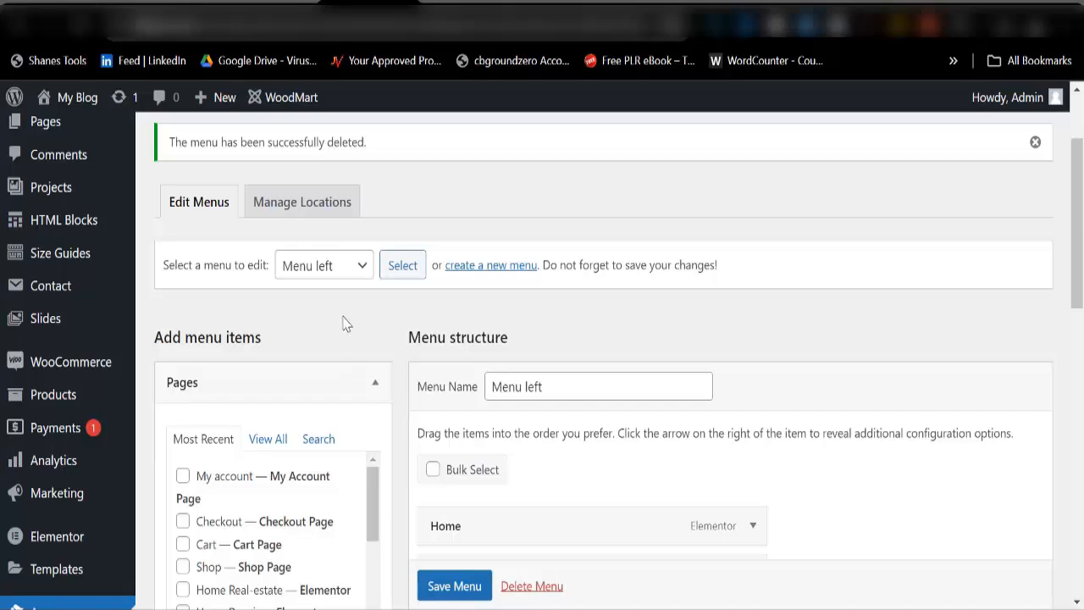
{"action": "scroll", "coordinate": [407, 339], "scroll_direction": "down", "scroll_amount": 2}
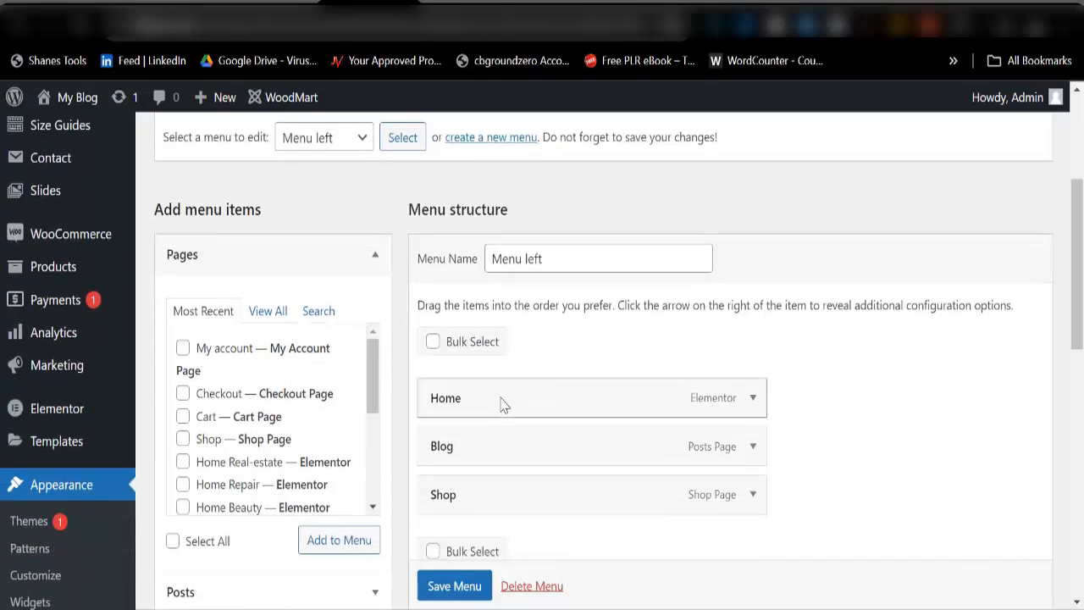
{"action": "scroll", "coordinate": [500, 407], "scroll_direction": "up", "scroll_amount": 2}
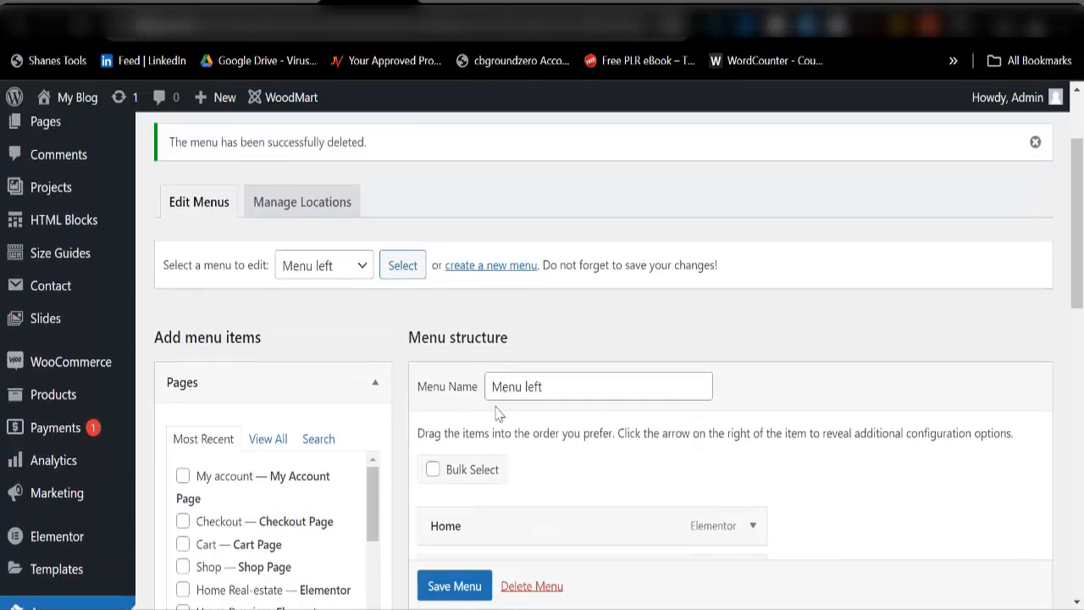
{"action": "left_click", "coordinate": [490, 269]}
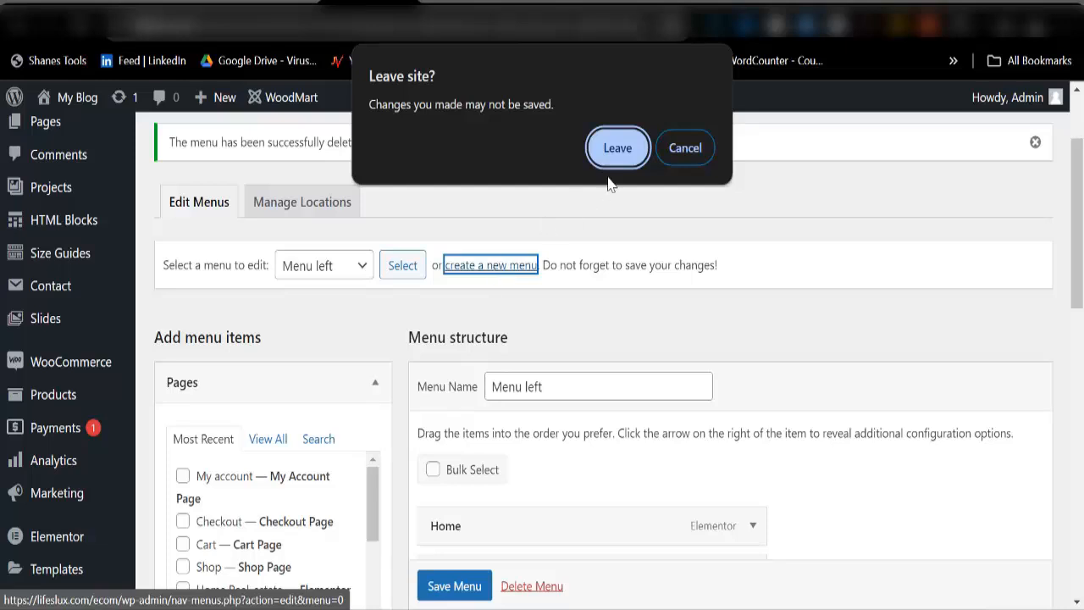
{"action": "left_click", "coordinate": [685, 149]}
{"action": "left_click", "coordinate": [464, 270]}
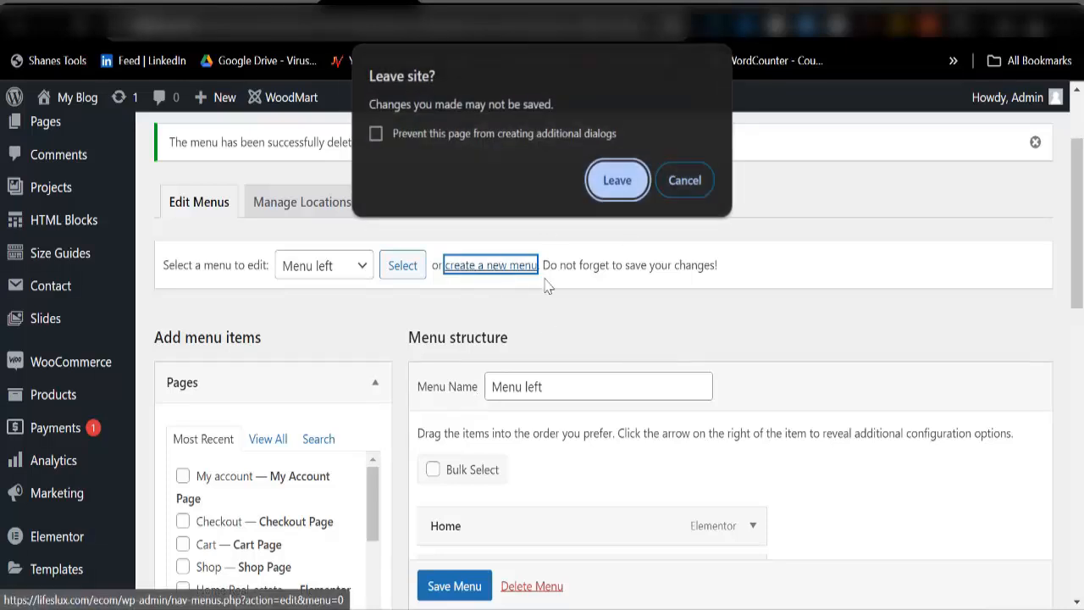
Step: Create a menu named 'Main Menu' with the Main Menu and Mobile Side Menu locations ticked
{"action": "left_click", "coordinate": [612, 183]}
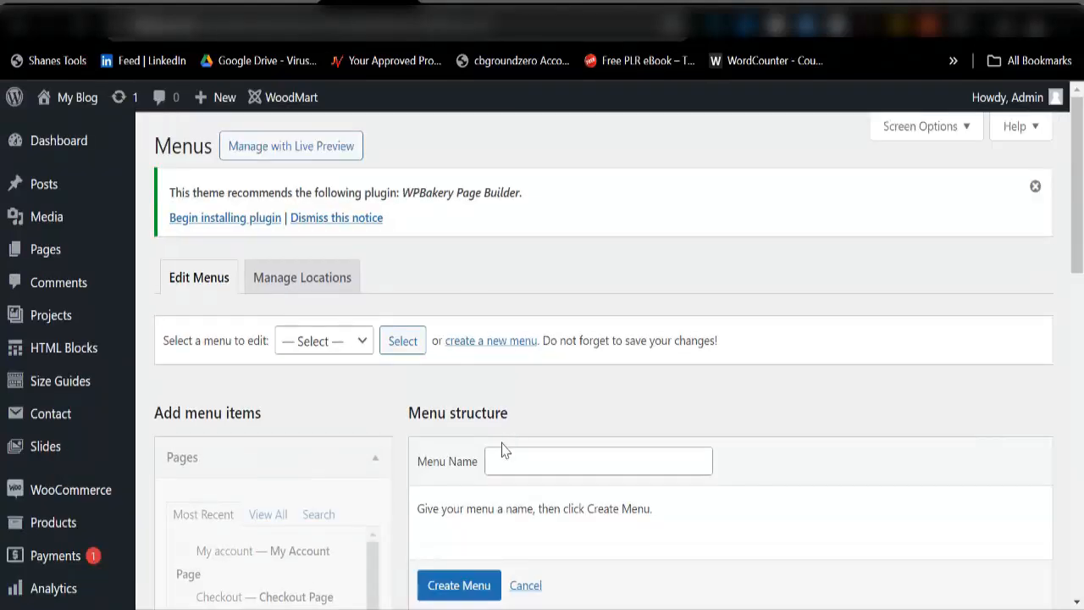
{"action": "left_click", "coordinate": [506, 457]}
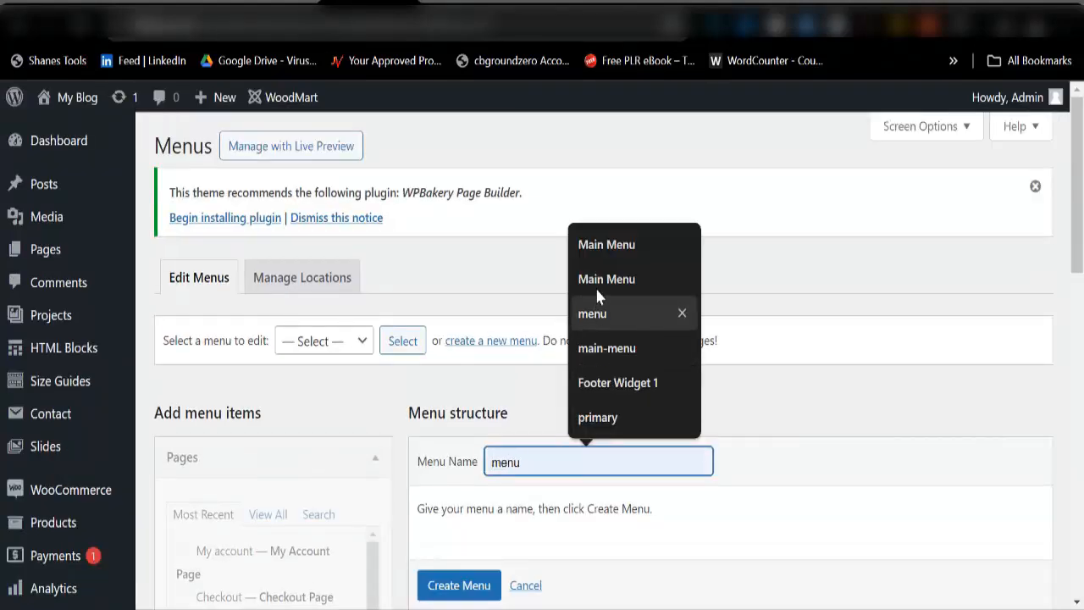
{"action": "left_click", "coordinate": [594, 247]}
{"action": "scroll", "coordinate": [545, 412], "scroll_direction": "down", "scroll_amount": 3}
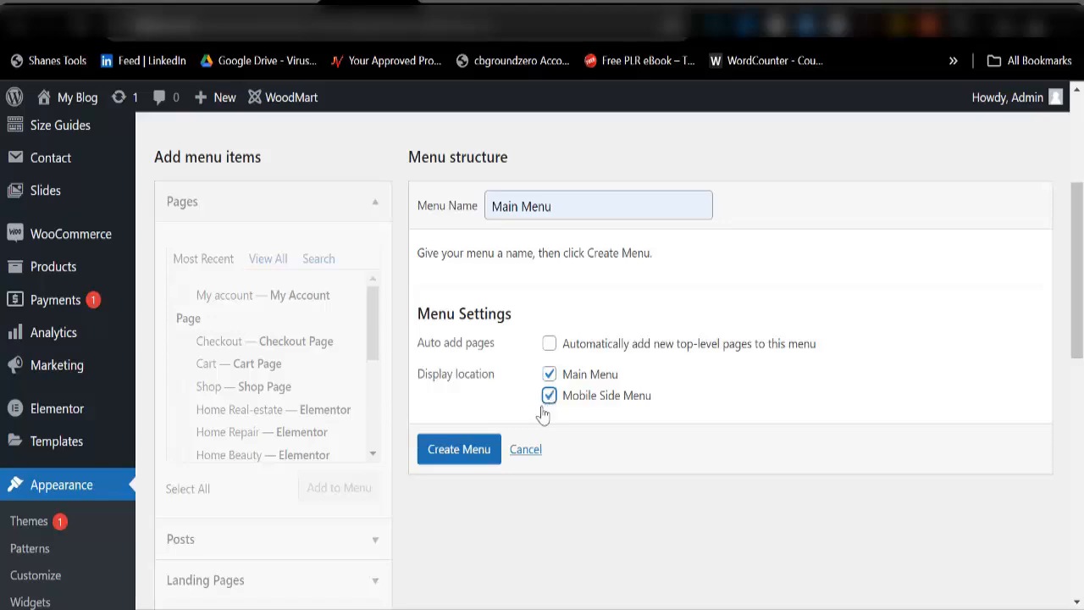
{"action": "left_click", "coordinate": [457, 458]}
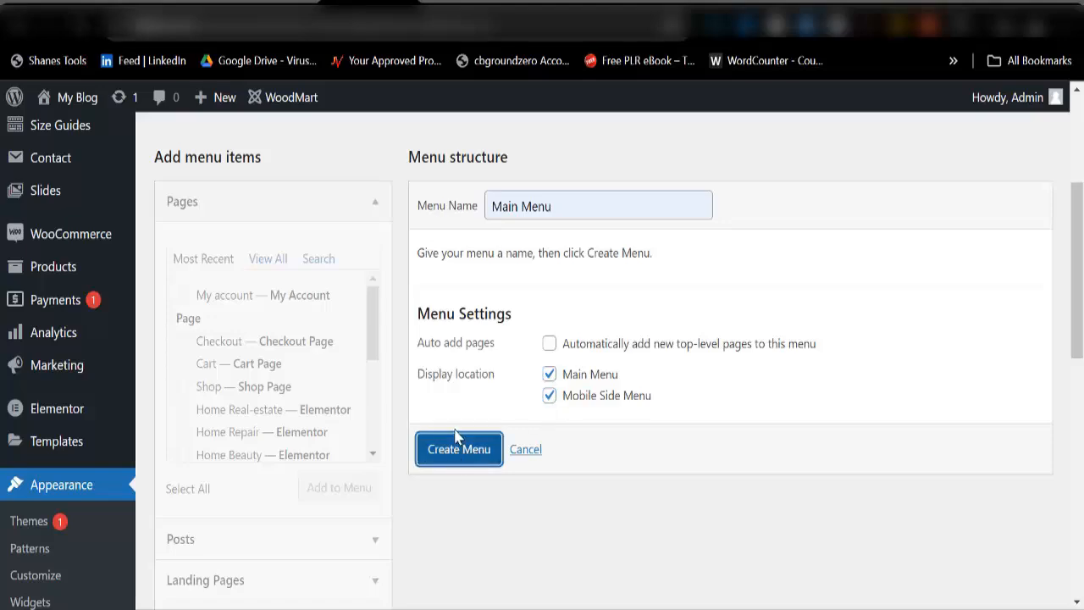
{"action": "scroll", "coordinate": [533, 435], "scroll_direction": "down", "scroll_amount": 3}
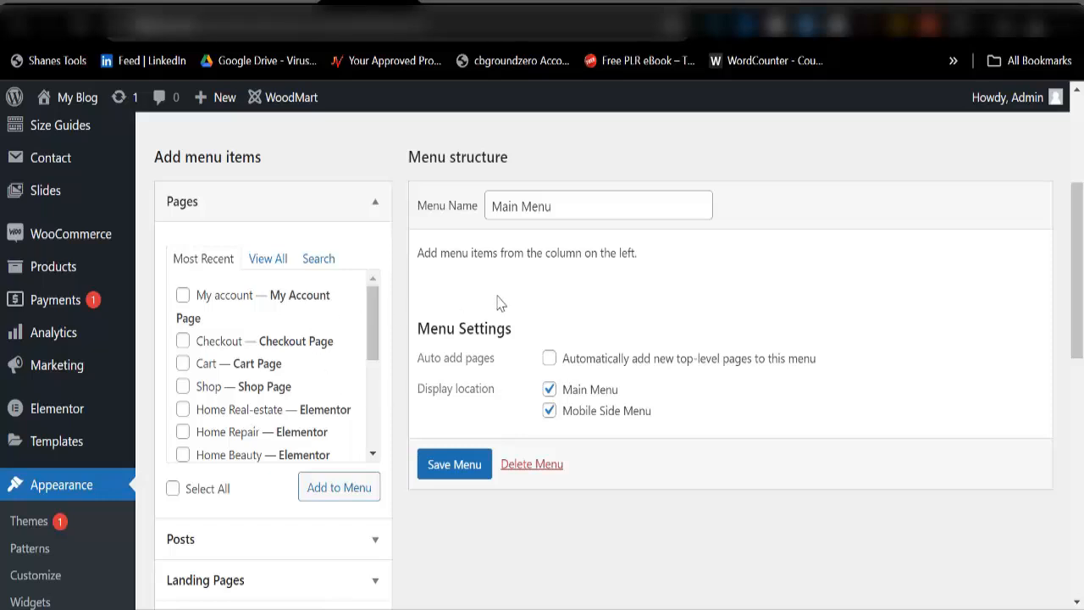
Step: Preview the live store, then switch back to the Main Menu editor tab
{"action": "left_click", "coordinate": [546, 1]}
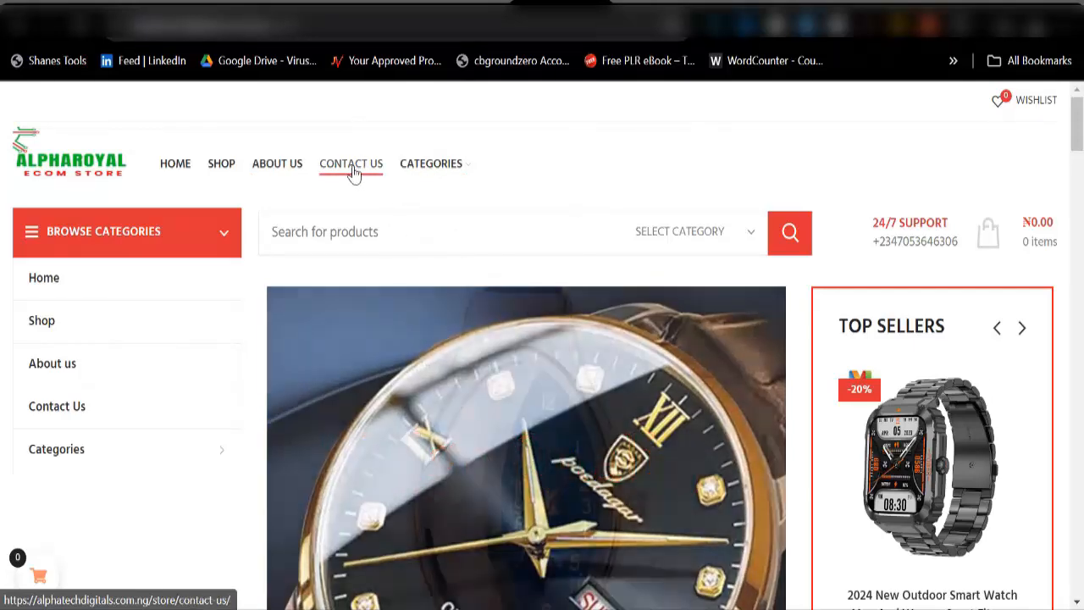
{"action": "mouse_move", "coordinate": [423, 169]}
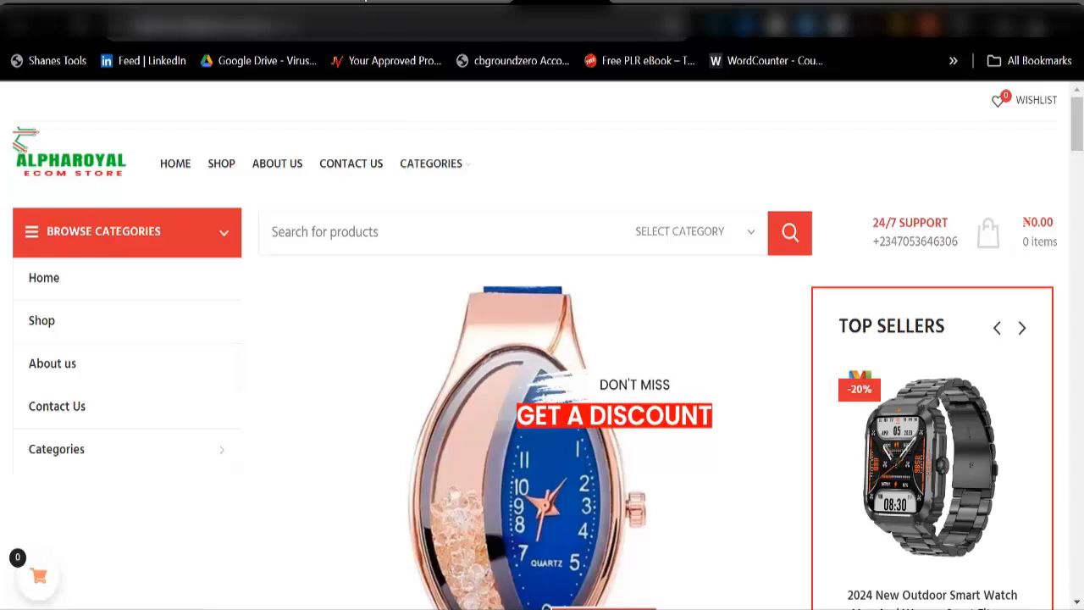
{"action": "left_click", "coordinate": [369, 24]}
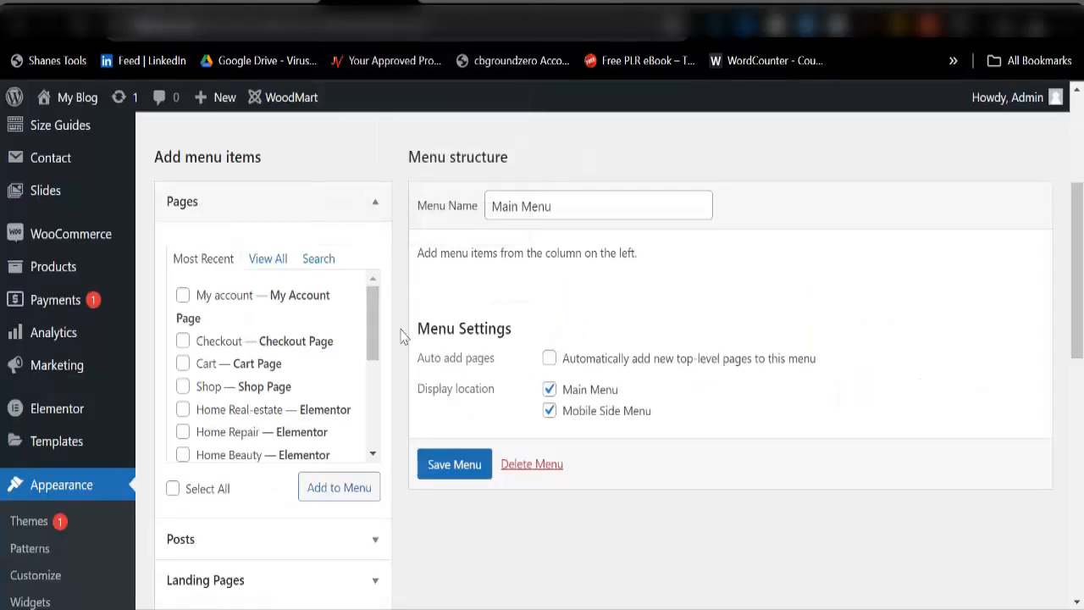
Step: From the full page list, add Home Black-friday and Contact Us to the Main Menu
{"action": "left_click", "coordinate": [264, 264]}
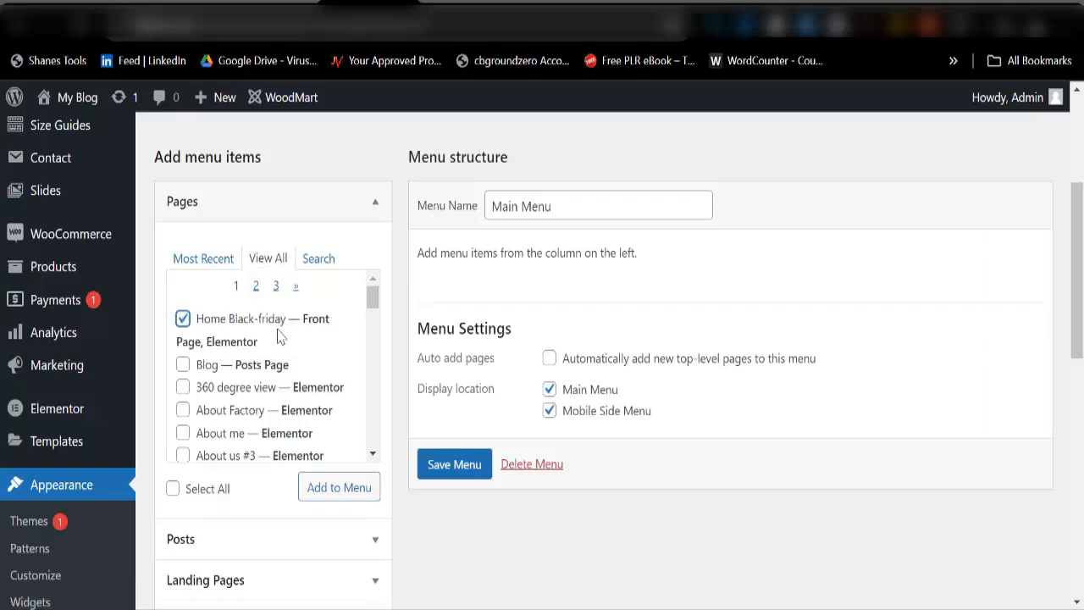
{"action": "scroll", "coordinate": [244, 423], "scroll_direction": "down", "scroll_amount": 5}
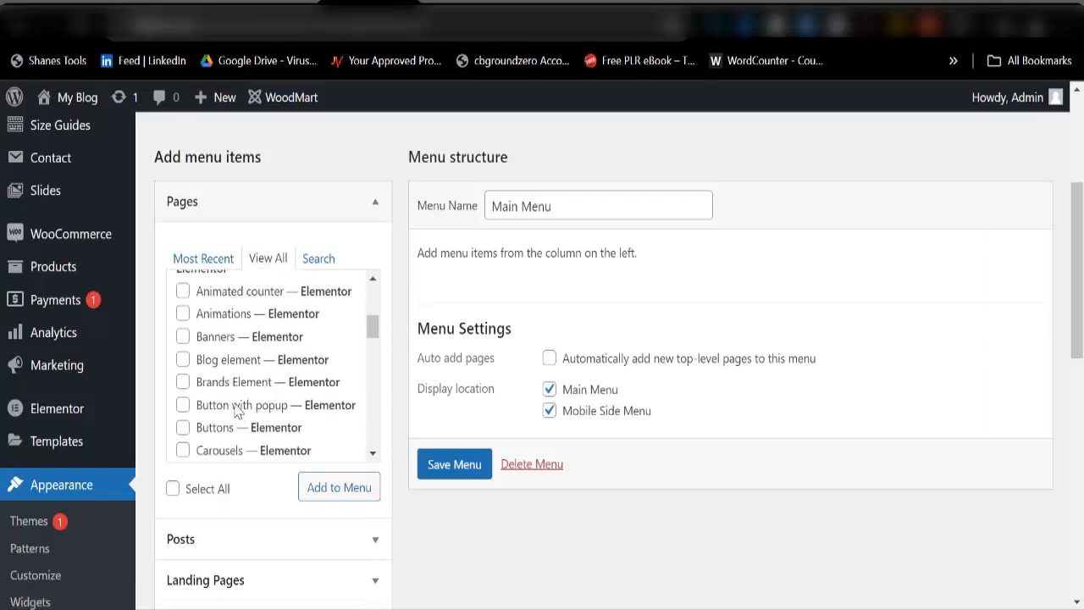
{"action": "scroll", "coordinate": [206, 425], "scroll_direction": "down", "scroll_amount": 3}
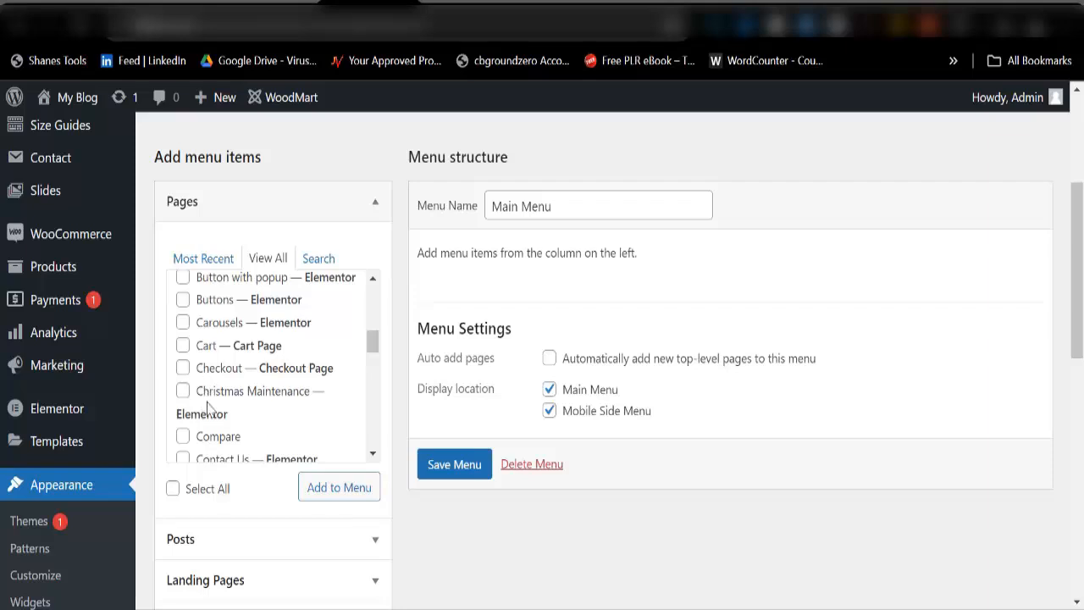
{"action": "scroll", "coordinate": [213, 441], "scroll_direction": "down", "scroll_amount": 3}
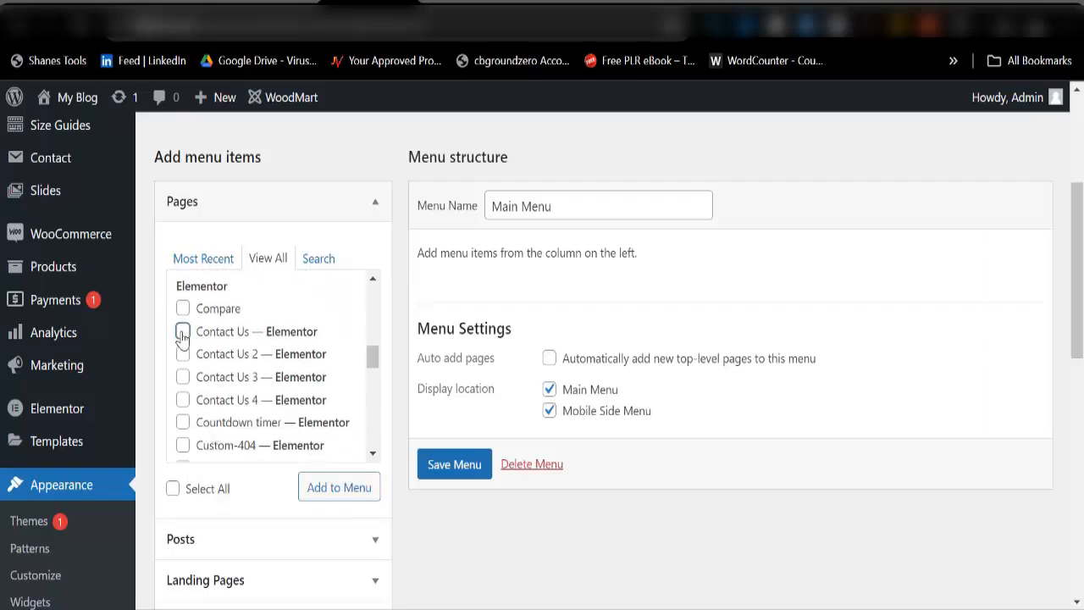
{"action": "left_click", "coordinate": [183, 332]}
{"action": "scroll", "coordinate": [246, 410], "scroll_direction": "down", "scroll_amount": 12}
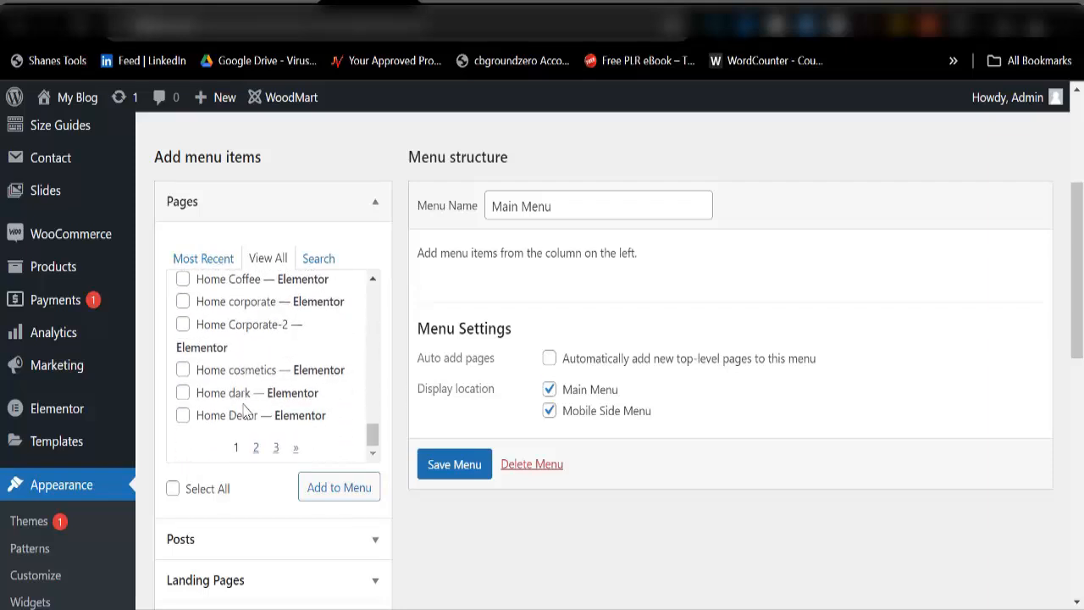
{"action": "left_click", "coordinate": [320, 489]}
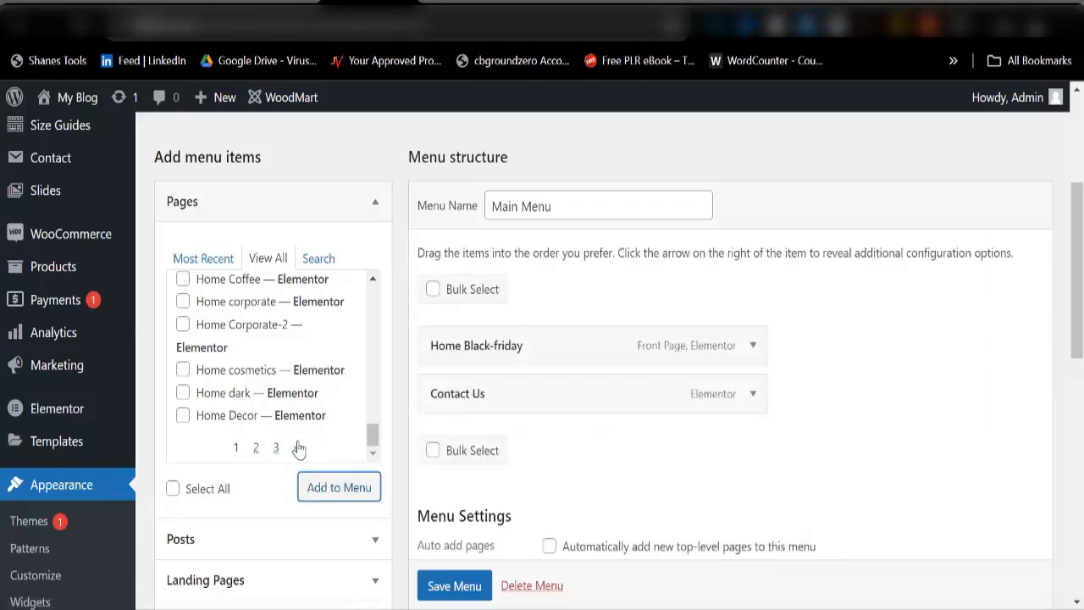
Step: Find the Shop page on the third page of the list and add it to the menu
{"action": "left_click", "coordinate": [255, 448]}
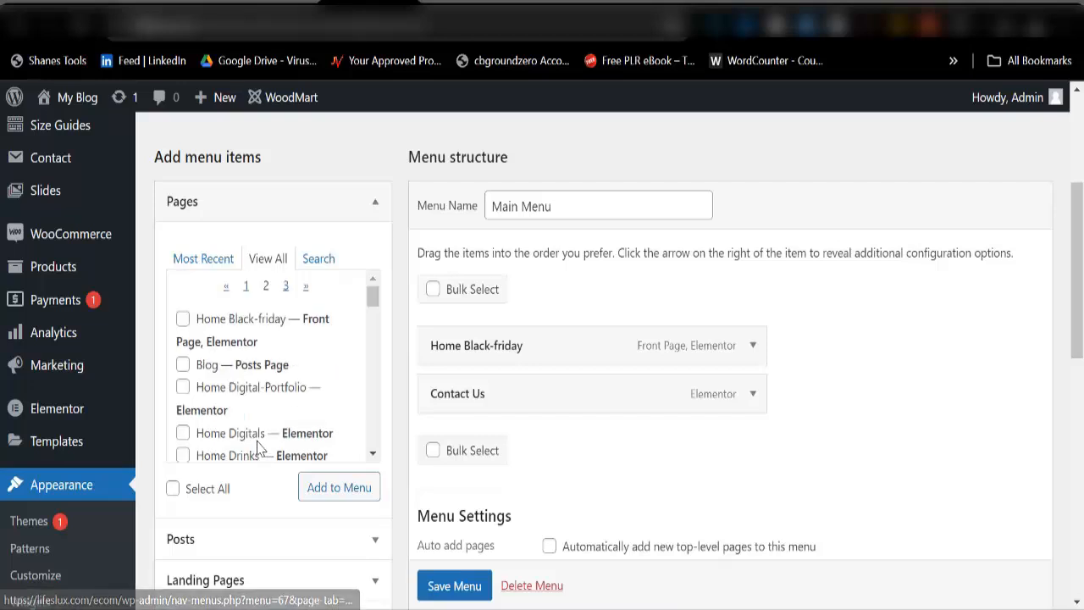
{"action": "scroll", "coordinate": [246, 383], "scroll_direction": "down", "scroll_amount": 10}
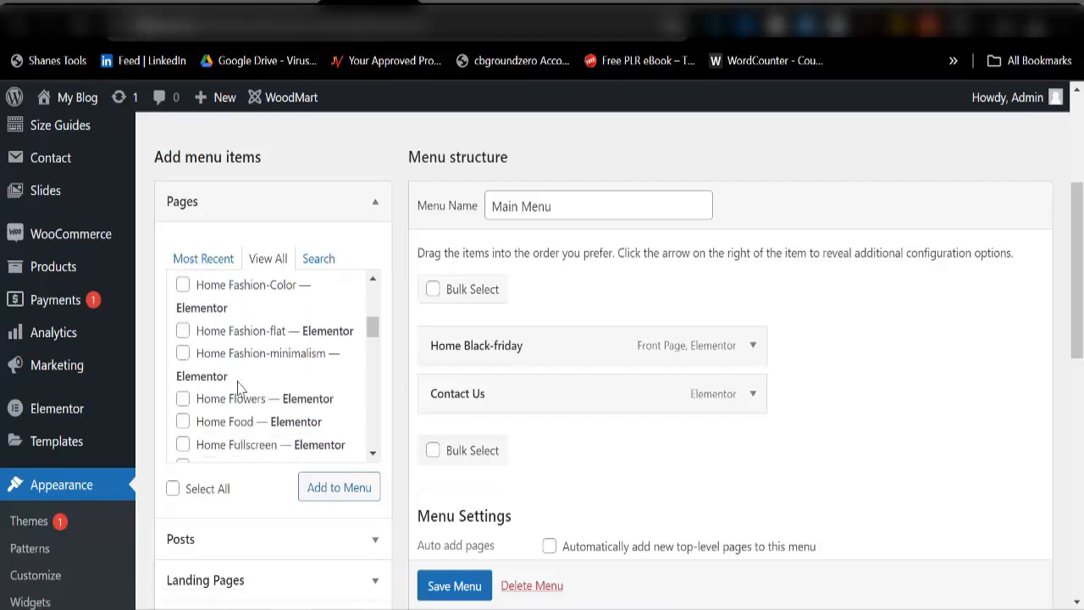
{"action": "scroll", "coordinate": [241, 385], "scroll_direction": "down", "scroll_amount": 10}
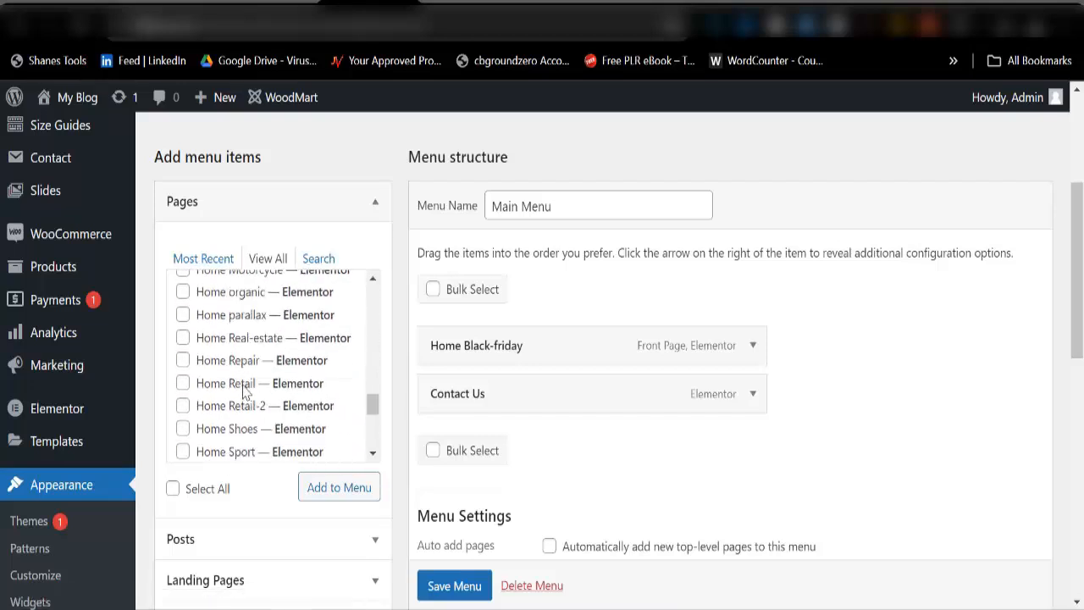
{"action": "scroll", "coordinate": [251, 383], "scroll_direction": "down", "scroll_amount": 6}
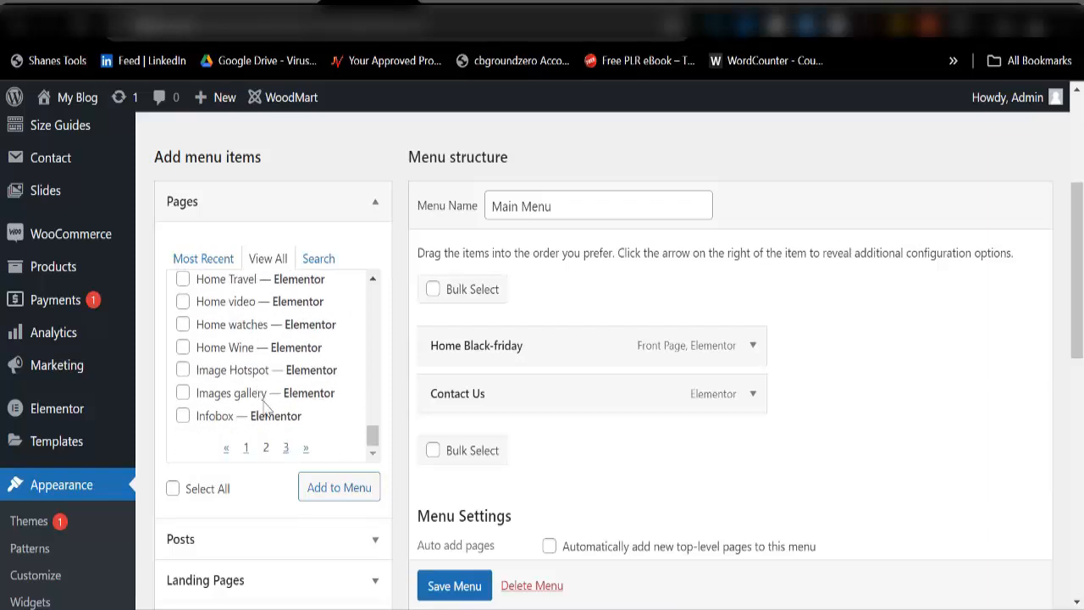
{"action": "left_click", "coordinate": [286, 449]}
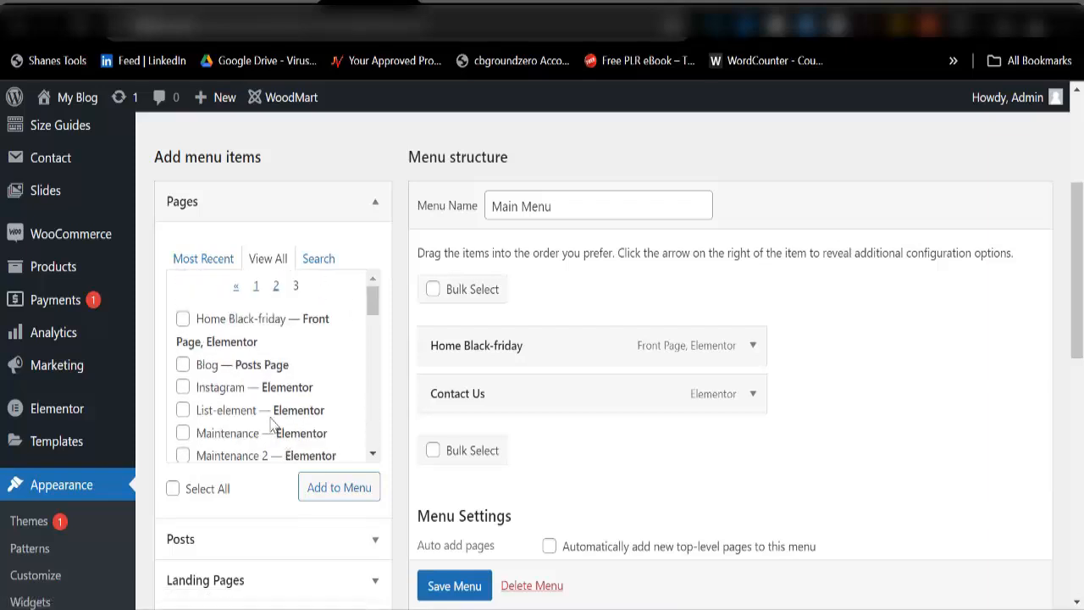
{"action": "scroll", "coordinate": [244, 370], "scroll_direction": "down", "scroll_amount": 5}
{"action": "scroll", "coordinate": [244, 370], "scroll_direction": "down", "scroll_amount": 5}
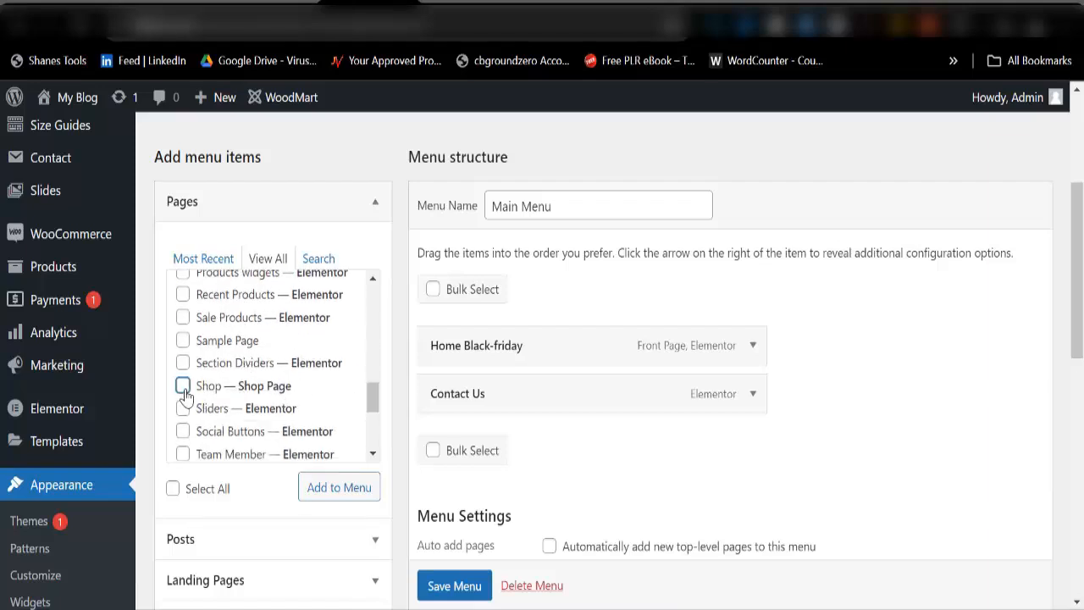
{"action": "left_click", "coordinate": [314, 487]}
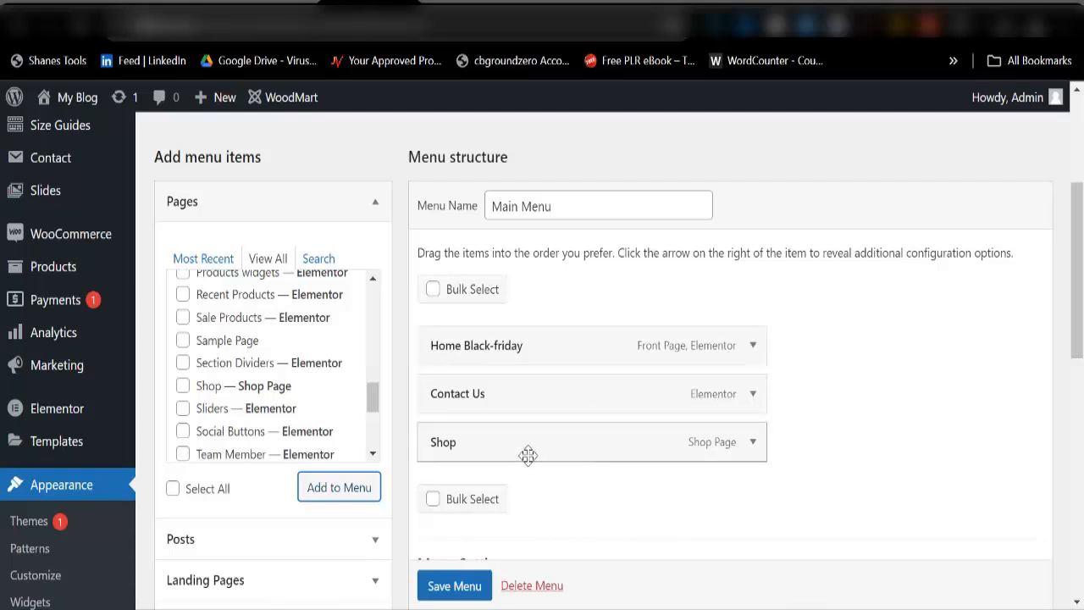
Step: Move Shop above Contact Us in the Main Menu
{"action": "left_click_drag", "start_coordinate": [528, 452], "coordinate": [484, 405]}
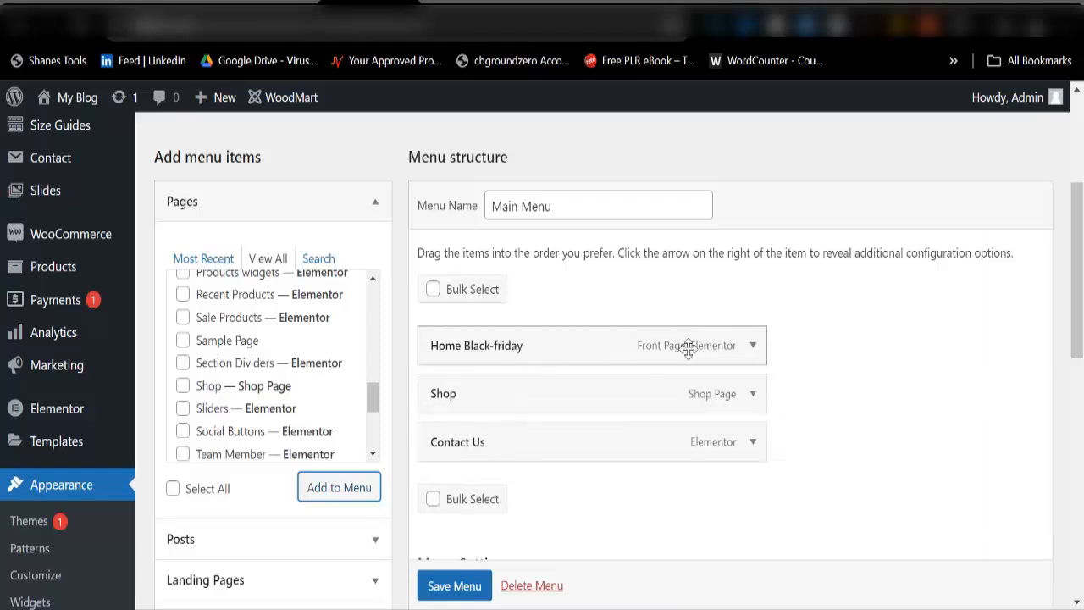
{"action": "left_click", "coordinate": [752, 349]}
{"action": "left_click", "coordinate": [753, 349]}
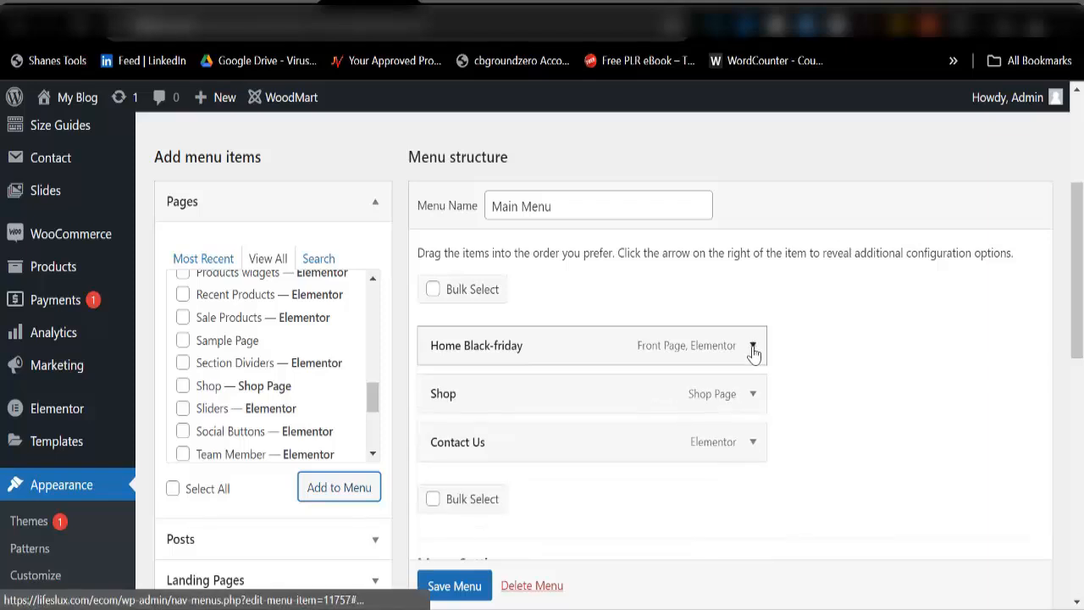
{"action": "left_click", "coordinate": [753, 349]}
Step: Delete 'Black-friday' from the first item's navigation label so it reads 'Home', then save the menu
{"action": "left_click", "coordinate": [753, 349]}
{"action": "left_click", "coordinate": [753, 349]}
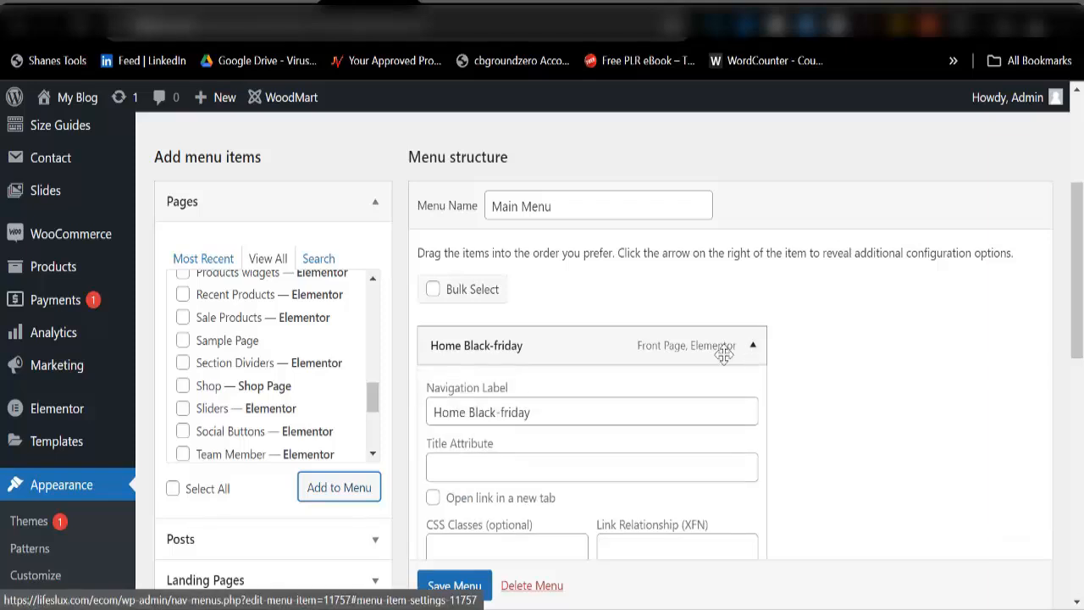
{"action": "left_click_drag", "start_coordinate": [469, 417], "coordinate": [604, 391]}
{"action": "key", "text": "BackSpace"}
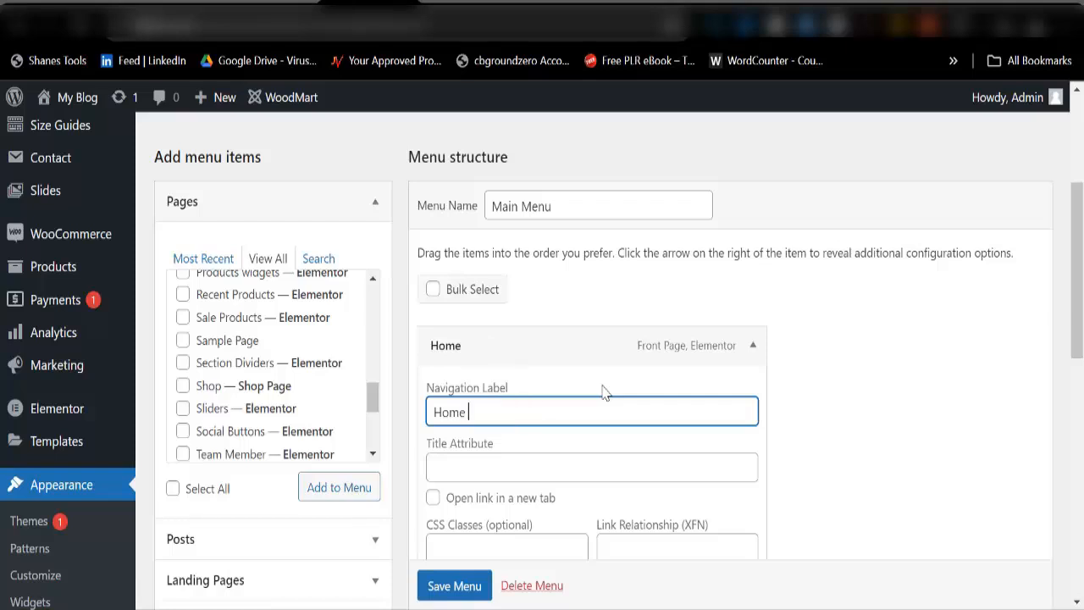
{"action": "left_click", "coordinate": [753, 349]}
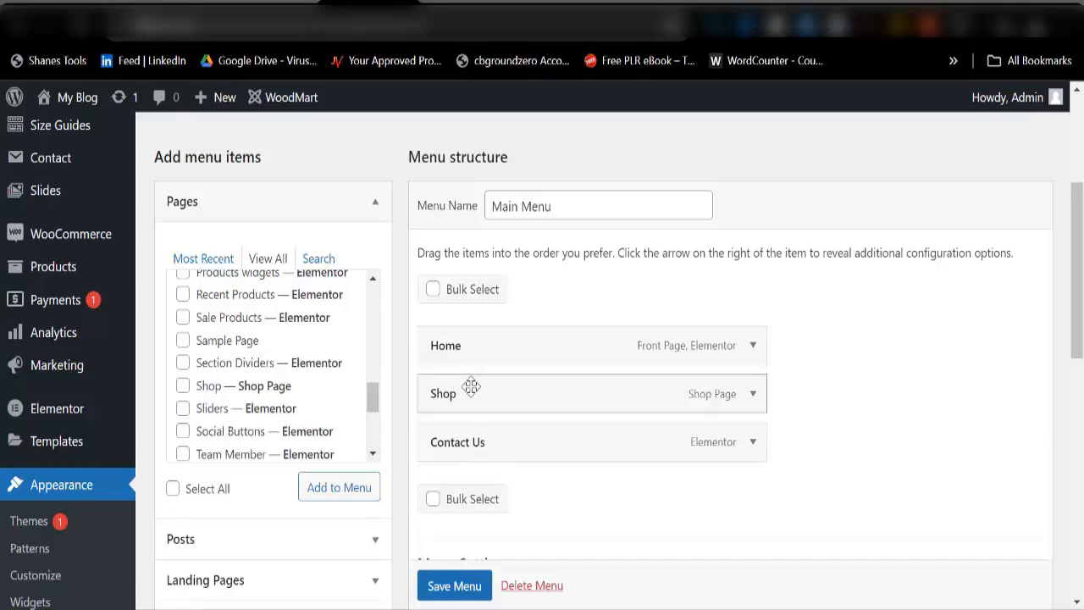
{"action": "scroll", "coordinate": [453, 576], "scroll_direction": "down", "scroll_amount": 1}
{"action": "left_click", "coordinate": [454, 584]}
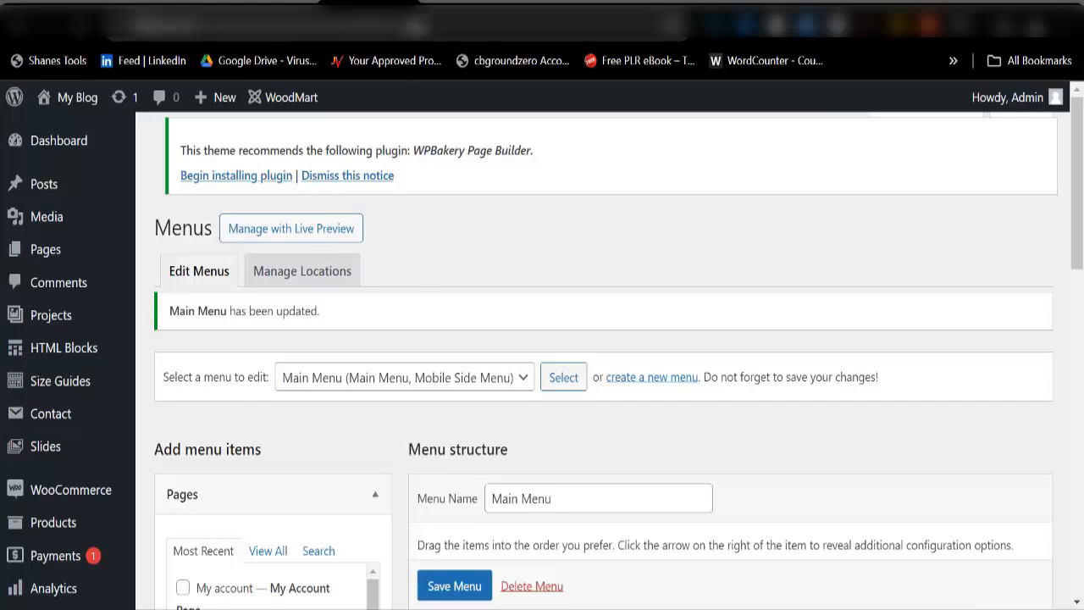
{"action": "left_click", "coordinate": [450, 2]}
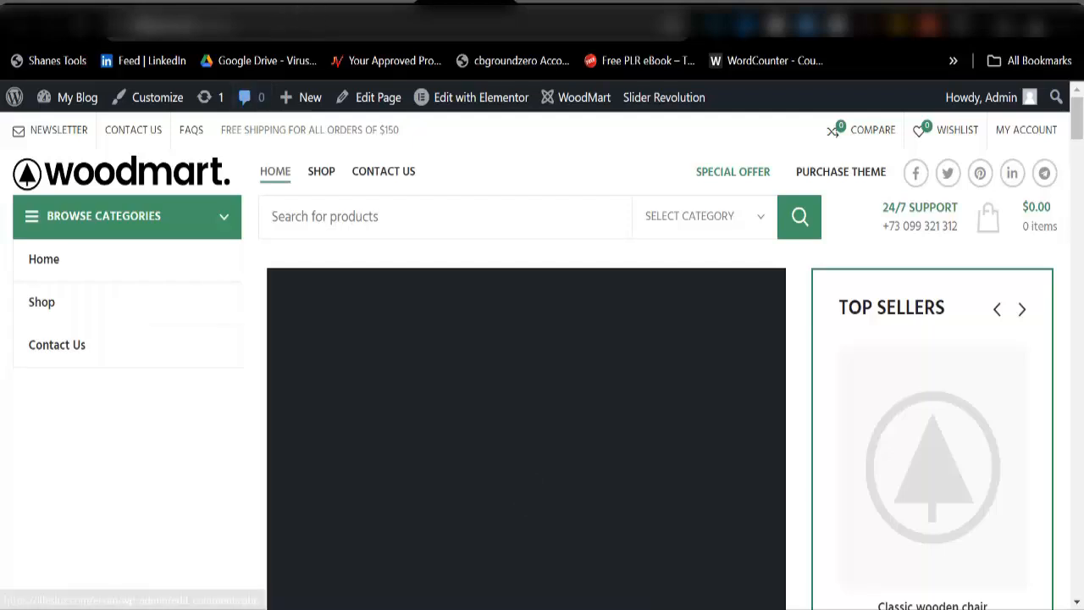
{"action": "left_click", "coordinate": [363, 3]}
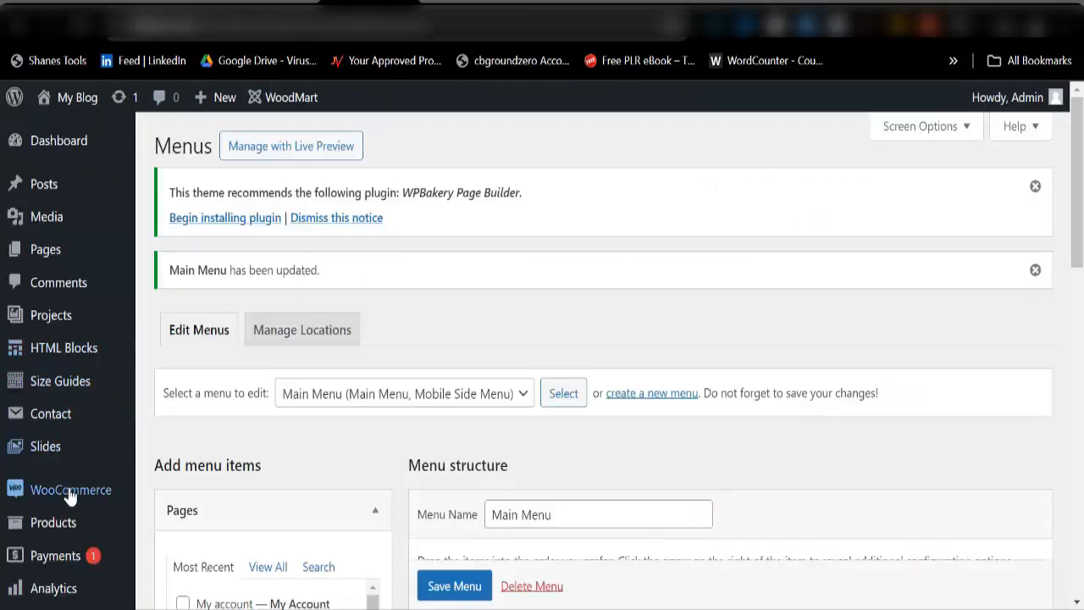
Step: Open the Products > Categories page in a new browser tab
{"action": "mouse_move", "coordinate": [118, 525]}
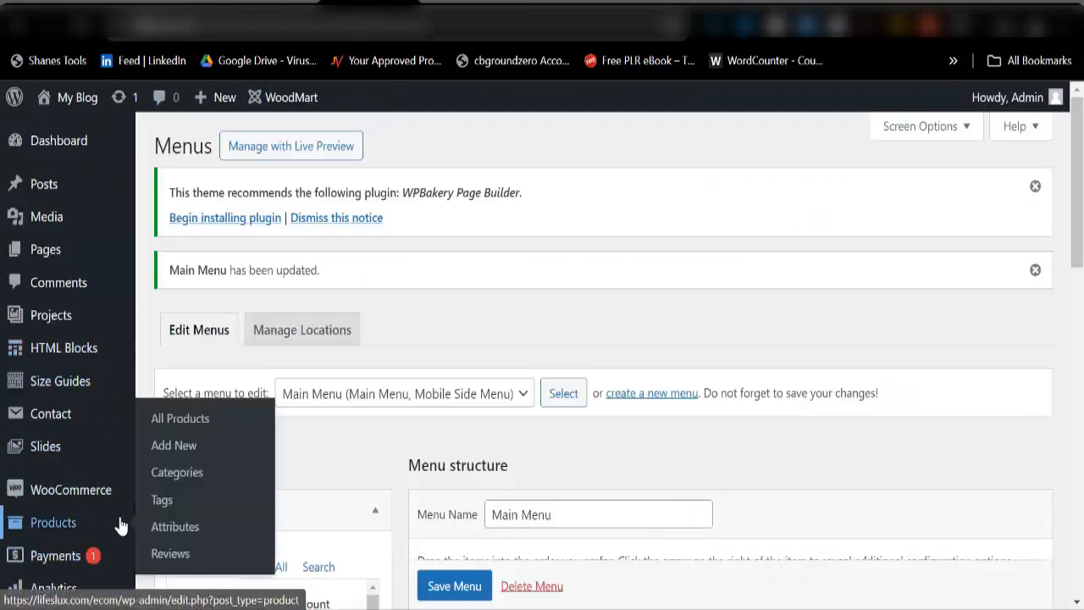
{"action": "right_click", "coordinate": [161, 482]}
{"action": "left_click", "coordinate": [305, 219]}
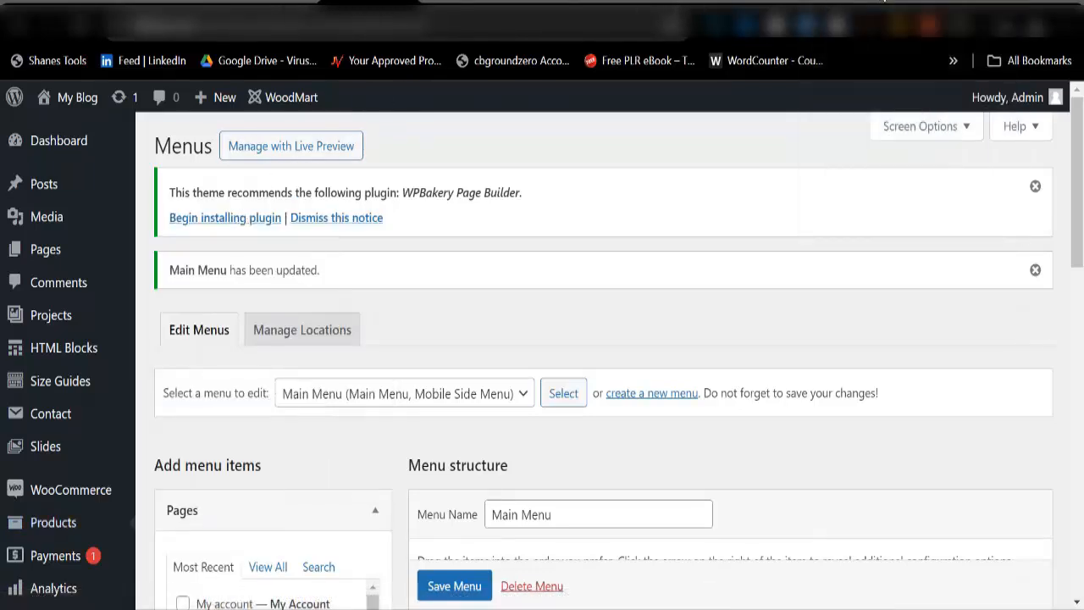
{"action": "left_click", "coordinate": [570, 4]}
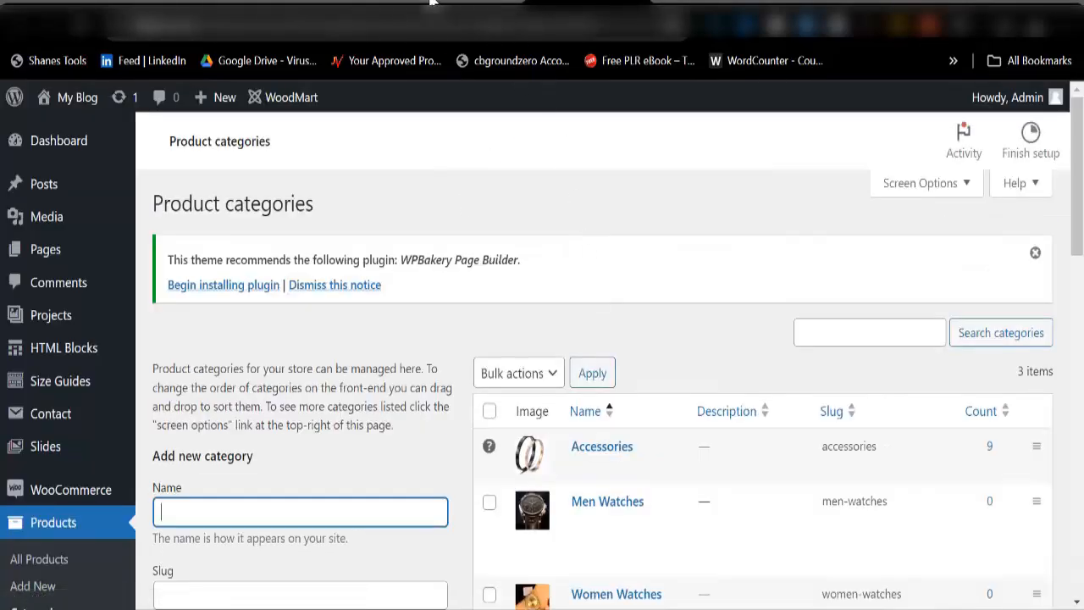
{"action": "left_click", "coordinate": [674, 12]}
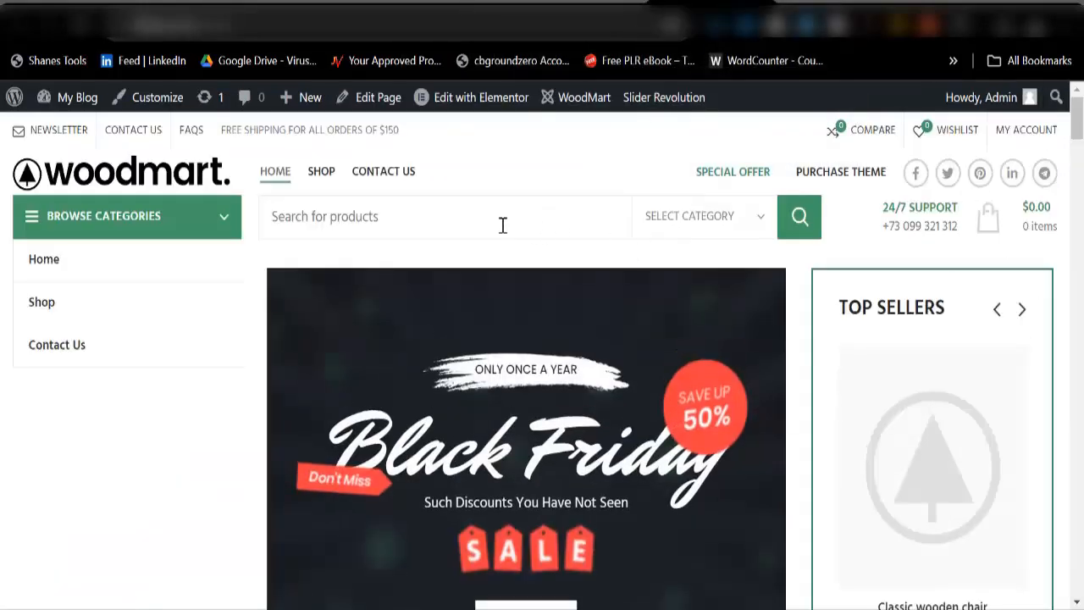
{"action": "left_click", "coordinate": [466, 17]}
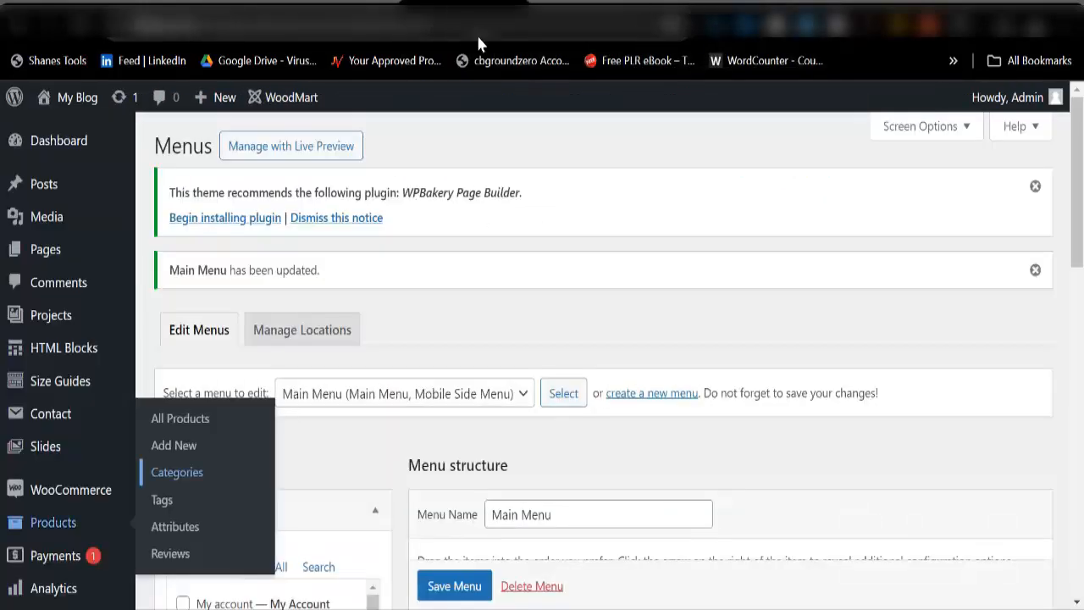
Step: Bring up the link options for the Accessories category's View link in the Product categories list
{"action": "scroll", "coordinate": [511, 438], "scroll_direction": "down", "scroll_amount": 2}
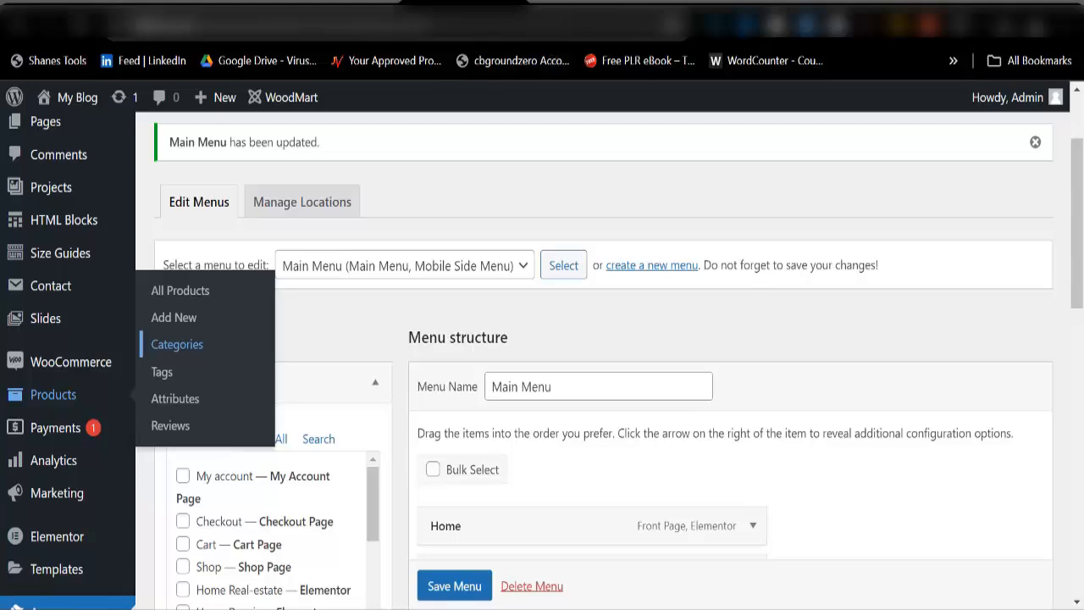
{"action": "left_click", "coordinate": [177, 344]}
{"action": "scroll", "coordinate": [581, 322], "scroll_direction": "down", "scroll_amount": 3}
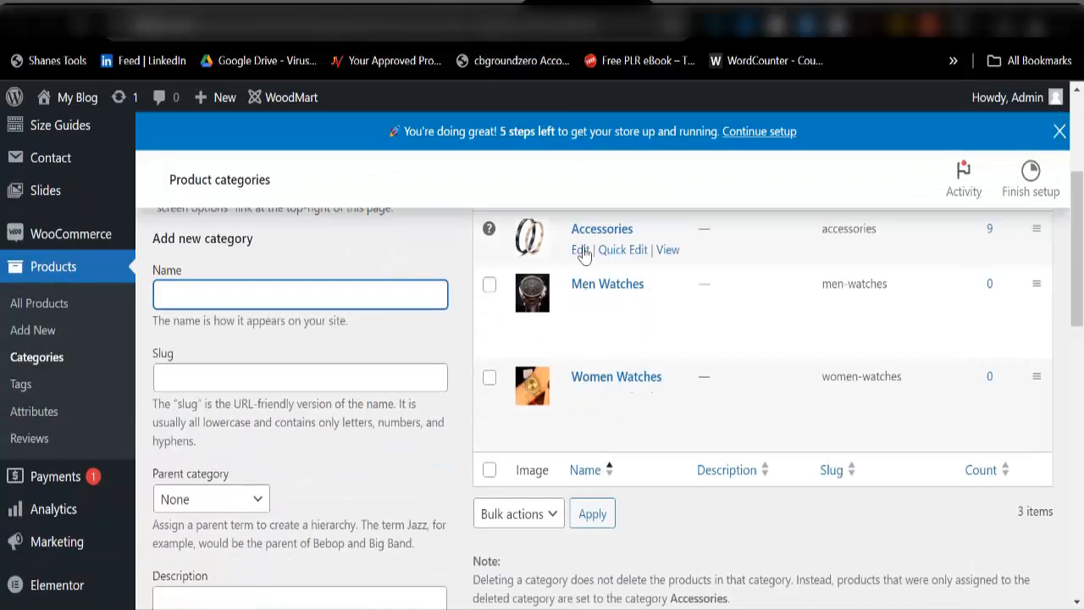
{"action": "right_click", "coordinate": [668, 254]}
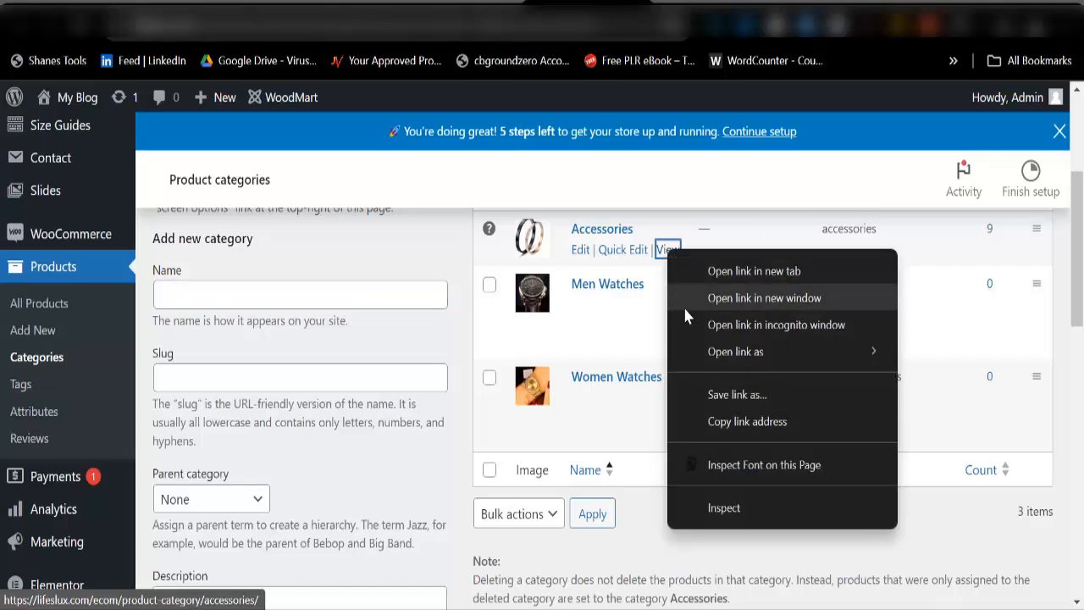
{"action": "left_click", "coordinate": [724, 421]}
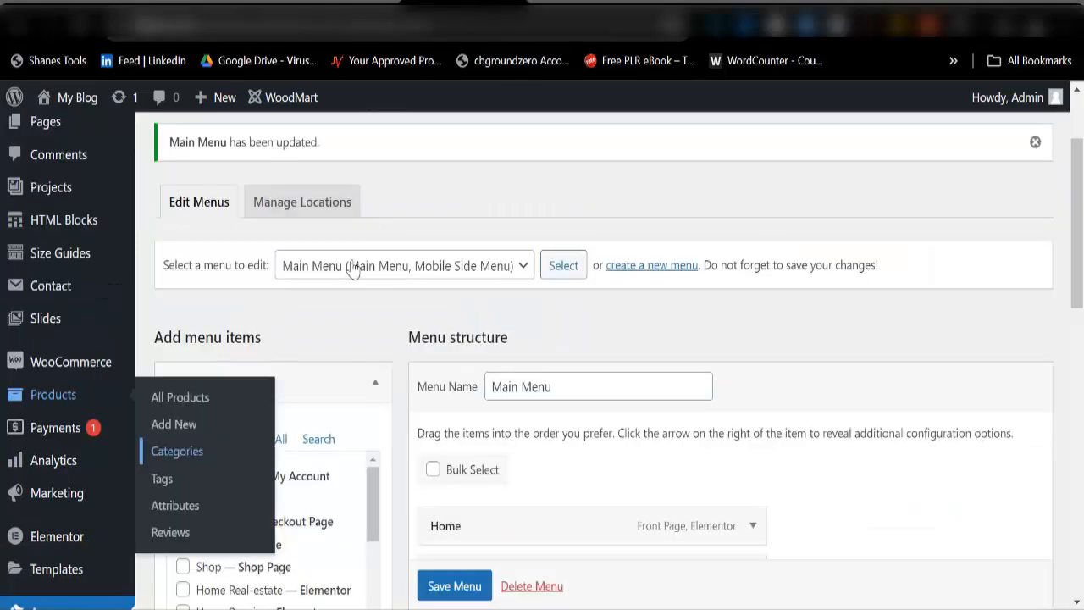
Step: Select all product categories (Accessories, Men Watches, Women Watches) under View All and add them to the Main Menu
{"action": "scroll", "coordinate": [280, 475], "scroll_direction": "down", "scroll_amount": 3}
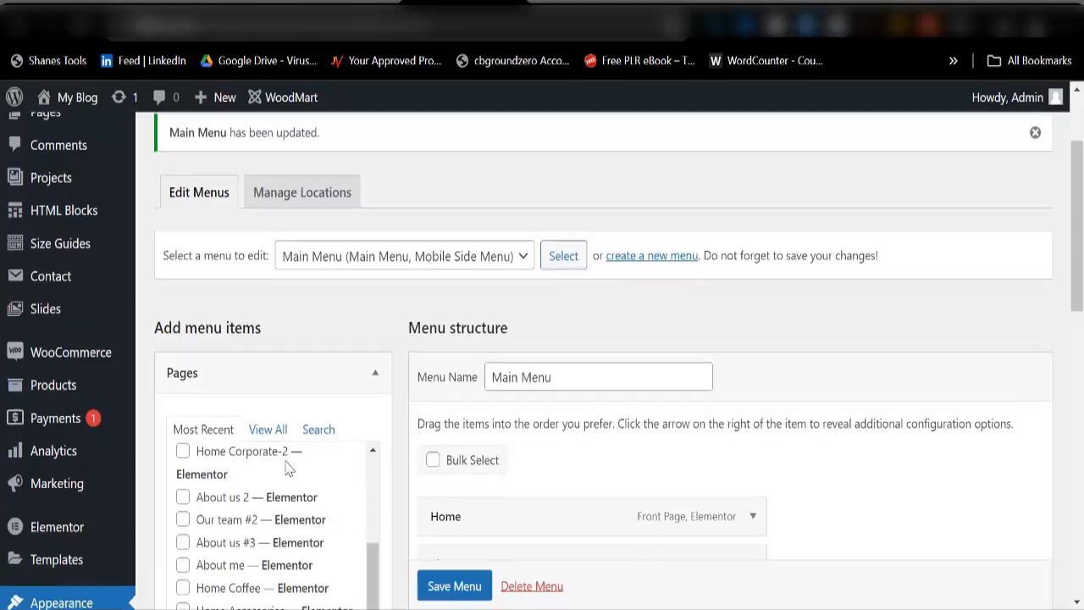
{"action": "scroll", "coordinate": [280, 440], "scroll_direction": "down", "scroll_amount": 3}
{"action": "scroll", "coordinate": [248, 363], "scroll_direction": "down", "scroll_amount": 7}
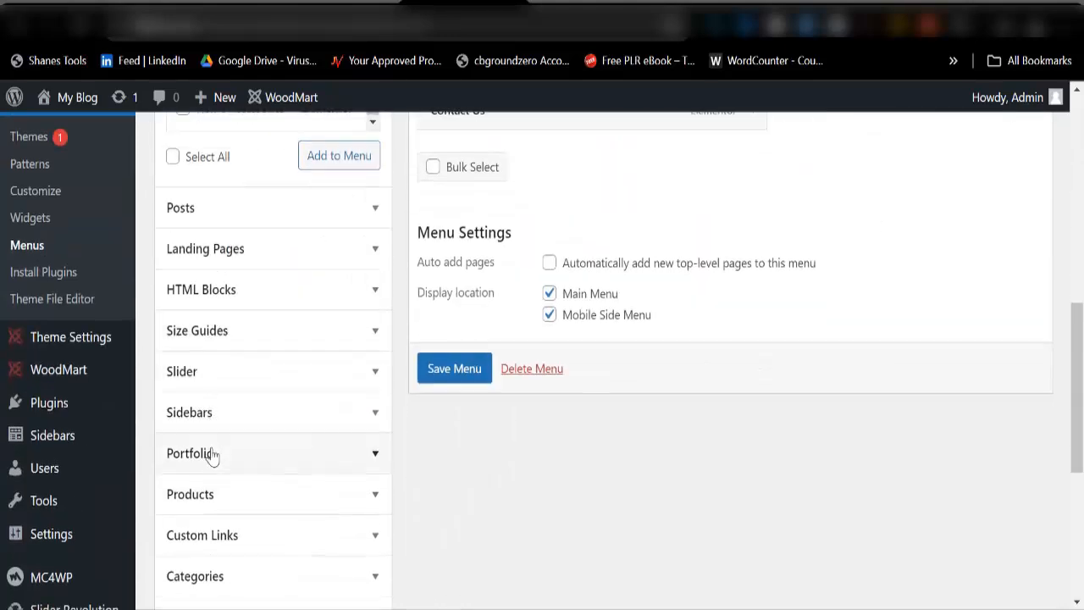
{"action": "scroll", "coordinate": [218, 550], "scroll_direction": "down", "scroll_amount": 2}
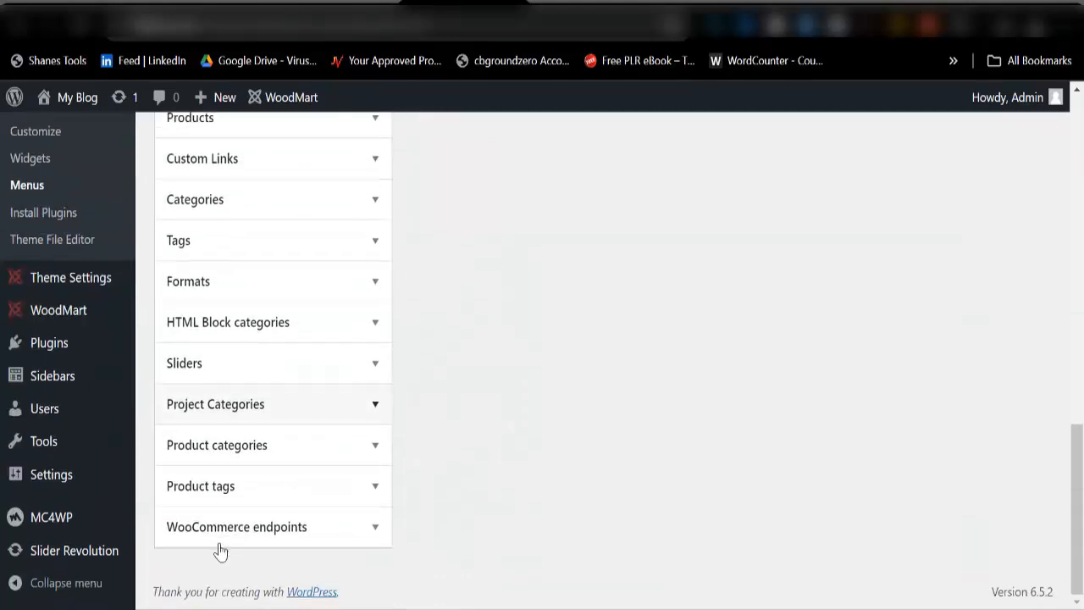
{"action": "left_click", "coordinate": [322, 462]}
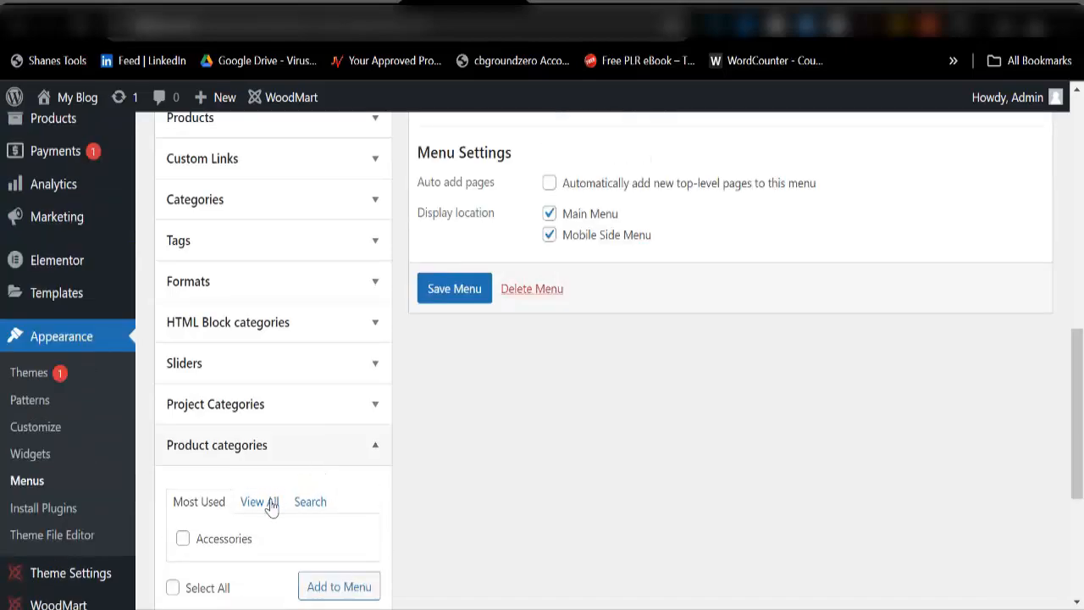
{"action": "left_click", "coordinate": [271, 506]}
{"action": "scroll", "coordinate": [266, 416], "scroll_direction": "down", "scroll_amount": 3}
{"action": "scroll", "coordinate": [267, 396], "scroll_direction": "up", "scroll_amount": 2}
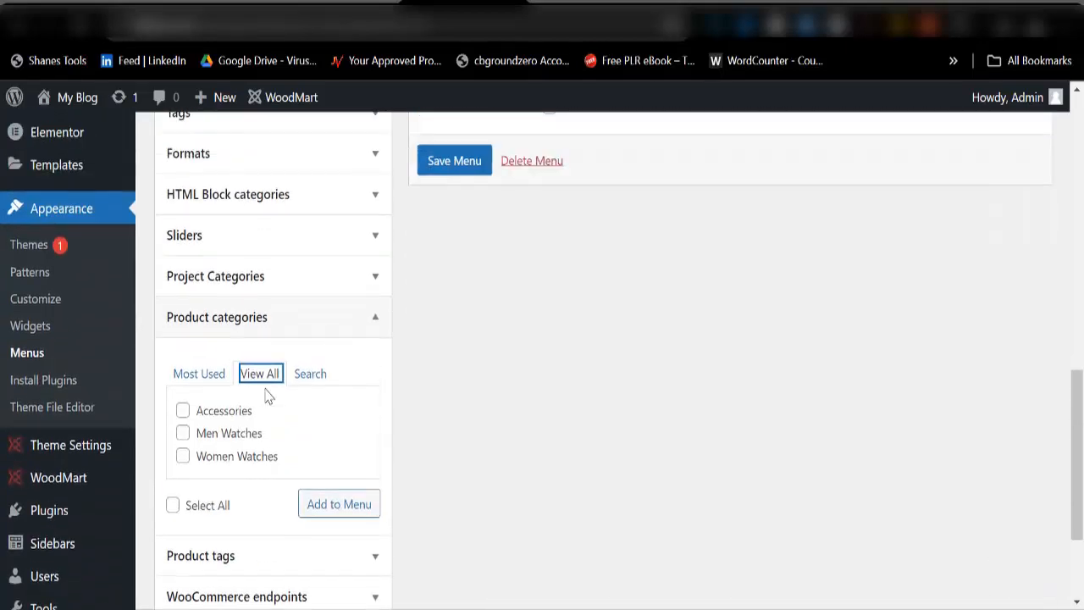
{"action": "scroll", "coordinate": [486, 297], "scroll_direction": "up", "scroll_amount": 3}
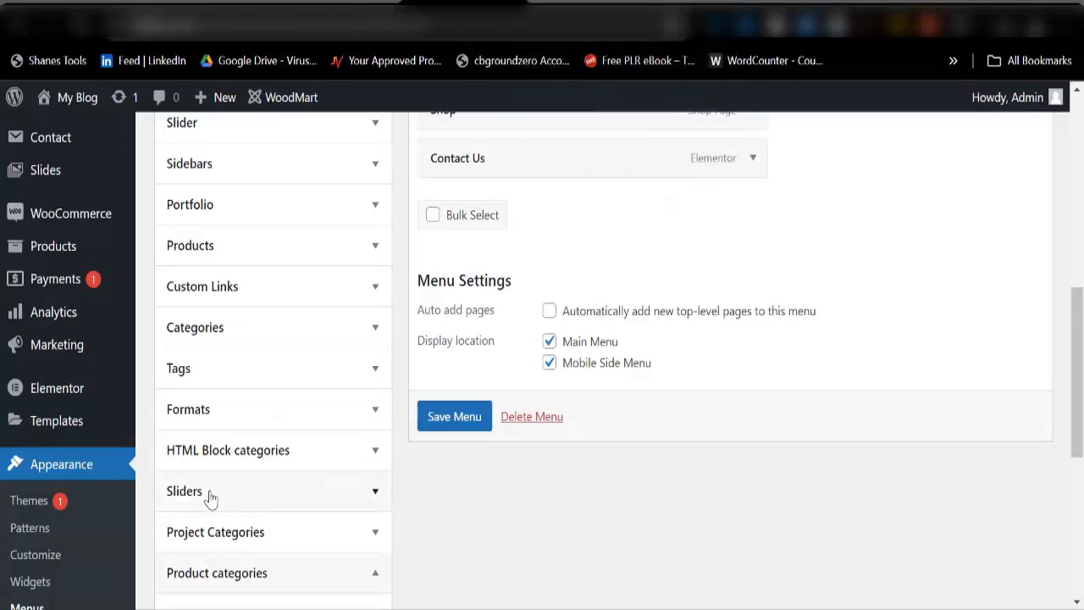
{"action": "scroll", "coordinate": [218, 382], "scroll_direction": "up", "scroll_amount": 5}
{"action": "scroll", "coordinate": [245, 293], "scroll_direction": "down", "scroll_amount": 6}
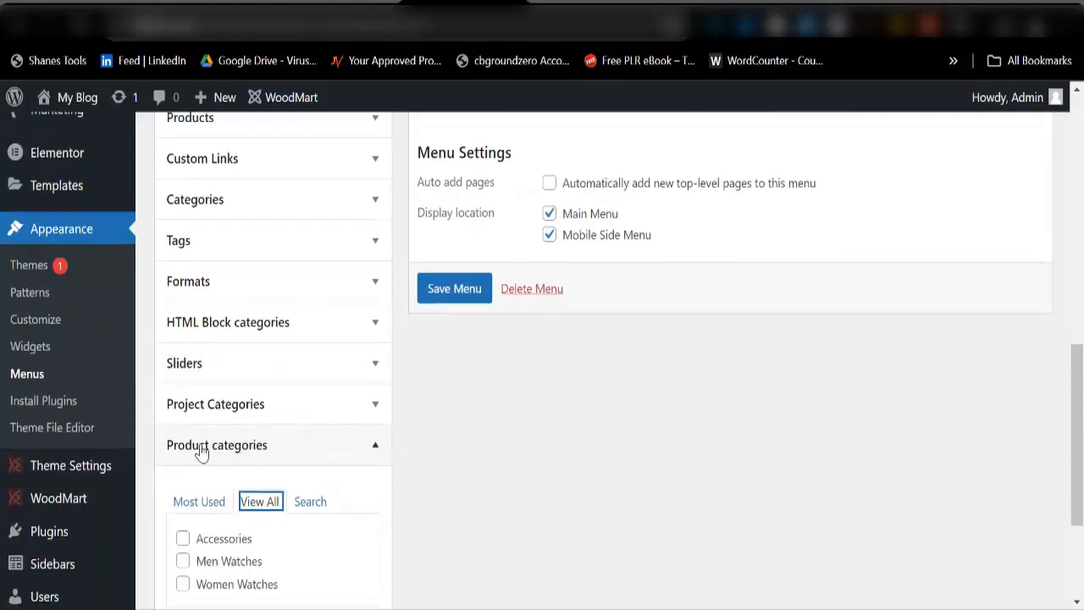
{"action": "scroll", "coordinate": [218, 451], "scroll_direction": "down", "scroll_amount": 3}
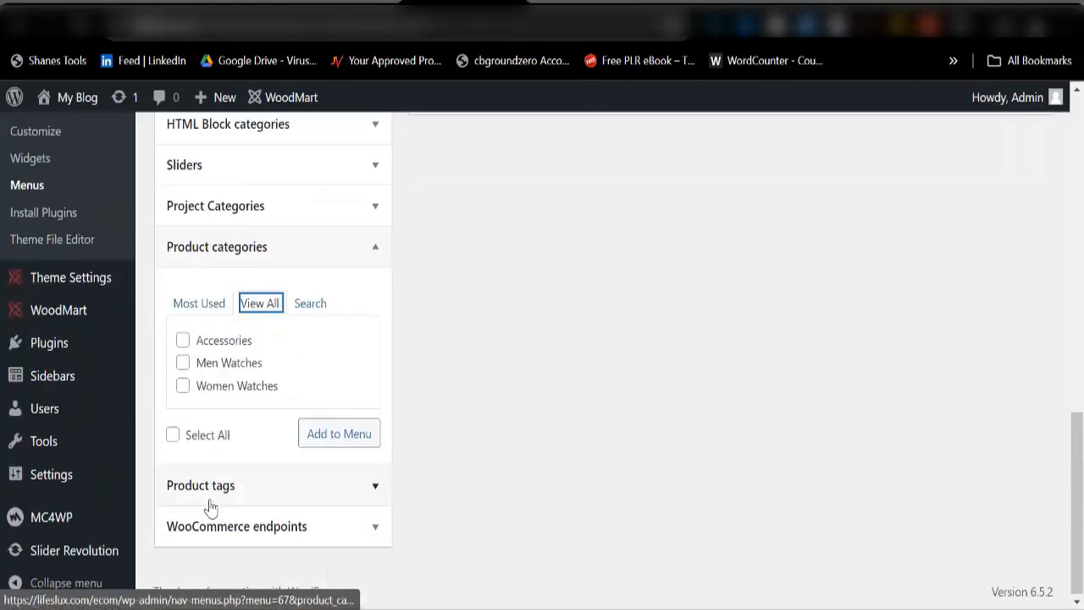
{"action": "left_click", "coordinate": [173, 437]}
{"action": "left_click", "coordinate": [328, 441]}
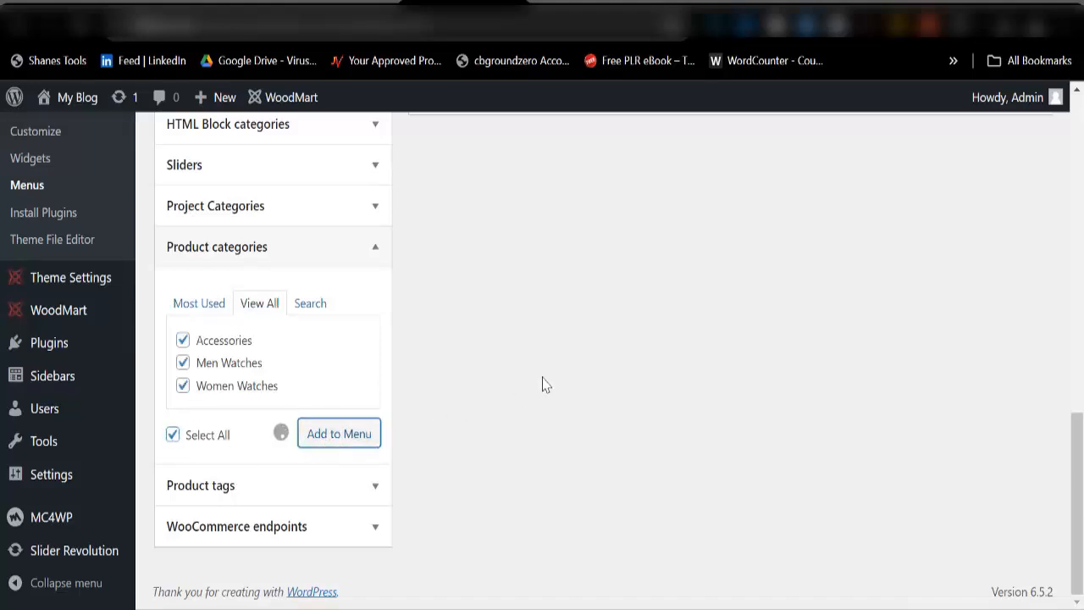
Step: Move Contact Us below Women Watches, save the menu, and reload the storefront to preview it
{"action": "scroll", "coordinate": [544, 382], "scroll_direction": "up", "scroll_amount": 5}
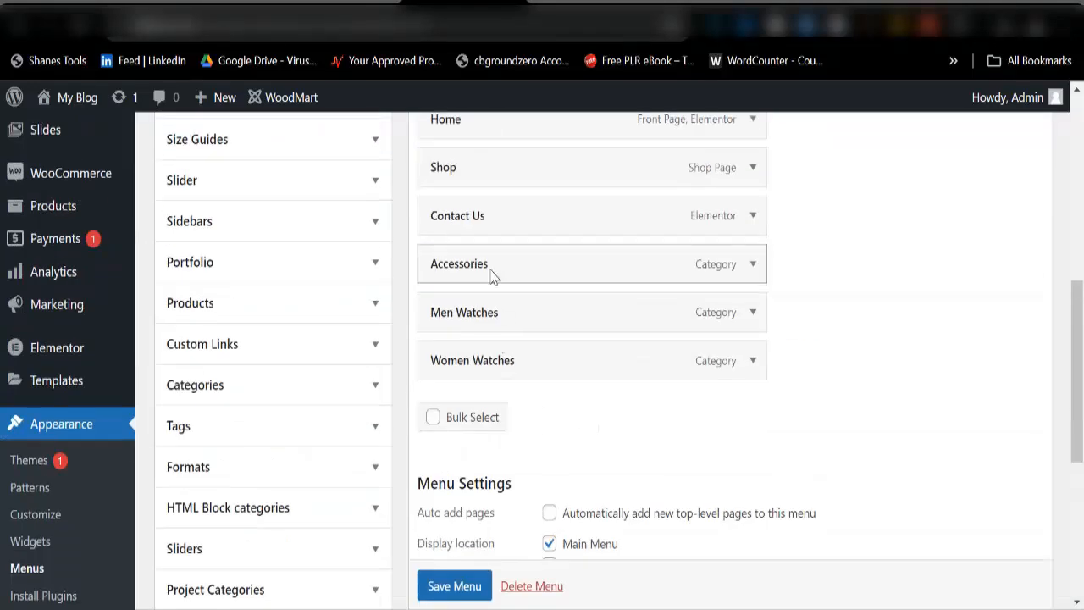
{"action": "left_click_drag", "start_coordinate": [485, 220], "coordinate": [487, 366]}
{"action": "scroll", "coordinate": [461, 580], "scroll_direction": "down", "scroll_amount": 2}
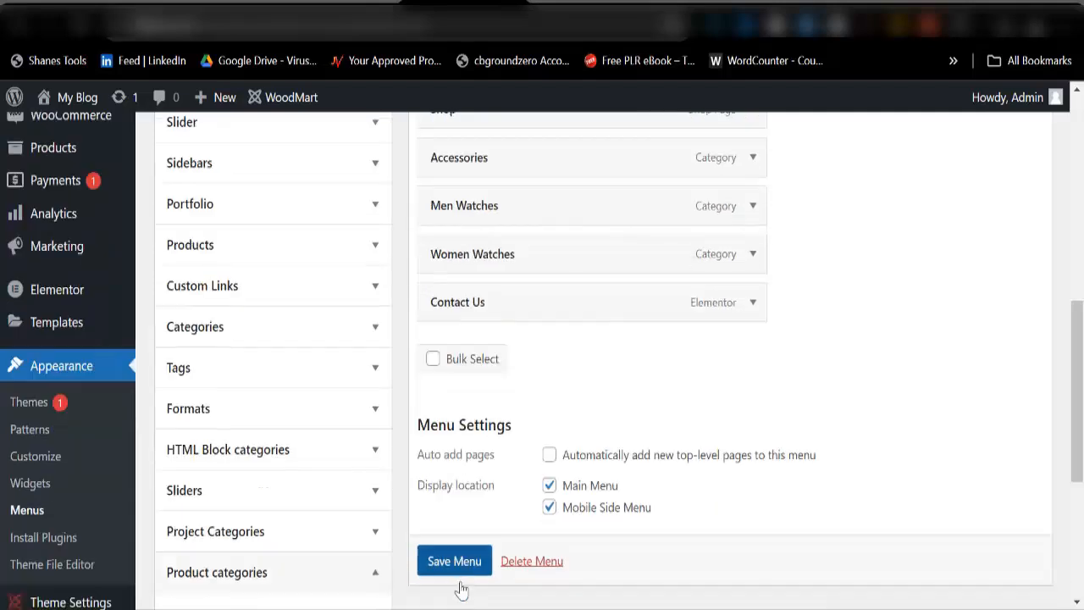
{"action": "left_click", "coordinate": [463, 578]}
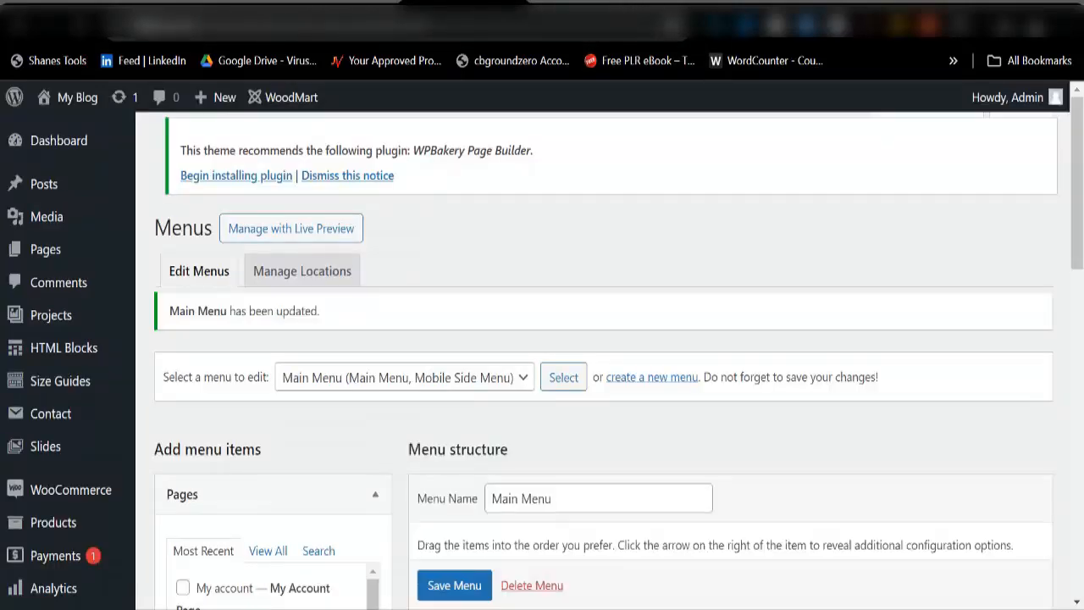
{"action": "left_click", "coordinate": [691, 4]}
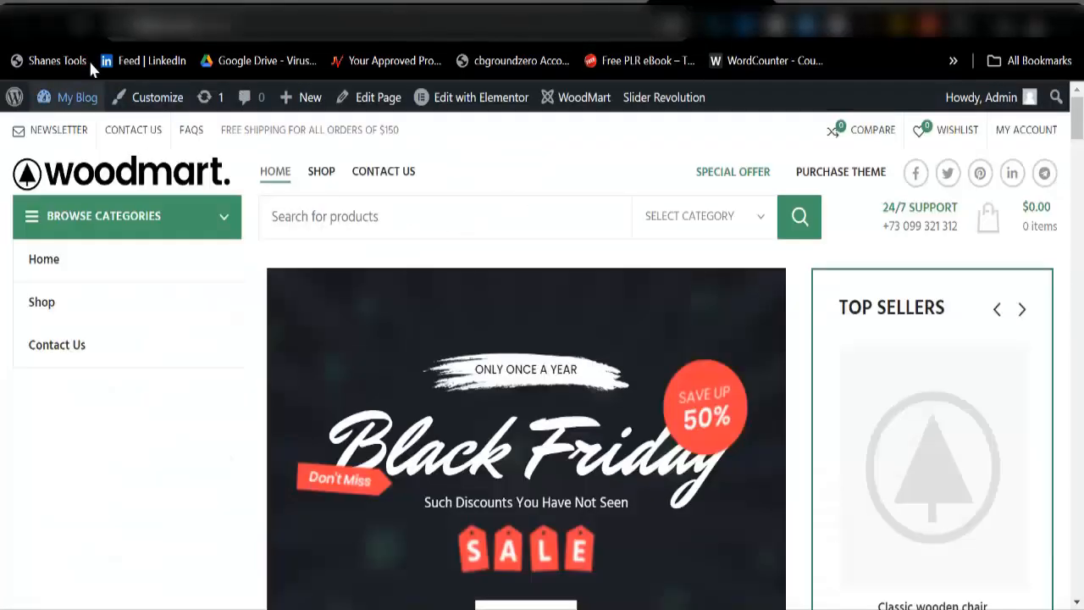
{"action": "key", "text": "F5"}
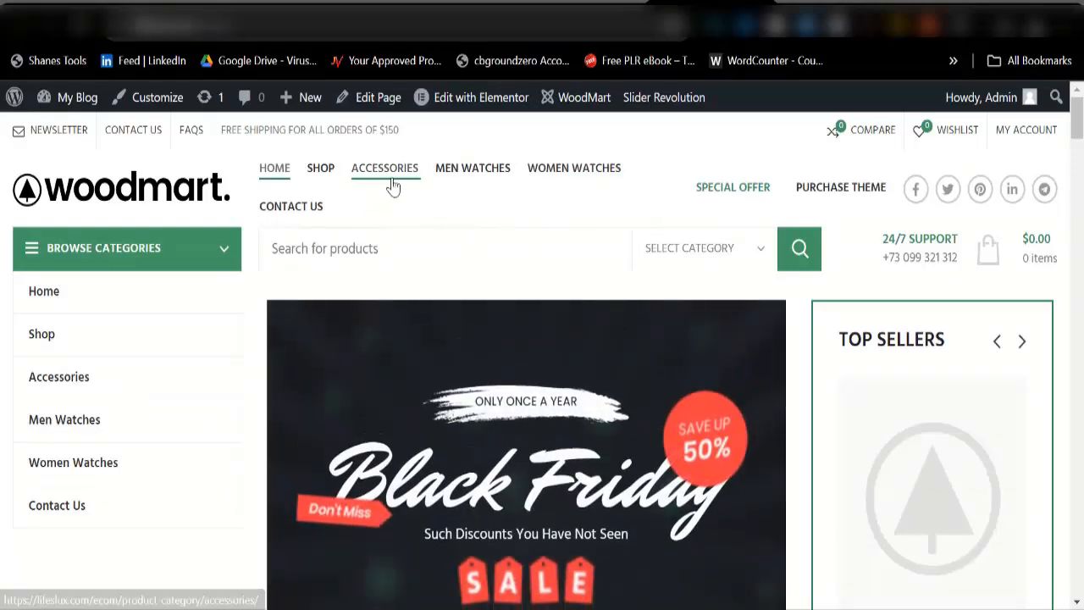
Step: Indent Accessories beneath Shop as a sub-item and save the Main Menu
{"action": "left_click", "coordinate": [432, 17]}
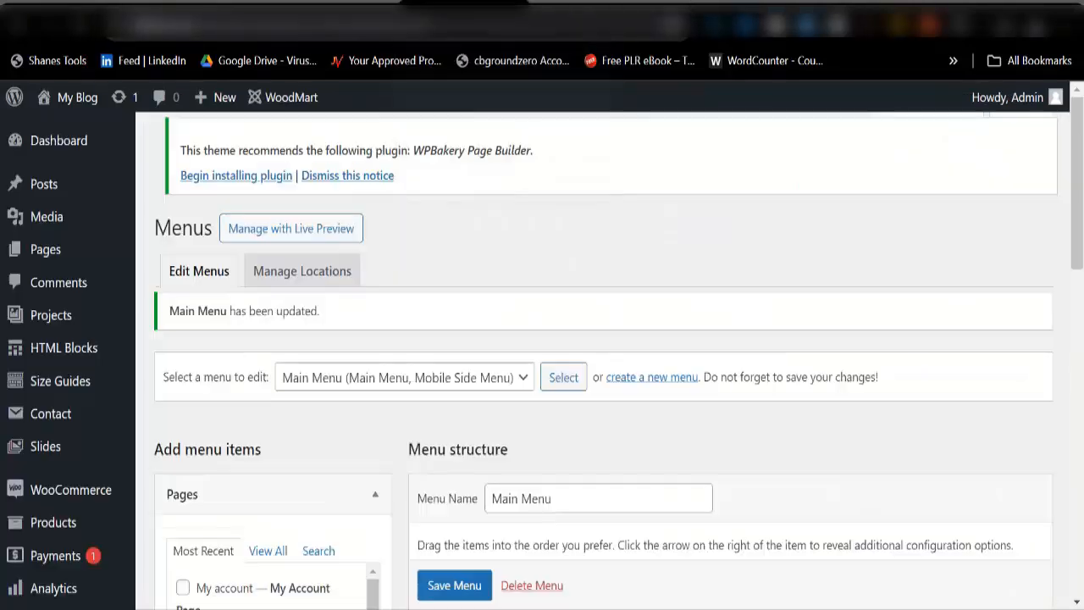
{"action": "scroll", "coordinate": [534, 348], "scroll_direction": "down", "scroll_amount": 5}
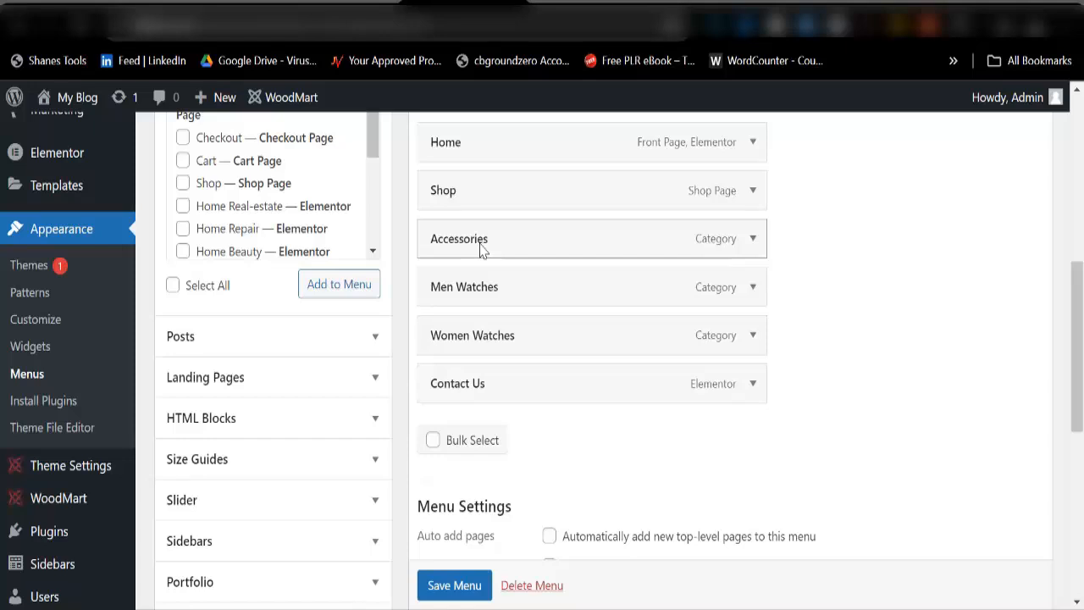
{"action": "left_click_drag", "start_coordinate": [481, 246], "coordinate": [506, 274]}
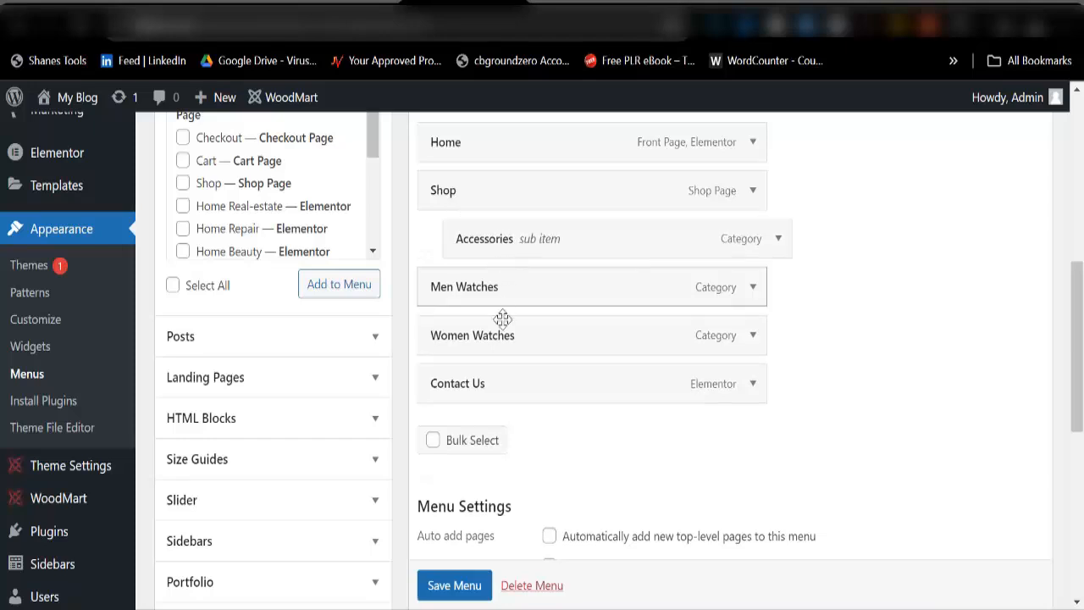
{"action": "scroll", "coordinate": [470, 580], "scroll_direction": "down", "scroll_amount": 1}
{"action": "left_click", "coordinate": [460, 589]}
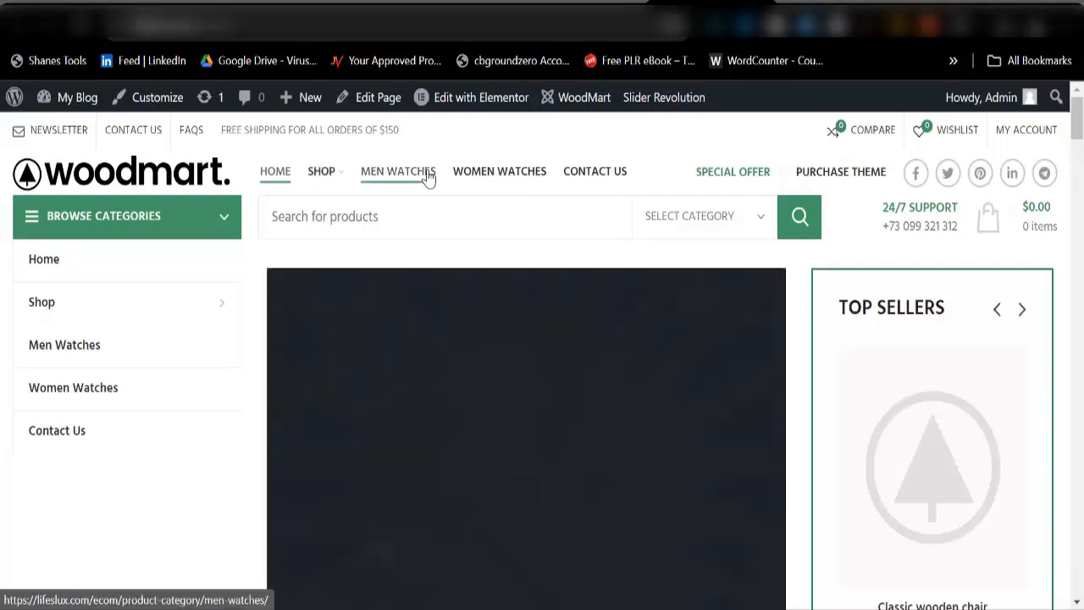
Step: Confirm the storefront's Shop dropdown lists Accessories, then return to the admin Menus page
{"action": "mouse_move", "coordinate": [325, 174]}
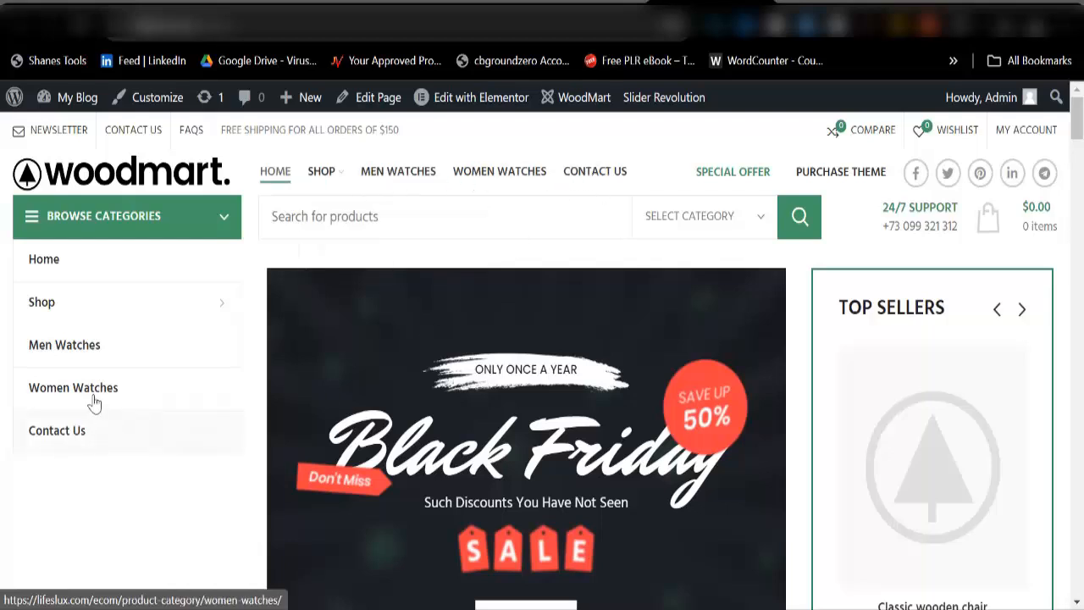
{"action": "mouse_move", "coordinate": [83, 310]}
{"action": "scroll", "coordinate": [346, 418], "scroll_direction": "down", "scroll_amount": 3}
{"action": "scroll", "coordinate": [382, 265], "scroll_direction": "up", "scroll_amount": 1}
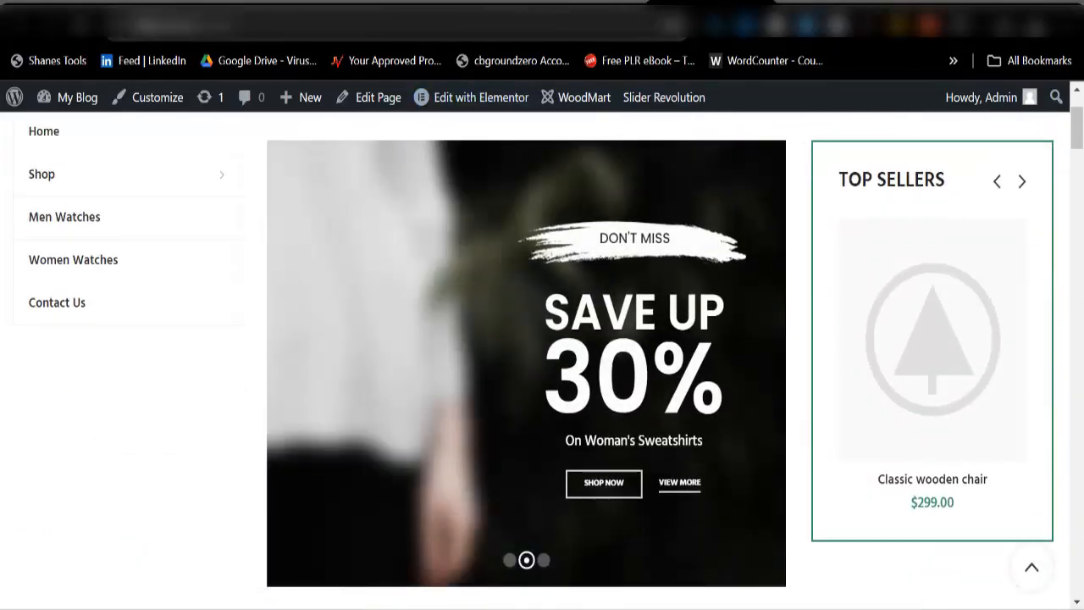
{"action": "left_click", "coordinate": [474, 21]}
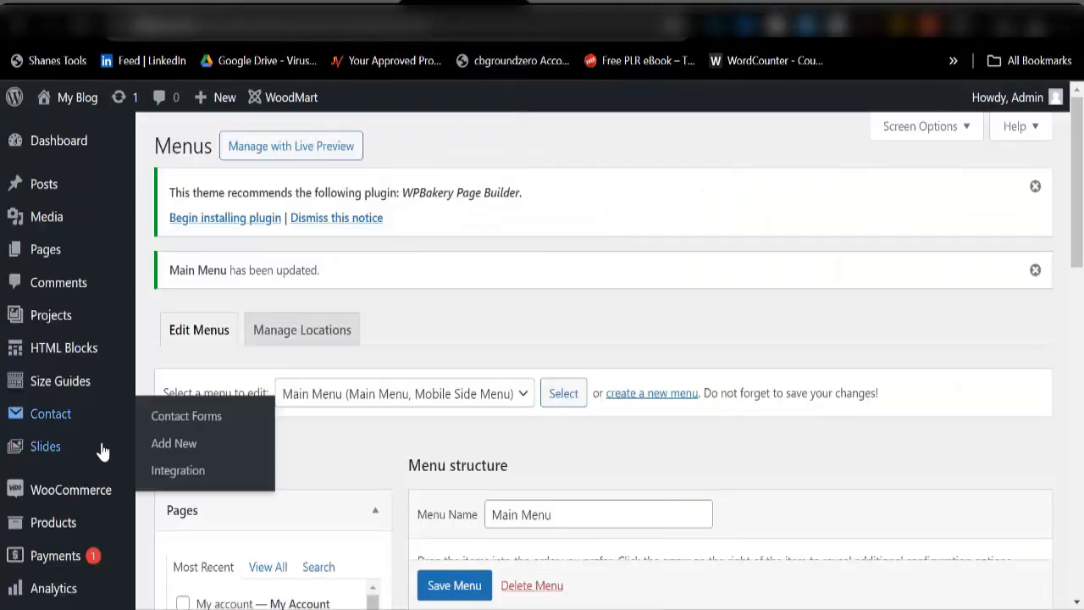
{"action": "mouse_move", "coordinate": [66, 496]}
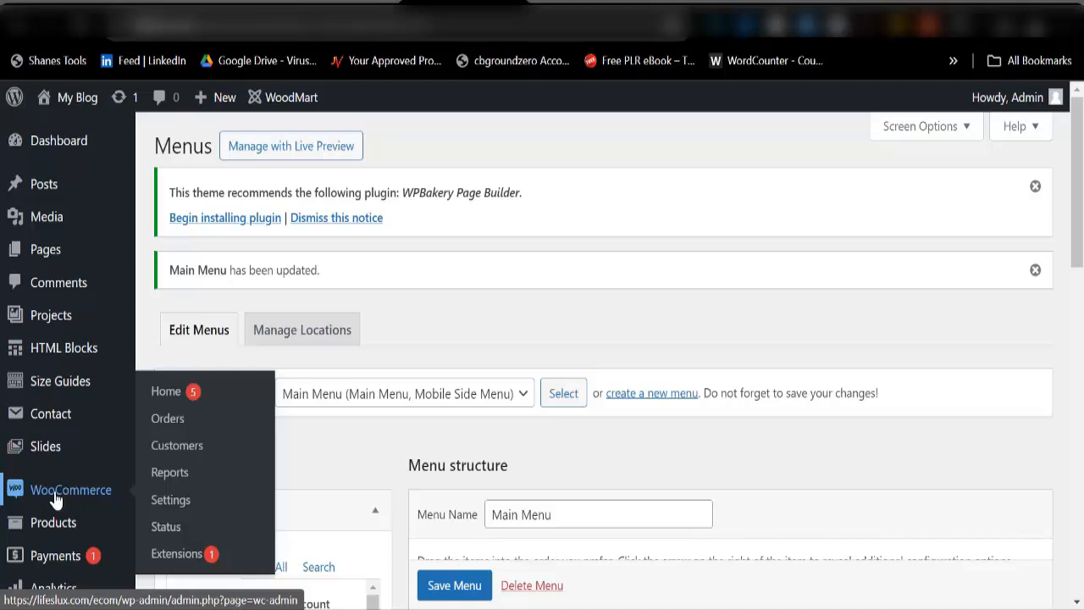
Step: Go to WooCommerce Settings, leaving the Menus page despite the browser's 'Leave site?' warning
{"action": "left_click", "coordinate": [167, 511]}
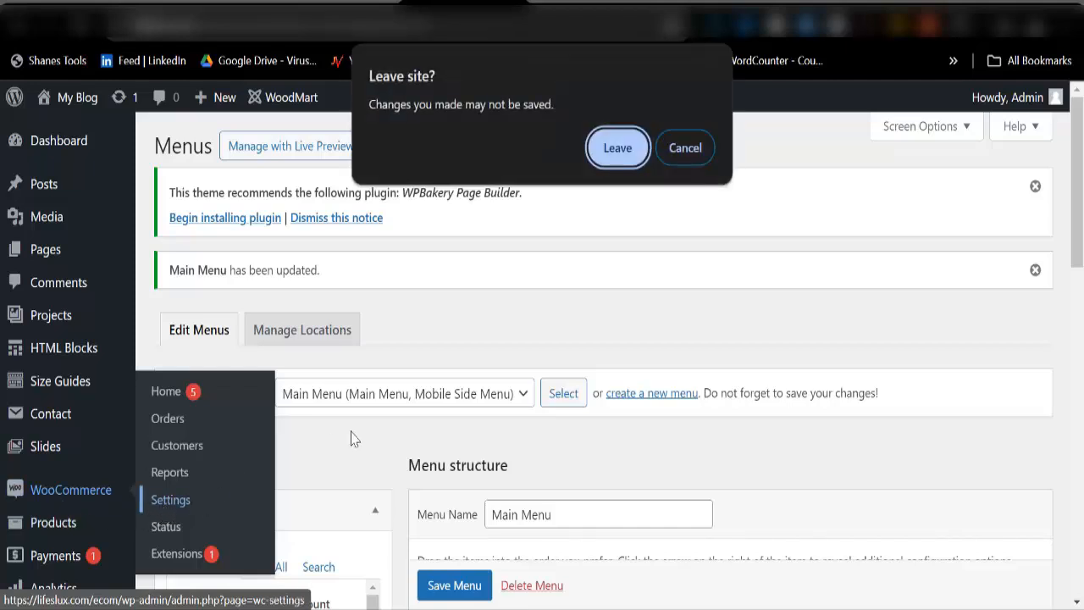
{"action": "left_click", "coordinate": [604, 163]}
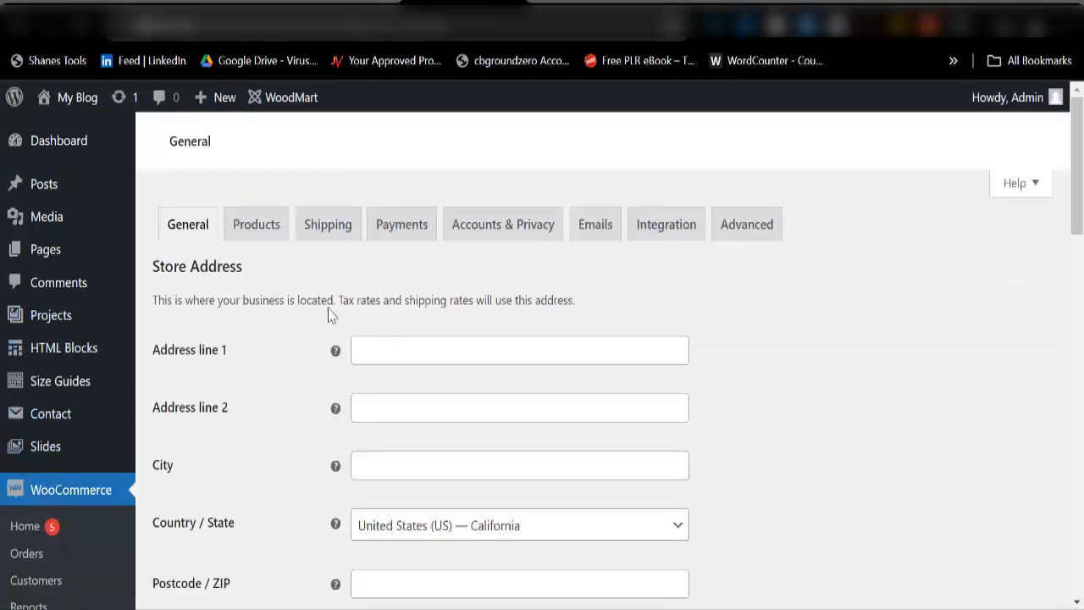
Step: Autofill the store's Address line 1 from a saved Chrome address
{"action": "left_click", "coordinate": [404, 349]}
{"action": "left_click", "coordinate": [547, 325]}
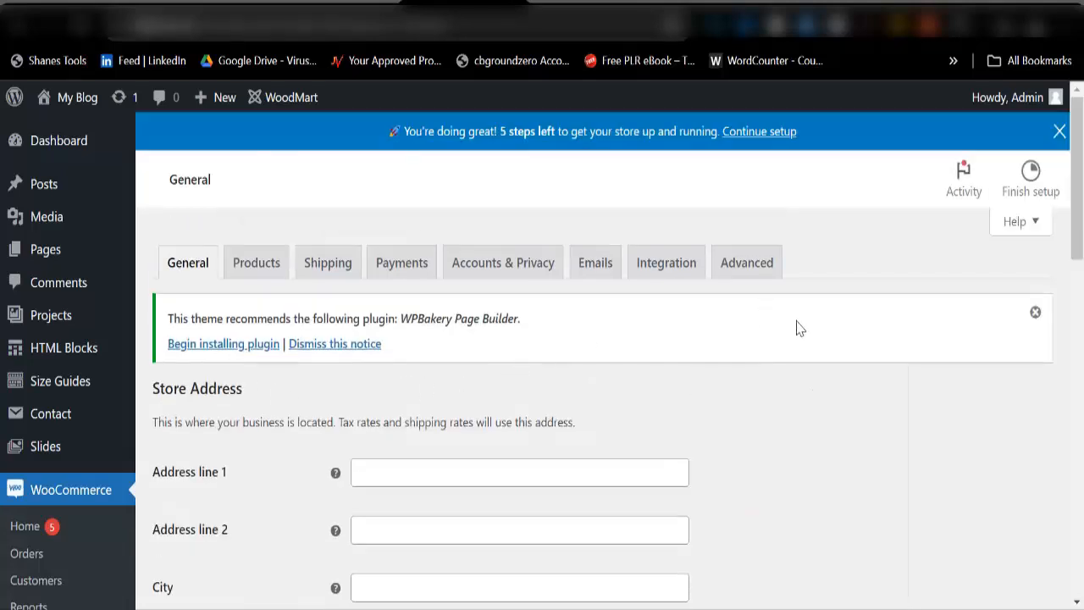
{"action": "left_click", "coordinate": [584, 464]}
{"action": "left_click", "coordinate": [735, 412]}
{"action": "left_click", "coordinate": [652, 475]}
{"action": "left_click", "coordinate": [507, 512]}
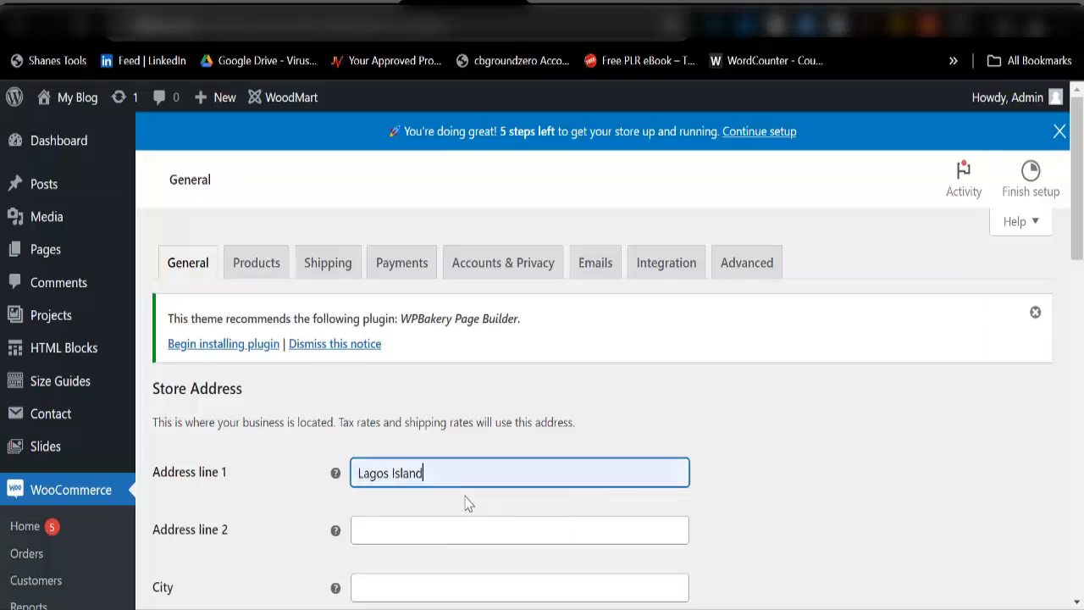
Step: Set Country / State to Nigeria — Lagos
{"action": "scroll", "coordinate": [441, 513], "scroll_direction": "down", "scroll_amount": 3}
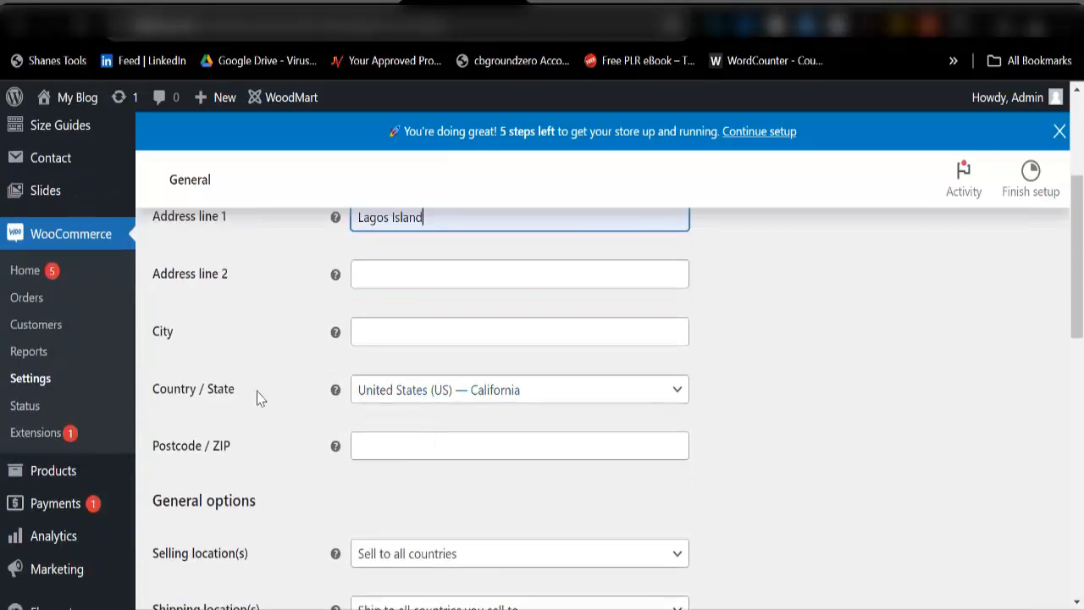
{"action": "left_click", "coordinate": [442, 397]}
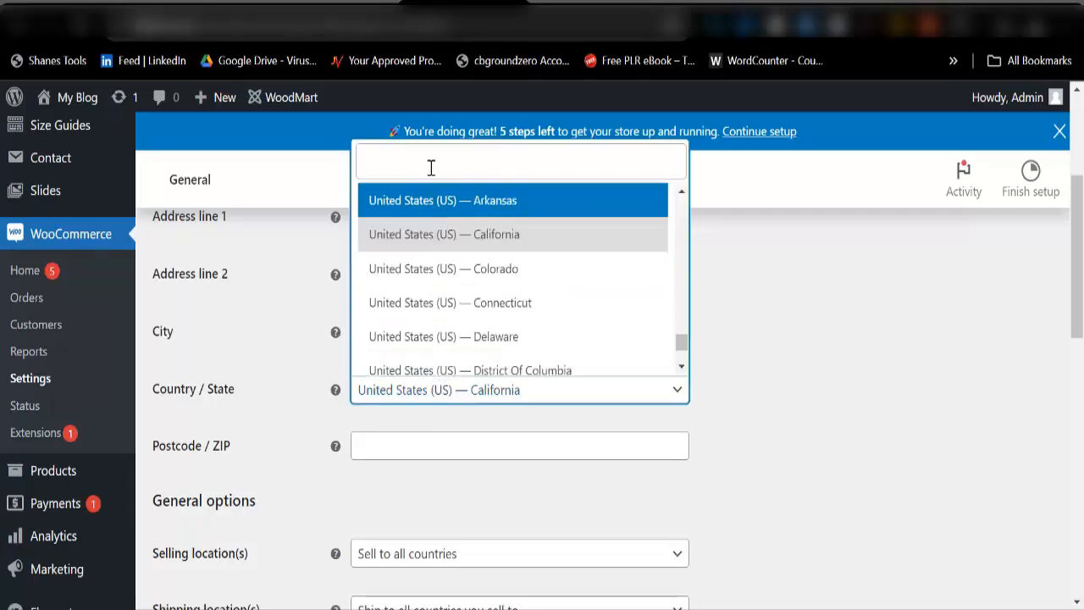
{"action": "left_click", "coordinate": [431, 168]}
{"action": "type", "text": "nif"}
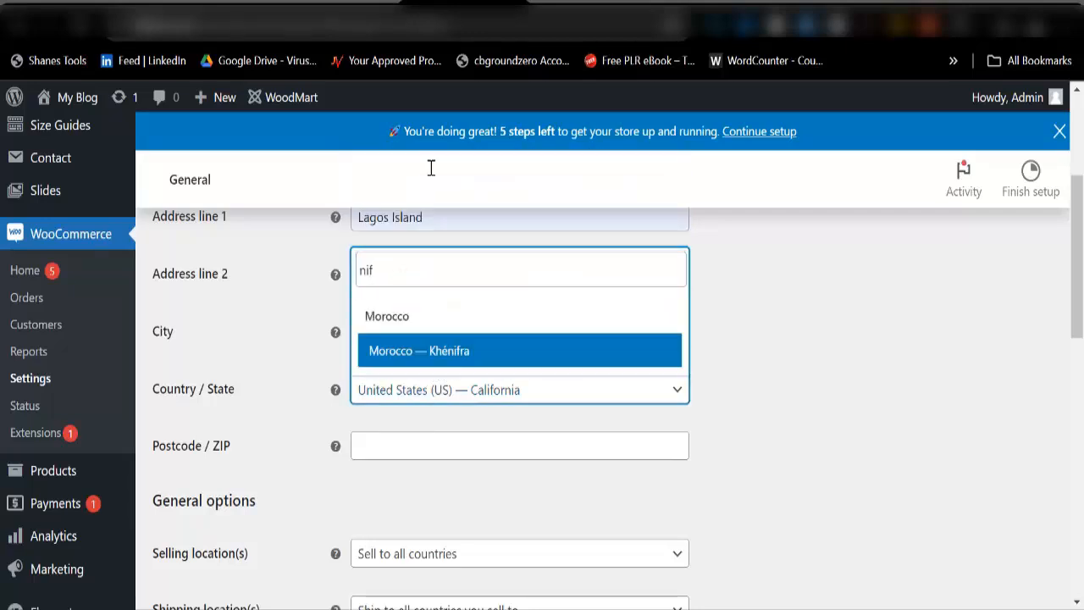
{"action": "key", "text": "BackSpace"}
{"action": "type", "text": "geria"}
{"action": "scroll", "coordinate": [455, 288], "scroll_direction": "down", "scroll_amount": 5}
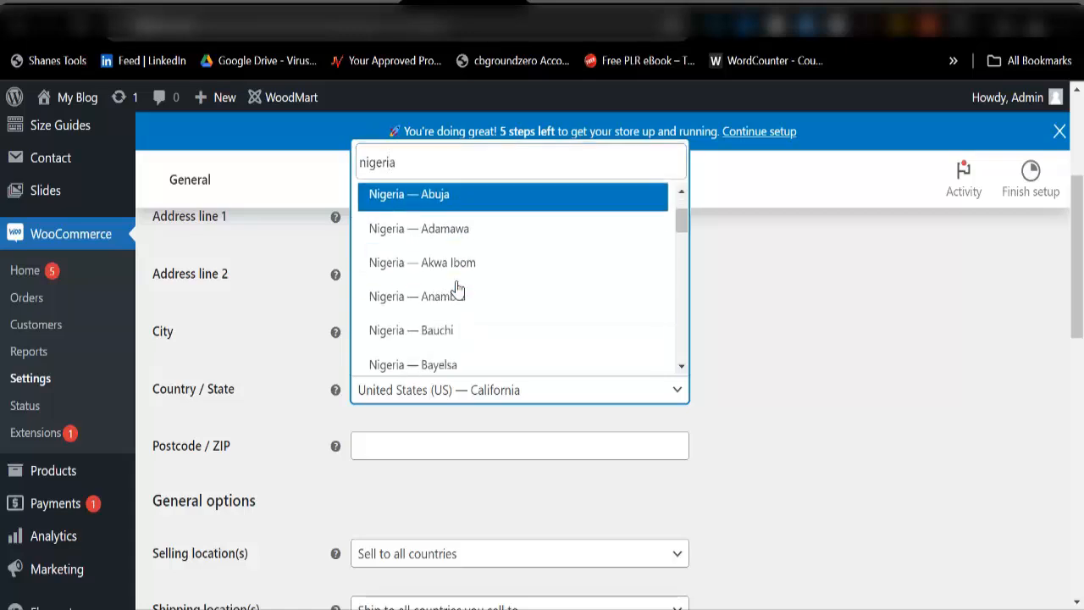
{"action": "scroll", "coordinate": [457, 284], "scroll_direction": "down", "scroll_amount": 3}
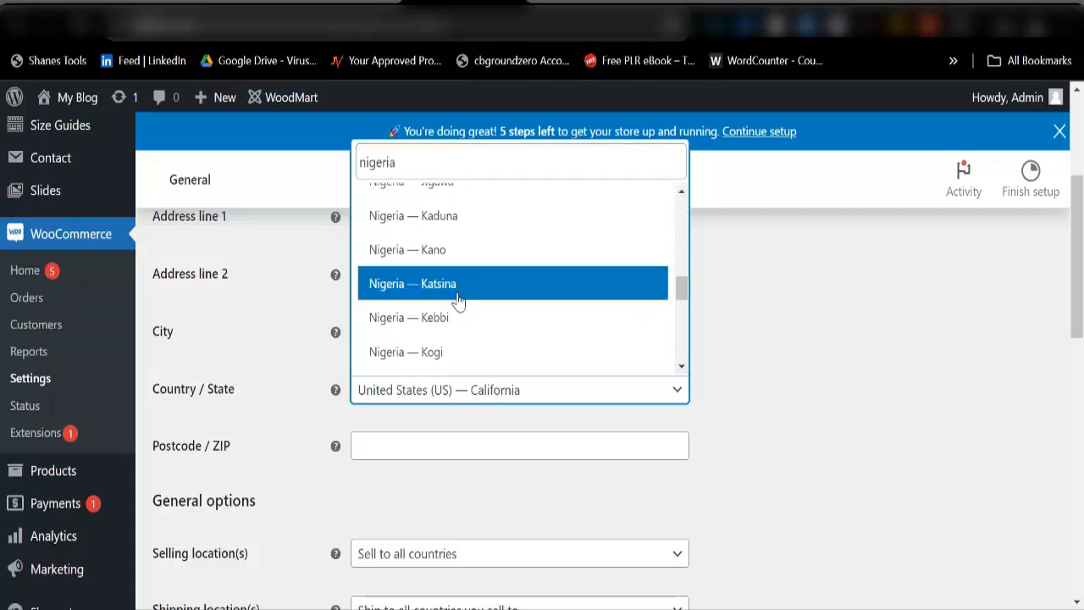
{"action": "left_click", "coordinate": [449, 292]}
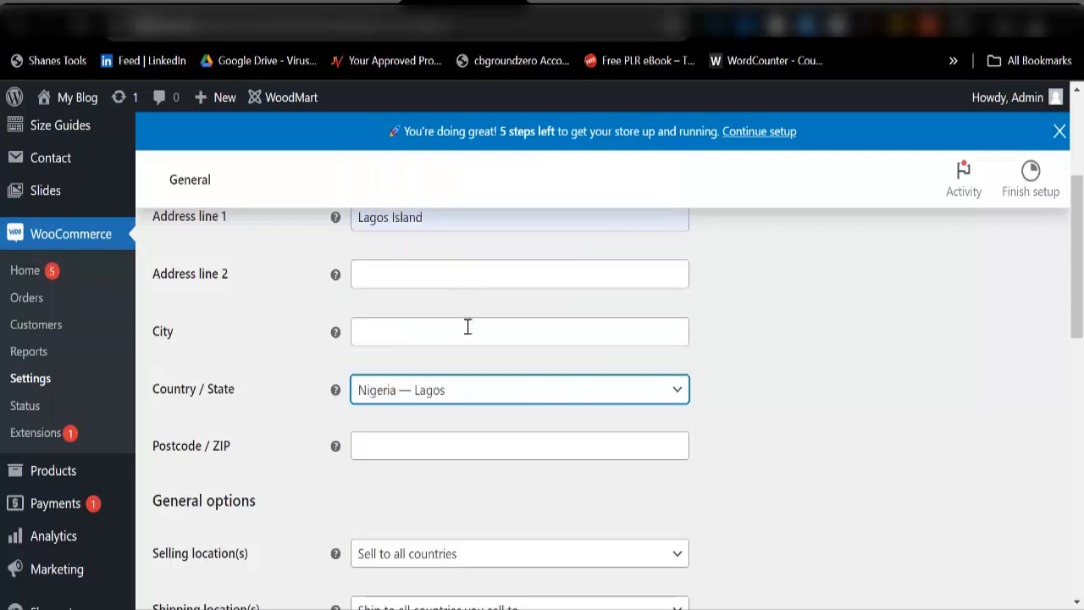
Step: Autofill the store's postcode and city from the saved address
{"action": "left_click", "coordinate": [385, 446]}
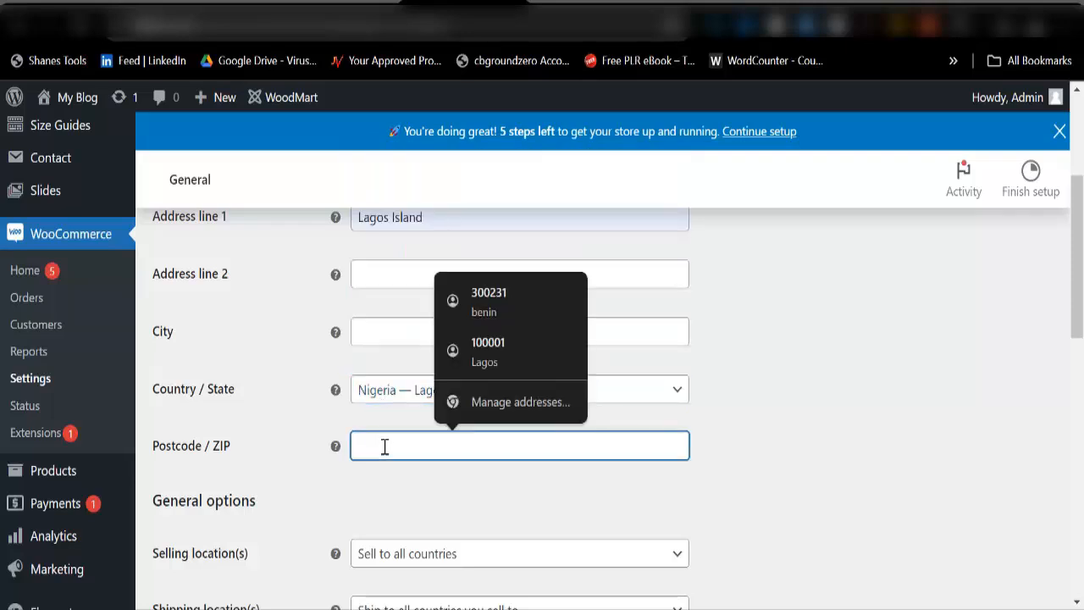
{"action": "left_click", "coordinate": [489, 350]}
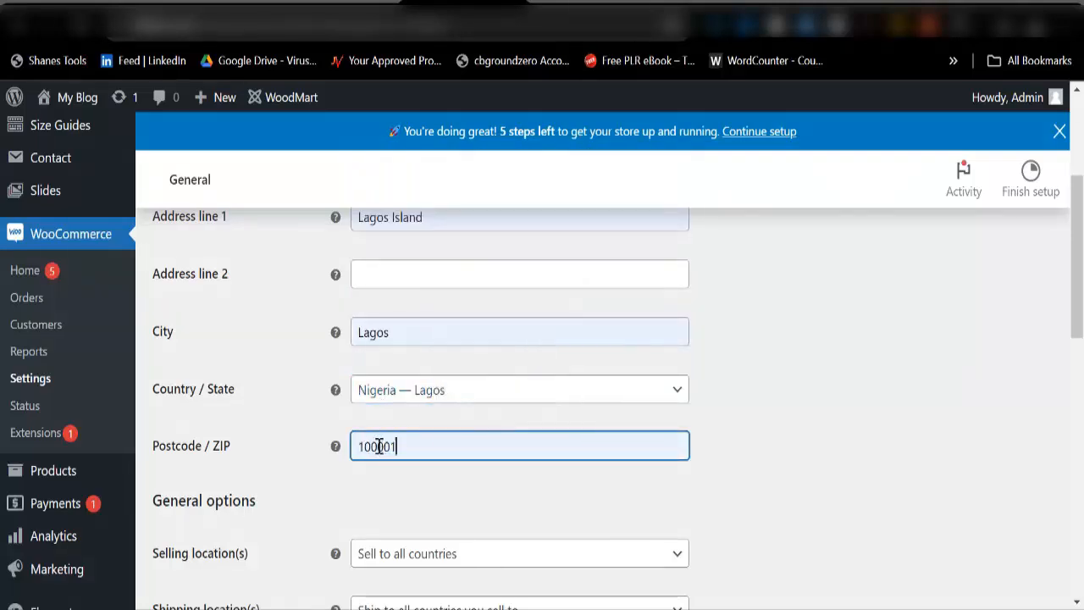
{"action": "scroll", "coordinate": [330, 449], "scroll_direction": "down", "scroll_amount": 3}
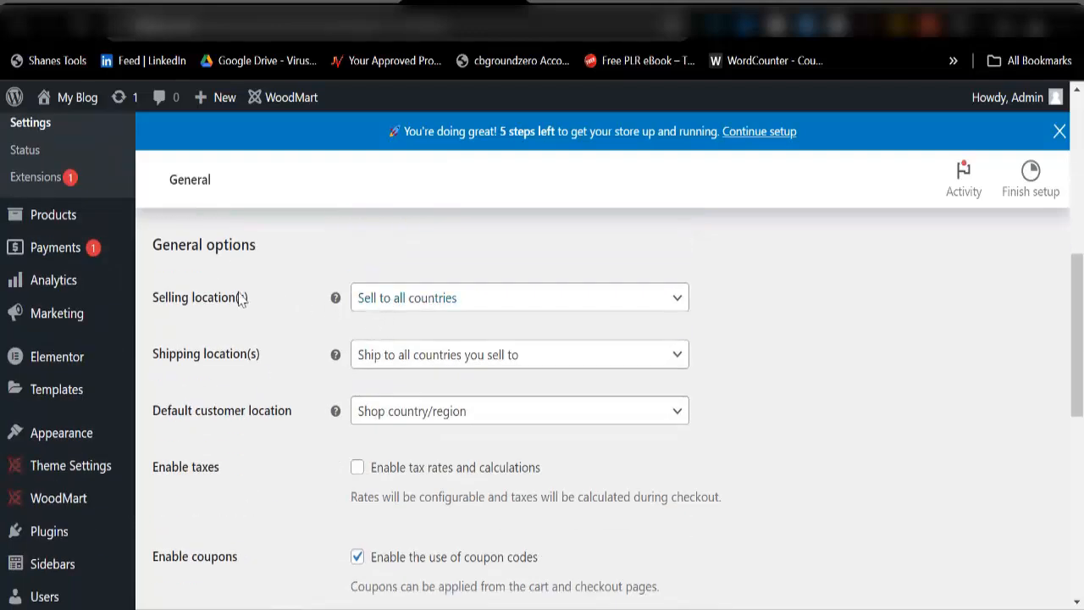
Step: Switch Selling location(s) to 'Sell to specific countries', clearing mistaken country entries
{"action": "left_click", "coordinate": [471, 303]}
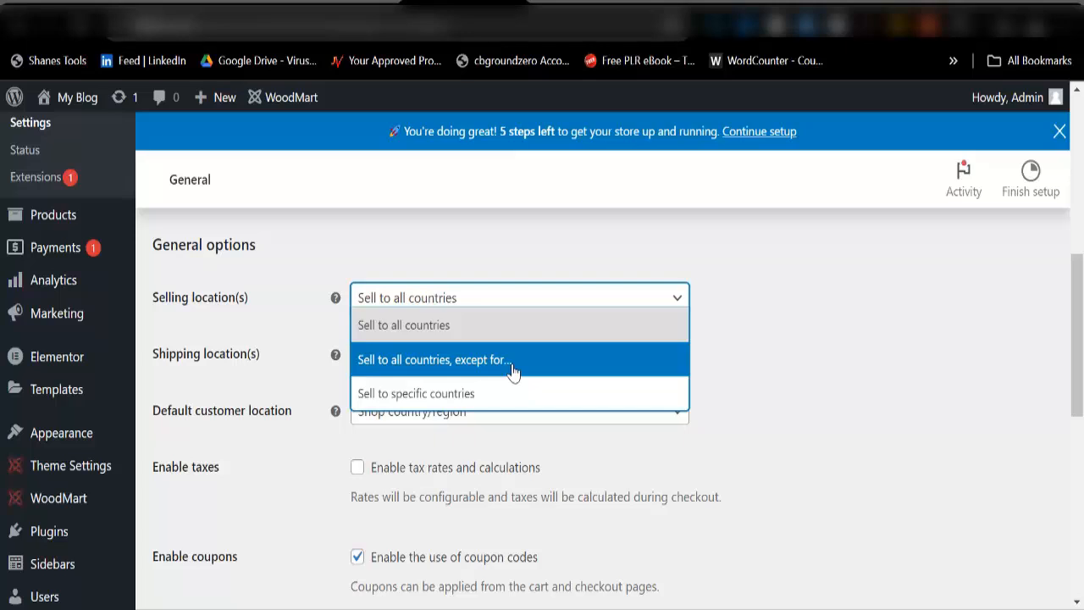
{"action": "left_click", "coordinate": [446, 403]}
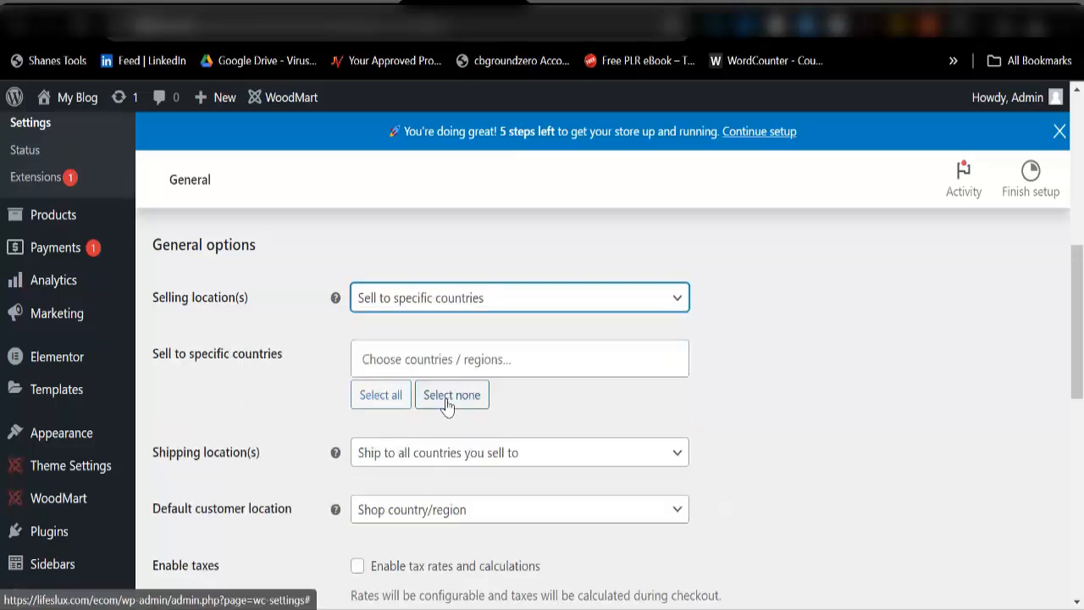
{"action": "left_click", "coordinate": [449, 354]}
{"action": "type", "text": "Nigeria"}
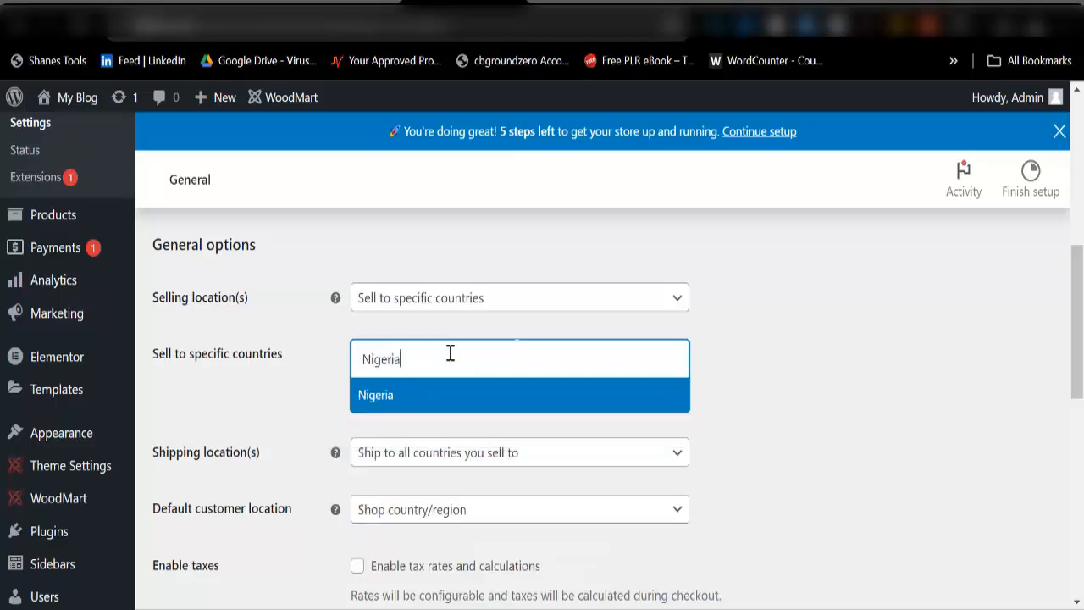
{"action": "key", "text": "Return"}
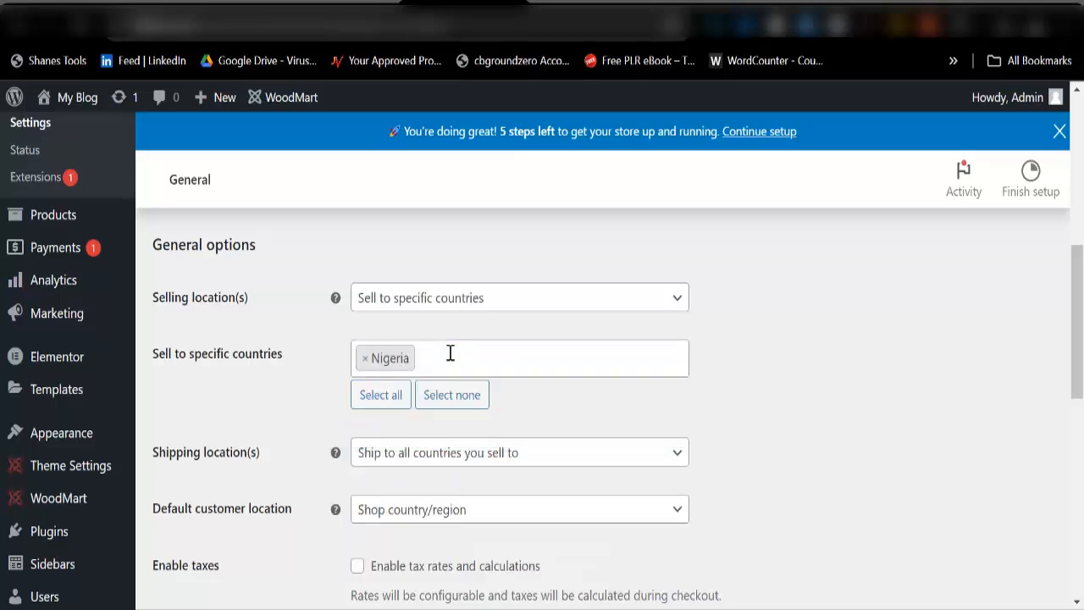
{"action": "type", "text": "C"}
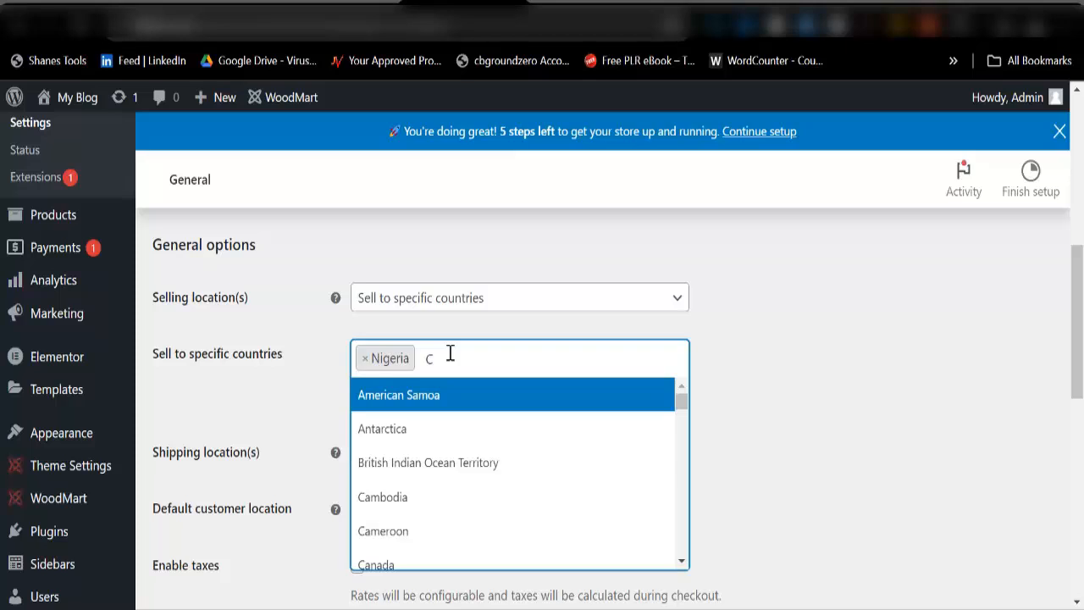
{"action": "key", "text": "BackSpace"}
{"action": "type", "text": "gha"}
{"action": "key", "text": "Return"}
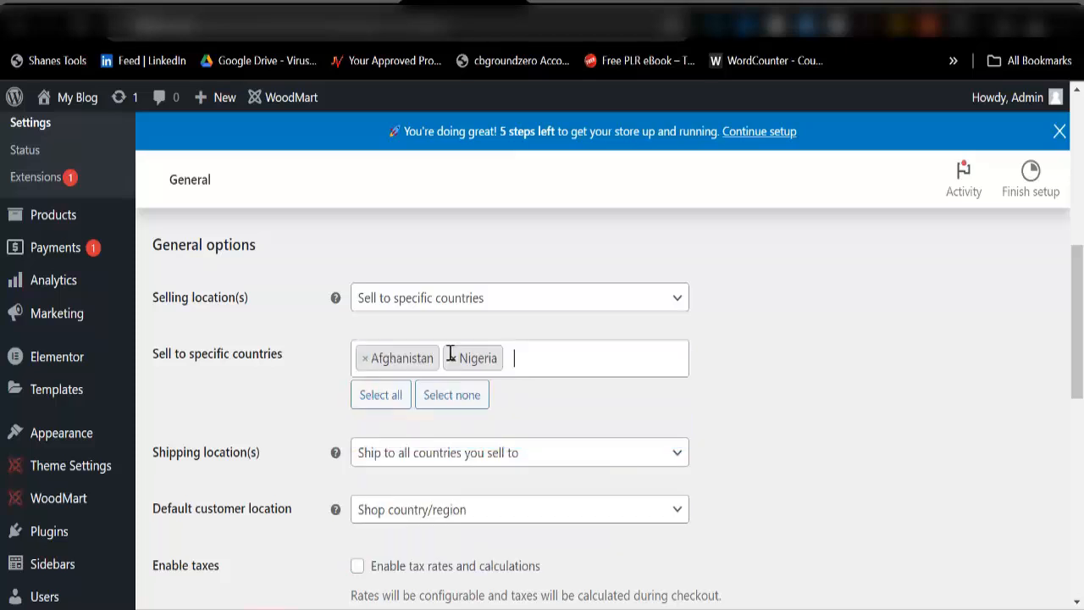
{"action": "key", "text": "BackSpace"}
{"action": "key", "text": "BackSpace"}
{"action": "key", "text": "BackSpace"}
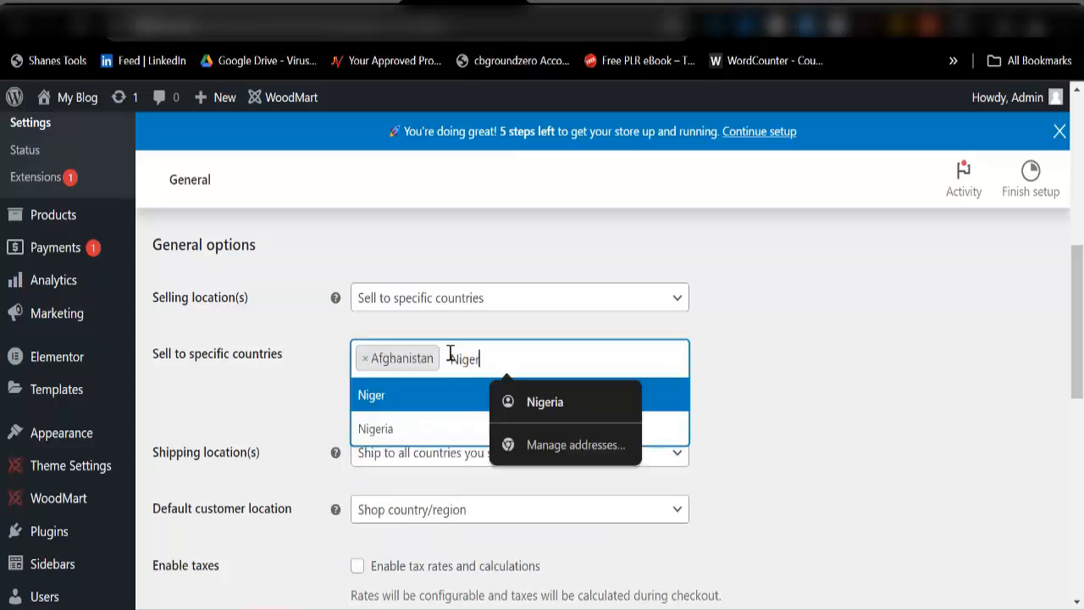
{"action": "key", "text": "BackSpace"}
{"action": "key", "text": "BackSpace"}
{"action": "key", "text": "BackSpace"}
{"action": "key", "text": "BackSpace"}
{"action": "key", "text": "BackSpace"}
{"action": "key", "text": "BackSpace"}
{"action": "key", "text": "BackSpace"}
{"action": "key", "text": "BackSpace"}
{"action": "key", "text": "BackSpace"}
{"action": "key", "text": "BackSpace"}
{"action": "key", "text": "BackSpace"}
{"action": "key", "text": "BackSpace"}
{"action": "key", "text": "BackSpace"}
{"action": "key", "text": "BackSpace"}
{"action": "key", "text": "BackSpace"}
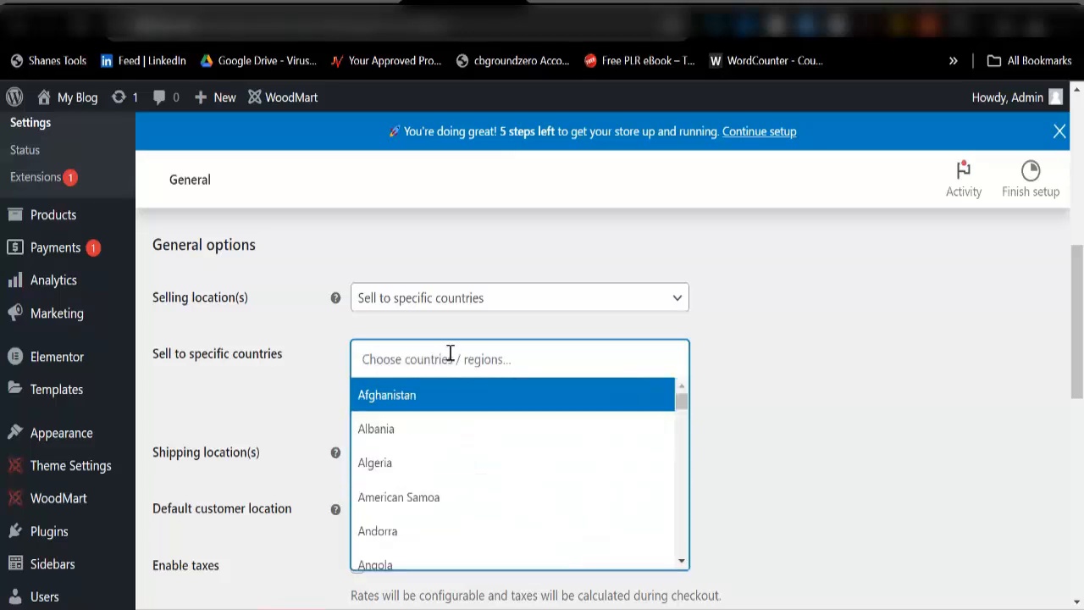
Step: Add Nigeria, Ghana and Rwanda as the countries to sell to
{"action": "type", "text": "Nigeria"}
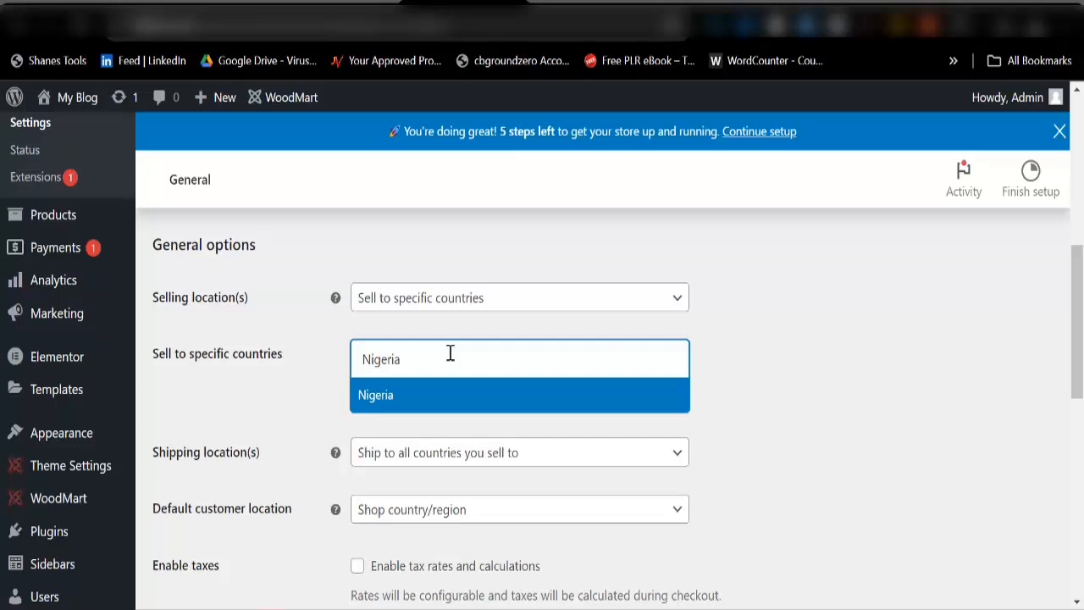
{"action": "left_click", "coordinate": [440, 397]}
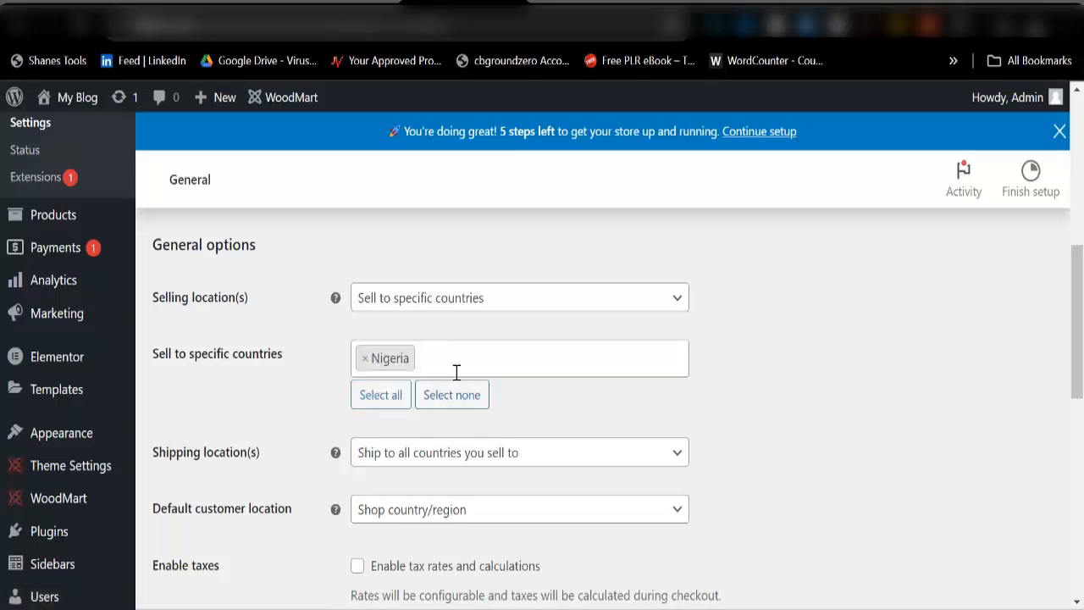
{"action": "type", "text": "Ghana"}
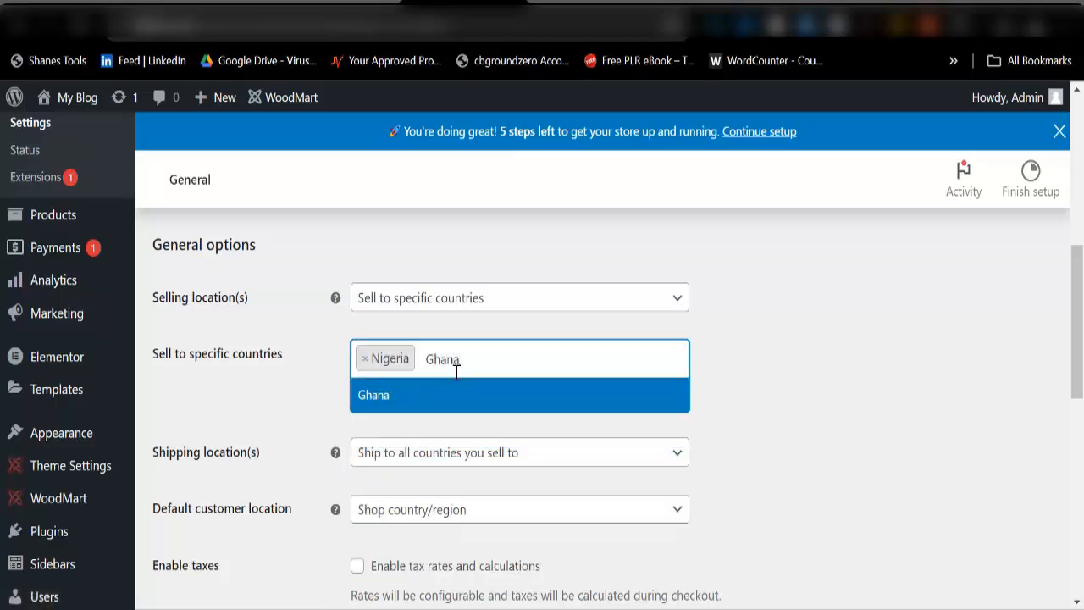
{"action": "key", "text": "Return"}
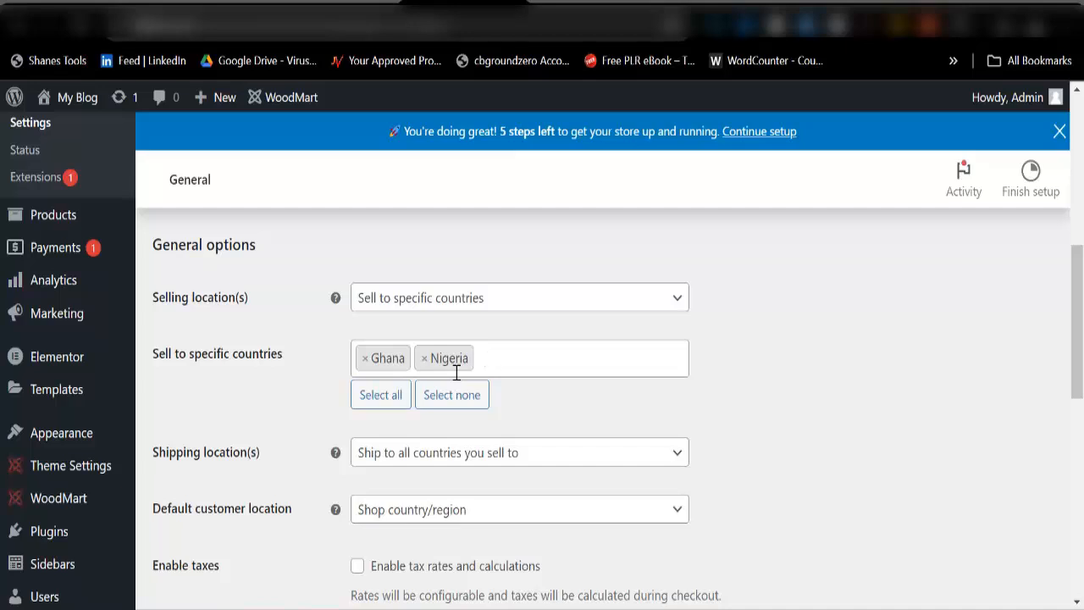
{"action": "left_click", "coordinate": [457, 373]}
{"action": "type", "text": "Rw"}
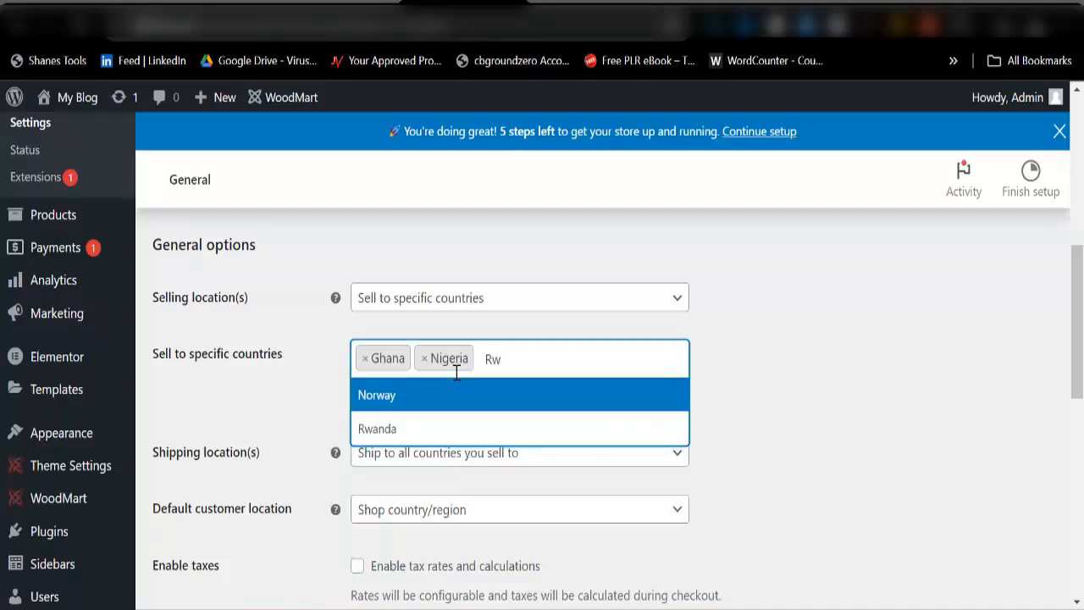
{"action": "key", "text": "Down"}
{"action": "key", "text": "Return"}
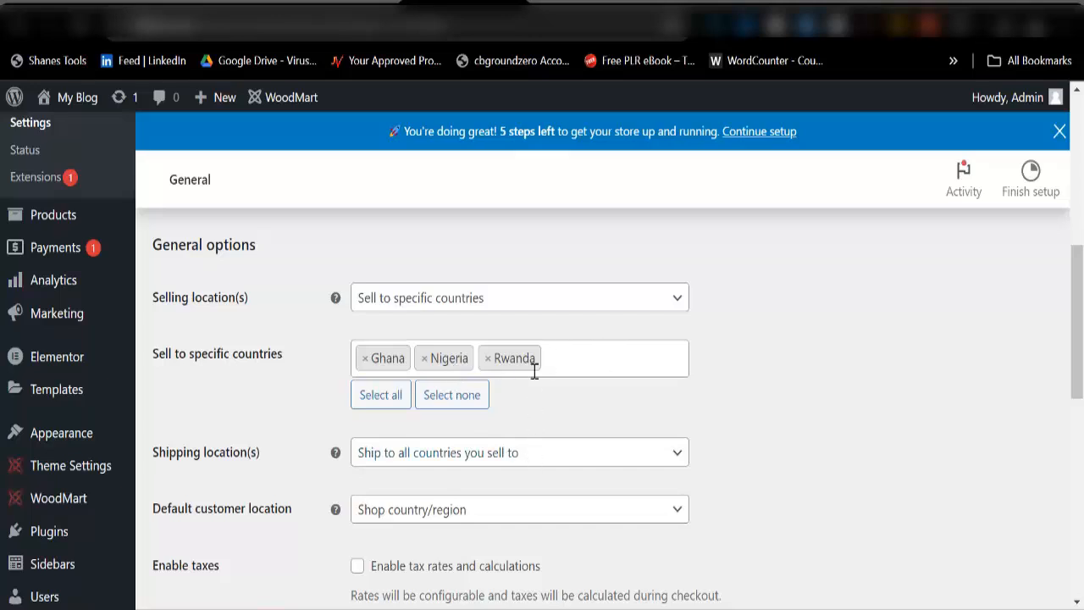
Step: Keep Shipping location(s) at 'Ship to all countries you sell to'
{"action": "scroll", "coordinate": [533, 373], "scroll_direction": "down", "scroll_amount": 2}
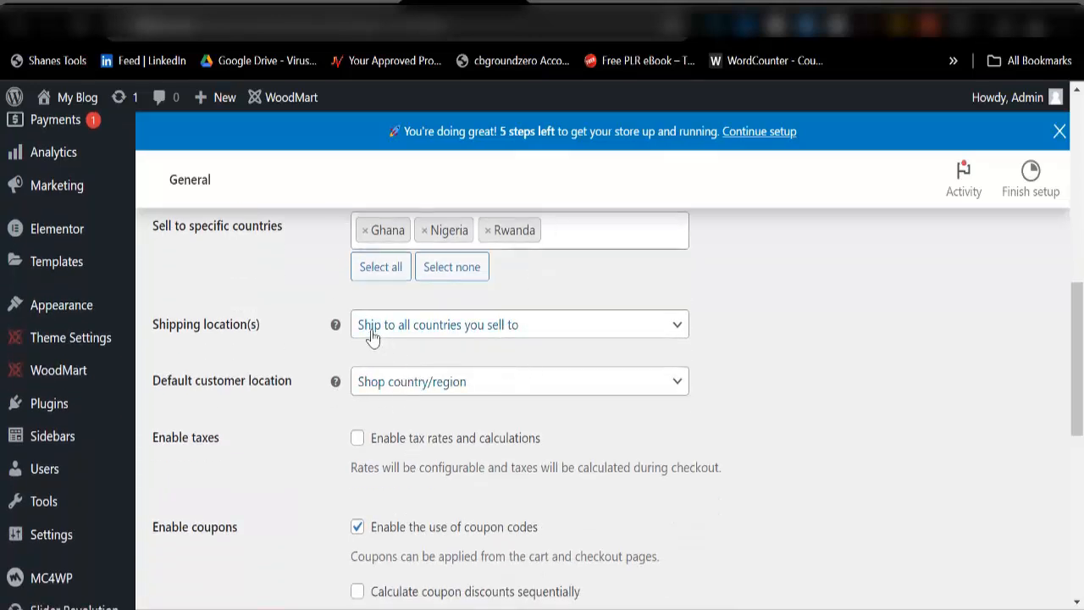
{"action": "left_click", "coordinate": [470, 336]}
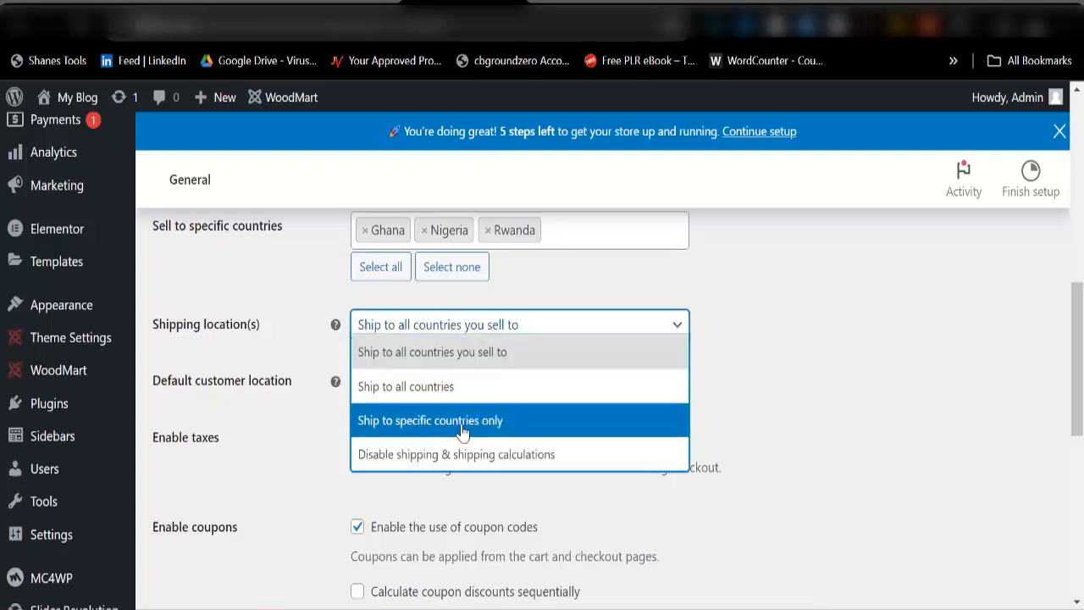
{"action": "left_click", "coordinate": [463, 420]}
{"action": "left_click", "coordinate": [464, 337]}
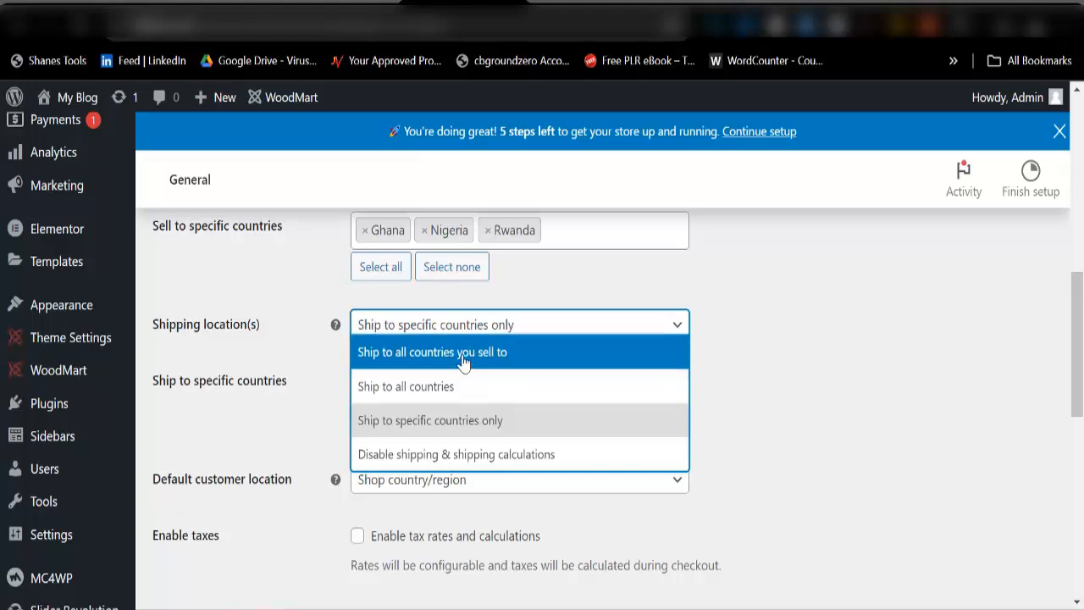
{"action": "left_click", "coordinate": [468, 349]}
{"action": "scroll", "coordinate": [536, 378], "scroll_direction": "down", "scroll_amount": 3}
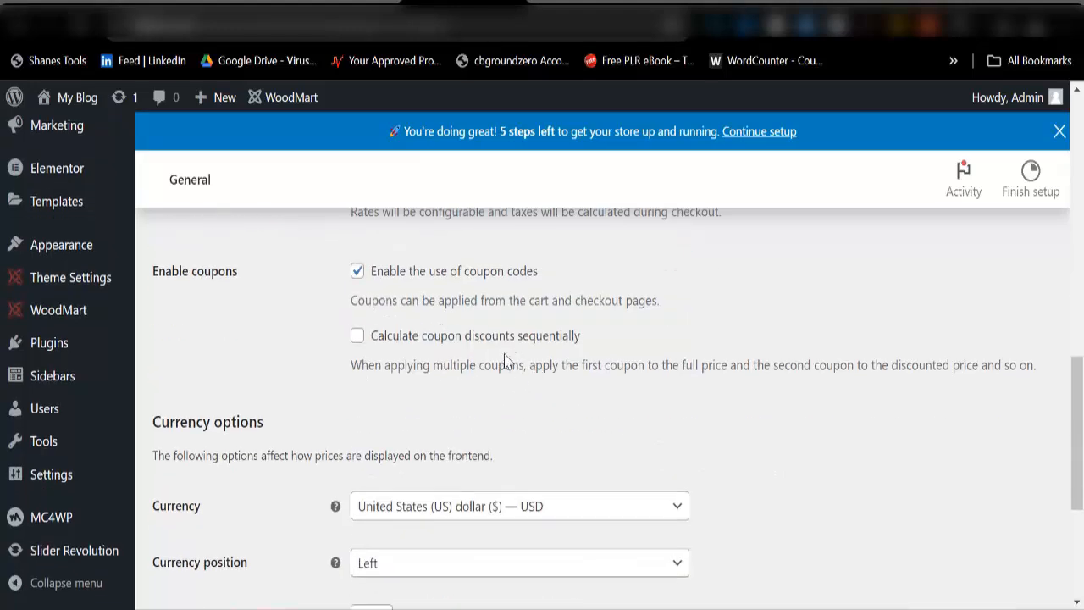
Step: Pick Nigerian naira (₦) — NGN in the Currency dropdown and save changes
{"action": "scroll", "coordinate": [499, 421], "scroll_direction": "down", "scroll_amount": 3}
{"action": "scroll", "coordinate": [398, 356], "scroll_direction": "up", "scroll_amount": 3}
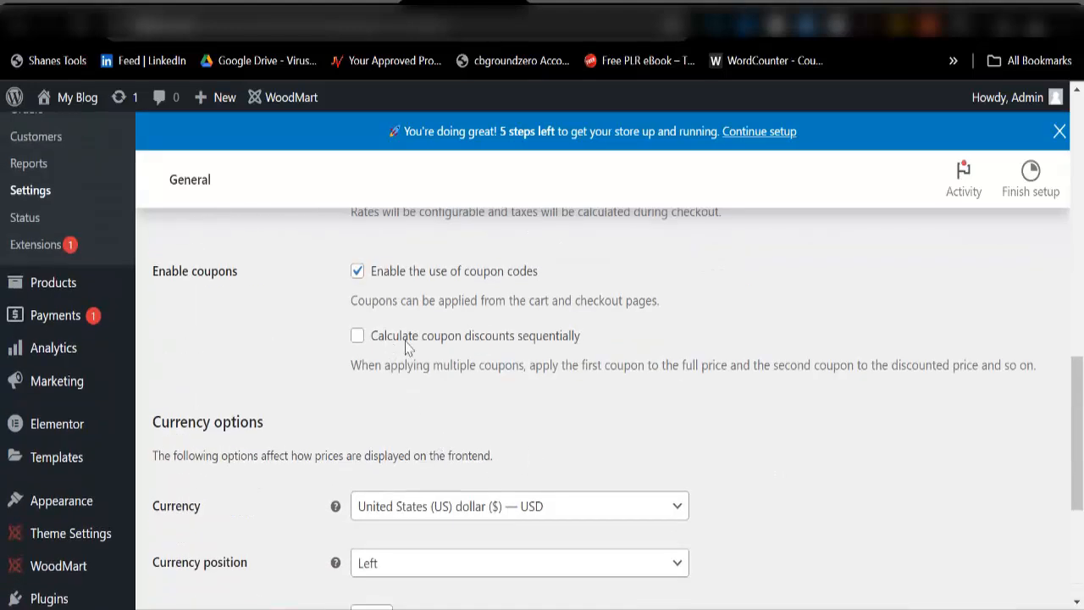
{"action": "scroll", "coordinate": [391, 352], "scroll_direction": "up", "scroll_amount": 2}
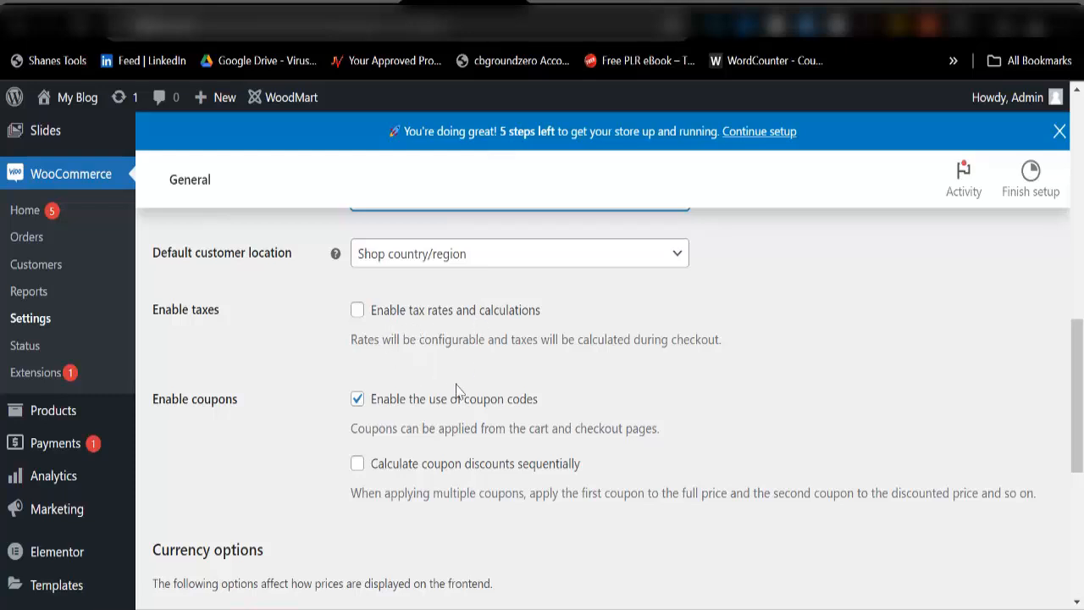
{"action": "scroll", "coordinate": [448, 411], "scroll_direction": "down", "scroll_amount": 3}
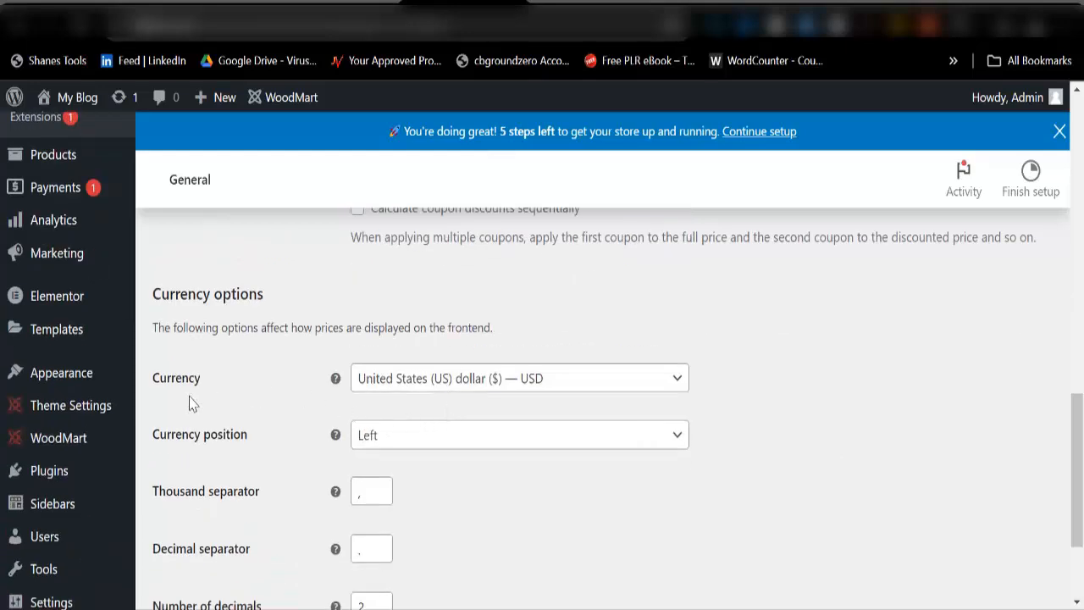
{"action": "left_click", "coordinate": [426, 381]}
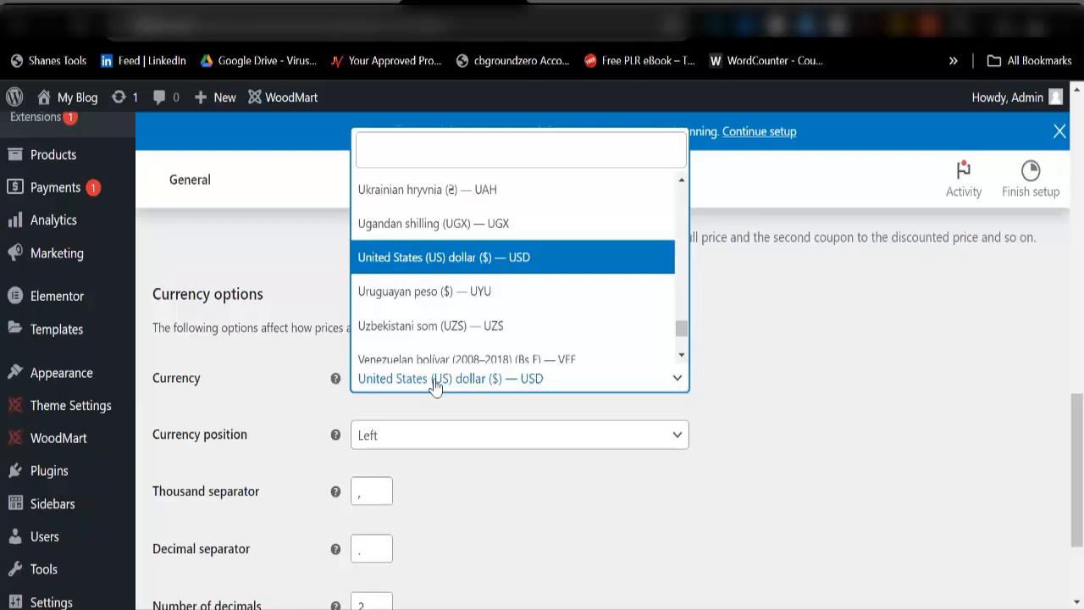
{"action": "type", "text": "ni"}
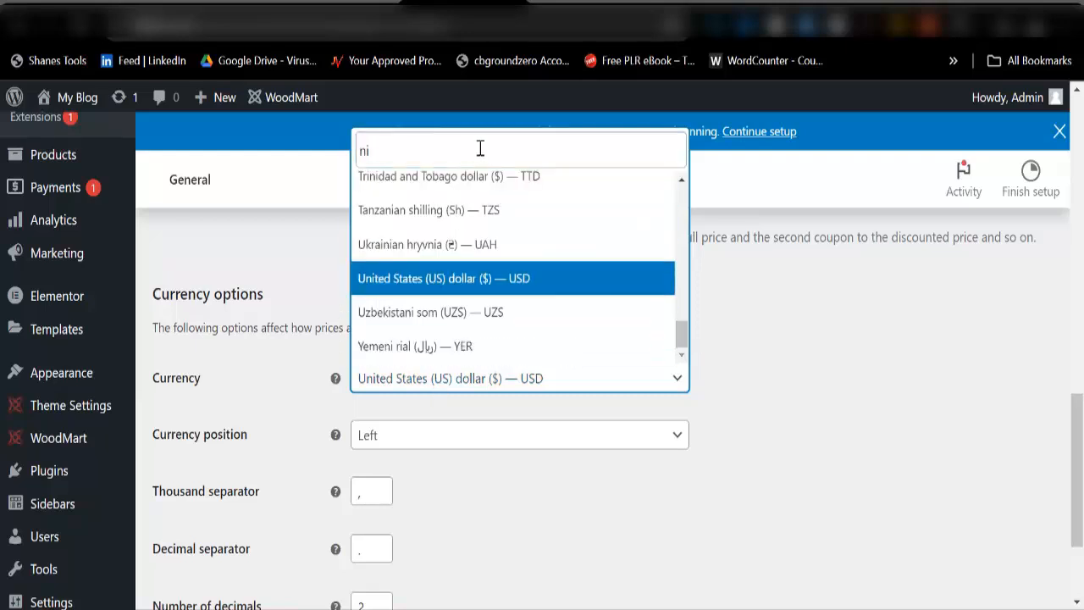
{"action": "type", "text": "geri"}
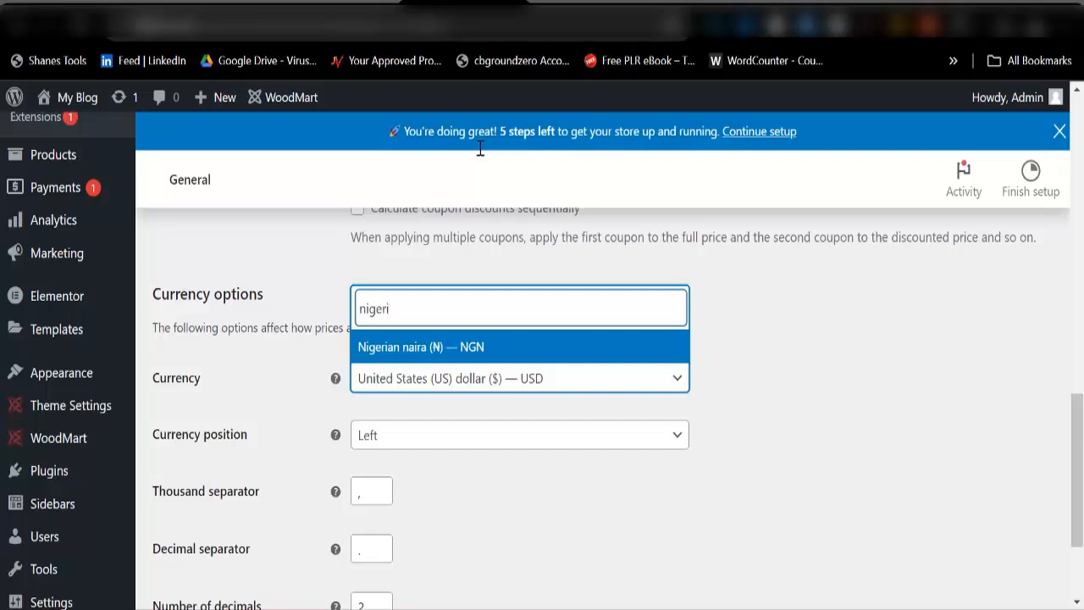
{"action": "left_click", "coordinate": [463, 349]}
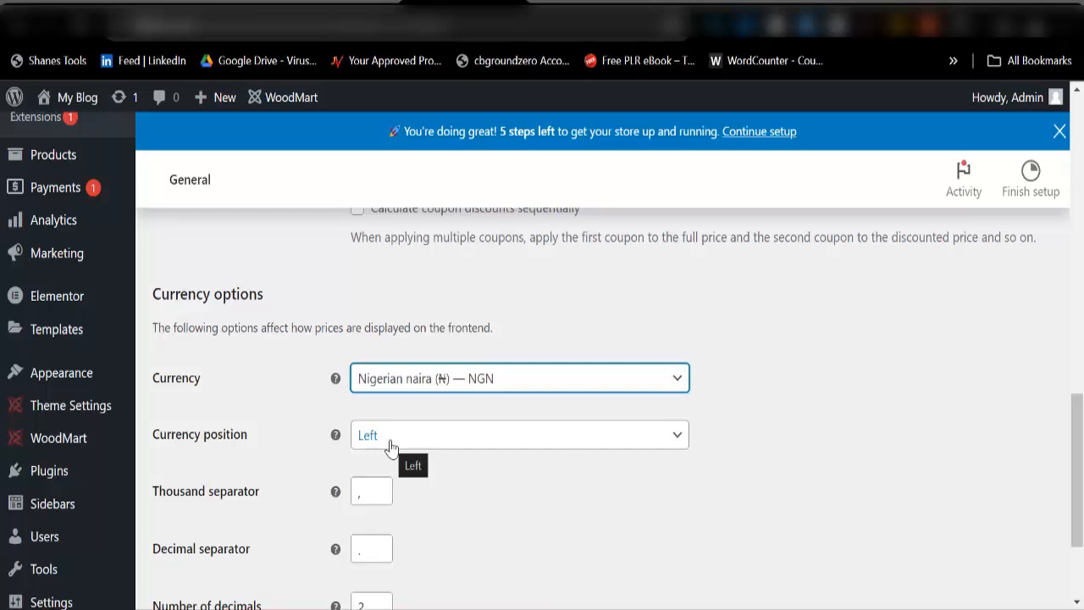
{"action": "scroll", "coordinate": [371, 500], "scroll_direction": "down", "scroll_amount": 2}
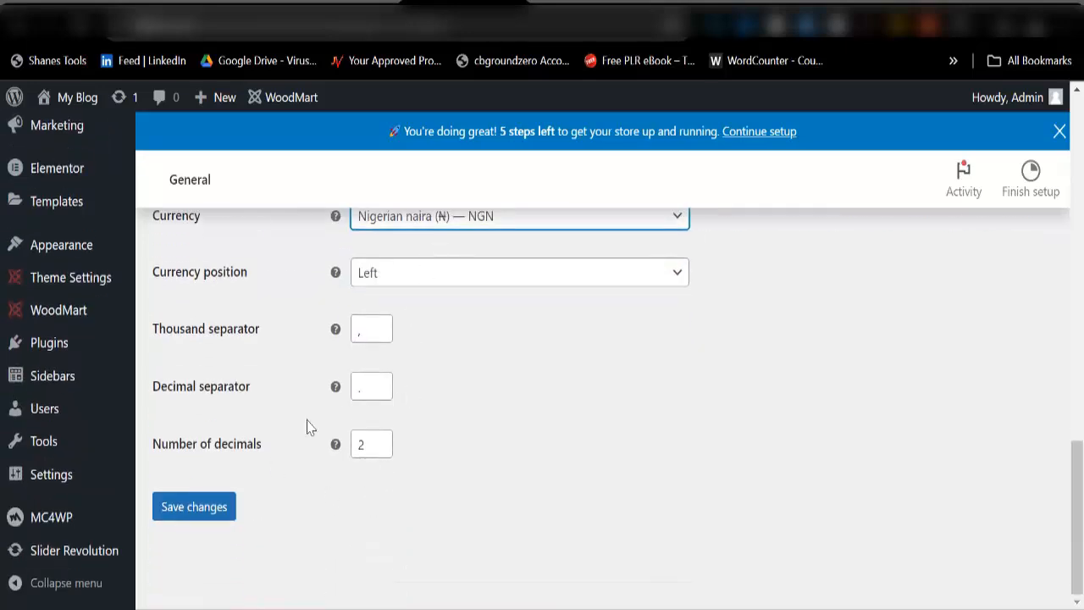
{"action": "left_click", "coordinate": [187, 510]}
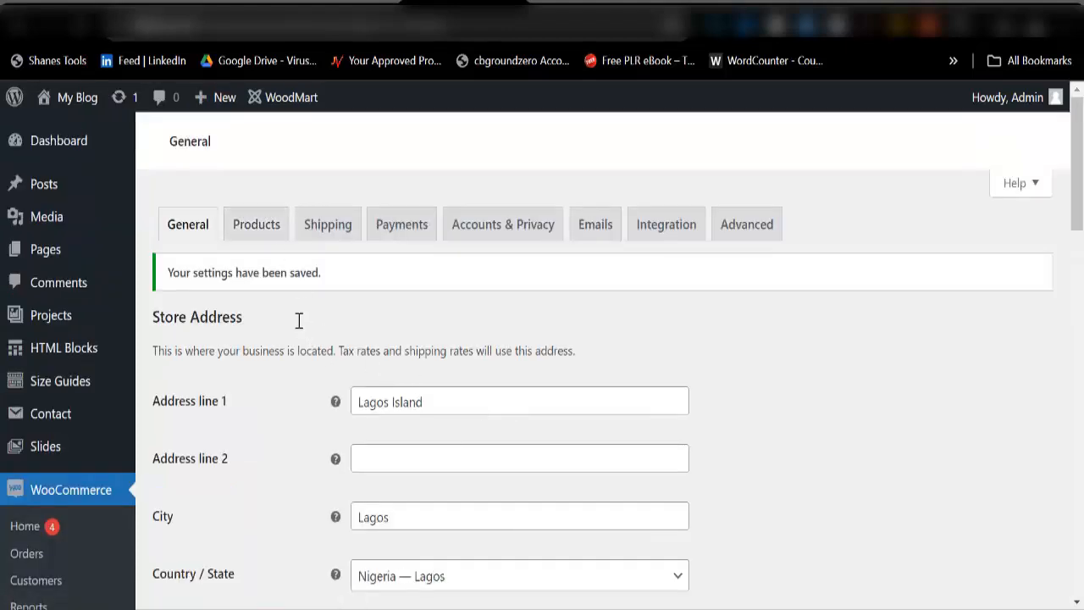
Step: Browse the Products settings tab, then move on to the Shipping zones tab
{"action": "left_click", "coordinate": [252, 231]}
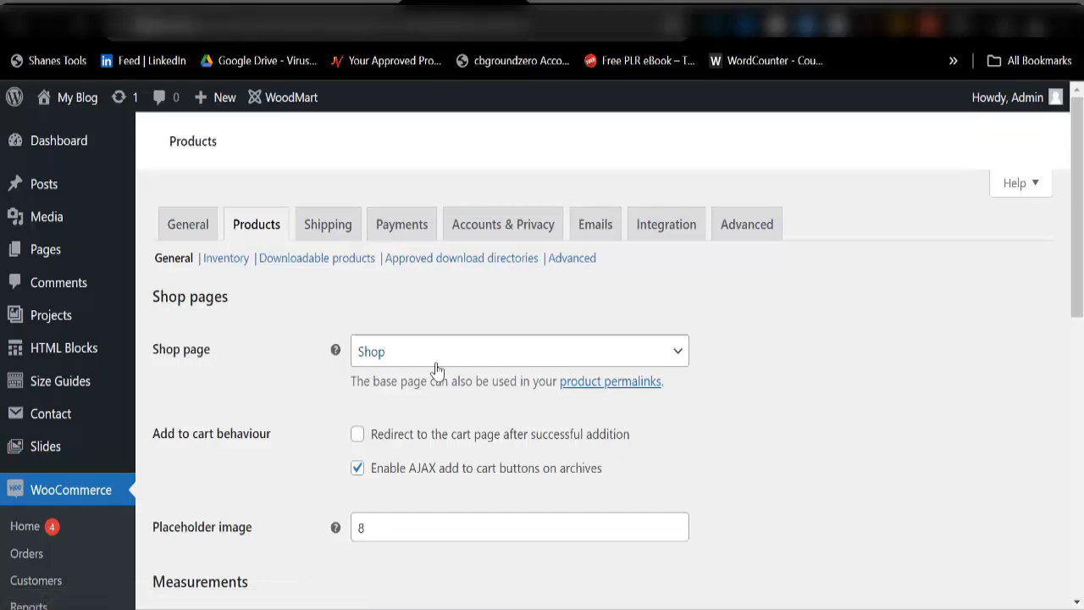
{"action": "scroll", "coordinate": [436, 371], "scroll_direction": "down", "scroll_amount": 10}
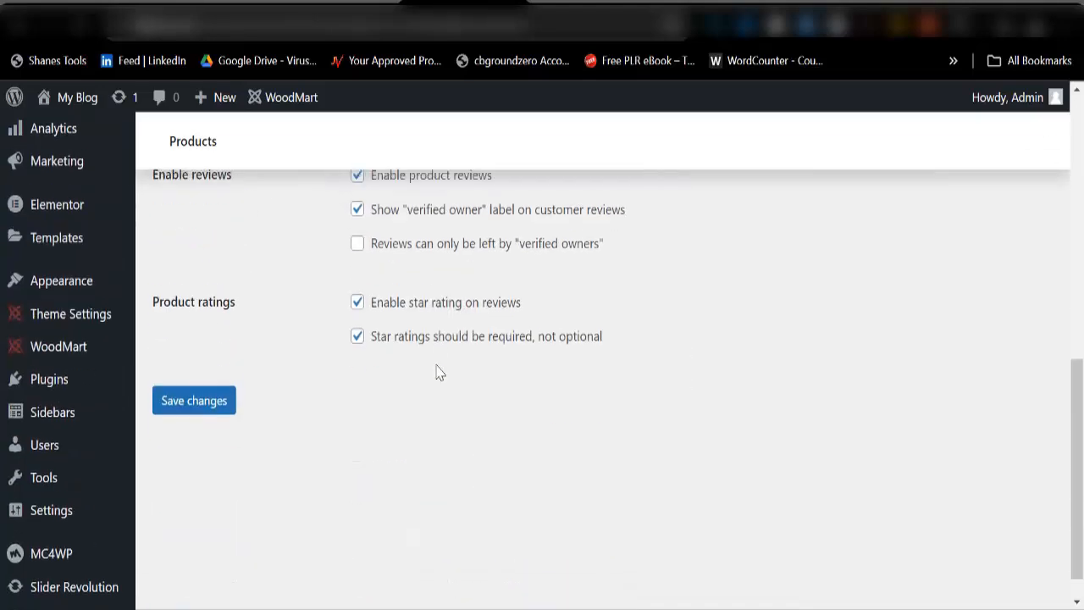
{"action": "scroll", "coordinate": [257, 385], "scroll_direction": "up", "scroll_amount": 10}
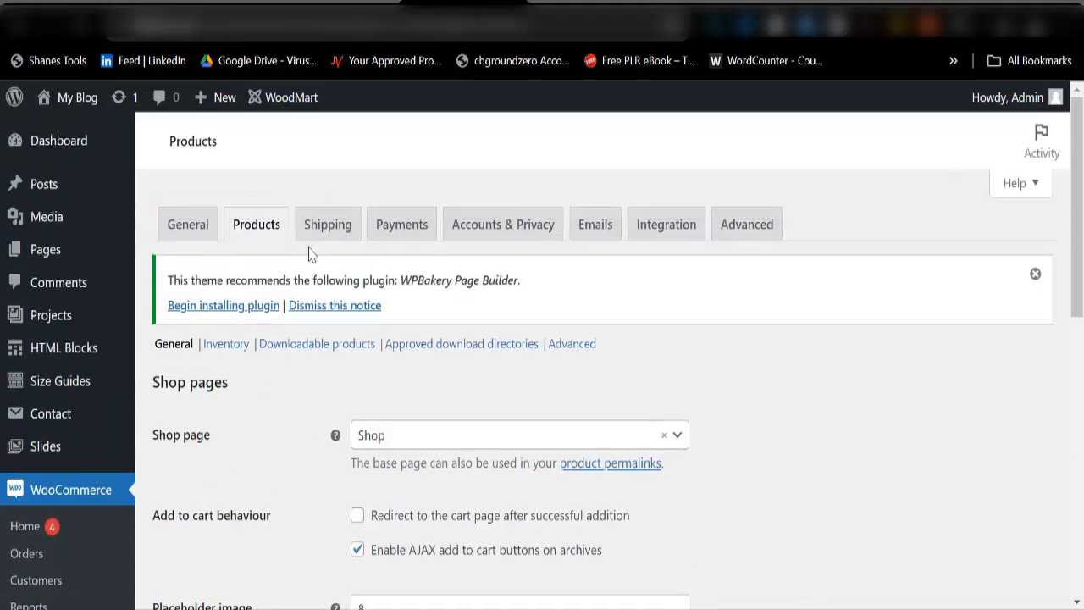
{"action": "left_click", "coordinate": [328, 227]}
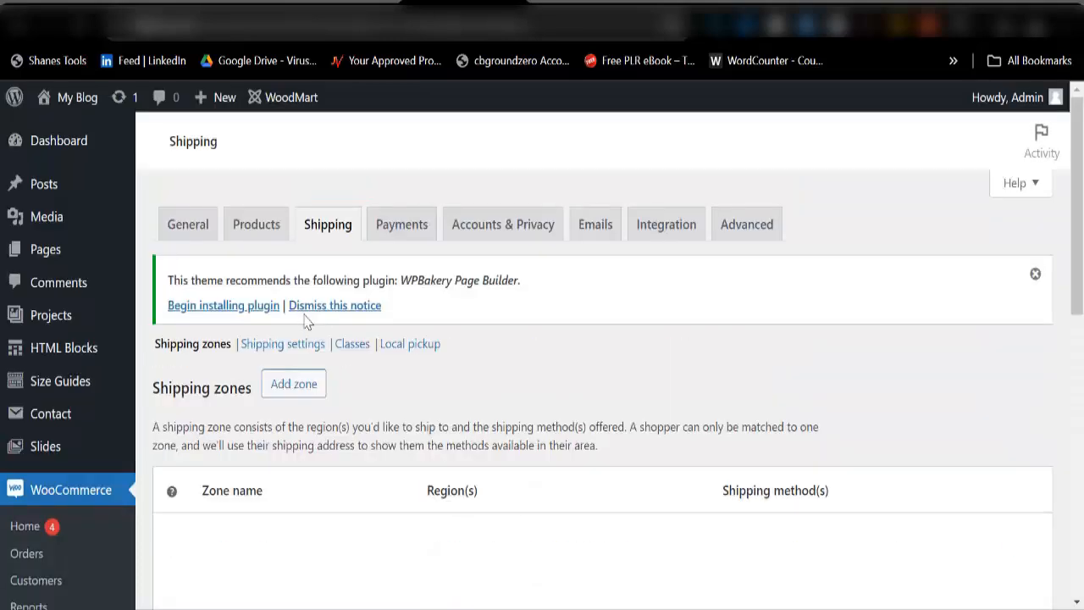
{"action": "scroll", "coordinate": [390, 356], "scroll_direction": "down", "scroll_amount": 3}
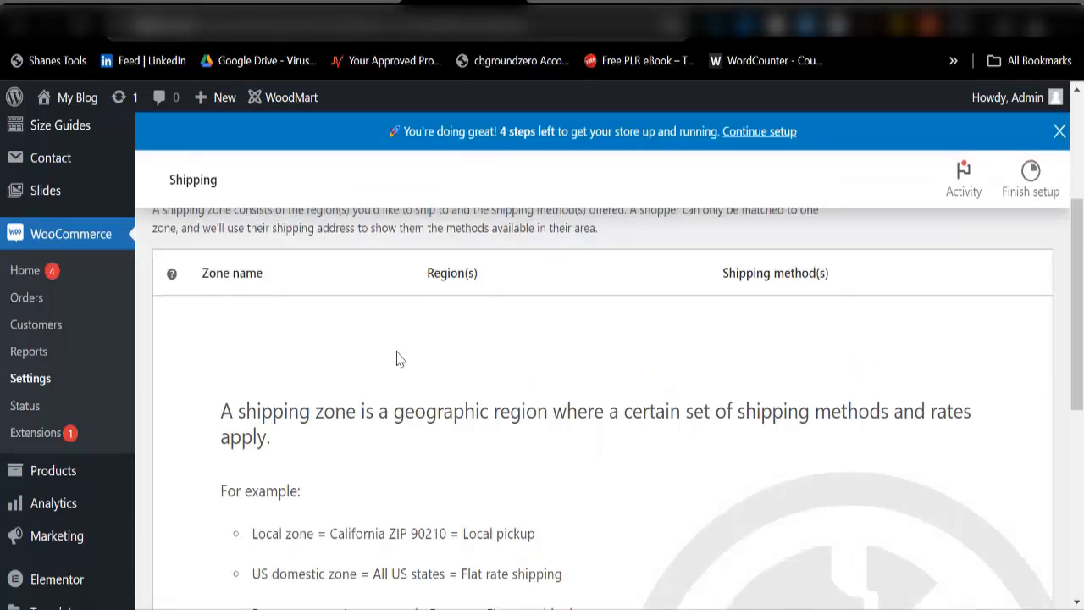
{"action": "scroll", "coordinate": [396, 359], "scroll_direction": "down", "scroll_amount": 5}
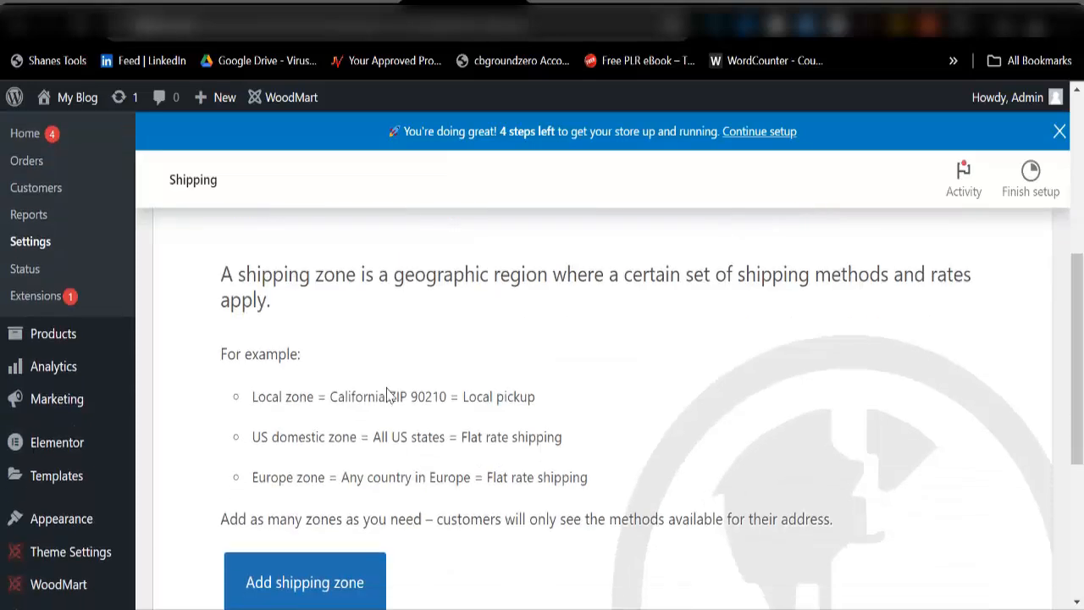
{"action": "scroll", "coordinate": [396, 435], "scroll_direction": "up", "scroll_amount": 3}
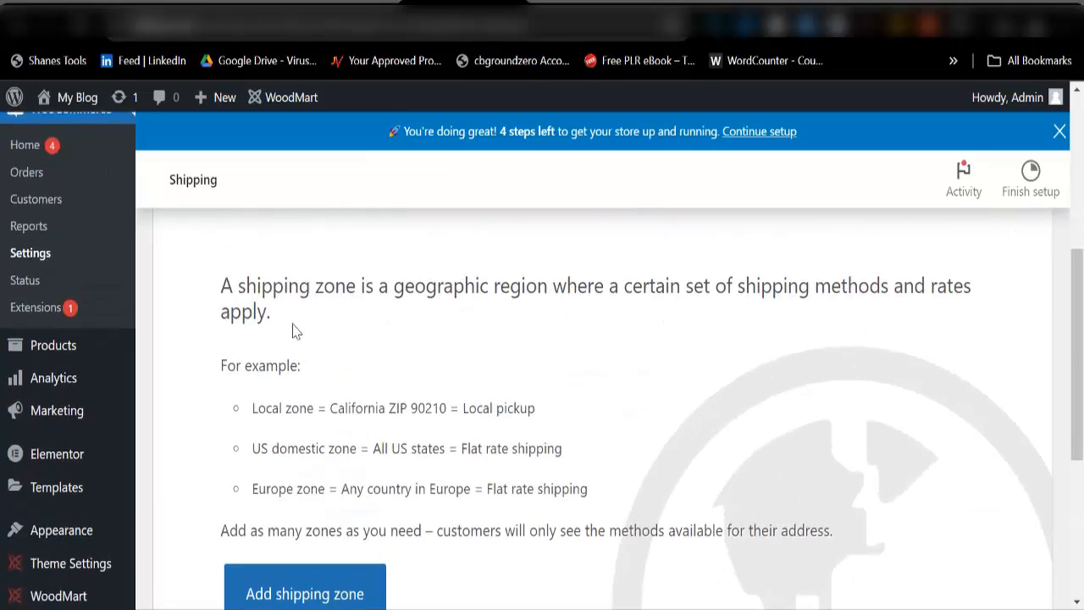
{"action": "scroll", "coordinate": [293, 332], "scroll_direction": "up", "scroll_amount": 2}
{"action": "scroll", "coordinate": [243, 368], "scroll_direction": "down", "scroll_amount": 1}
{"action": "scroll", "coordinate": [289, 366], "scroll_direction": "down", "scroll_amount": 2}
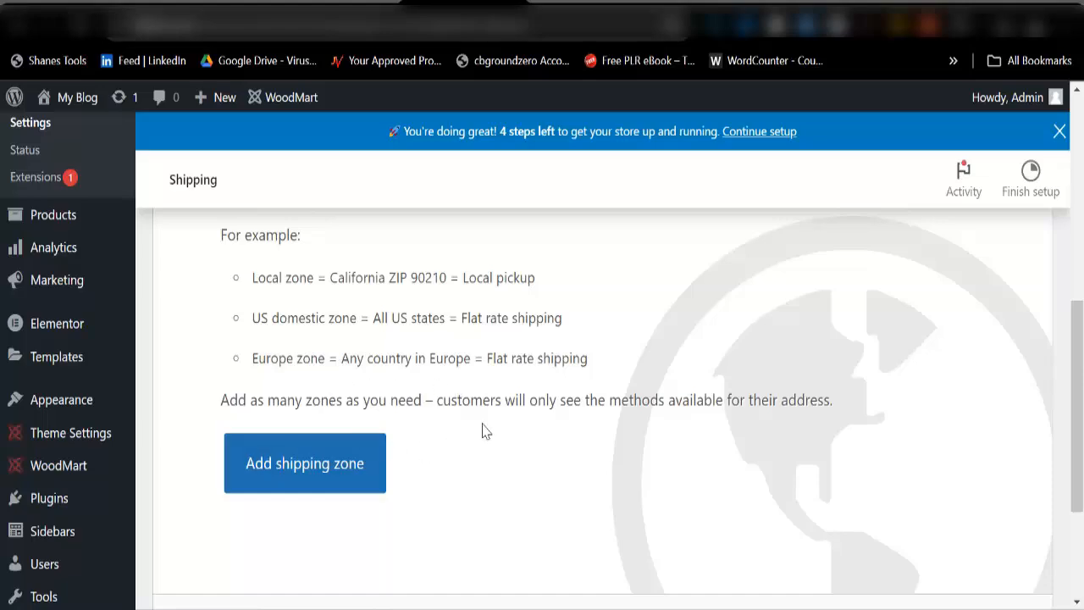
{"action": "scroll", "coordinate": [482, 430], "scroll_direction": "up", "scroll_amount": 5}
{"action": "scroll", "coordinate": [483, 430], "scroll_direction": "up", "scroll_amount": 2}
{"action": "scroll", "coordinate": [326, 398], "scroll_direction": "down", "scroll_amount": 8}
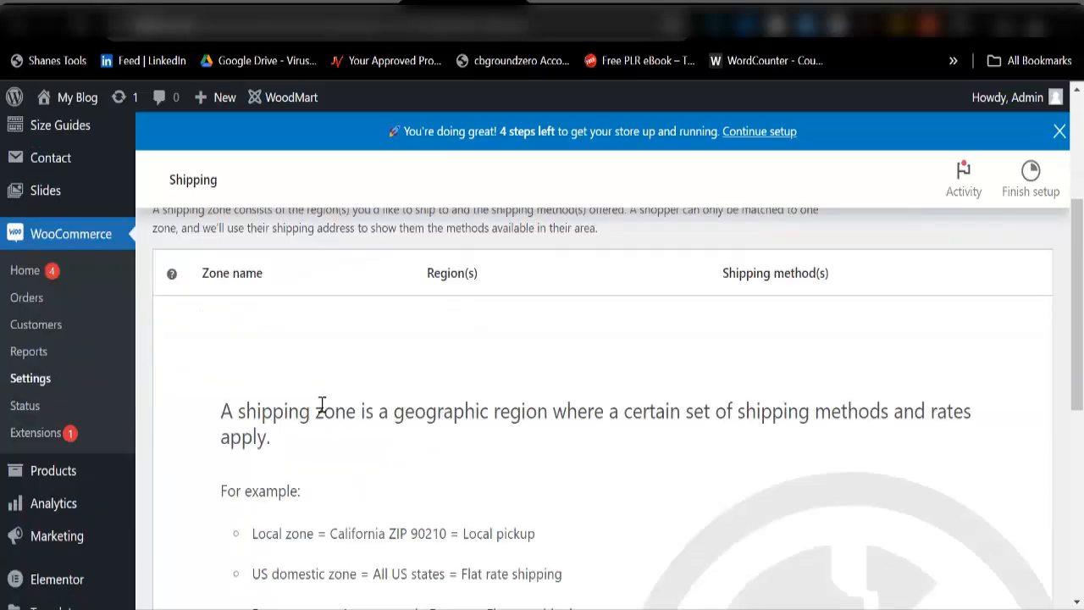
{"action": "scroll", "coordinate": [356, 449], "scroll_direction": "up", "scroll_amount": 10}
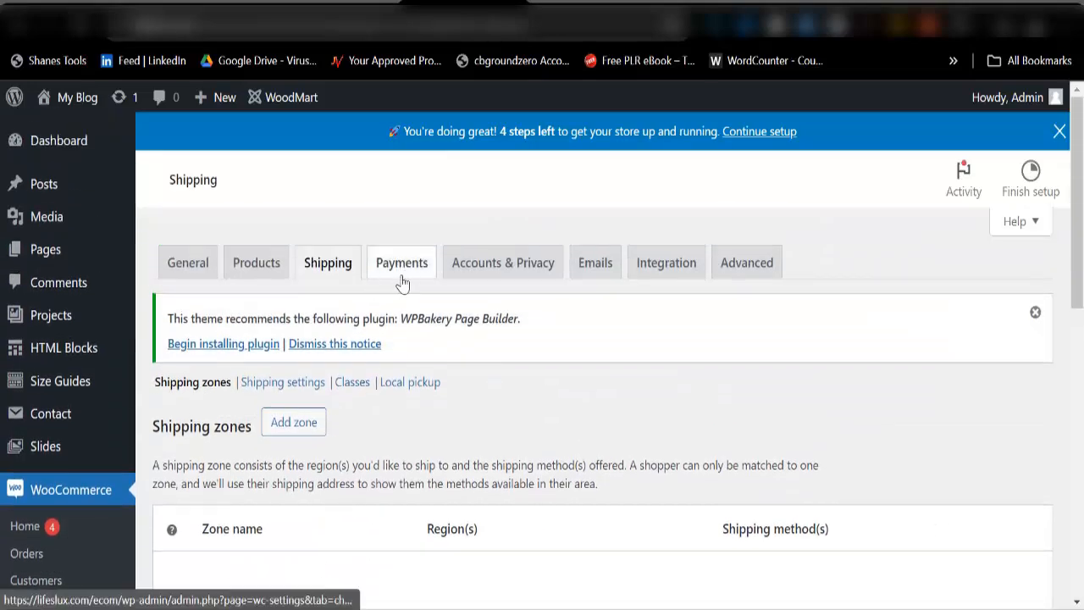
Step: Switch on the Enabled toggle for Direct bank transfer in Payments
{"action": "left_click", "coordinate": [403, 282]}
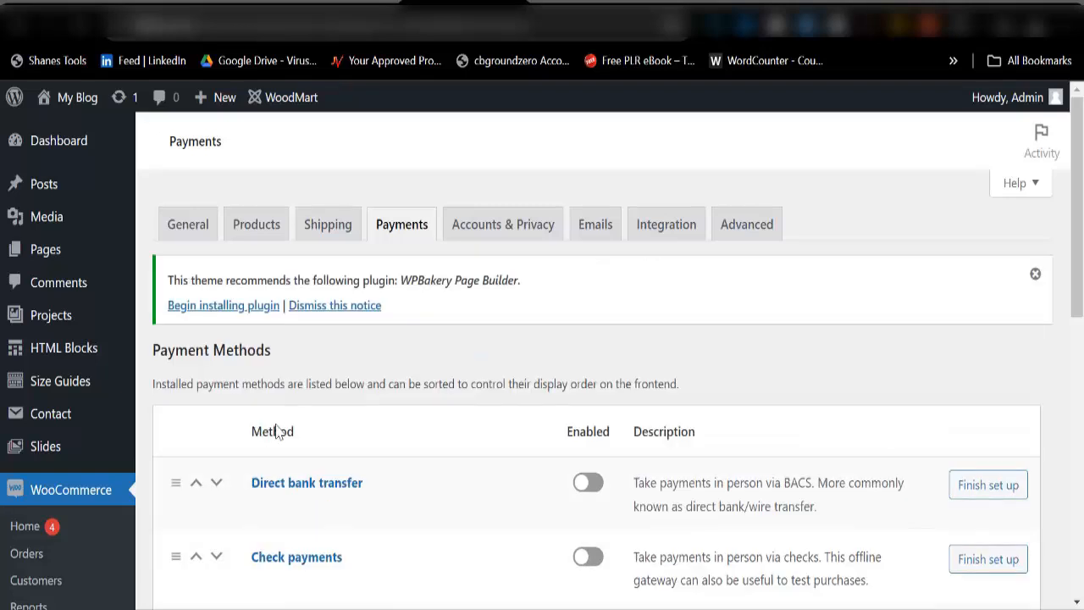
{"action": "left_click", "coordinate": [588, 484]}
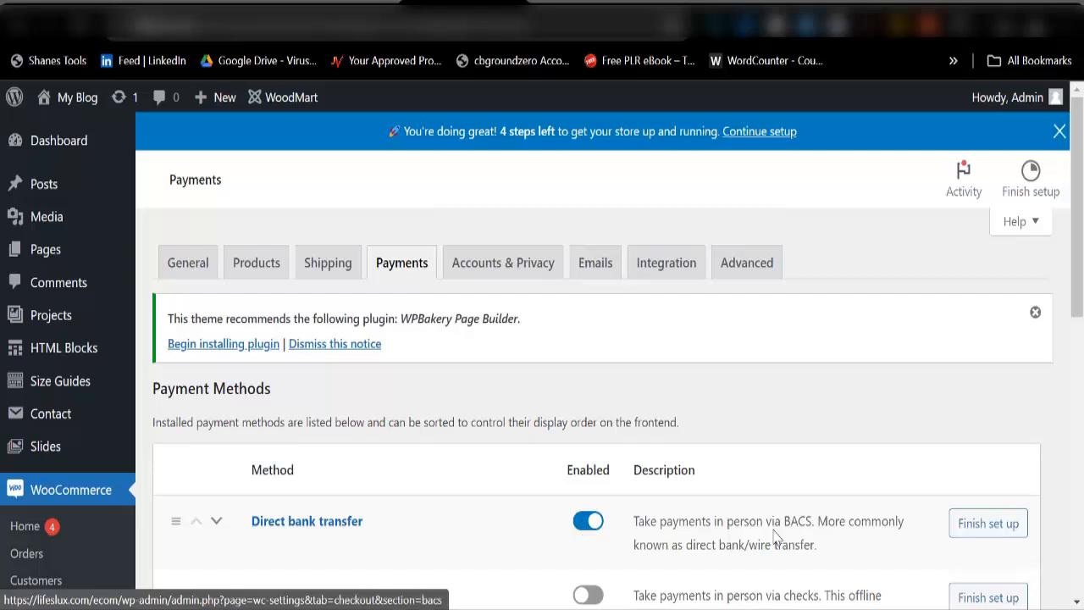
{"action": "scroll", "coordinate": [470, 559], "scroll_direction": "down", "scroll_amount": 3}
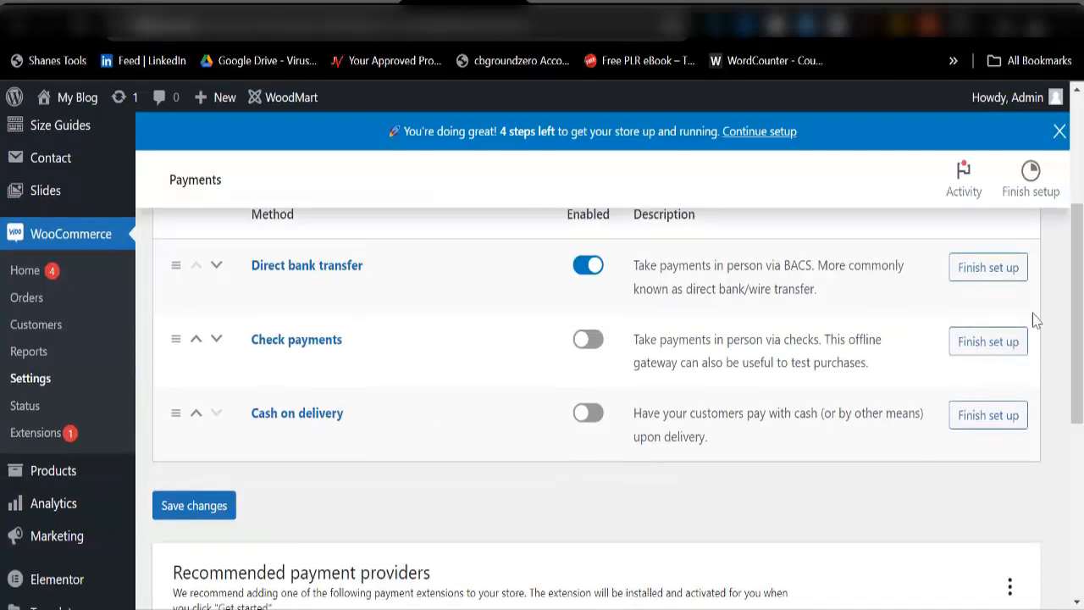
Step: Write Direct bank transfer instructions asking customers to send proof of payment to a phone number
{"action": "left_click", "coordinate": [985, 272]}
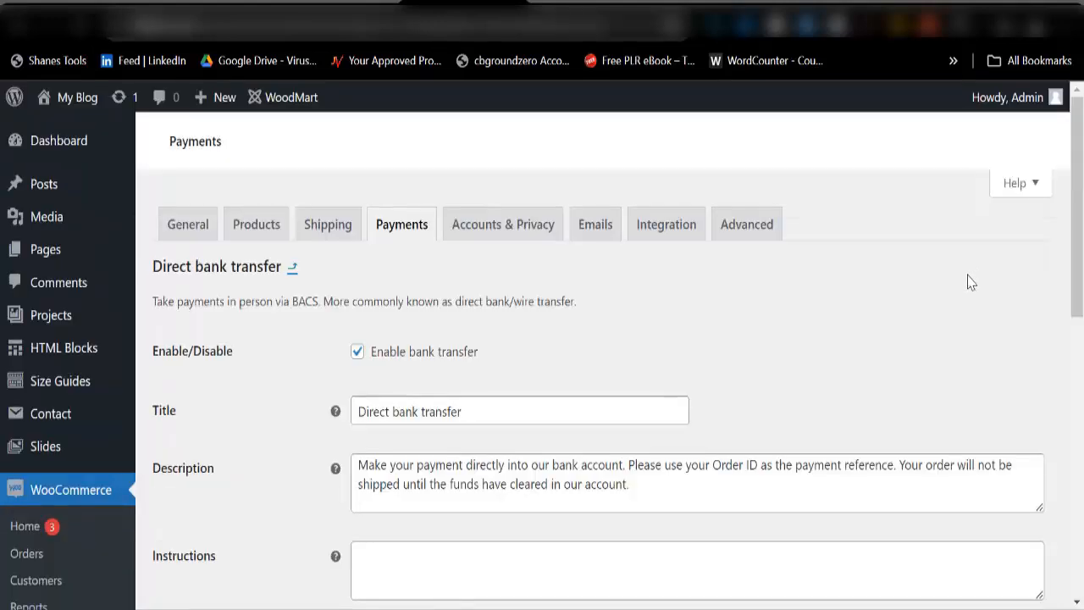
{"action": "scroll", "coordinate": [499, 399], "scroll_direction": "down", "scroll_amount": 4}
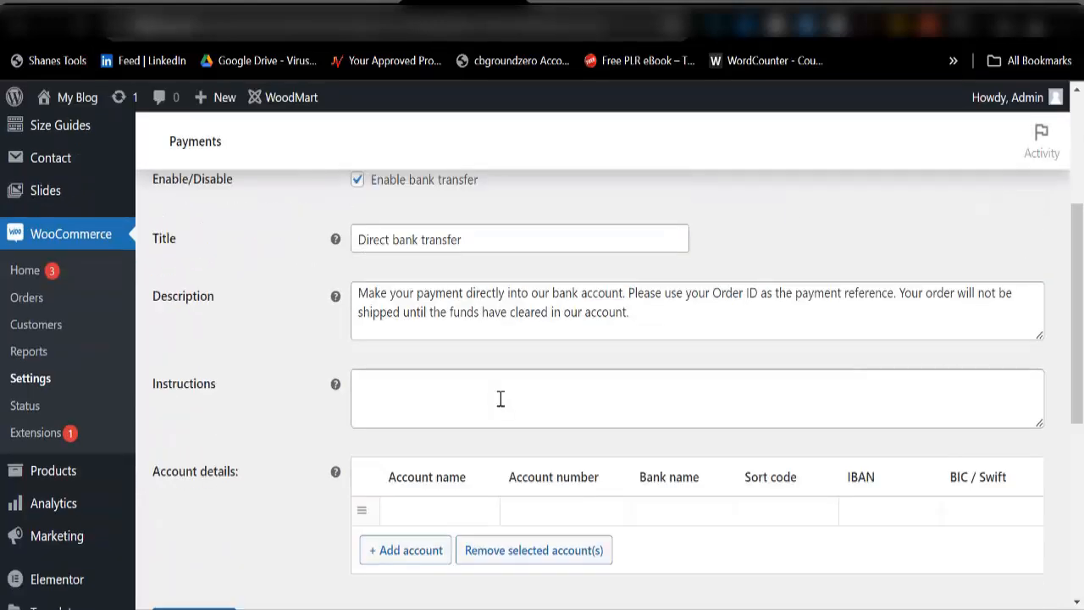
{"action": "scroll", "coordinate": [441, 375], "scroll_direction": "up", "scroll_amount": 4}
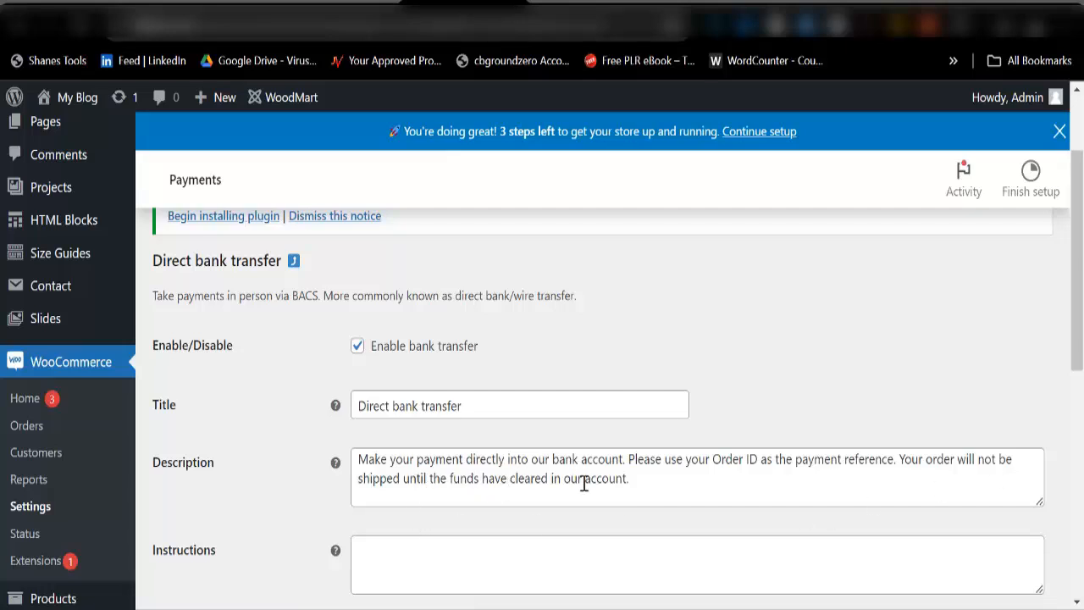
{"action": "scroll", "coordinate": [501, 457], "scroll_direction": "down", "scroll_amount": 2}
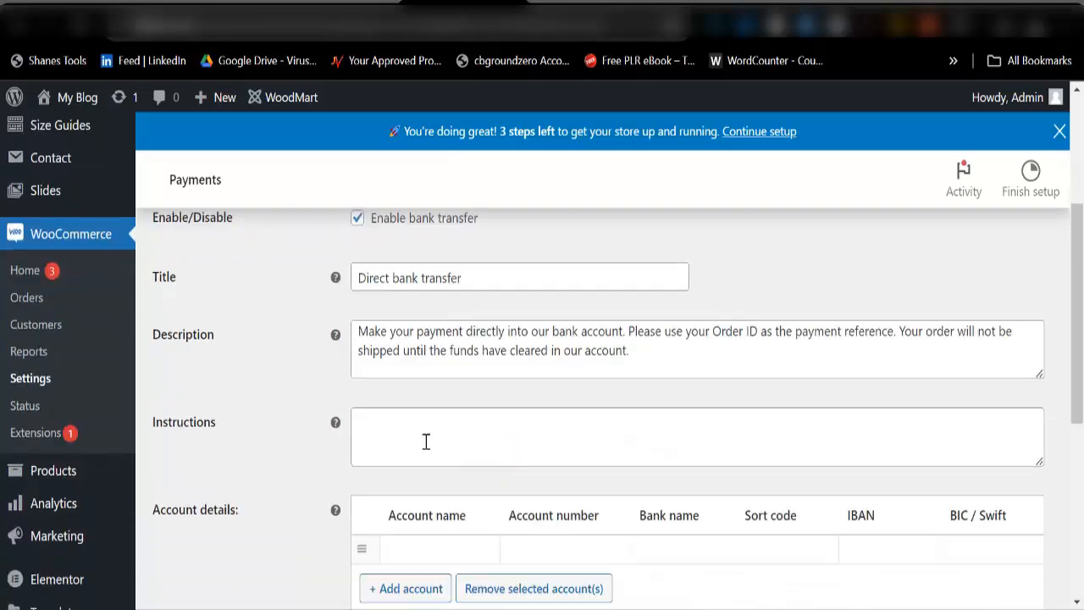
{"action": "left_click", "coordinate": [420, 429]}
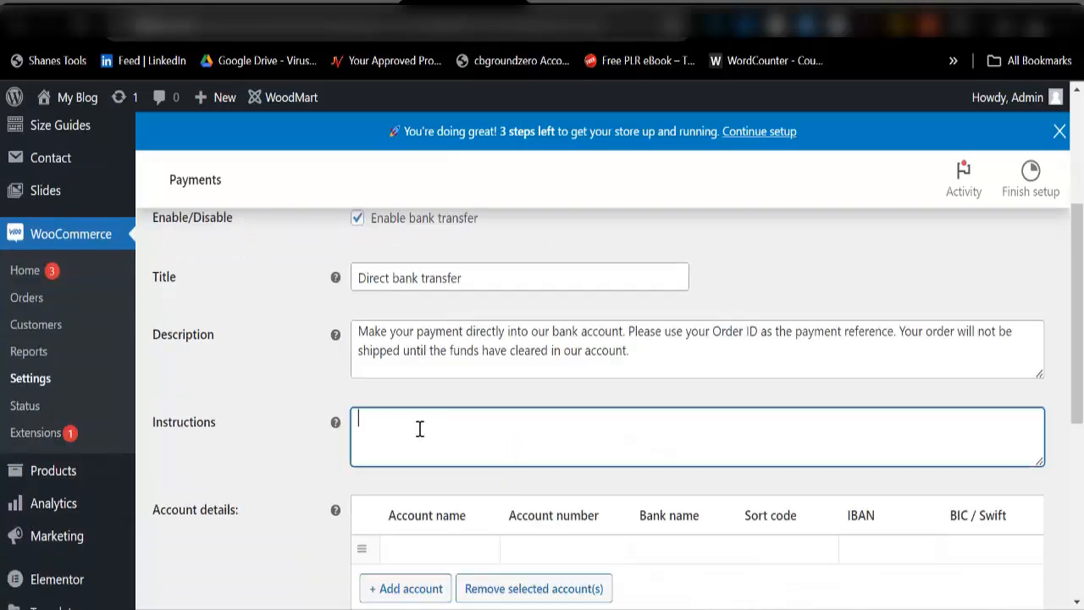
{"action": "type", "text": "Send your proo"}
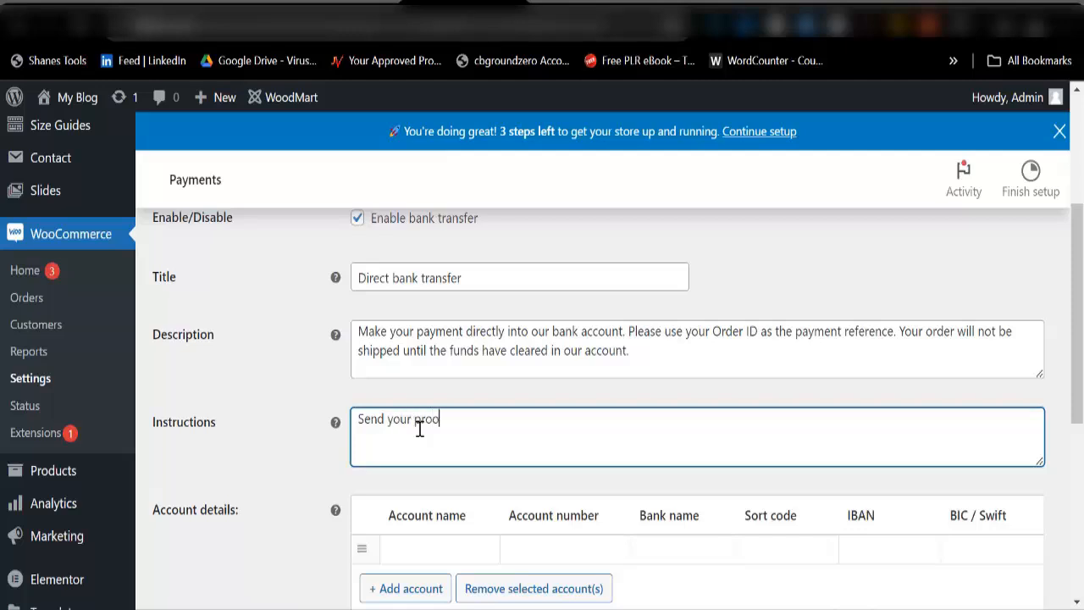
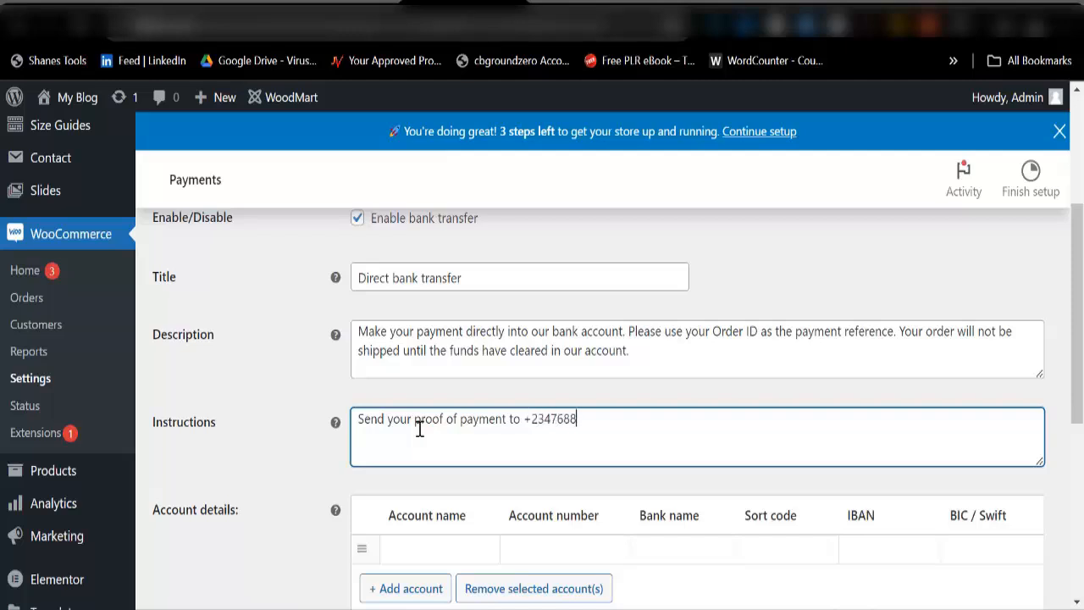
{"action": "scroll", "coordinate": [417, 457], "scroll_direction": "down", "scroll_amount": 3}
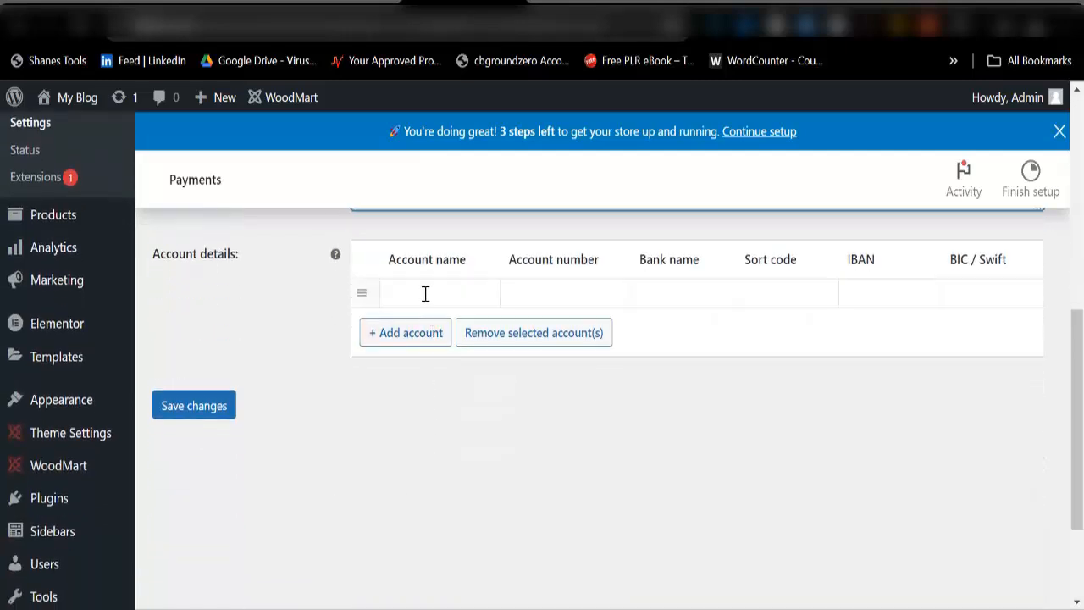
Step: Add an account row with Zenith Bank as bank name and save the settings
{"action": "left_click", "coordinate": [423, 292]}
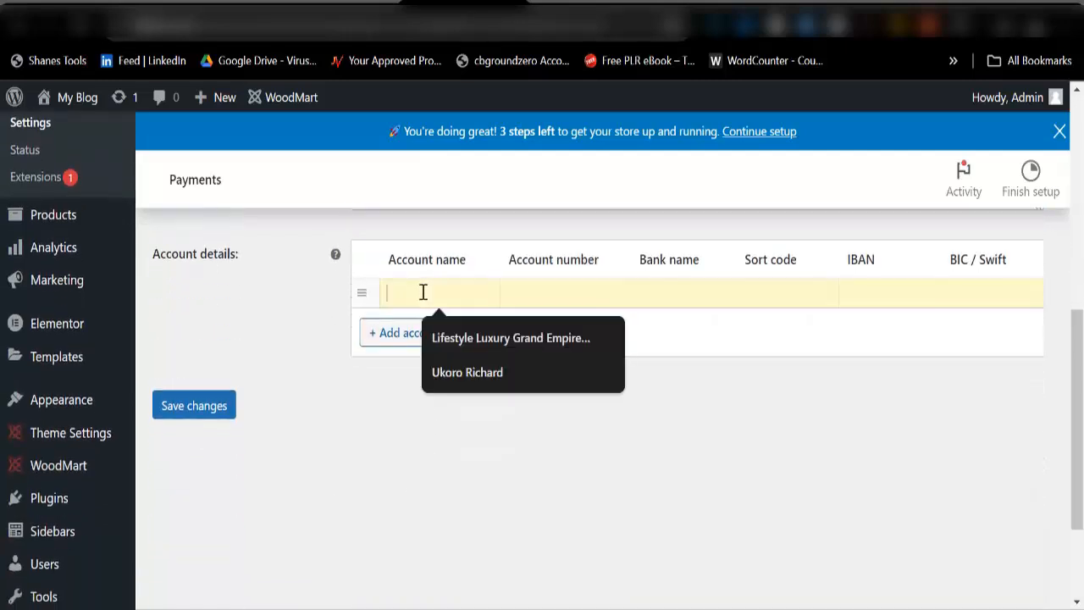
{"action": "left_click", "coordinate": [497, 496]}
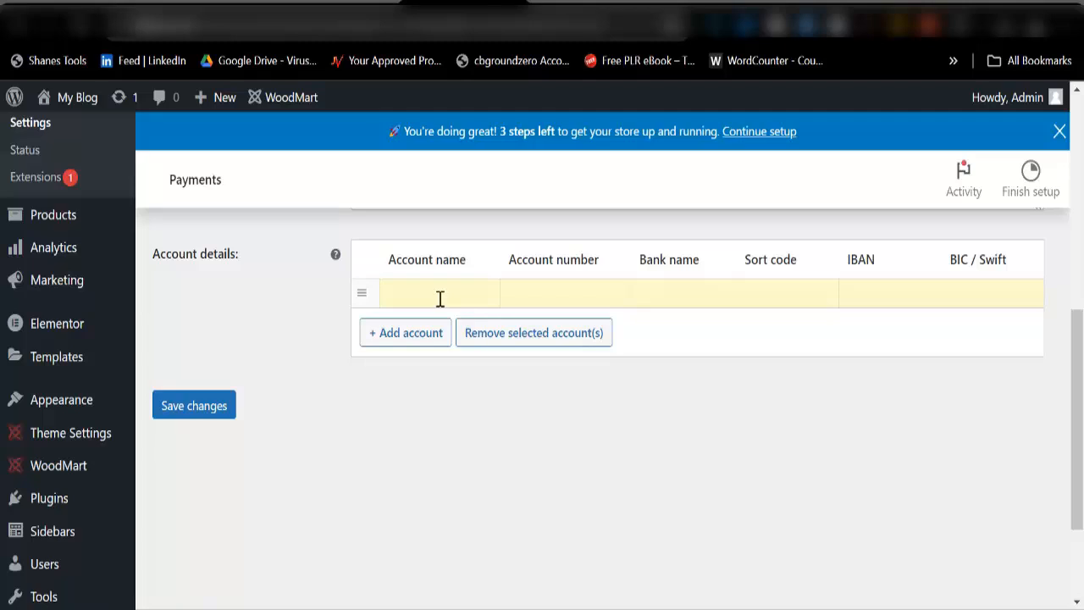
{"action": "left_click", "coordinate": [523, 288]}
{"action": "left_click", "coordinate": [689, 288]}
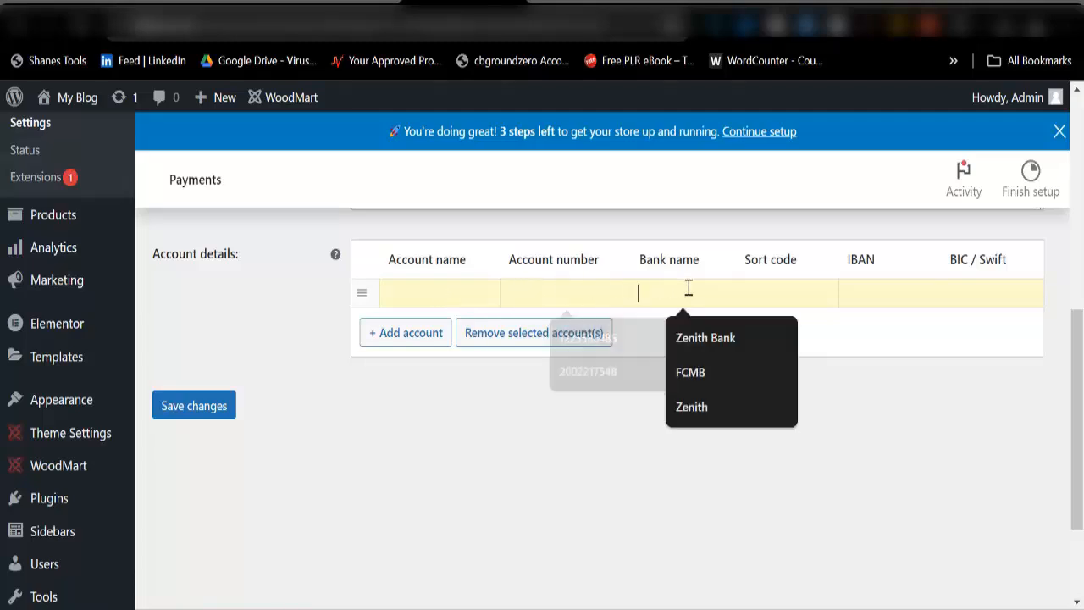
{"action": "left_click", "coordinate": [699, 337]}
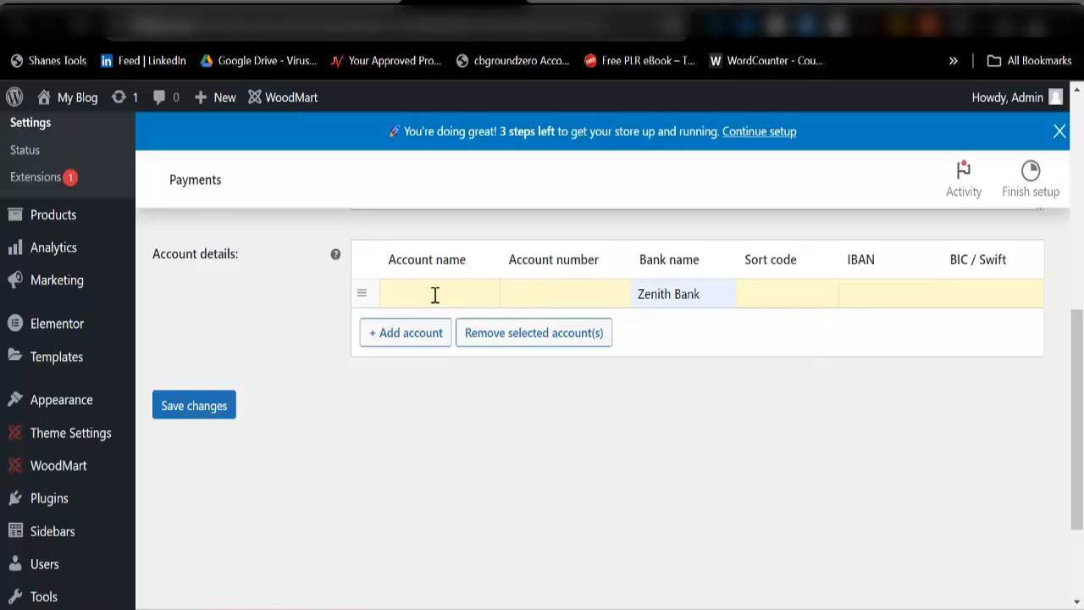
{"action": "left_click", "coordinate": [187, 421]}
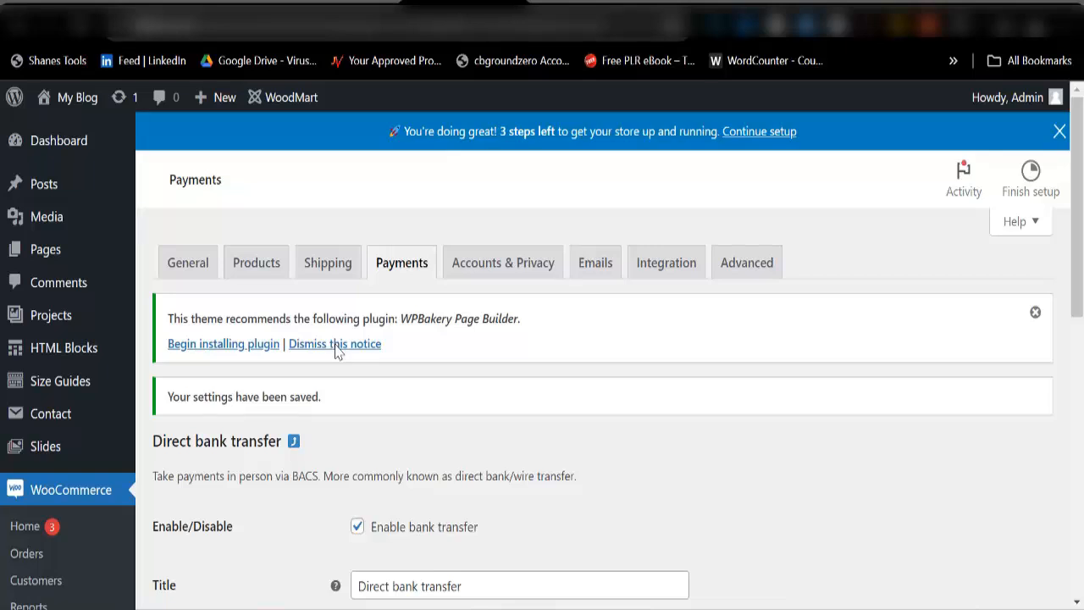
Step: Search 'paystack' from a new tab's address bar and open 'Paystack - Accept Payments Online'
{"action": "left_click", "coordinate": [913, 5]}
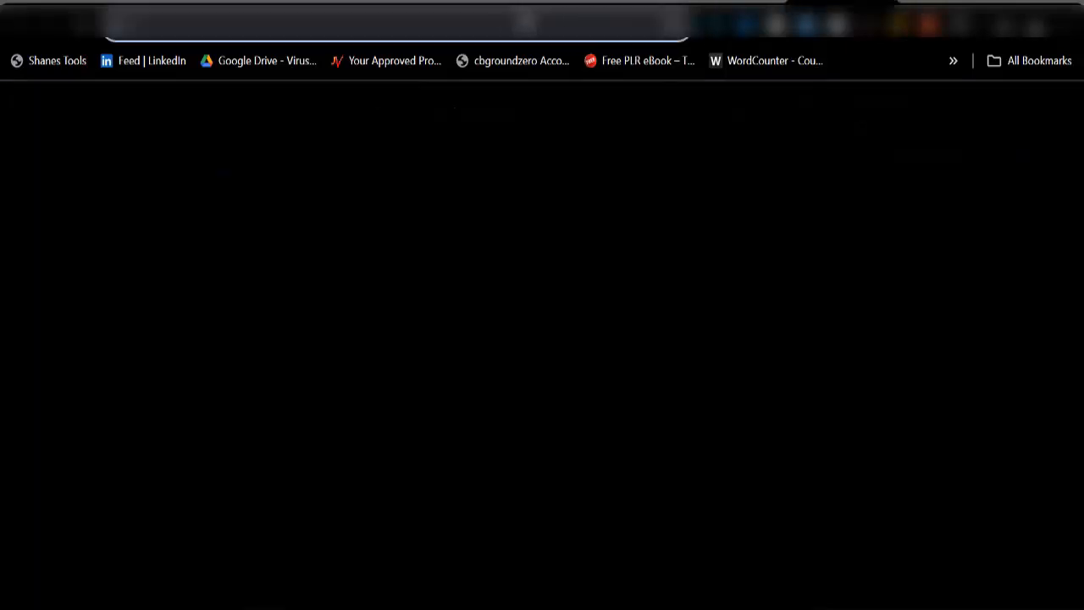
{"action": "type", "text": "pay"}
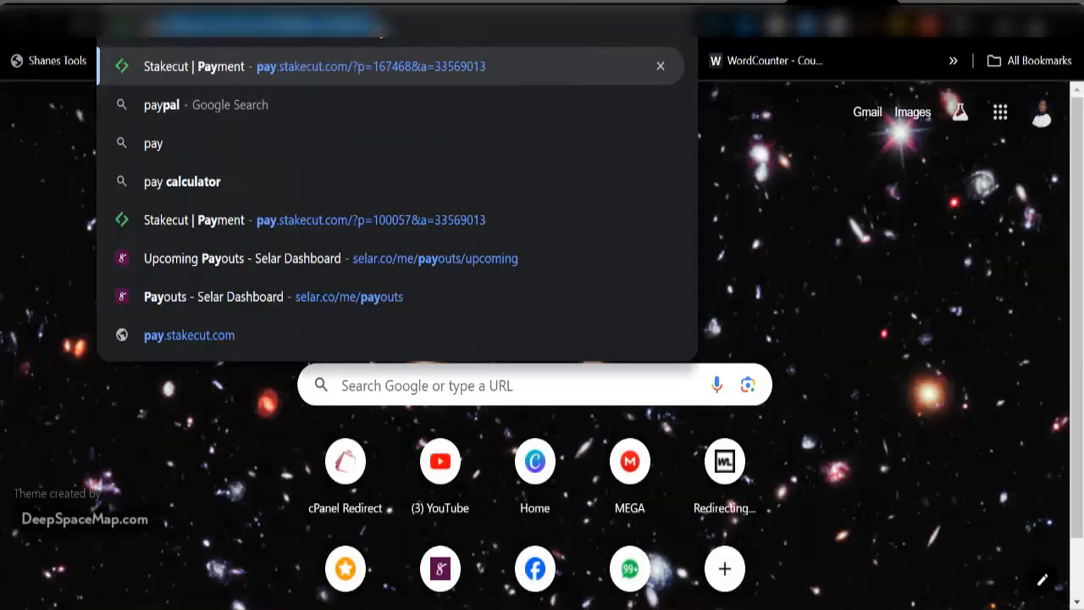
{"action": "left_click", "coordinate": [346, 60]}
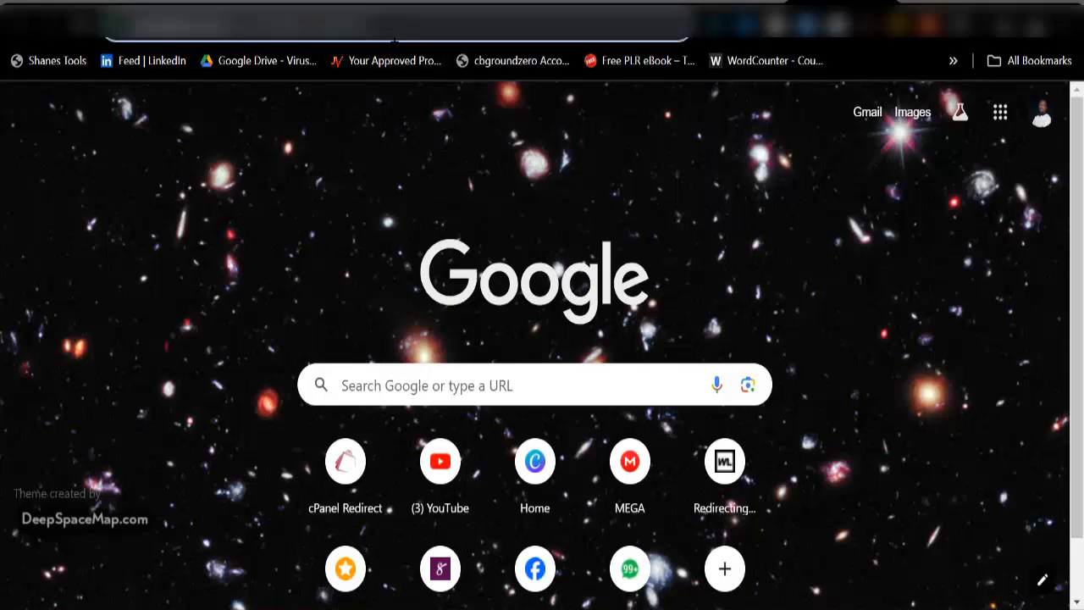
{"action": "type", "text": "paystr"}
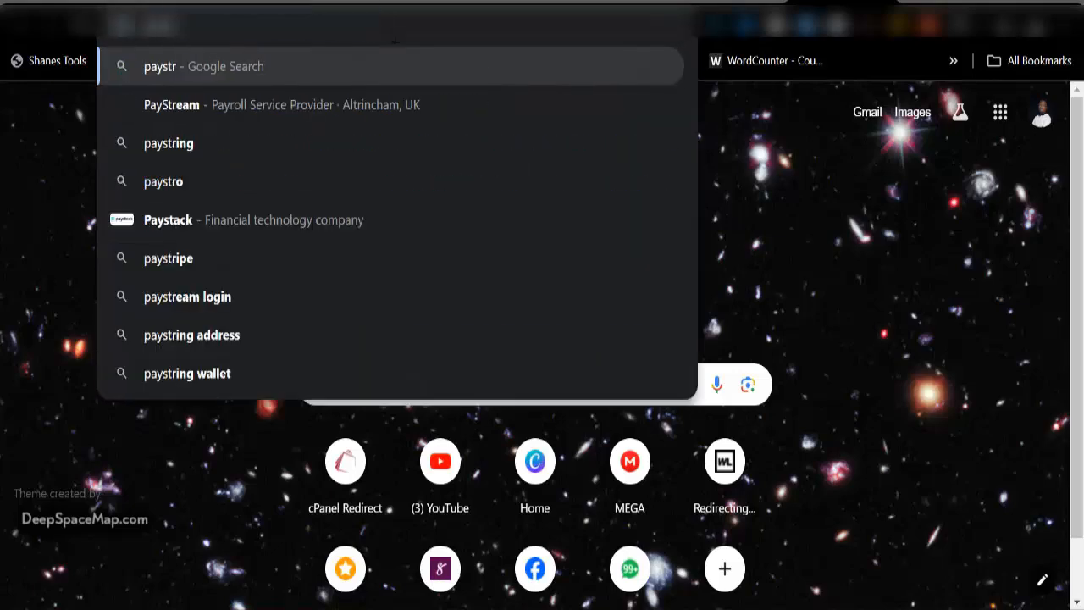
{"action": "key", "text": "BackSpace"}
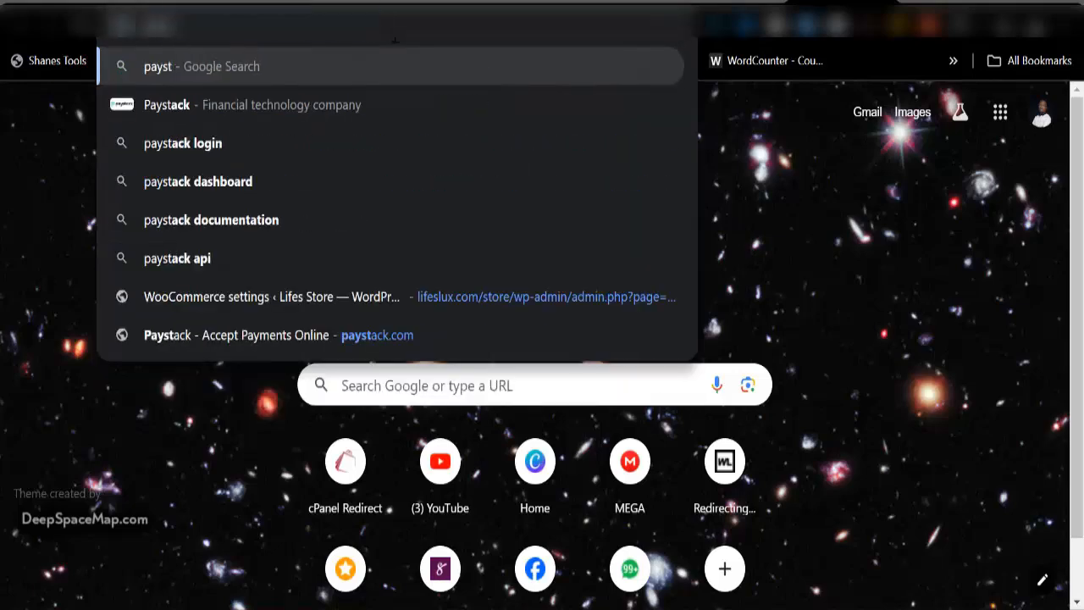
{"action": "left_click", "coordinate": [350, 334]}
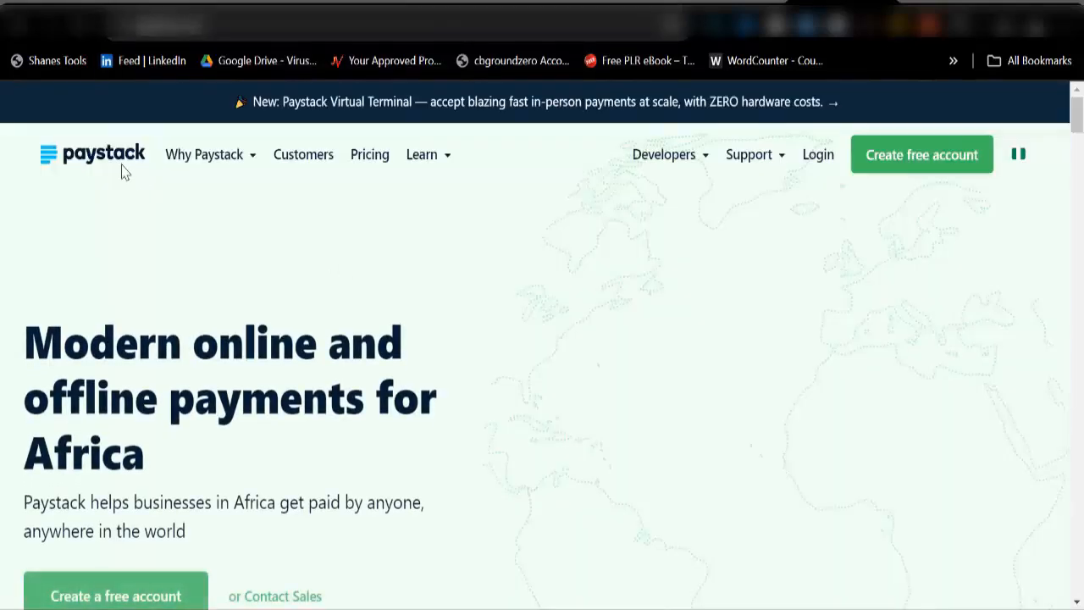
Step: Start a 'flutter' search in another new tab, then return to the Paystack tab
{"action": "left_click", "coordinate": [912, 3]}
{"action": "type", "text": "f"}
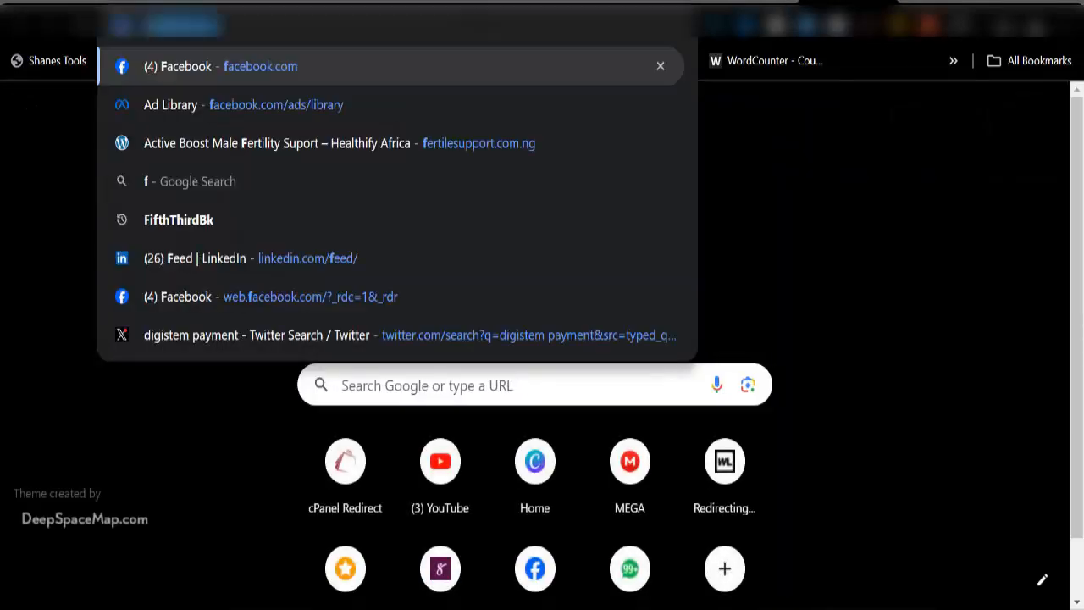
{"action": "type", "text": "lutter"}
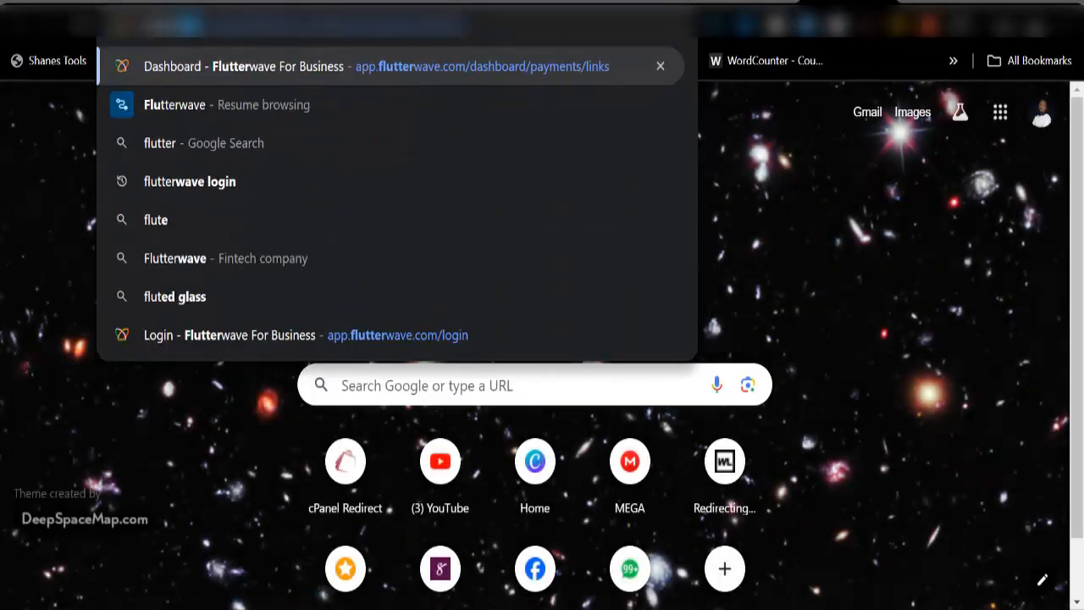
{"action": "key", "text": "Return"}
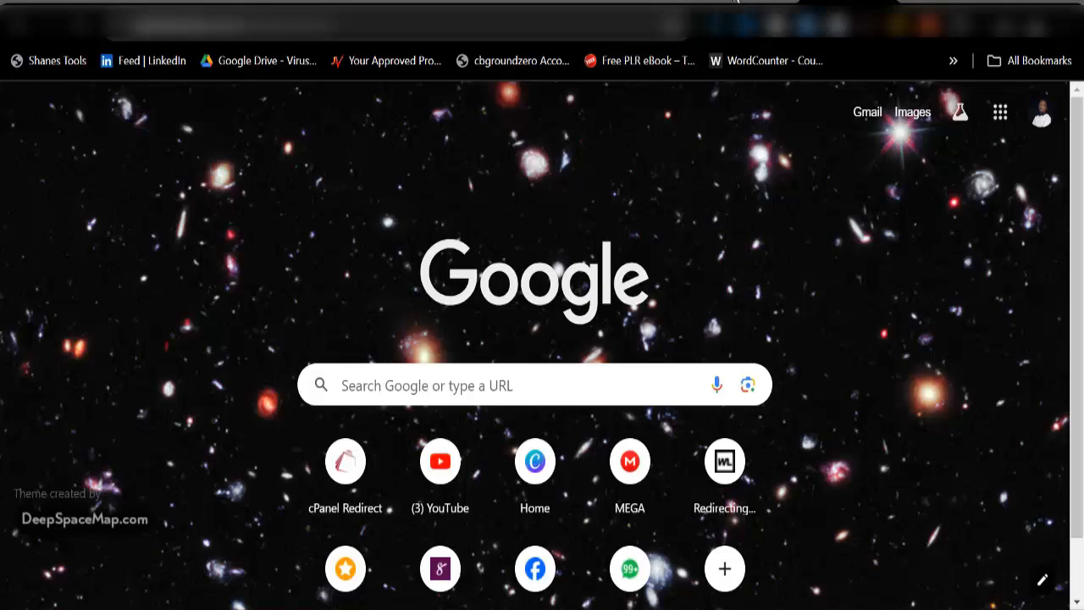
{"action": "left_click", "coordinate": [733, 8]}
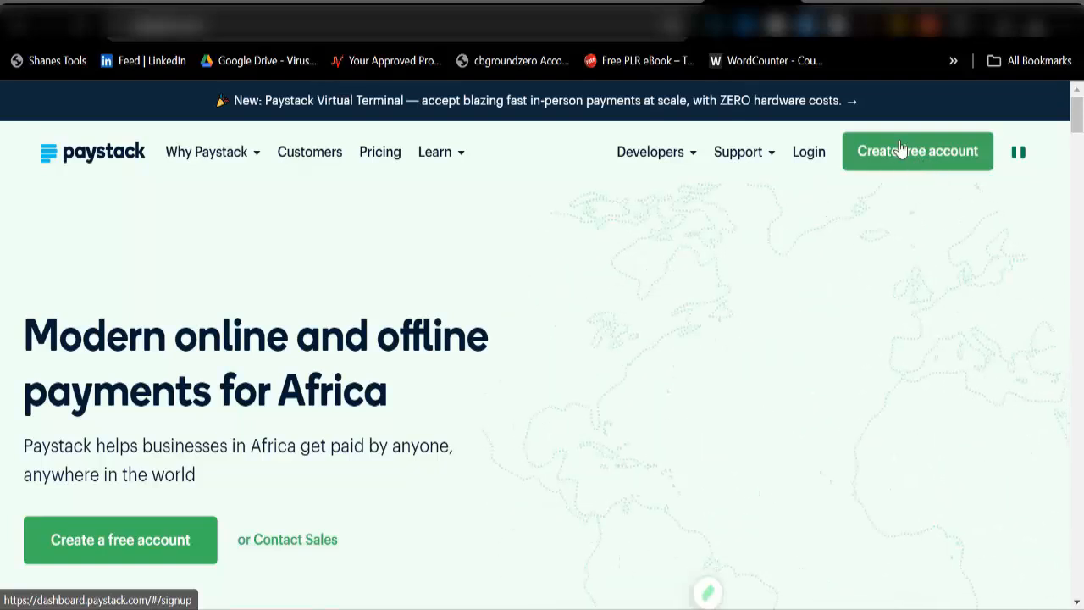
Step: Follow a Paystack homepage link, close that tab, and switch to the Alpharoyal Ecom Store tab
{"action": "left_click", "coordinate": [745, 108]}
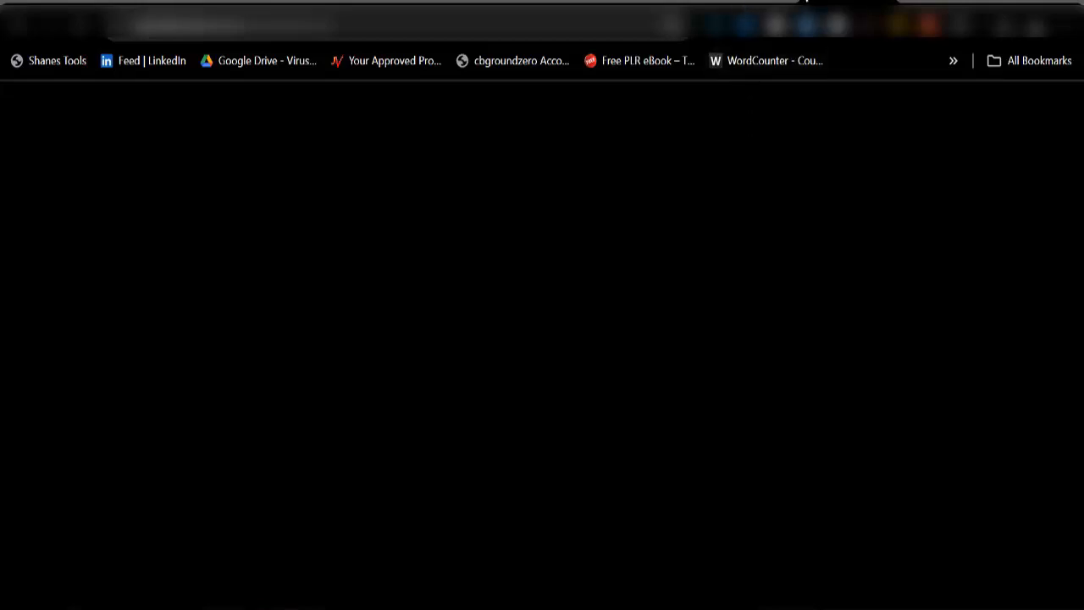
{"action": "left_click", "coordinate": [881, 1]}
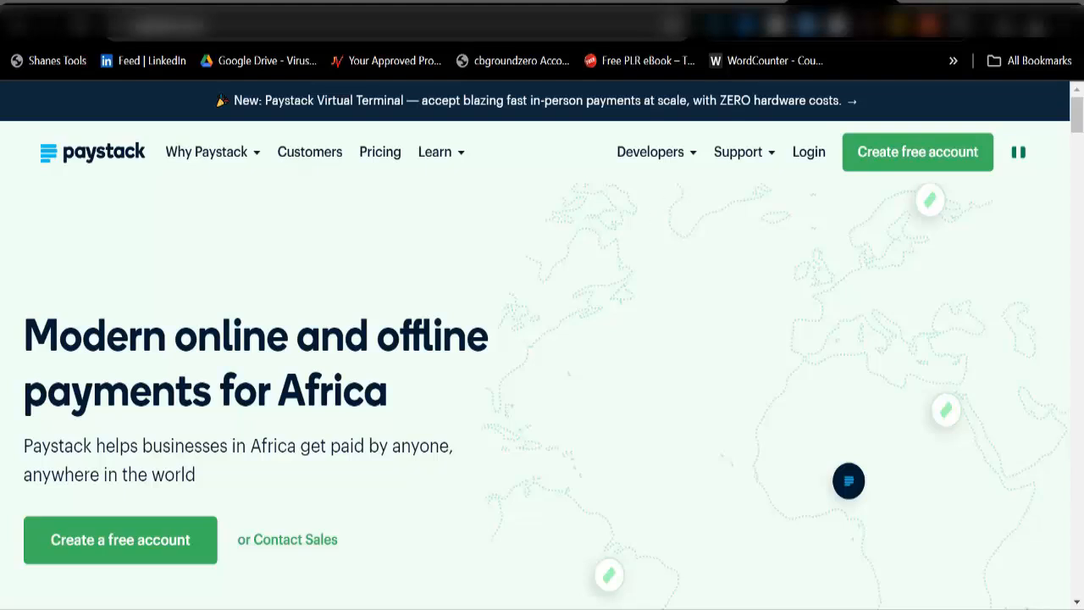
{"action": "left_click", "coordinate": [729, 3]}
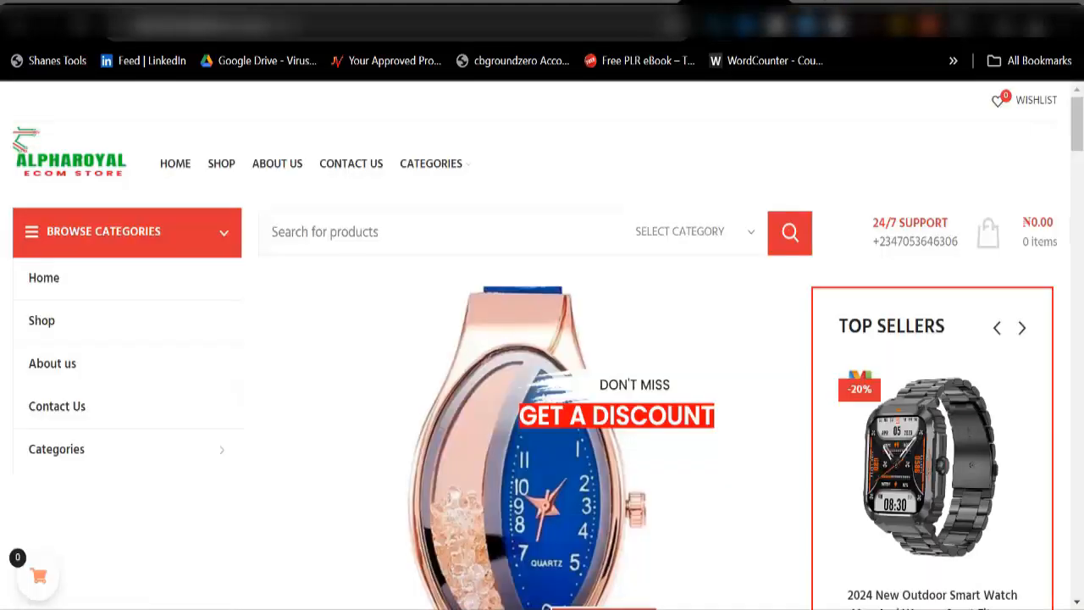
Step: Reopen the WooCommerce Payments list and scroll to Paystack under Recommended payment providers
{"action": "left_click", "coordinate": [508, 3]}
{"action": "scroll", "coordinate": [402, 440], "scroll_direction": "down", "scroll_amount": 5}
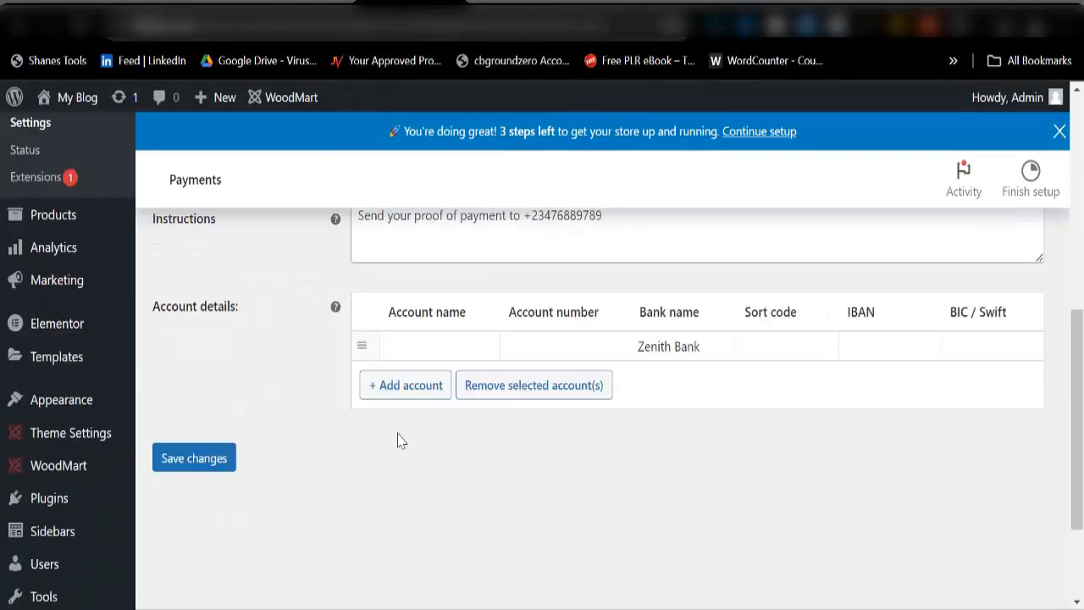
{"action": "scroll", "coordinate": [401, 441], "scroll_direction": "down", "scroll_amount": 2}
{"action": "scroll", "coordinate": [86, 388], "scroll_direction": "up", "scroll_amount": 8}
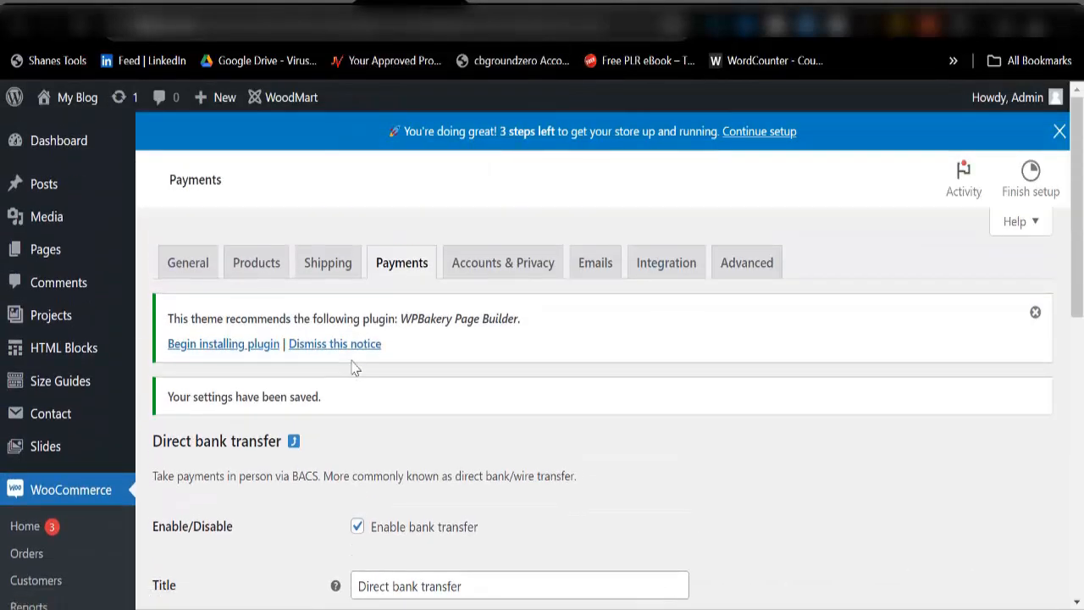
{"action": "left_click", "coordinate": [383, 263]}
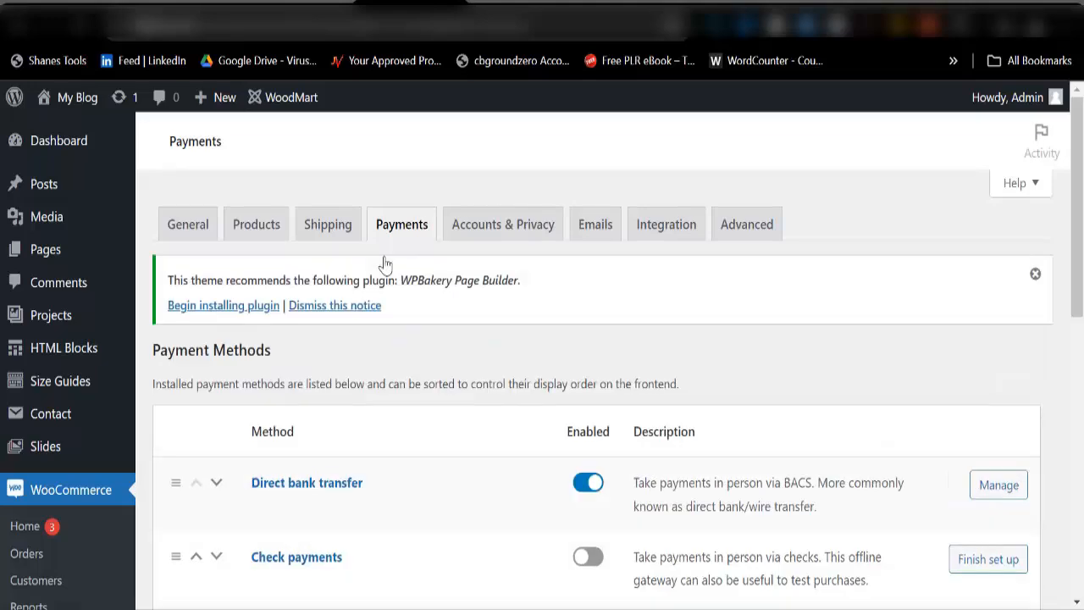
{"action": "scroll", "coordinate": [428, 407], "scroll_direction": "down", "scroll_amount": 7}
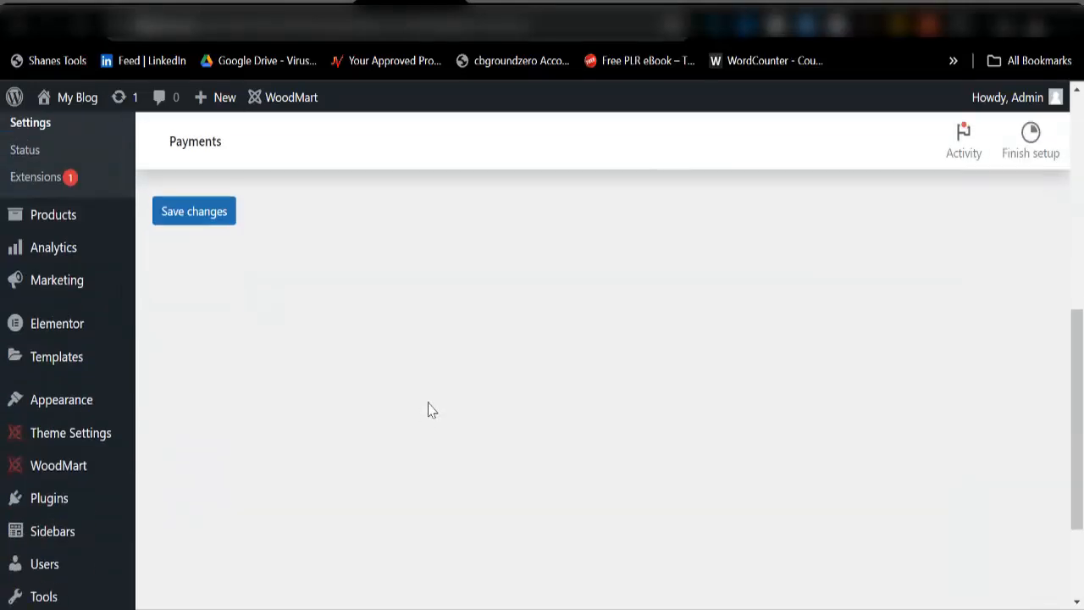
{"action": "scroll", "coordinate": [244, 472], "scroll_direction": "up", "scroll_amount": 5}
{"action": "scroll", "coordinate": [465, 414], "scroll_direction": "down", "scroll_amount": 5}
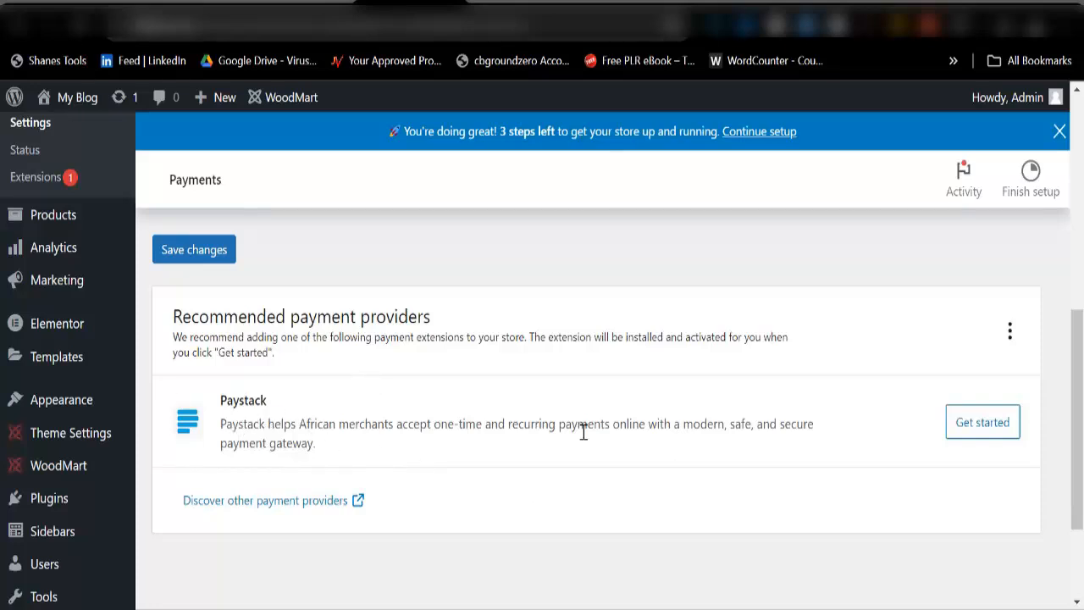
Step: Install the recommended Paystack extension and turn off its test mode to show live keys
{"action": "left_click", "coordinate": [975, 432]}
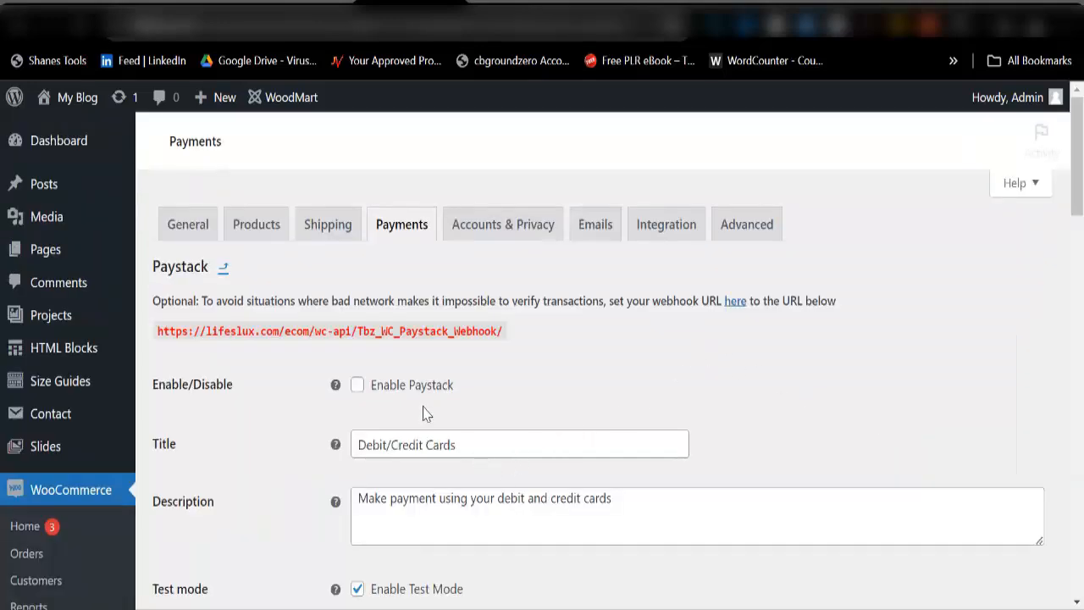
{"action": "scroll", "coordinate": [425, 412], "scroll_direction": "down", "scroll_amount": 5}
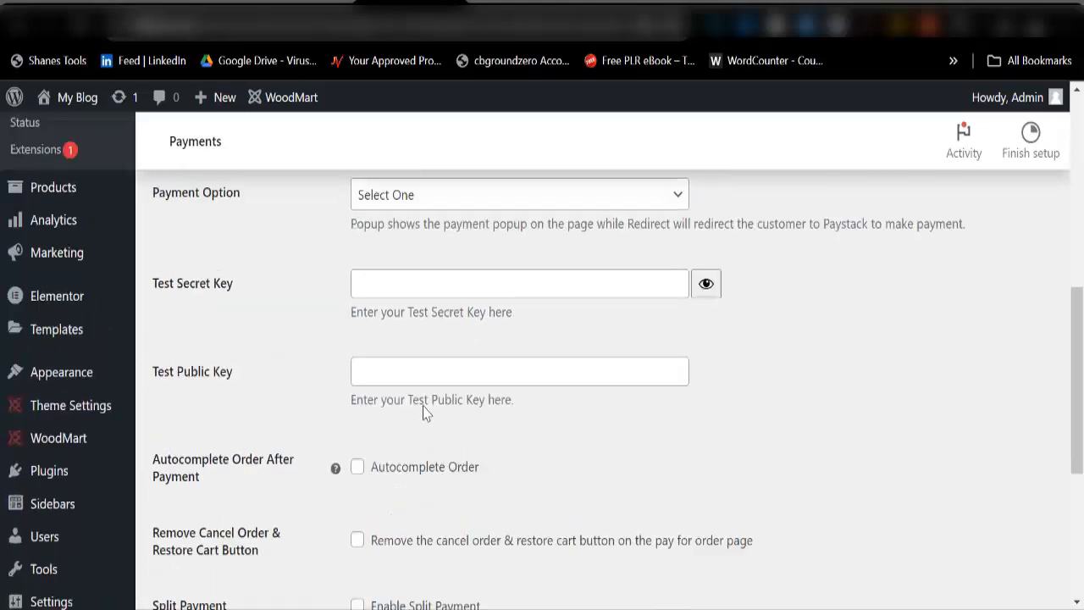
{"action": "scroll", "coordinate": [424, 411], "scroll_direction": "up", "scroll_amount": 3}
{"action": "scroll", "coordinate": [423, 411], "scroll_direction": "down", "scroll_amount": 3}
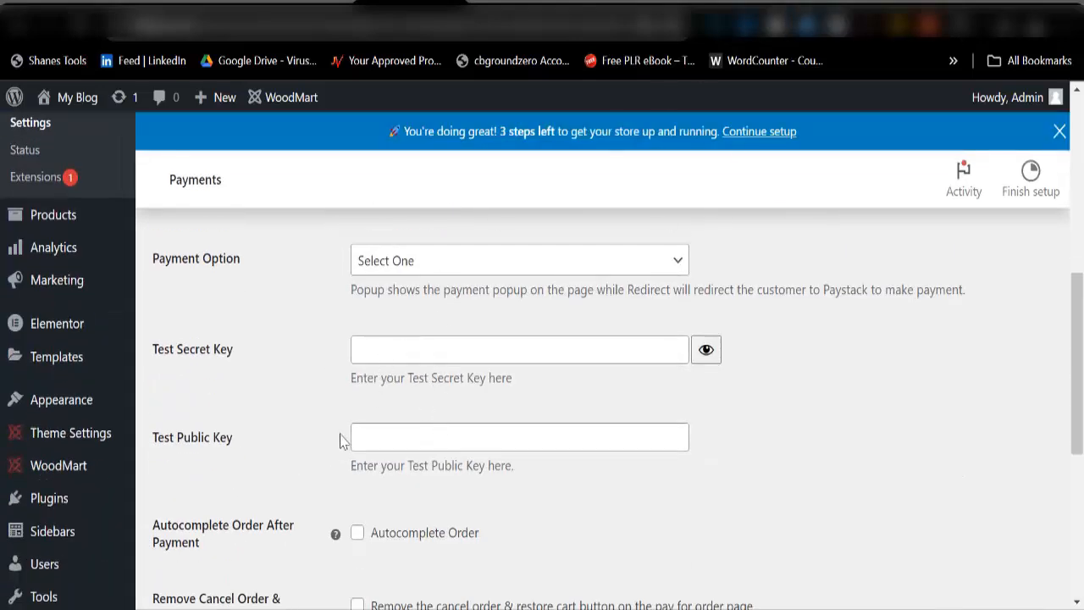
{"action": "left_click_drag", "start_coordinate": [135, 347], "coordinate": [240, 360]}
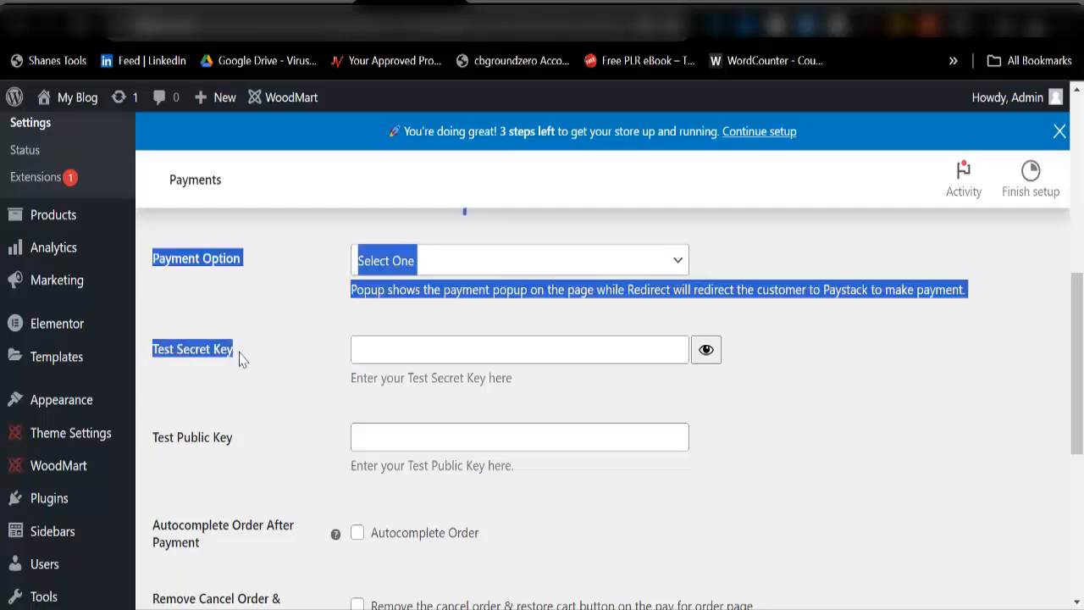
{"action": "left_click_drag", "start_coordinate": [152, 437], "coordinate": [180, 437]}
{"action": "left_click", "coordinate": [289, 407]}
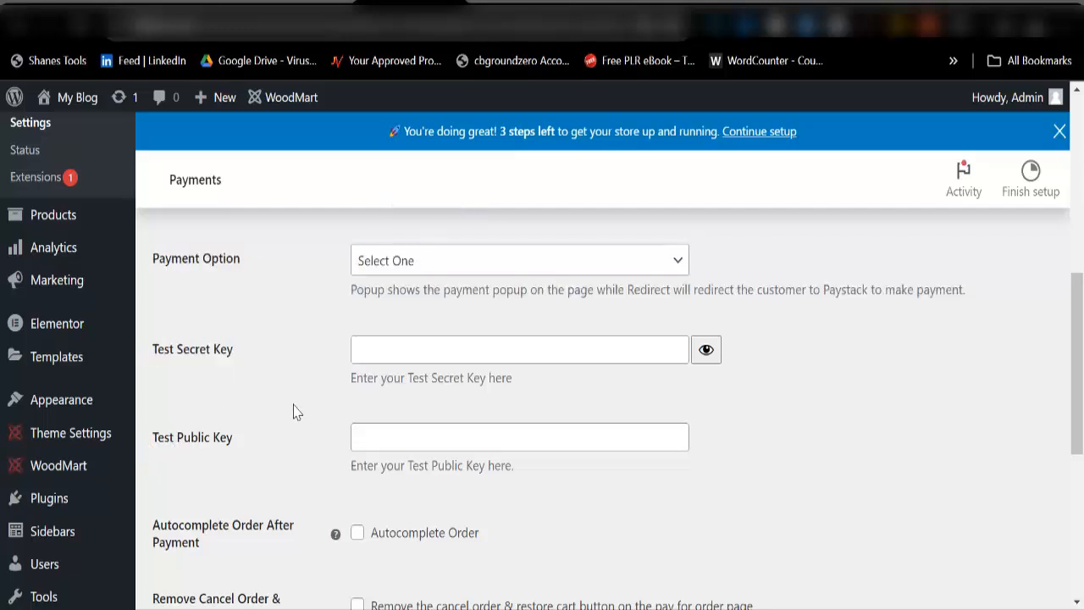
{"action": "scroll", "coordinate": [347, 368], "scroll_direction": "up", "scroll_amount": 1}
{"action": "scroll", "coordinate": [355, 406], "scroll_direction": "up", "scroll_amount": 3}
{"action": "left_click", "coordinate": [358, 452]}
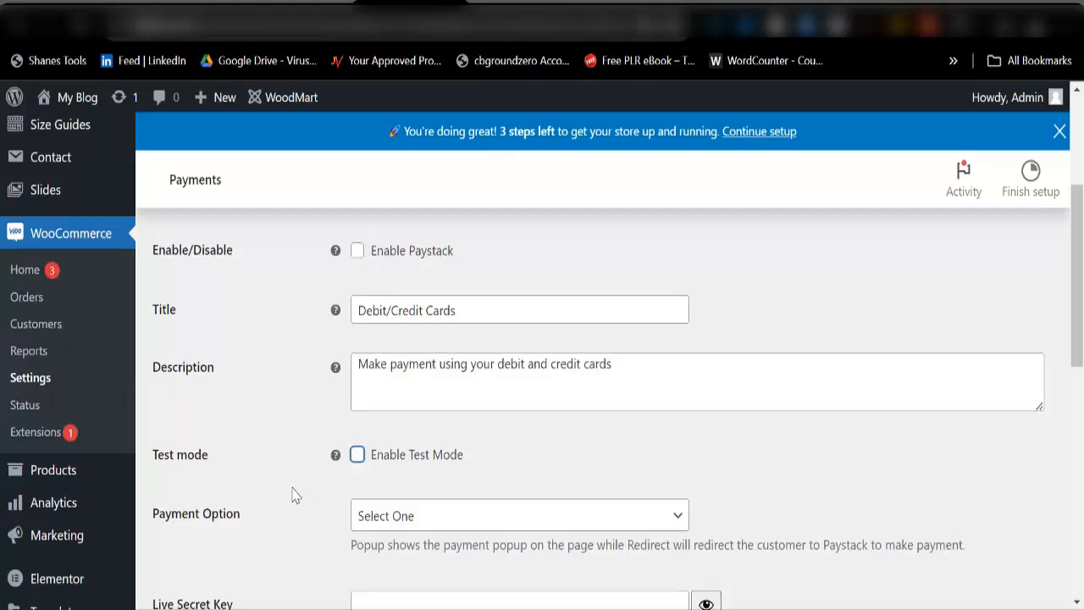
{"action": "scroll", "coordinate": [254, 449], "scroll_direction": "down", "scroll_amount": 3}
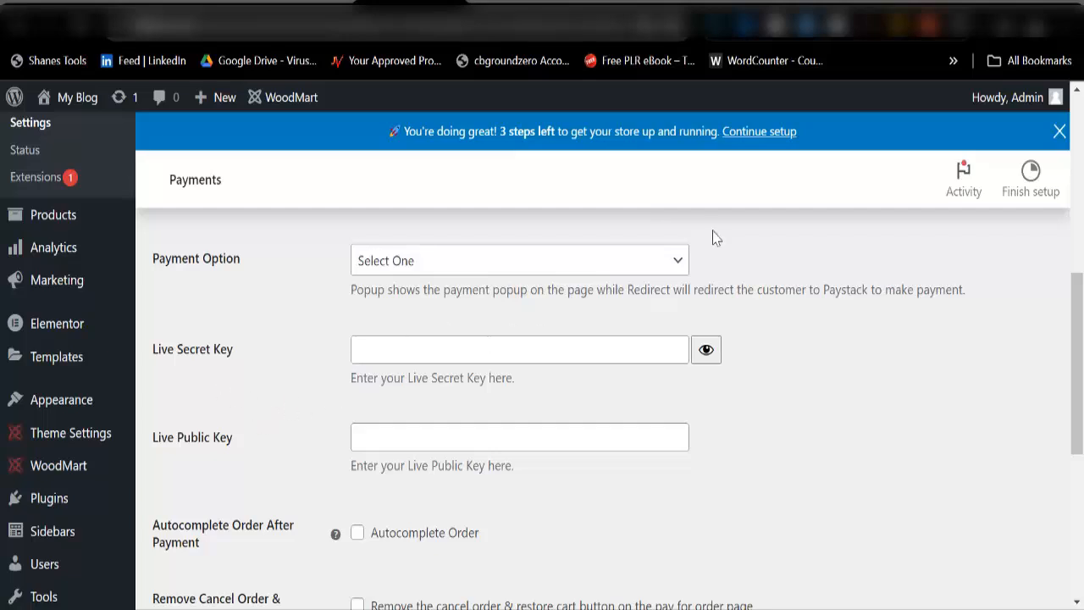
Step: Stay on the page, save the Paystack payment settings, and open Accounts & Privacy
{"action": "left_click", "coordinate": [812, 12]}
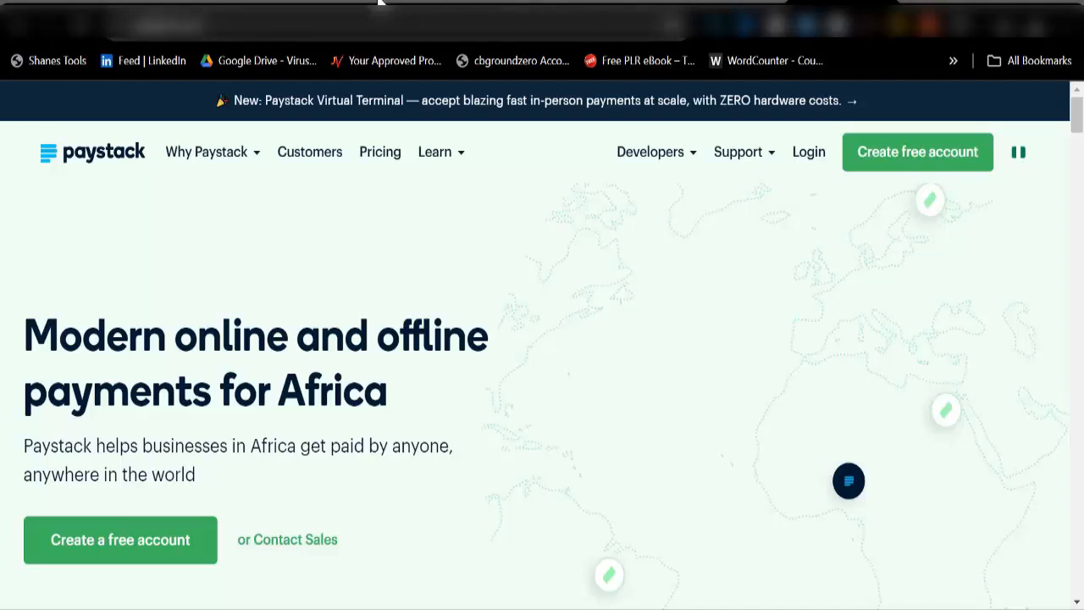
{"action": "left_click", "coordinate": [380, 8]}
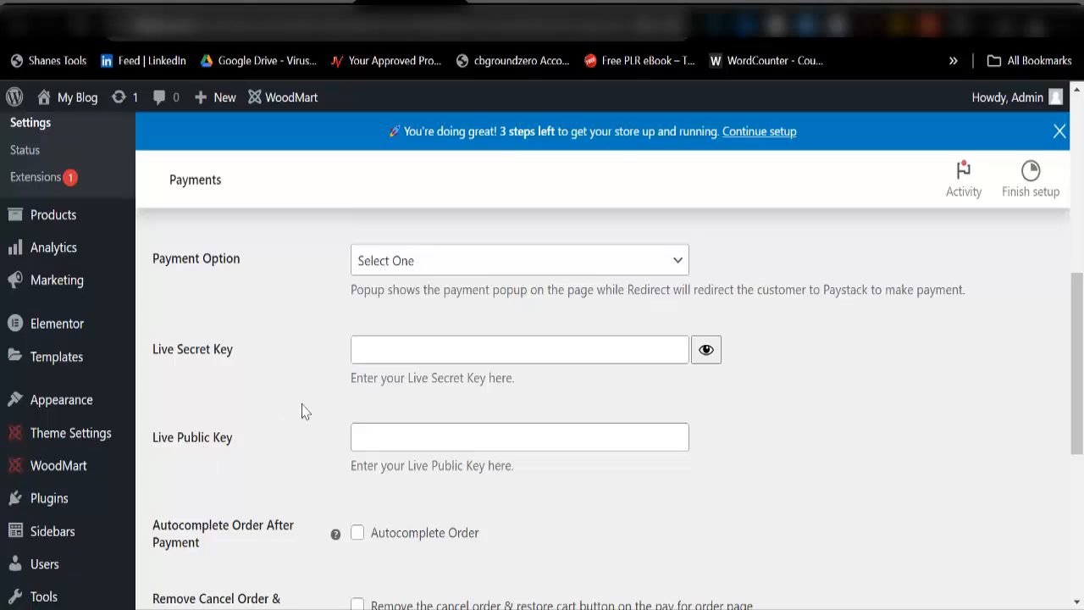
{"action": "scroll", "coordinate": [303, 411], "scroll_direction": "down", "scroll_amount": 4}
{"action": "scroll", "coordinate": [314, 400], "scroll_direction": "up", "scroll_amount": 8}
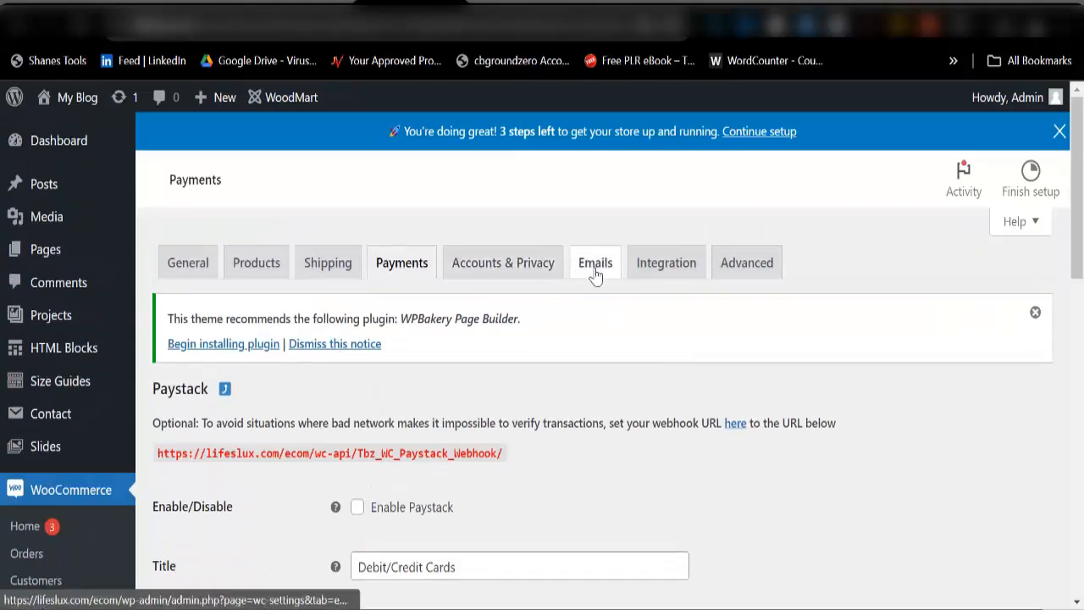
{"action": "left_click", "coordinate": [521, 278]}
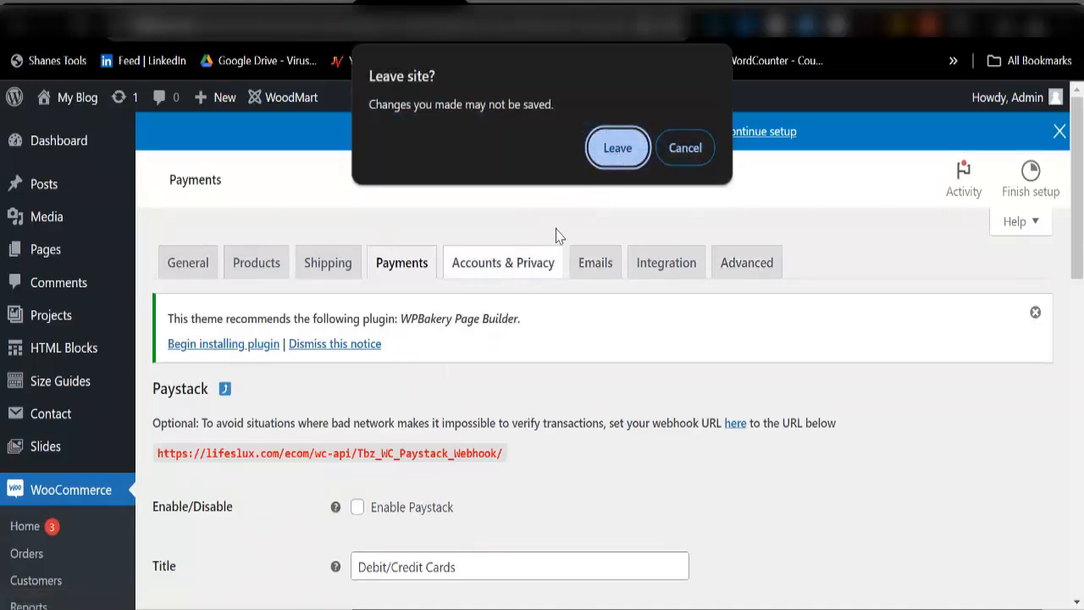
{"action": "left_click", "coordinate": [673, 154]}
{"action": "scroll", "coordinate": [358, 448], "scroll_direction": "down", "scroll_amount": 10}
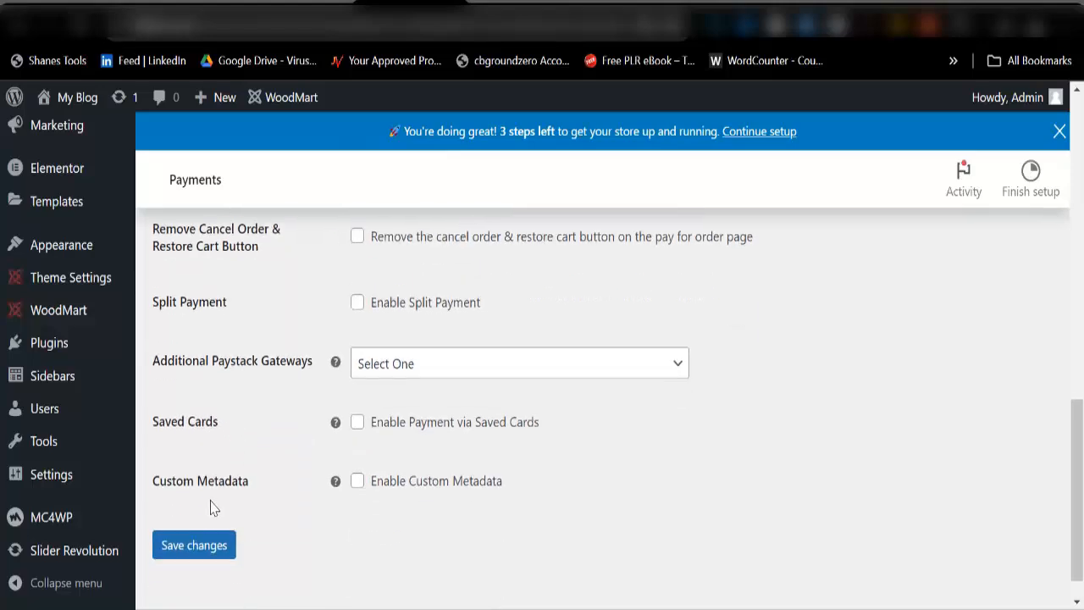
{"action": "left_click", "coordinate": [198, 513]}
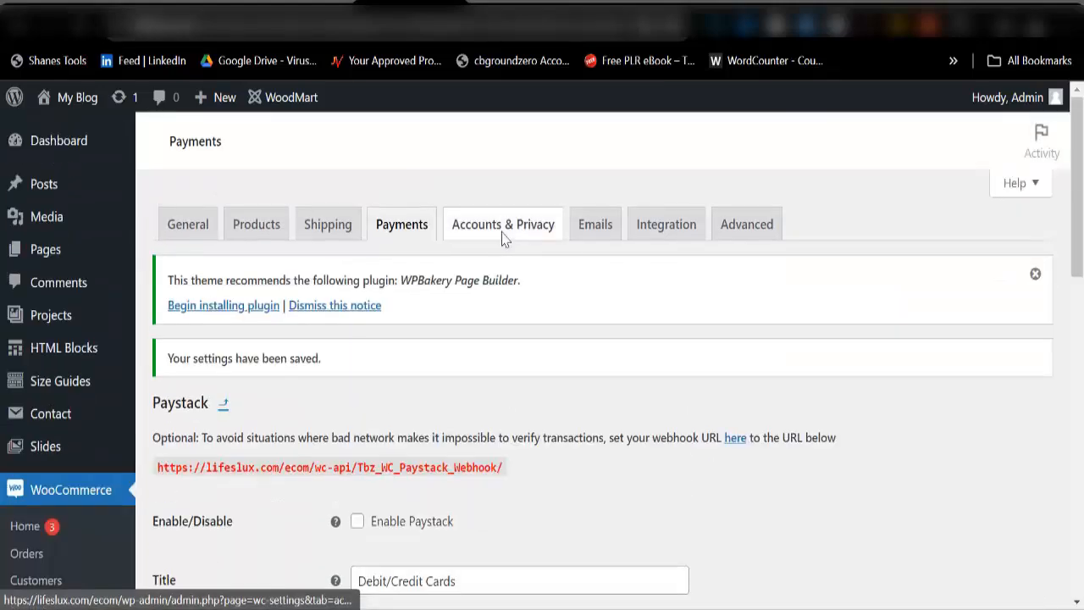
{"action": "left_click", "coordinate": [502, 235]}
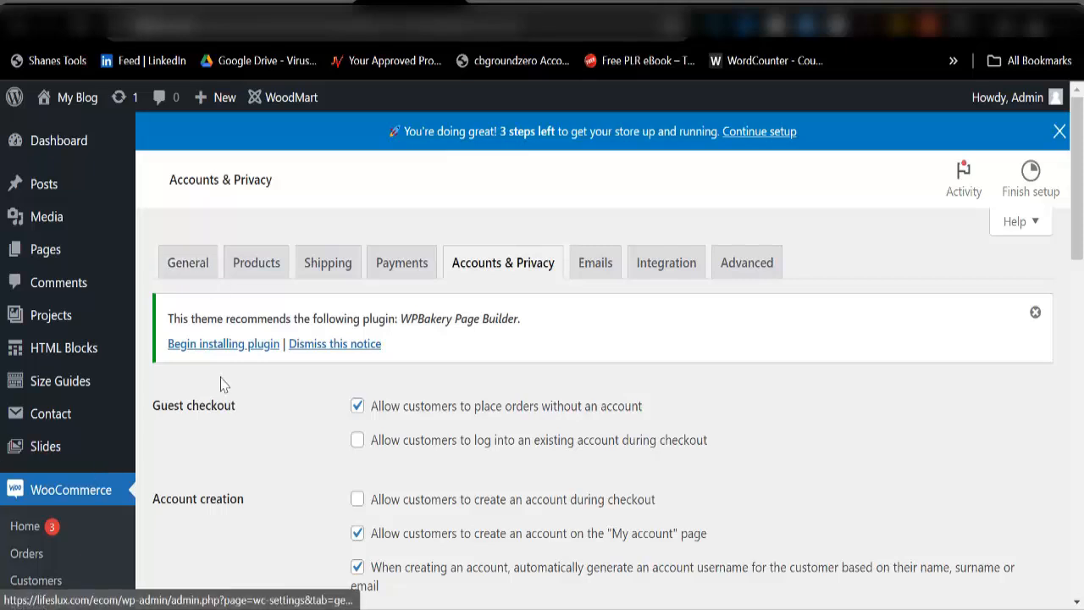
Step: Open the WooCommerce All Products list from the Products sidebar menu
{"action": "mouse_move", "coordinate": [55, 422]}
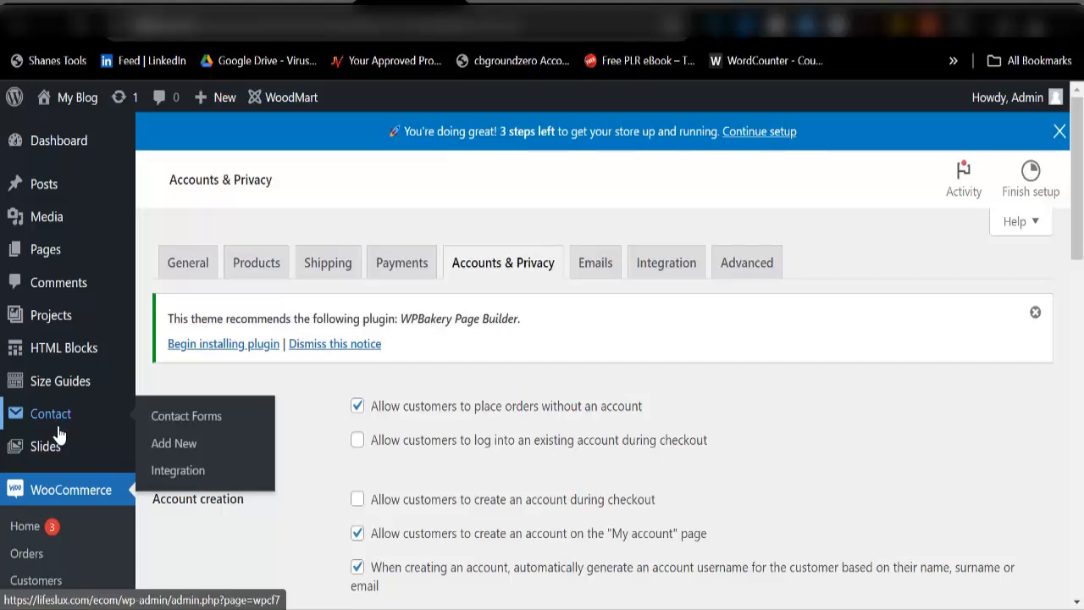
{"action": "scroll", "coordinate": [68, 485], "scroll_direction": "down", "scroll_amount": 1}
{"action": "scroll", "coordinate": [66, 485], "scroll_direction": "down", "scroll_amount": 3}
{"action": "mouse_move", "coordinate": [58, 483]}
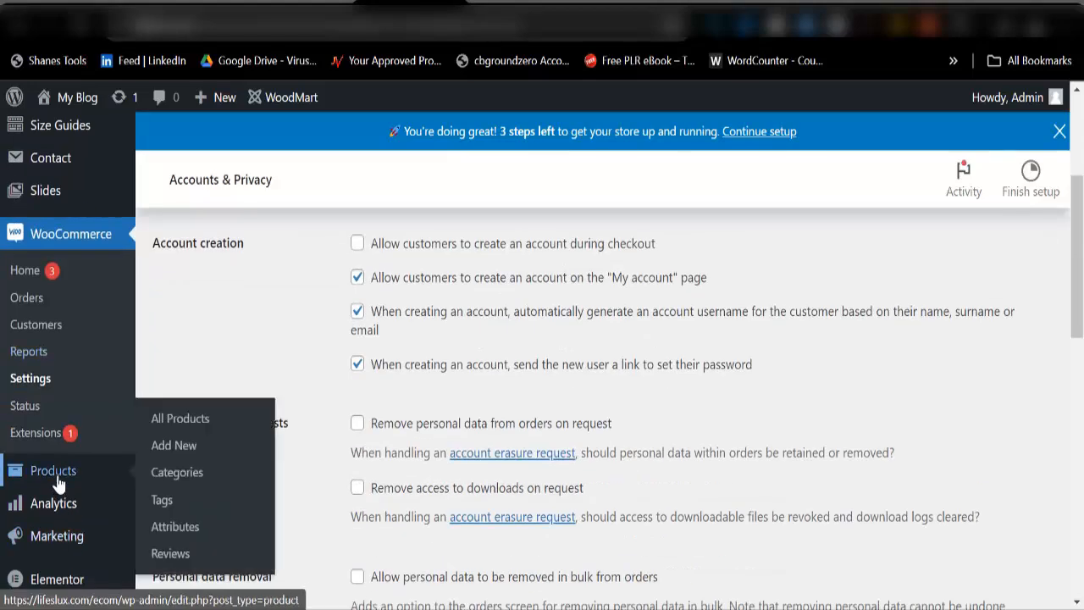
{"action": "left_click", "coordinate": [180, 421]}
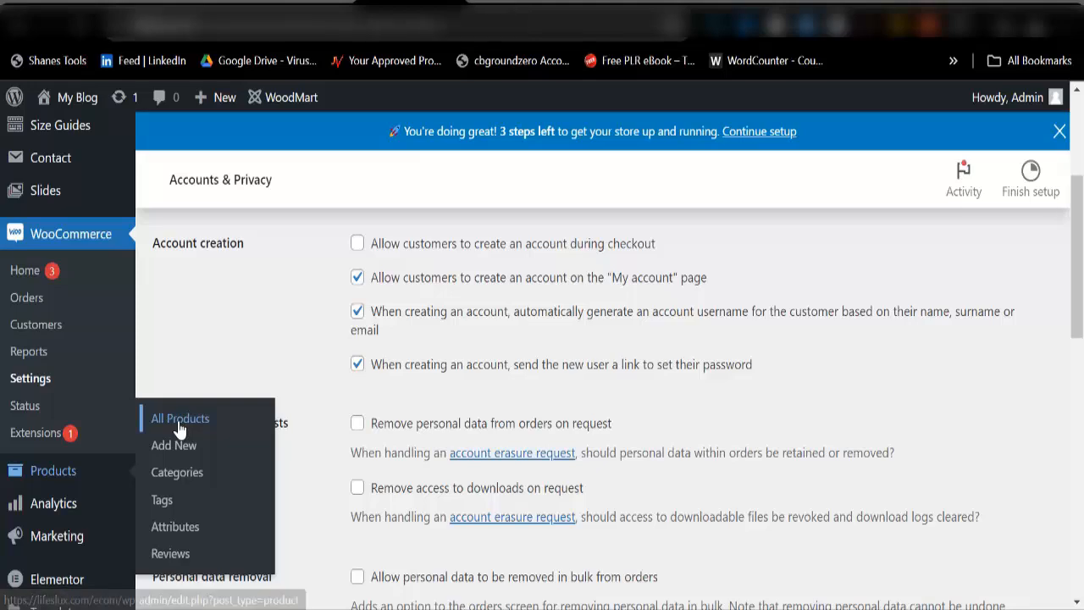
{"action": "scroll", "coordinate": [416, 448], "scroll_direction": "down", "scroll_amount": 10}
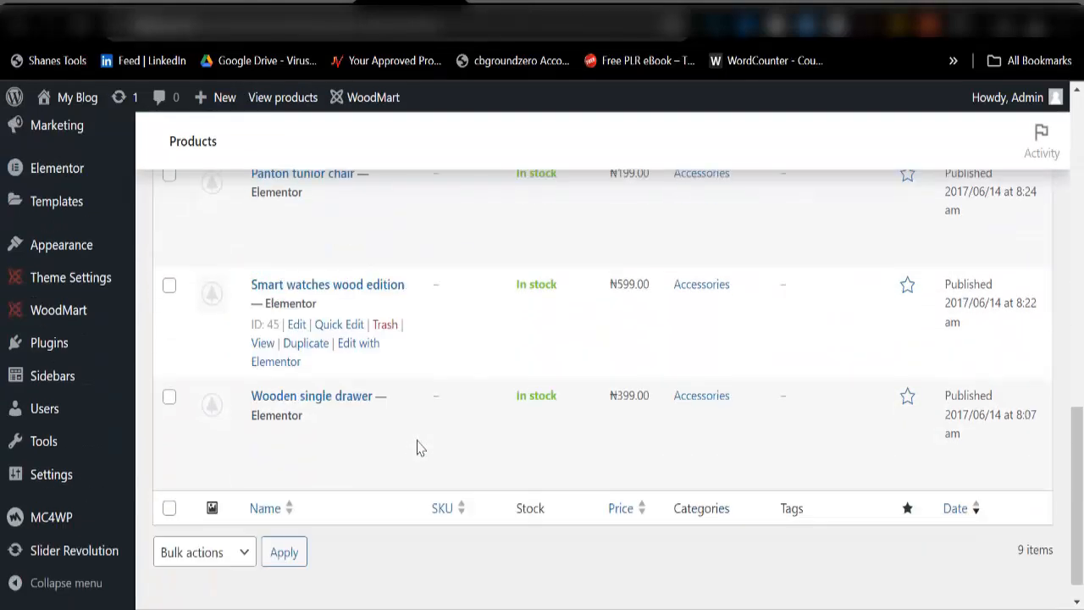
Step: Select all 9 products, bulk Move to Trash, and switch to the storefront tab
{"action": "scroll", "coordinate": [418, 448], "scroll_direction": "up", "scroll_amount": 5}
{"action": "scroll", "coordinate": [416, 447], "scroll_direction": "up", "scroll_amount": 5}
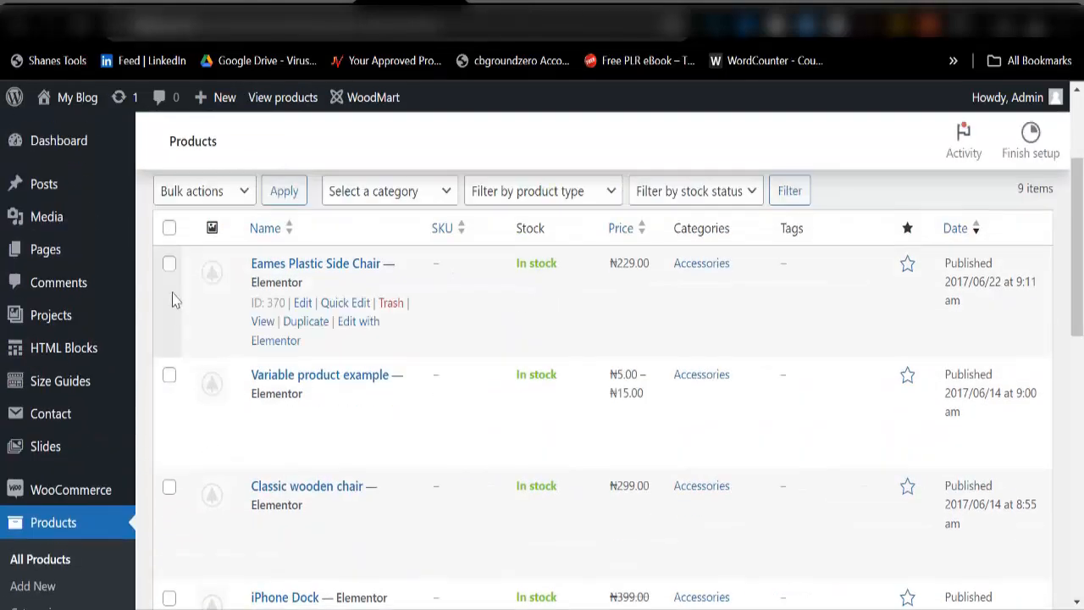
{"action": "scroll", "coordinate": [179, 301], "scroll_direction": "up", "scroll_amount": 2}
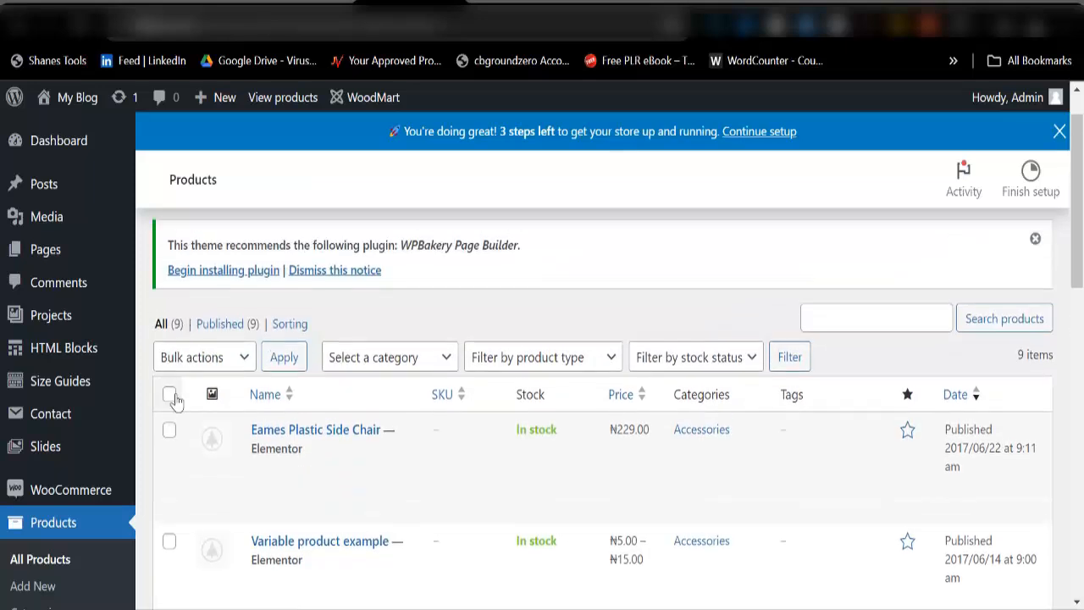
{"action": "left_click", "coordinate": [169, 395]}
{"action": "left_click", "coordinate": [186, 356]}
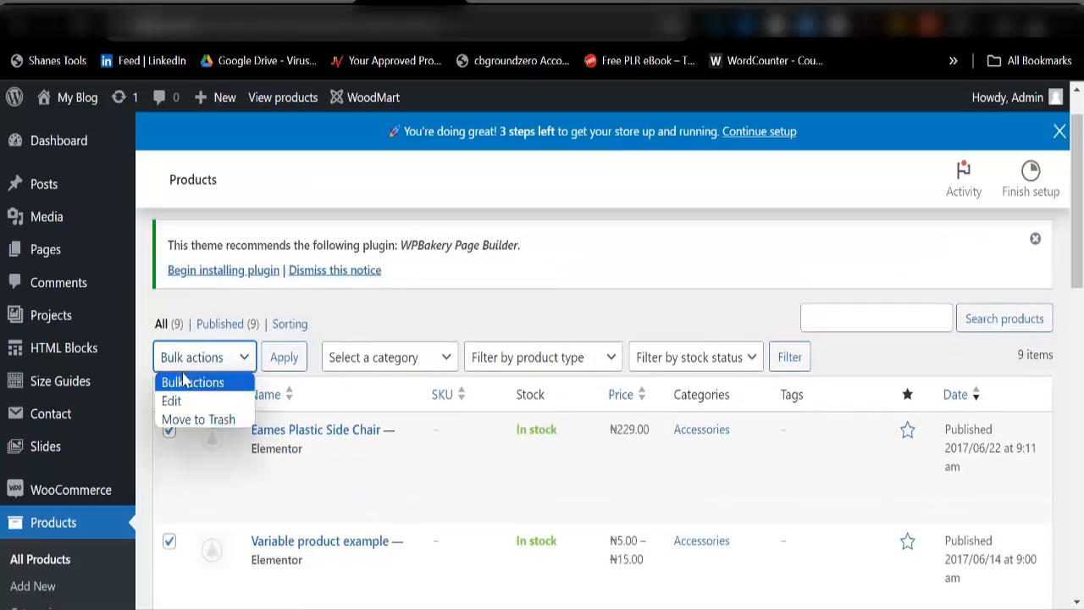
{"action": "left_click", "coordinate": [198, 418]}
{"action": "left_click", "coordinate": [290, 371]}
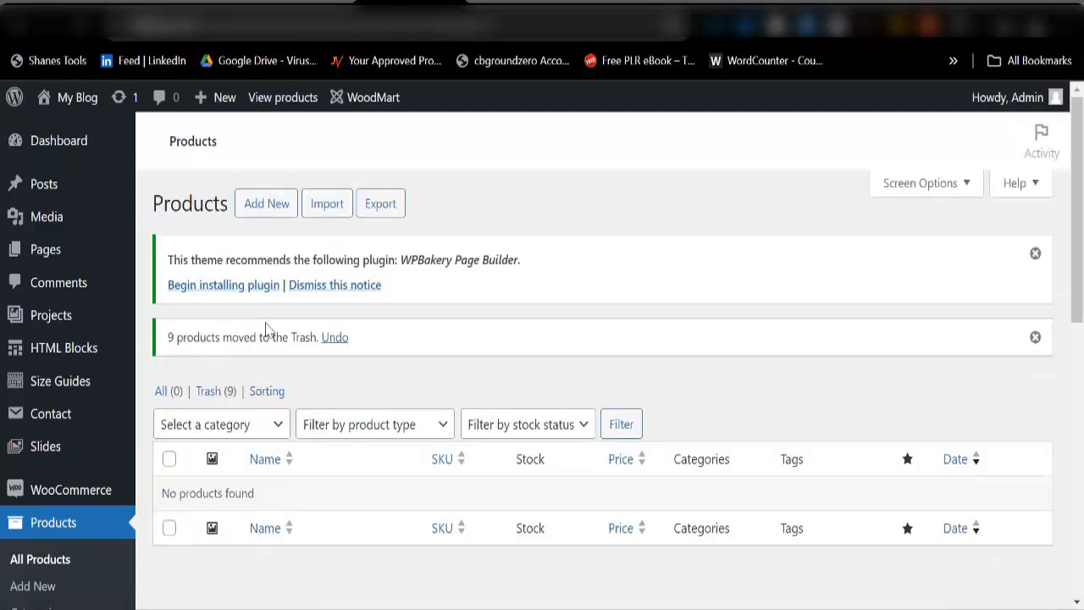
{"action": "left_click", "coordinate": [627, 3]}
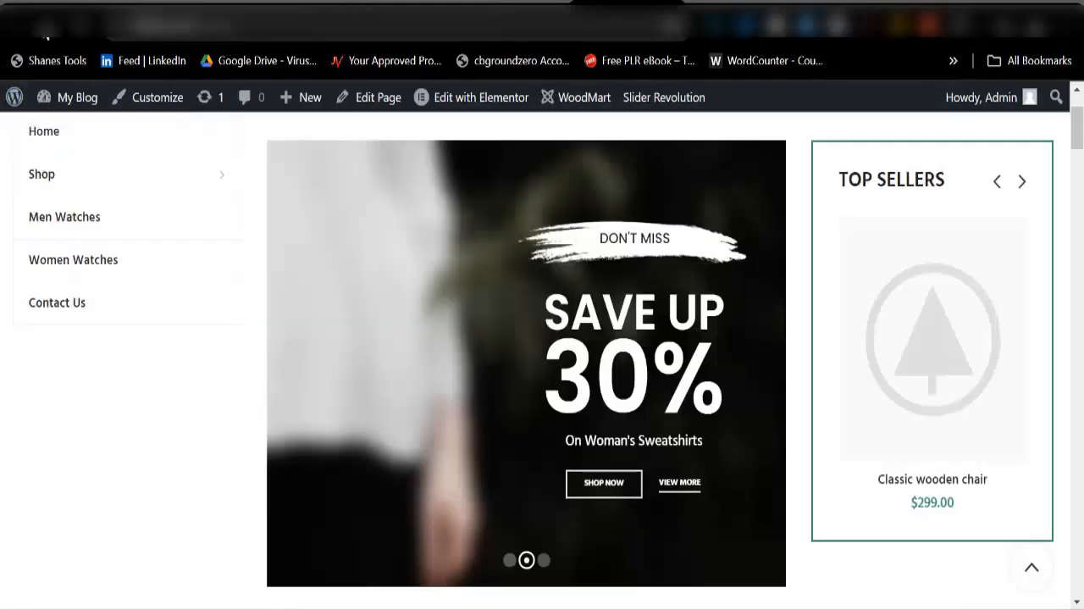
Step: Reload the WoodMart homepage and scroll from the Black Friday banner to the footer and back
{"action": "left_click", "coordinate": [79, 30]}
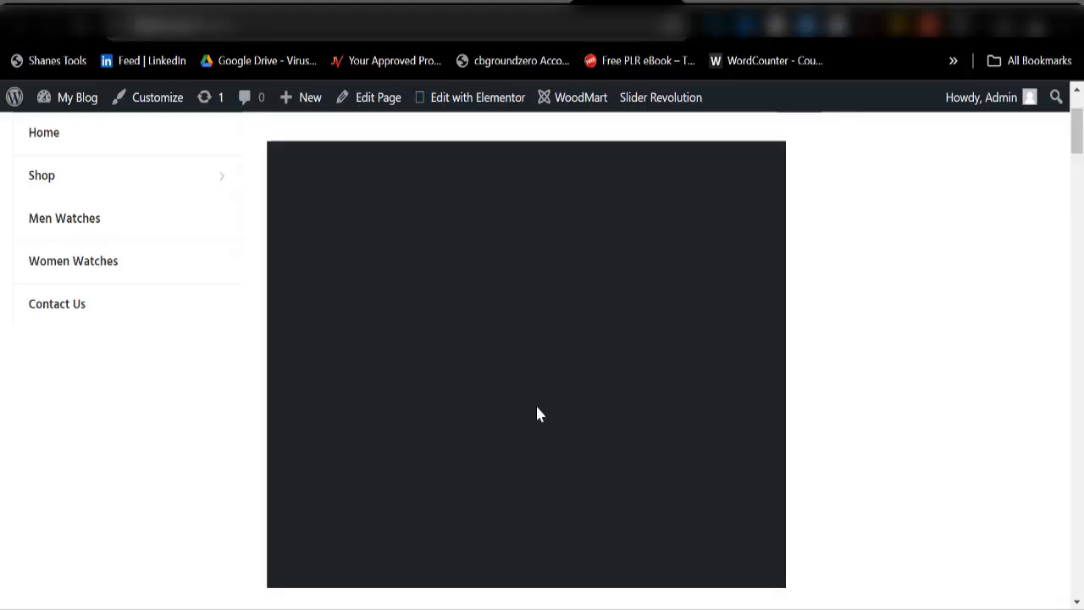
{"action": "scroll", "coordinate": [898, 347], "scroll_direction": "down", "scroll_amount": 1}
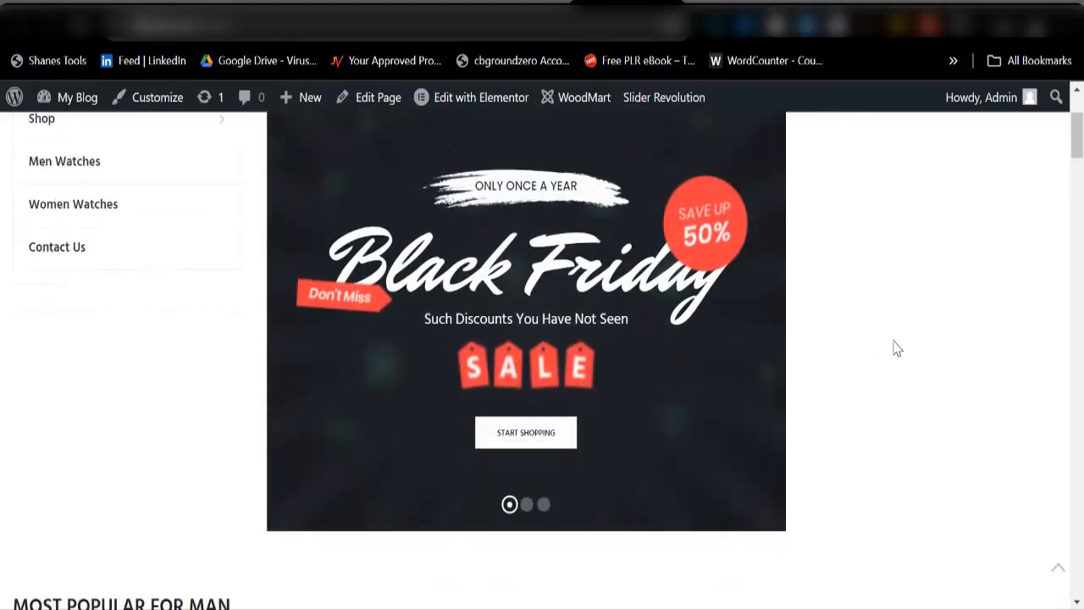
{"action": "scroll", "coordinate": [897, 347], "scroll_direction": "down", "scroll_amount": 10}
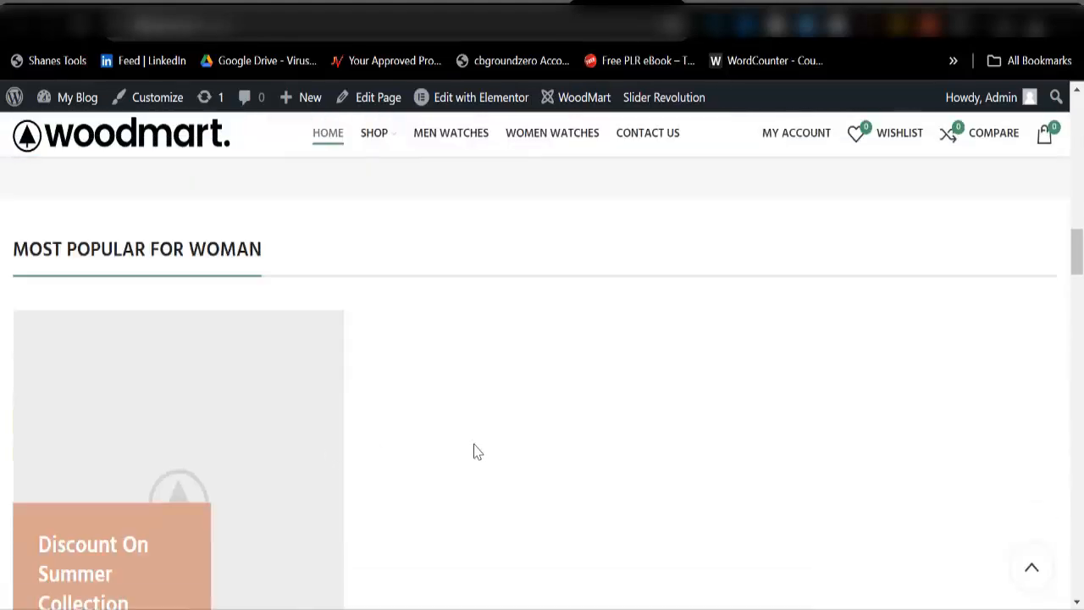
{"action": "scroll", "coordinate": [476, 452], "scroll_direction": "down", "scroll_amount": 10}
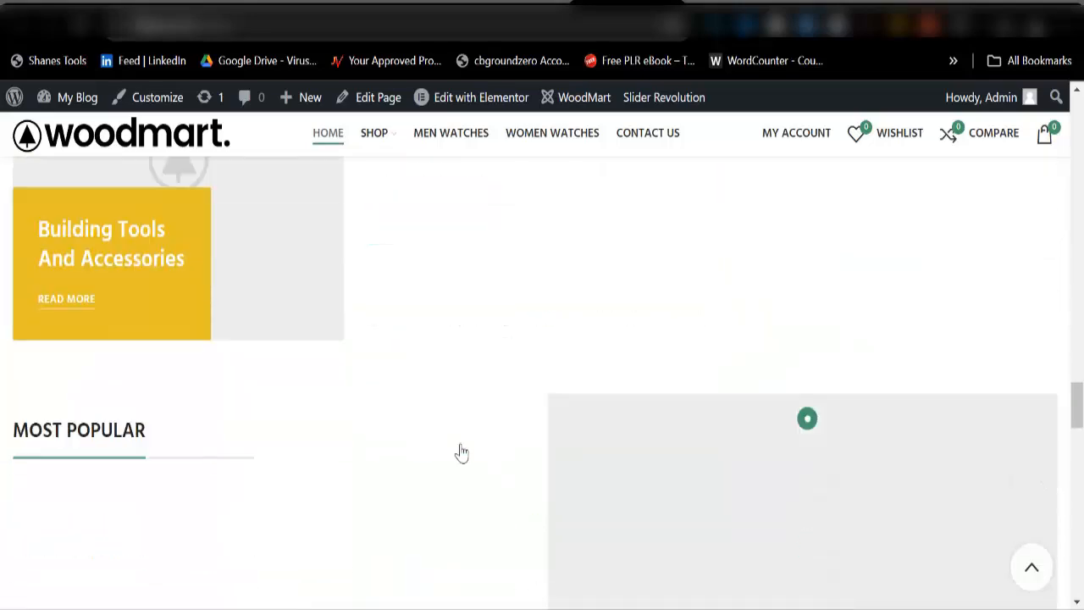
{"action": "scroll", "coordinate": [462, 453], "scroll_direction": "down", "scroll_amount": 15}
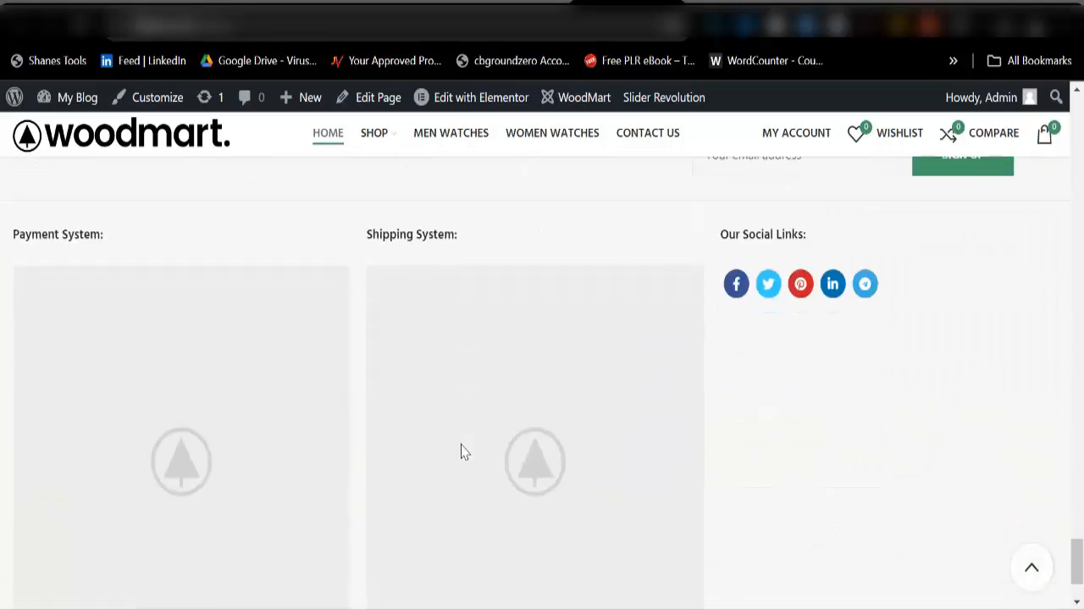
{"action": "scroll", "coordinate": [462, 453], "scroll_direction": "down", "scroll_amount": 3}
{"action": "scroll", "coordinate": [462, 453], "scroll_direction": "up", "scroll_amount": 3}
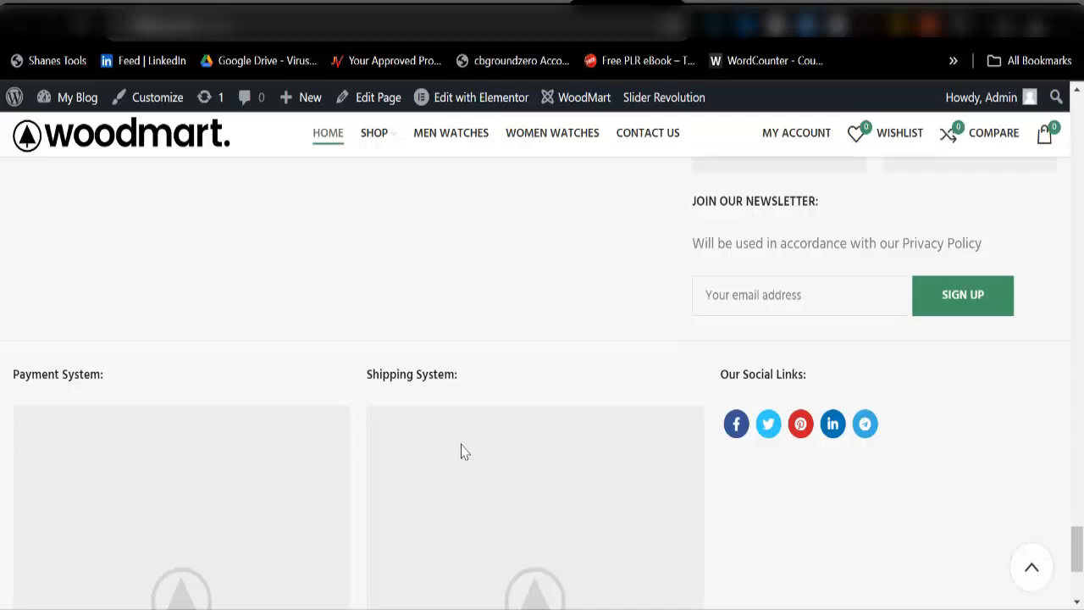
{"action": "scroll", "coordinate": [464, 451], "scroll_direction": "up", "scroll_amount": 20}
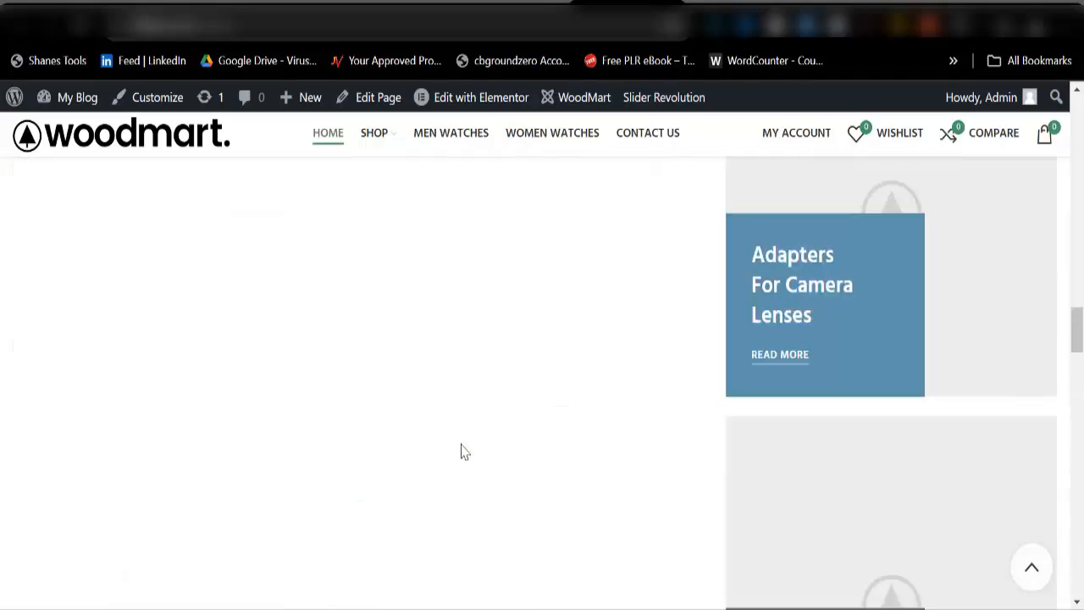
{"action": "scroll", "coordinate": [471, 451], "scroll_direction": "up", "scroll_amount": 15}
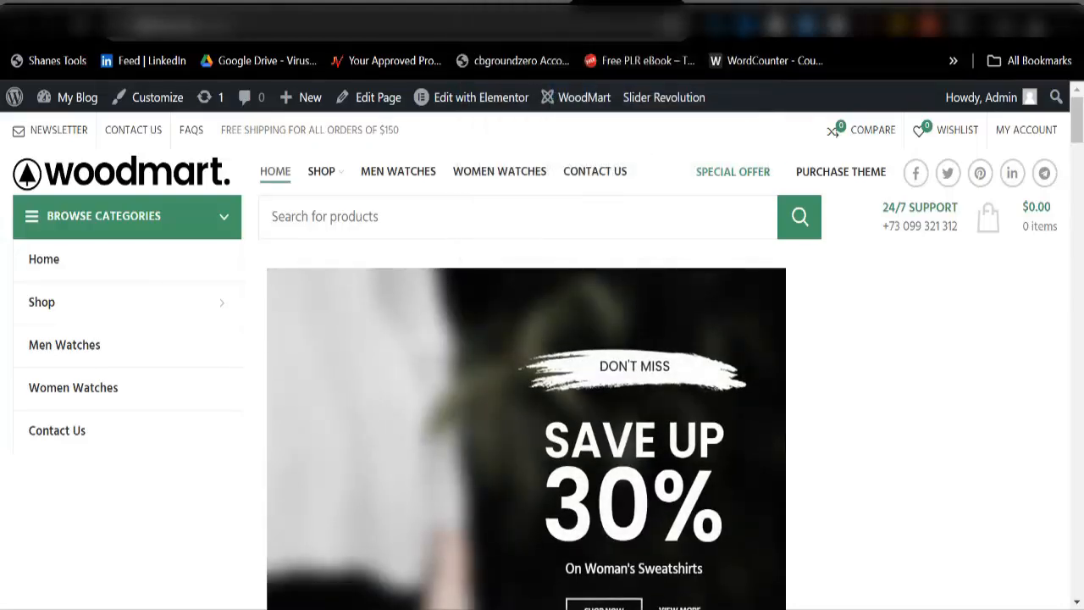
Step: Load aliexpress.com in a new Chrome tab using the 'ali' suggestion
{"action": "left_click", "coordinate": [911, 1]}
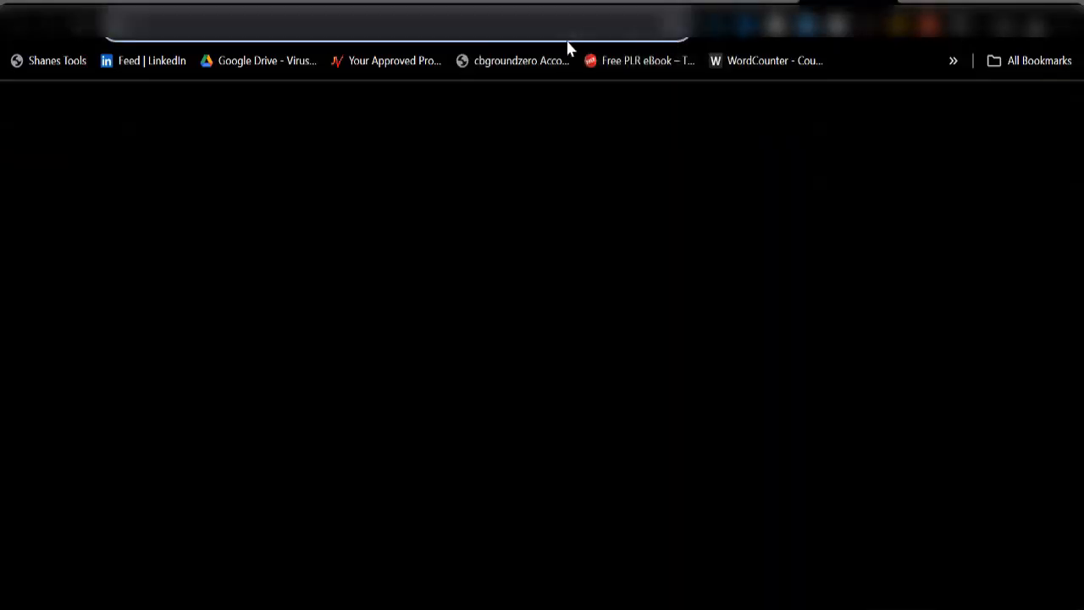
{"action": "left_click", "coordinate": [398, 25]}
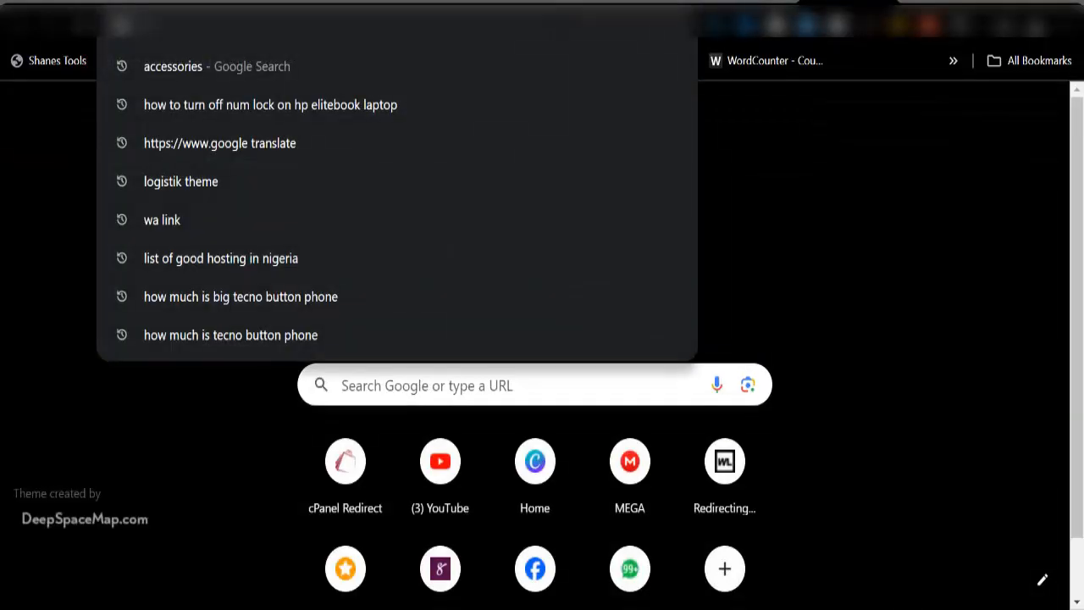
{"action": "type", "text": "ali"}
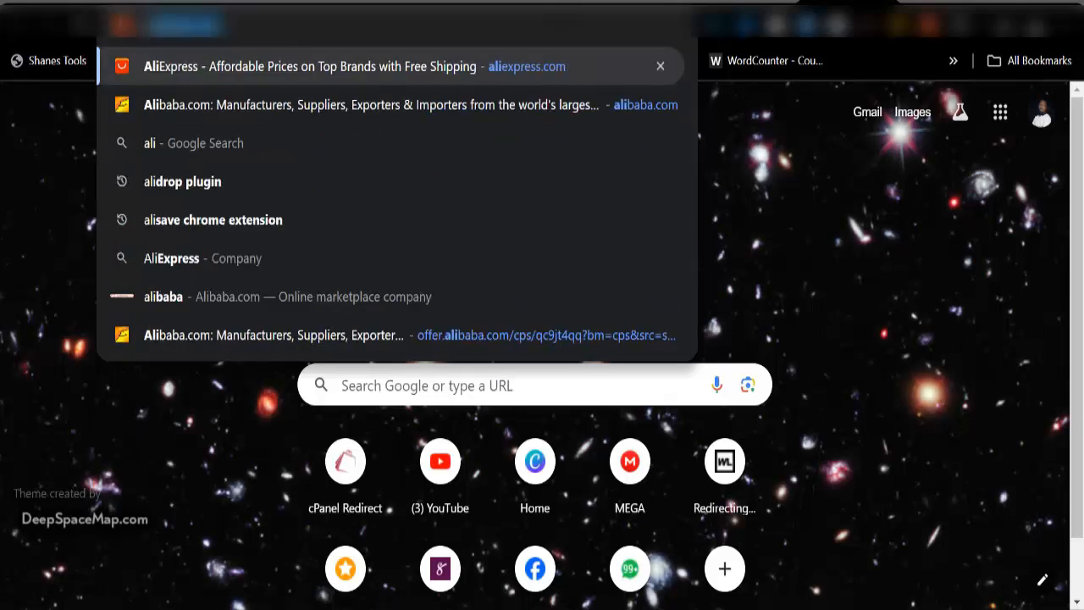
{"action": "key", "text": "Return"}
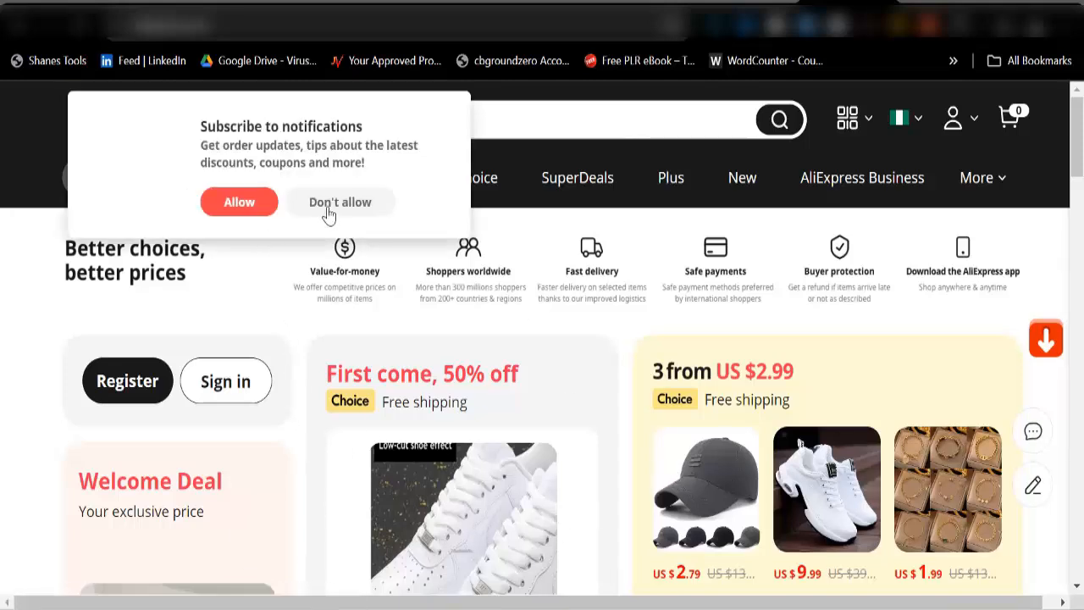
Step: Decline notifications and open the POEDAGAR watch from SuperDeals' Top Selling list
{"action": "left_click", "coordinate": [335, 210]}
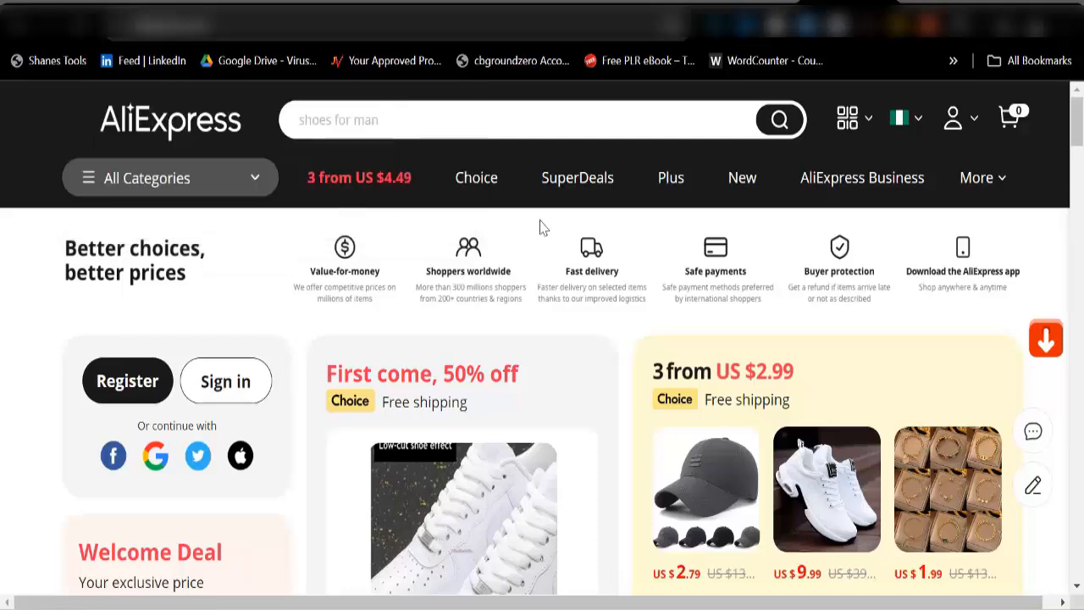
{"action": "scroll", "coordinate": [597, 279], "scroll_direction": "down", "scroll_amount": 5}
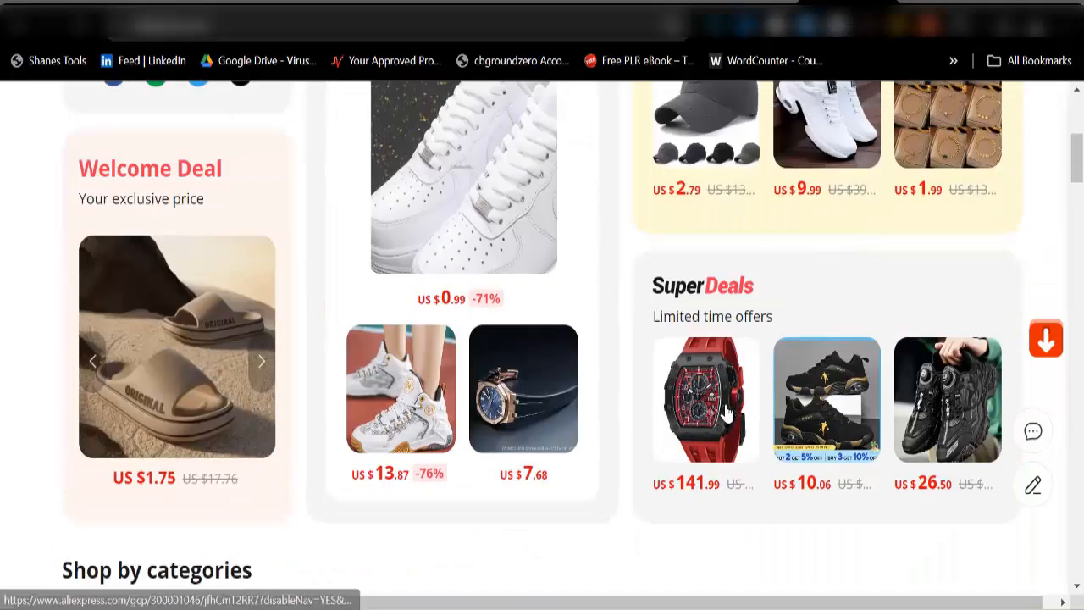
{"action": "left_click", "coordinate": [653, 421]}
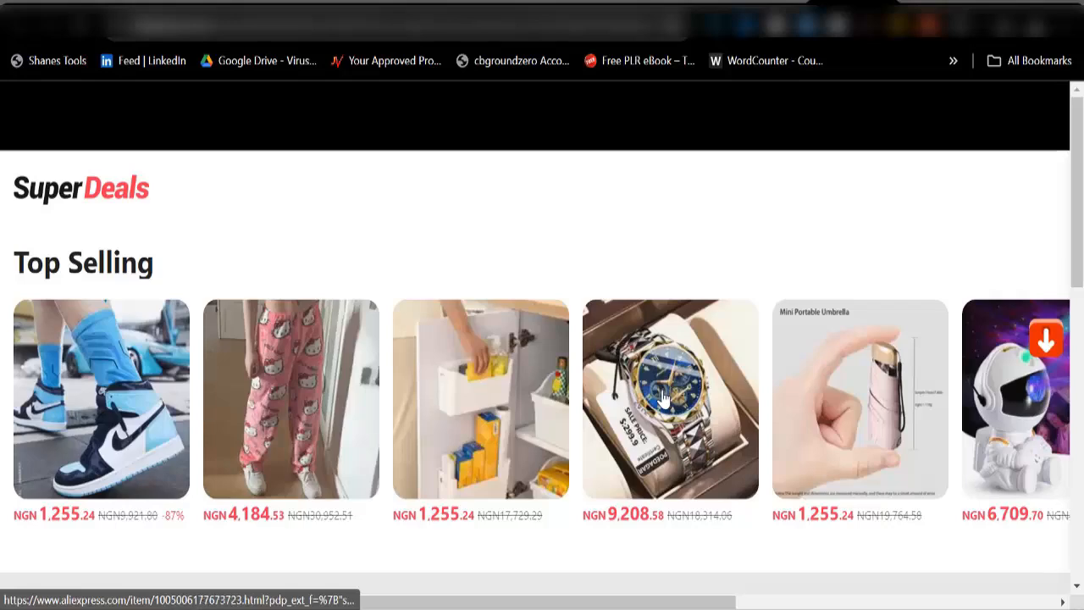
{"action": "scroll", "coordinate": [412, 375], "scroll_direction": "down", "scroll_amount": 4}
{"action": "scroll", "coordinate": [409, 372], "scroll_direction": "up", "scroll_amount": 3}
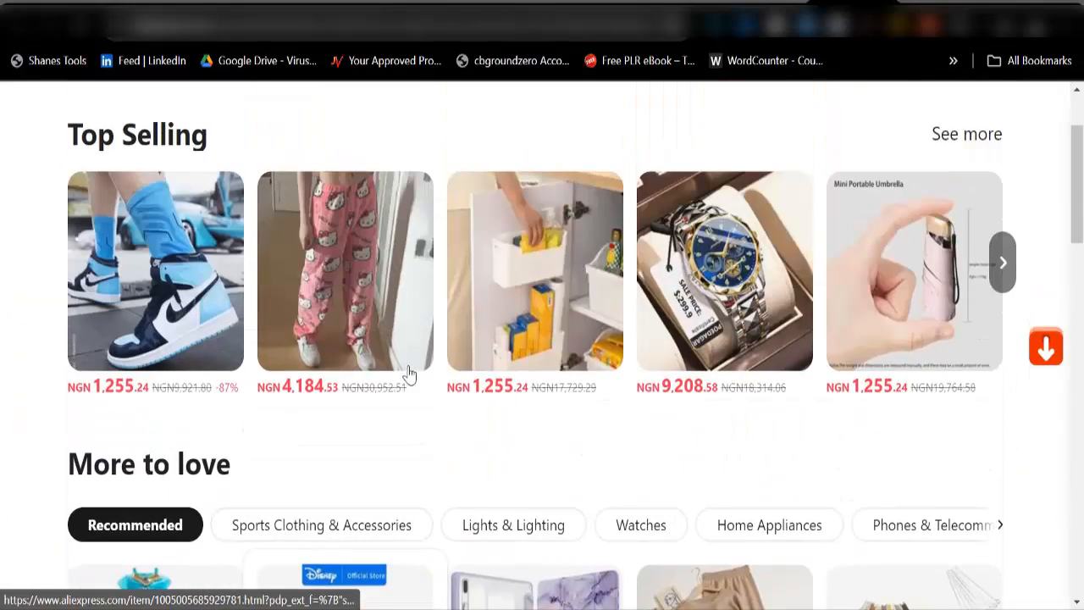
{"action": "left_click", "coordinate": [700, 297]}
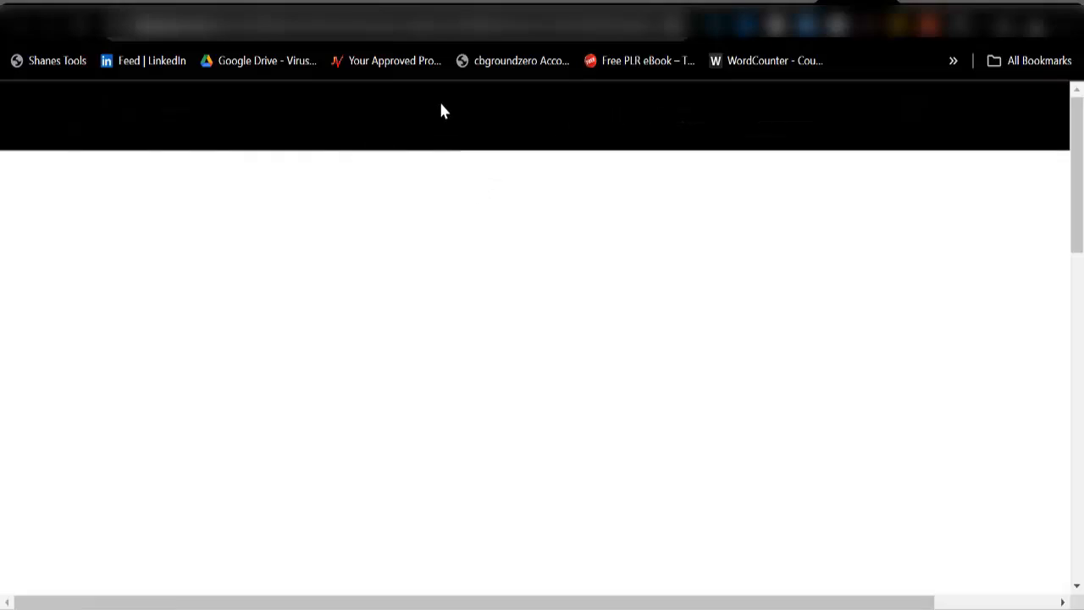
{"action": "scroll", "coordinate": [479, 410], "scroll_direction": "down", "scroll_amount": 4}
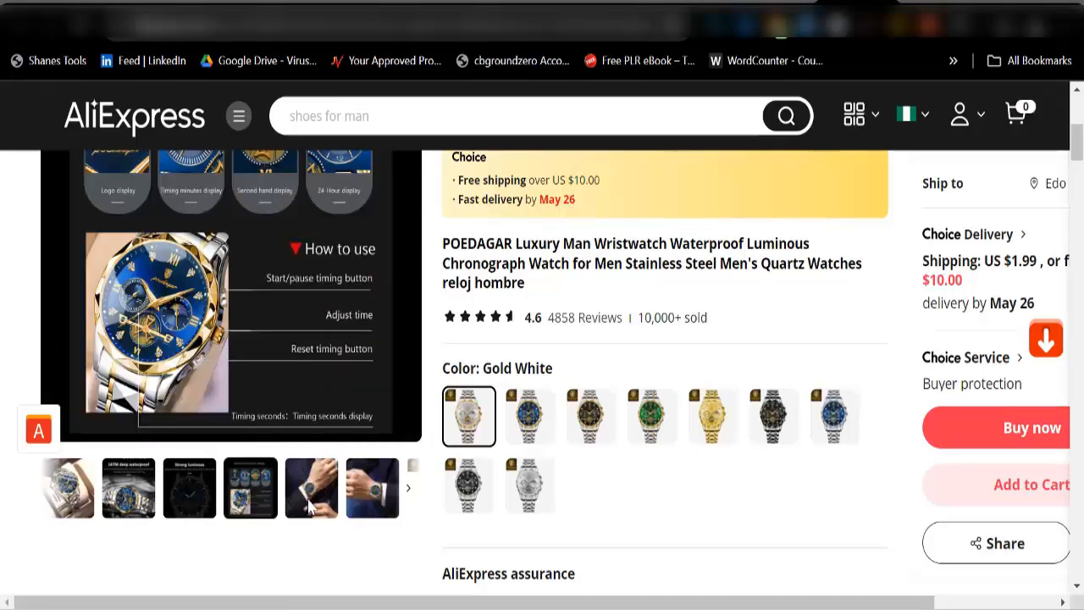
Step: Download the watch's six main product images
{"action": "scroll", "coordinate": [452, 435], "scroll_direction": "up", "scroll_amount": 3}
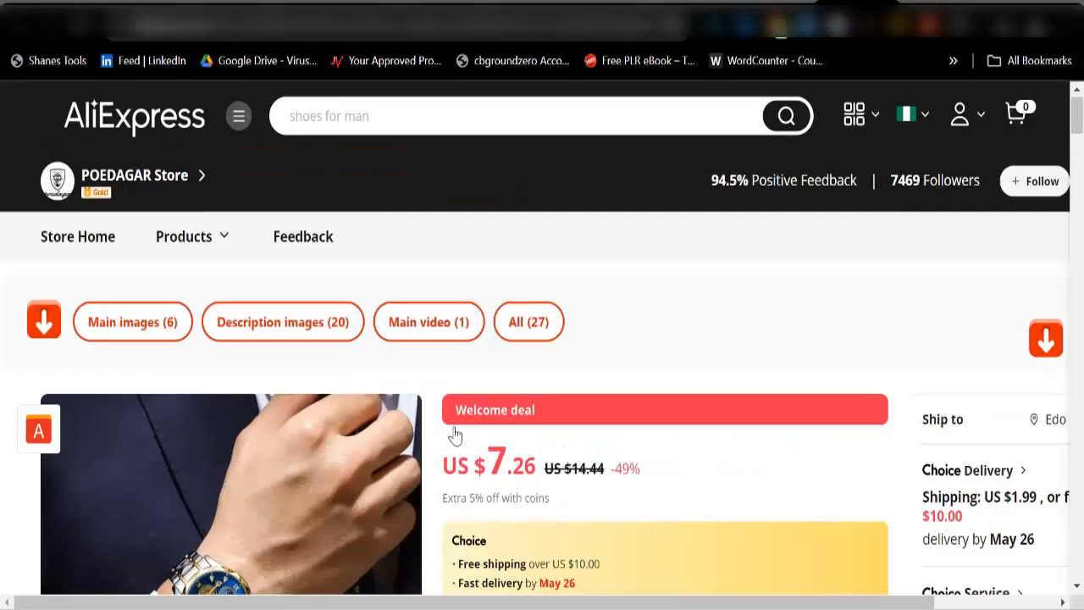
{"action": "scroll", "coordinate": [241, 432], "scroll_direction": "down", "scroll_amount": 5}
{"action": "scroll", "coordinate": [246, 457], "scroll_direction": "up", "scroll_amount": 5}
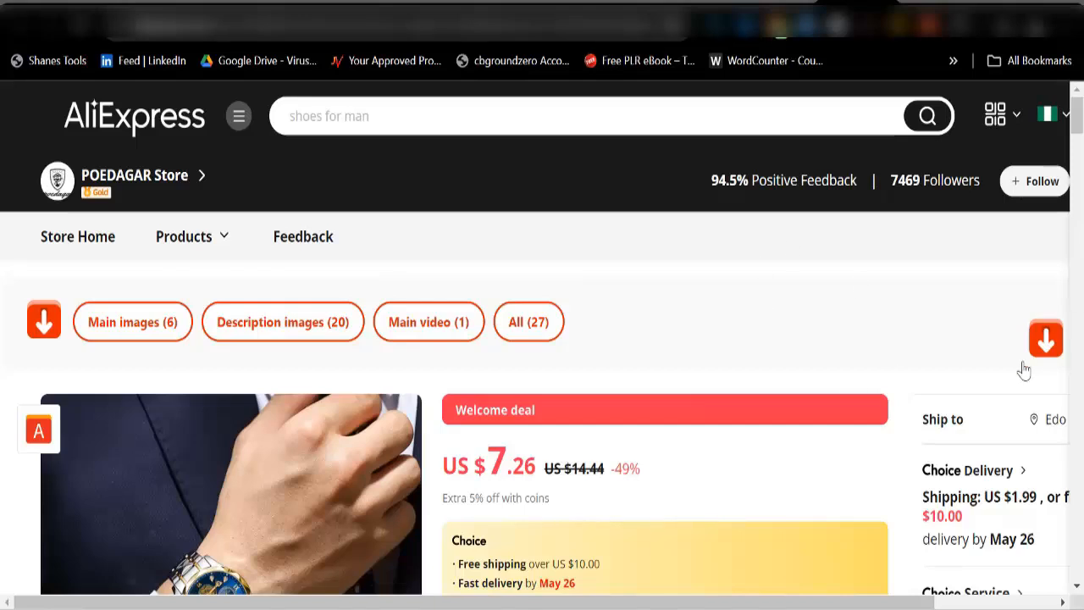
{"action": "left_click", "coordinate": [123, 330]}
{"action": "scroll", "coordinate": [666, 300], "scroll_direction": "down", "scroll_amount": 3}
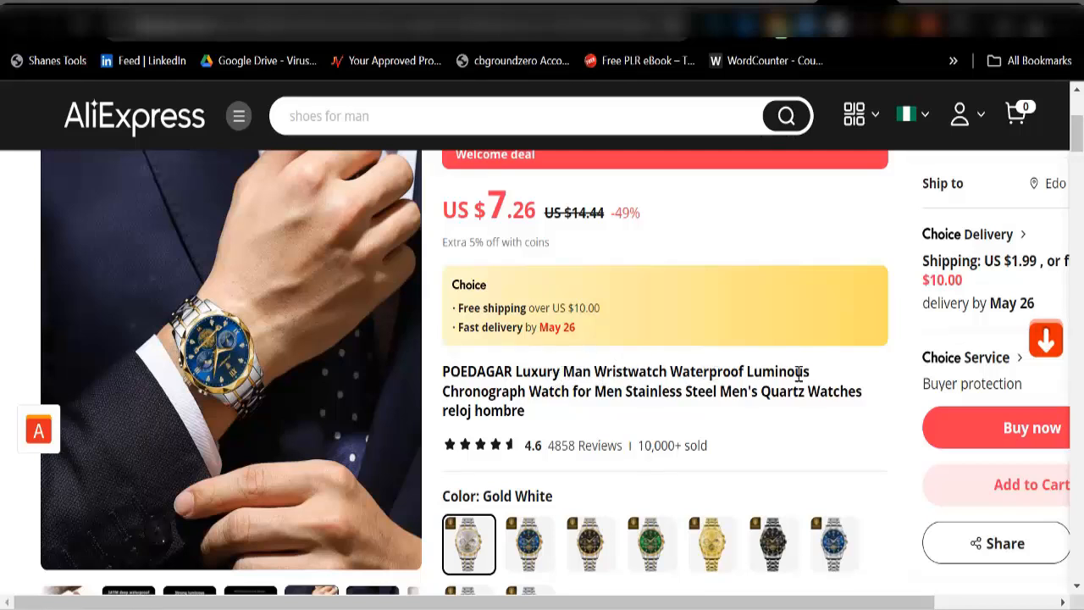
Step: Copy the full product title and switch back to the WordPress Products tab
{"action": "left_click_drag", "start_coordinate": [442, 371], "coordinate": [537, 414]}
{"action": "right_click", "coordinate": [519, 406]}
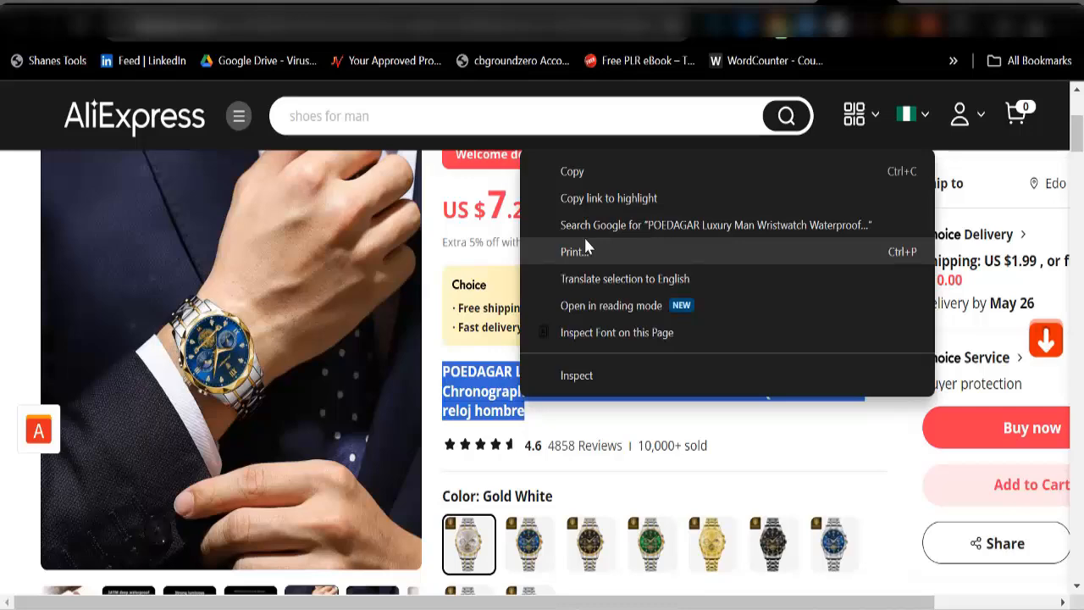
{"action": "left_click", "coordinate": [589, 174]}
{"action": "left_click", "coordinate": [354, 15]}
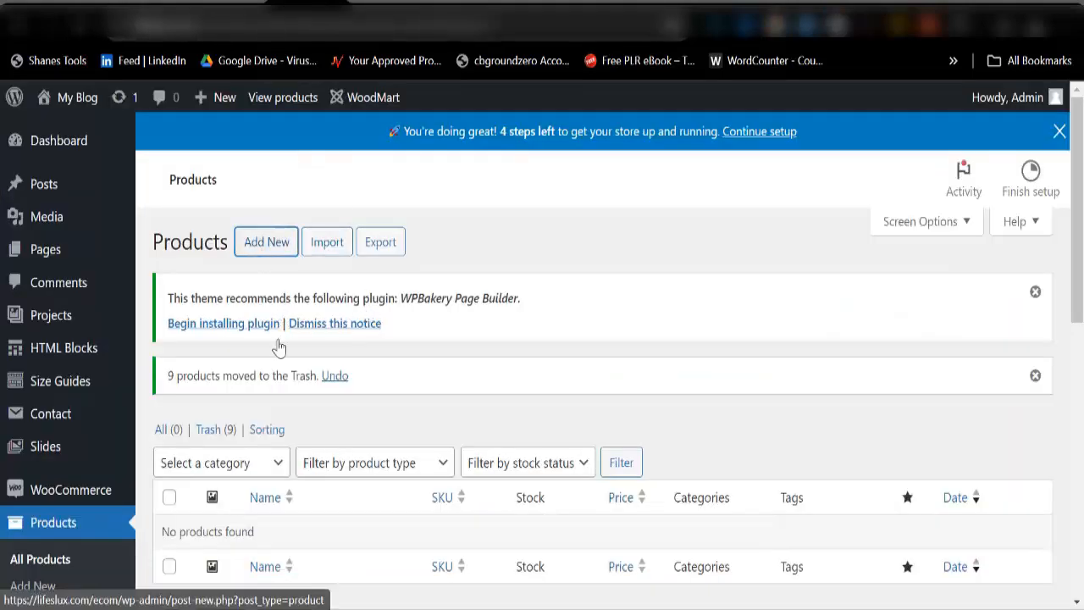
Step: Add a new product, paste the title, and trim 'reloj hombre' and 'Quartz Watches' from its end
{"action": "left_click", "coordinate": [268, 248]}
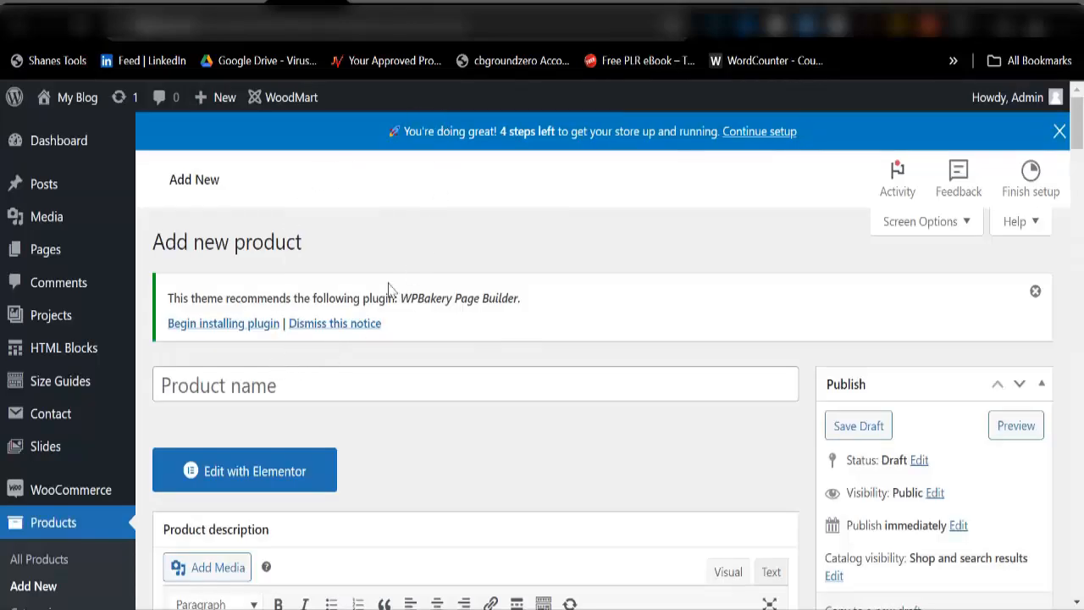
{"action": "left_click", "coordinate": [349, 388]}
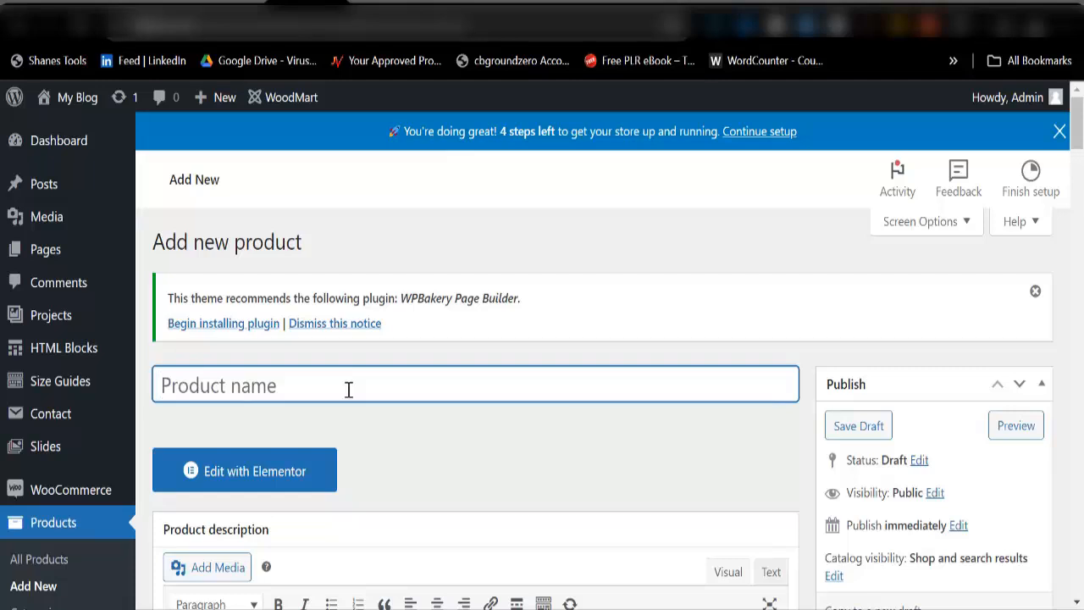
{"action": "key", "text": "ctrl+v"}
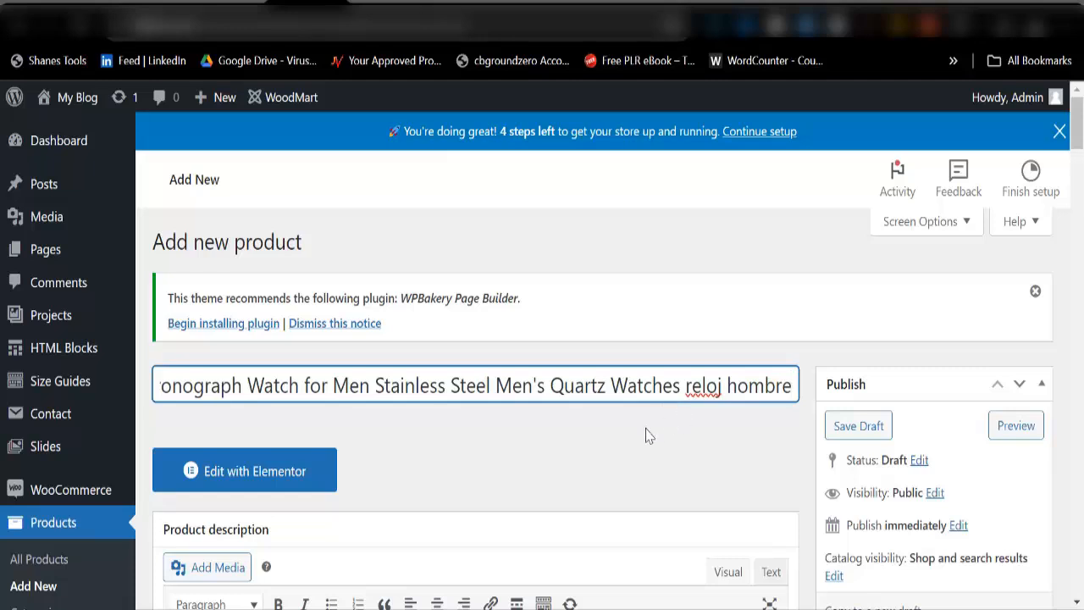
{"action": "left_click_drag", "start_coordinate": [685, 385], "coordinate": [802, 391]}
{"action": "key", "text": "BackSpace"}
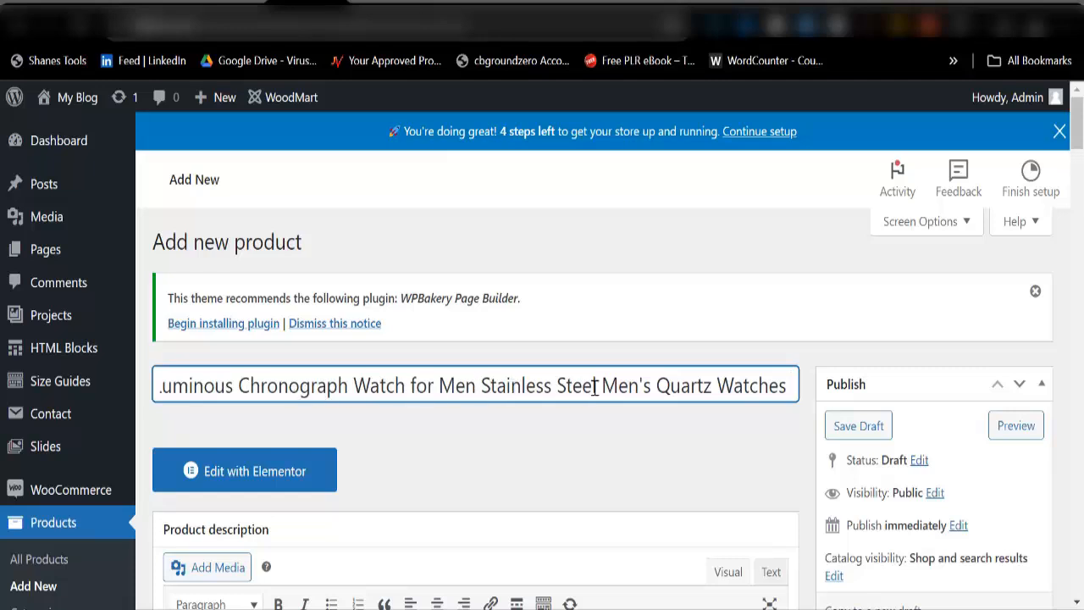
{"action": "left_click_drag", "start_coordinate": [657, 386], "coordinate": [823, 387]}
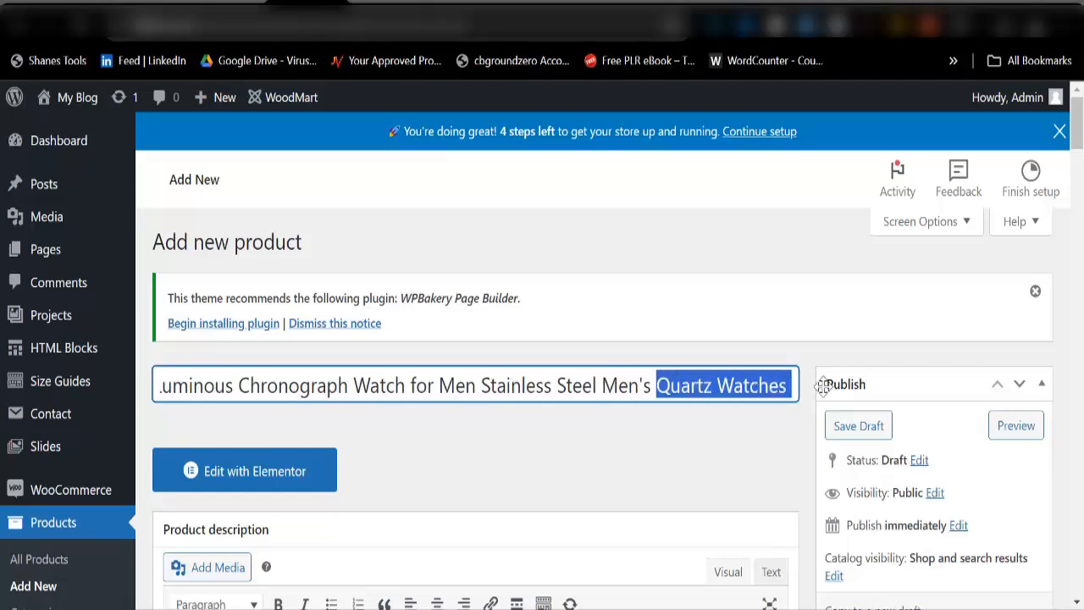
{"action": "key", "text": "BackSpace"}
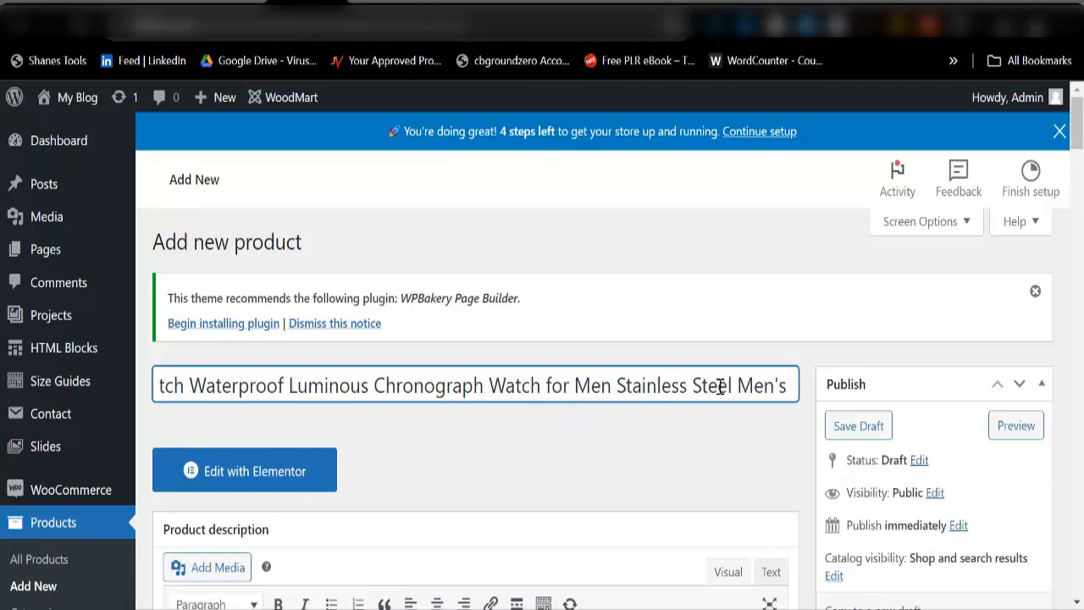
{"action": "left_click_drag", "start_coordinate": [753, 386], "coordinate": [803, 393]}
{"action": "key", "text": "BackSpace"}
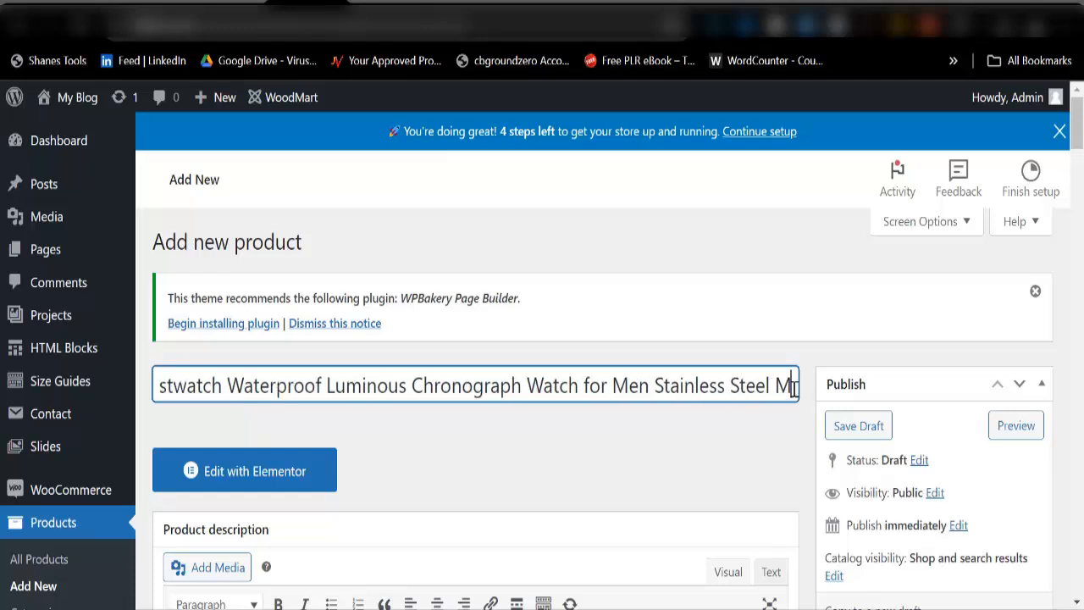
{"action": "key", "text": "BackSpace"}
{"action": "key", "text": "BackSpace"}
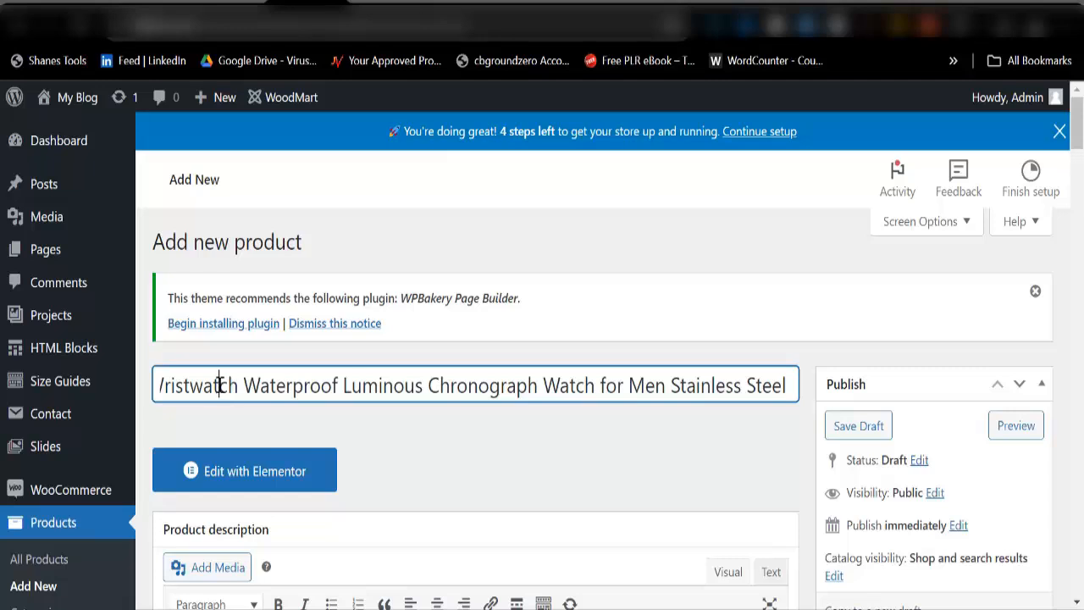
Step: Remove 'Luxury Man' and 'Wristwatch' from the start of the product title
{"action": "key", "text": "ctrl+v"}
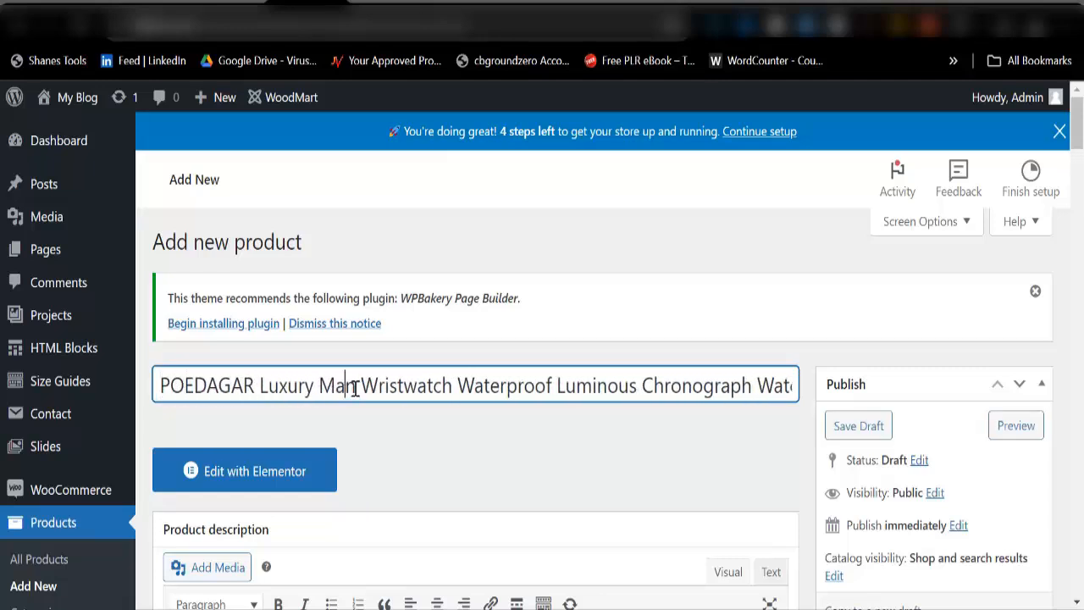
{"action": "left_click_drag", "start_coordinate": [355, 386], "coordinate": [259, 388]}
{"action": "key", "text": "BackSpace"}
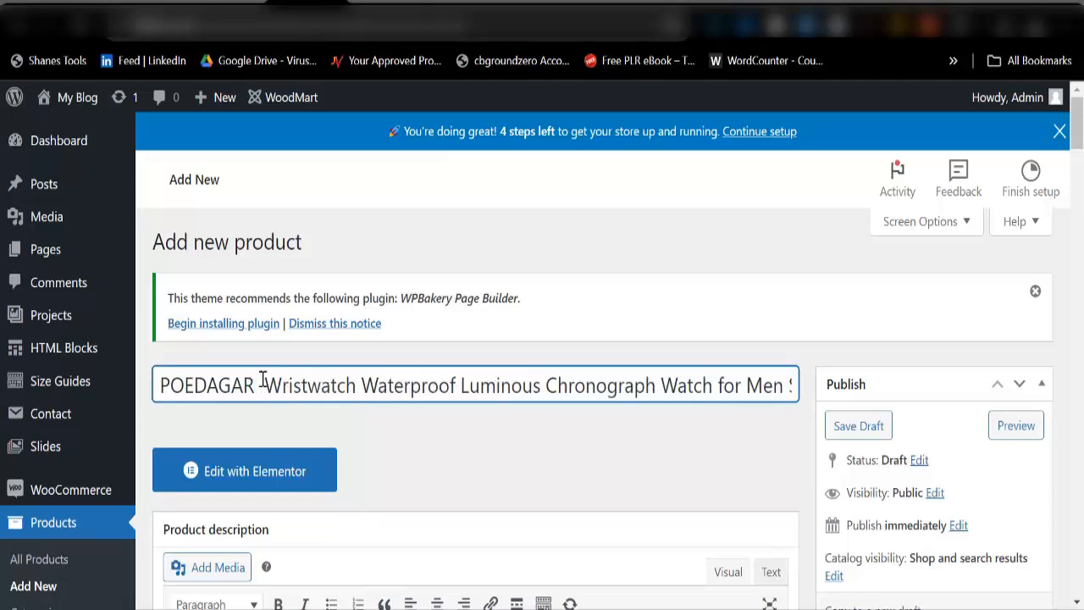
{"action": "key", "text": "BackSpace"}
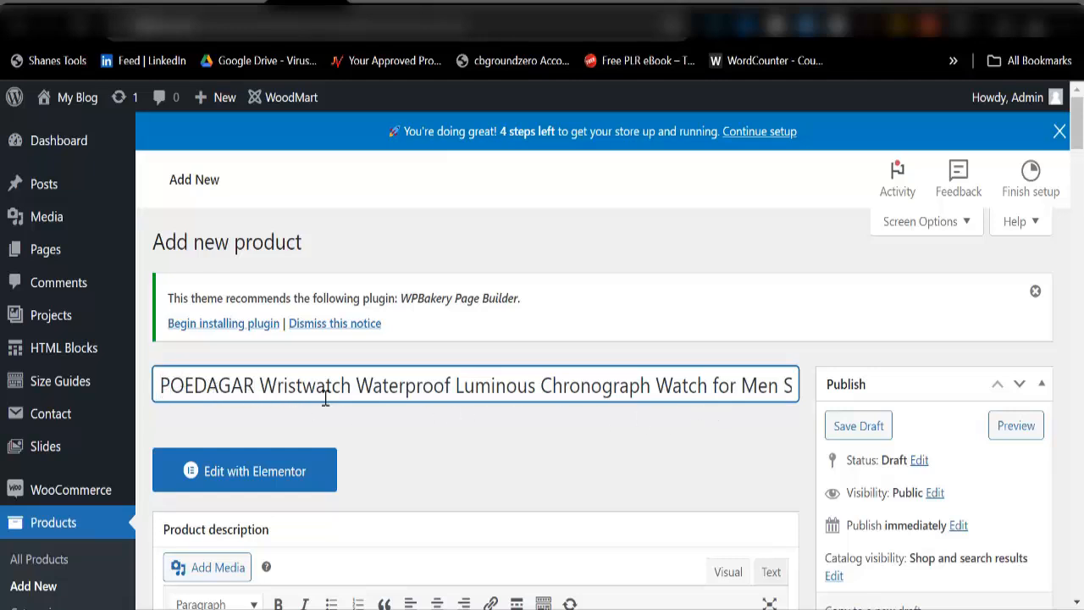
{"action": "left_click_drag", "start_coordinate": [354, 385], "coordinate": [260, 386]}
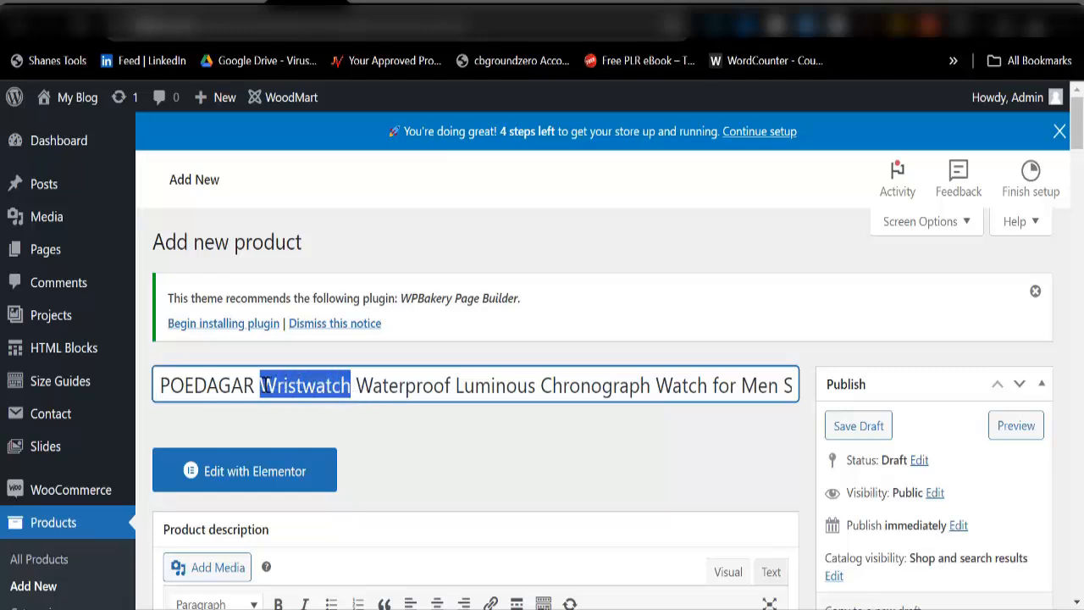
{"action": "key", "text": "BackSpace"}
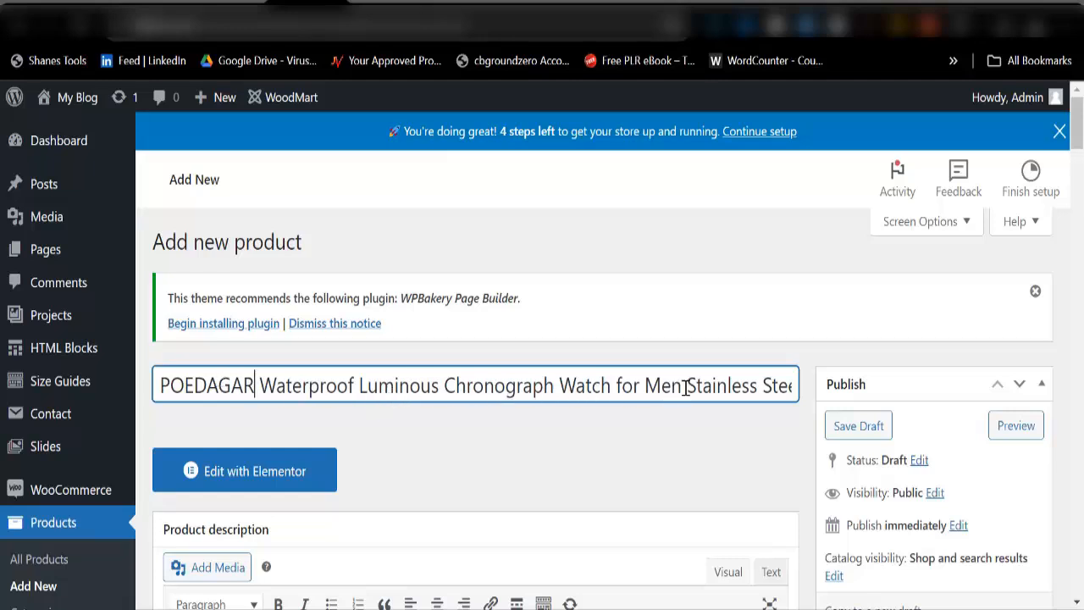
Step: Move 'Stainless Steel' before 'Watch' and return to the AliExpress product's description
{"action": "left_click_drag", "start_coordinate": [686, 385], "coordinate": [794, 386]}
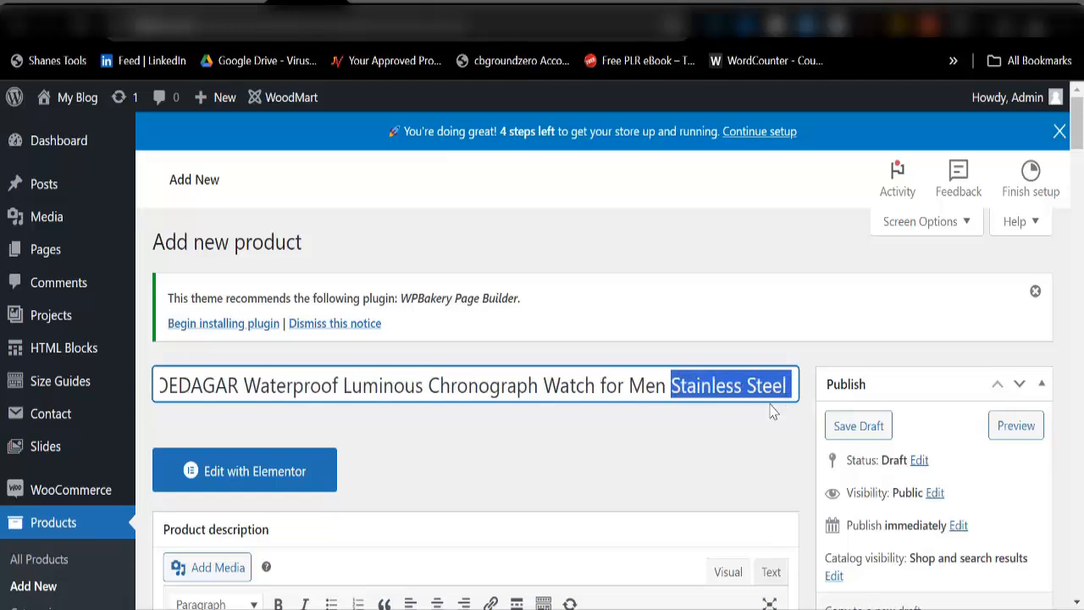
{"action": "key", "text": "BackSpace"}
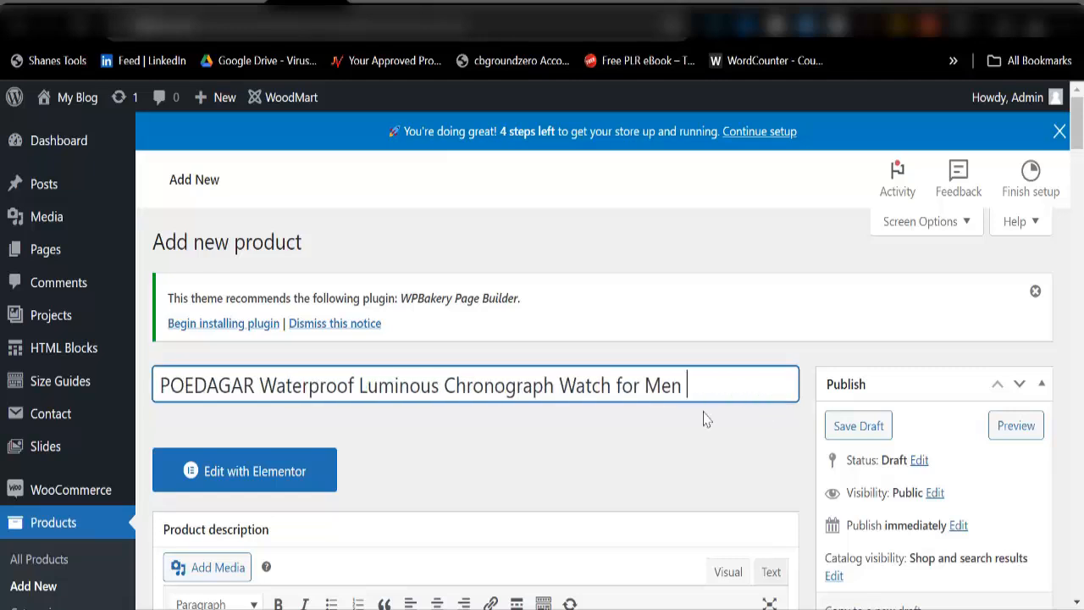
{"action": "left_click", "coordinate": [559, 385]}
{"action": "key", "text": "ctrl+v"}
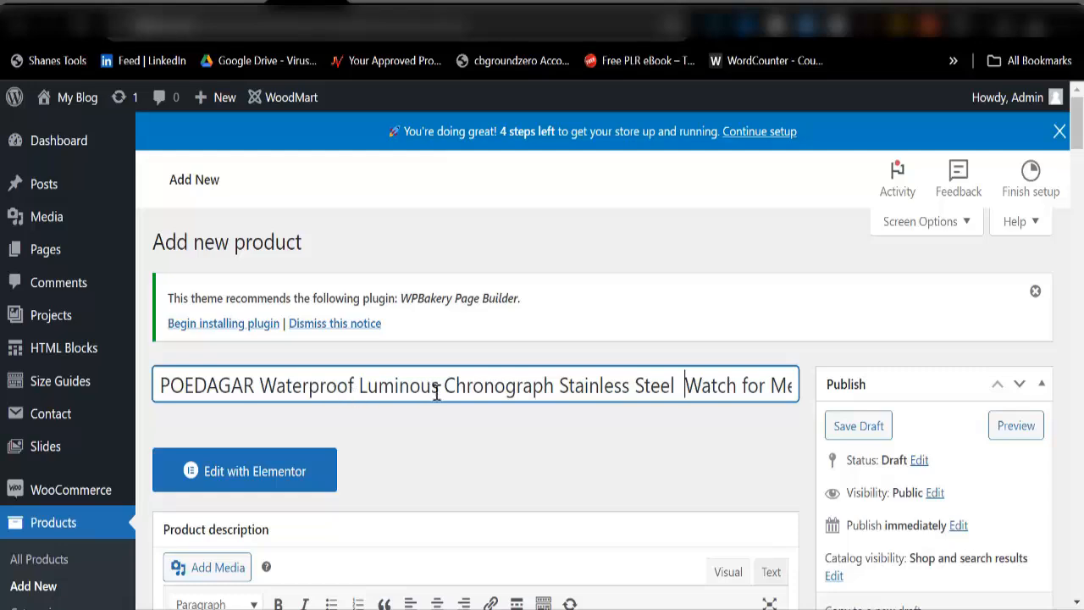
{"action": "scroll", "coordinate": [499, 424], "scroll_direction": "down", "scroll_amount": 3}
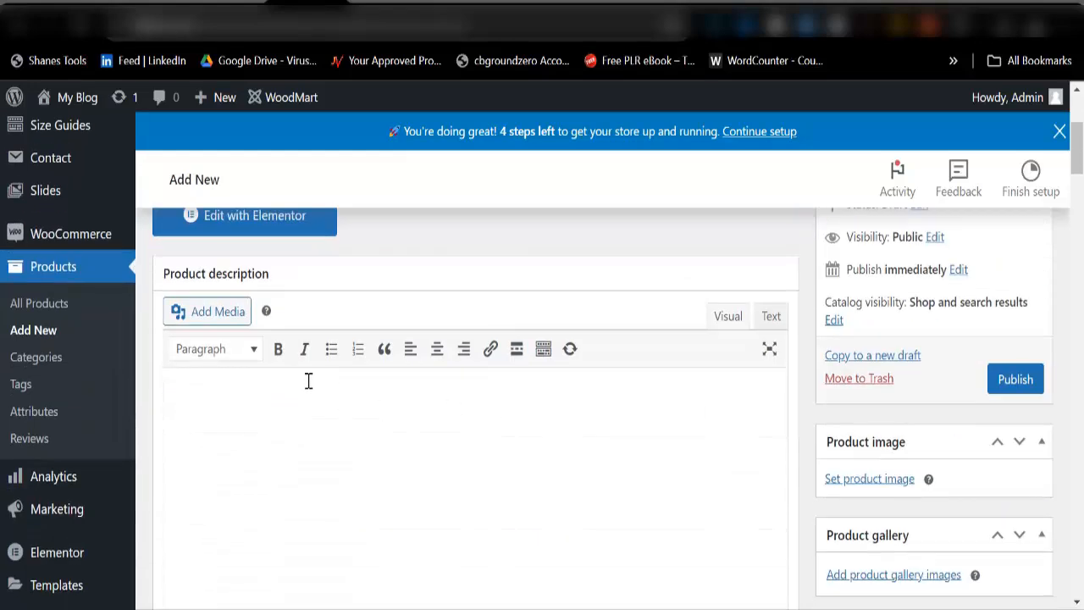
{"action": "scroll", "coordinate": [309, 381], "scroll_direction": "up", "scroll_amount": 3}
{"action": "scroll", "coordinate": [670, 429], "scroll_direction": "down", "scroll_amount": 3}
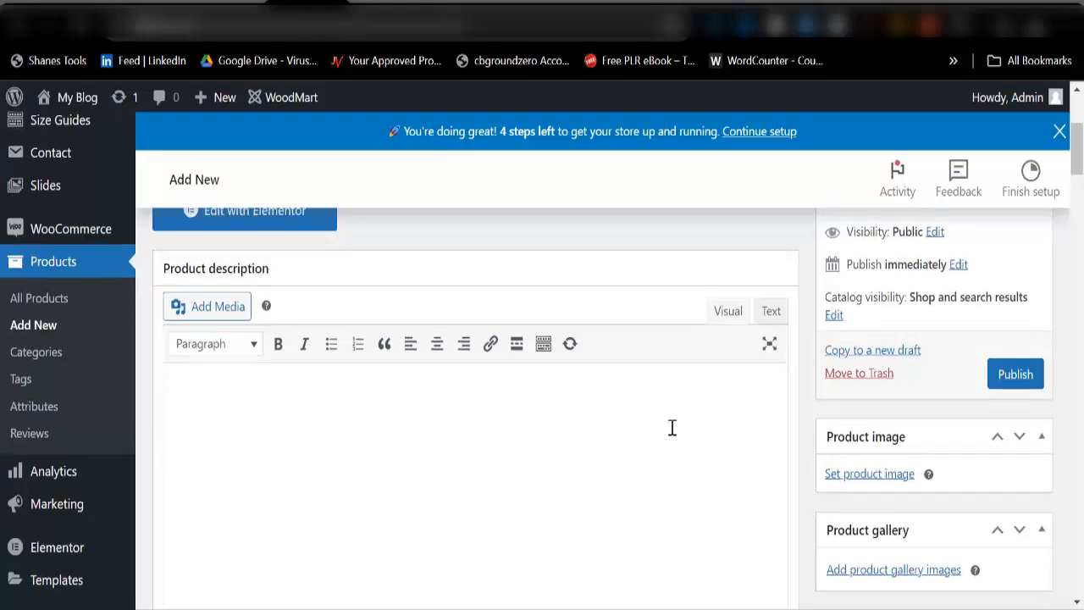
{"action": "scroll", "coordinate": [673, 428], "scroll_direction": "down", "scroll_amount": 1}
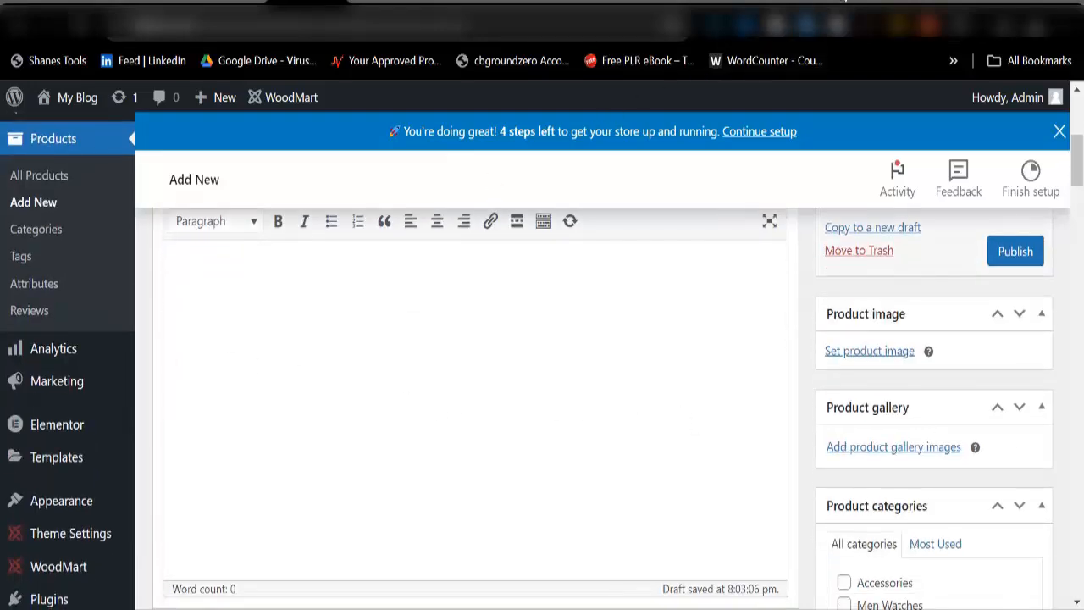
{"action": "left_click", "coordinate": [830, 15]}
{"action": "scroll", "coordinate": [593, 356], "scroll_direction": "down", "scroll_amount": 7}
{"action": "scroll", "coordinate": [440, 406], "scroll_direction": "down", "scroll_amount": 4}
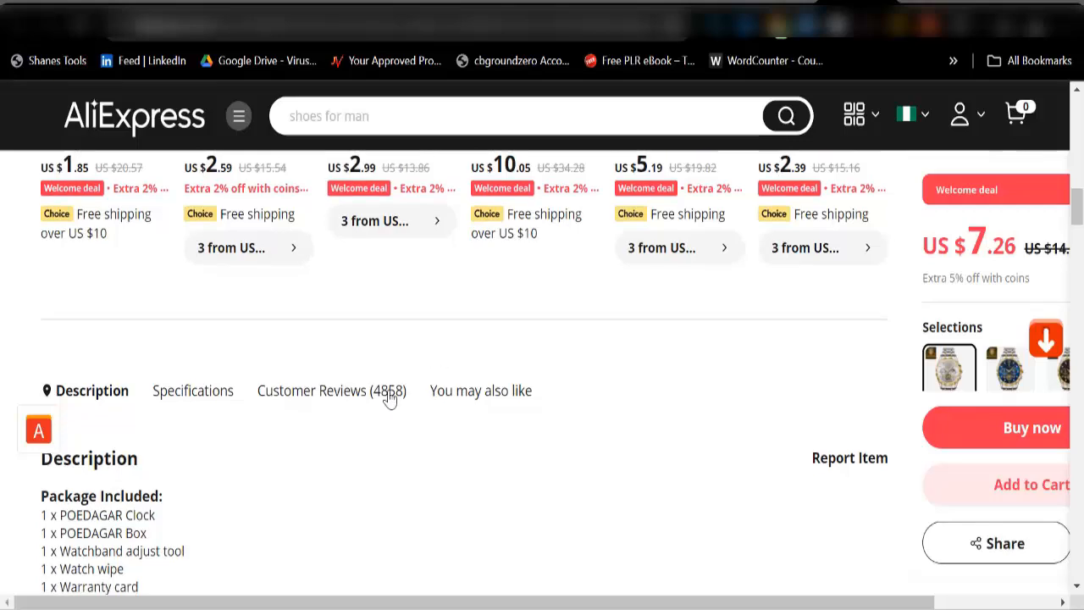
Step: Select the Description heading and Package Included list, then go back to WordPress
{"action": "scroll", "coordinate": [372, 407], "scroll_direction": "down", "scroll_amount": 3}
{"action": "scroll", "coordinate": [378, 414], "scroll_direction": "down", "scroll_amount": 3}
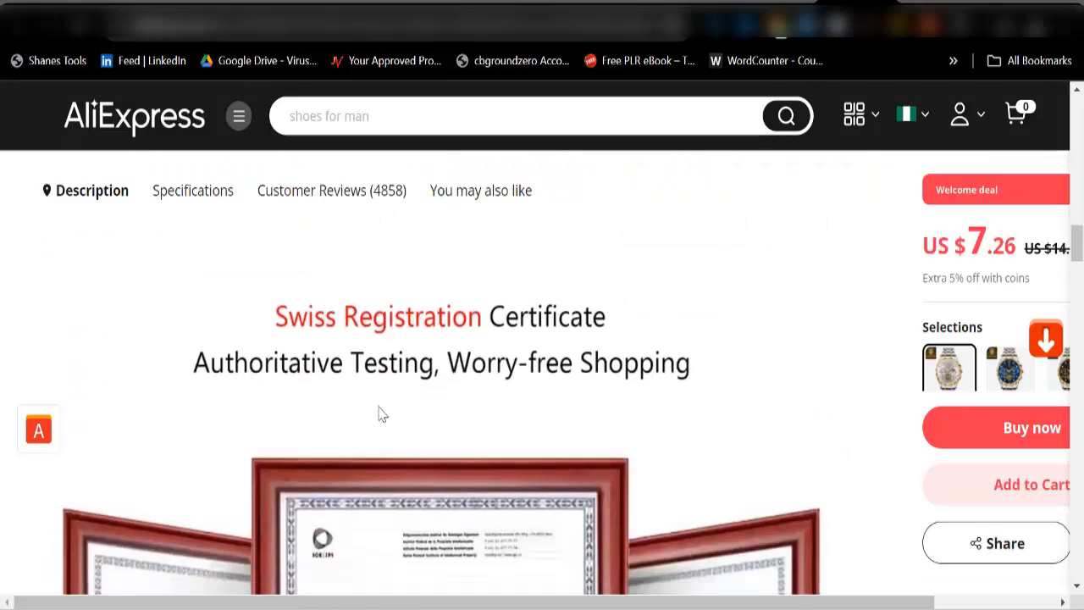
{"action": "scroll", "coordinate": [387, 411], "scroll_direction": "up", "scroll_amount": 6}
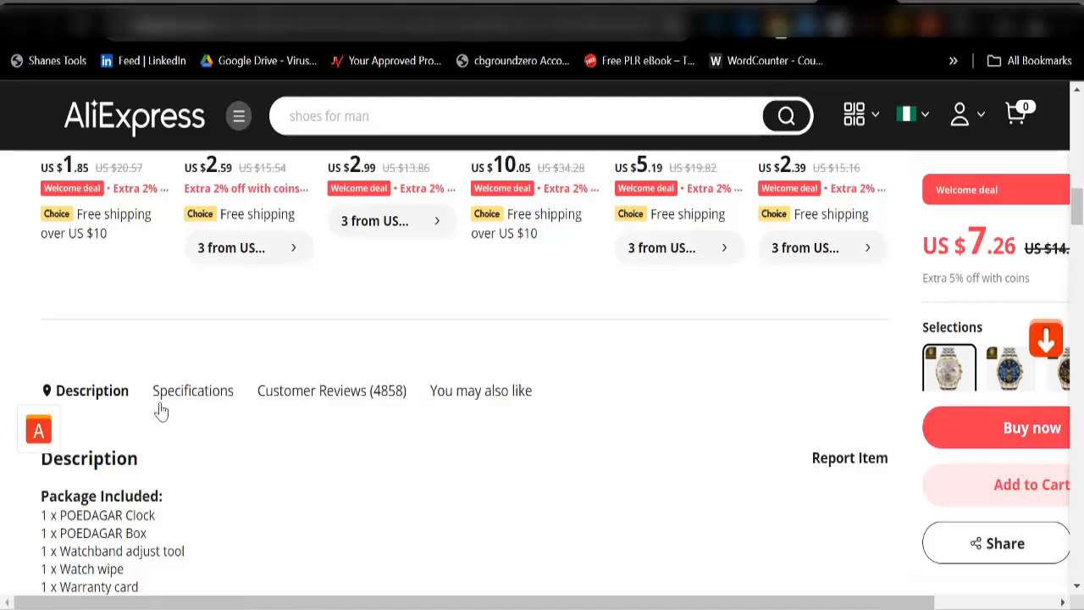
{"action": "scroll", "coordinate": [160, 407], "scroll_direction": "down", "scroll_amount": 2}
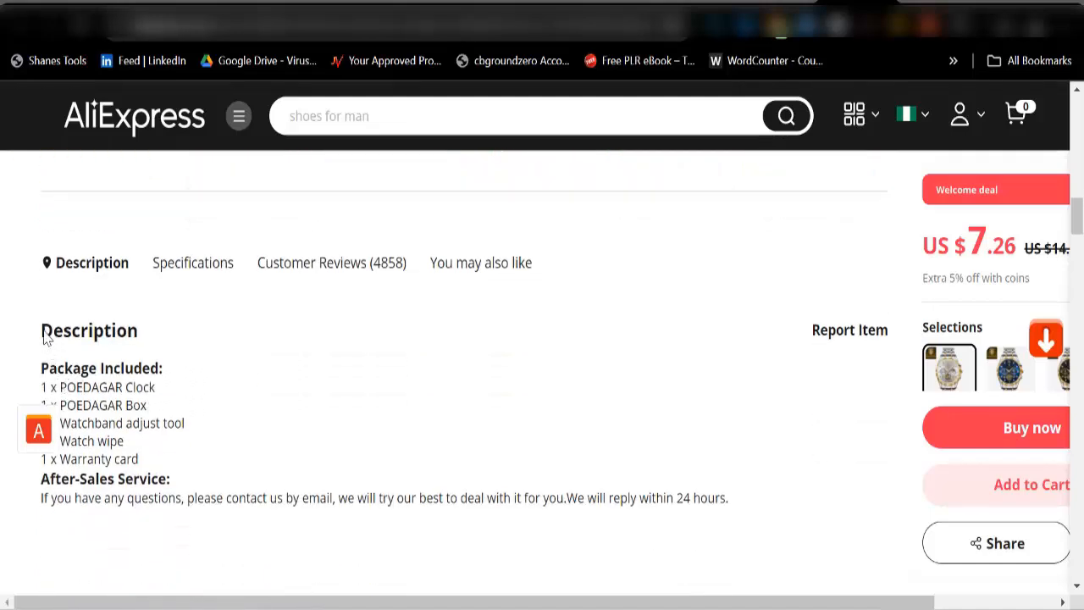
{"action": "left_click_drag", "start_coordinate": [42, 337], "coordinate": [752, 491]}
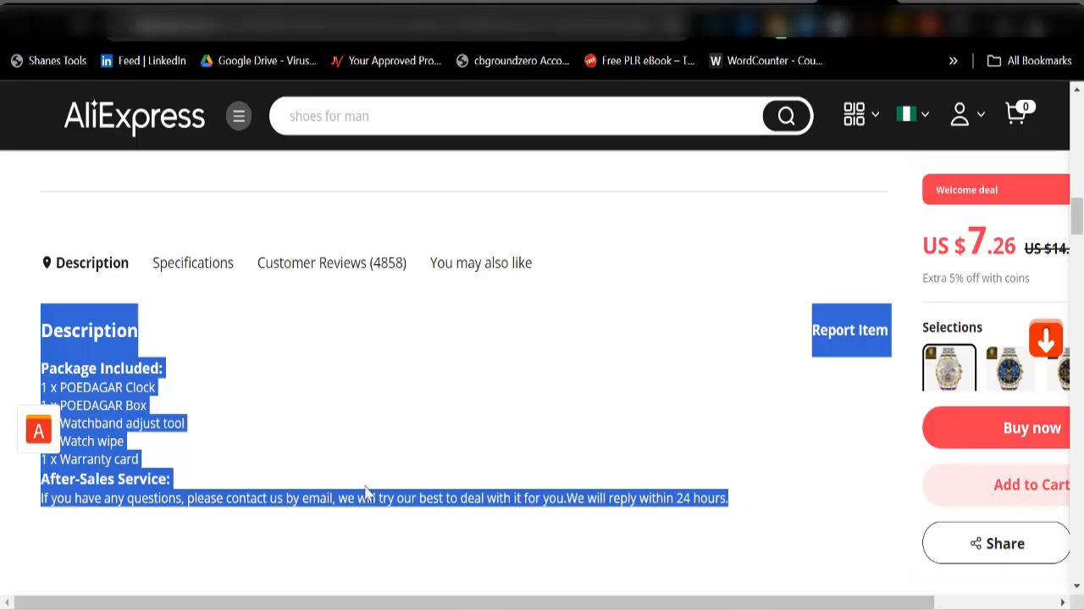
{"action": "left_click", "coordinate": [280, 472]}
{"action": "scroll", "coordinate": [307, 493], "scroll_direction": "down", "scroll_amount": 1}
{"action": "scroll", "coordinate": [308, 493], "scroll_direction": "down", "scroll_amount": 10}
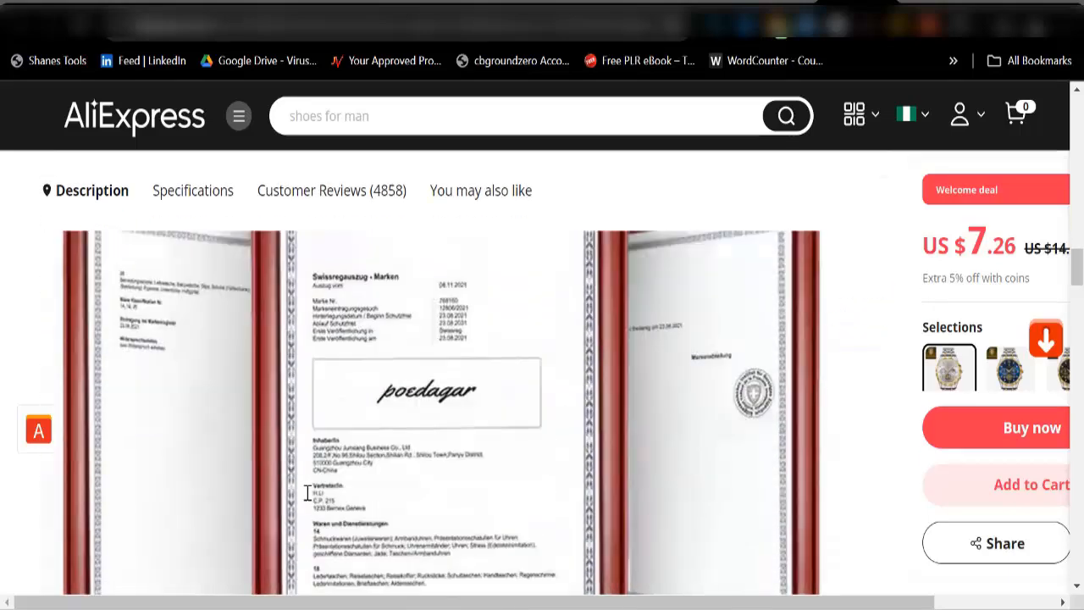
{"action": "scroll", "coordinate": [308, 493], "scroll_direction": "up", "scroll_amount": 10}
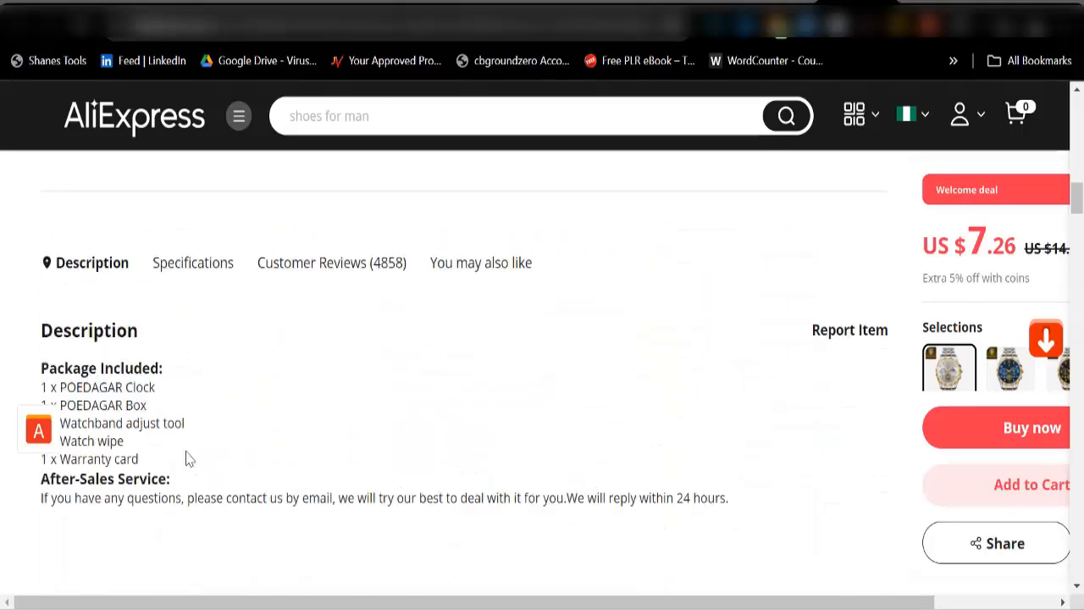
{"action": "scroll", "coordinate": [155, 416], "scroll_direction": "down", "scroll_amount": 3}
{"action": "scroll", "coordinate": [118, 346], "scroll_direction": "up", "scroll_amount": 2}
{"action": "scroll", "coordinate": [111, 328], "scroll_direction": "up", "scroll_amount": 2}
{"action": "mouse_move", "coordinate": [46, 335]}
{"action": "left_mouse_down"}
{"action": "mouse_move", "coordinate": [169, 474]}
{"action": "mouse_move", "coordinate": [155, 441]}
{"action": "mouse_move", "coordinate": [39, 330]}
{"action": "mouse_move", "coordinate": [61, 330]}
{"action": "mouse_move", "coordinate": [39, 330]}
{"action": "left_mouse_up"}
{"action": "key", "text": "ctrl+c"}
{"action": "left_click", "coordinate": [177, 460]}
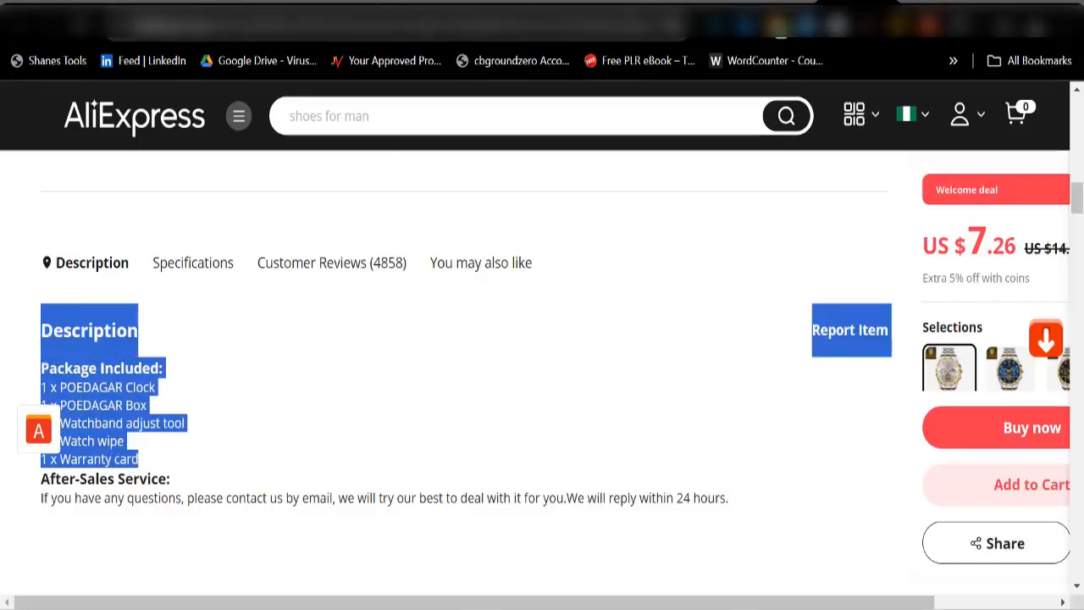
{"action": "left_click", "coordinate": [386, 2]}
Step: Paste the AliExpress package list into the product description and delete the 'Report Item' text
{"action": "left_click", "coordinate": [315, 1]}
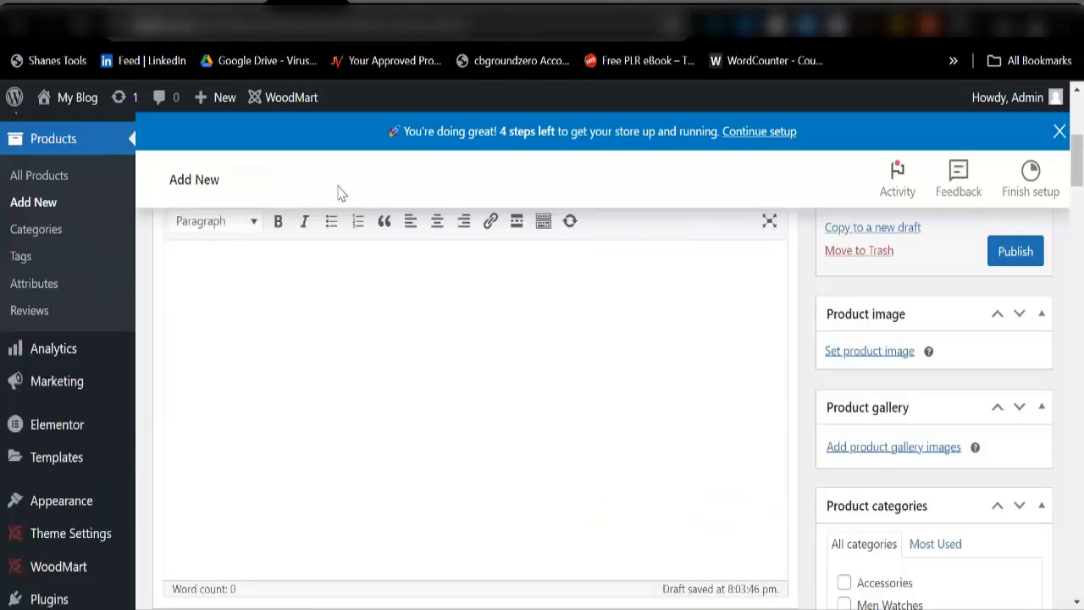
{"action": "left_click", "coordinate": [221, 282]}
{"action": "key", "text": "ctrl+v"}
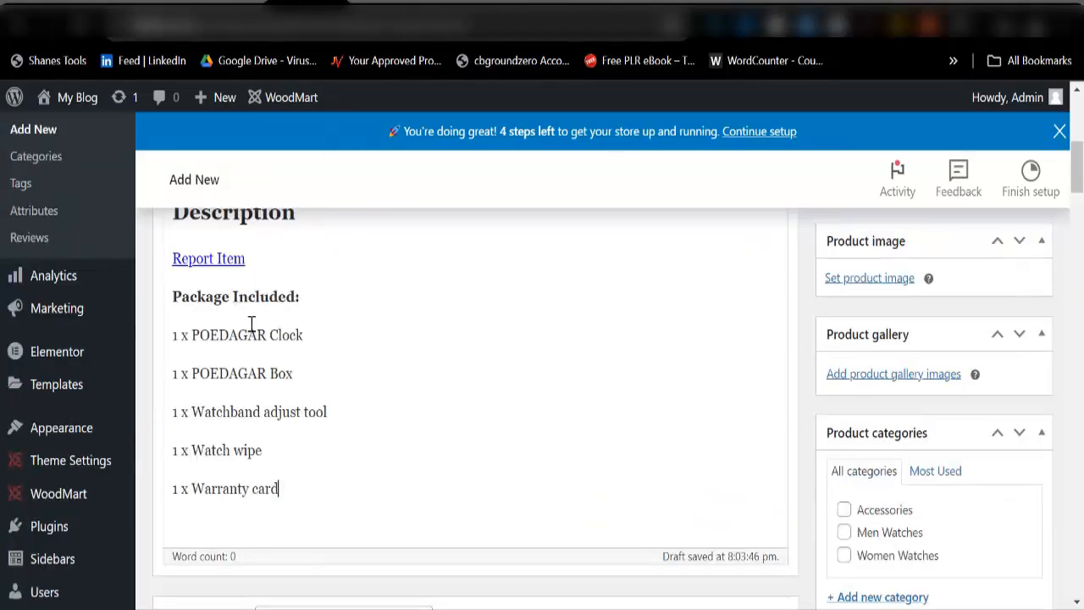
{"action": "scroll", "coordinate": [315, 388], "scroll_direction": "up", "scroll_amount": 2}
{"action": "left_click_drag", "start_coordinate": [268, 395], "coordinate": [176, 385]}
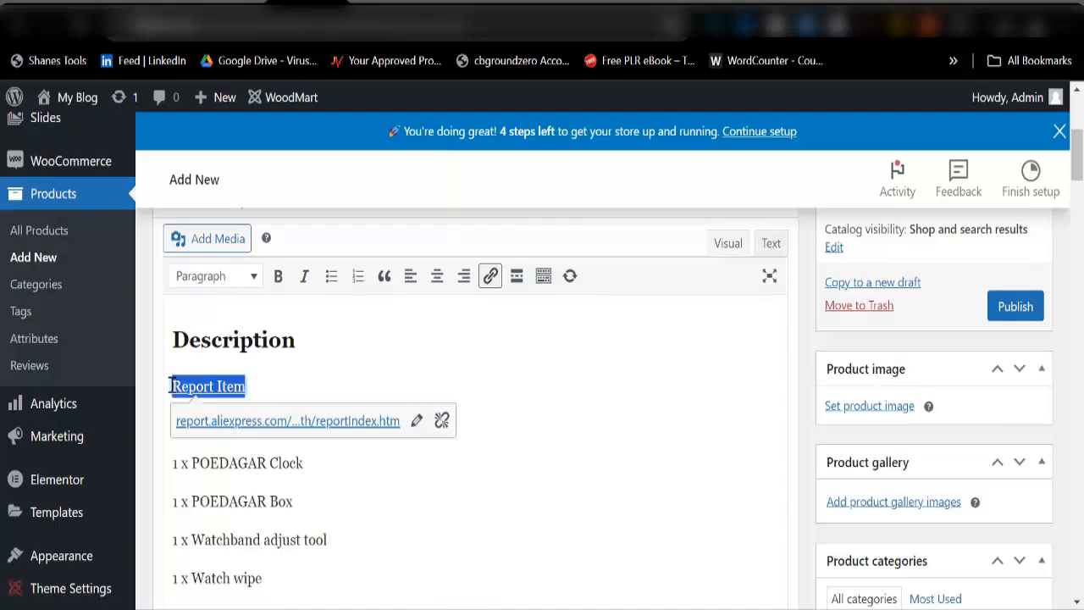
{"action": "key", "text": "BackSpace"}
{"action": "key", "text": "BackSpace"}
{"action": "scroll", "coordinate": [341, 421], "scroll_direction": "down", "scroll_amount": 4}
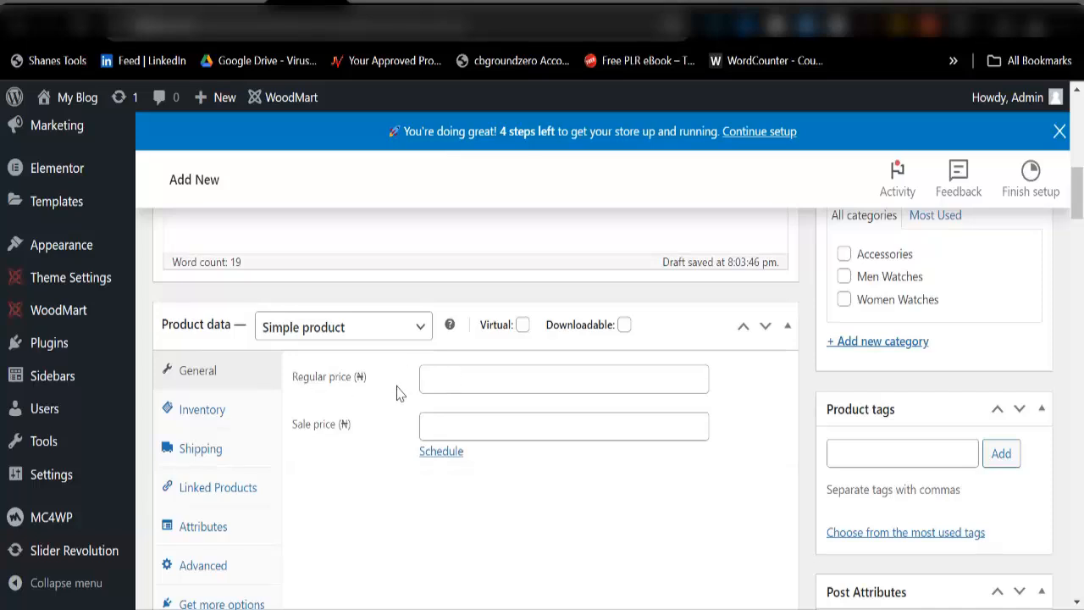
Step: Set the product's regular price to 25000 and sale price to 20000
{"action": "left_click", "coordinate": [444, 382]}
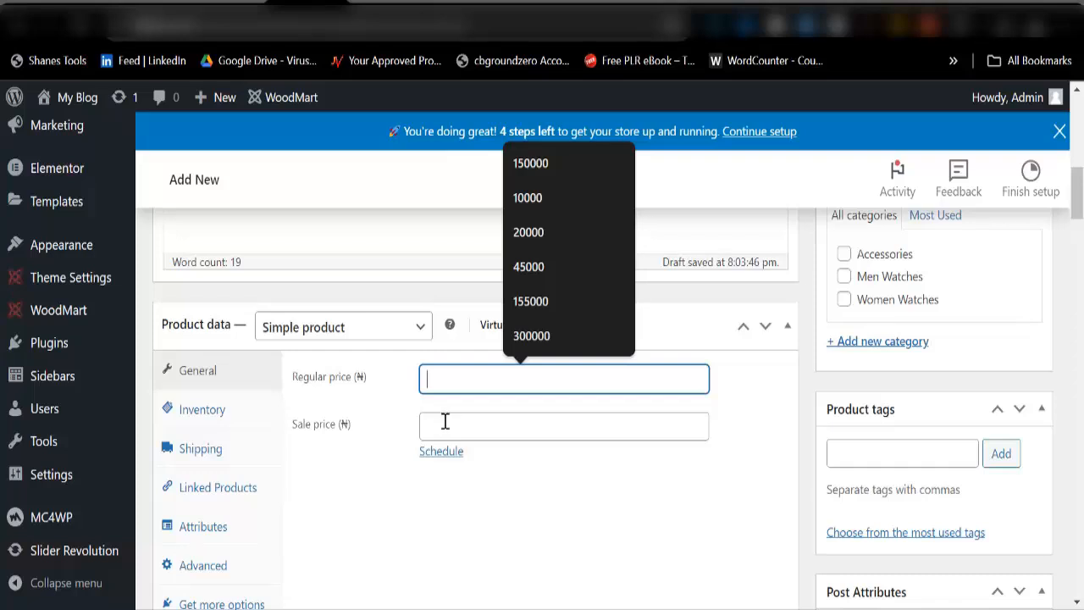
{"action": "left_click", "coordinate": [445, 422]}
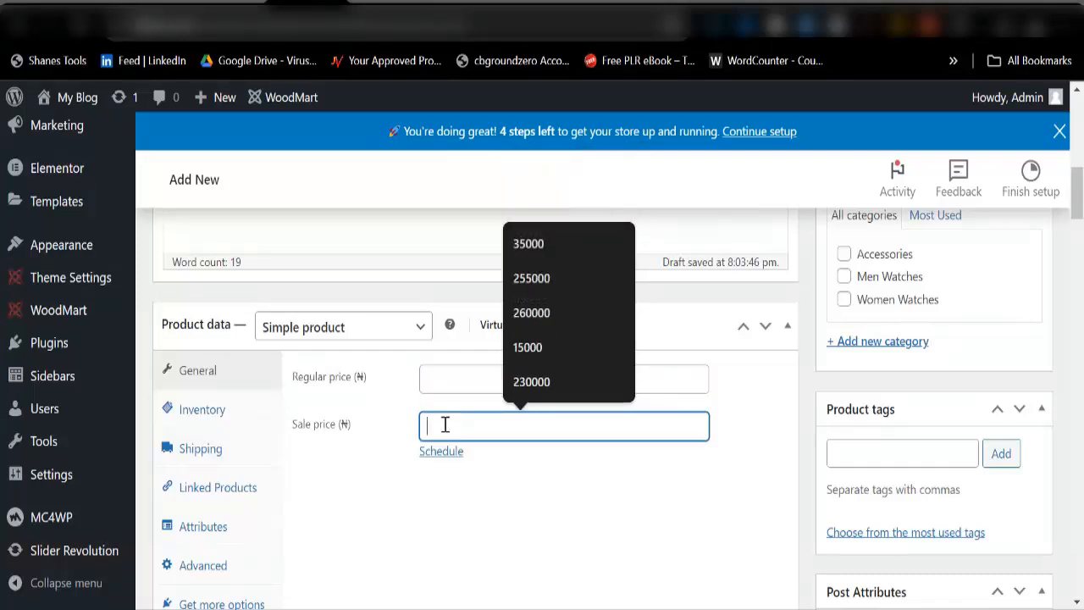
{"action": "left_click", "coordinate": [468, 505]}
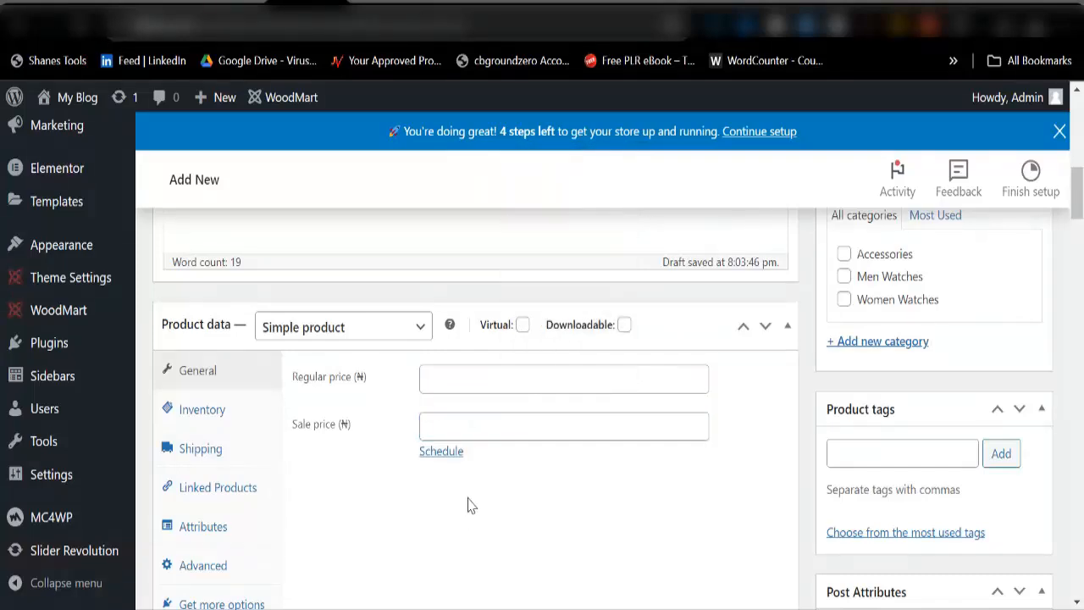
{"action": "left_click", "coordinate": [457, 383]}
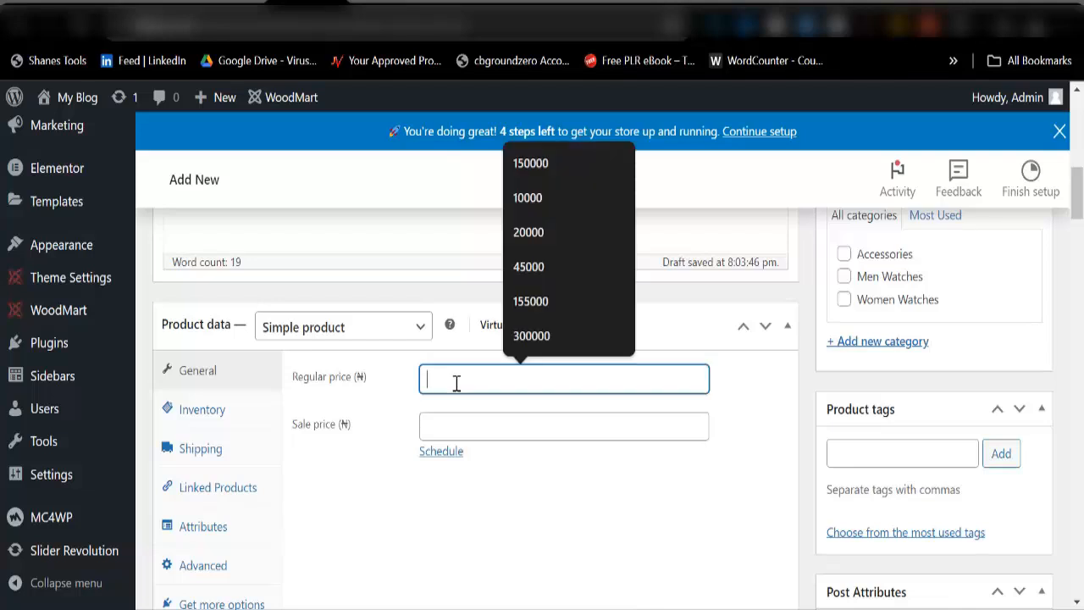
{"action": "type", "text": "250"}
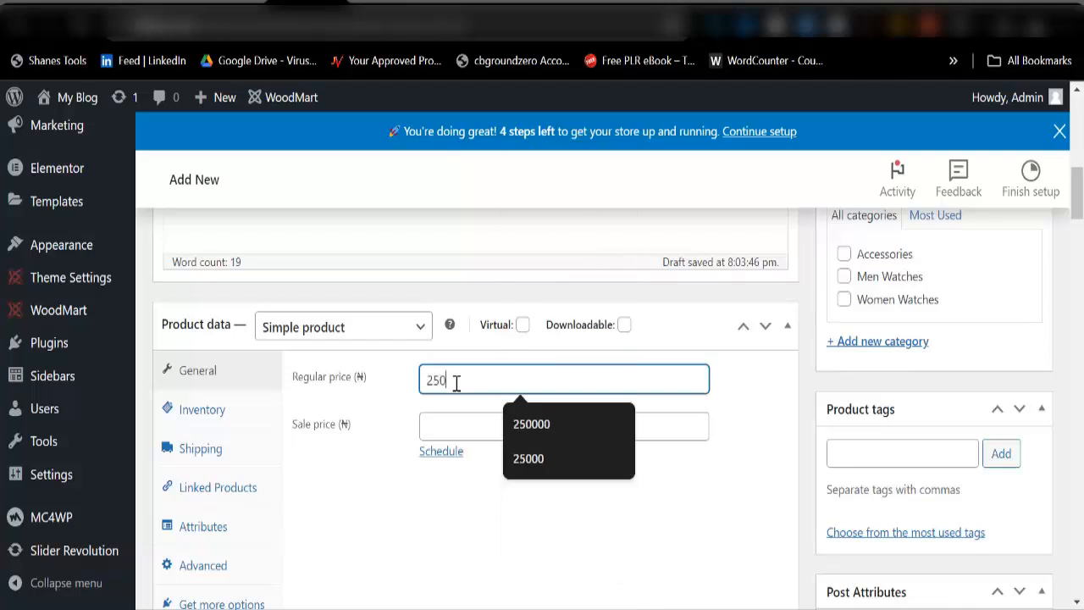
{"action": "type", "text": "000"}
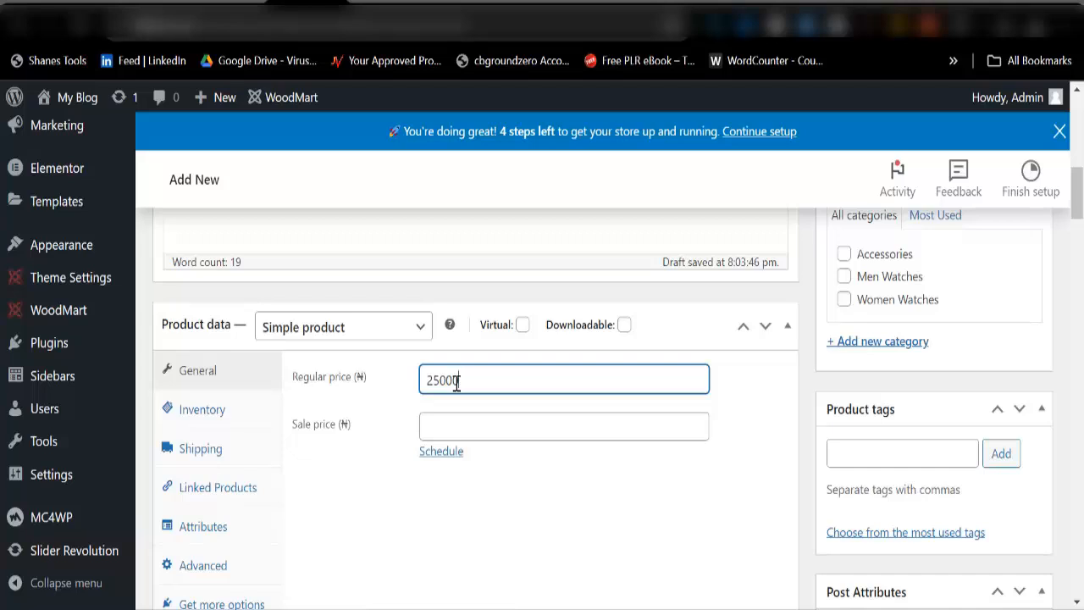
{"action": "left_click", "coordinate": [456, 424]}
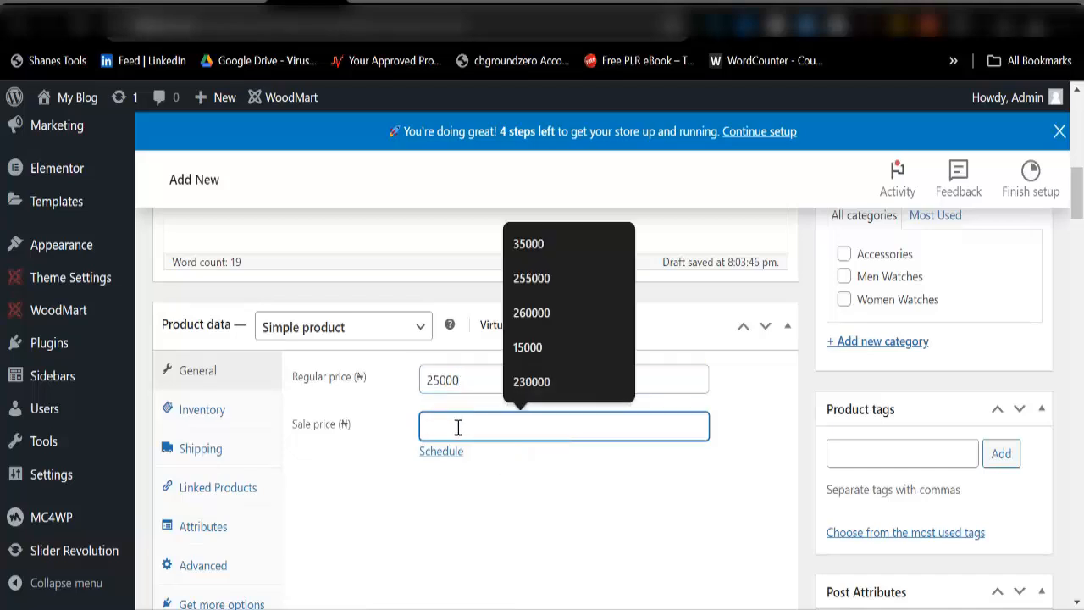
{"action": "type", "text": "20000"}
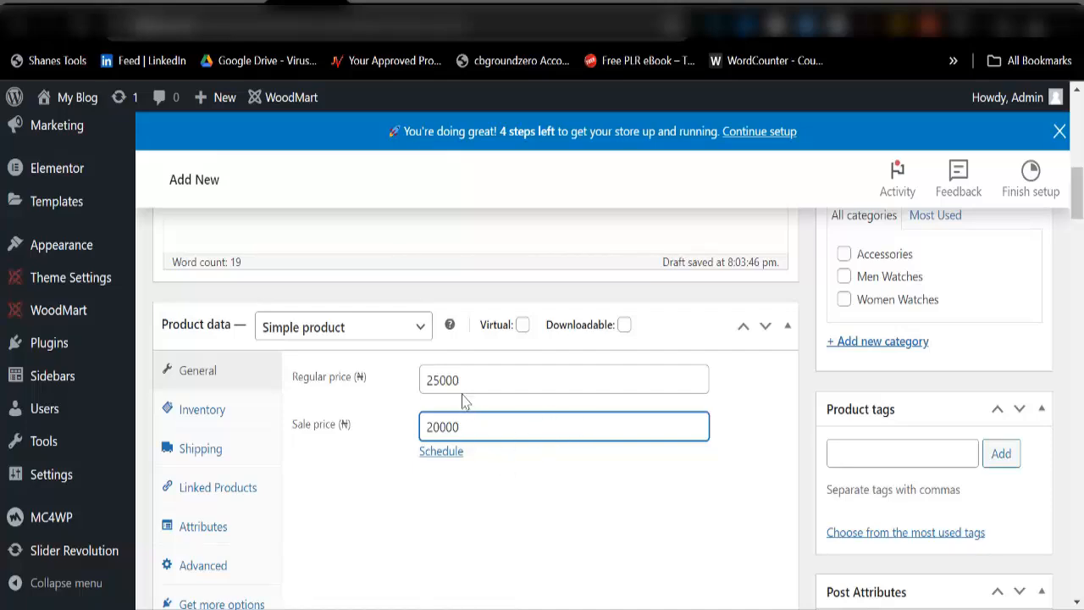
{"action": "scroll", "coordinate": [864, 398], "scroll_direction": "up", "scroll_amount": 3}
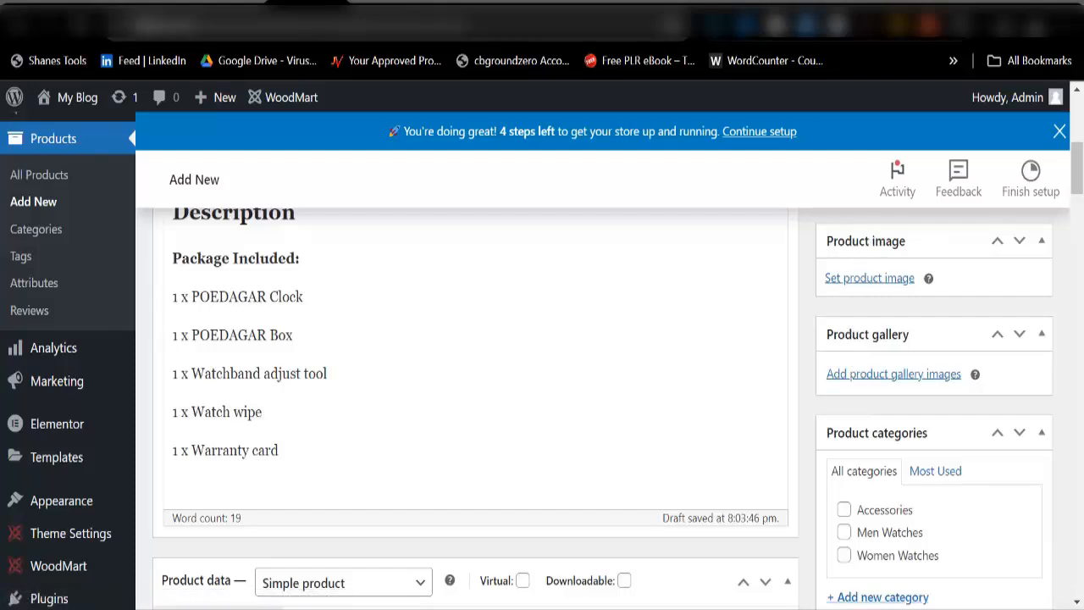
Step: Upload six downloaded watch photos and pick the boxed blue-dial watch as the main product image
{"action": "left_click", "coordinate": [855, 4]}
{"action": "scroll", "coordinate": [328, 396], "scroll_direction": "up", "scroll_amount": 15}
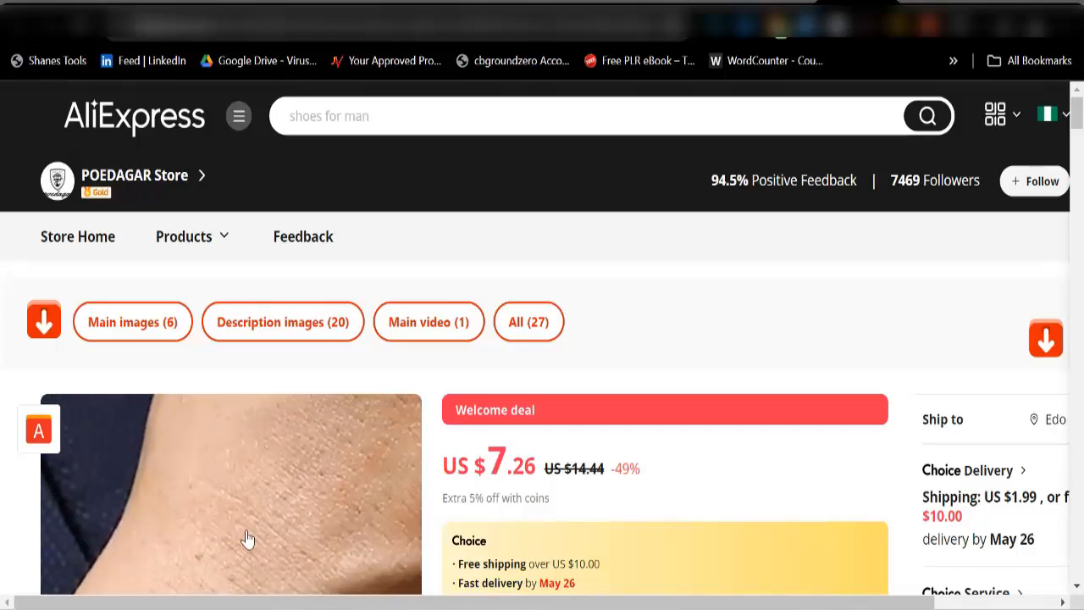
{"action": "left_click", "coordinate": [307, 3]}
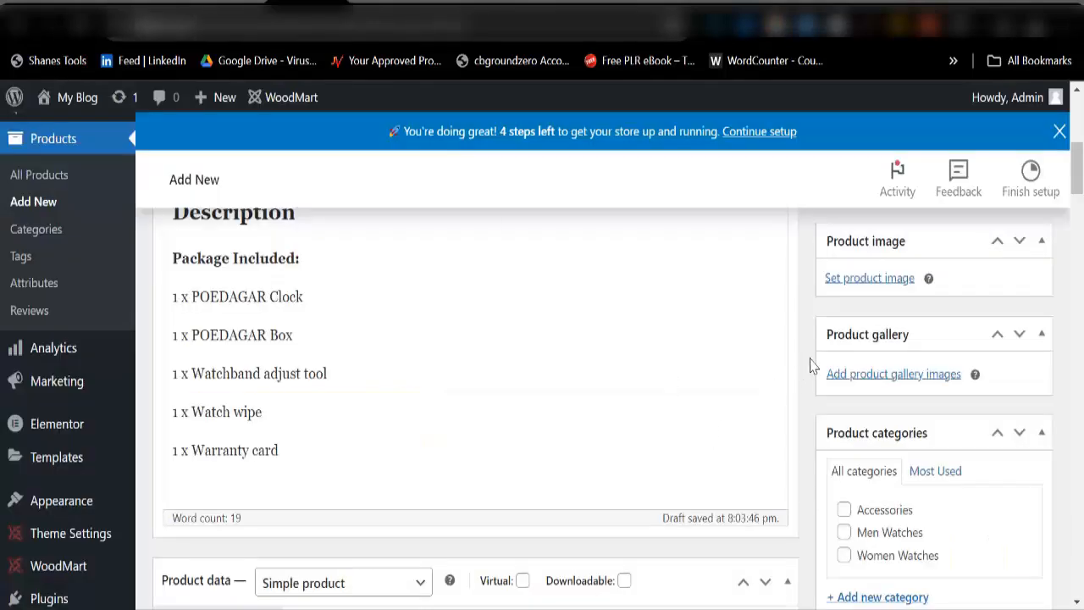
{"action": "left_click", "coordinate": [862, 280]}
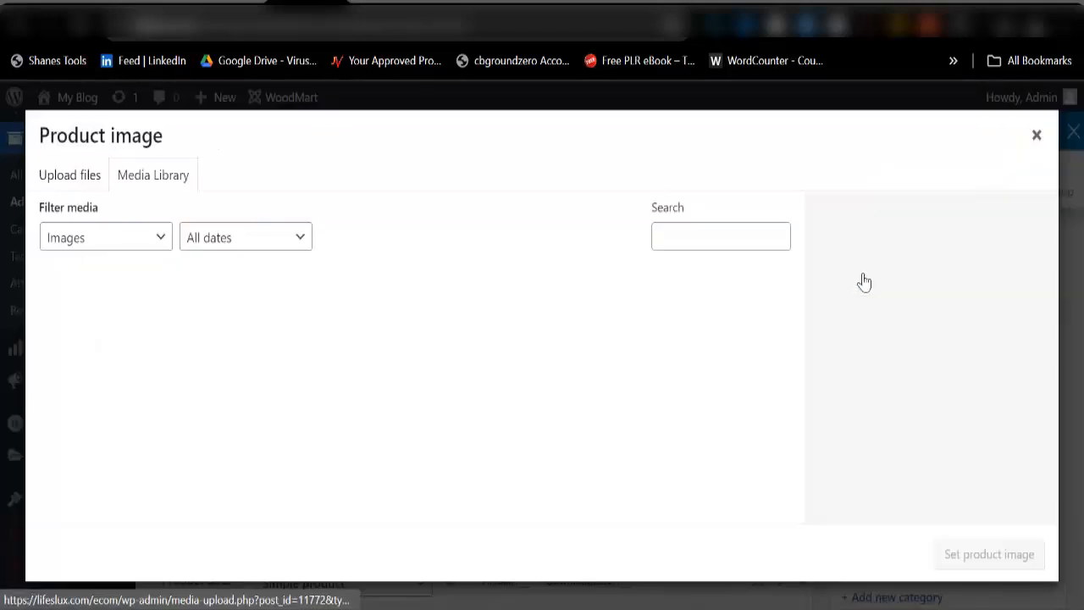
{"action": "left_click", "coordinate": [46, 183]}
{"action": "left_click", "coordinate": [534, 404]}
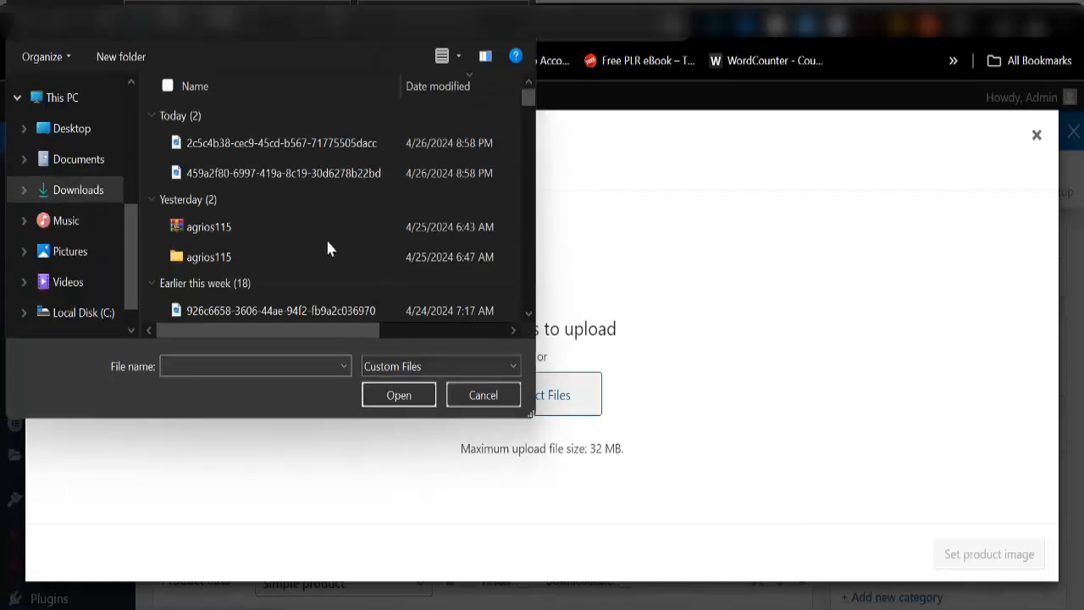
{"action": "left_click", "coordinate": [329, 144]}
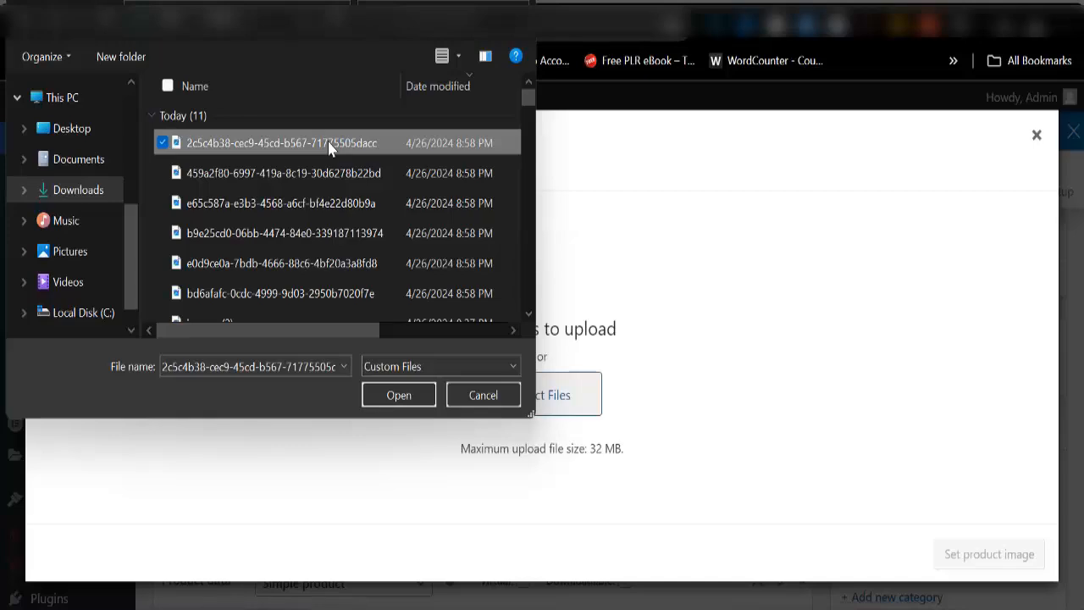
{"action": "key", "text": "shift+Down"}
{"action": "key", "text": "shift+Down"}
{"action": "key", "text": "shift+Down"}
{"action": "key", "text": "shift+Down"}
{"action": "key", "text": "shift+Down"}
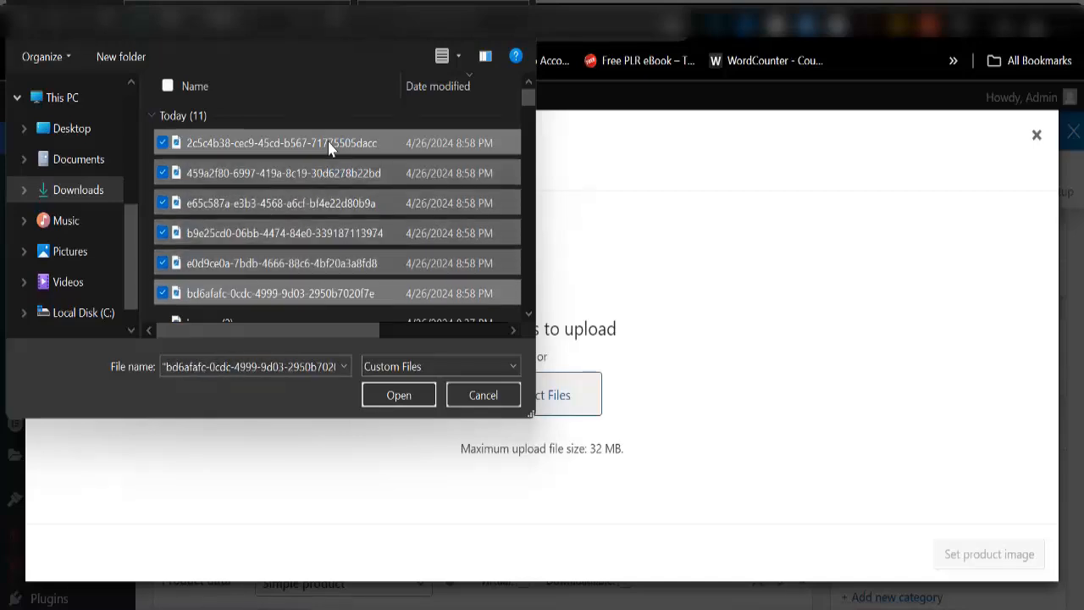
{"action": "left_click", "coordinate": [396, 395]}
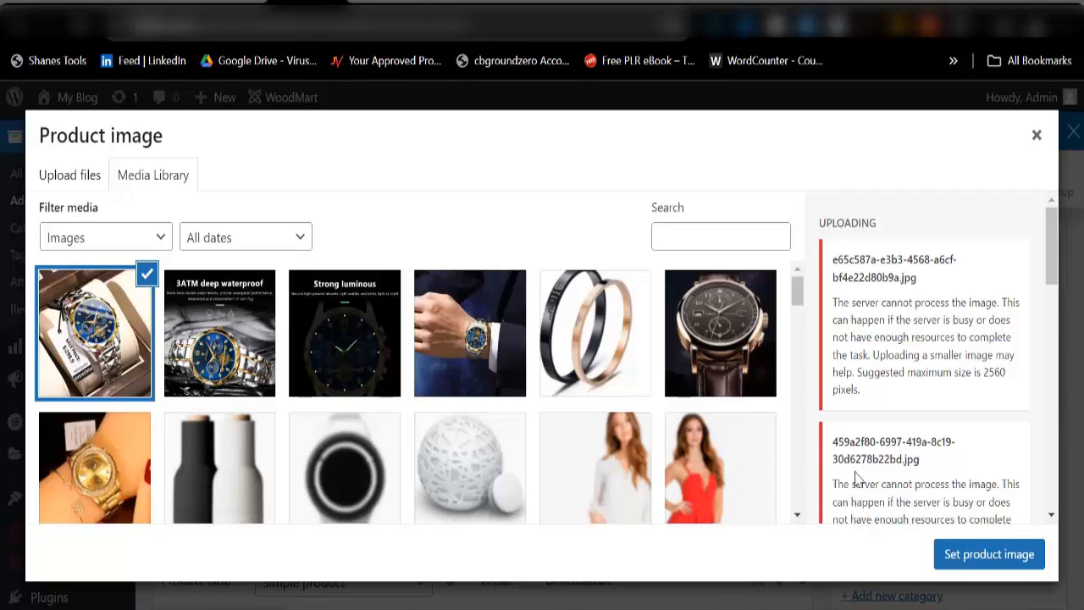
{"action": "left_click", "coordinate": [989, 554]}
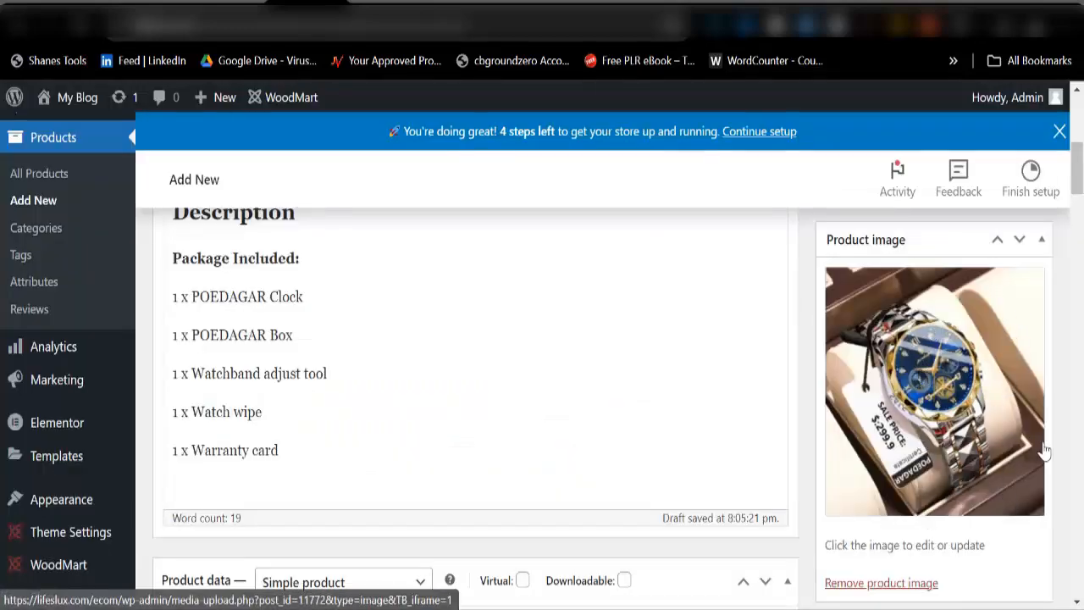
{"action": "scroll", "coordinate": [1046, 452], "scroll_direction": "down", "scroll_amount": 3}
Step: Add the wrist-worn, Strong luminous and 3ATM waterproof photos to the product gallery
{"action": "left_click", "coordinate": [847, 431]}
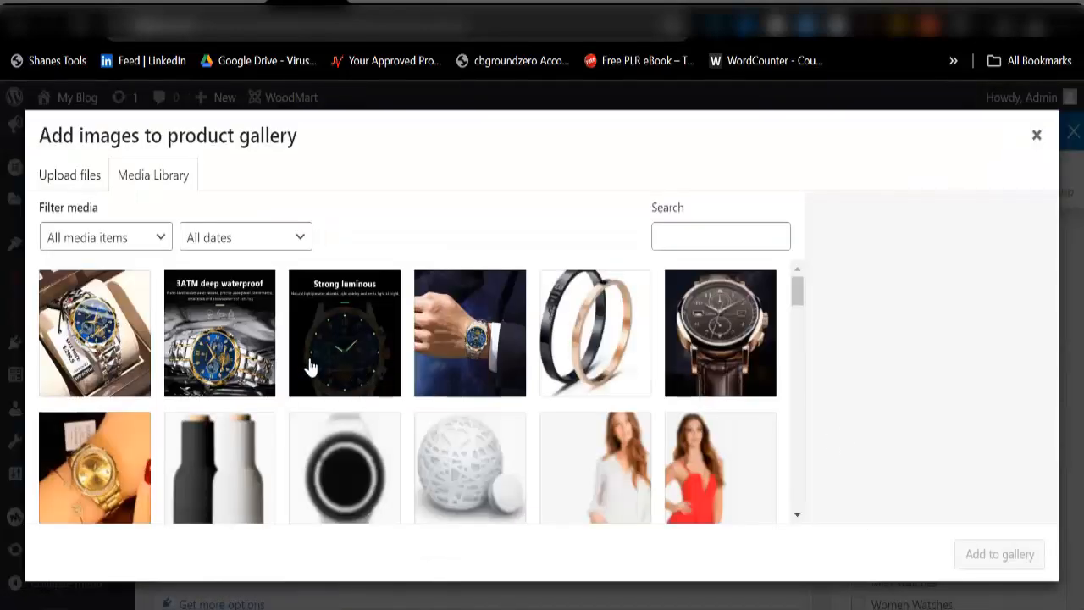
{"action": "left_click", "coordinate": [443, 362]}
{"action": "left_click", "coordinate": [343, 360]}
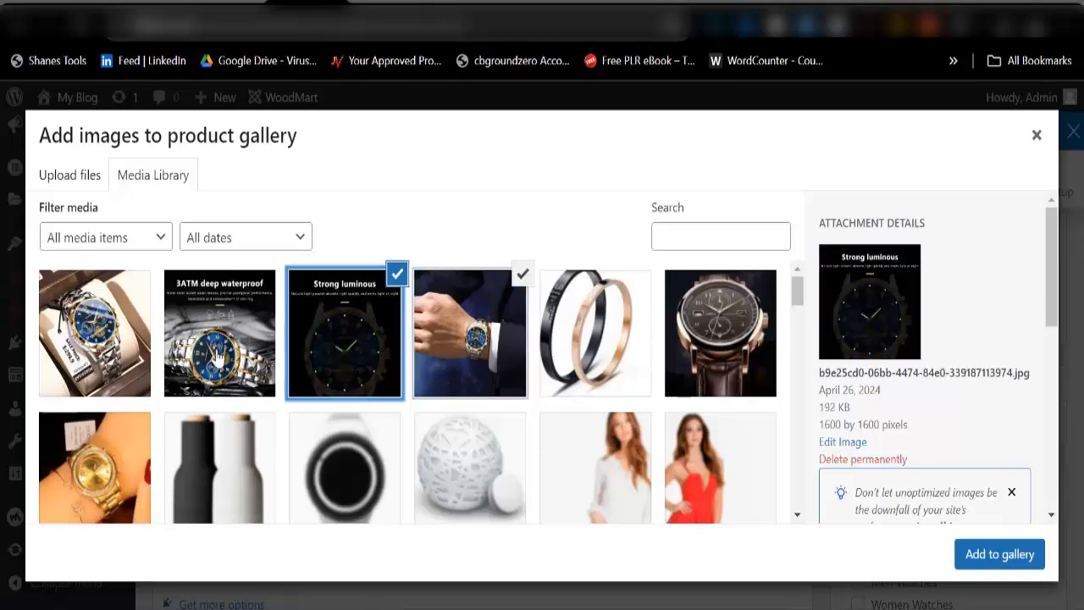
{"action": "left_click", "coordinate": [219, 356]}
{"action": "left_click", "coordinate": [968, 555]}
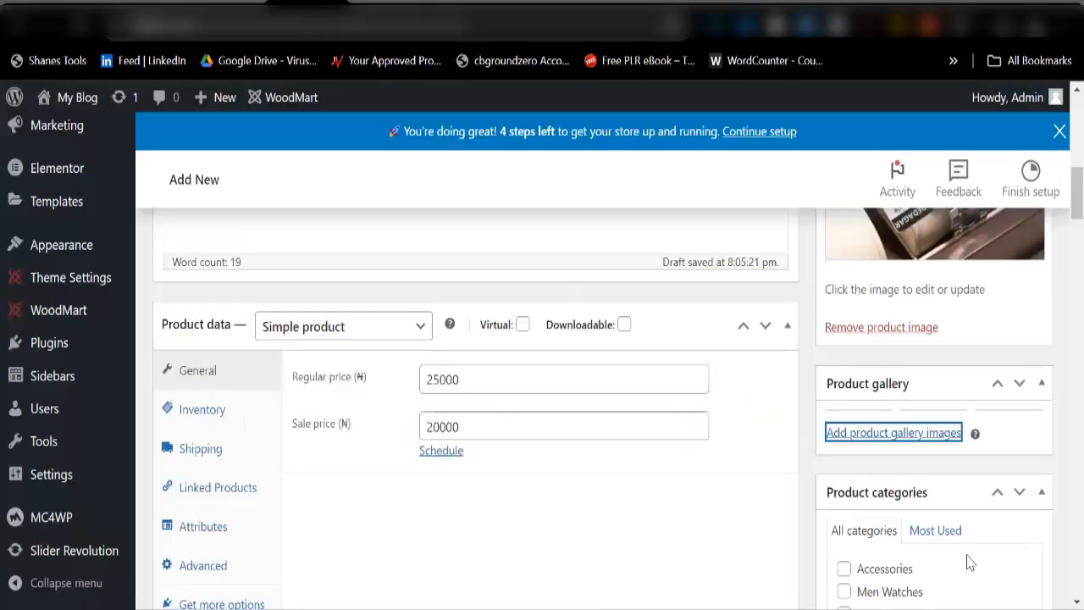
{"action": "scroll", "coordinate": [947, 481], "scroll_direction": "down", "scroll_amount": 2}
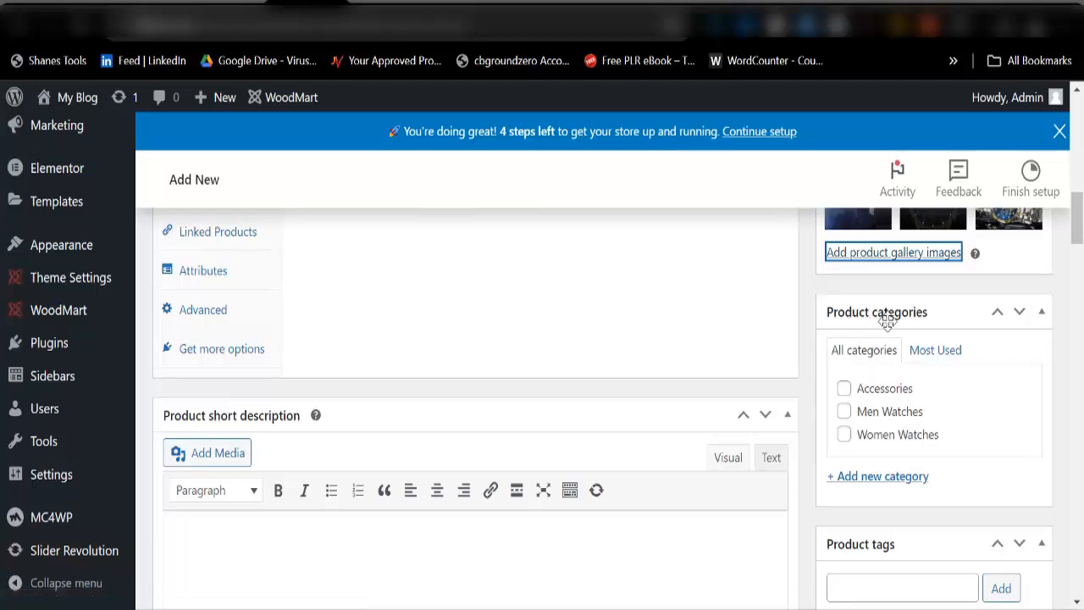
Step: Assign the product to the Men Watches category and return to the AliExpress listing
{"action": "left_click", "coordinate": [845, 413]}
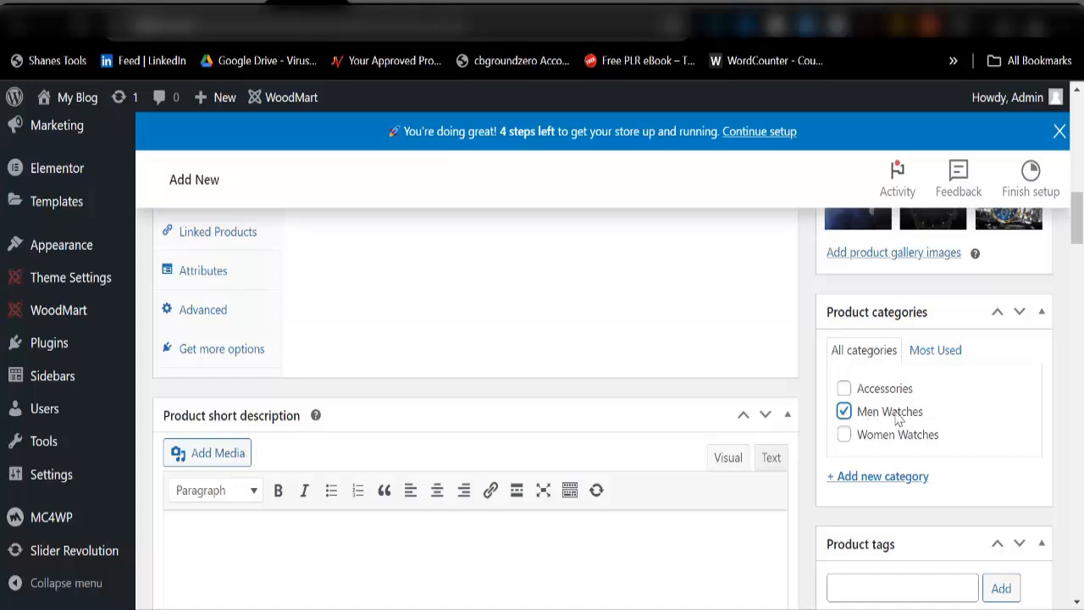
{"action": "scroll", "coordinate": [822, 376], "scroll_direction": "up", "scroll_amount": 3}
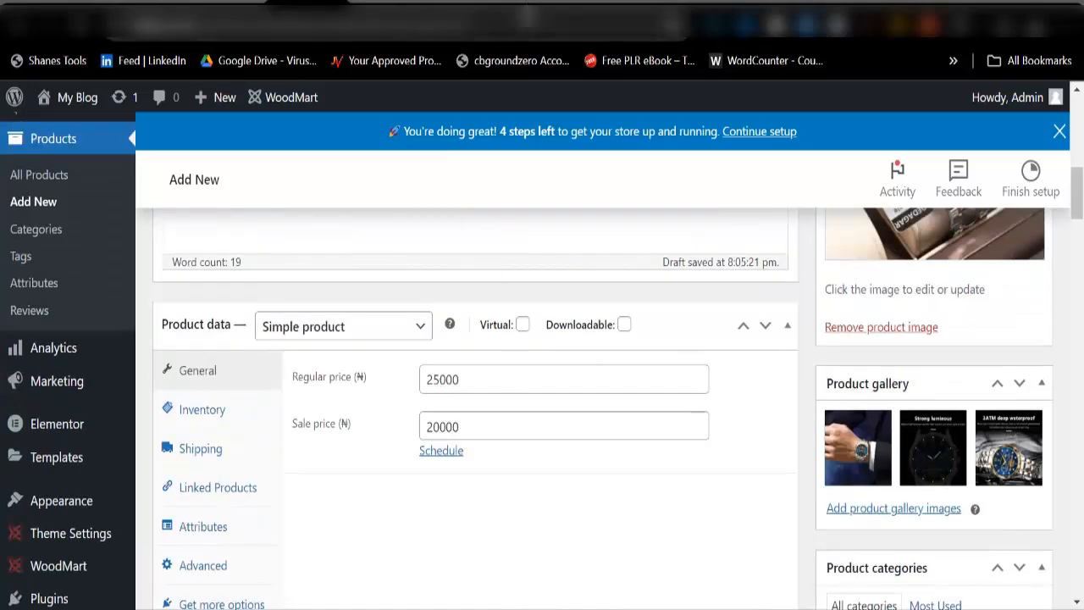
{"action": "scroll", "coordinate": [815, 373], "scroll_direction": "down", "scroll_amount": 3}
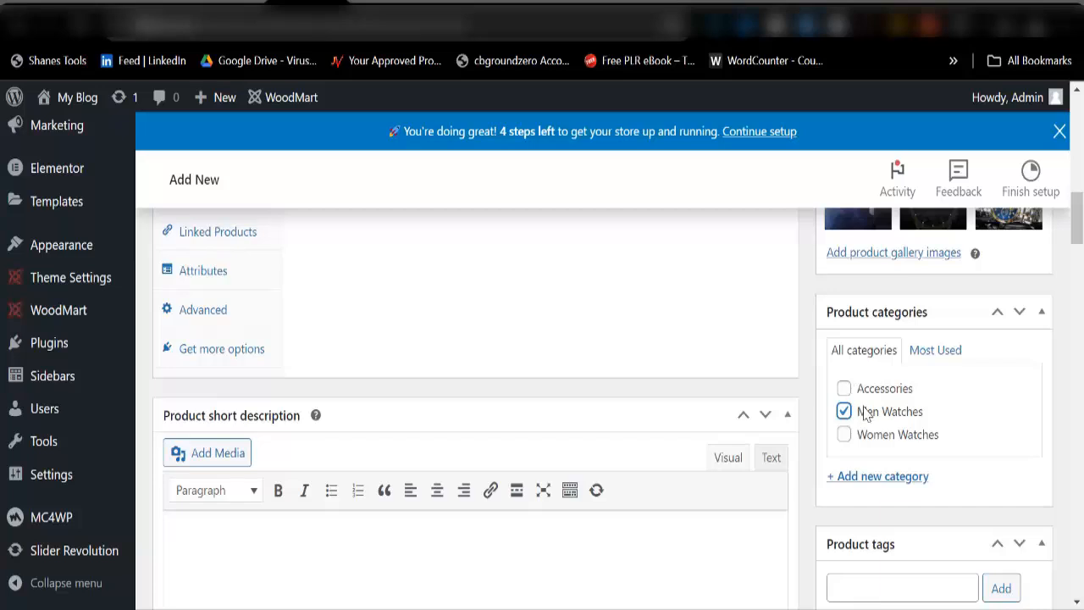
{"action": "scroll", "coordinate": [559, 354], "scroll_direction": "down", "scroll_amount": 2}
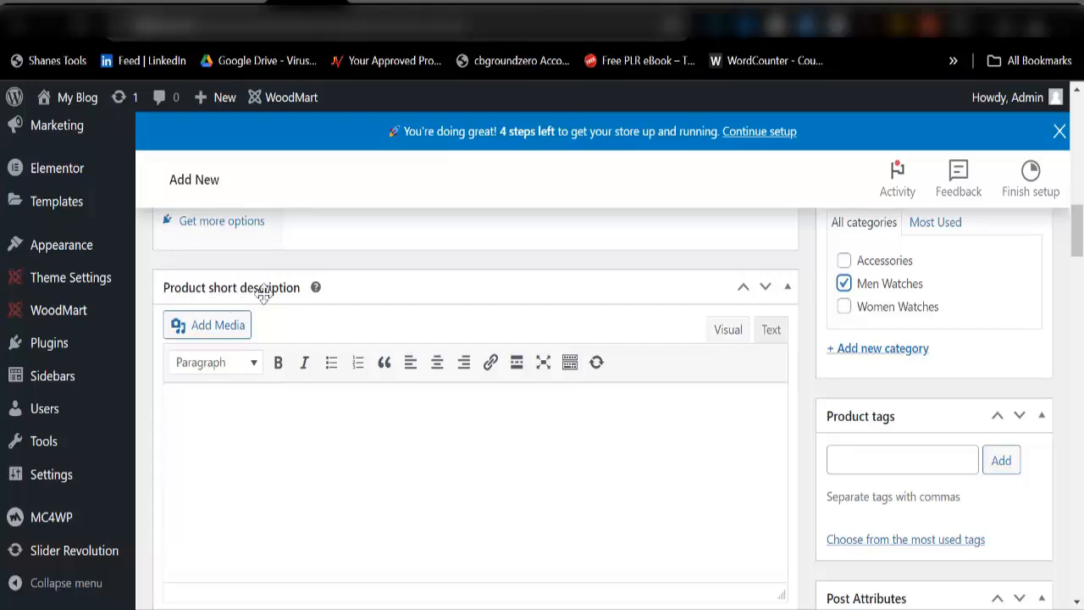
{"action": "left_click", "coordinate": [856, 2]}
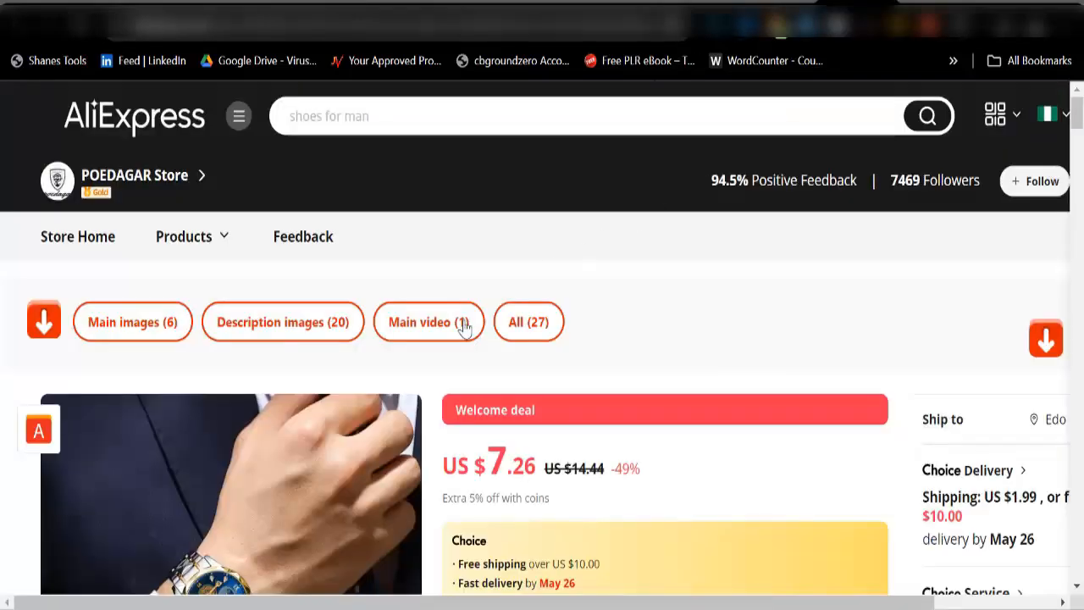
Step: Show the watch's Specifications and select the table from Case Thickness to Boxes & Cases Material
{"action": "scroll", "coordinate": [464, 327], "scroll_direction": "down", "scroll_amount": 15}
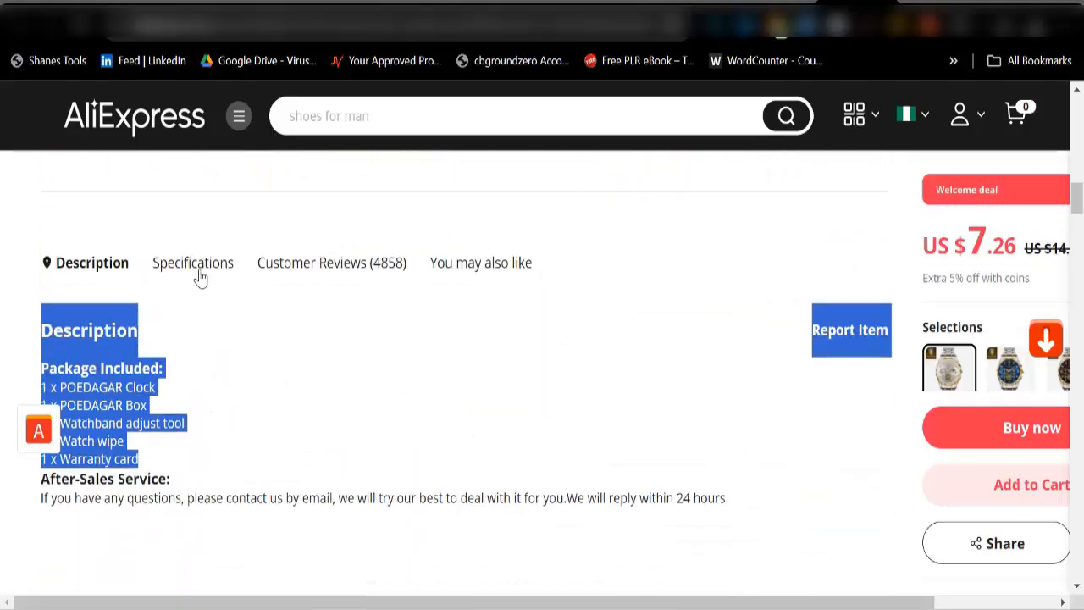
{"action": "left_click", "coordinate": [198, 273]}
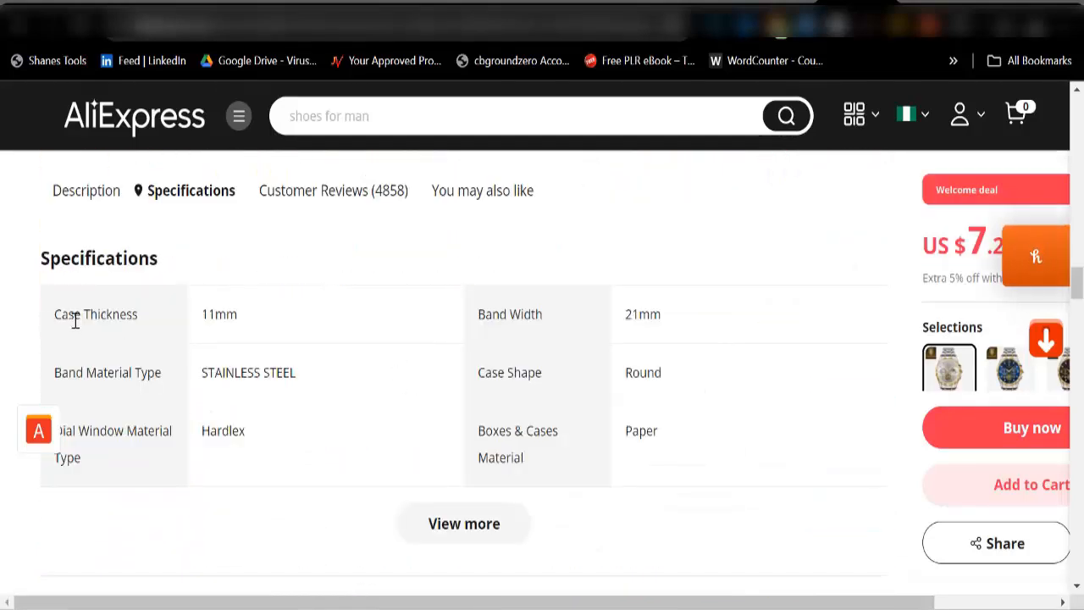
{"action": "left_click_drag", "start_coordinate": [74, 320], "coordinate": [606, 459]}
{"action": "key", "text": "ctrl+c"}
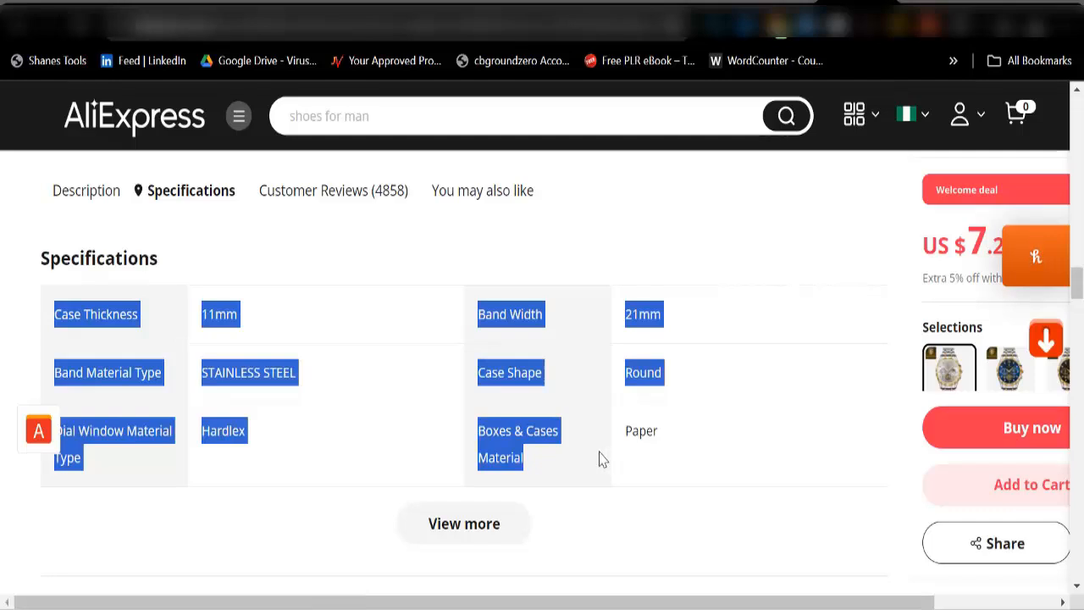
Step: Paste the copied watch specifications into the product short description
{"action": "left_click", "coordinate": [292, 5]}
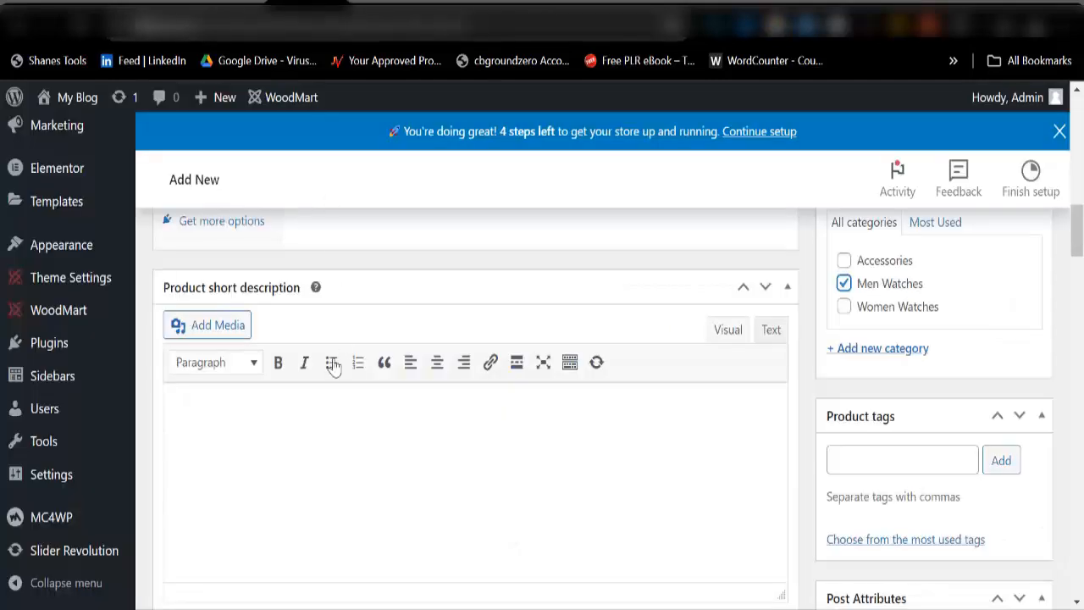
{"action": "left_click", "coordinate": [209, 398]}
{"action": "key", "text": "ctrl+v"}
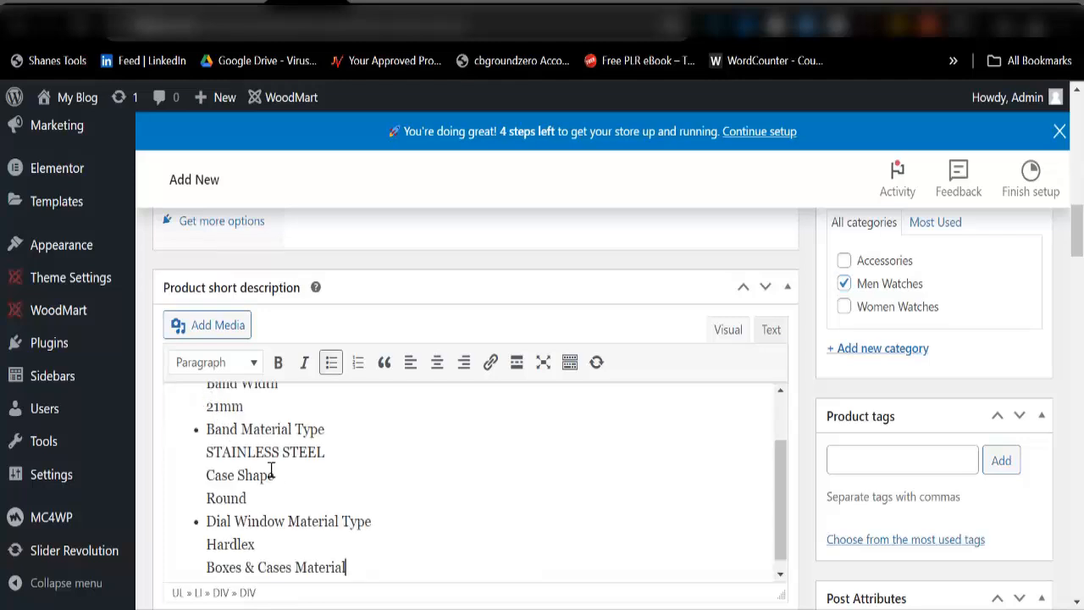
Step: Publish the POEDAGAR watch product
{"action": "scroll", "coordinate": [282, 496], "scroll_direction": "up", "scroll_amount": 2}
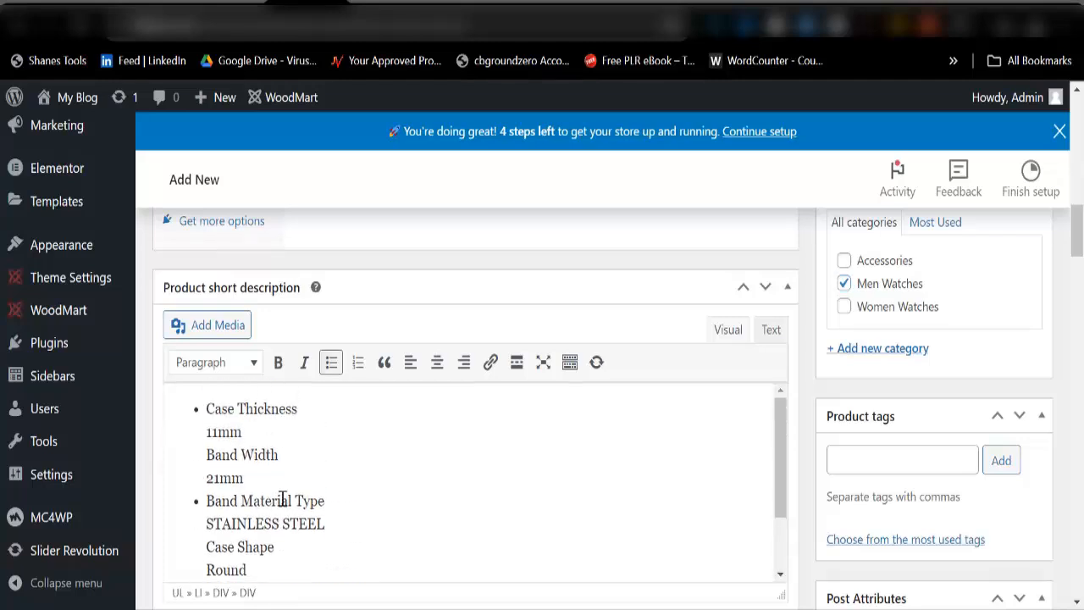
{"action": "scroll", "coordinate": [314, 525], "scroll_direction": "up", "scroll_amount": 3}
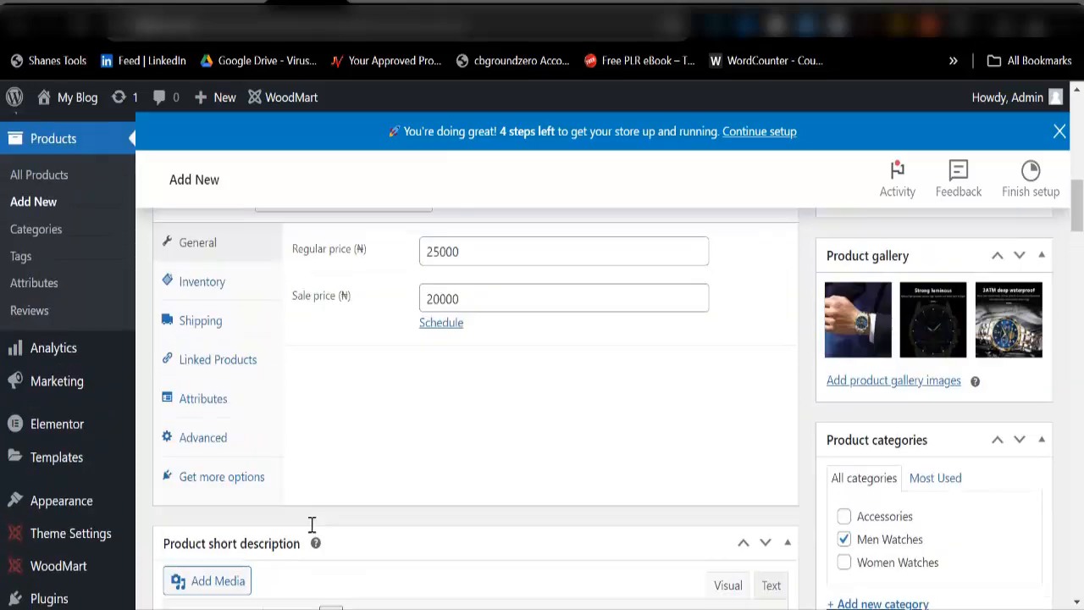
{"action": "scroll", "coordinate": [310, 523], "scroll_direction": "down", "scroll_amount": 5}
{"action": "scroll", "coordinate": [314, 434], "scroll_direction": "up", "scroll_amount": 2}
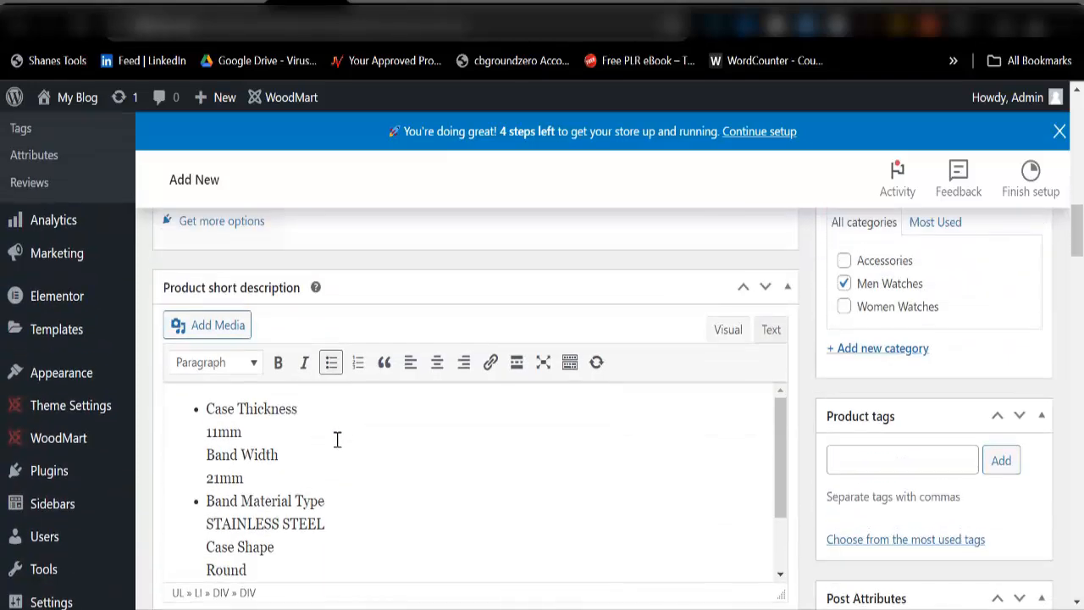
{"action": "scroll", "coordinate": [706, 461], "scroll_direction": "up", "scroll_amount": 10}
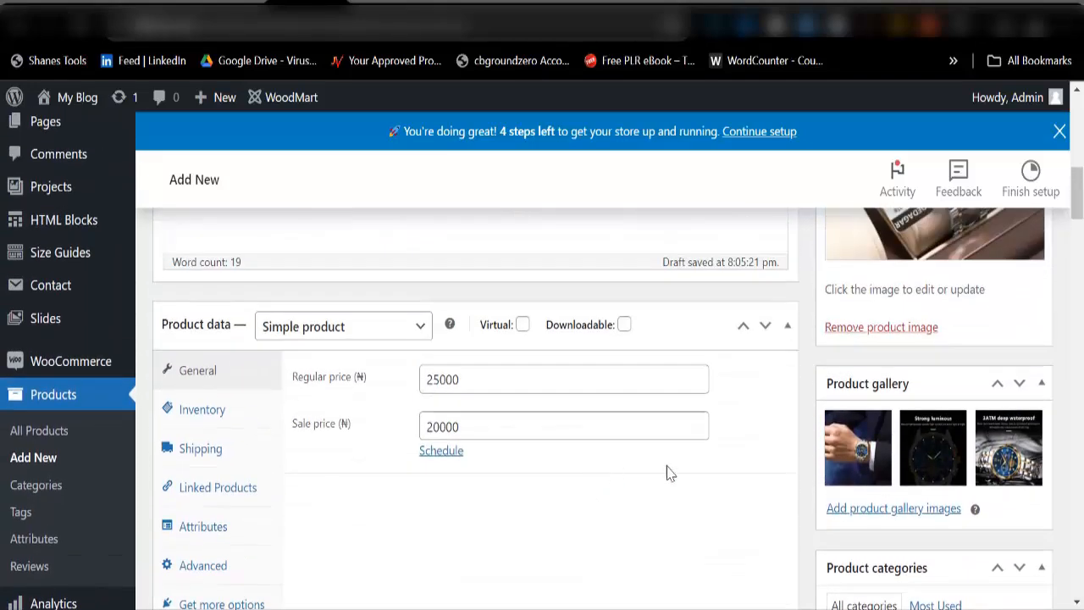
{"action": "scroll", "coordinate": [834, 445], "scroll_direction": "up", "scroll_amount": 2}
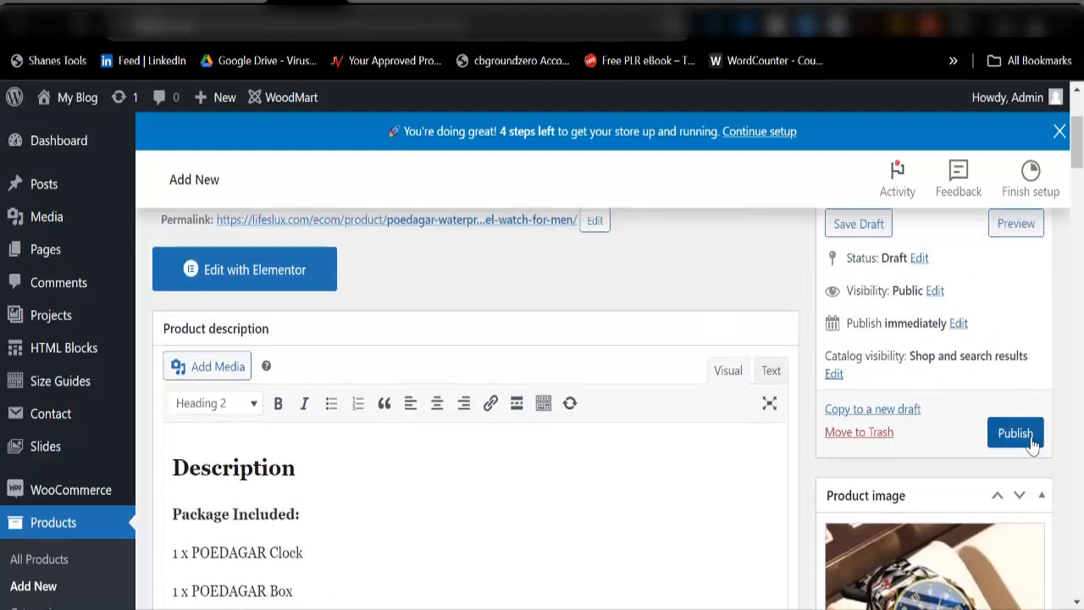
{"action": "left_click", "coordinate": [998, 442]}
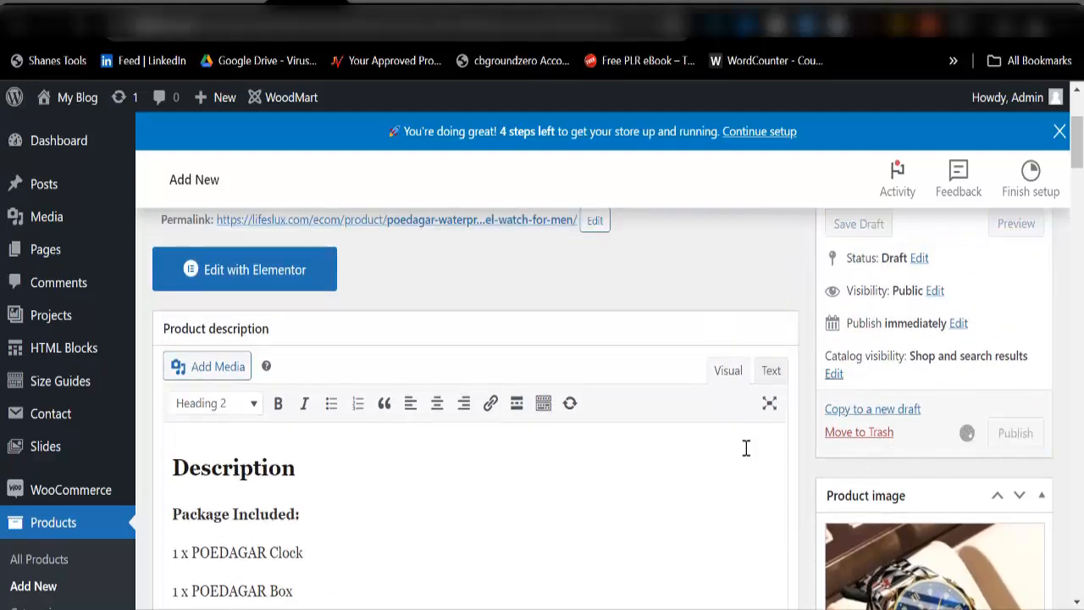
{"action": "scroll", "coordinate": [424, 429], "scroll_direction": "up", "scroll_amount": 2}
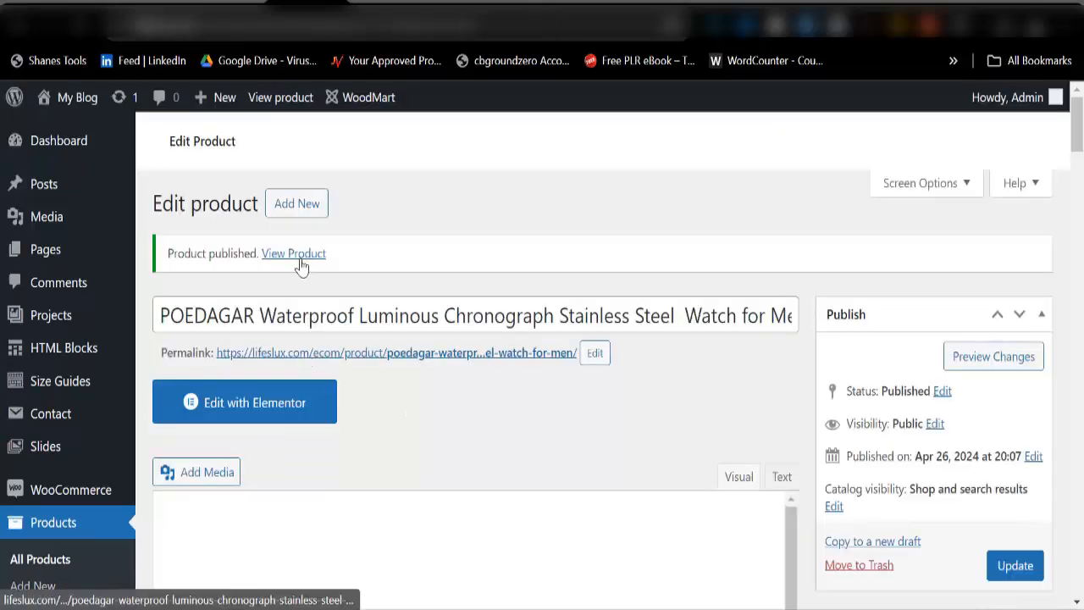
Step: Open the live POEDAGAR watch product page in a new browser tab
{"action": "right_click", "coordinate": [301, 265]}
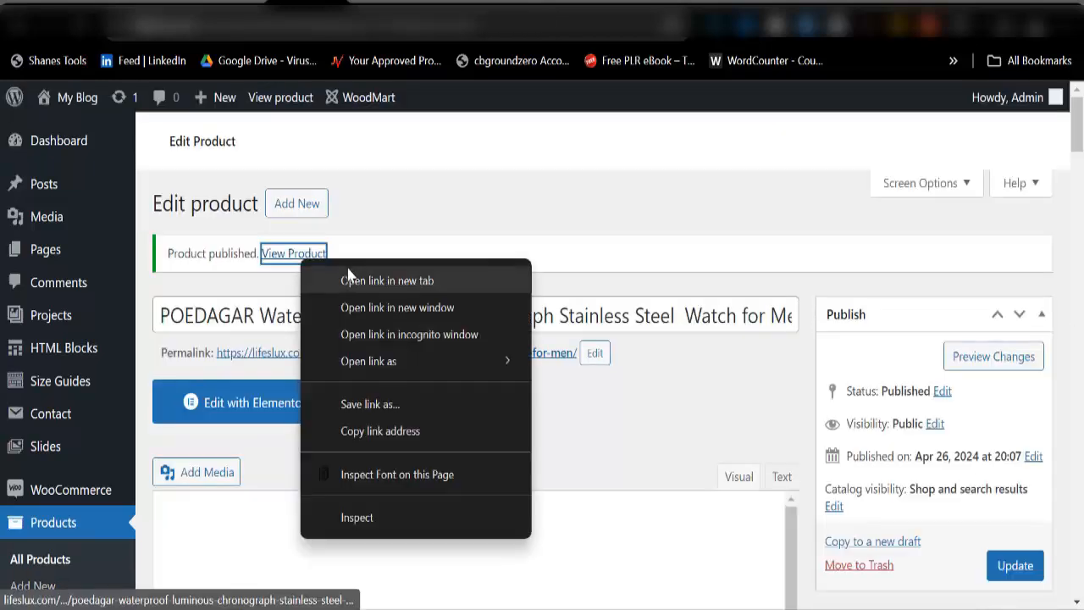
{"action": "left_click", "coordinate": [351, 279]}
{"action": "left_click", "coordinate": [355, 3]}
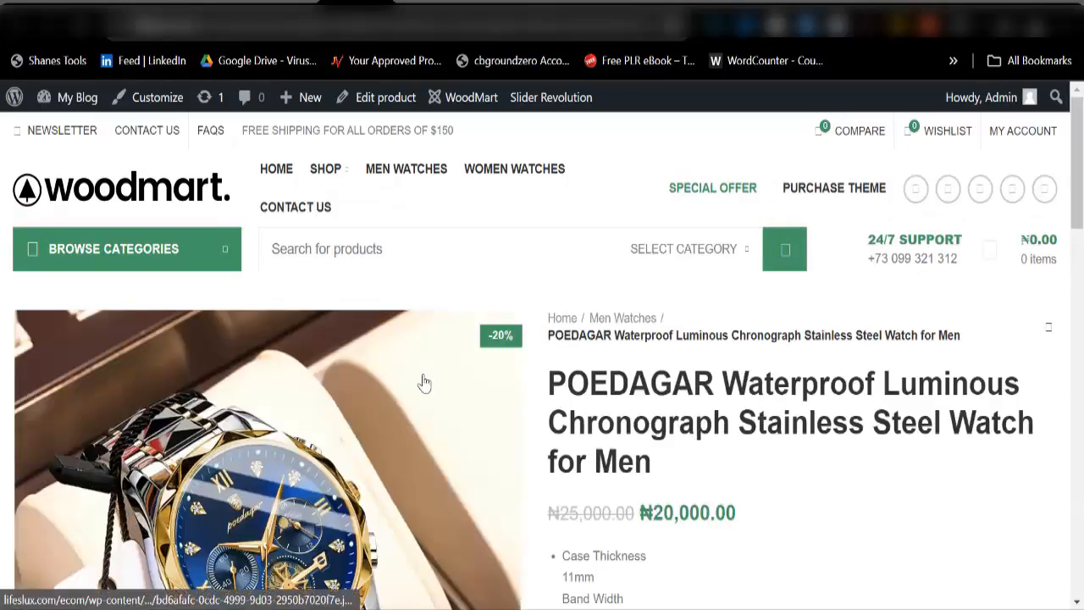
{"action": "scroll", "coordinate": [424, 385], "scroll_direction": "down", "scroll_amount": 3}
{"action": "scroll", "coordinate": [475, 440], "scroll_direction": "down", "scroll_amount": 3}
{"action": "scroll", "coordinate": [435, 407], "scroll_direction": "up", "scroll_amount": 3}
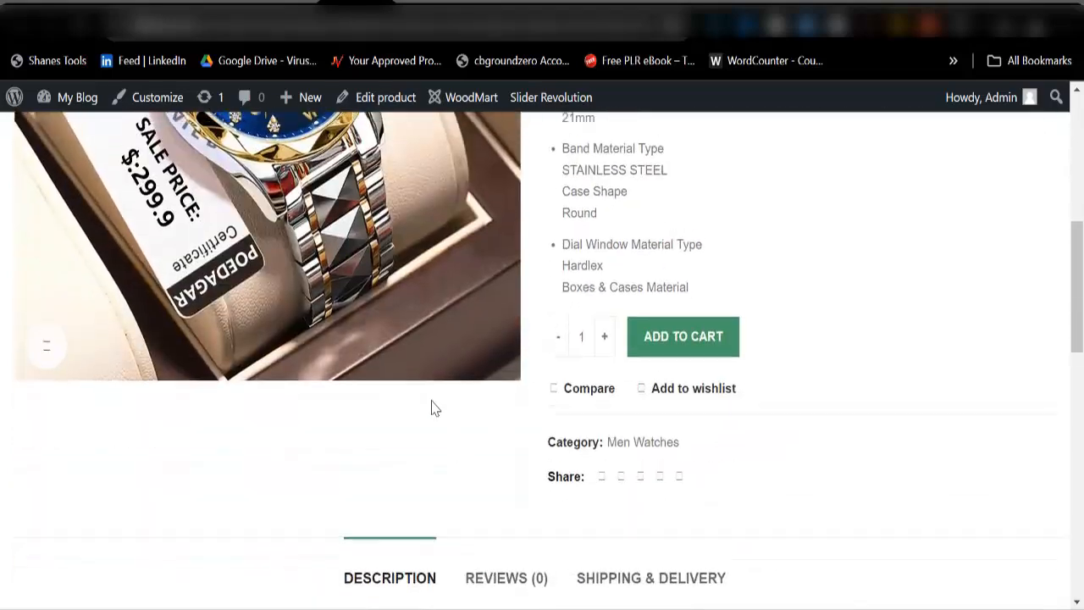
Step: Check the ₦20,000.00 sale price on the live page, then go to Edit product
{"action": "scroll", "coordinate": [254, 461], "scroll_direction": "down", "scroll_amount": 3}
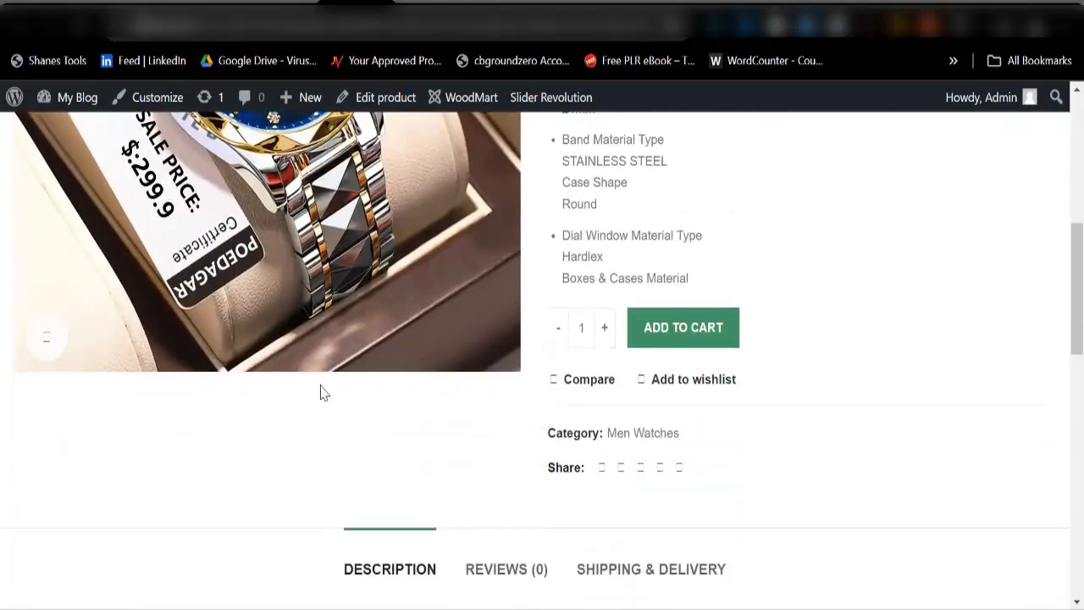
{"action": "scroll", "coordinate": [313, 339], "scroll_direction": "up", "scroll_amount": 3}
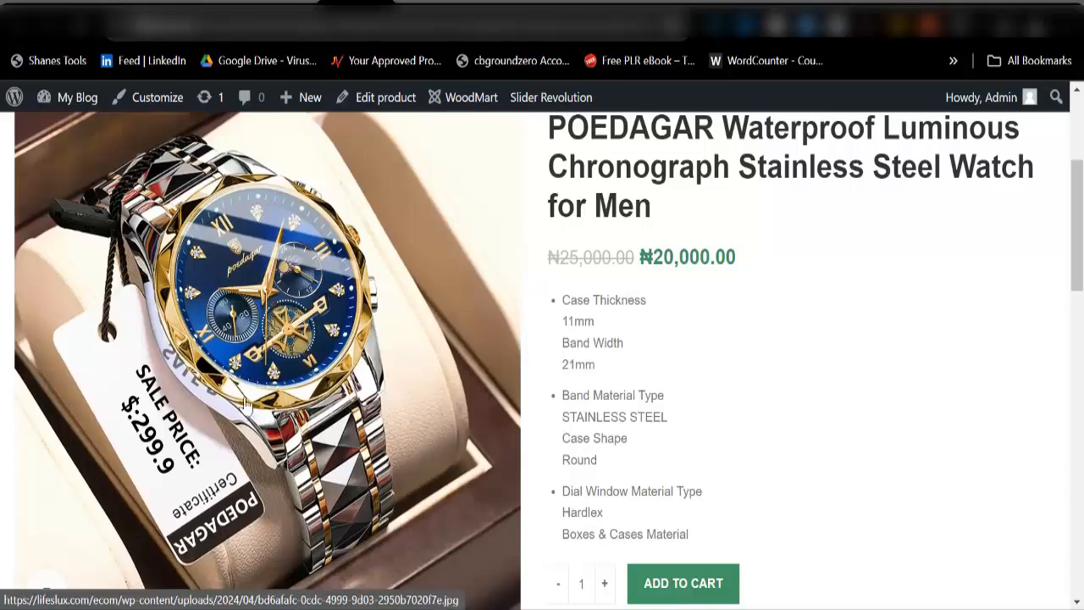
{"action": "scroll", "coordinate": [376, 392], "scroll_direction": "up", "scroll_amount": 3}
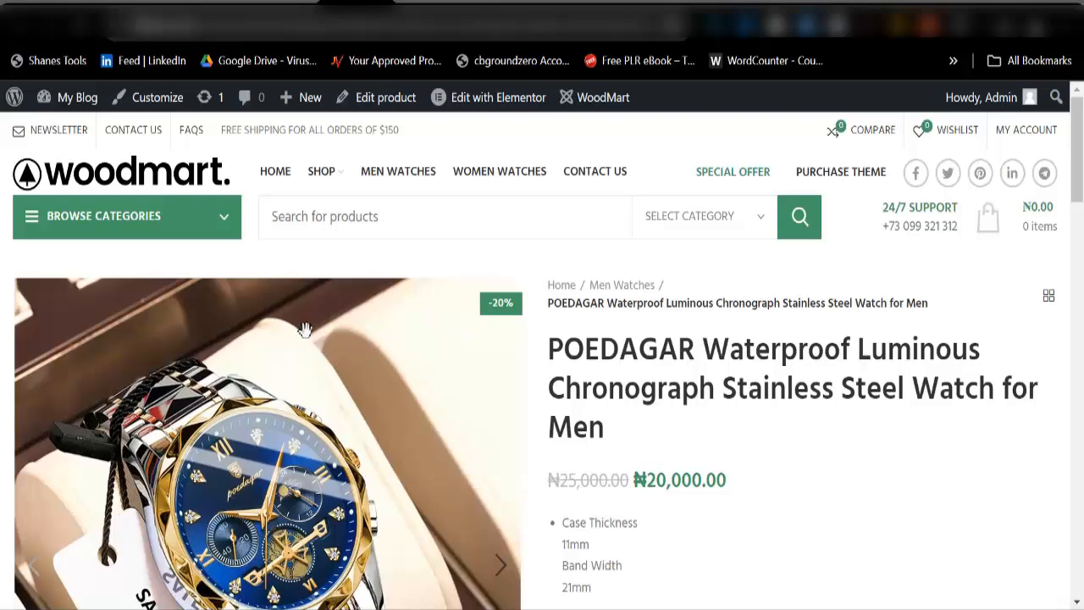
{"action": "mouse_move", "coordinate": [106, 203]}
{"action": "scroll", "coordinate": [974, 322], "scroll_direction": "down", "scroll_amount": 5}
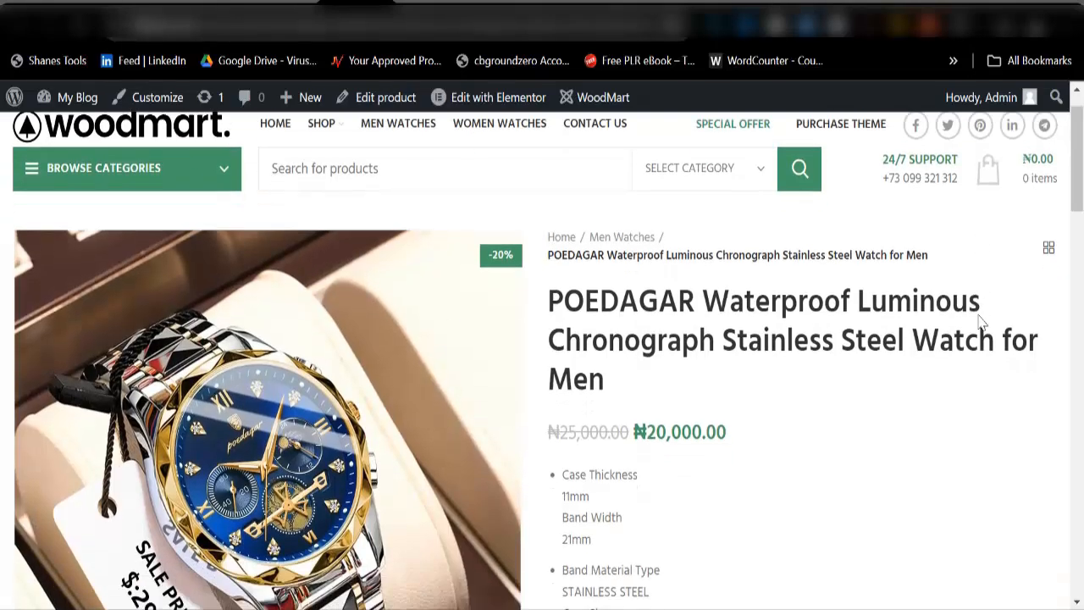
{"action": "scroll", "coordinate": [929, 515], "scroll_direction": "down", "scroll_amount": 10}
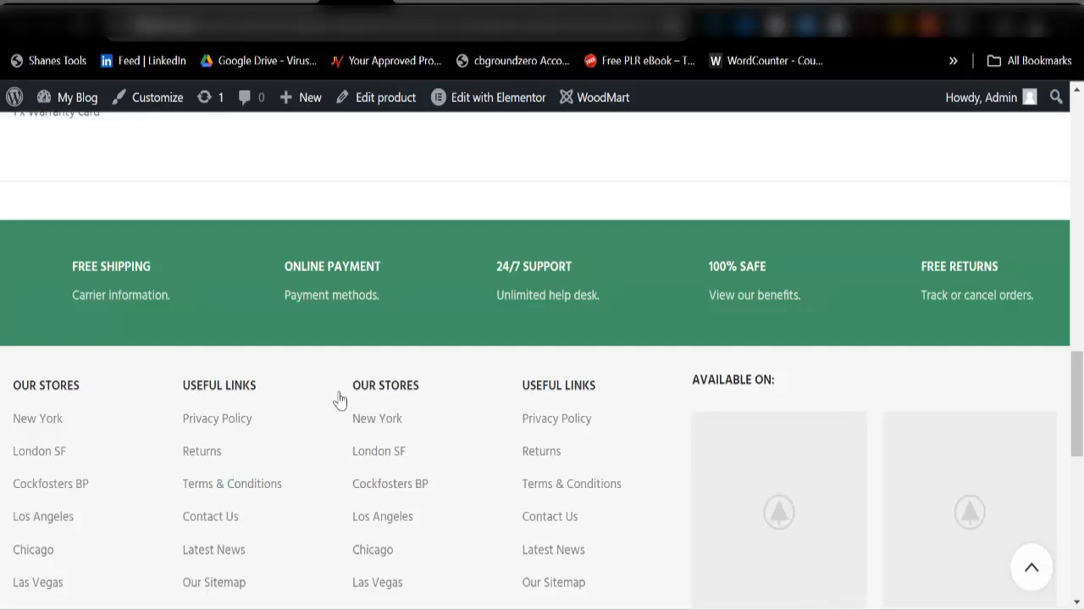
{"action": "scroll", "coordinate": [339, 398], "scroll_direction": "up", "scroll_amount": 15}
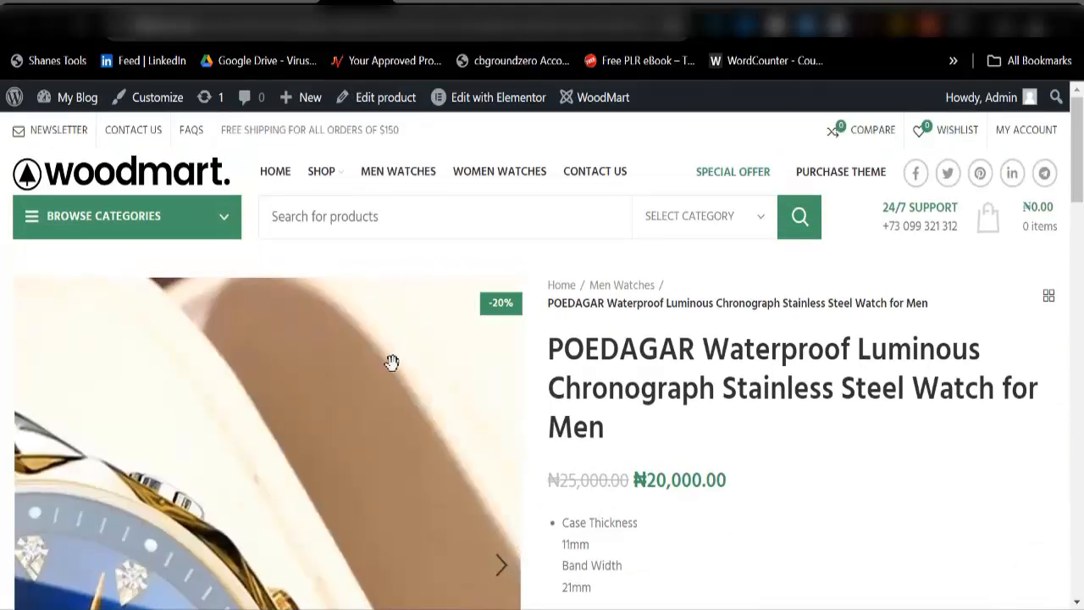
{"action": "left_click", "coordinate": [386, 97]}
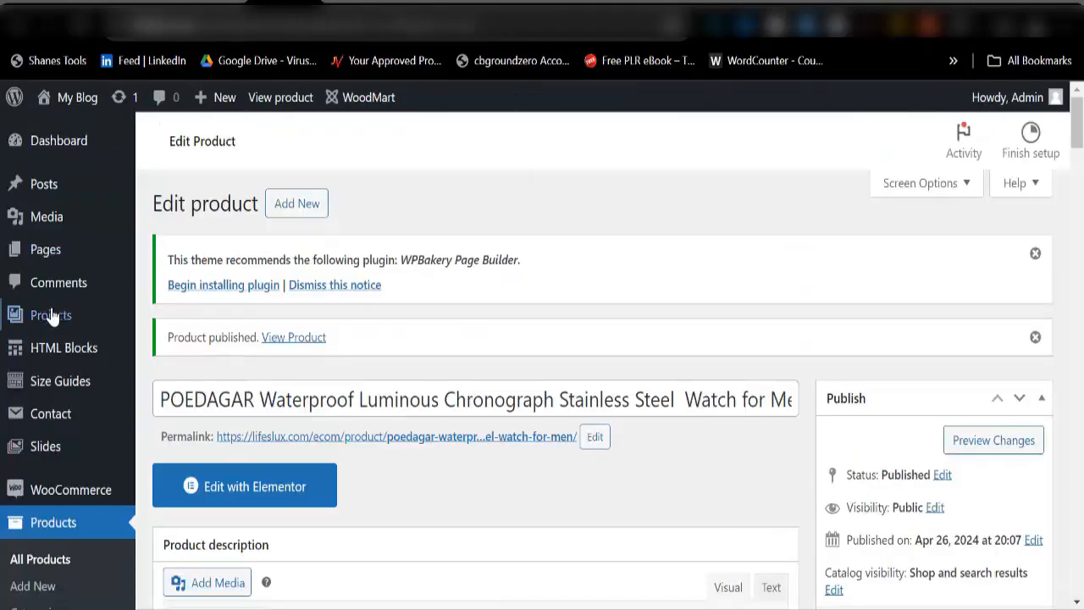
Step: Open Theme Settings > General for WoodMart, then switch to the storefront homepage
{"action": "mouse_move", "coordinate": [61, 152]}
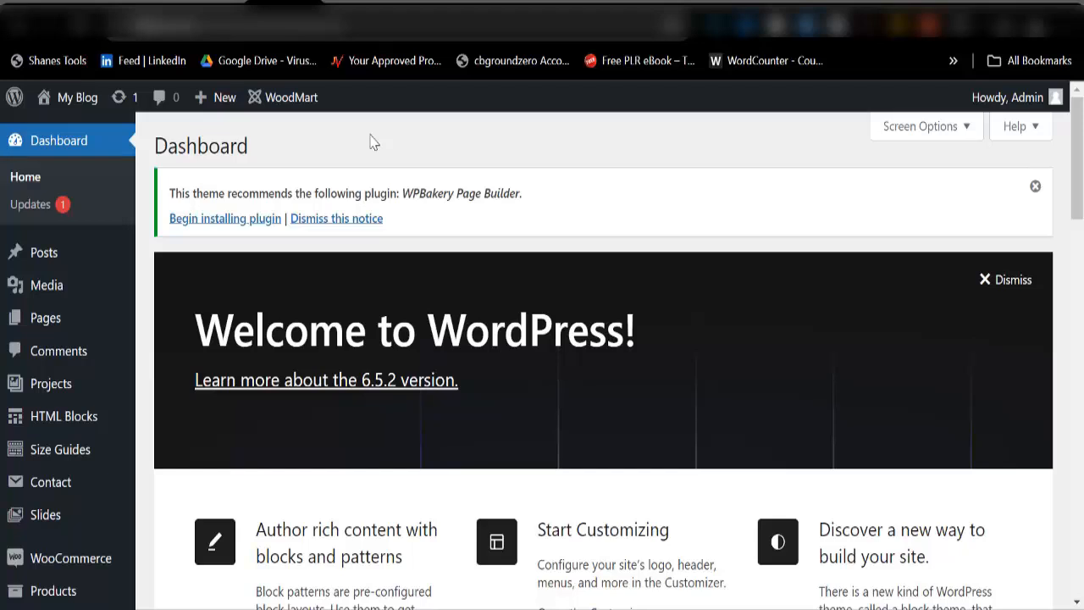
{"action": "scroll", "coordinate": [343, 322], "scroll_direction": "down", "scroll_amount": 3}
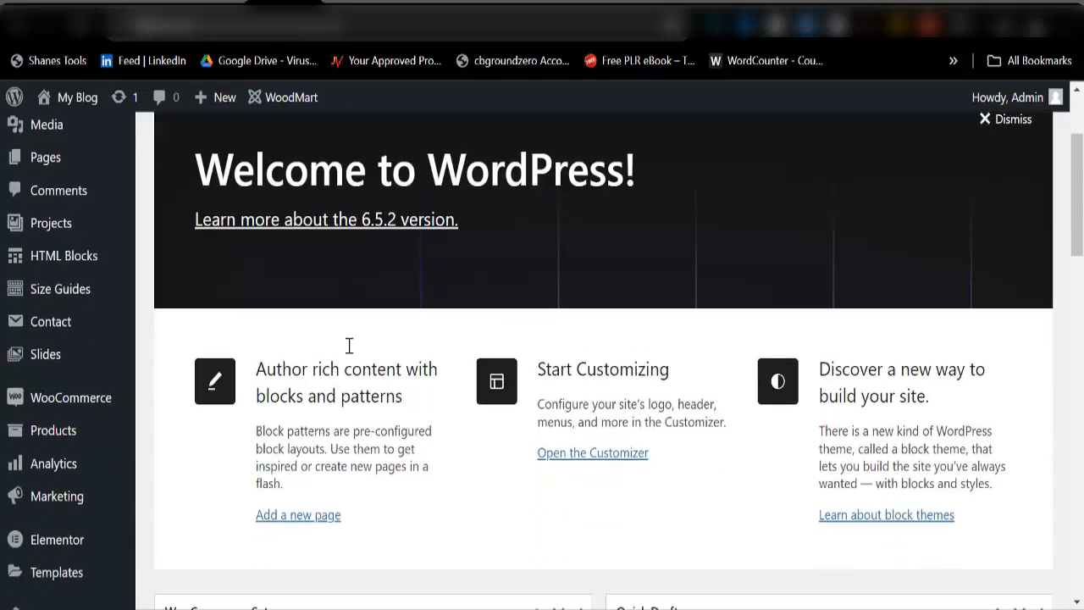
{"action": "scroll", "coordinate": [279, 390], "scroll_direction": "up", "scroll_amount": 3}
{"action": "scroll", "coordinate": [47, 301], "scroll_direction": "down", "scroll_amount": 3}
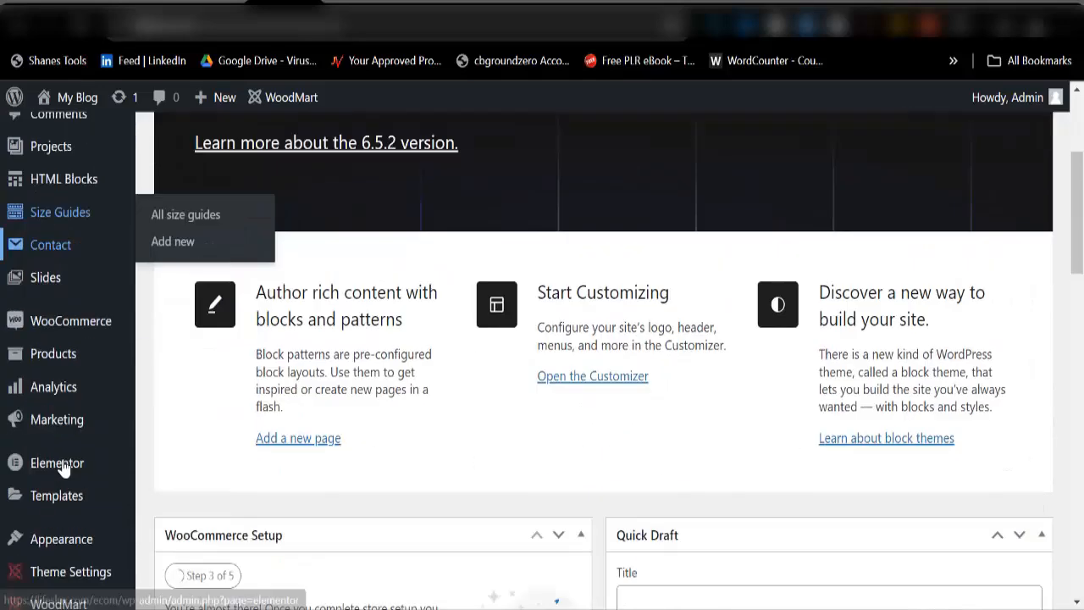
{"action": "mouse_move", "coordinate": [70, 555]}
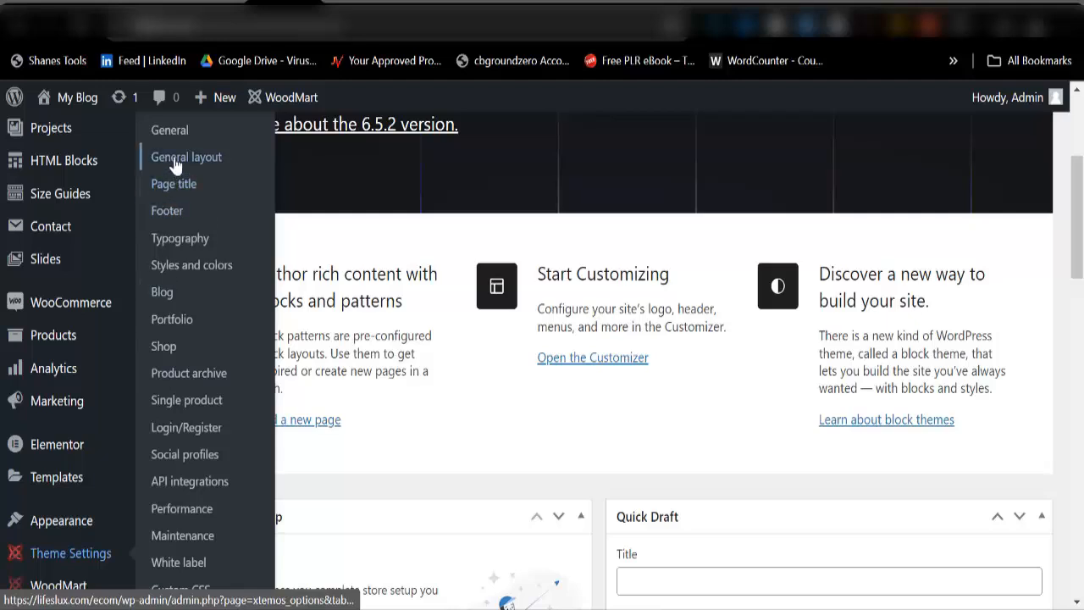
{"action": "left_click", "coordinate": [174, 140]}
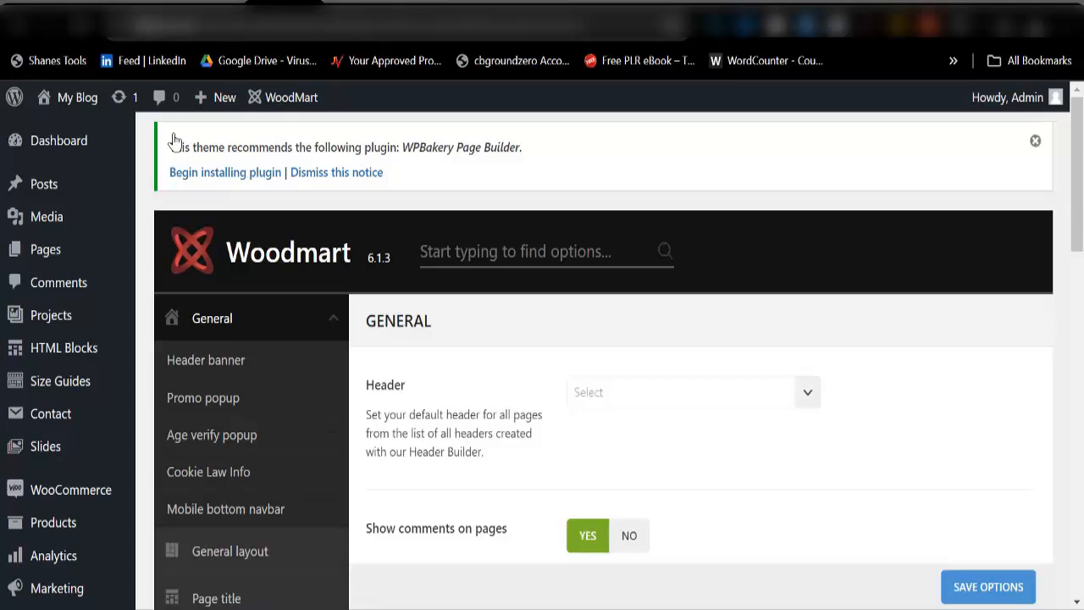
{"action": "left_click", "coordinate": [490, 8]}
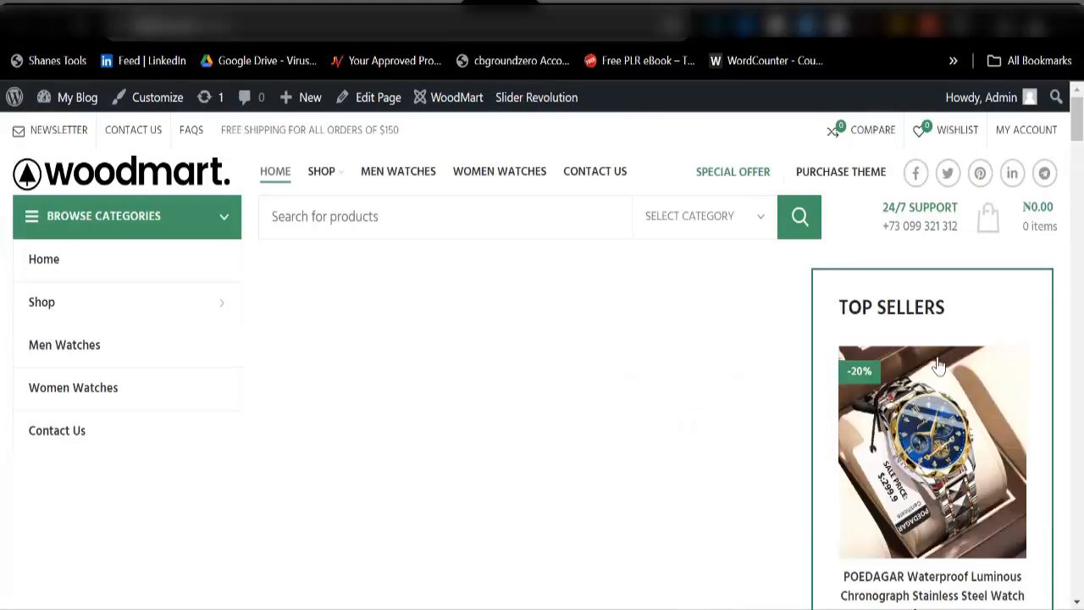
Step: Scroll through the storefront homepage, then go to the POEDAGAR watch product page tab
{"action": "scroll", "coordinate": [938, 364], "scroll_direction": "down", "scroll_amount": 10}
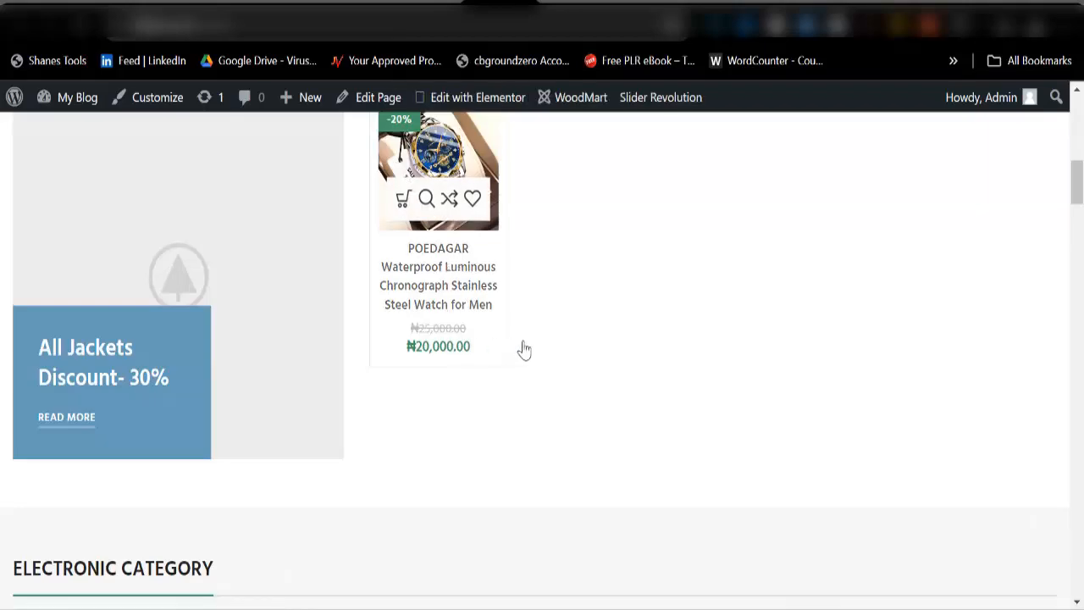
{"action": "scroll", "coordinate": [524, 349], "scroll_direction": "up", "scroll_amount": 10}
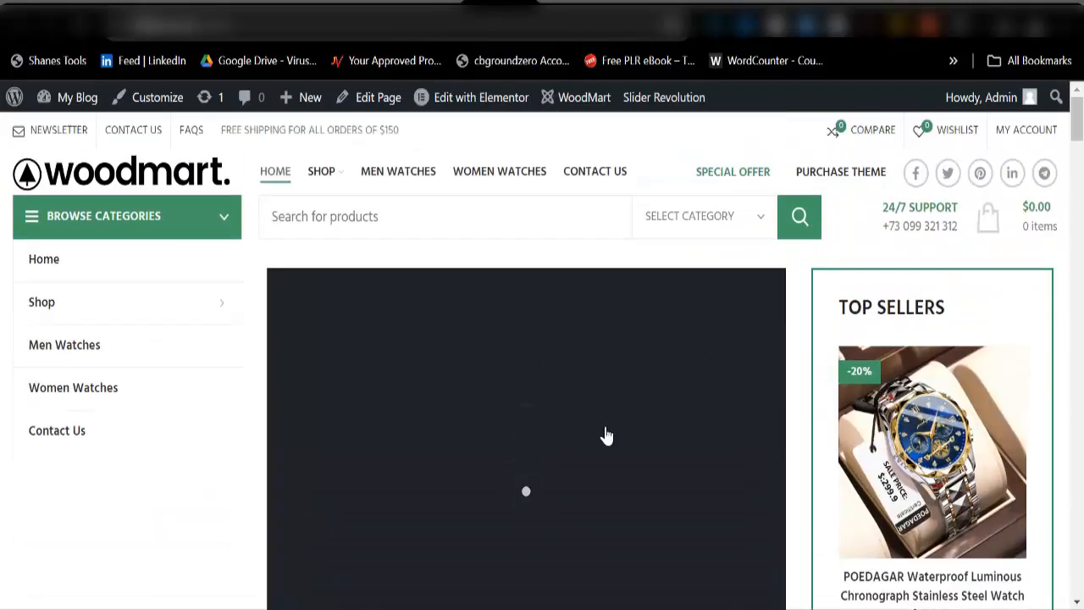
{"action": "scroll", "coordinate": [770, 431], "scroll_direction": "down", "scroll_amount": 2}
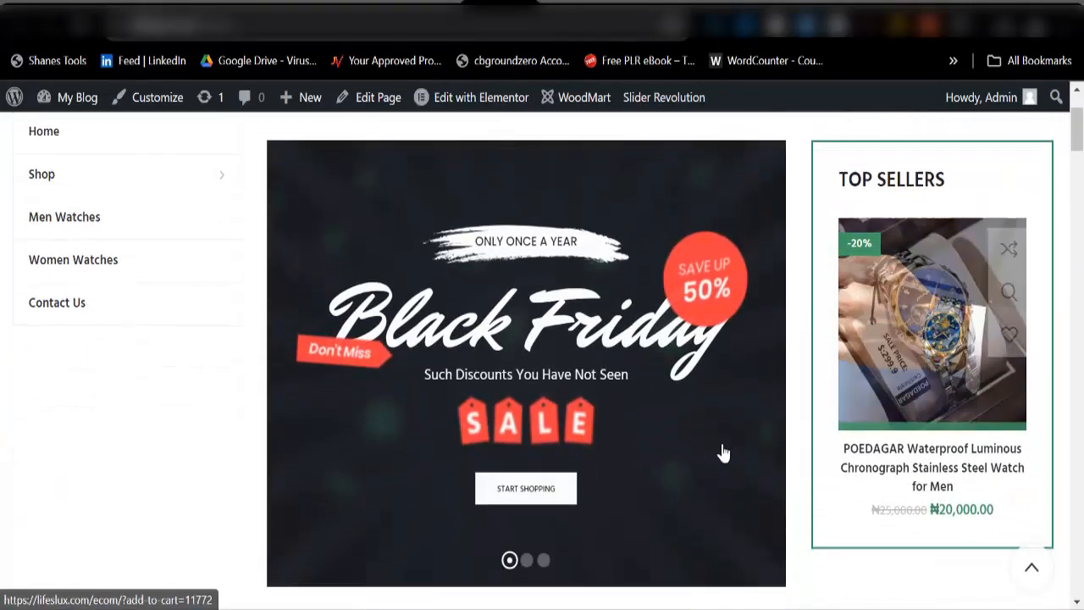
{"action": "scroll", "coordinate": [920, 410], "scroll_direction": "down", "scroll_amount": 1}
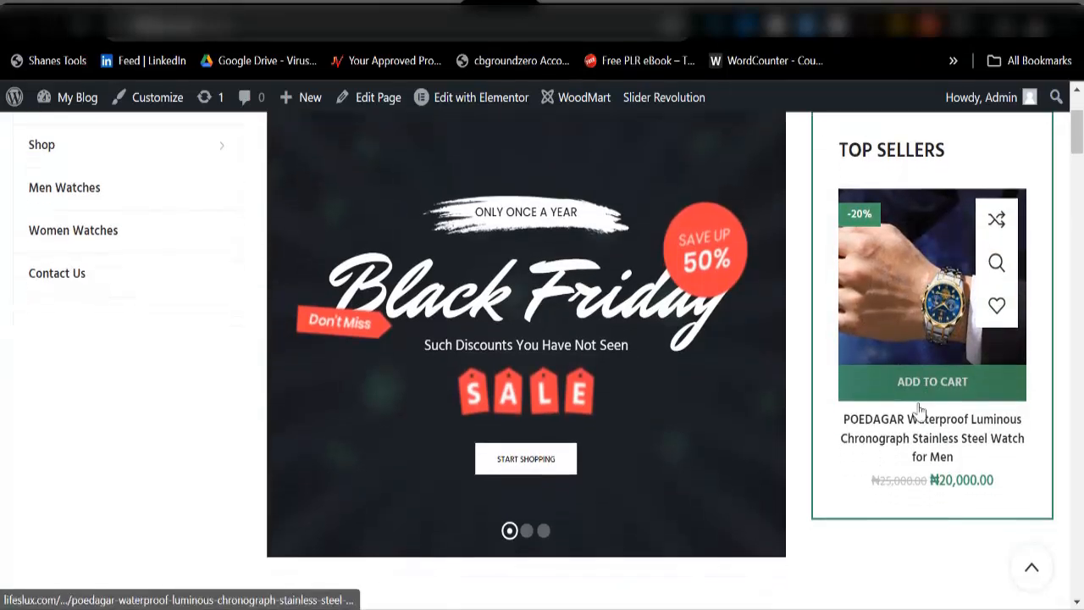
{"action": "scroll", "coordinate": [496, 499], "scroll_direction": "down", "scroll_amount": 10}
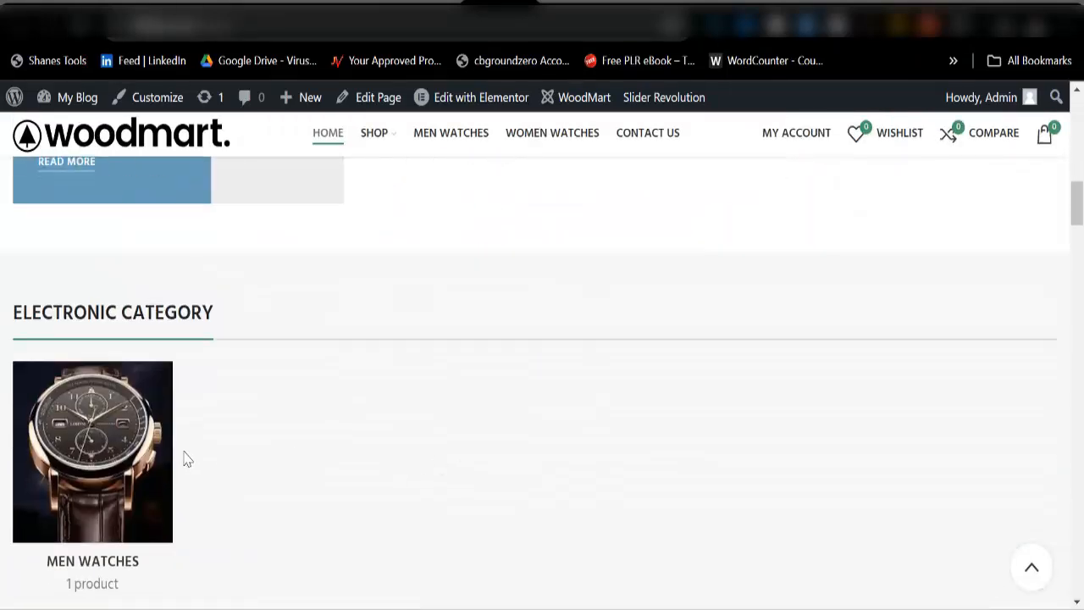
{"action": "scroll", "coordinate": [115, 483], "scroll_direction": "down", "scroll_amount": 2}
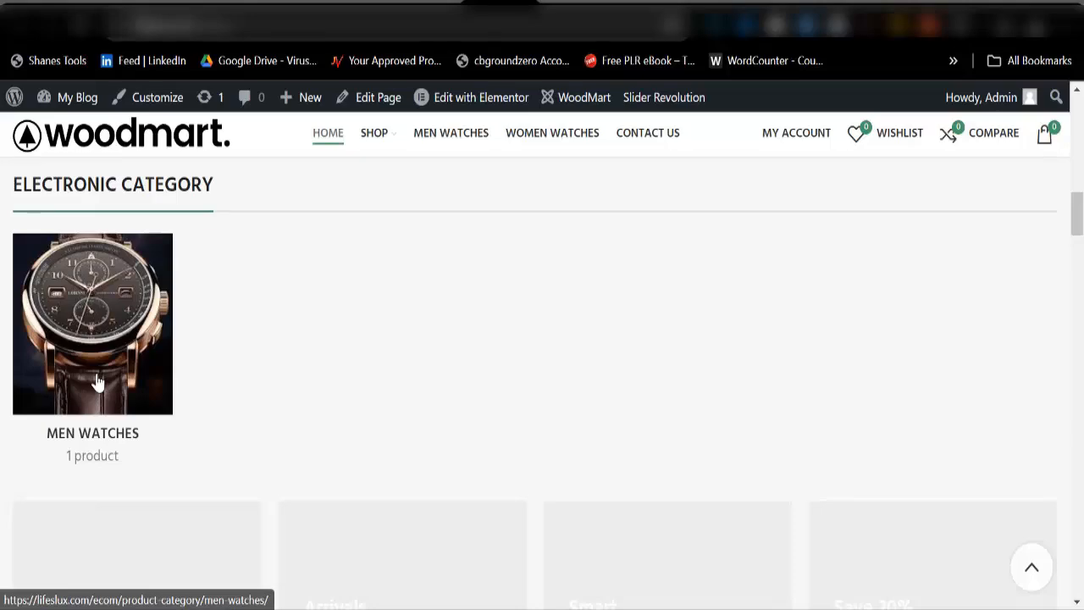
{"action": "scroll", "coordinate": [97, 383], "scroll_direction": "down", "scroll_amount": 8}
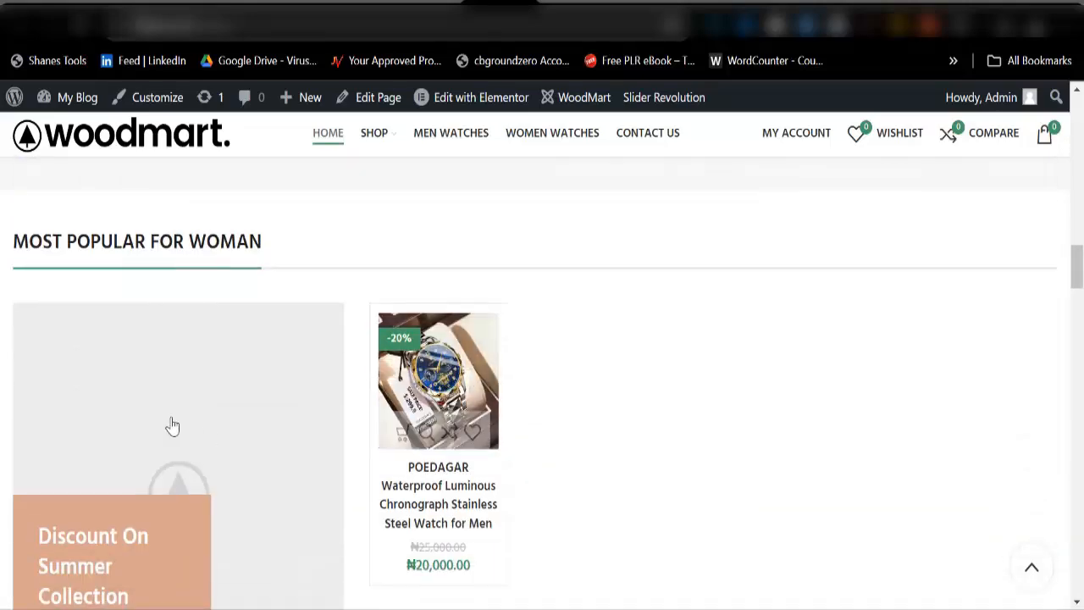
{"action": "scroll", "coordinate": [649, 426], "scroll_direction": "up", "scroll_amount": 12}
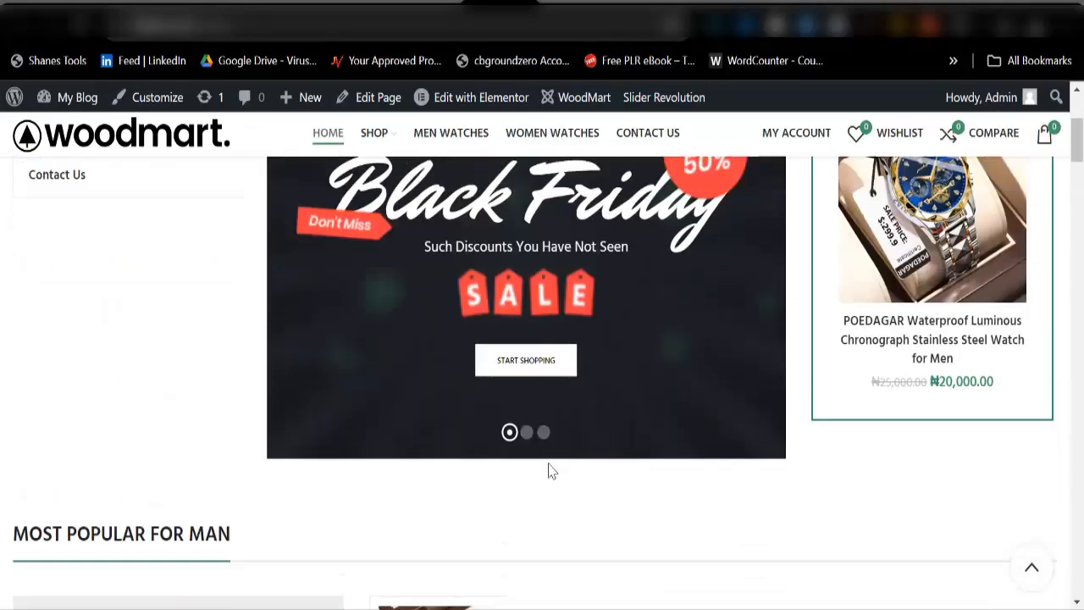
{"action": "scroll", "coordinate": [549, 471], "scroll_direction": "up", "scroll_amount": 2}
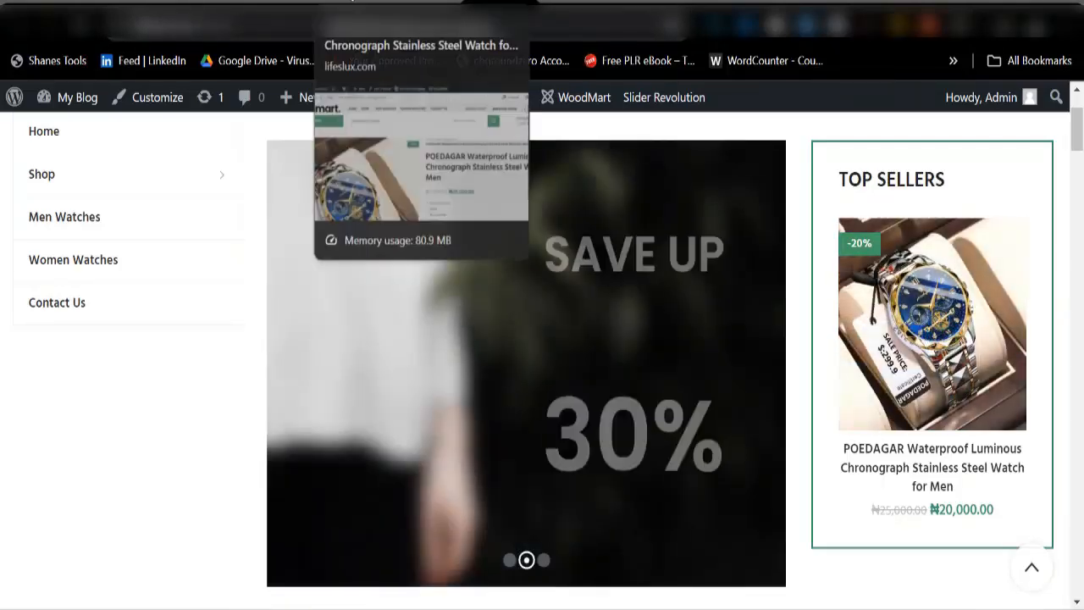
{"action": "left_click", "coordinate": [349, 4]}
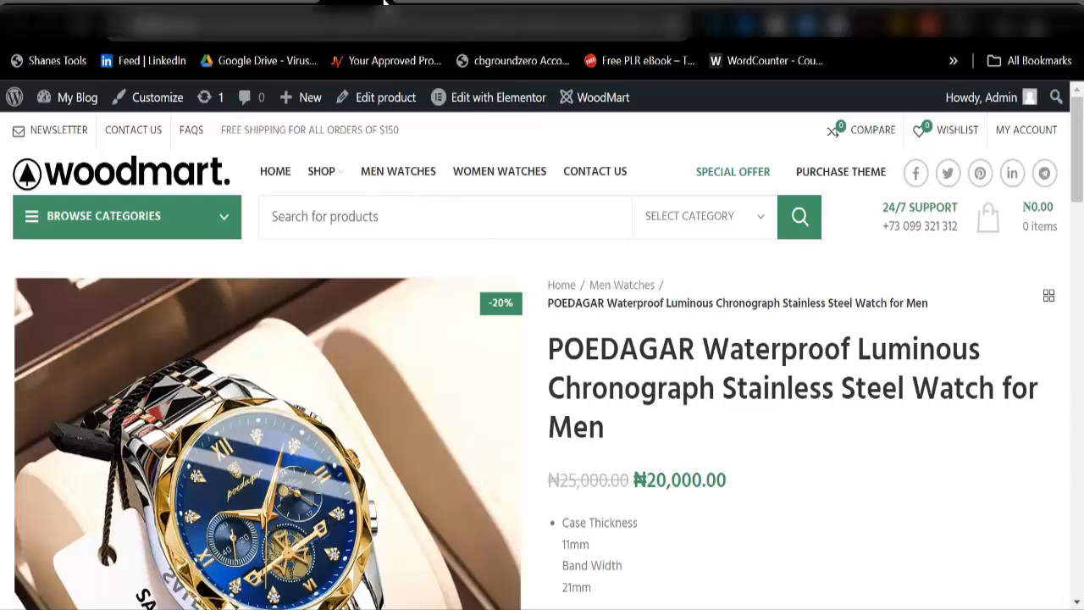
Step: Turn the WoodMart header banner off
{"action": "left_click", "coordinate": [288, 4]}
{"action": "scroll", "coordinate": [519, 425], "scroll_direction": "down", "scroll_amount": 1}
{"action": "scroll", "coordinate": [520, 426], "scroll_direction": "down", "scroll_amount": 1}
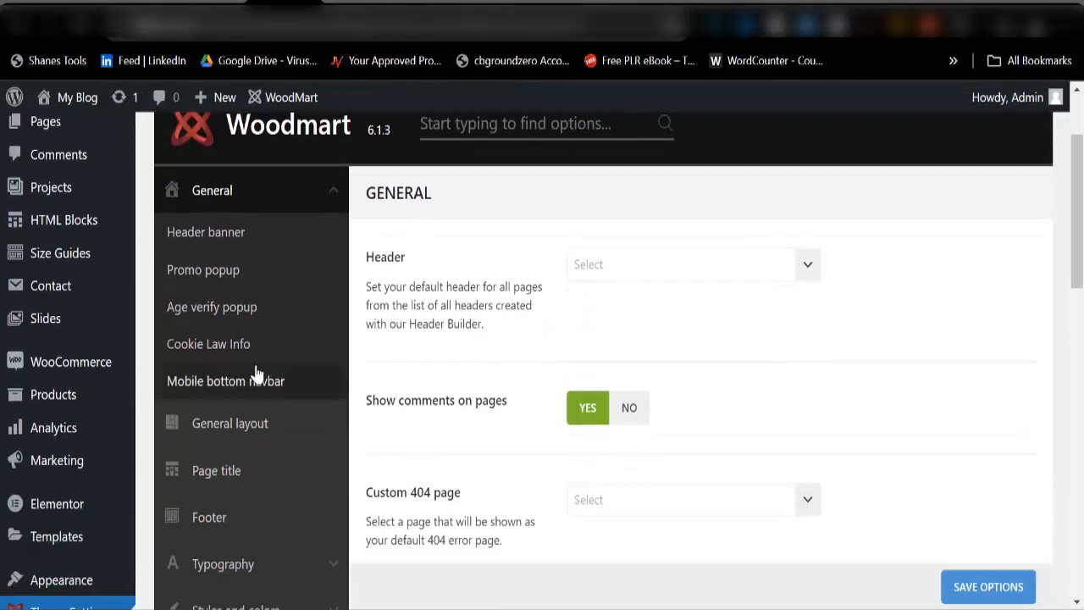
{"action": "left_click", "coordinate": [206, 232]}
{"action": "scroll", "coordinate": [607, 327], "scroll_direction": "up", "scroll_amount": 2}
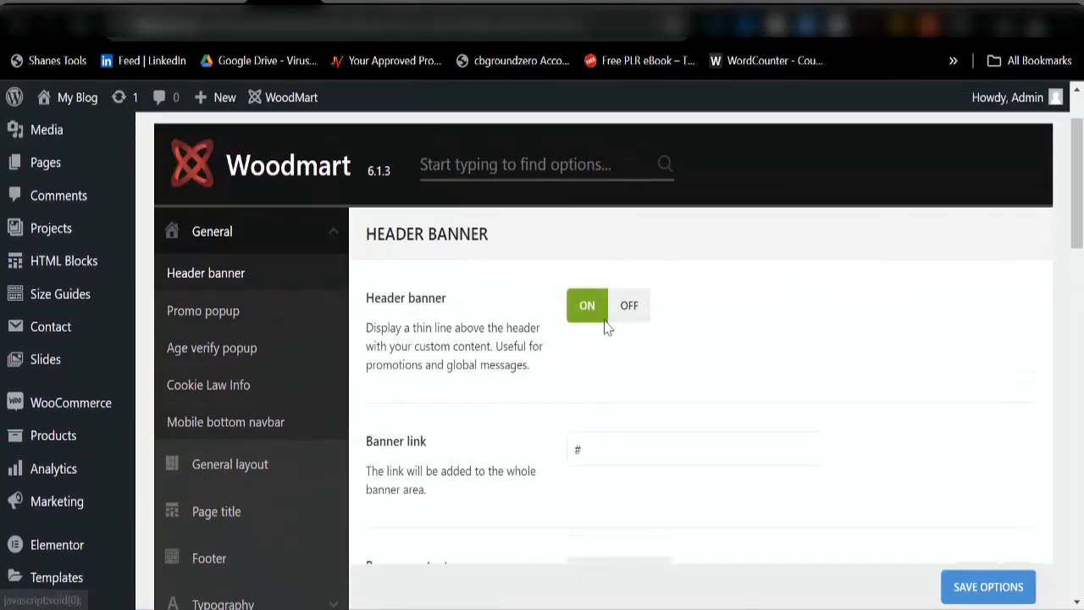
{"action": "left_click", "coordinate": [628, 394]}
{"action": "scroll", "coordinate": [787, 435], "scroll_direction": "down", "scroll_amount": 2}
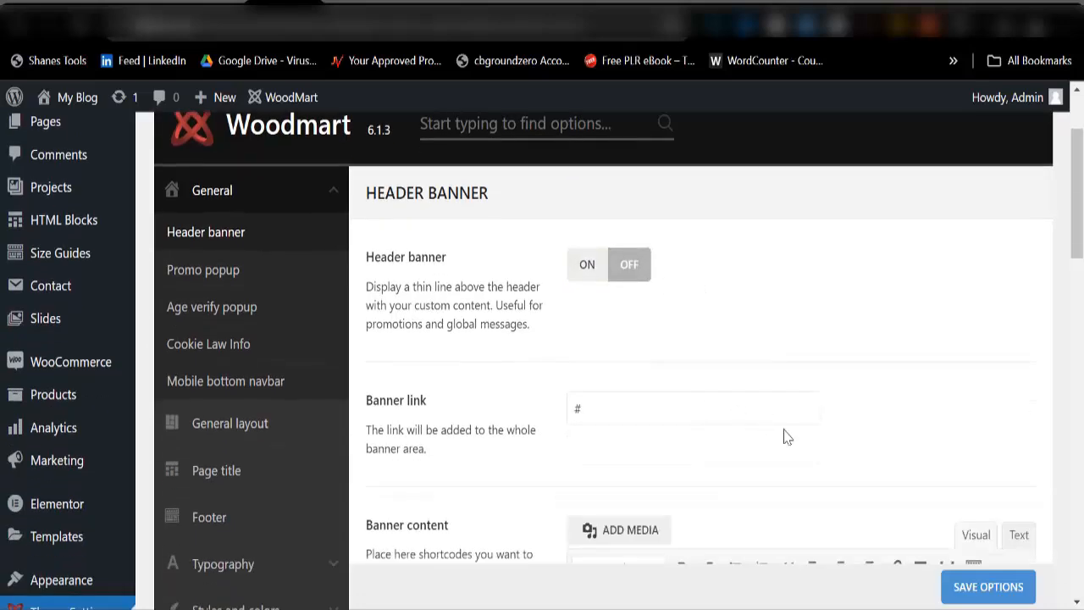
{"action": "scroll", "coordinate": [834, 472], "scroll_direction": "down", "scroll_amount": 2}
{"action": "scroll", "coordinate": [835, 472], "scroll_direction": "down", "scroll_amount": 1}
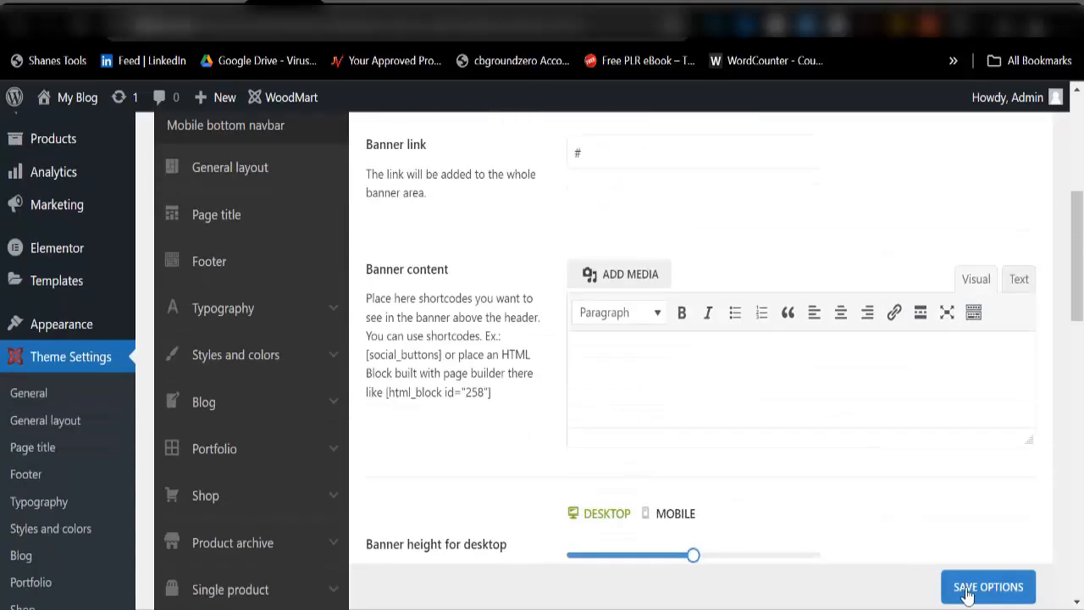
{"action": "scroll", "coordinate": [503, 418], "scroll_direction": "up", "scroll_amount": 2}
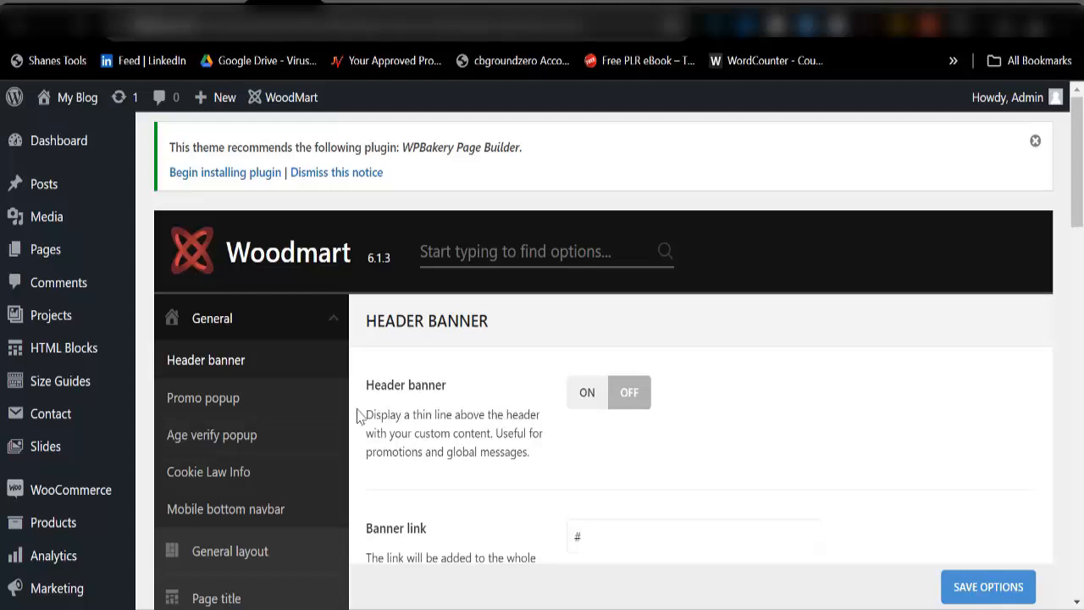
Step: Set the promo popup to No
{"action": "left_click", "coordinate": [219, 410]}
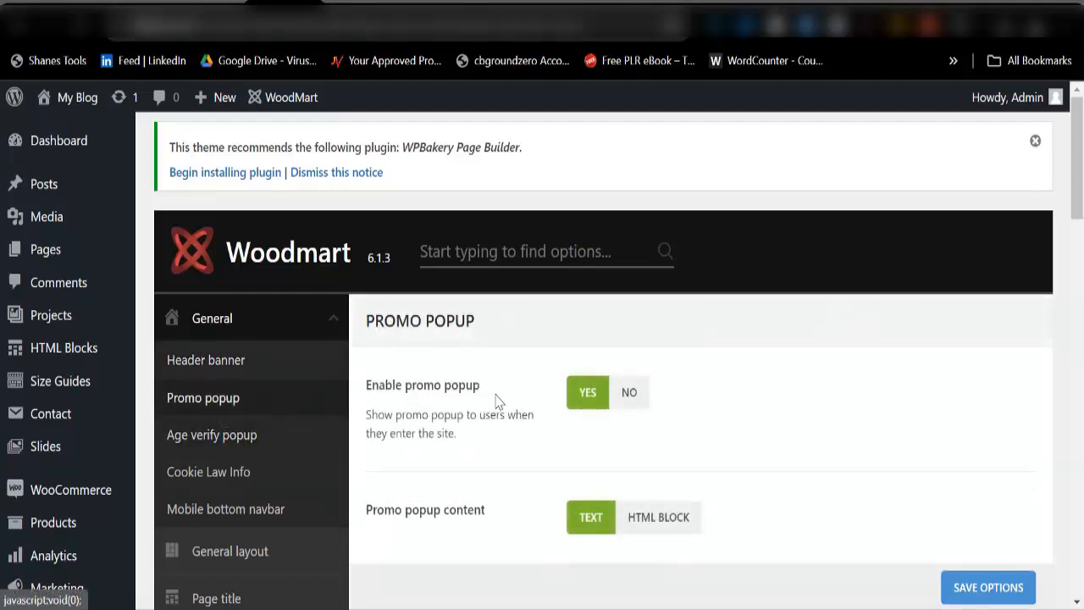
{"action": "left_click", "coordinate": [625, 405]}
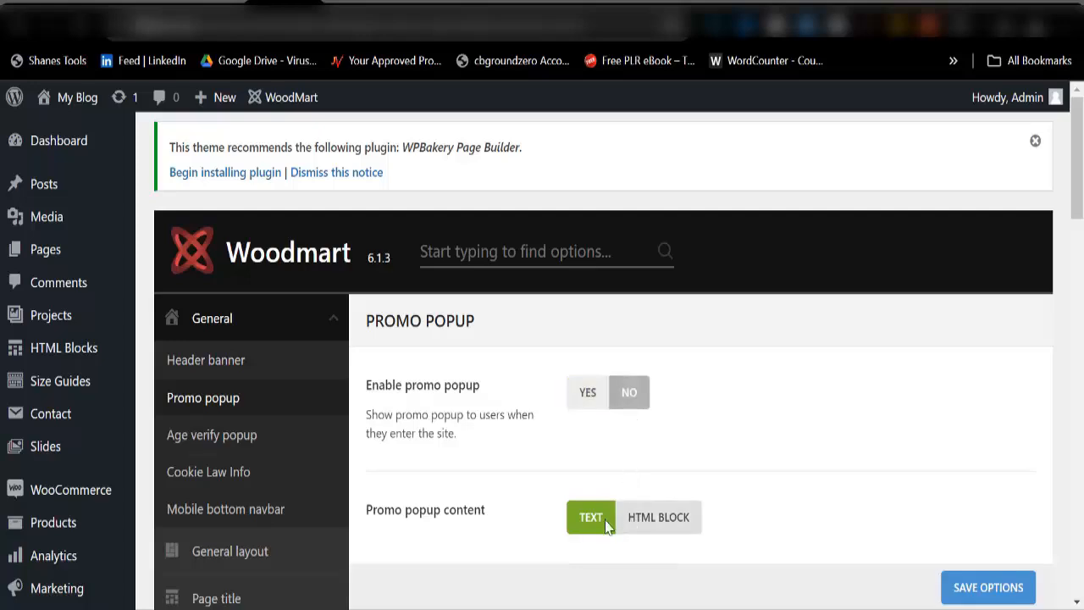
{"action": "scroll", "coordinate": [606, 521], "scroll_direction": "down", "scroll_amount": 3}
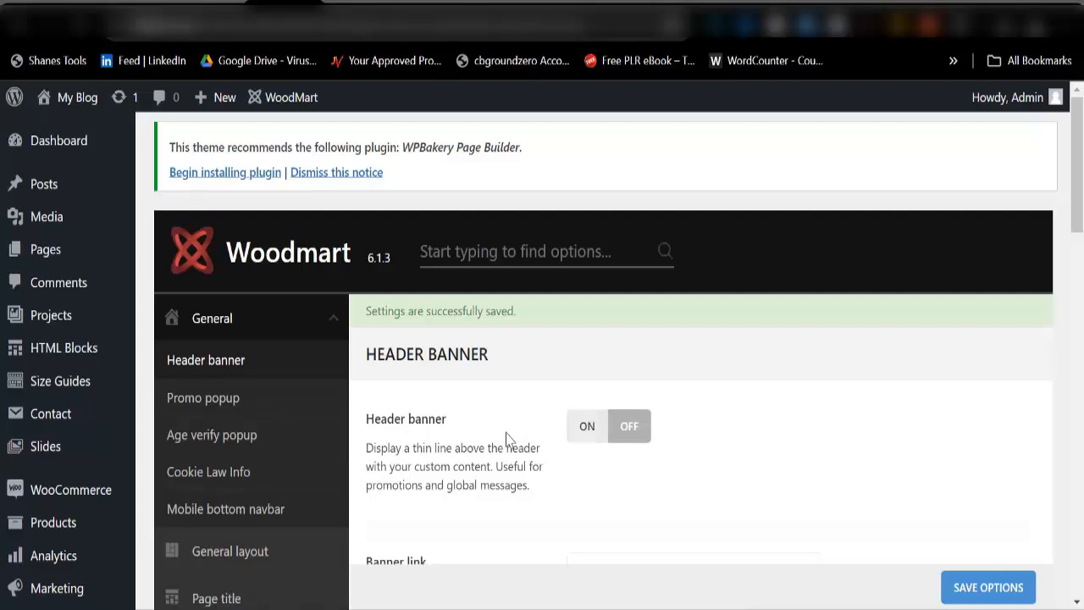
{"action": "left_click", "coordinate": [214, 411]}
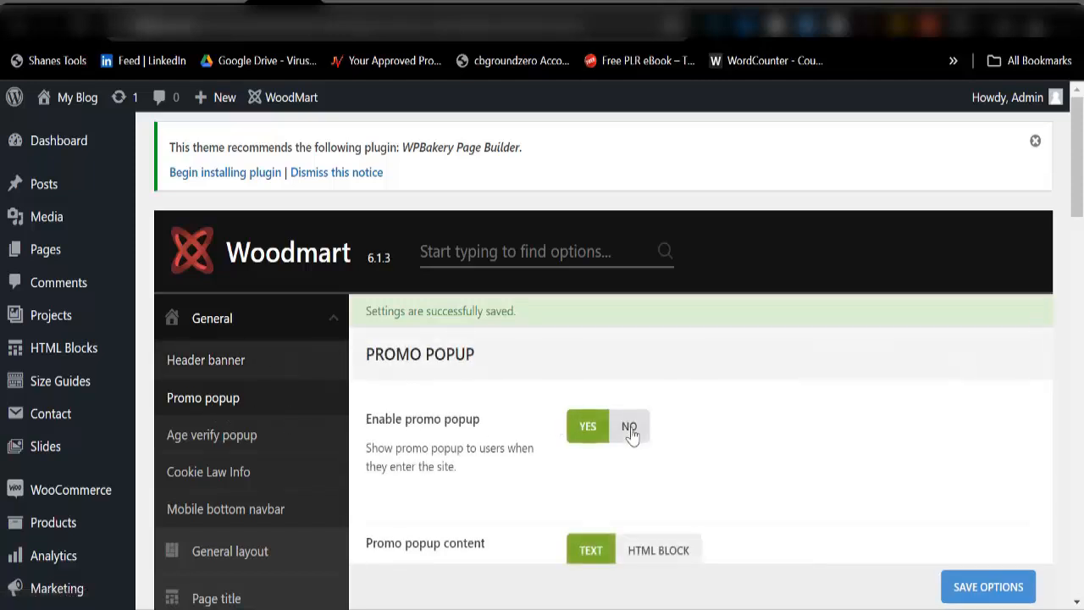
{"action": "left_click", "coordinate": [637, 428]}
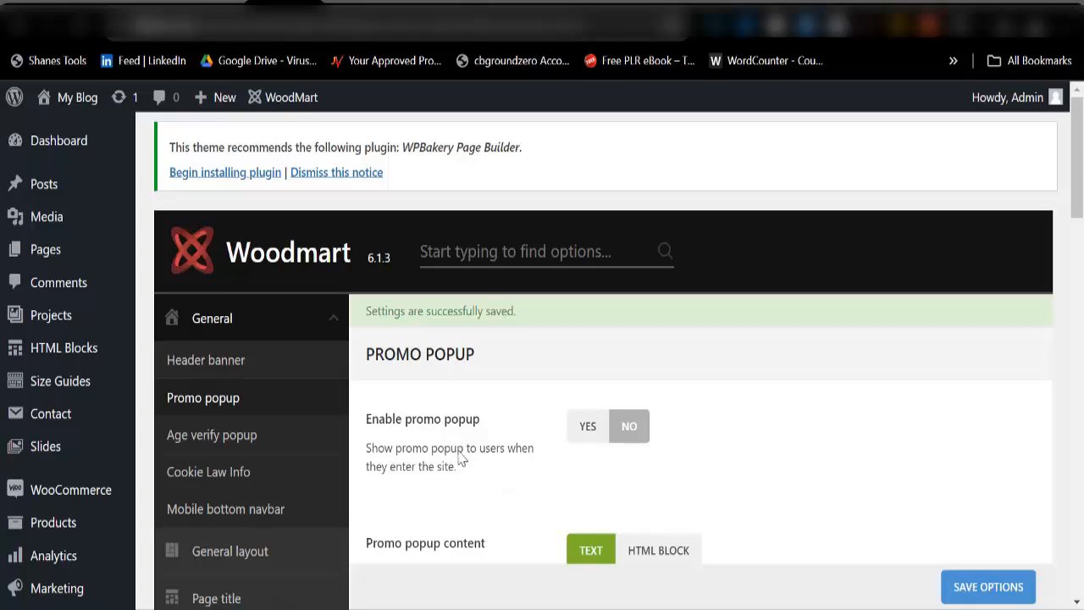
{"action": "scroll", "coordinate": [277, 446], "scroll_direction": "down", "scroll_amount": 2}
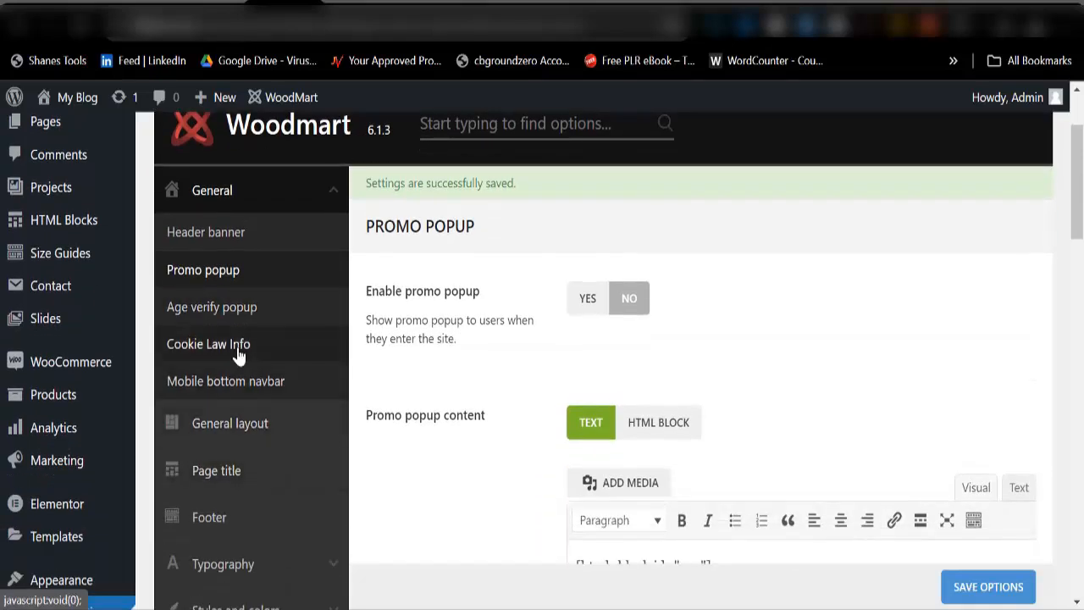
Step: Switch off the mobile bottom navbar labels, then open the General layout settings
{"action": "left_click", "coordinate": [225, 309]}
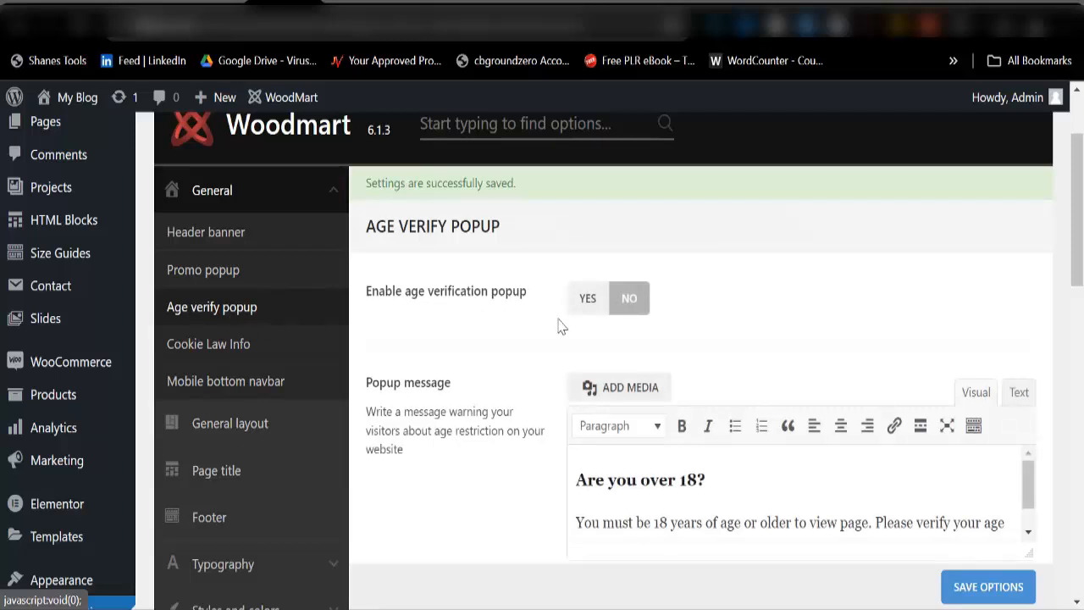
{"action": "left_click", "coordinate": [217, 353]}
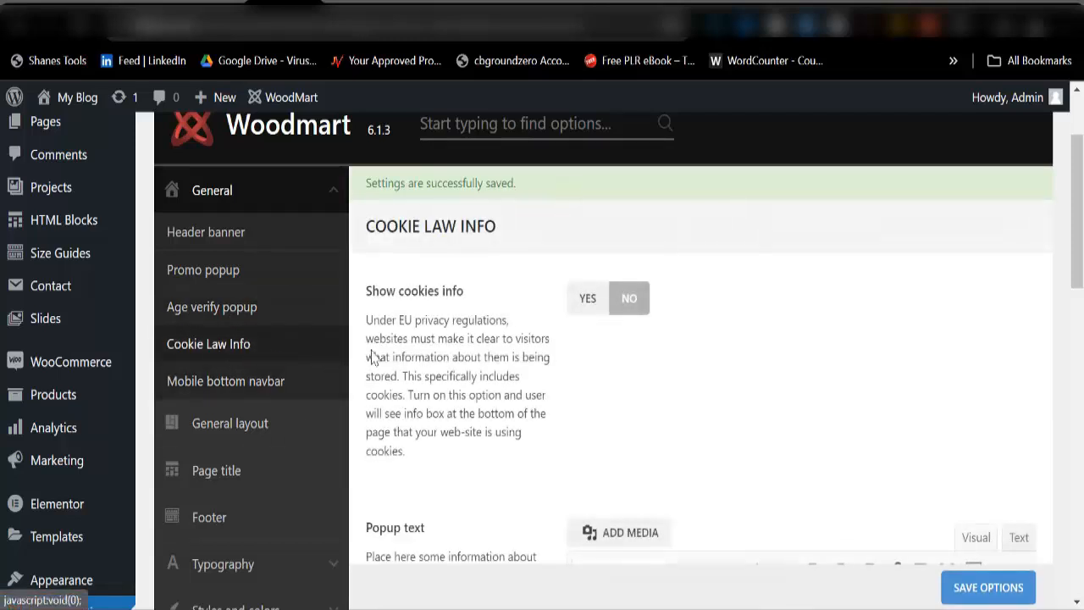
{"action": "left_click", "coordinate": [247, 390]}
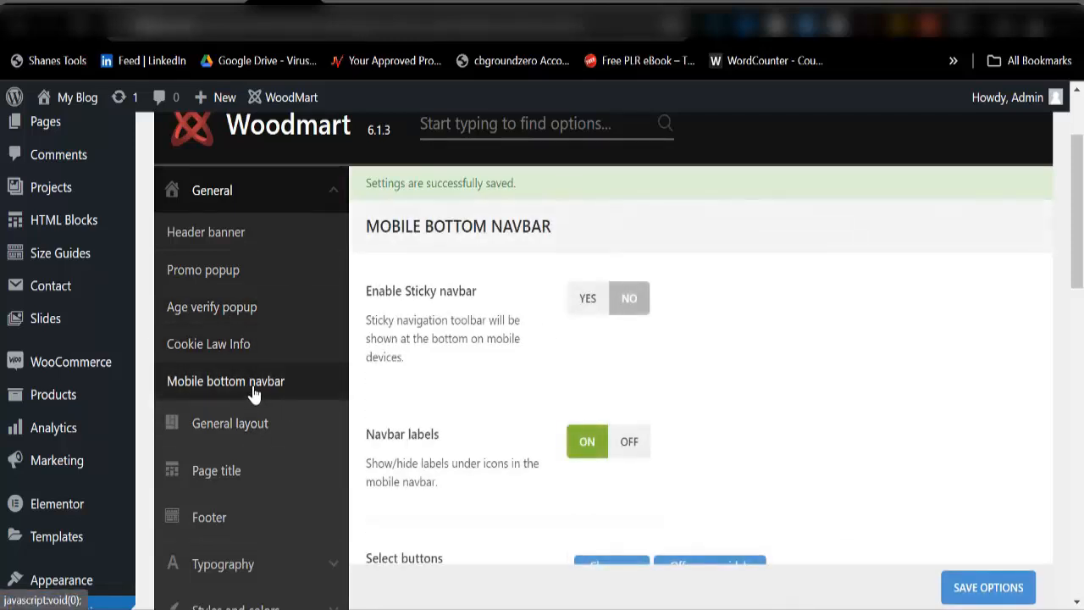
{"action": "left_click", "coordinate": [628, 444]}
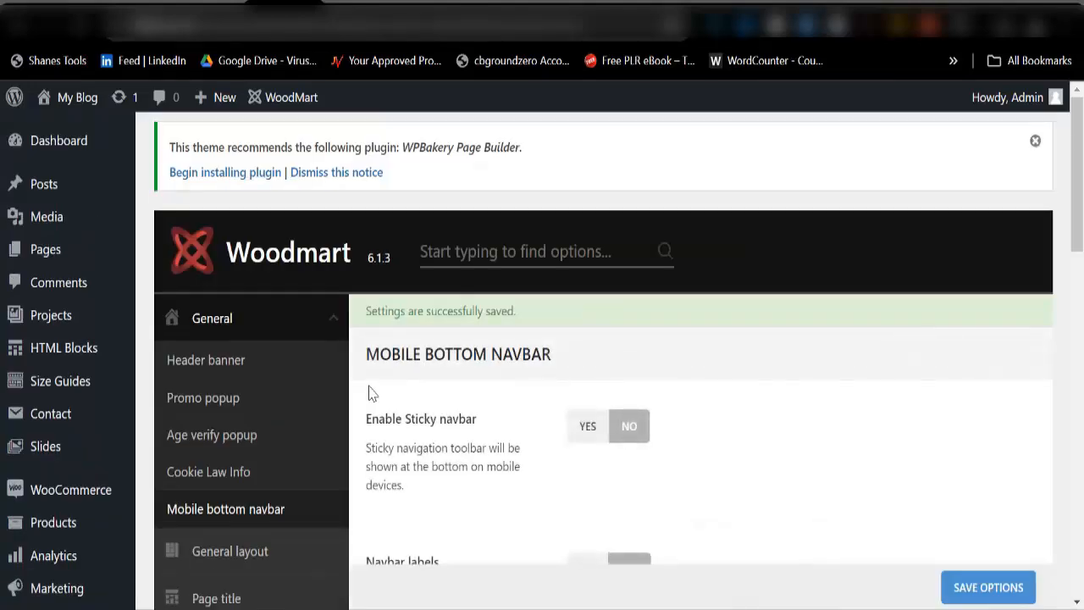
{"action": "scroll", "coordinate": [241, 475], "scroll_direction": "down", "scroll_amount": 3}
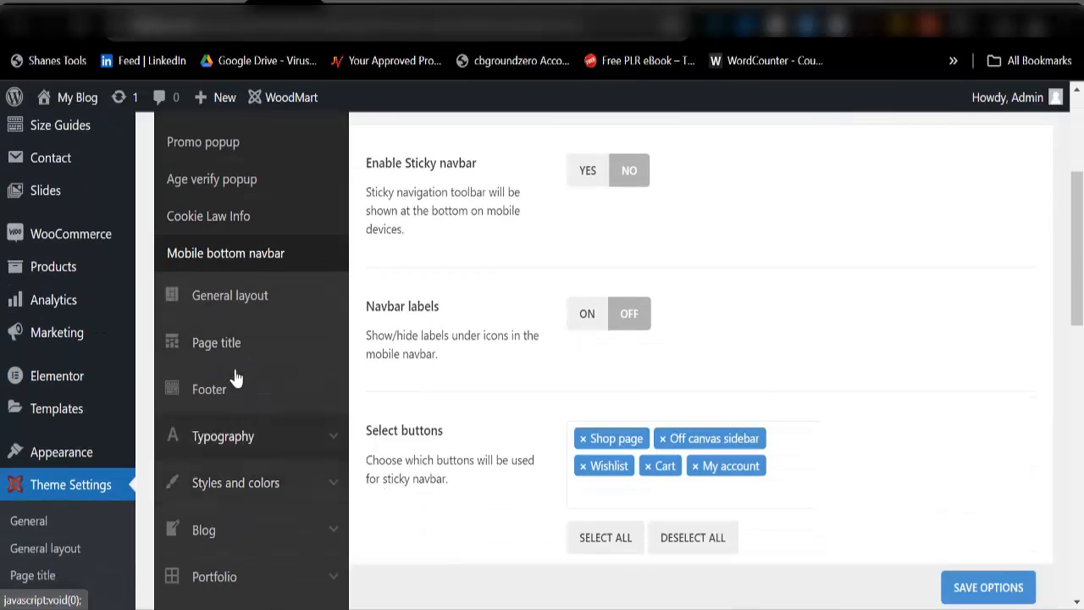
{"action": "left_click", "coordinate": [229, 298]}
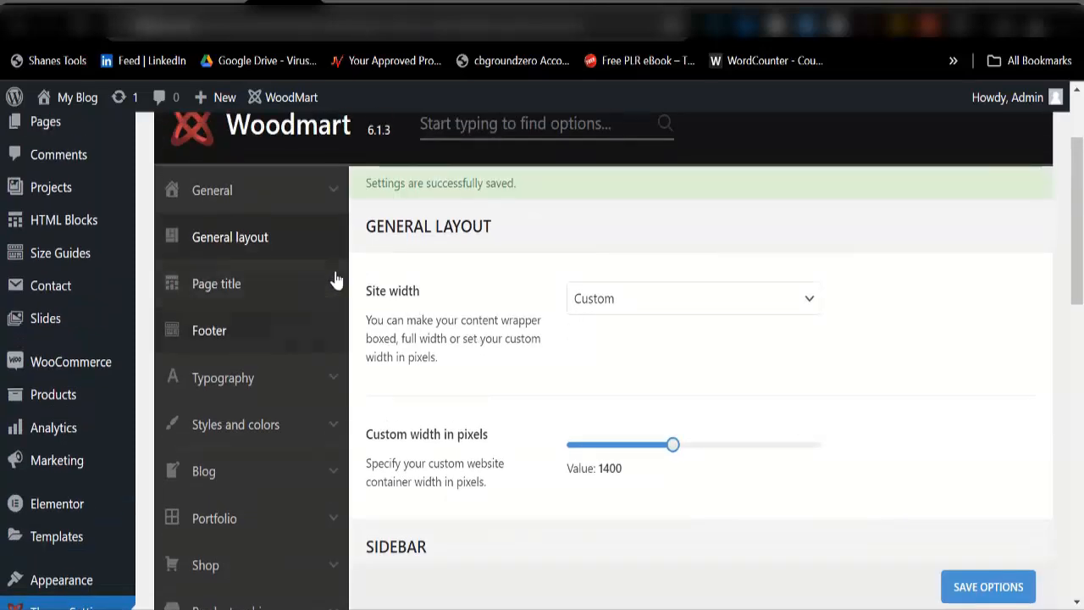
Step: Set the WoodMart site footer to off
{"action": "left_click", "coordinate": [232, 349]}
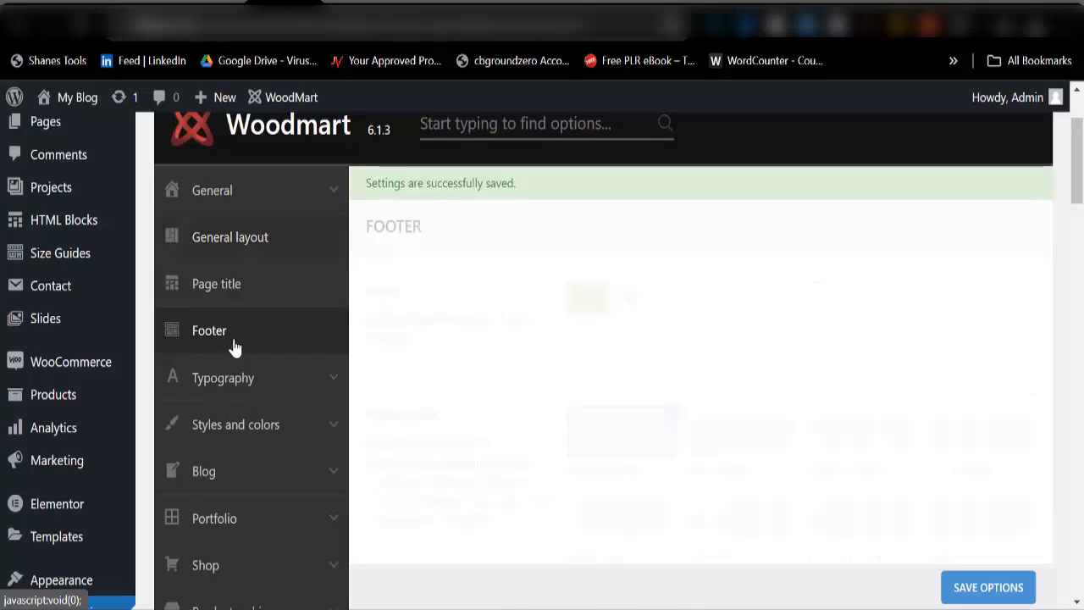
{"action": "left_click", "coordinate": [629, 302]}
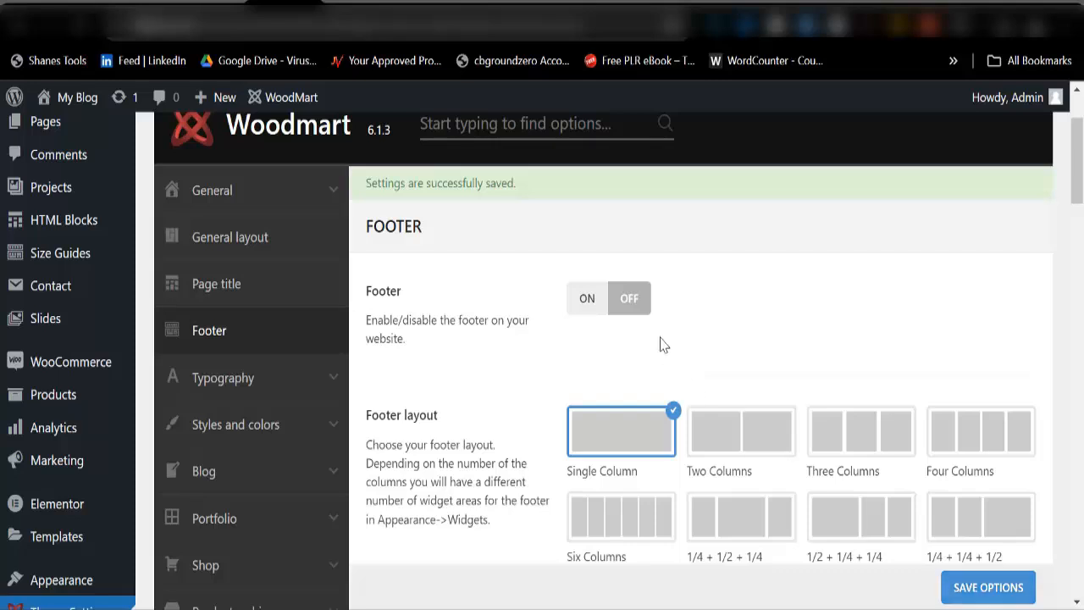
{"action": "scroll", "coordinate": [603, 303], "scroll_direction": "up", "scroll_amount": 2}
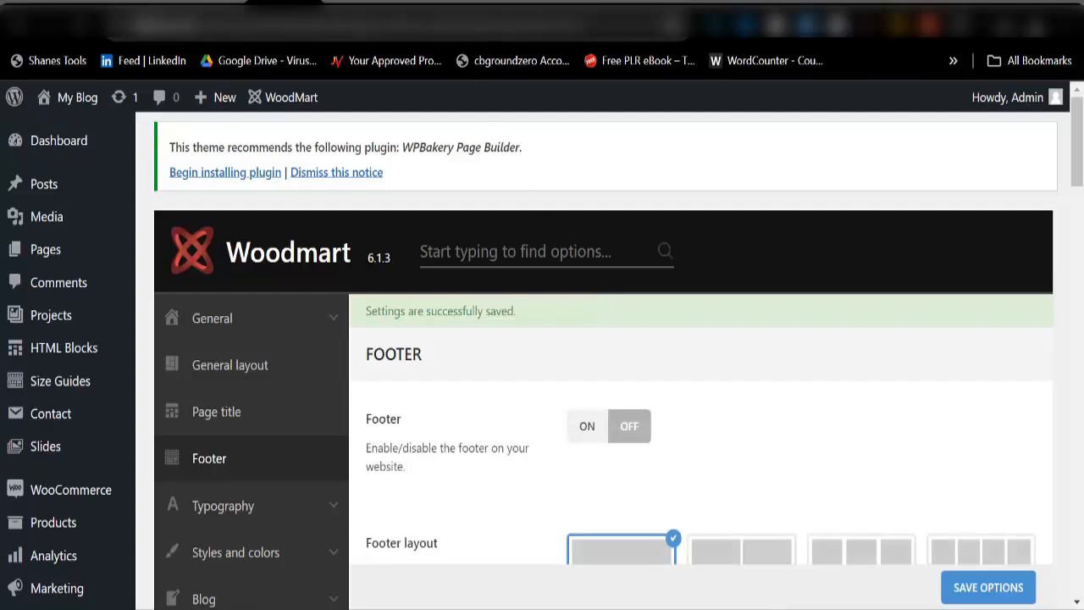
Step: Check the bottom of the storefront homepage, then return to the watch product tab
{"action": "left_click", "coordinate": [498, 3]}
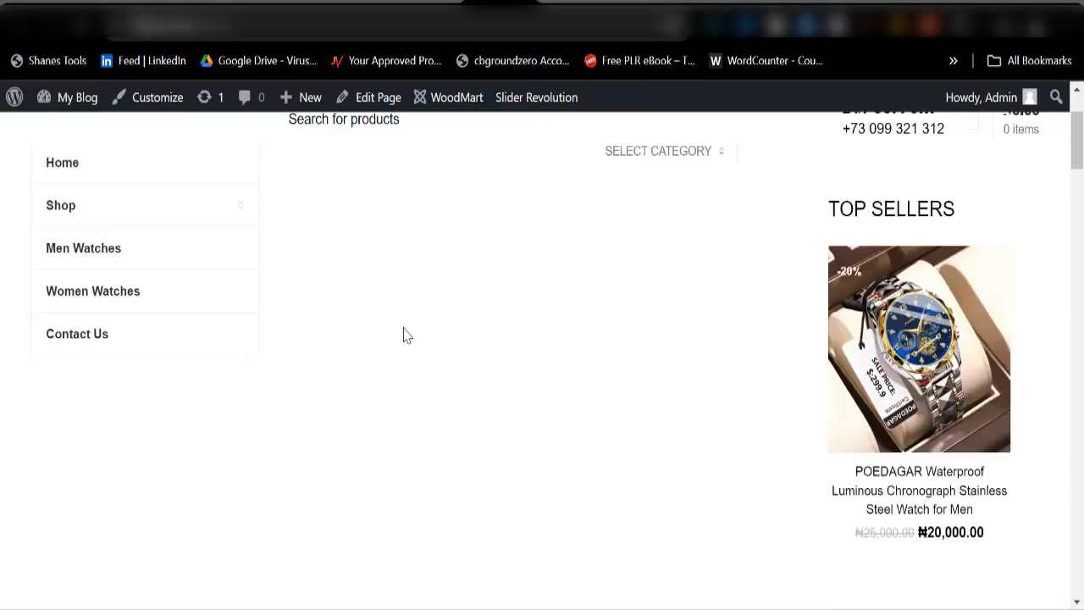
{"action": "scroll", "coordinate": [546, 342], "scroll_direction": "down", "scroll_amount": 15}
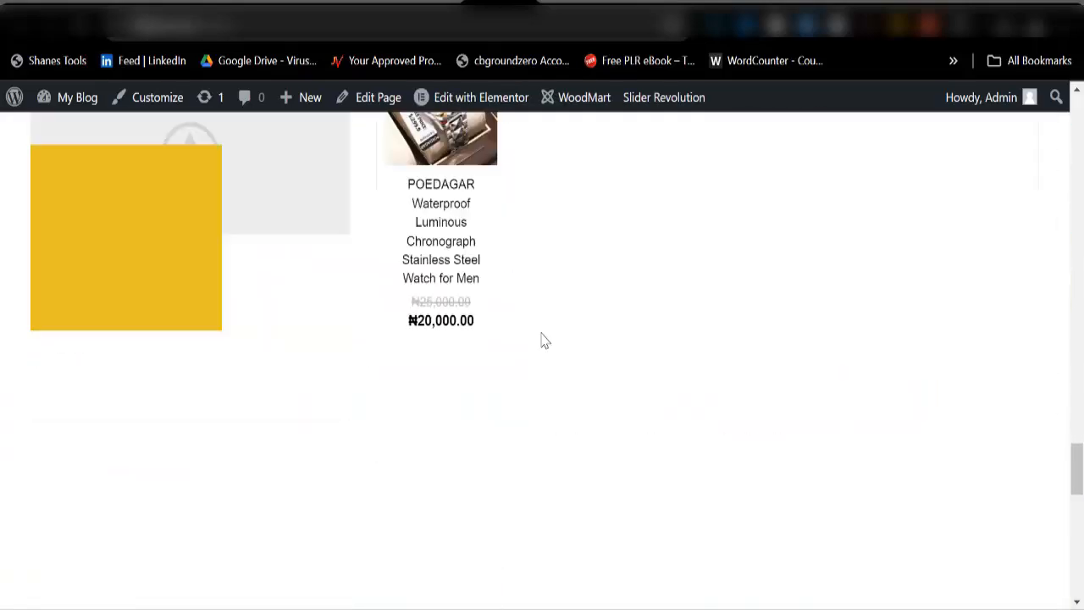
{"action": "scroll", "coordinate": [545, 340], "scroll_direction": "down", "scroll_amount": 3}
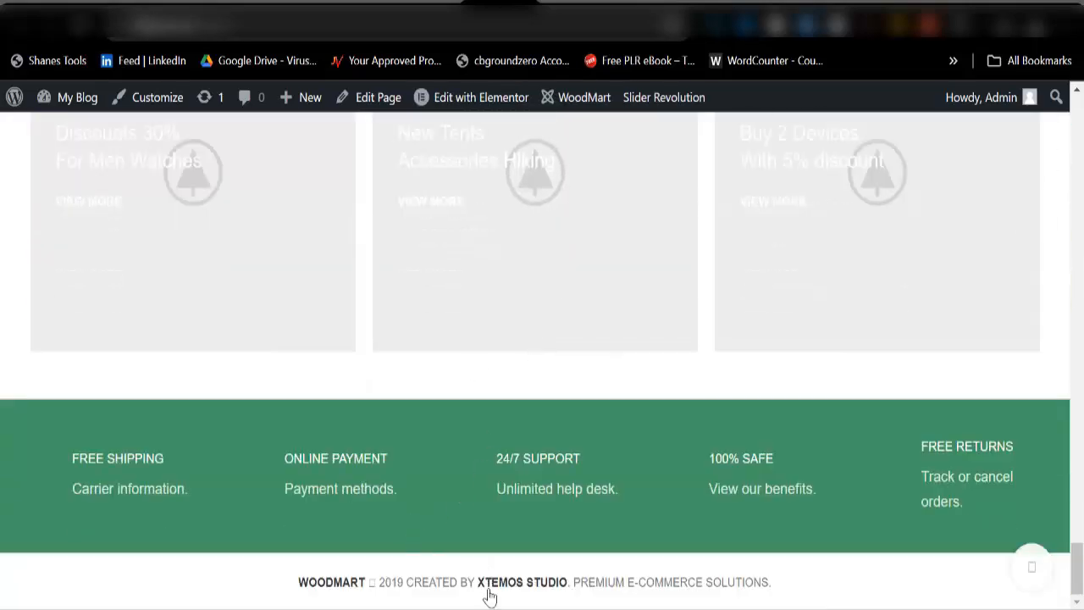
{"action": "left_click_drag", "start_coordinate": [785, 591], "coordinate": [254, 590]}
{"action": "left_click", "coordinate": [360, 5]}
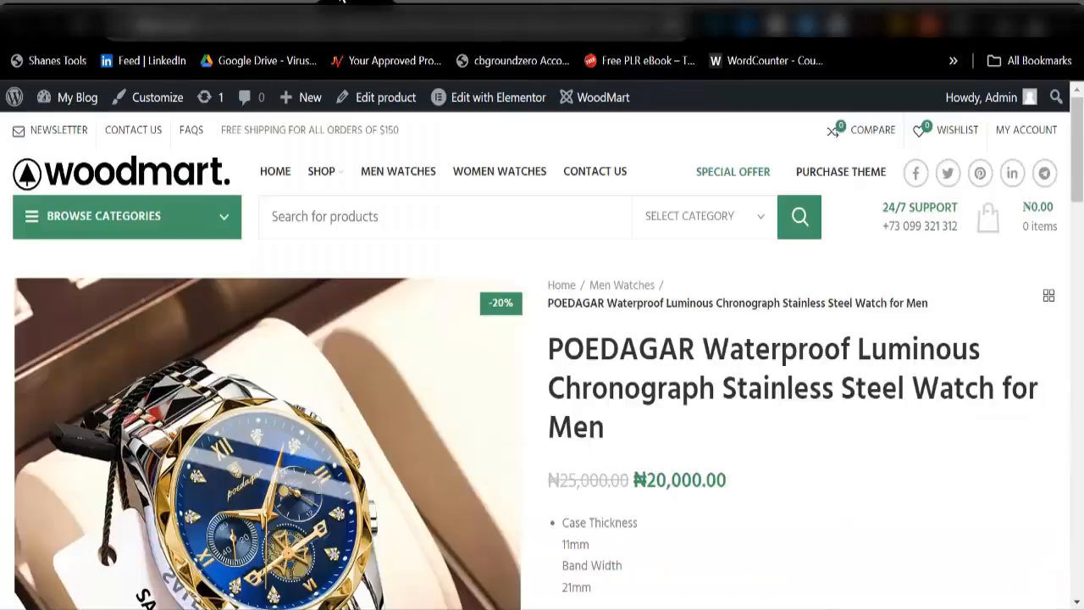
Step: Set sticky social links to off under WoodMart's Social profiles settings
{"action": "left_click", "coordinate": [284, 4]}
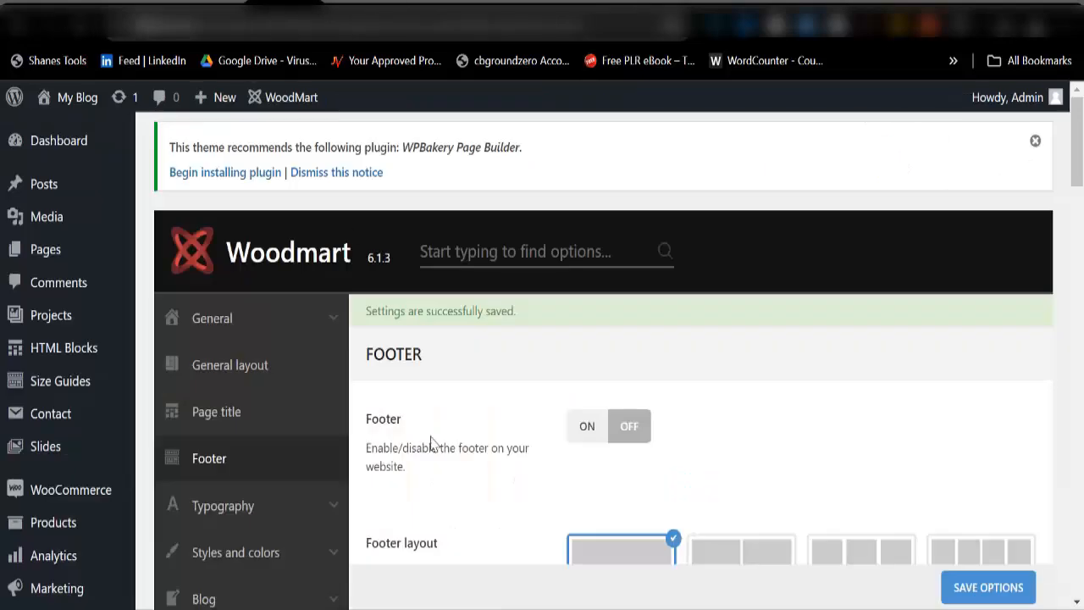
{"action": "scroll", "coordinate": [286, 460], "scroll_direction": "down", "scroll_amount": 9}
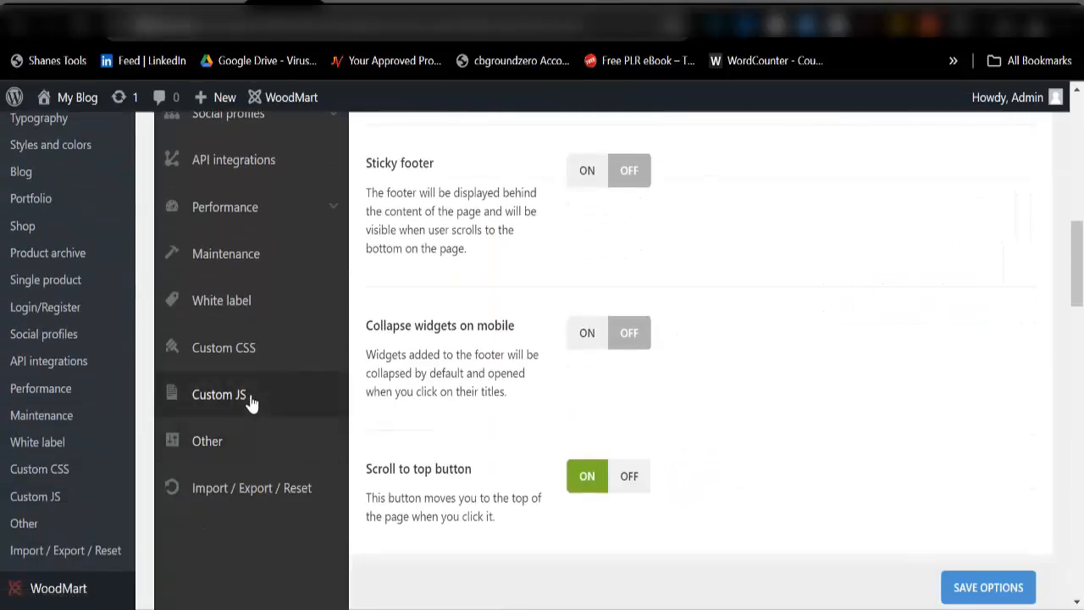
{"action": "scroll", "coordinate": [244, 470], "scroll_direction": "up", "scroll_amount": 5}
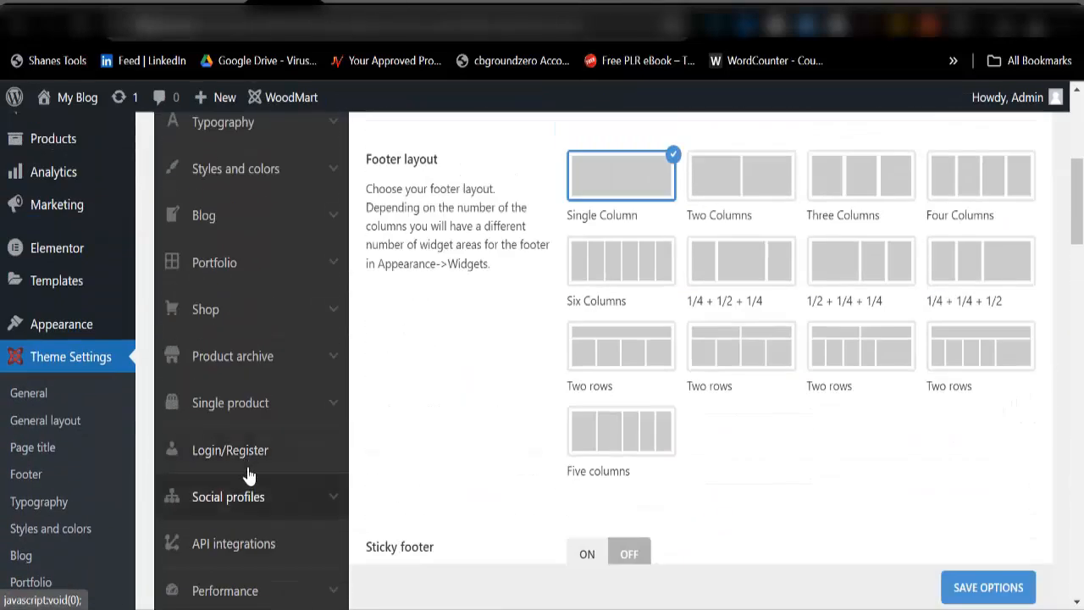
{"action": "left_click", "coordinate": [279, 507]}
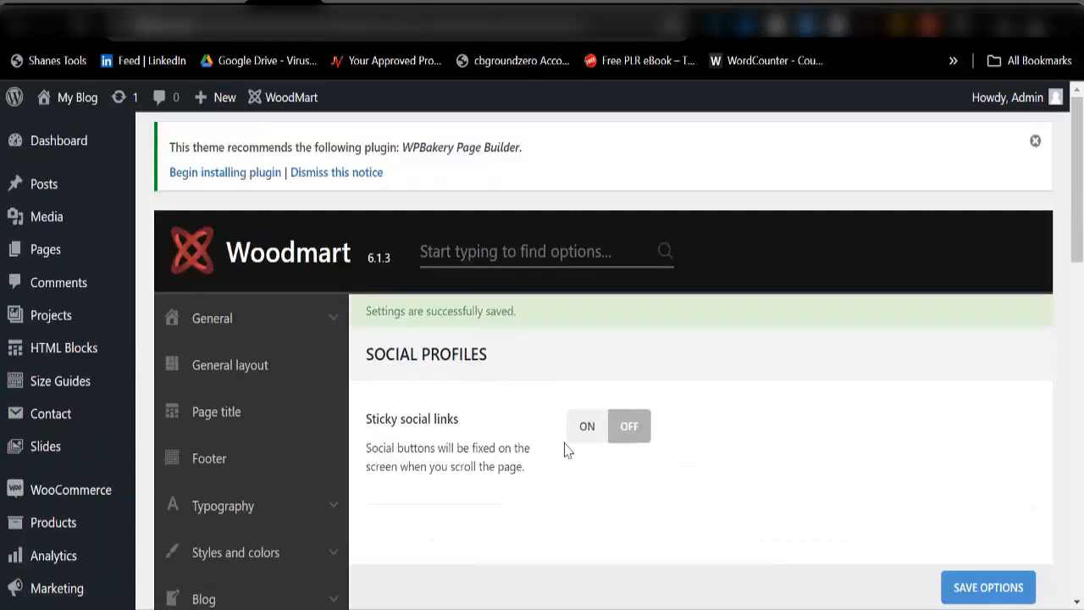
{"action": "left_click", "coordinate": [587, 436]}
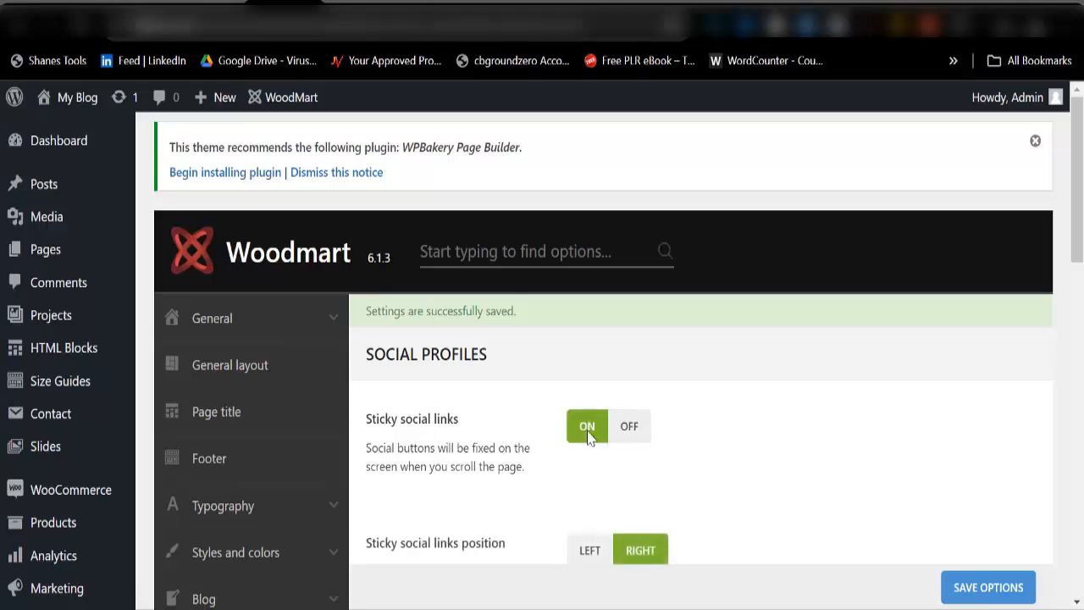
{"action": "scroll", "coordinate": [639, 458], "scroll_direction": "down", "scroll_amount": 4}
{"action": "scroll", "coordinate": [636, 450], "scroll_direction": "up", "scroll_amount": 4}
{"action": "left_click", "coordinate": [619, 432]}
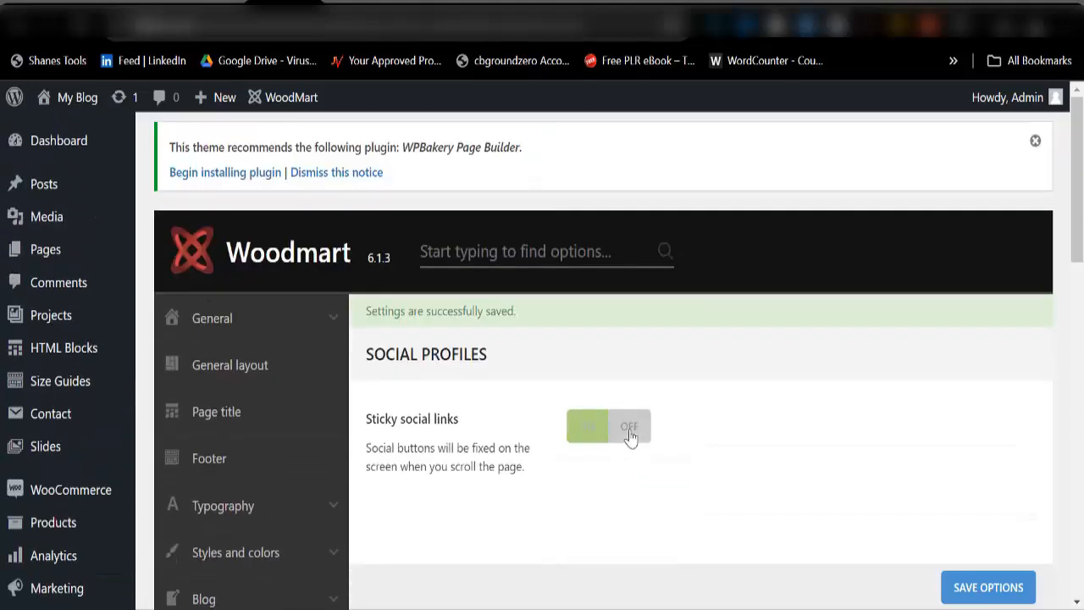
Step: Open the Styles and colors theme settings
{"action": "scroll", "coordinate": [231, 465], "scroll_direction": "down", "scroll_amount": 3}
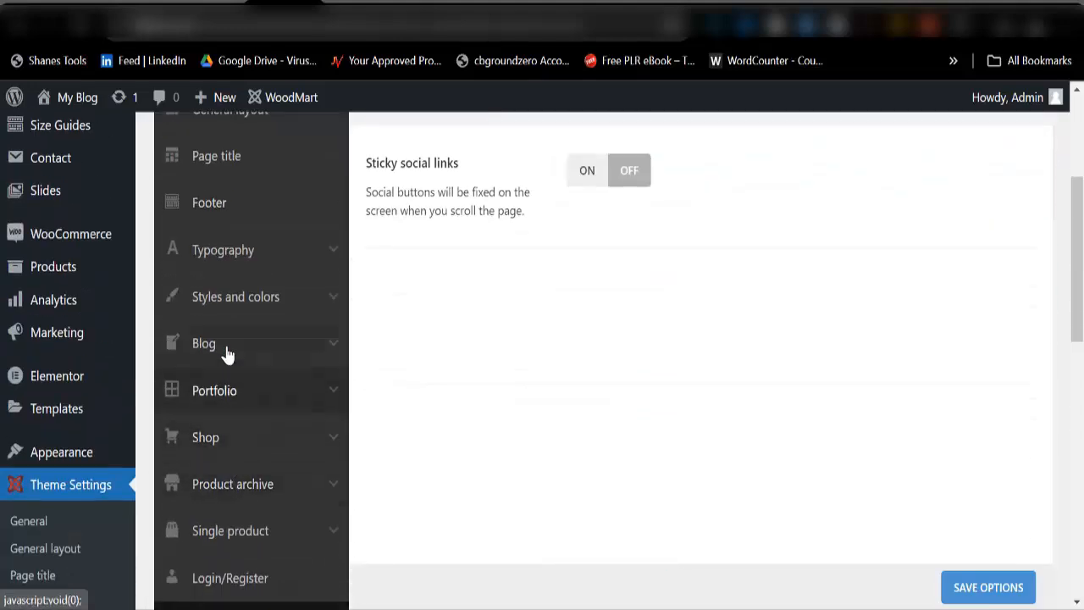
{"action": "left_click", "coordinate": [236, 305]}
{"action": "scroll", "coordinate": [576, 387], "scroll_direction": "up", "scroll_amount": 3}
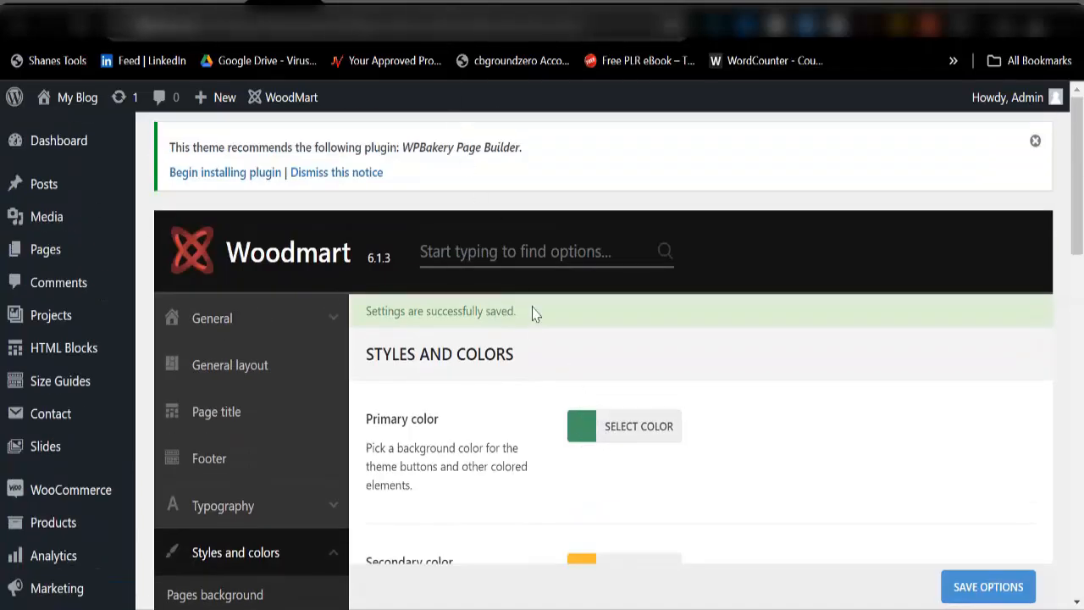
Step: Set the WoodMart primary colour to the purple preset, rgb(130,36,227), and save the theme options
{"action": "left_click", "coordinate": [582, 427]}
{"action": "scroll", "coordinate": [688, 481], "scroll_direction": "down", "scroll_amount": 3}
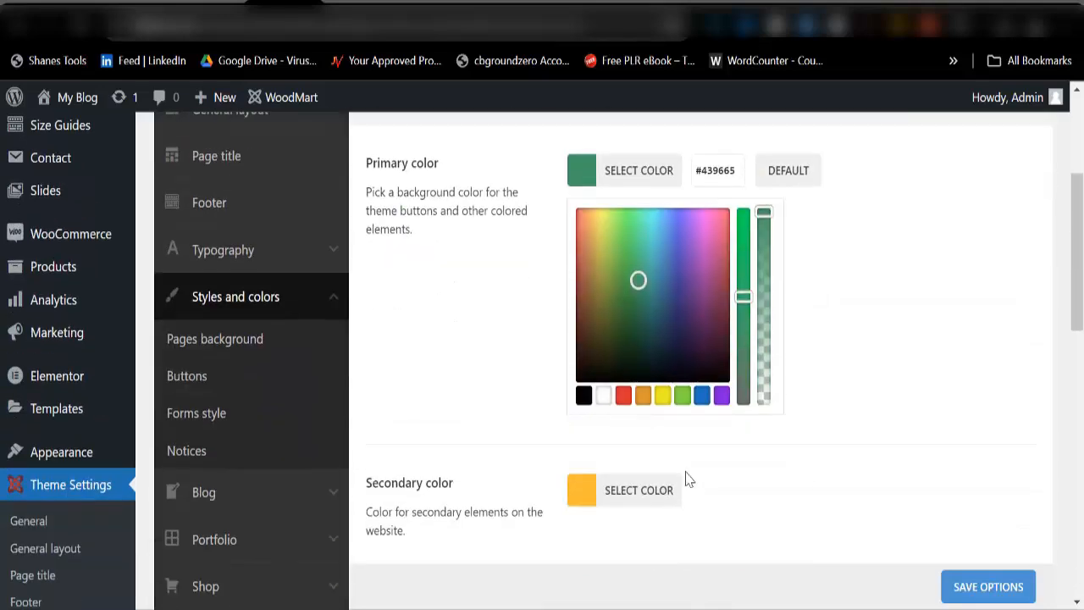
{"action": "left_click", "coordinate": [722, 398]}
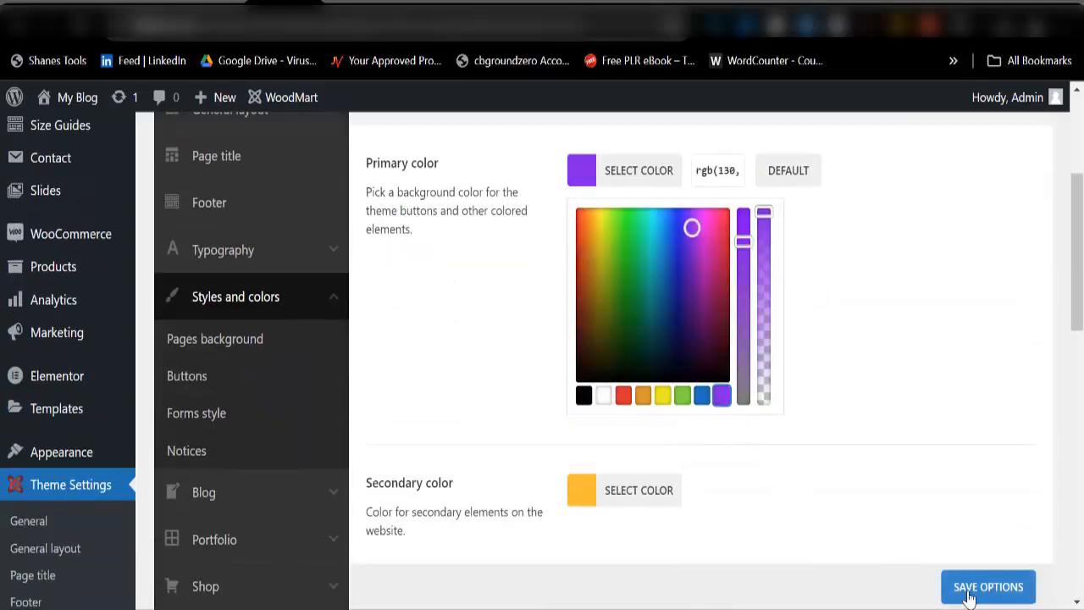
{"action": "left_click", "coordinate": [727, 453]}
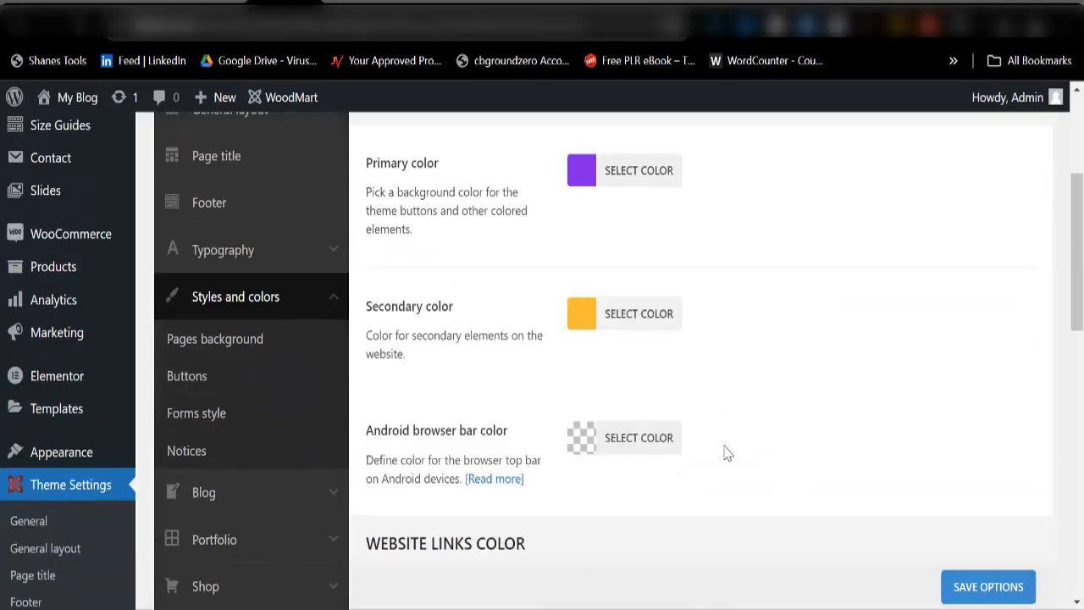
{"action": "left_click", "coordinate": [989, 590]}
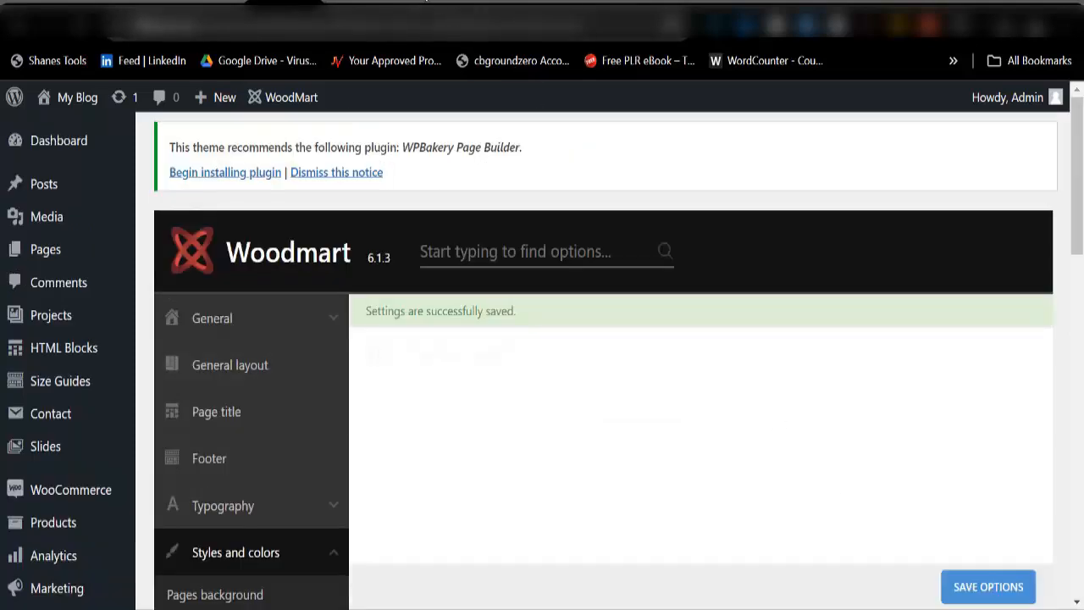
Step: Reload the storefront and open the watch's product page to check the purple colour
{"action": "left_click", "coordinate": [525, 20]}
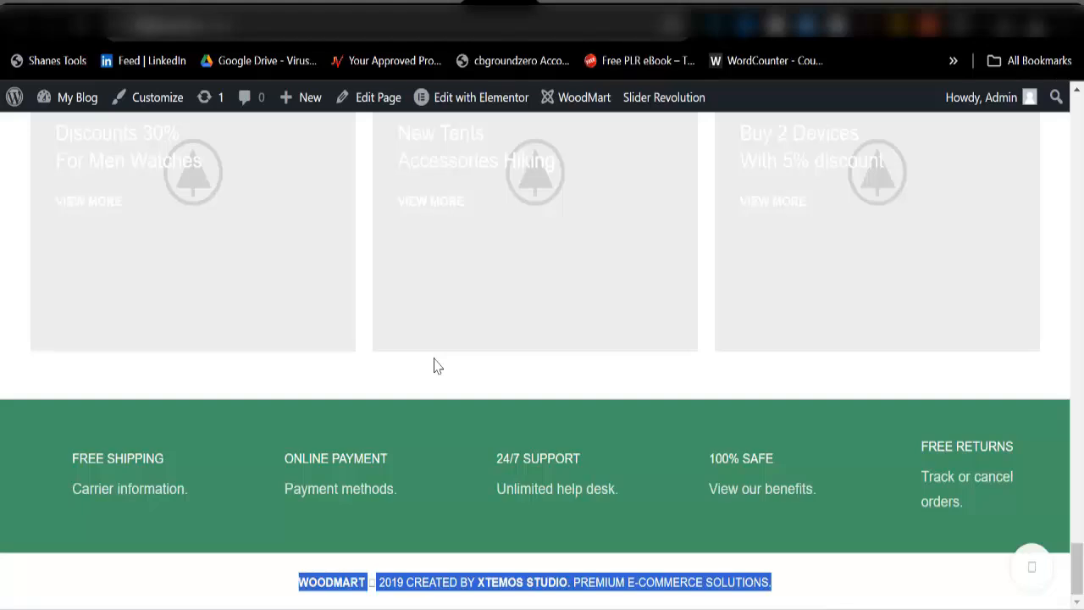
{"action": "key", "text": "F5"}
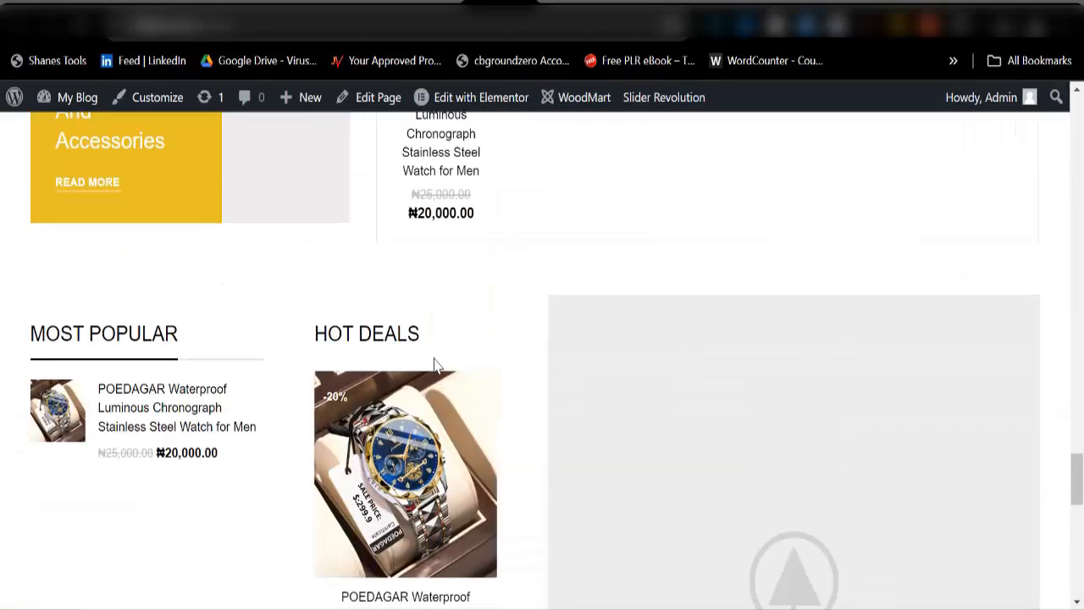
{"action": "scroll", "coordinate": [434, 364], "scroll_direction": "up", "scroll_amount": 8}
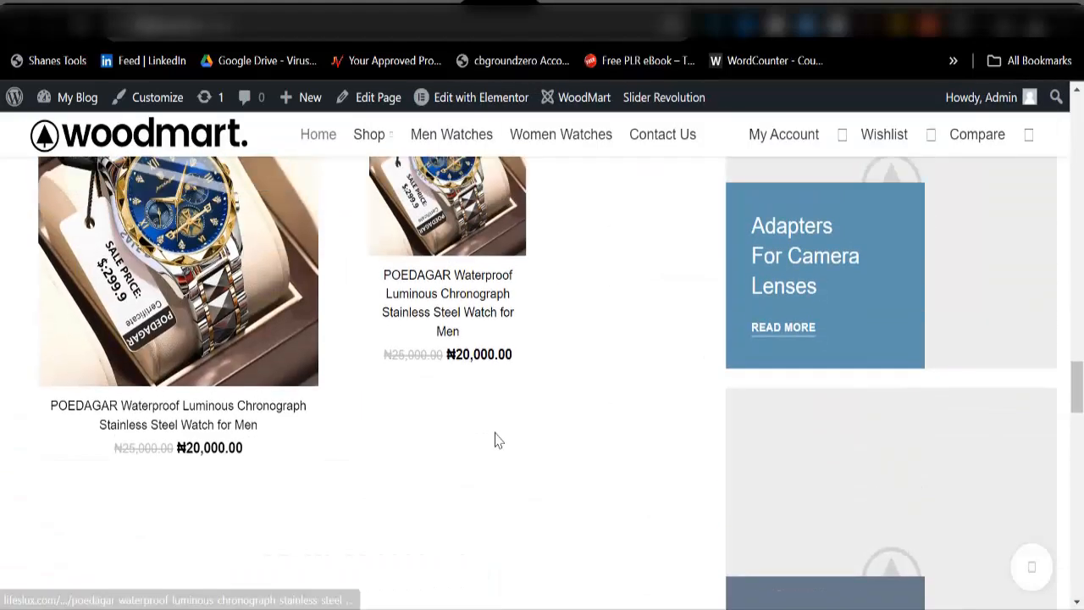
{"action": "scroll", "coordinate": [433, 415], "scroll_direction": "up", "scroll_amount": 8}
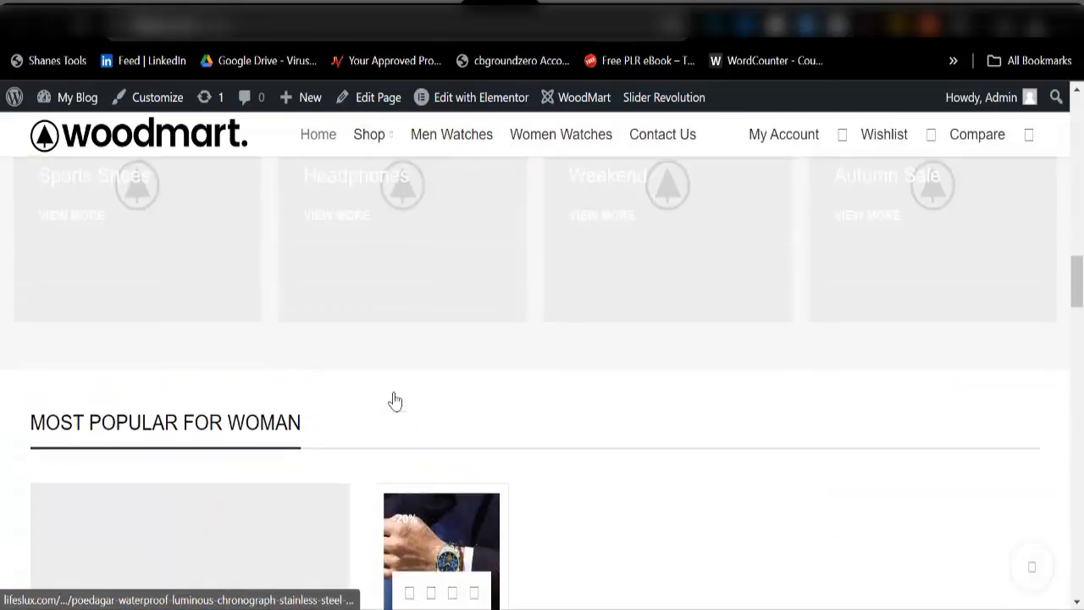
{"action": "left_click", "coordinate": [458, 518]}
{"action": "scroll", "coordinate": [499, 464], "scroll_direction": "down", "scroll_amount": 5}
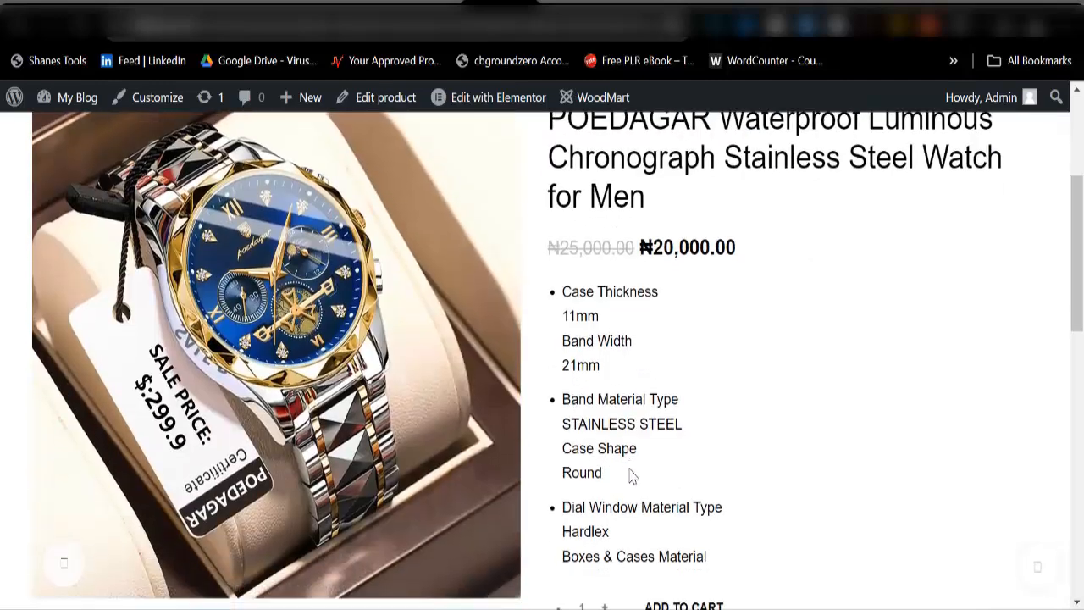
{"action": "scroll", "coordinate": [631, 475], "scroll_direction": "down", "scroll_amount": 3}
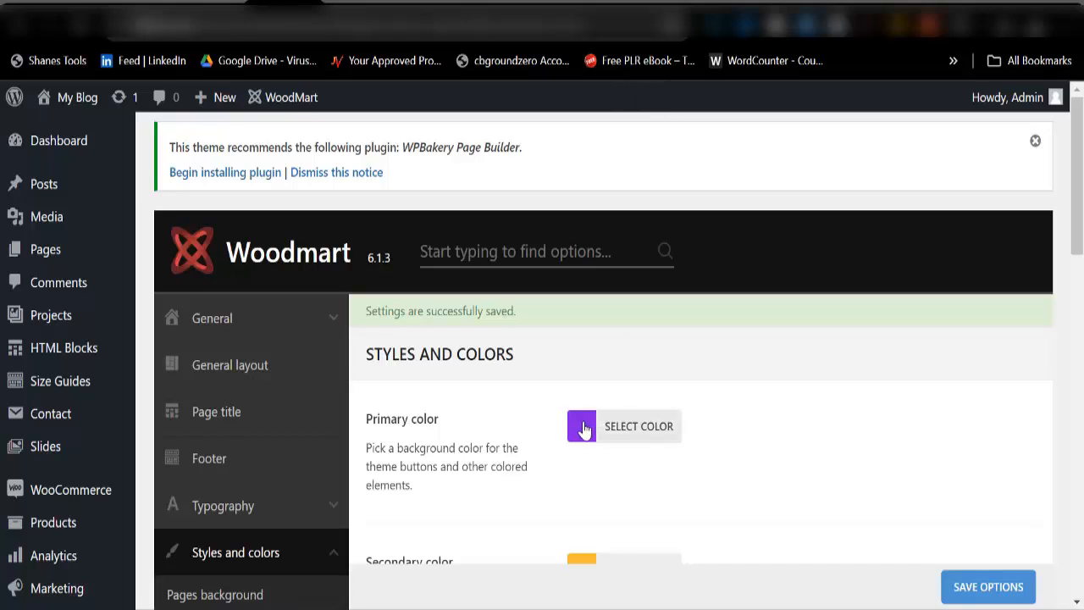
Step: Switch the primary colour to the green preset and save the theme options
{"action": "scroll", "coordinate": [579, 428], "scroll_direction": "down", "scroll_amount": 3}
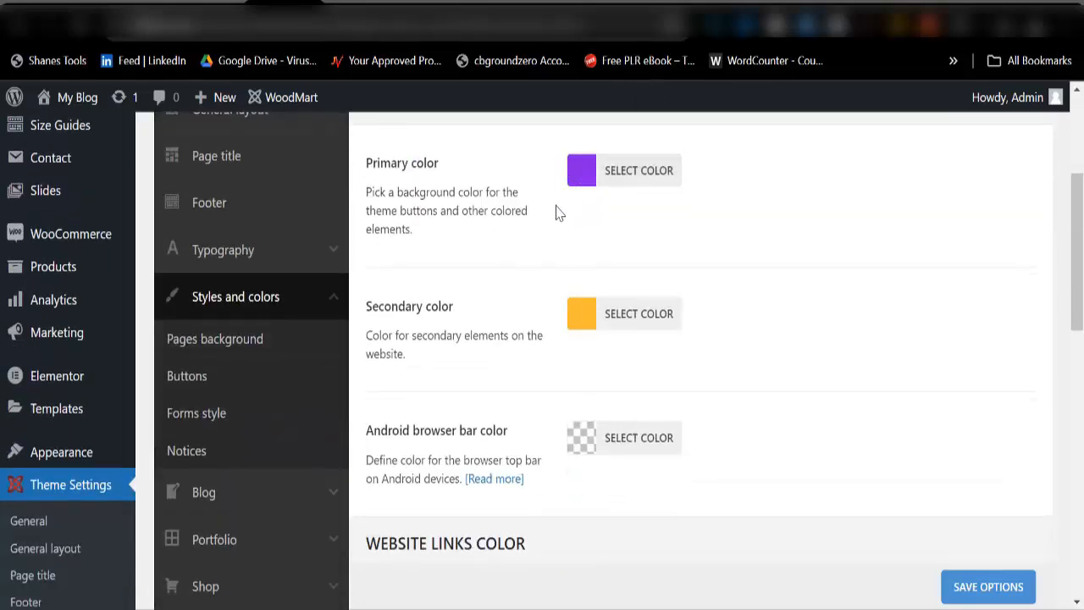
{"action": "left_click", "coordinate": [583, 173]}
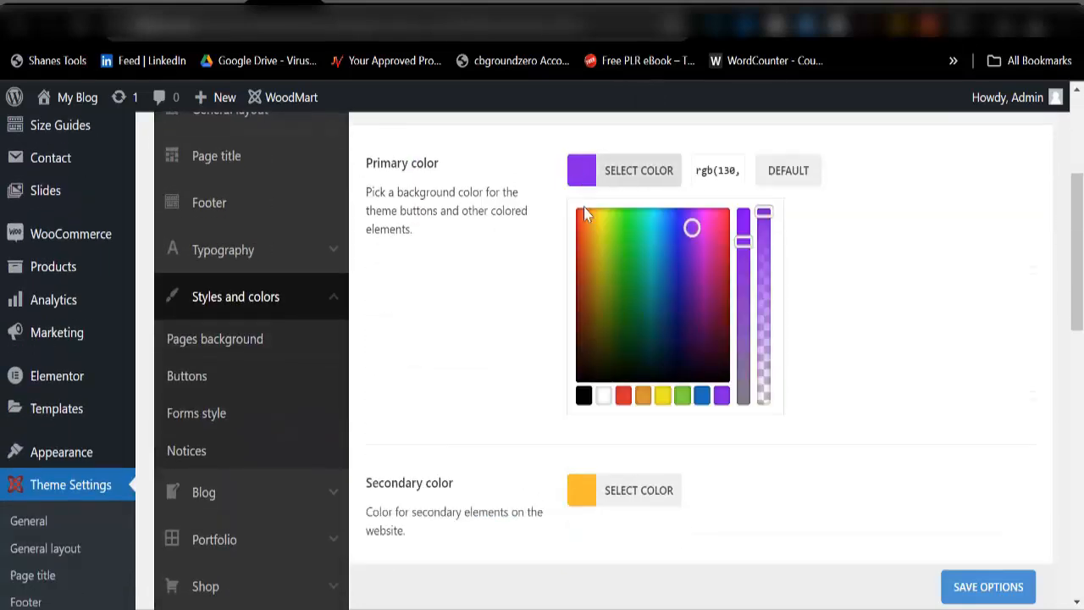
{"action": "left_click", "coordinate": [683, 395]}
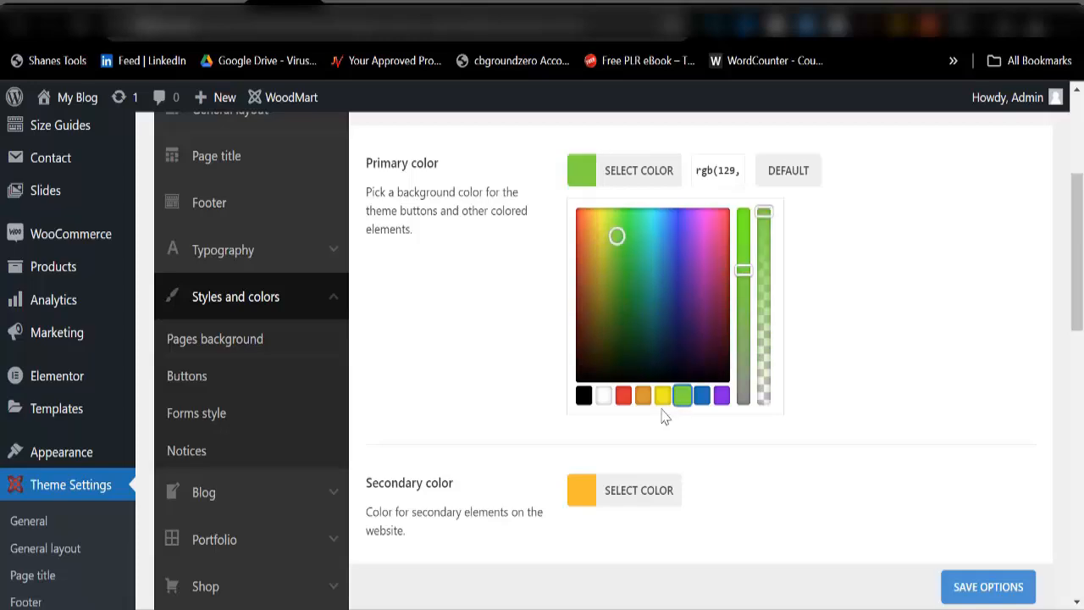
{"action": "left_click", "coordinate": [955, 595]}
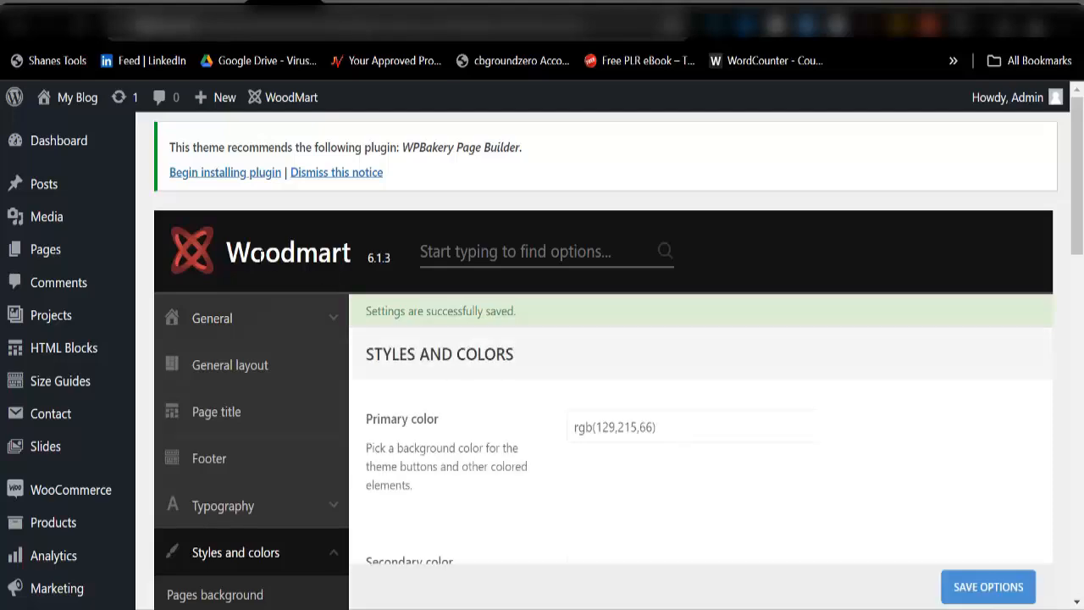
Step: Return to the theme settings page and bring up WoodMart's Header builder entry in the admin menu
{"action": "scroll", "coordinate": [107, 516], "scroll_direction": "down", "scroll_amount": 5}
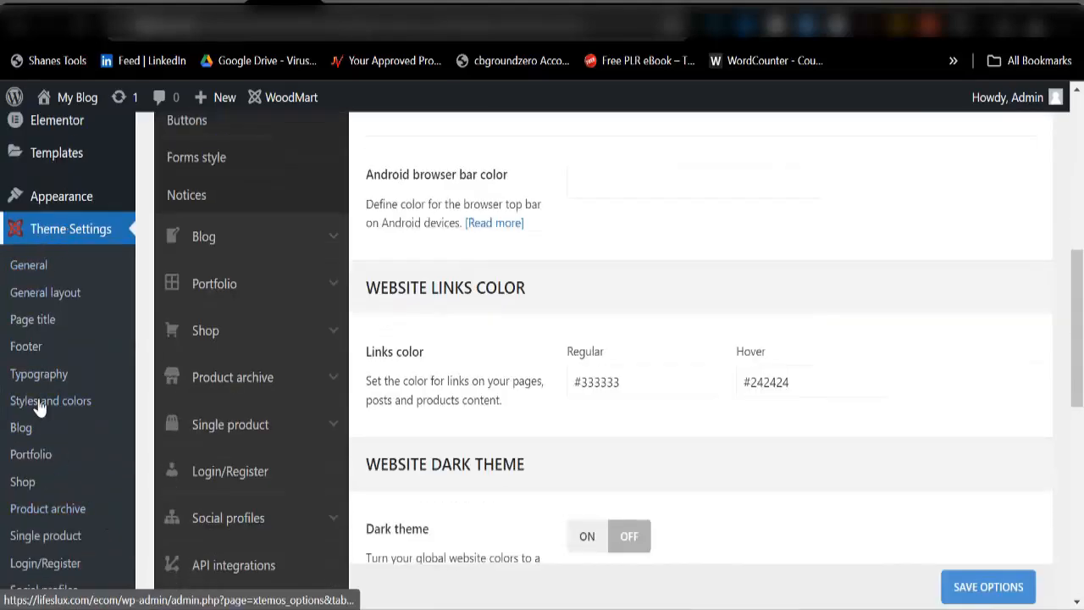
{"action": "scroll", "coordinate": [59, 446], "scroll_direction": "down", "scroll_amount": 4}
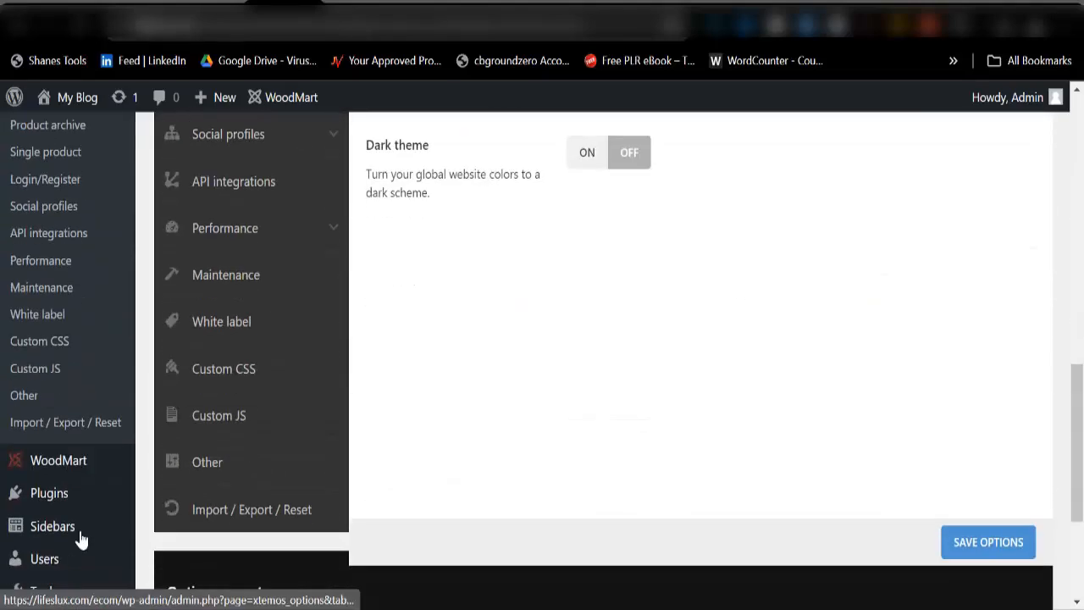
{"action": "mouse_move", "coordinate": [63, 473]}
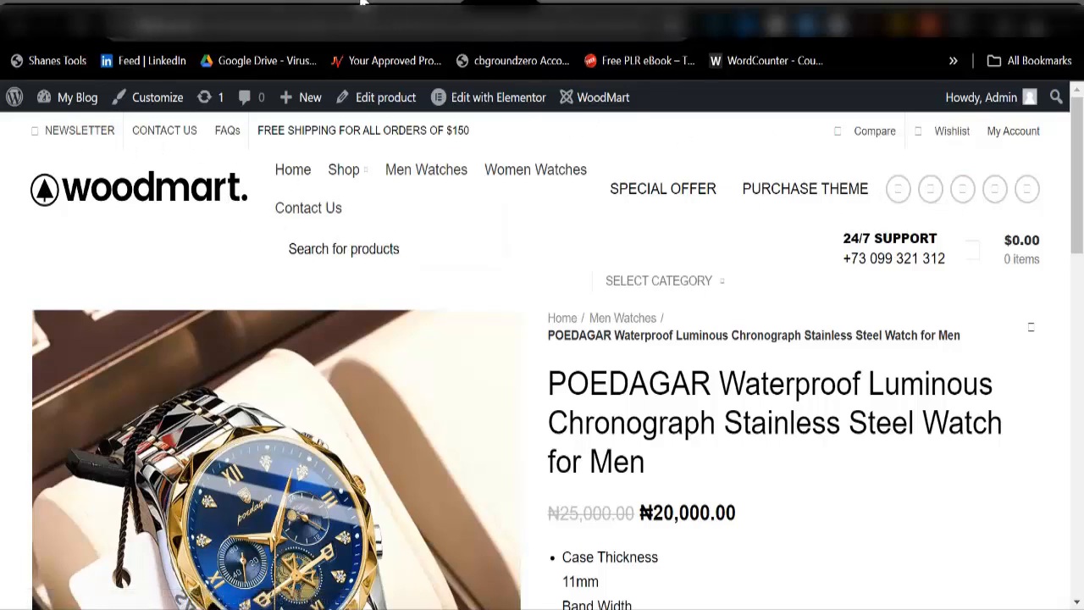
{"action": "left_click", "coordinate": [288, 23]}
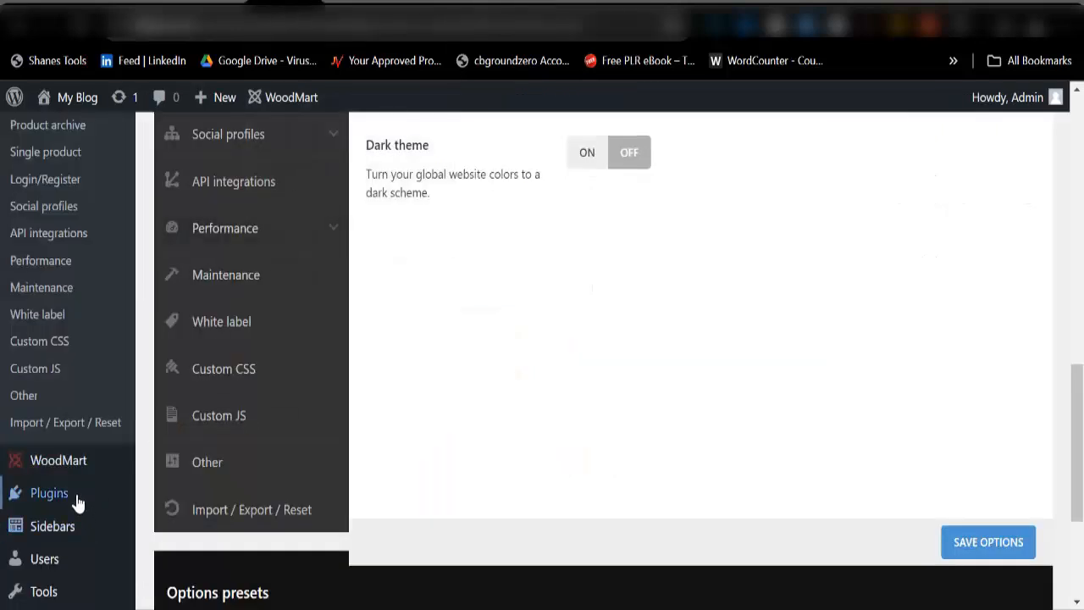
{"action": "mouse_move", "coordinate": [66, 472]}
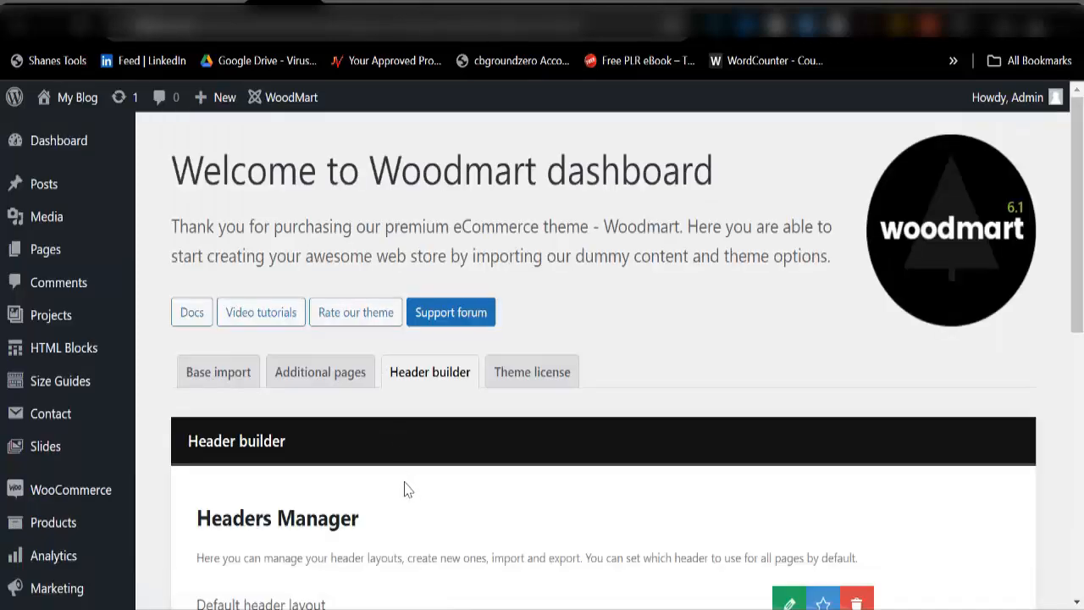
Step: Scroll the Headers Manager list and edit the Header Black Friday layout with its pencil button
{"action": "scroll", "coordinate": [404, 490], "scroll_direction": "down", "scroll_amount": 5}
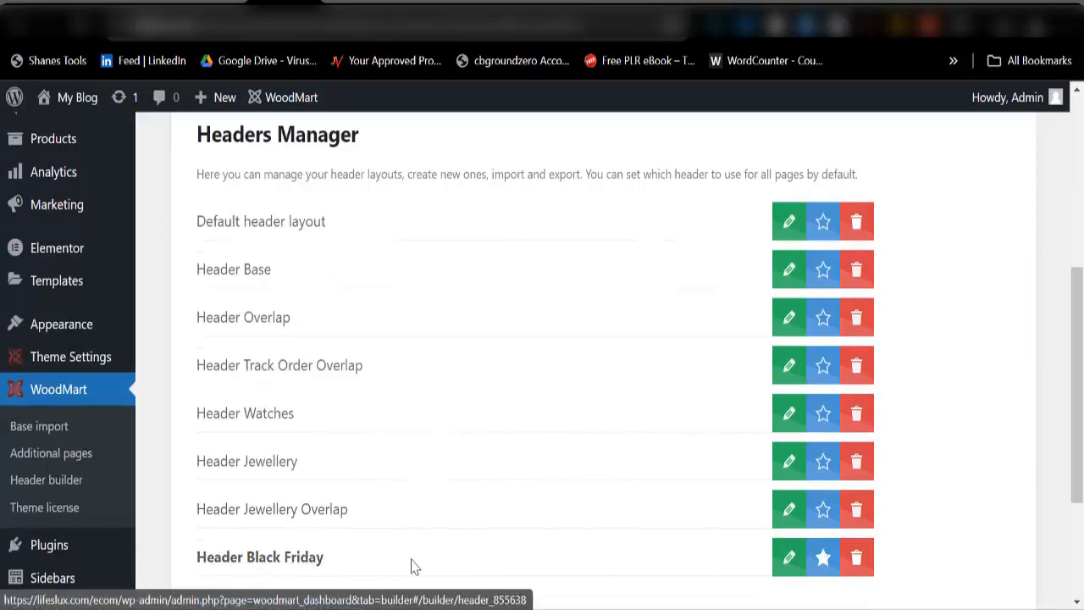
{"action": "left_click", "coordinate": [787, 559]}
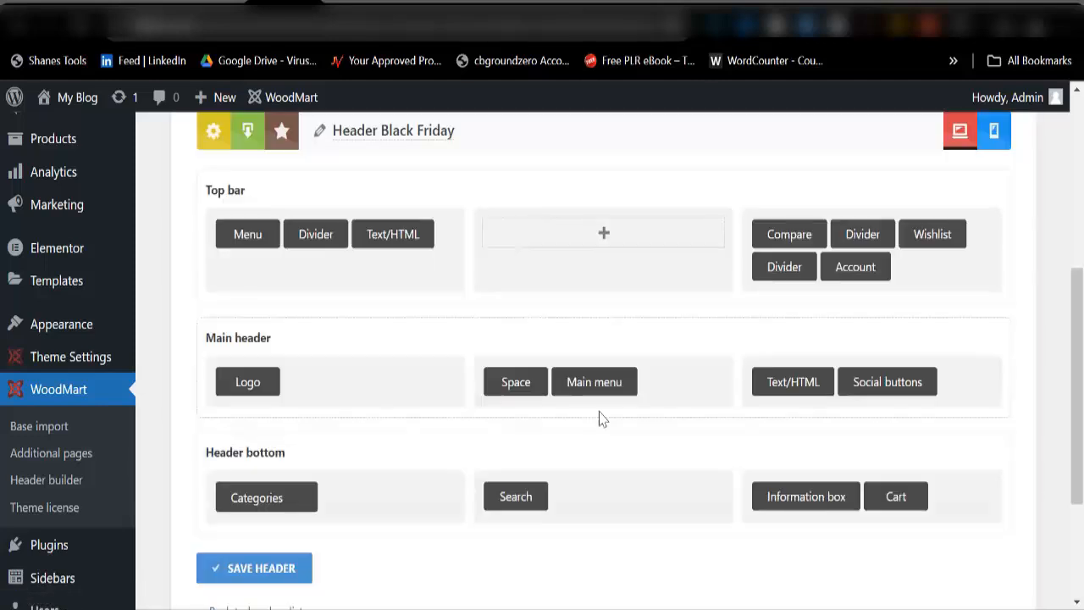
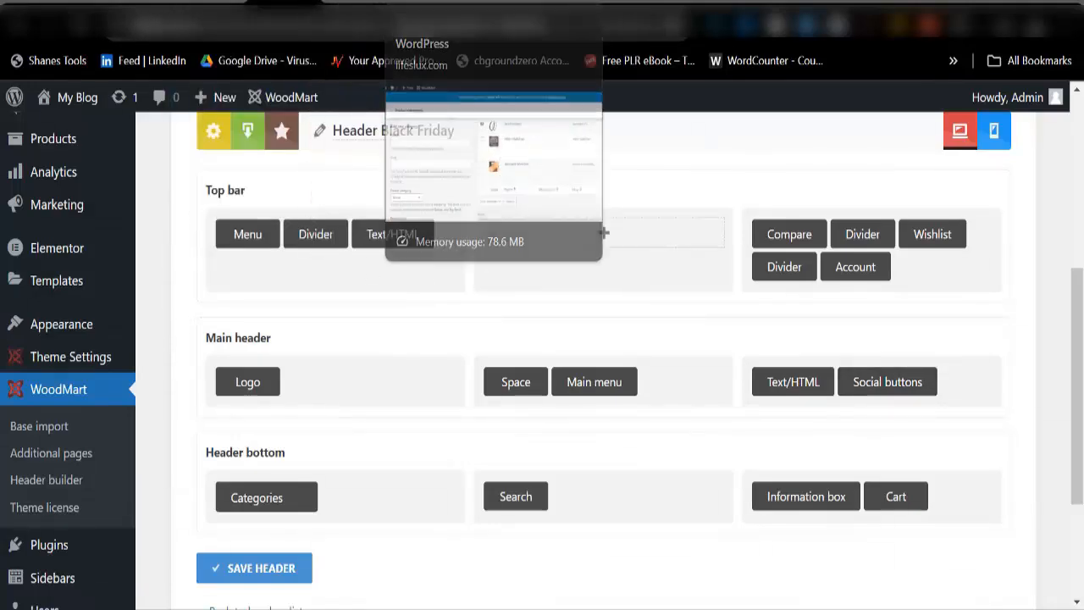
Step: Glance at the product categories and POEDAGAR product tabs, then return to the Black Friday header builder
{"action": "left_click", "coordinate": [428, 3]}
{"action": "left_click", "coordinate": [493, 4]}
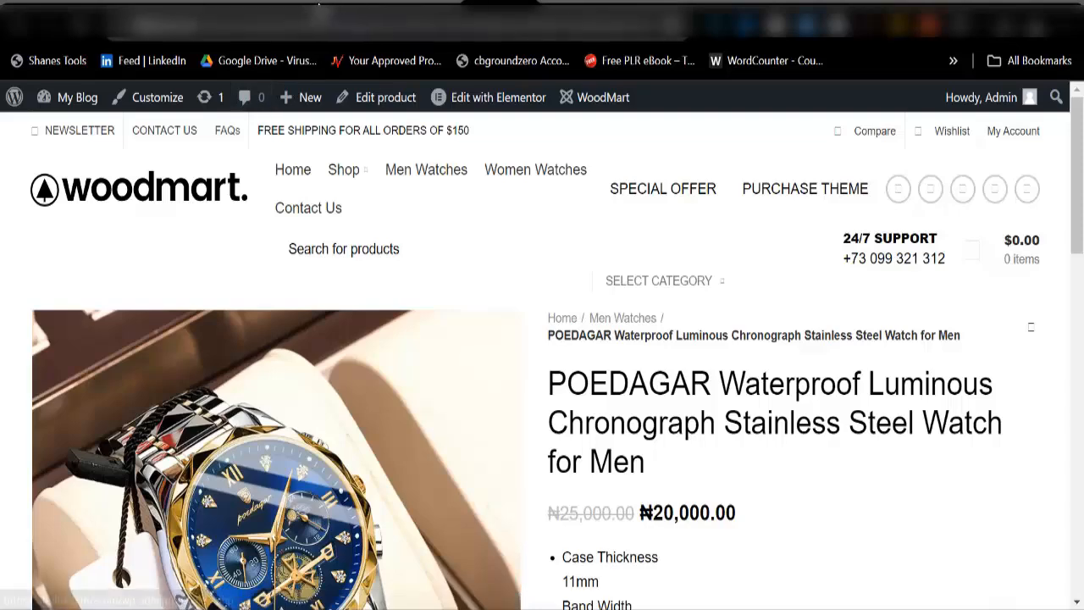
{"action": "left_click", "coordinate": [298, 6]}
{"action": "scroll", "coordinate": [343, 148], "scroll_direction": "up", "scroll_amount": 2}
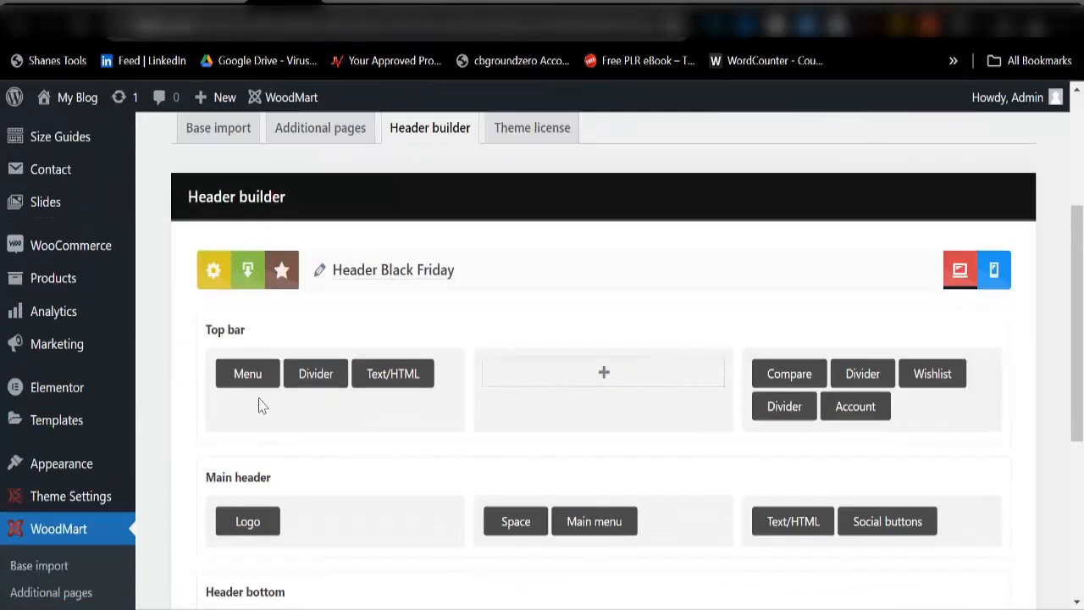
Step: Delete the Menu, Divider and Text/HTML elements from the top bar's left column
{"action": "left_click", "coordinate": [268, 338]}
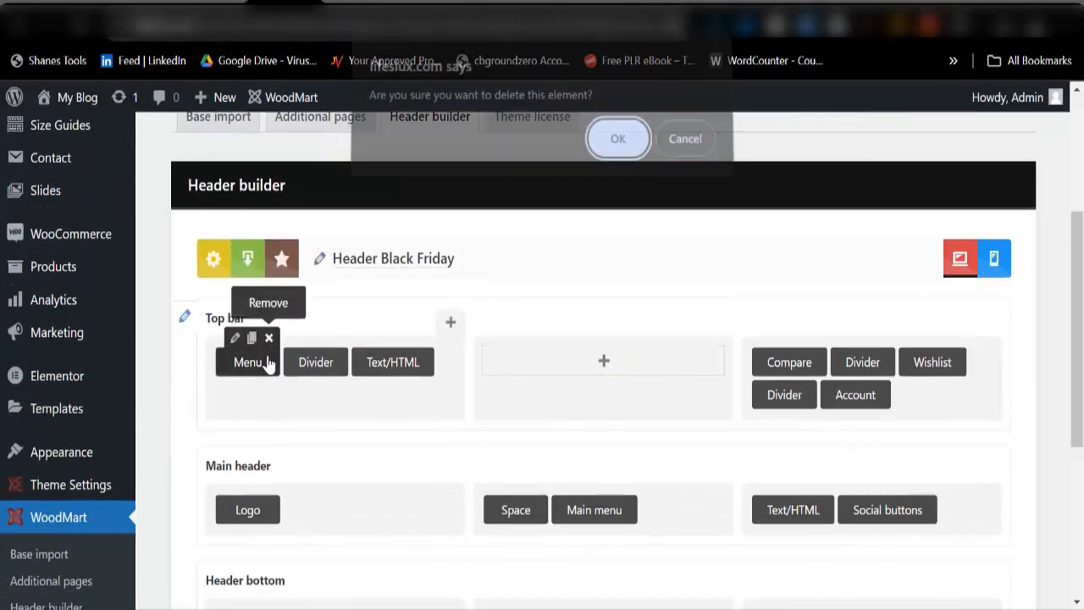
{"action": "left_click", "coordinate": [604, 166]}
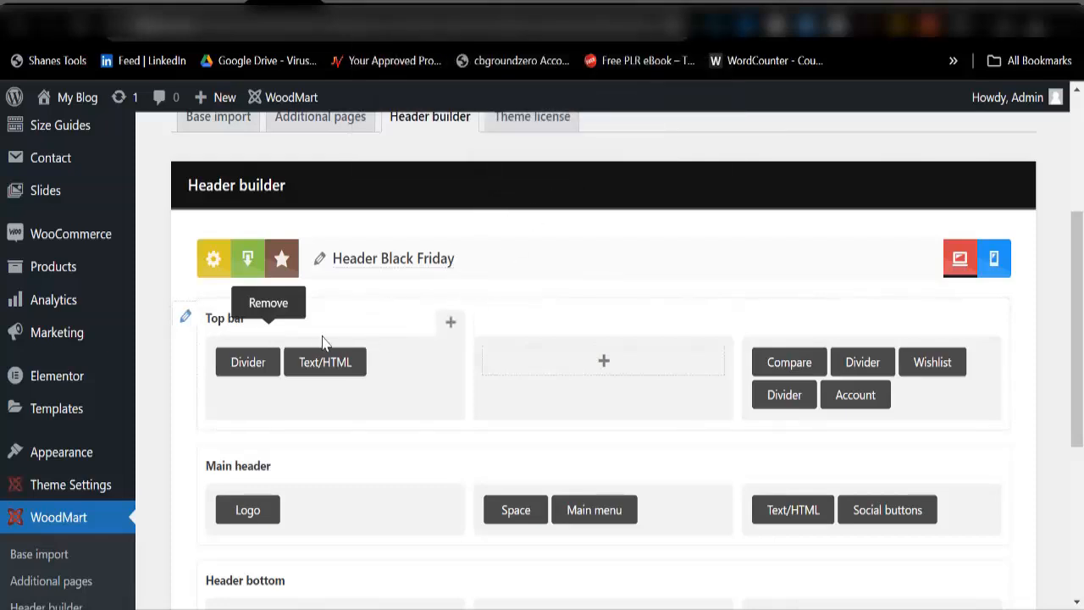
{"action": "left_click", "coordinate": [268, 339]}
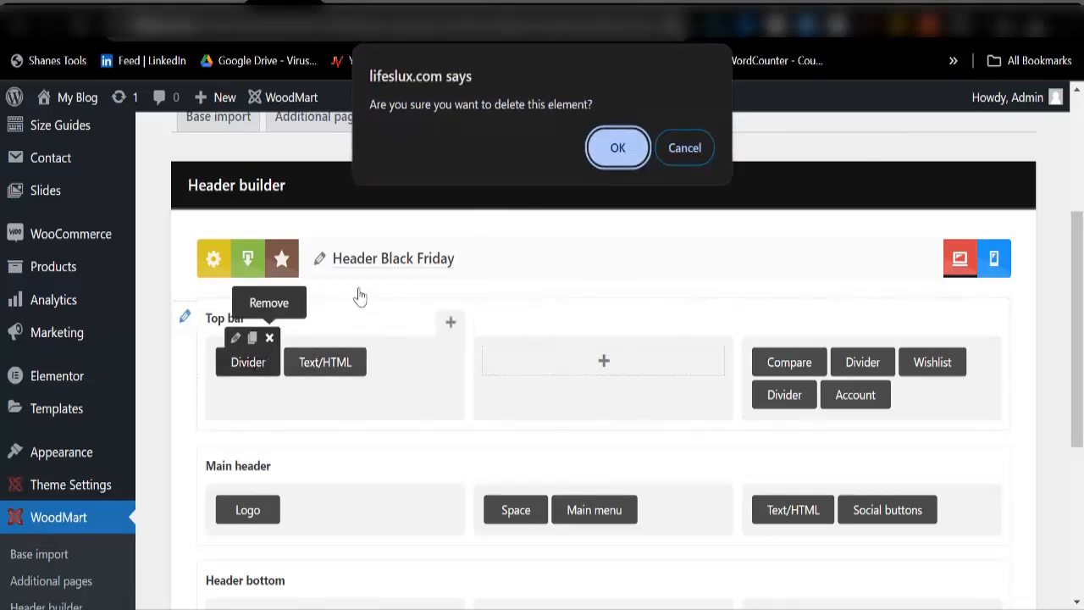
{"action": "left_click", "coordinate": [615, 160]}
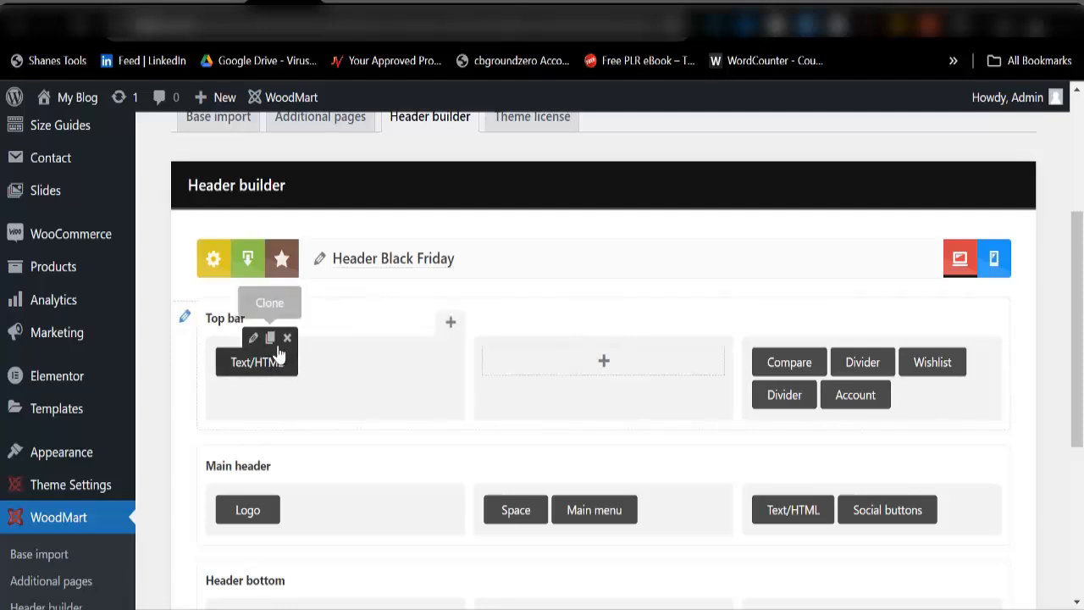
{"action": "left_click", "coordinate": [287, 337]}
{"action": "left_click", "coordinate": [629, 158]}
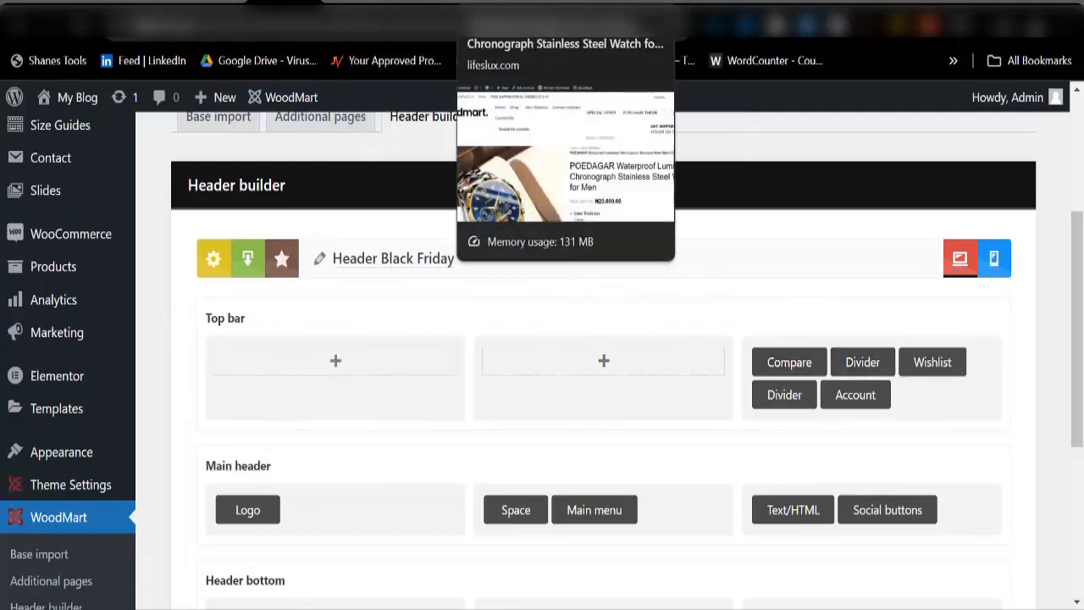
Step: Check the product page, then delete Compare, its following Divider and Account from the top bar
{"action": "left_click", "coordinate": [503, 8]}
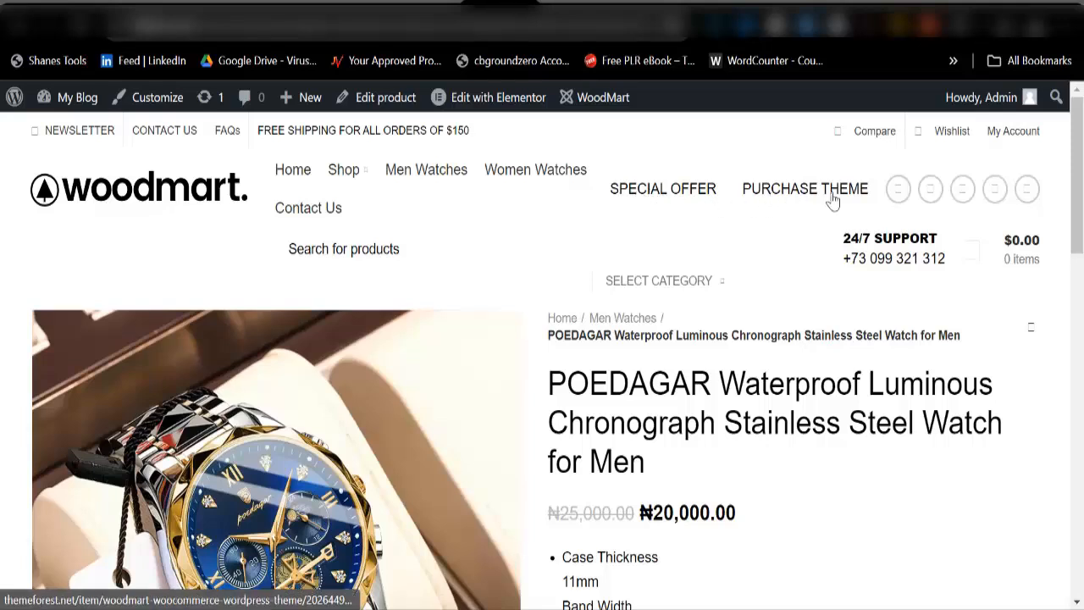
{"action": "left_click", "coordinate": [286, 4]}
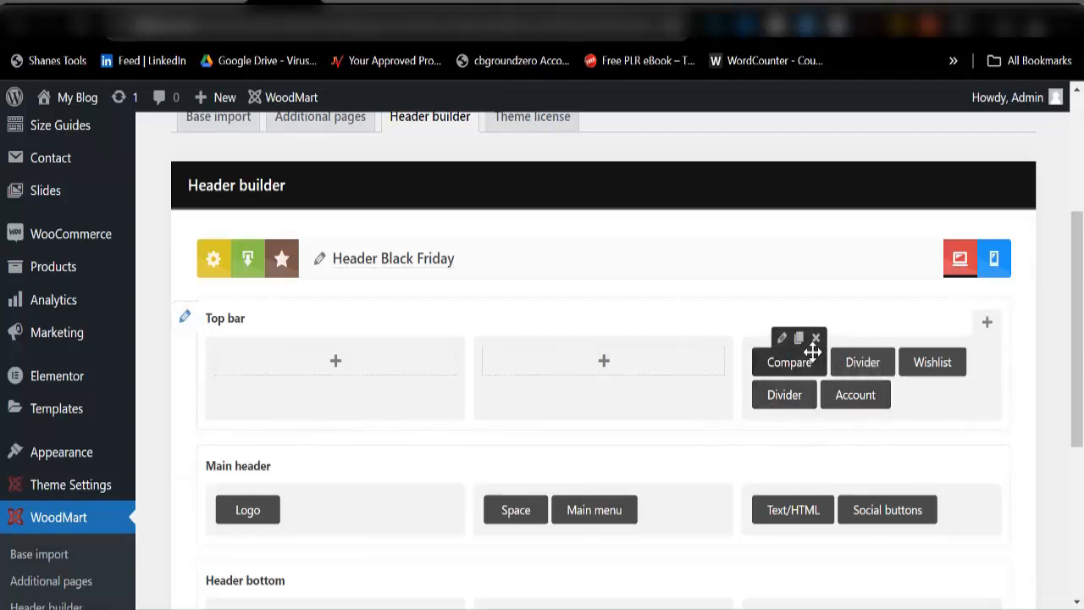
{"action": "left_click", "coordinate": [816, 338]}
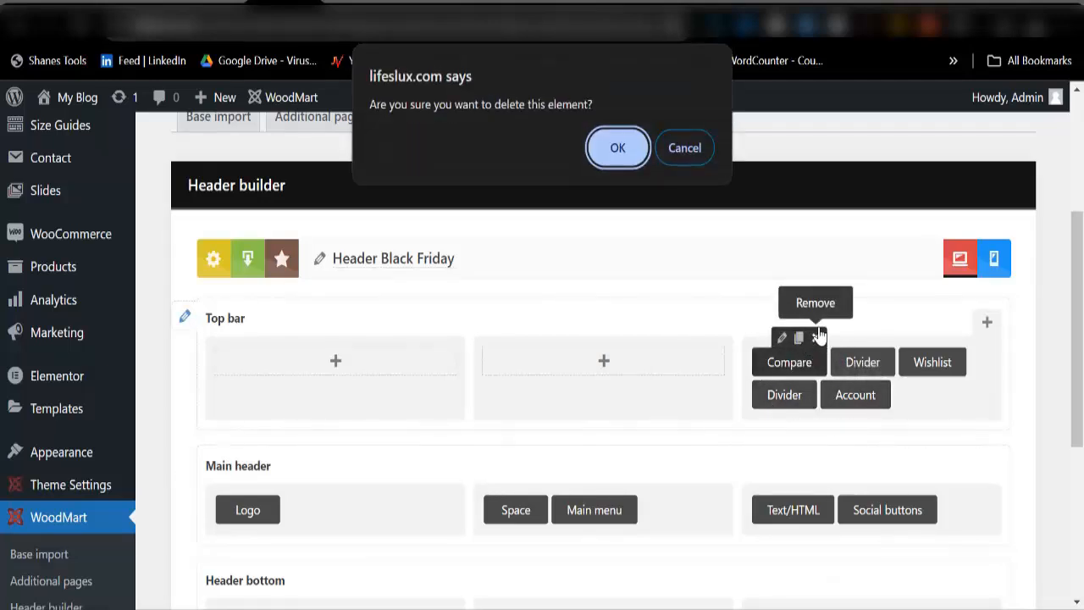
{"action": "left_click", "coordinate": [605, 150]}
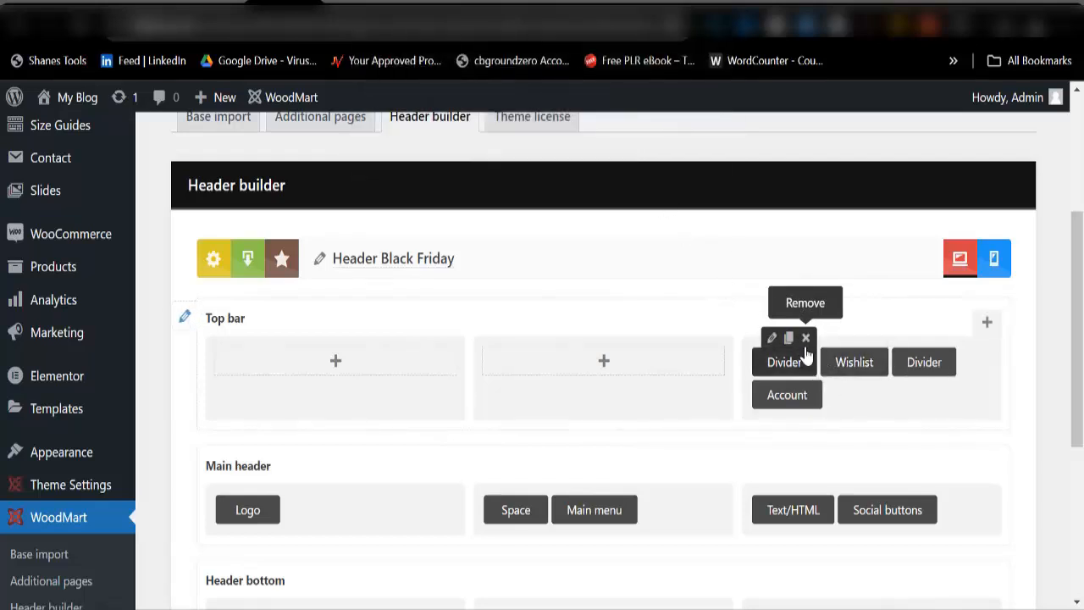
{"action": "left_click", "coordinate": [805, 339]}
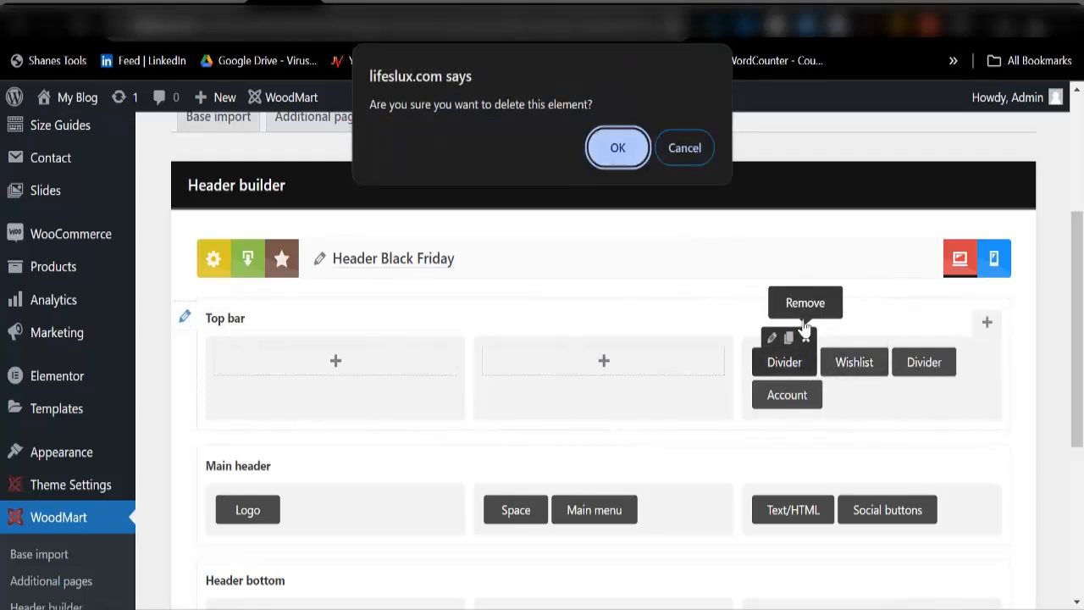
{"action": "left_click", "coordinate": [614, 148]}
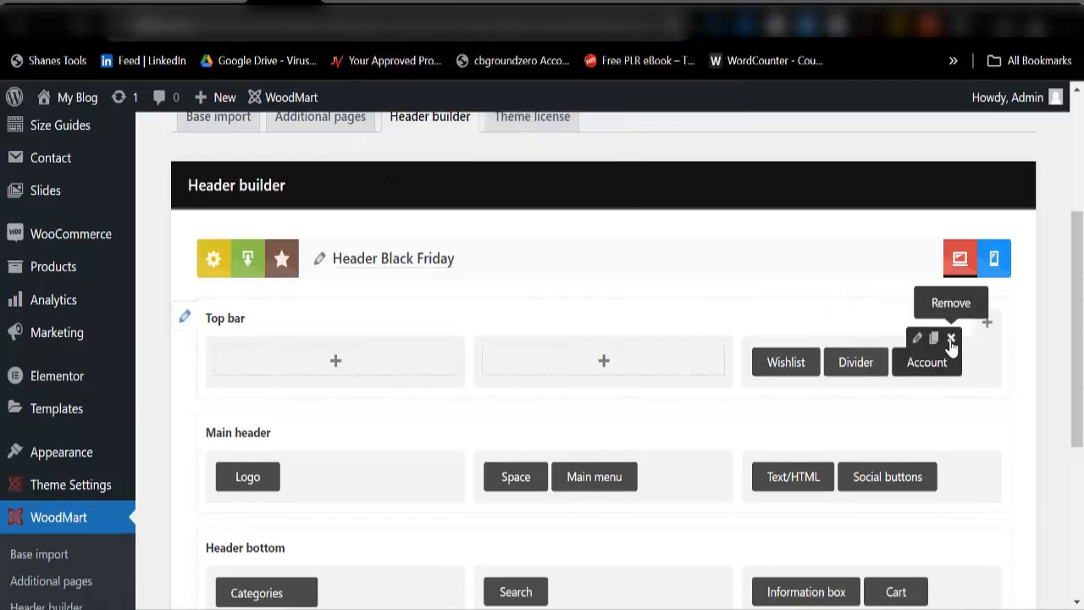
{"action": "left_click", "coordinate": [951, 340]}
{"action": "left_click", "coordinate": [618, 150]}
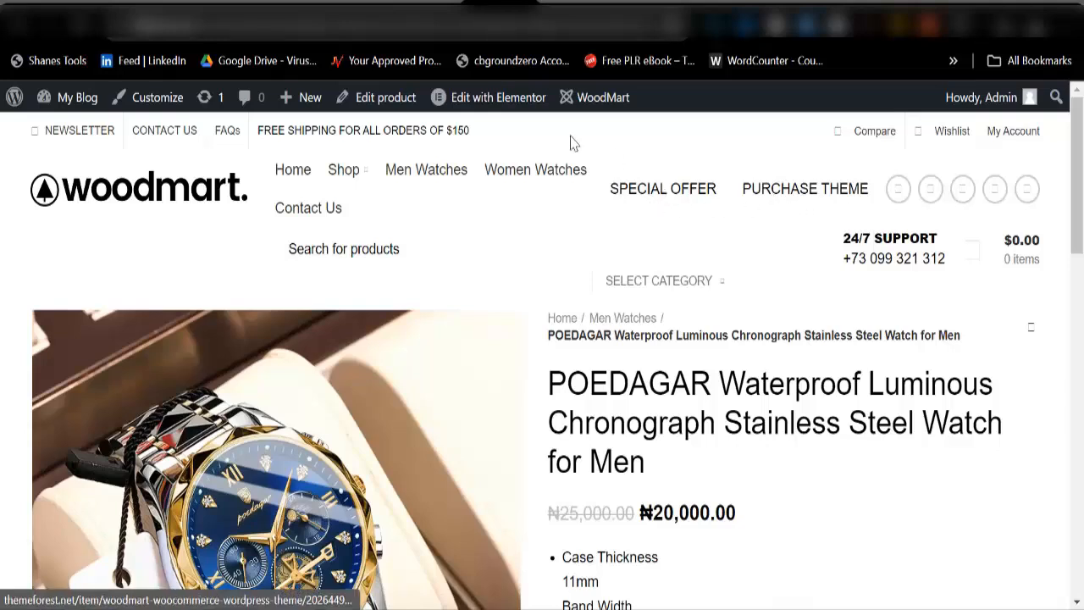
Step: Remove the Text/HTML element from the Black Friday main header
{"action": "left_click", "coordinate": [351, 5]}
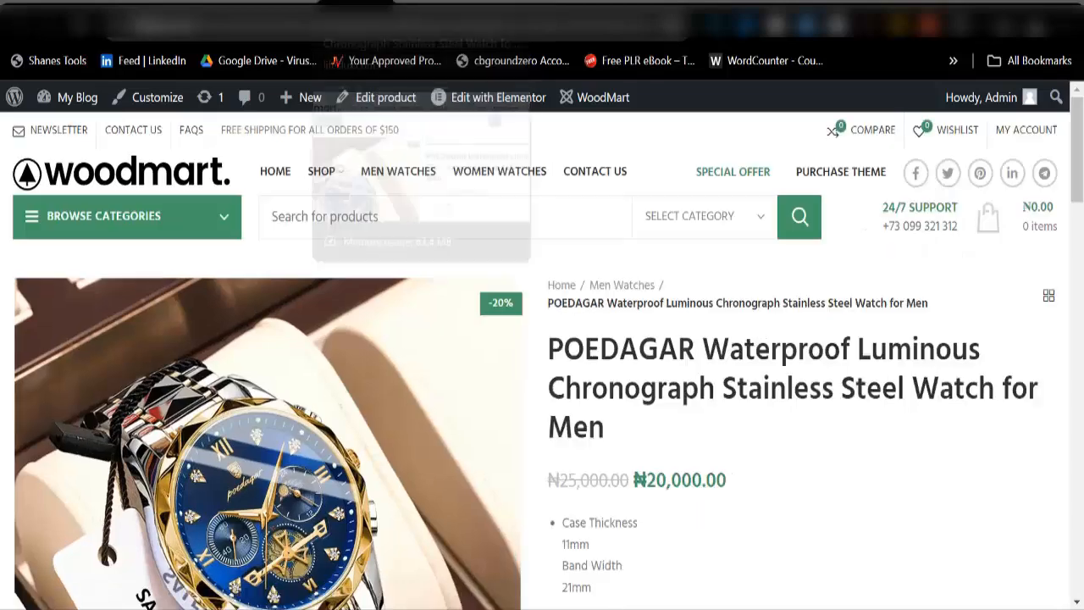
{"action": "left_click", "coordinate": [284, 5]}
{"action": "mouse_move", "coordinate": [823, 474]}
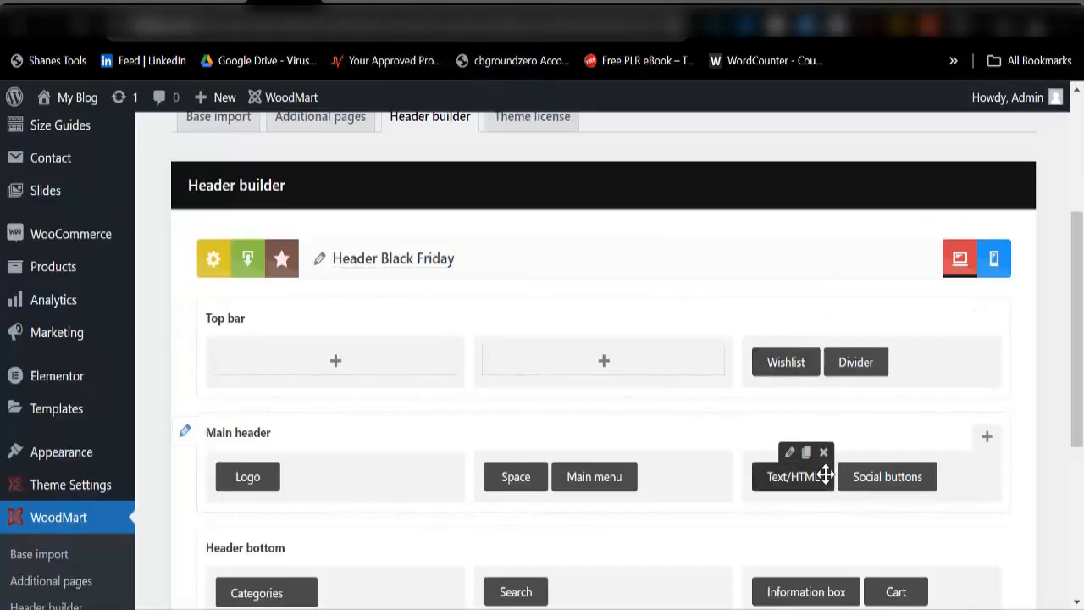
{"action": "left_click", "coordinate": [822, 450]}
{"action": "left_click", "coordinate": [622, 159]}
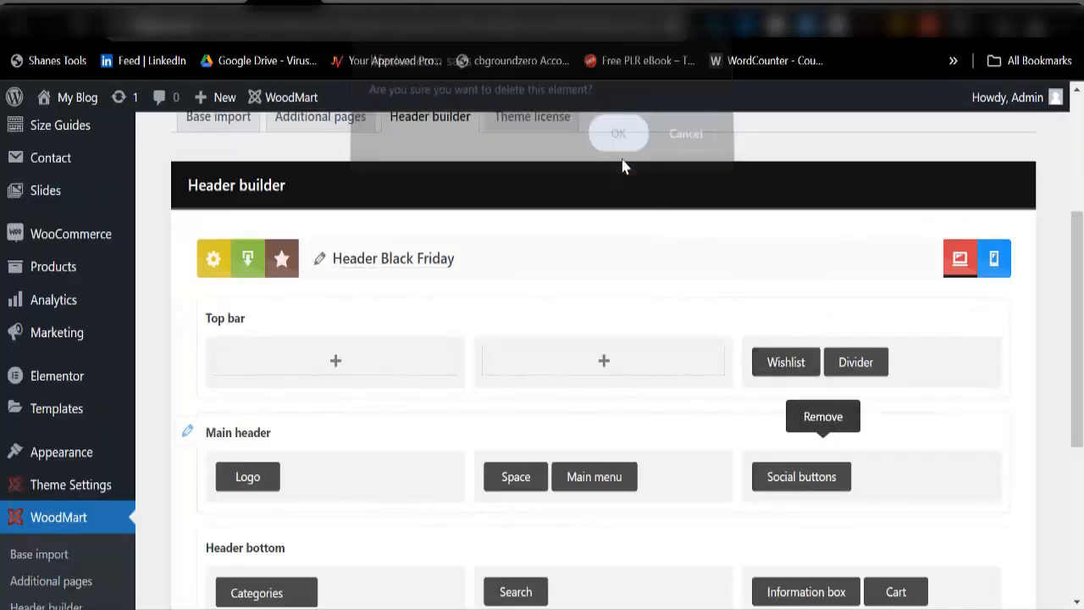
{"action": "scroll", "coordinate": [733, 527], "scroll_direction": "down", "scroll_amount": 3}
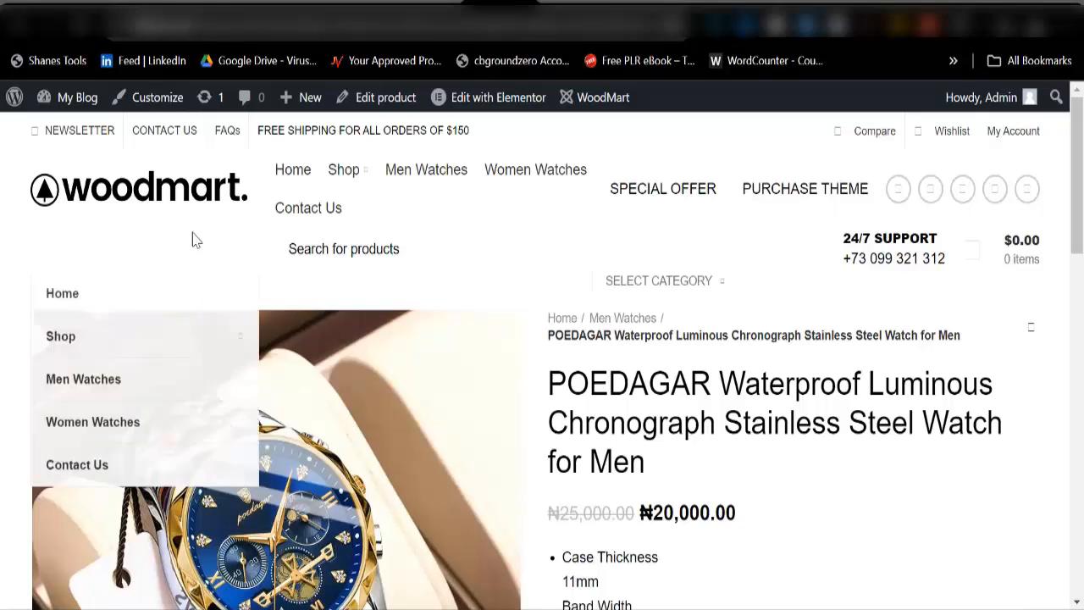
Step: Save the Black Friday header and reload the storefront to preview the trimmed top bar
{"action": "left_click", "coordinate": [173, 205]}
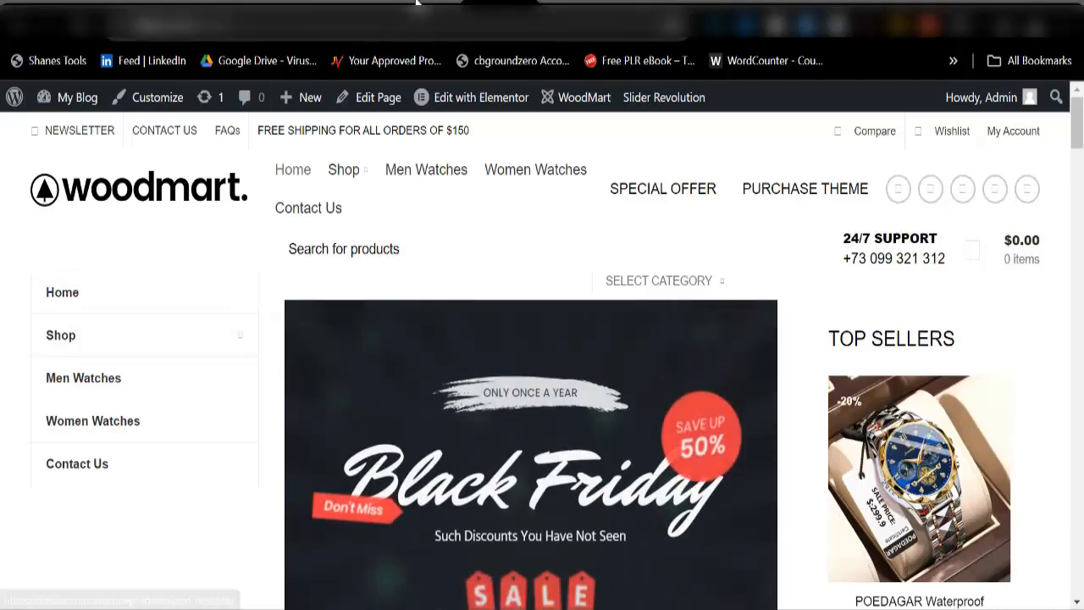
{"action": "left_click", "coordinate": [284, 3]}
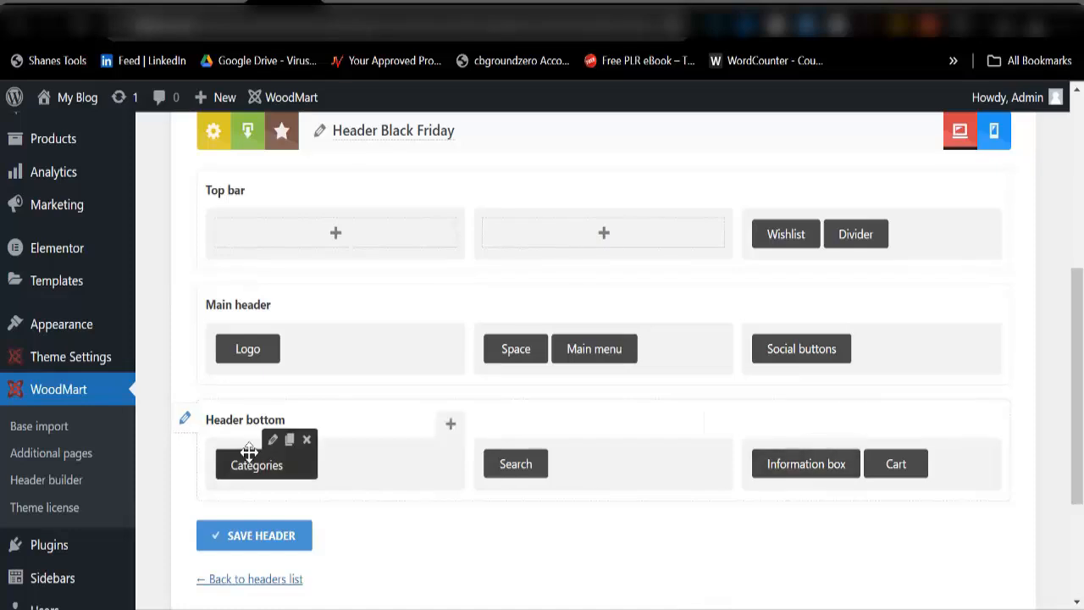
{"action": "left_click", "coordinate": [273, 548]}
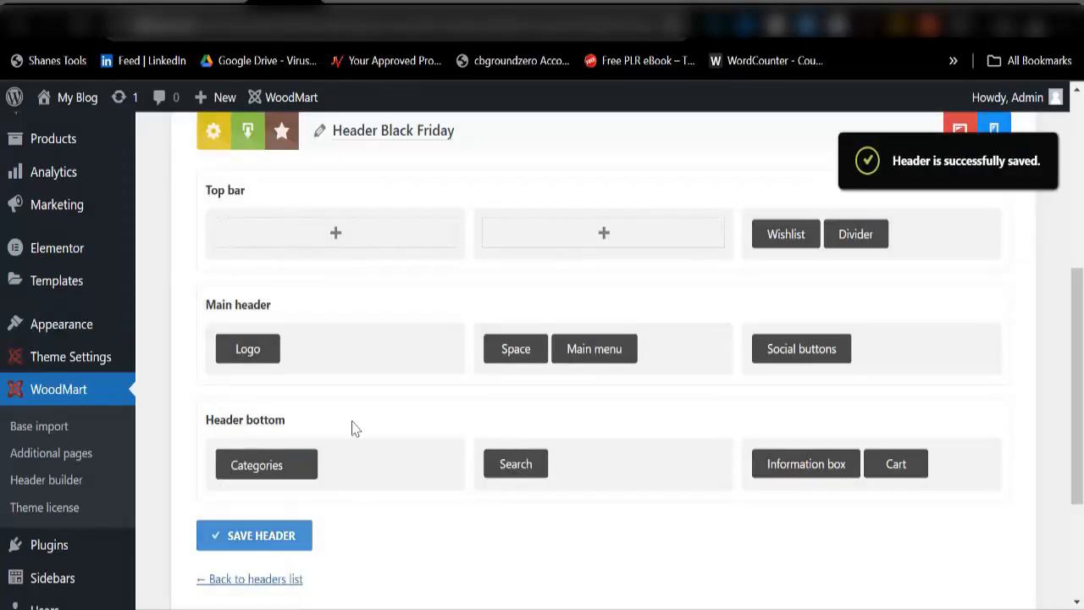
{"action": "left_click", "coordinate": [500, 3]}
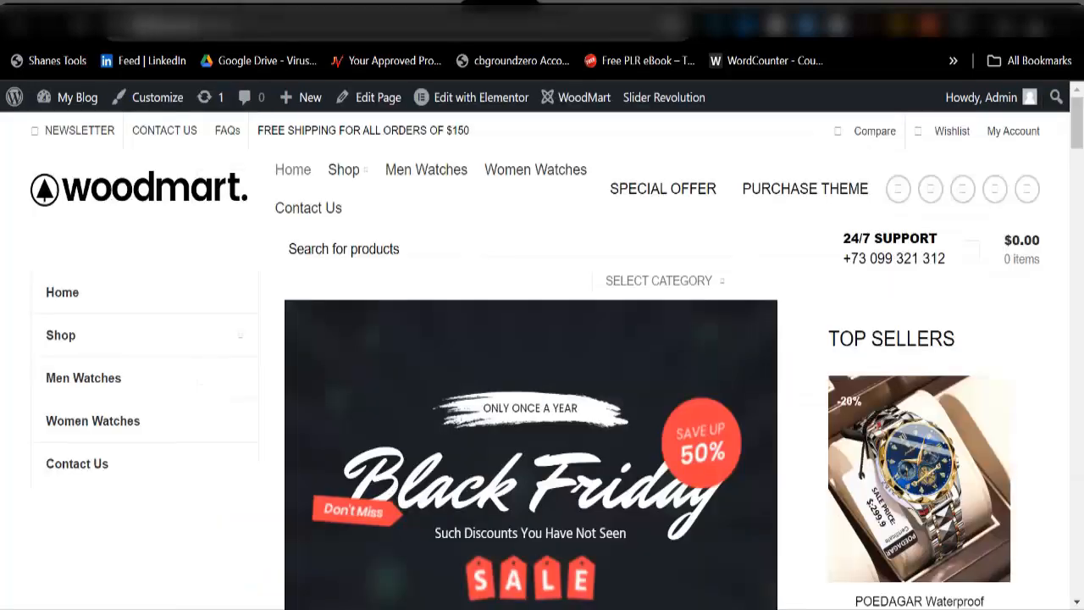
{"action": "left_click", "coordinate": [79, 35]}
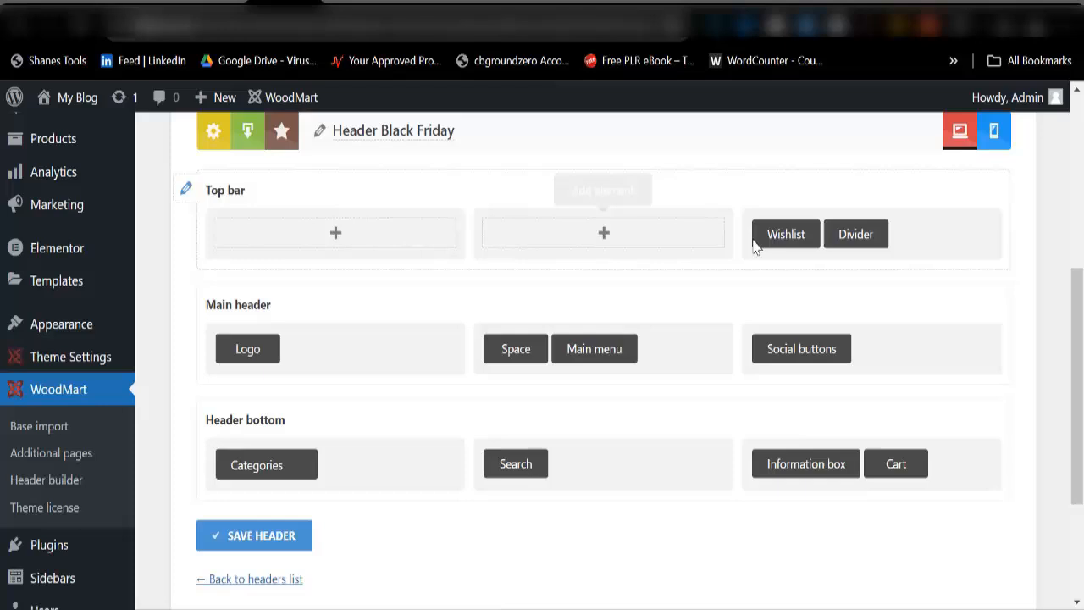
{"action": "mouse_move", "coordinate": [792, 359]}
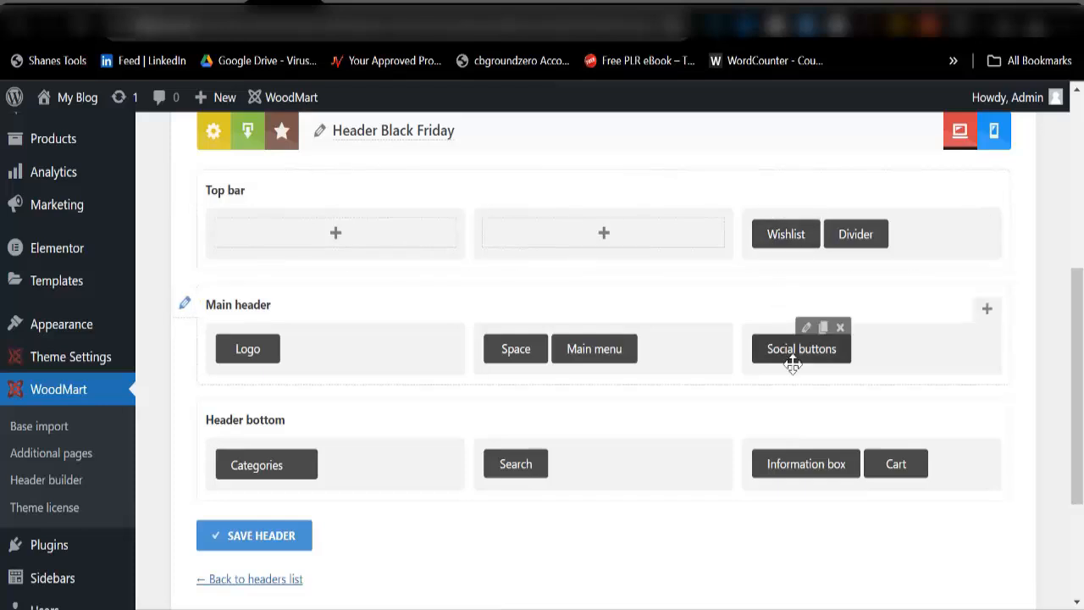
{"action": "left_click", "coordinate": [841, 332]}
{"action": "left_click", "coordinate": [621, 149]}
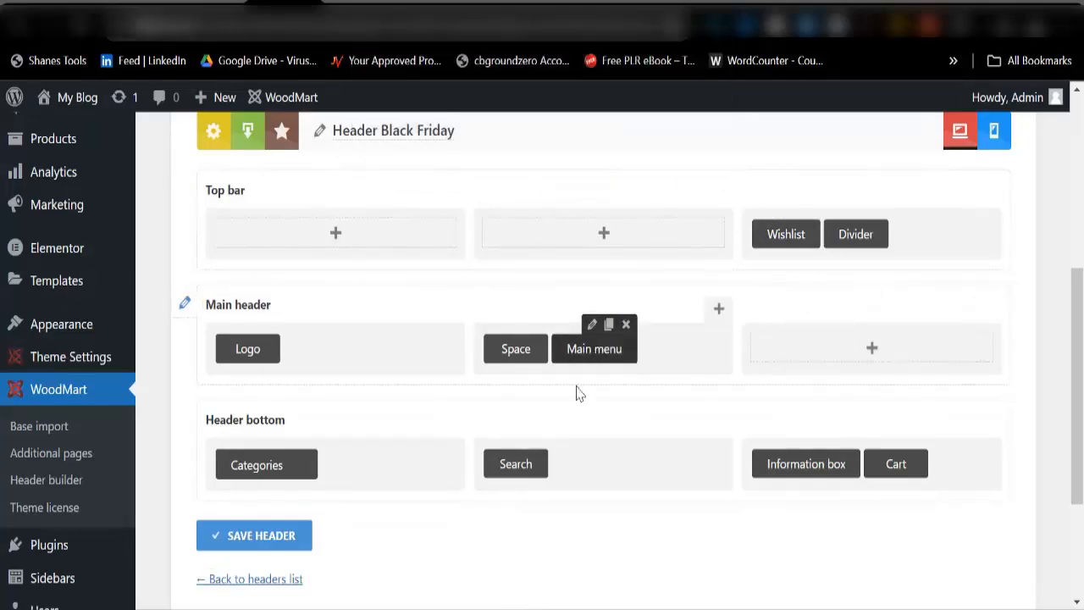
{"action": "left_click", "coordinate": [872, 349]}
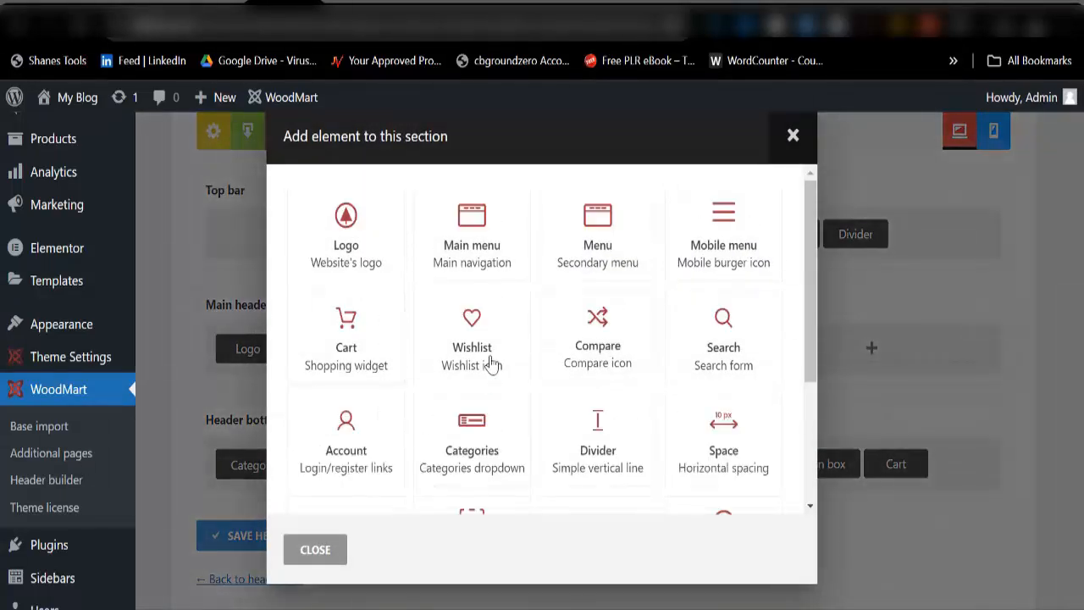
{"action": "left_click", "coordinate": [793, 137]}
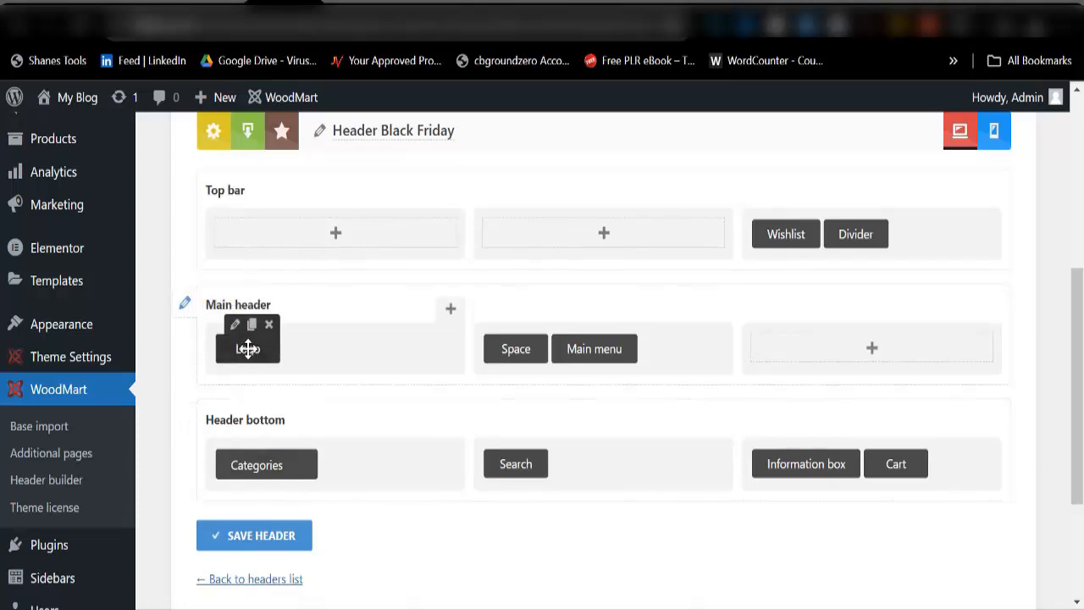
{"action": "left_click", "coordinate": [235, 325]}
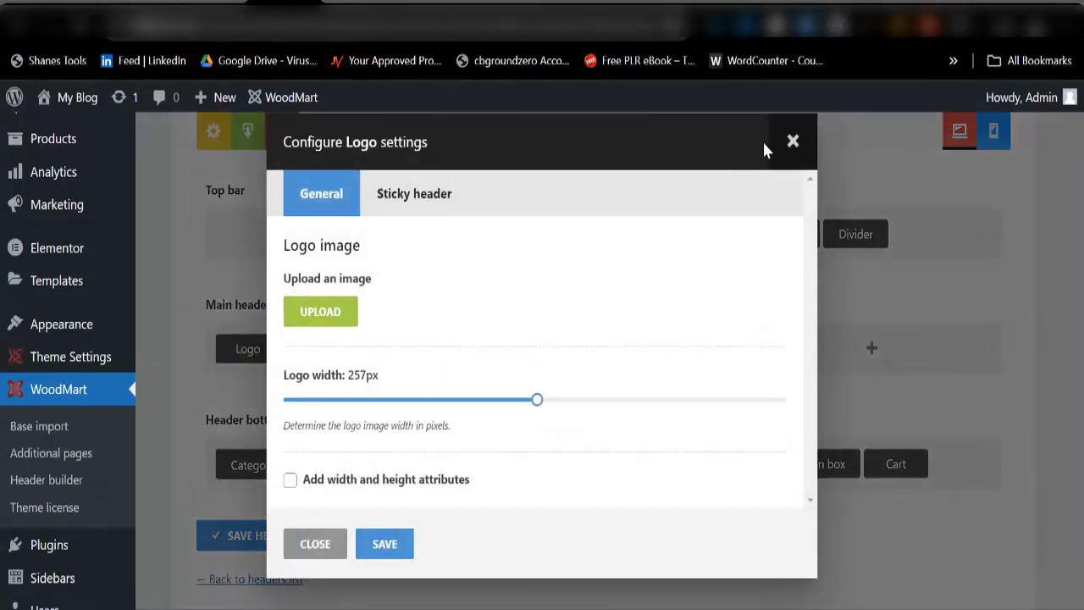
{"action": "left_click", "coordinate": [793, 141]}
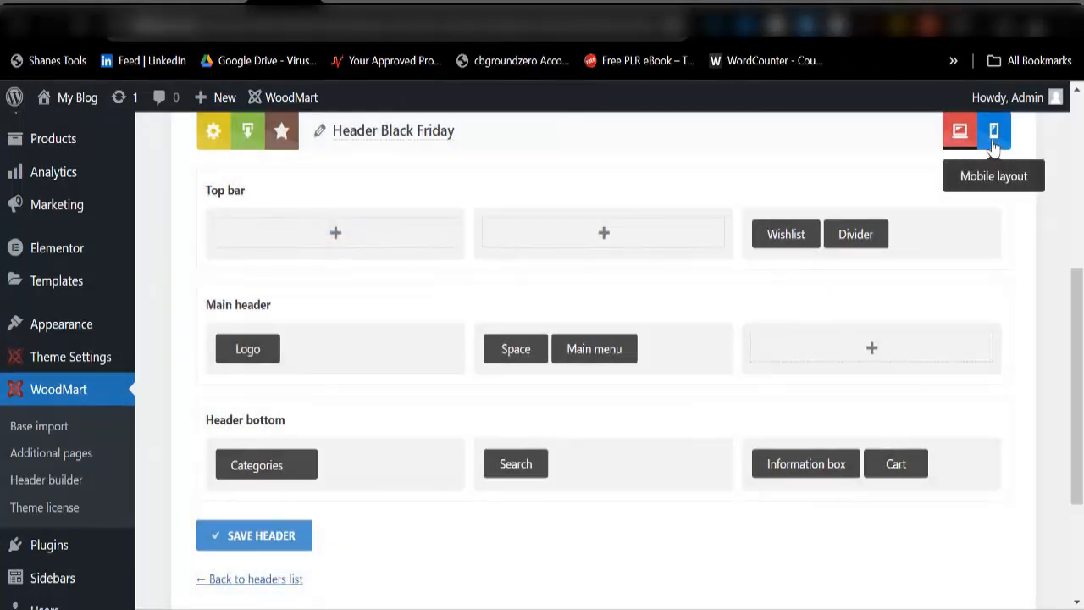
Step: Flip the builder to Mobile layout and back to Desktop, then save the Black Friday header
{"action": "left_click", "coordinate": [992, 140]}
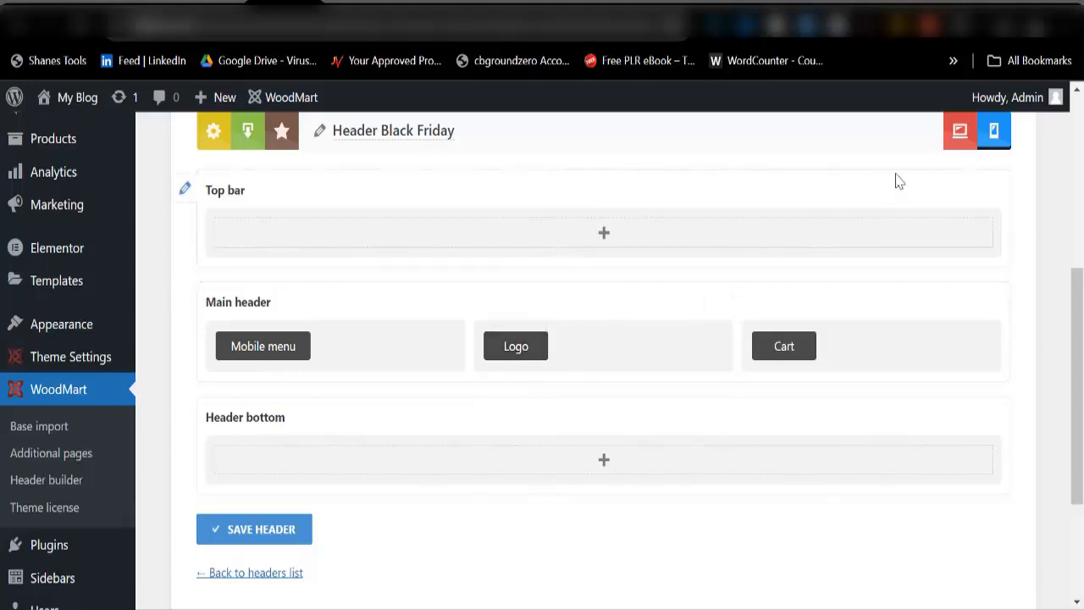
{"action": "left_click", "coordinate": [960, 131]}
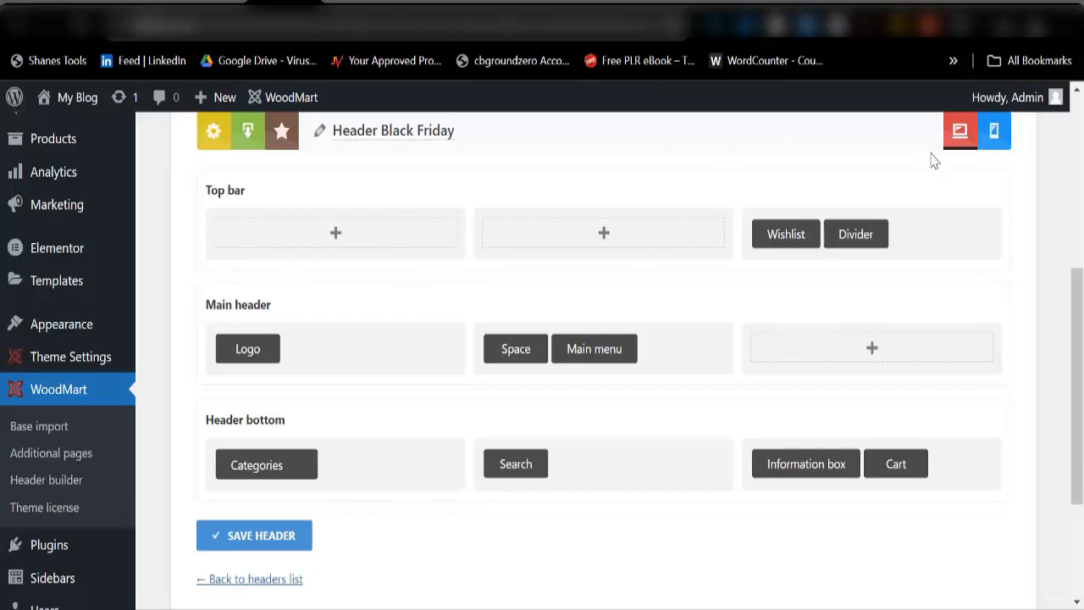
{"action": "left_click", "coordinate": [264, 542]}
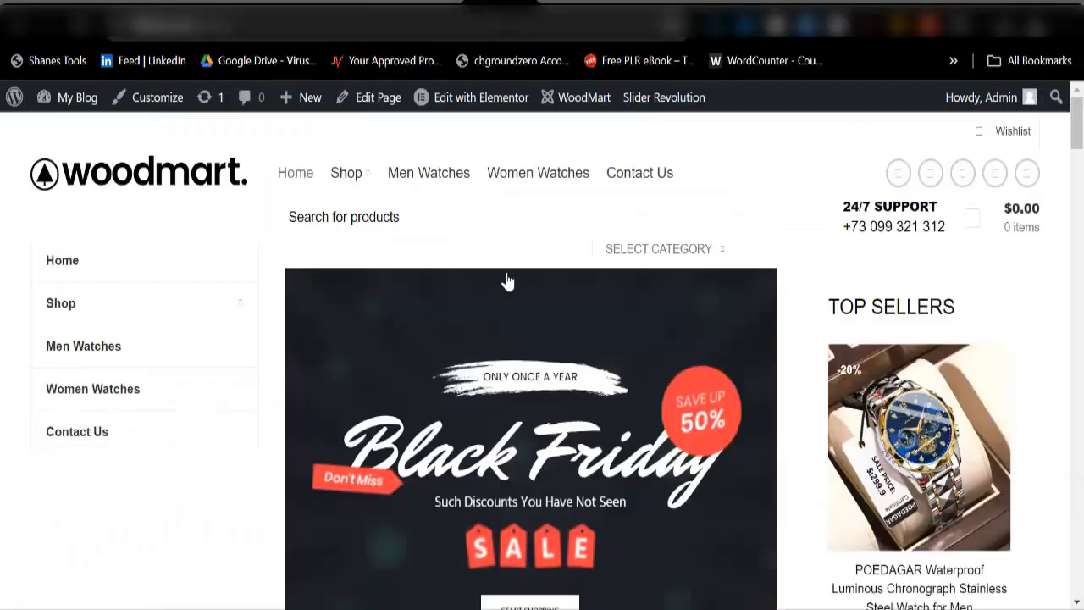
{"action": "scroll", "coordinate": [610, 393], "scroll_direction": "down", "scroll_amount": 5}
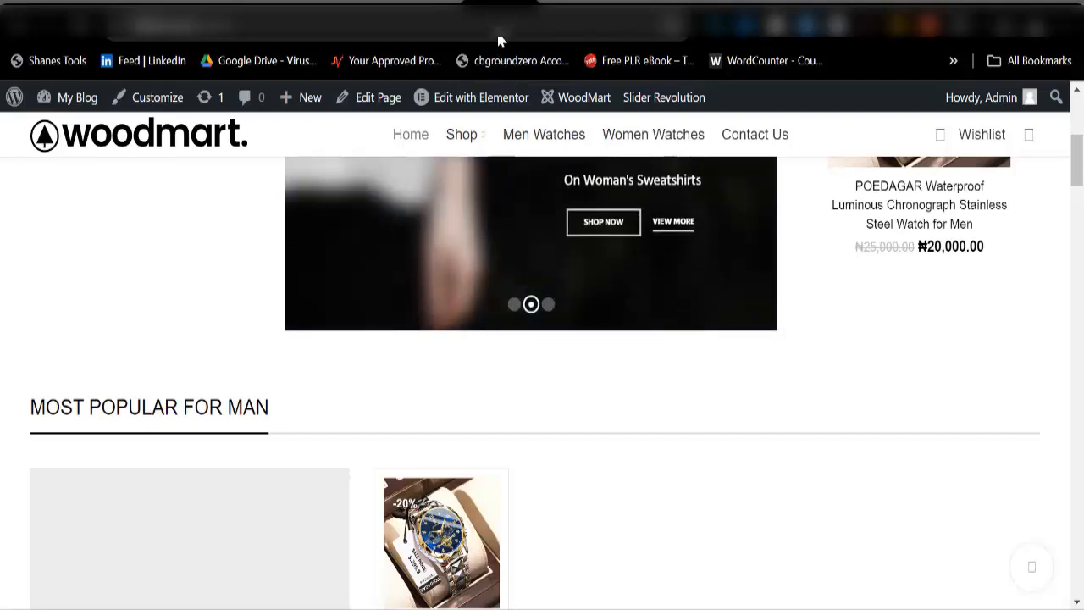
Step: Launch Edit with Elementor from the admin bar to load the homepage in Elementor
{"action": "mouse_move", "coordinate": [487, 105]}
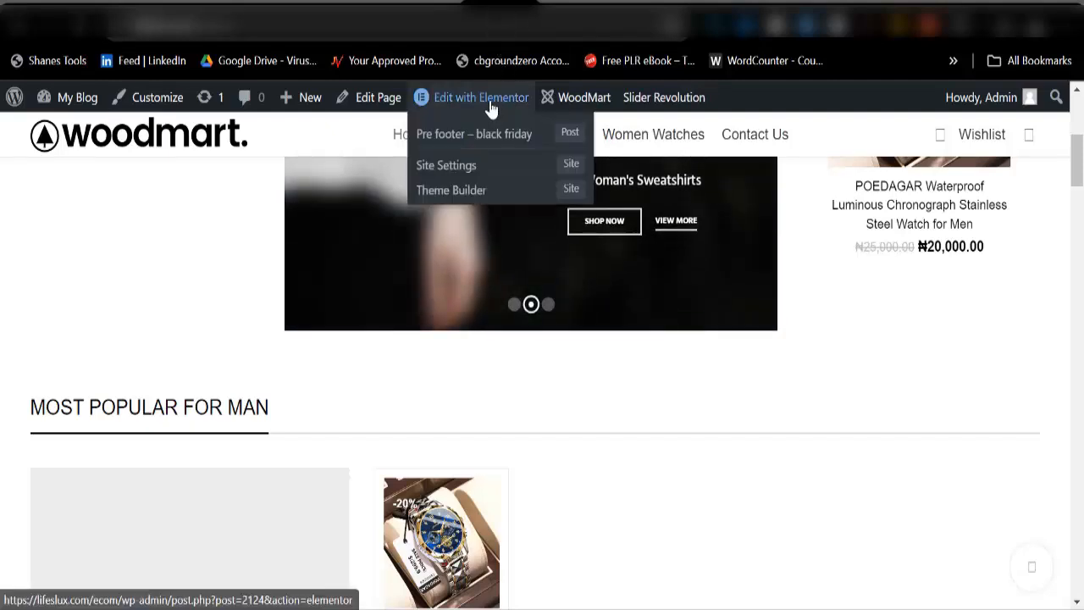
{"action": "left_click", "coordinate": [491, 107]}
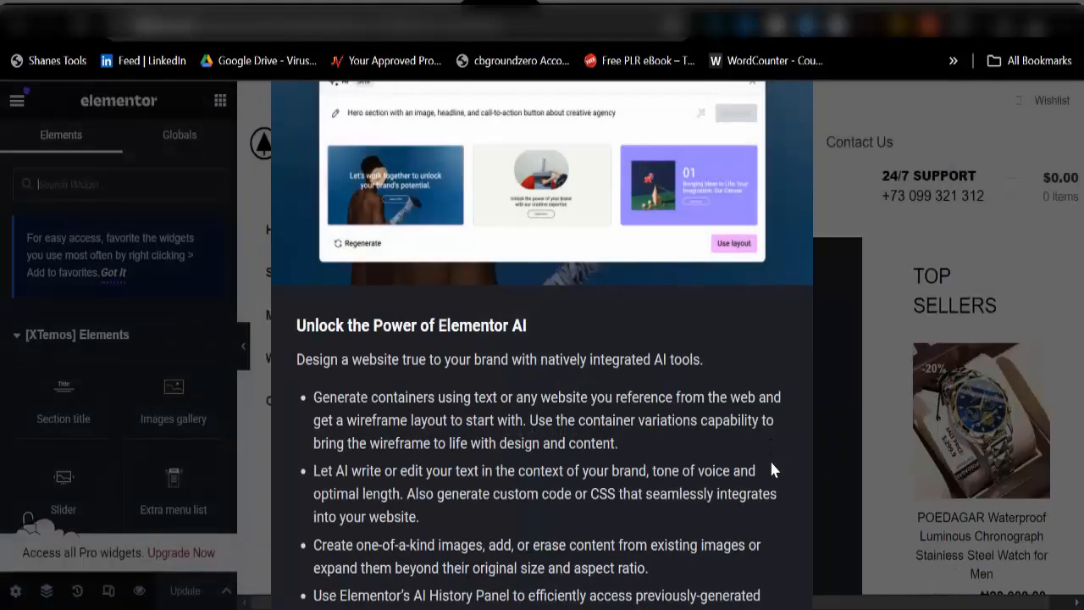
{"action": "key", "text": "ctrl+minus"}
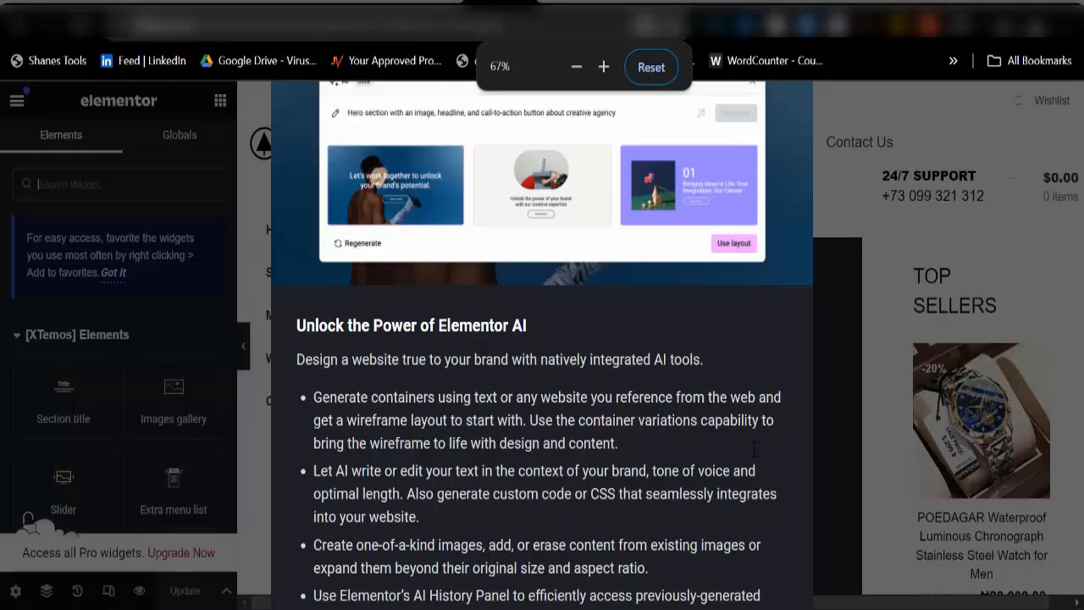
Step: Zoom the browser out further, then reset it to 100% with Ctrl+0
{"action": "key", "text": "ctrl+minus"}
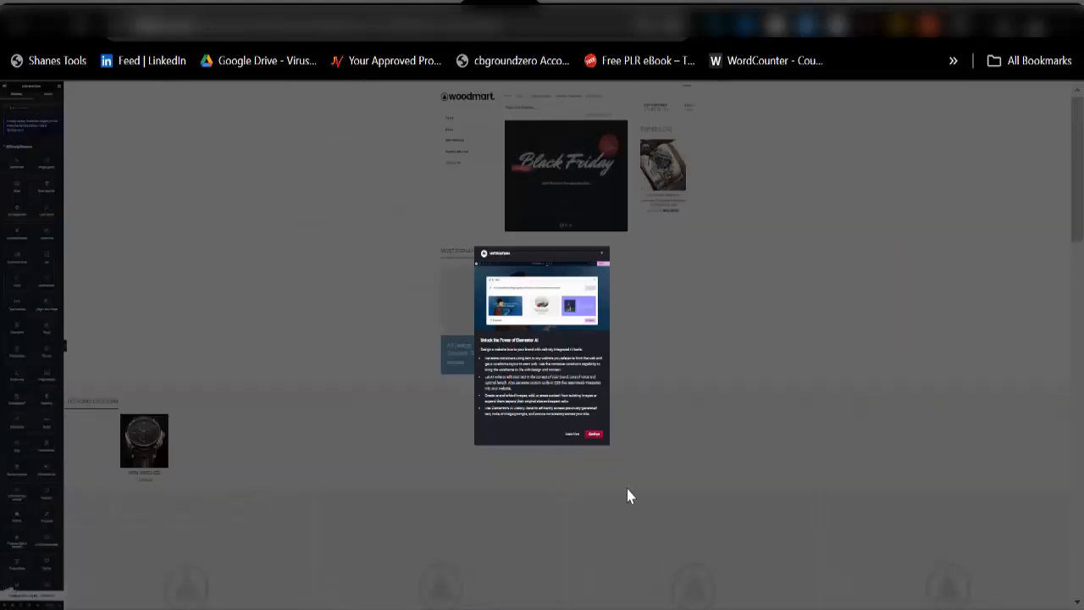
{"action": "key", "text": "ctrl+minus"}
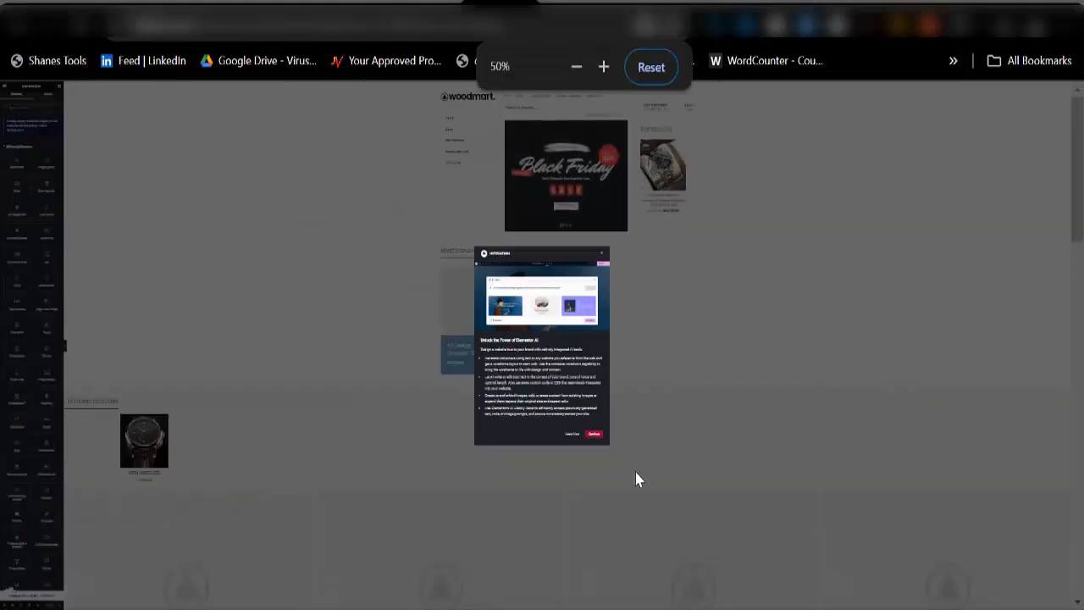
{"action": "key", "text": "ctrl+0"}
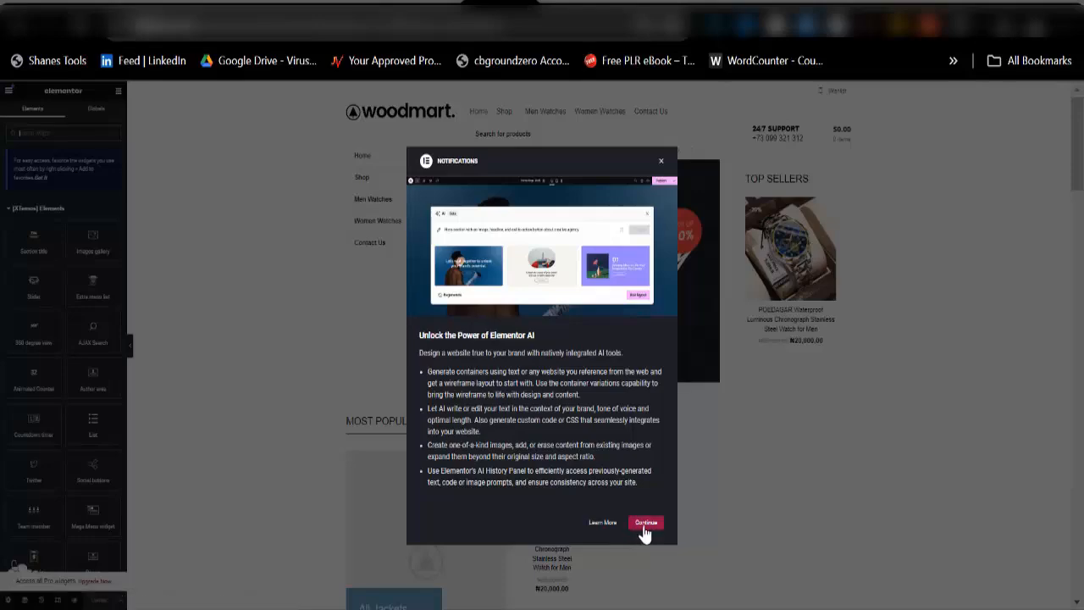
Step: Dismiss the Elementor AI announcement and zoom the page to 75%
{"action": "left_click", "coordinate": [645, 523]}
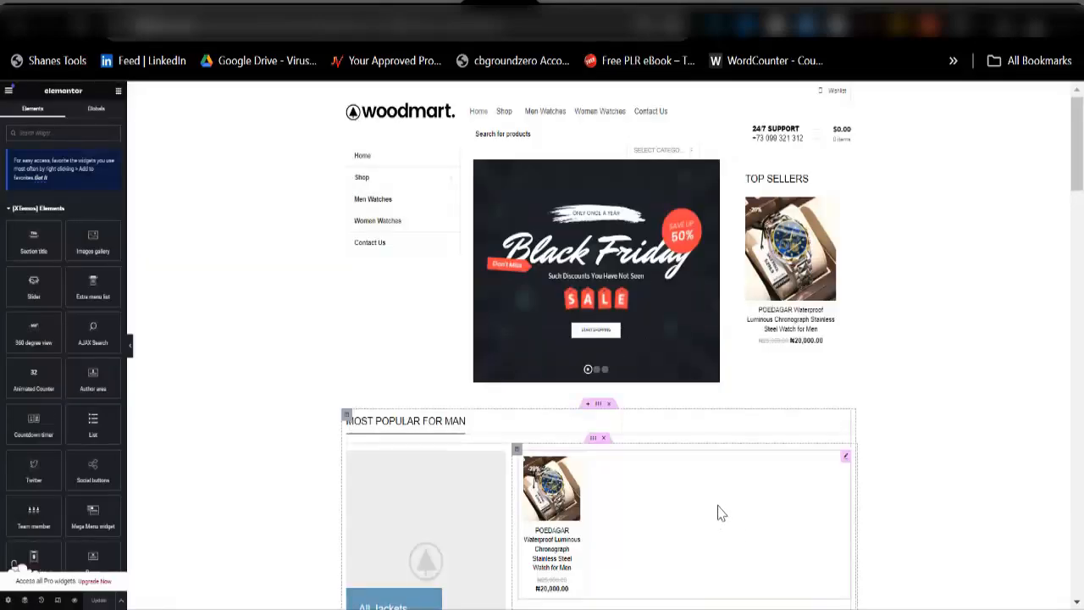
{"action": "key", "text": "ctrl+plus"}
{"action": "key", "text": "ctrl+plus"}
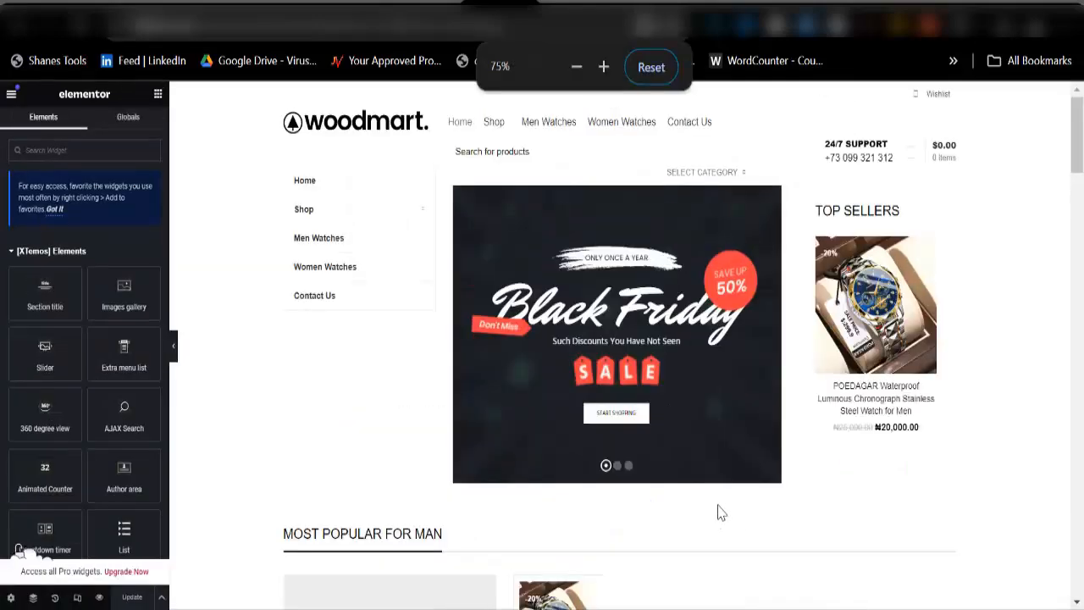
{"action": "scroll", "coordinate": [685, 489], "scroll_direction": "down", "scroll_amount": 3}
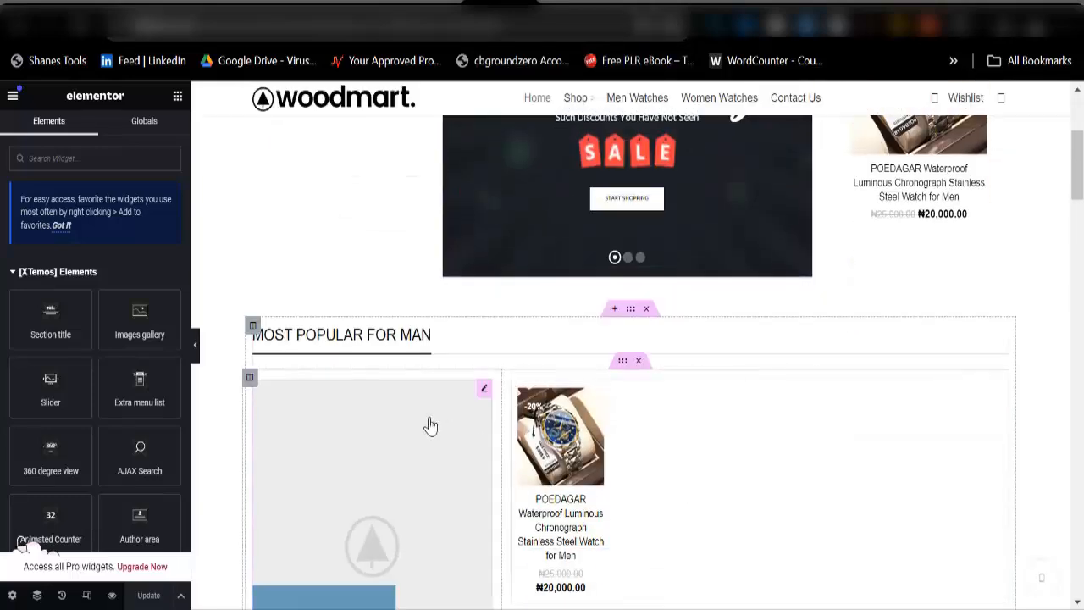
Step: Delete the promo banner and its emptied column beside Most Popular for Man
{"action": "right_click", "coordinate": [487, 403]}
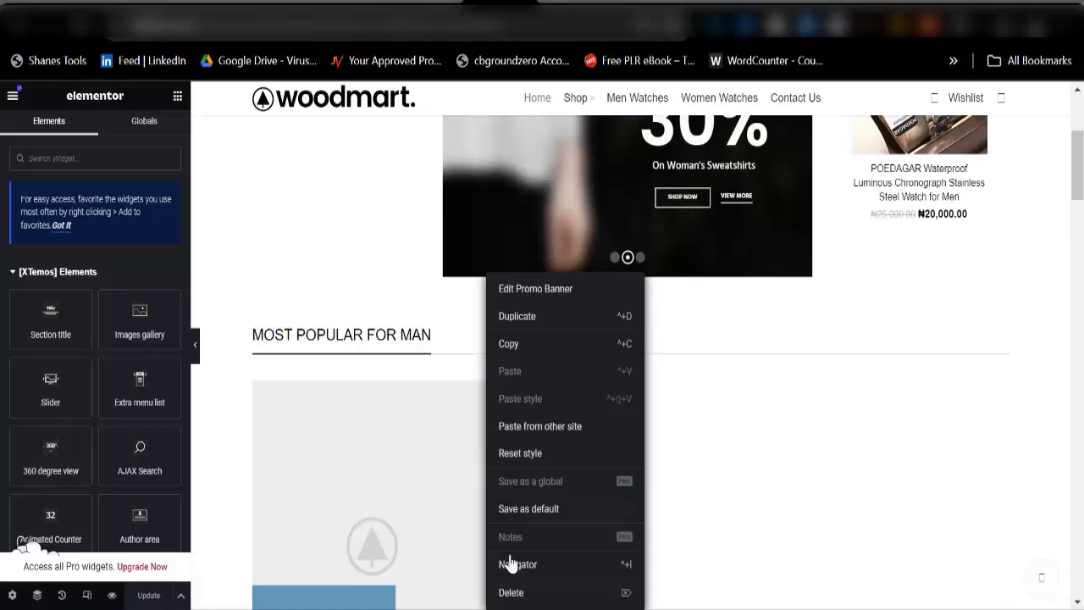
{"action": "left_click", "coordinate": [624, 591]}
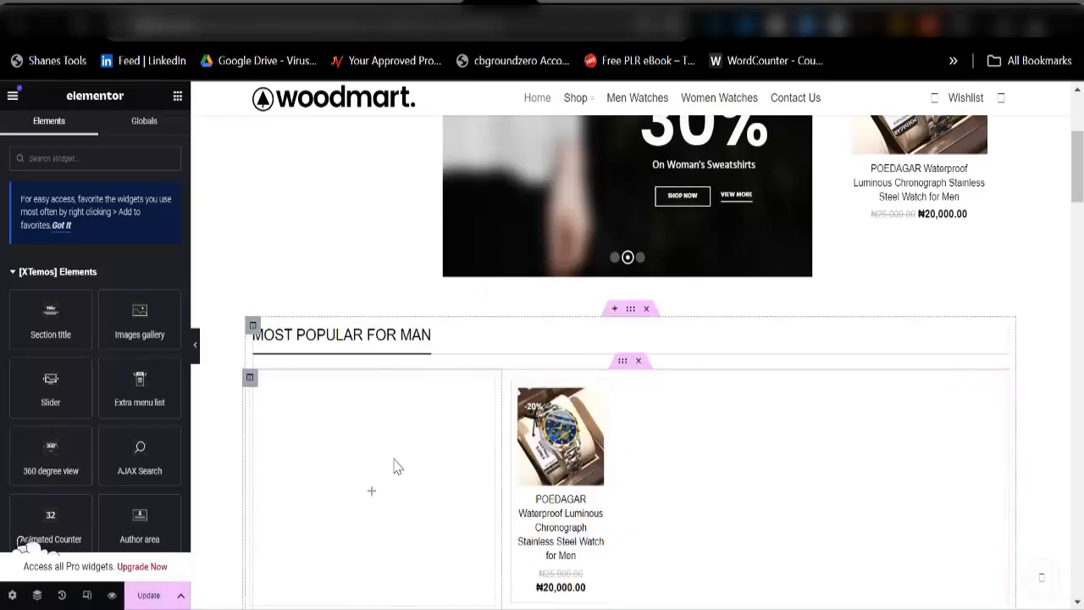
{"action": "right_click", "coordinate": [404, 433]}
{"action": "left_click", "coordinate": [430, 591]}
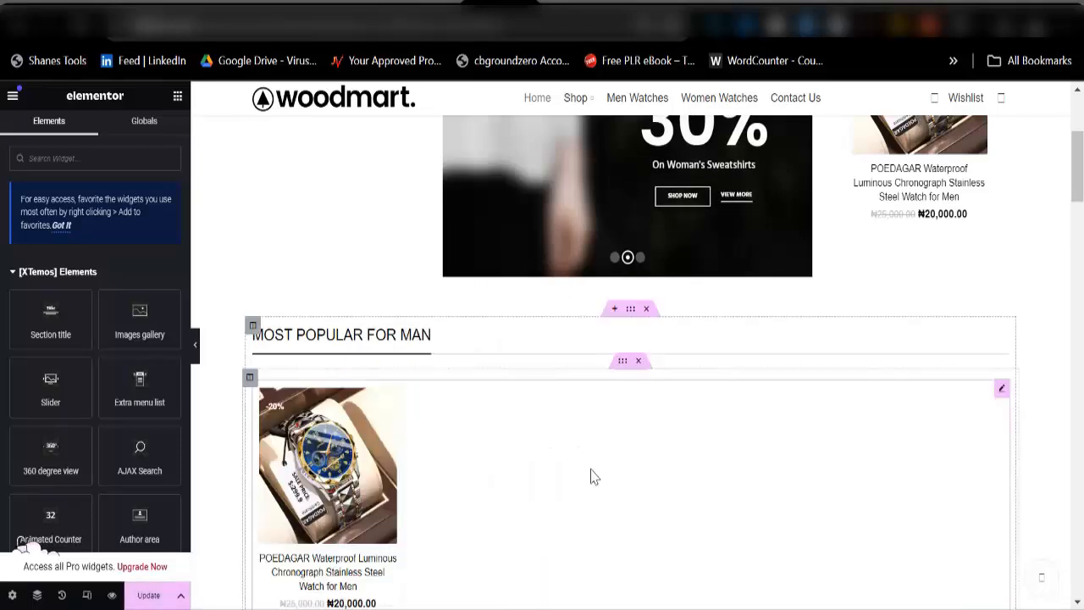
{"action": "scroll", "coordinate": [489, 460], "scroll_direction": "down", "scroll_amount": 1}
{"action": "scroll", "coordinate": [490, 460], "scroll_direction": "down", "scroll_amount": 6}
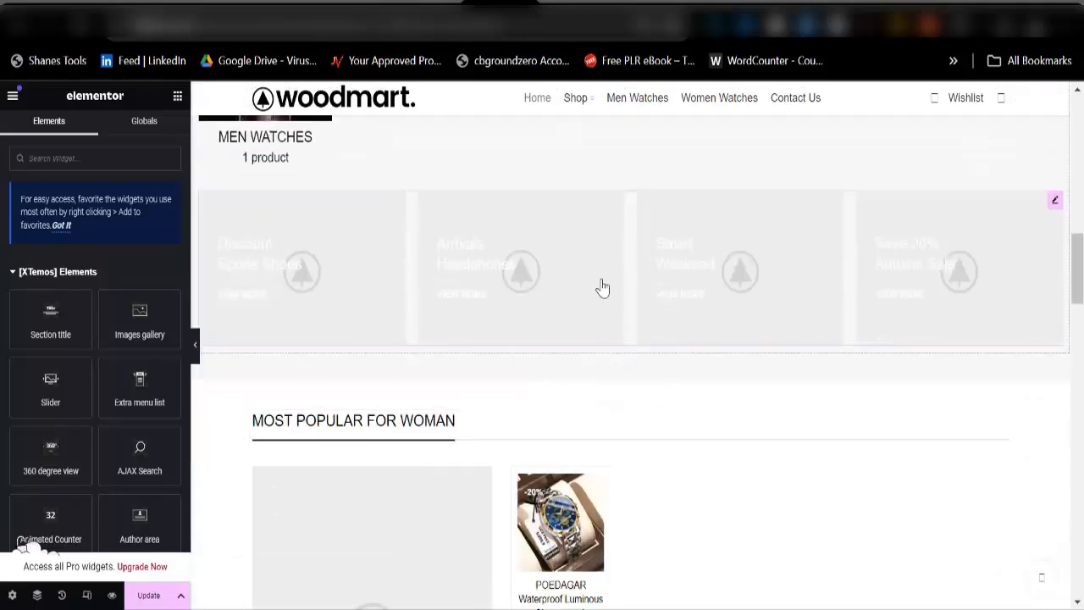
Step: Remove the category banner section, then the Discount On Summer Collection banner and its empty column
{"action": "right_click", "coordinate": [1056, 206]}
{"action": "left_click", "coordinate": [953, 522]}
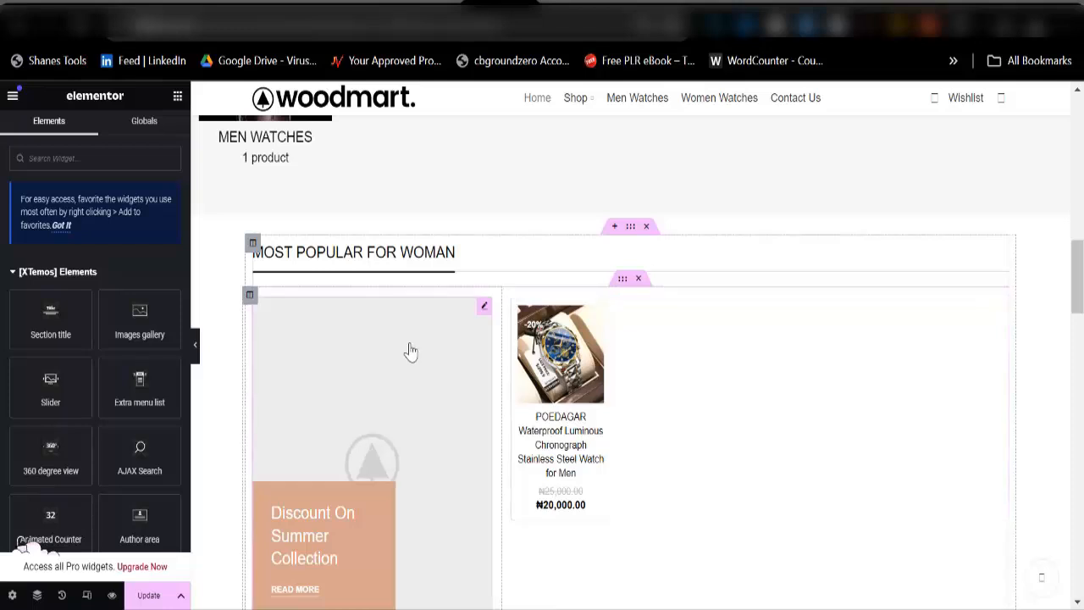
{"action": "right_click", "coordinate": [483, 309]}
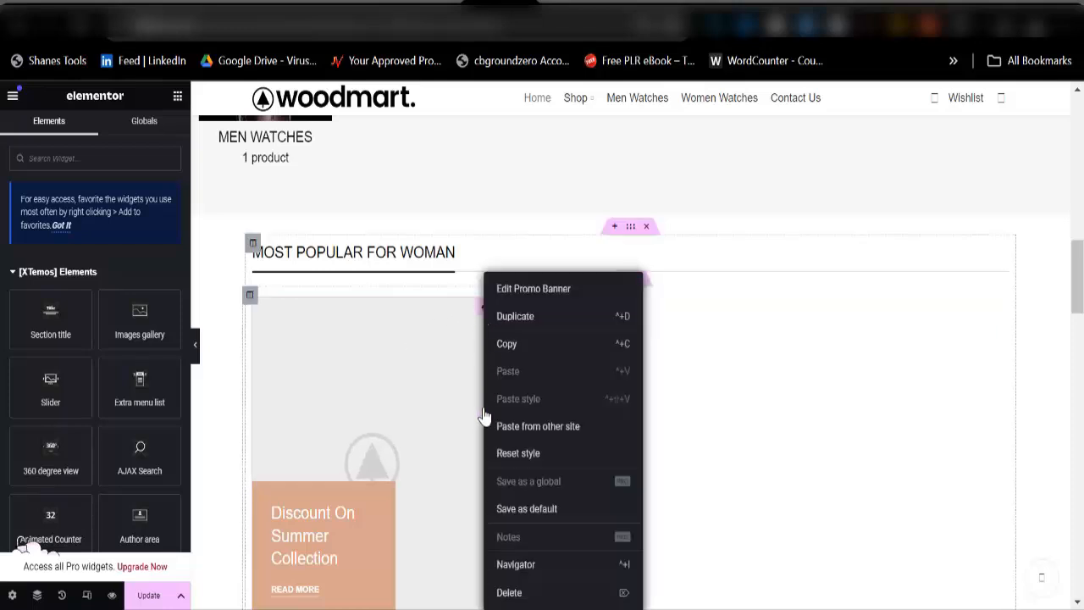
{"action": "left_click", "coordinate": [508, 592]}
{"action": "right_click", "coordinate": [441, 370]}
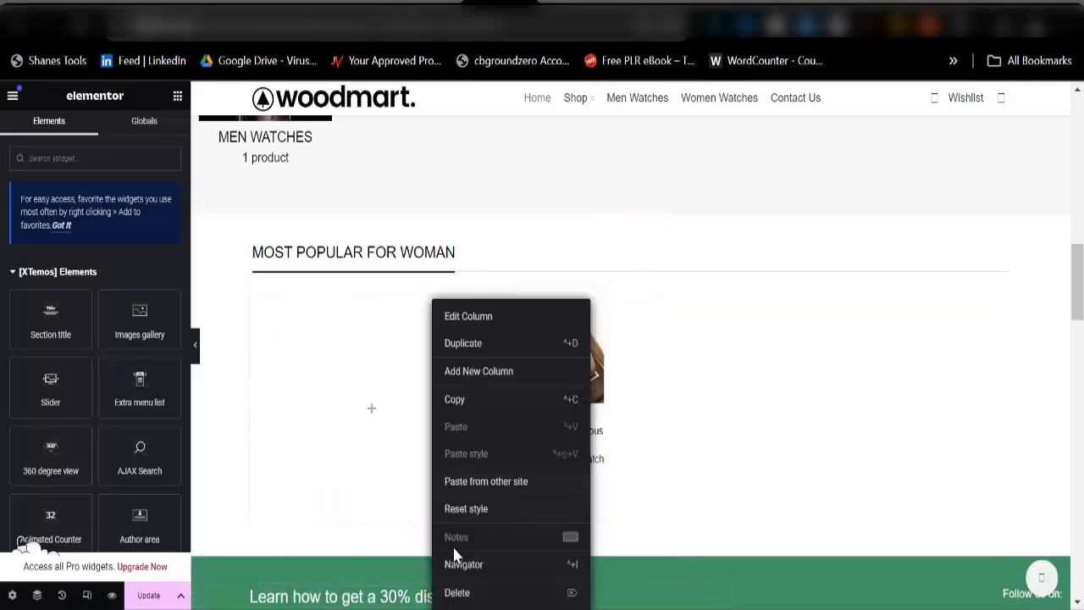
{"action": "left_click", "coordinate": [459, 592]}
{"action": "scroll", "coordinate": [450, 475], "scroll_direction": "down", "scroll_amount": 3}
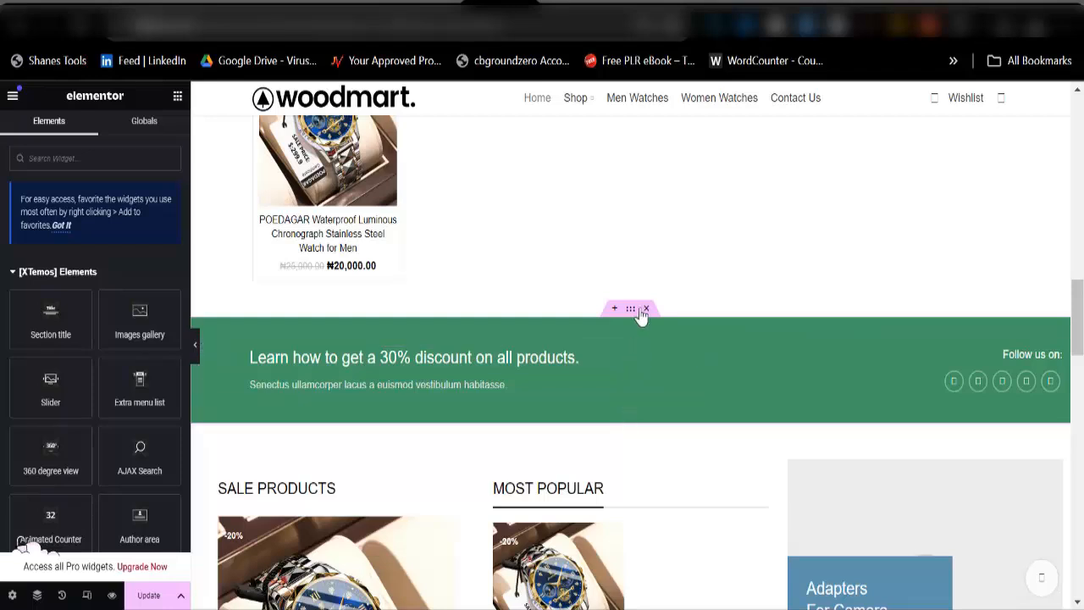
Step: Delete the green 30% discount section, both camera-accessory promo banners and their empty right column
{"action": "left_click", "coordinate": [647, 310]}
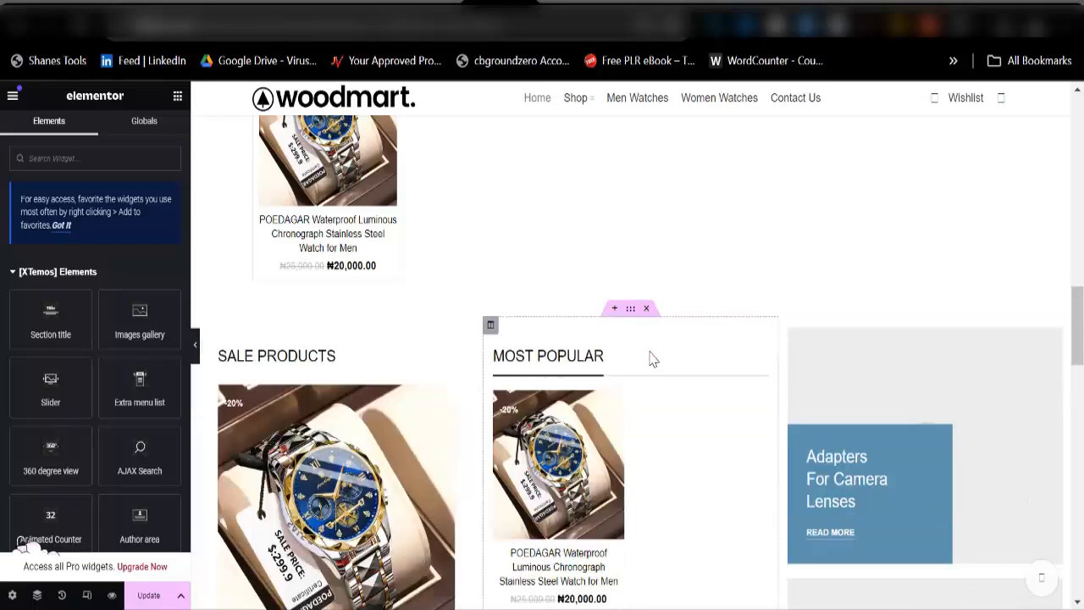
{"action": "right_click", "coordinate": [1050, 343]}
{"action": "left_click", "coordinate": [947, 593]}
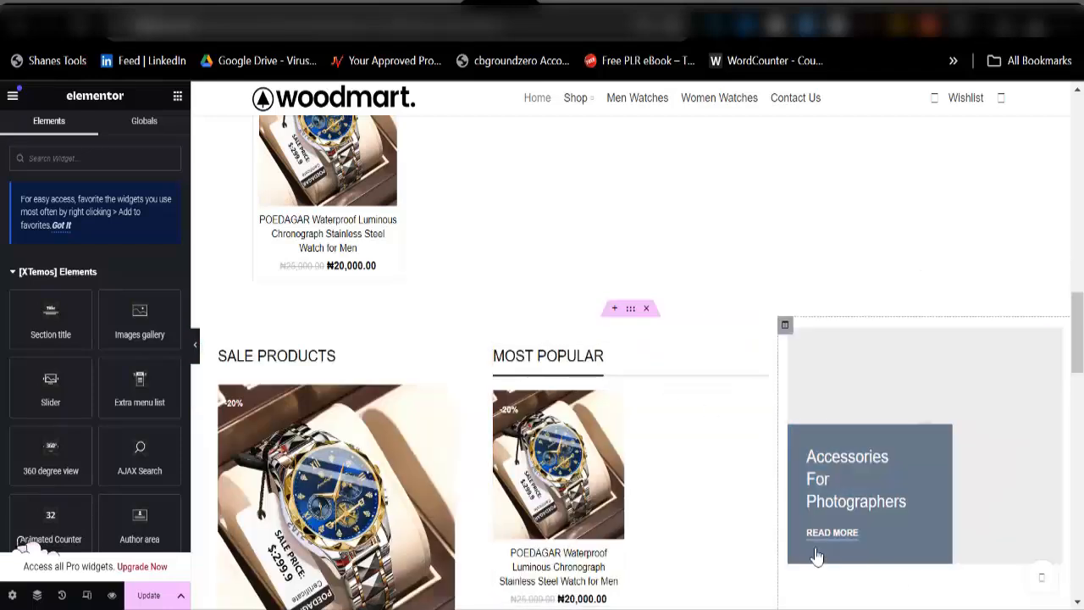
{"action": "right_click", "coordinate": [878, 381]}
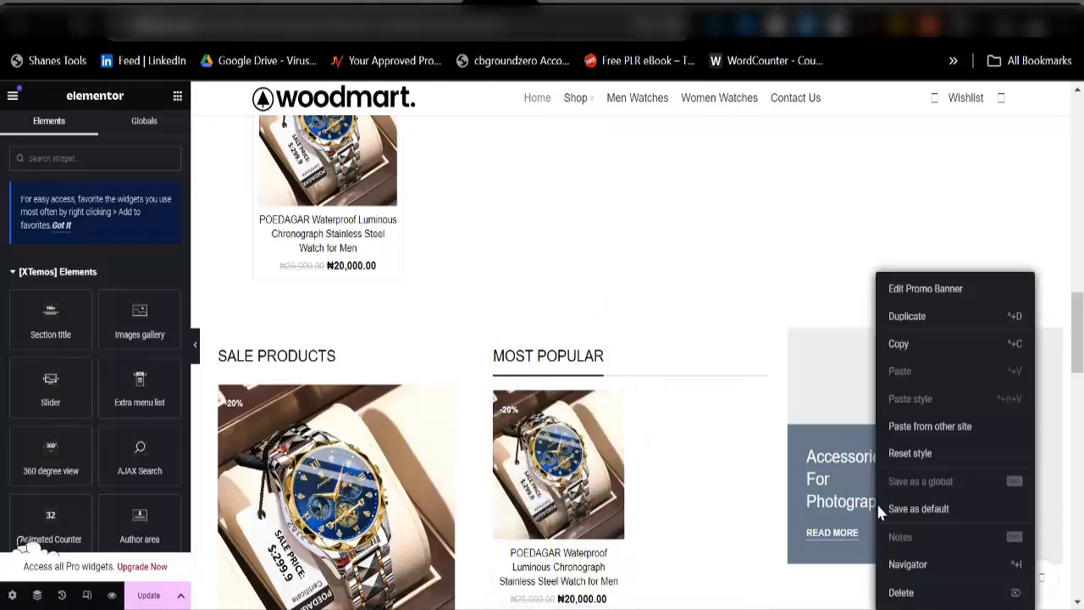
{"action": "left_click", "coordinate": [898, 593]}
{"action": "scroll", "coordinate": [635, 435], "scroll_direction": "down", "scroll_amount": 5}
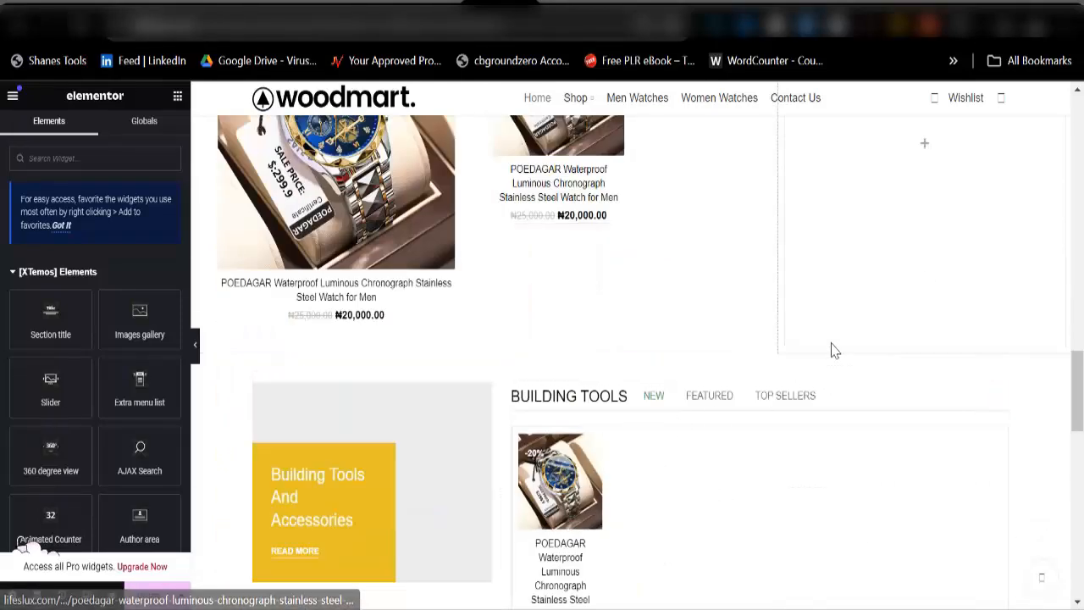
{"action": "scroll", "coordinate": [871, 309], "scroll_direction": "up", "scroll_amount": 2}
{"action": "right_click", "coordinate": [874, 283]}
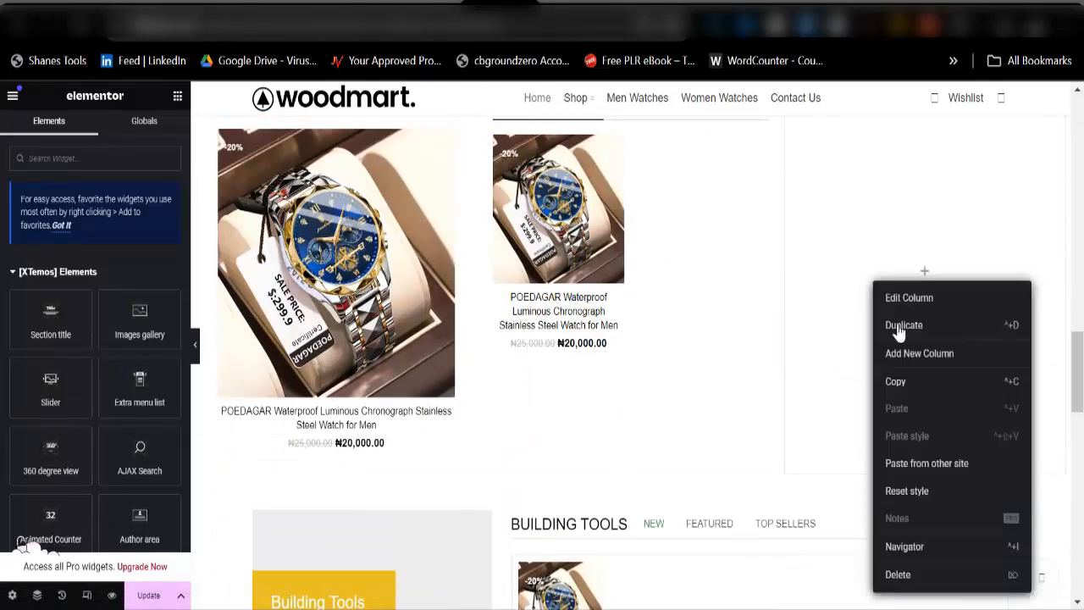
{"action": "left_click", "coordinate": [897, 574]}
Step: Delete the yellow Building Tools banner and the empty column beside it
{"action": "scroll", "coordinate": [402, 467], "scroll_direction": "down", "scroll_amount": 3}
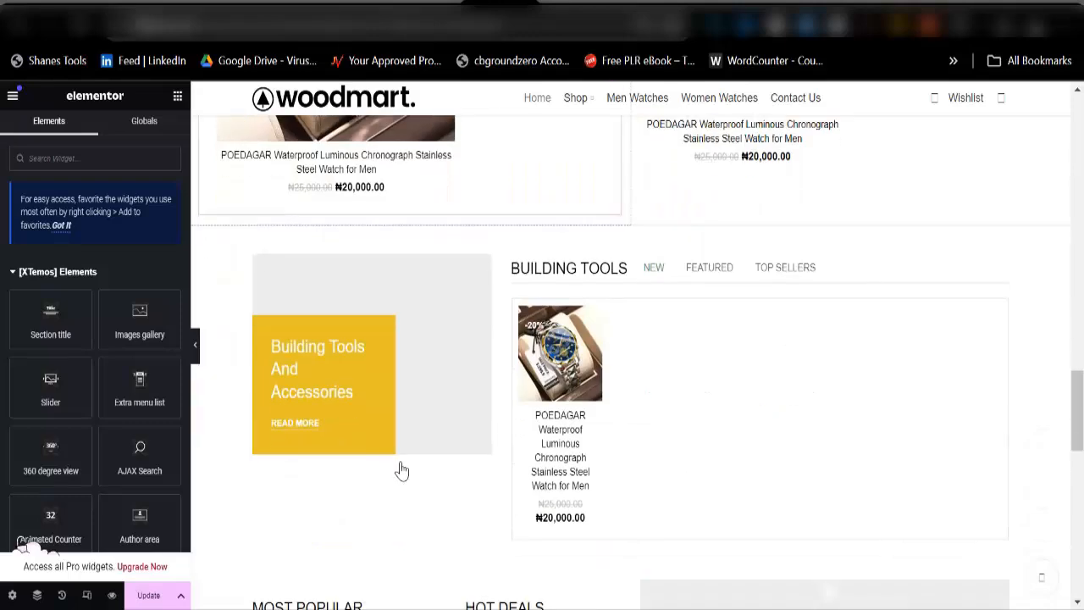
{"action": "right_click", "coordinate": [393, 268]}
{"action": "left_click", "coordinate": [413, 579]}
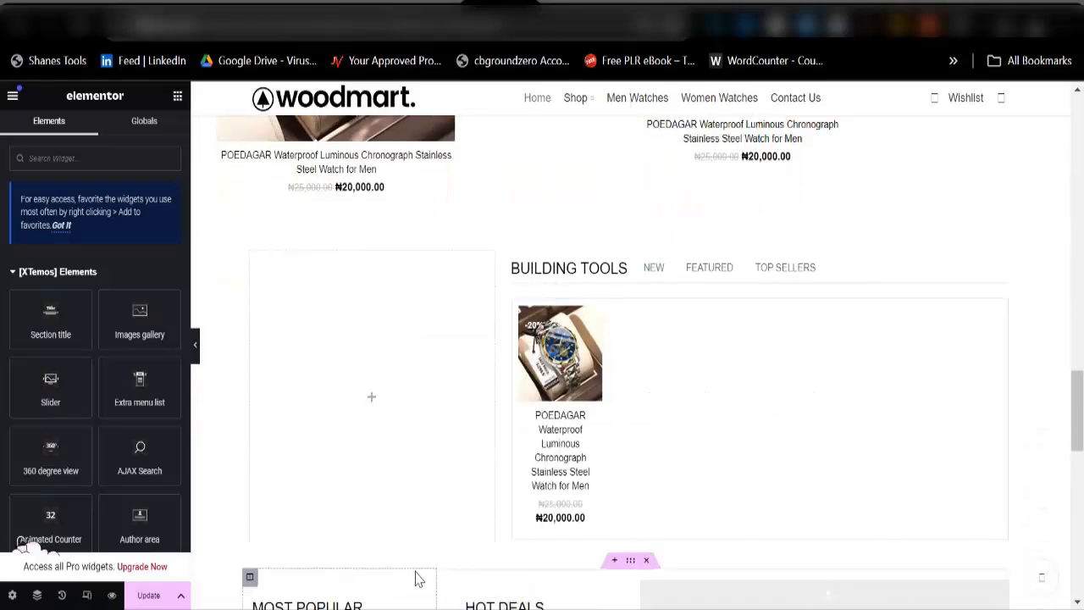
{"action": "right_click", "coordinate": [402, 329]}
{"action": "left_click", "coordinate": [415, 591]}
Step: Delete the row of three banners and save the page
{"action": "scroll", "coordinate": [430, 475], "scroll_direction": "down", "scroll_amount": 5}
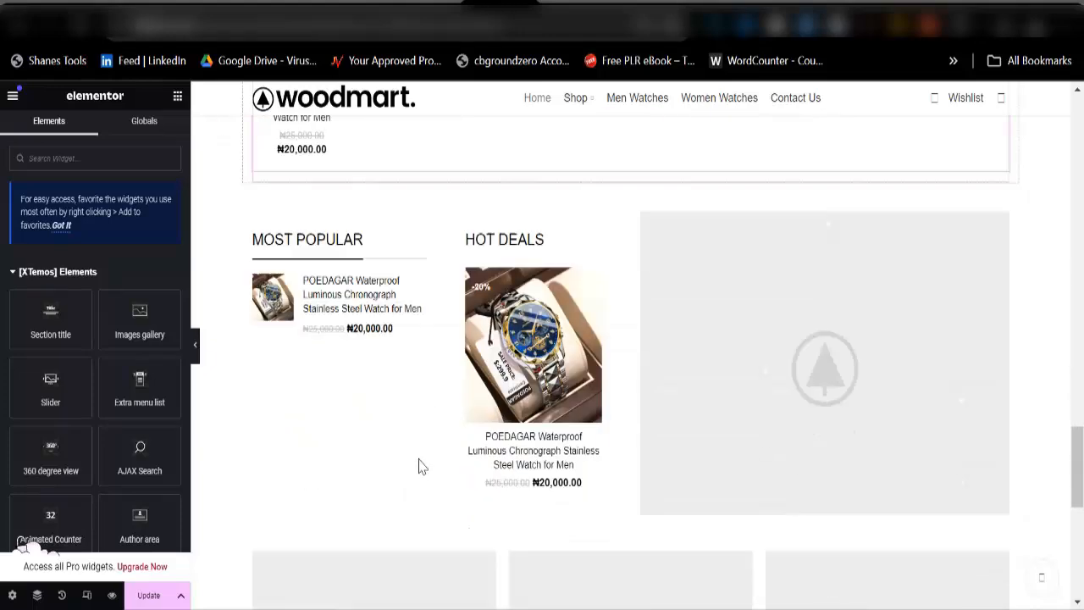
{"action": "scroll", "coordinate": [604, 382], "scroll_direction": "down", "scroll_amount": 2}
{"action": "scroll", "coordinate": [634, 380], "scroll_direction": "down", "scroll_amount": 3}
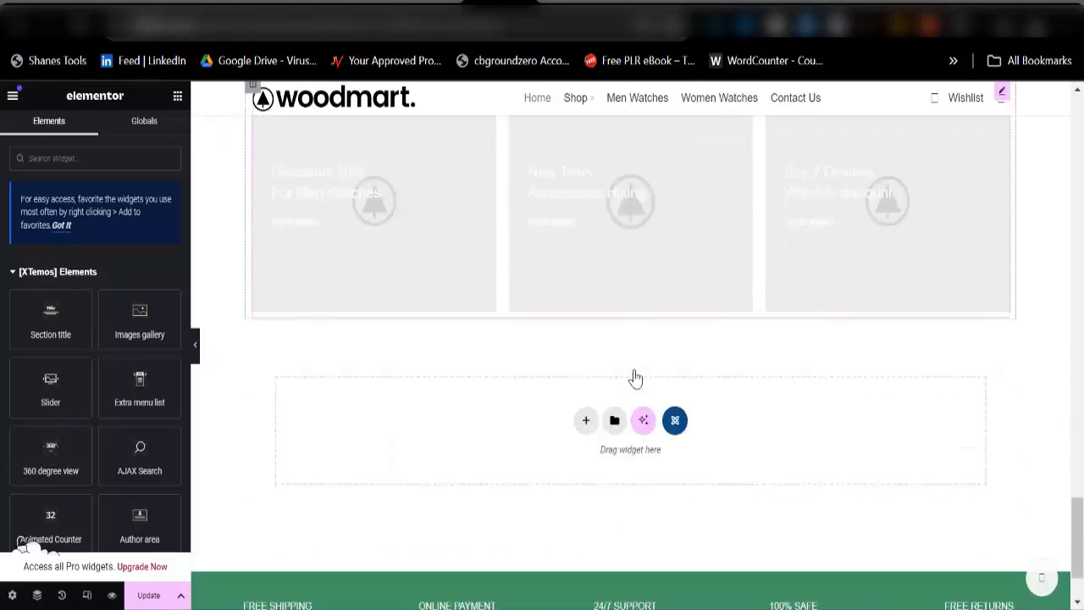
{"action": "scroll", "coordinate": [623, 377], "scroll_direction": "up", "scroll_amount": 3}
{"action": "left_click", "coordinate": [648, 267]}
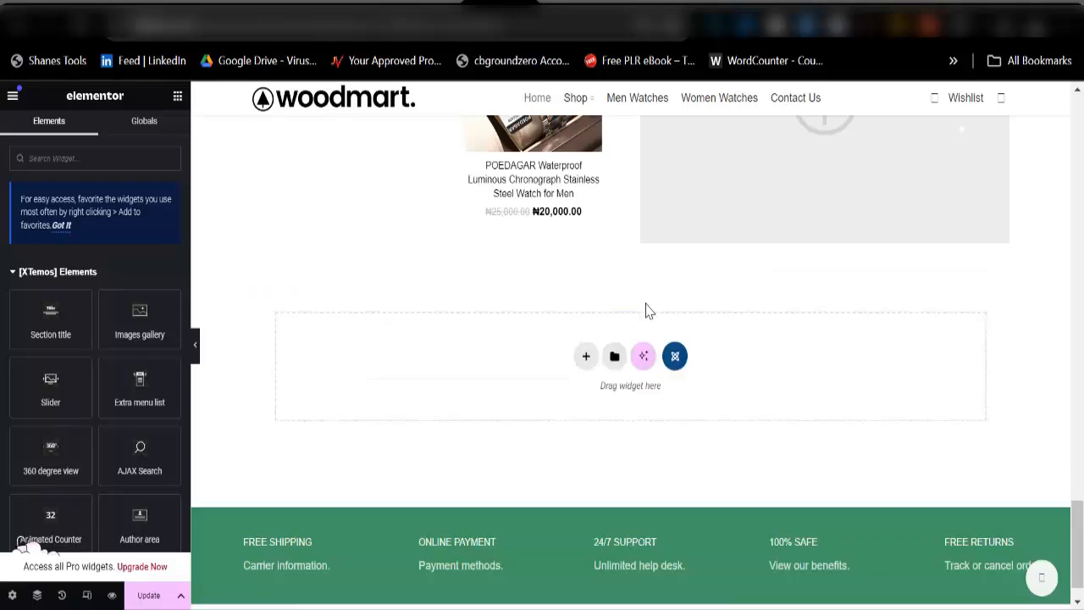
{"action": "scroll", "coordinate": [631, 429], "scroll_direction": "down", "scroll_amount": 1}
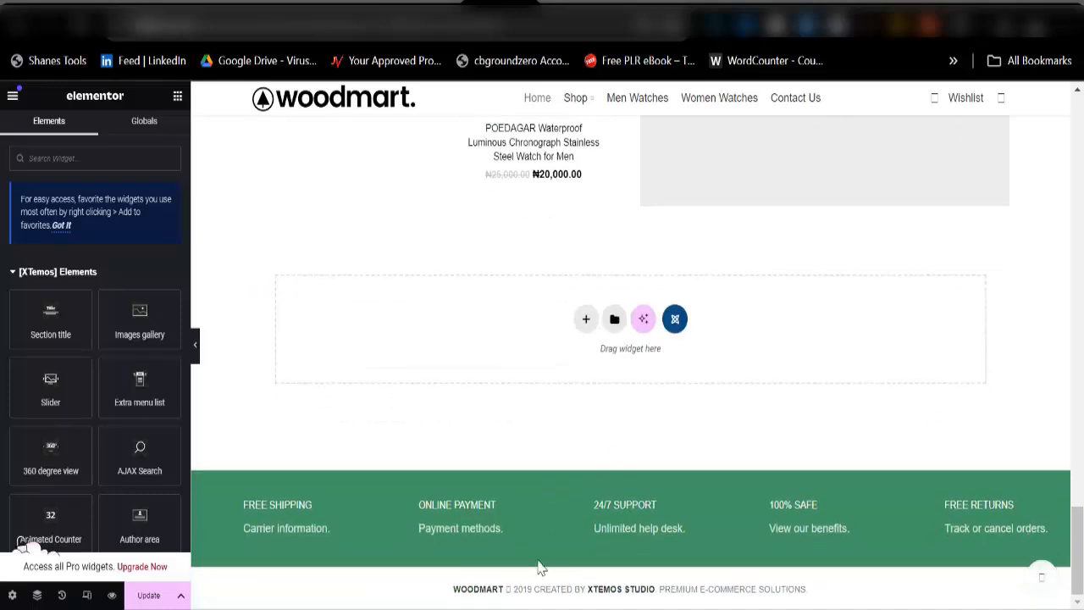
{"action": "left_click", "coordinate": [157, 595]}
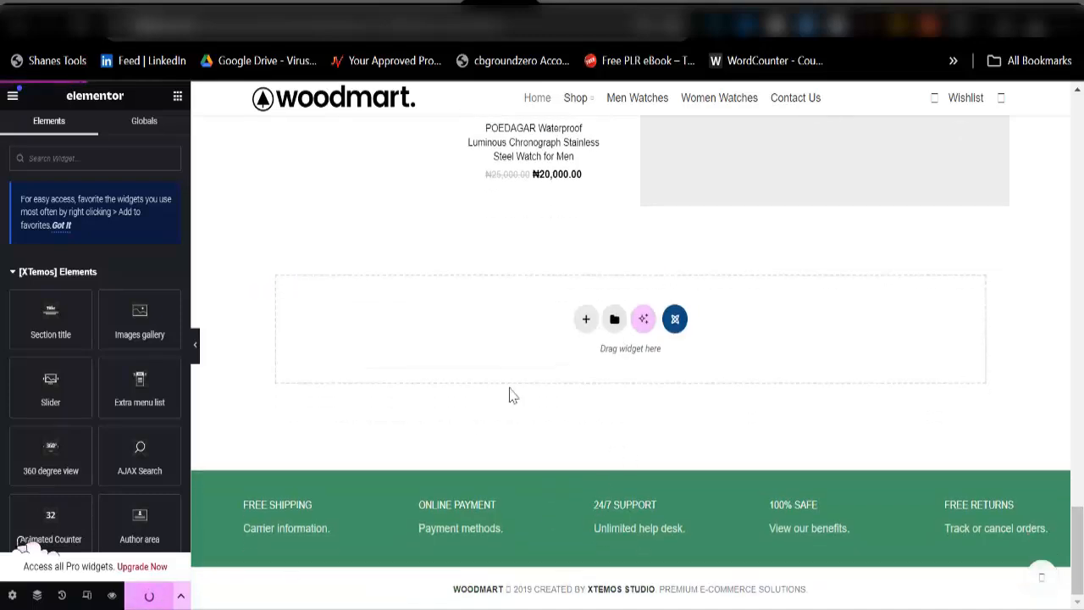
Step: Delete the image placeholder and its column beside Hot Deals, then save the page again
{"action": "scroll", "coordinate": [511, 391], "scroll_direction": "up", "scroll_amount": 3}
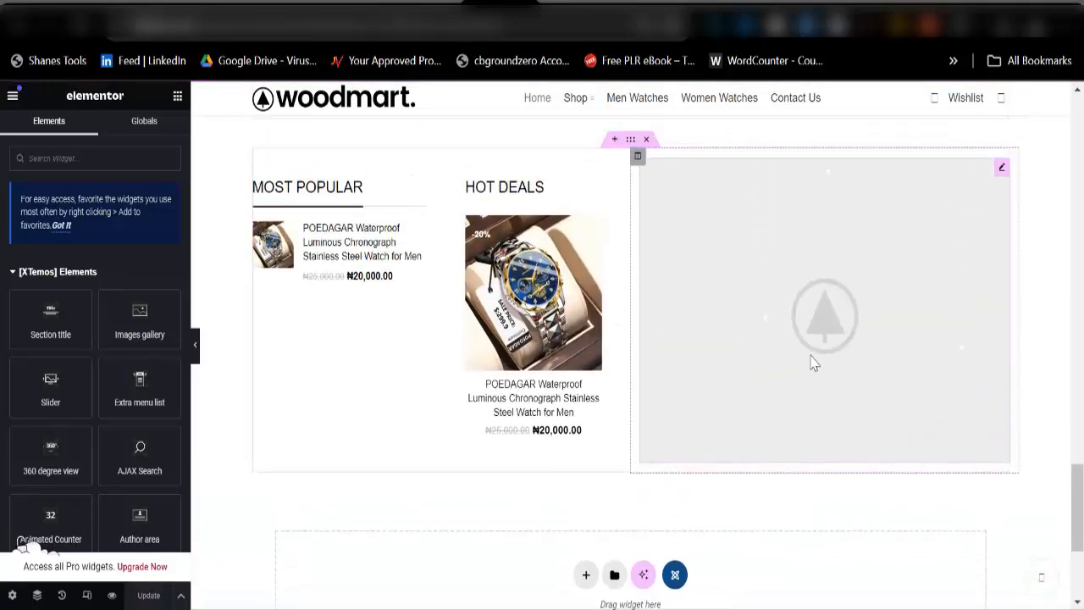
{"action": "right_click", "coordinate": [803, 256]}
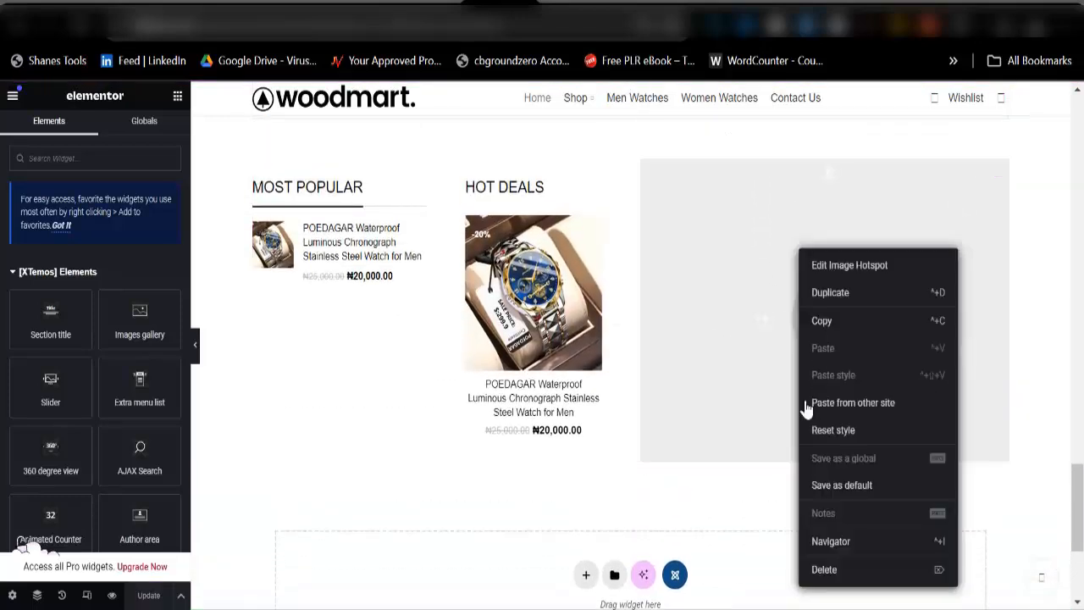
{"action": "left_click", "coordinate": [824, 569]}
{"action": "right_click", "coordinate": [782, 227]}
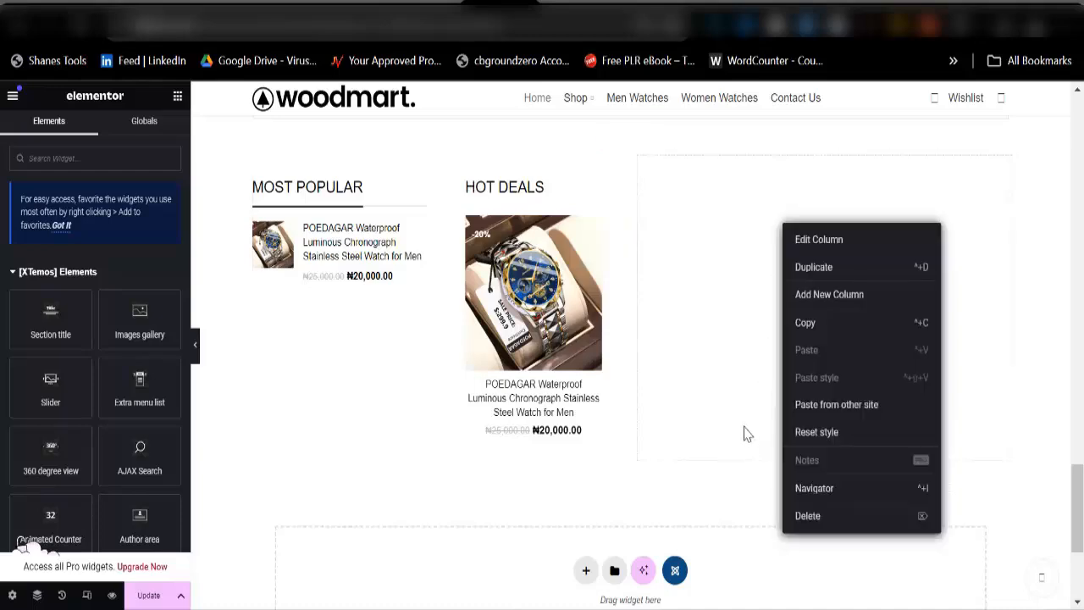
{"action": "left_click", "coordinate": [808, 516]}
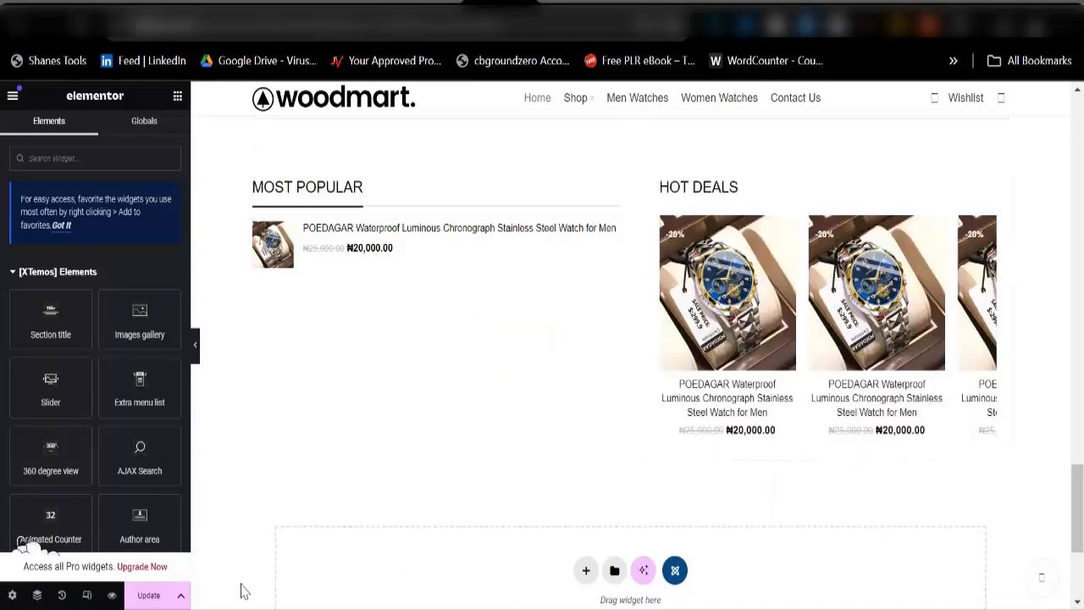
{"action": "left_click", "coordinate": [148, 595]}
{"action": "scroll", "coordinate": [378, 434], "scroll_direction": "up", "scroll_amount": 3}
{"action": "scroll", "coordinate": [378, 434], "scroll_direction": "up", "scroll_amount": 10}
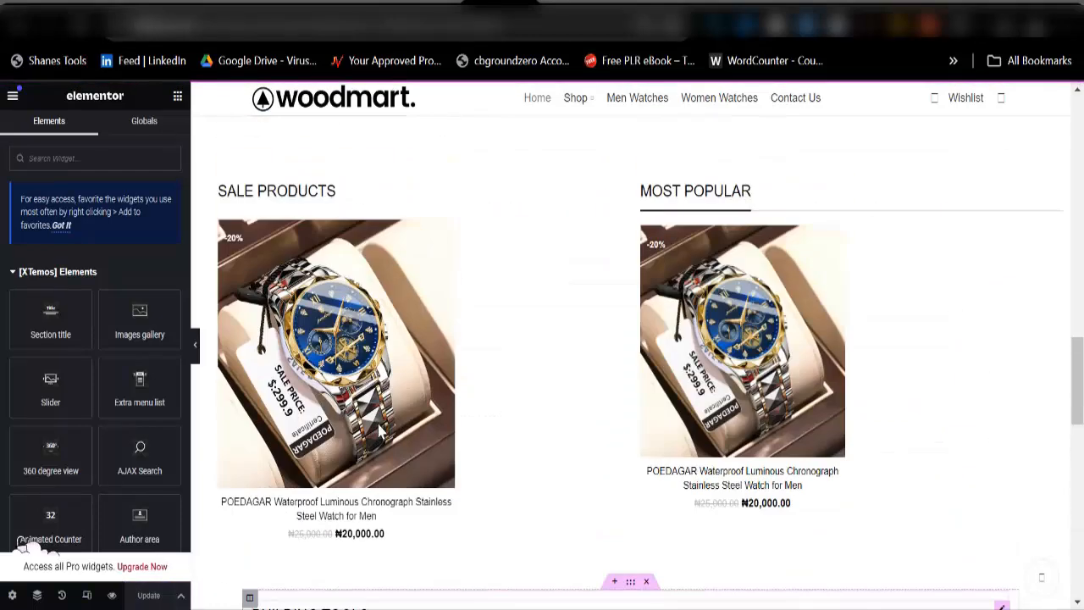
{"action": "scroll", "coordinate": [496, 419], "scroll_direction": "up", "scroll_amount": 3}
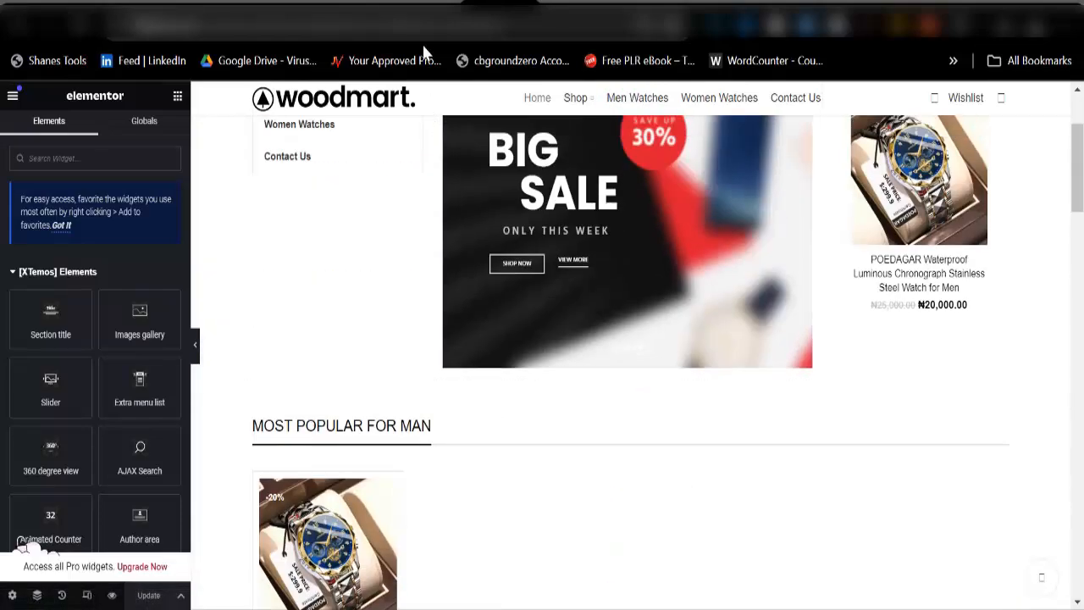
{"action": "scroll", "coordinate": [470, 259], "scroll_direction": "up", "scroll_amount": 2}
{"action": "scroll", "coordinate": [528, 302], "scroll_direction": "down", "scroll_amount": 15}
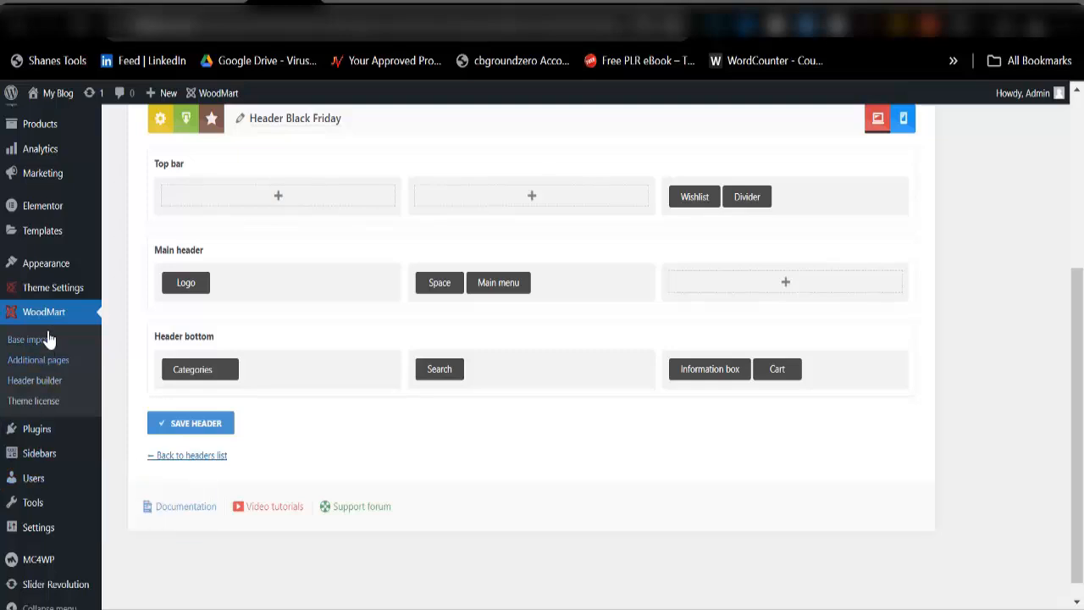
Step: Enlarge the admin page zoom while heading to WoodMart's Header builder menu entry
{"action": "mouse_move", "coordinate": [56, 298]}
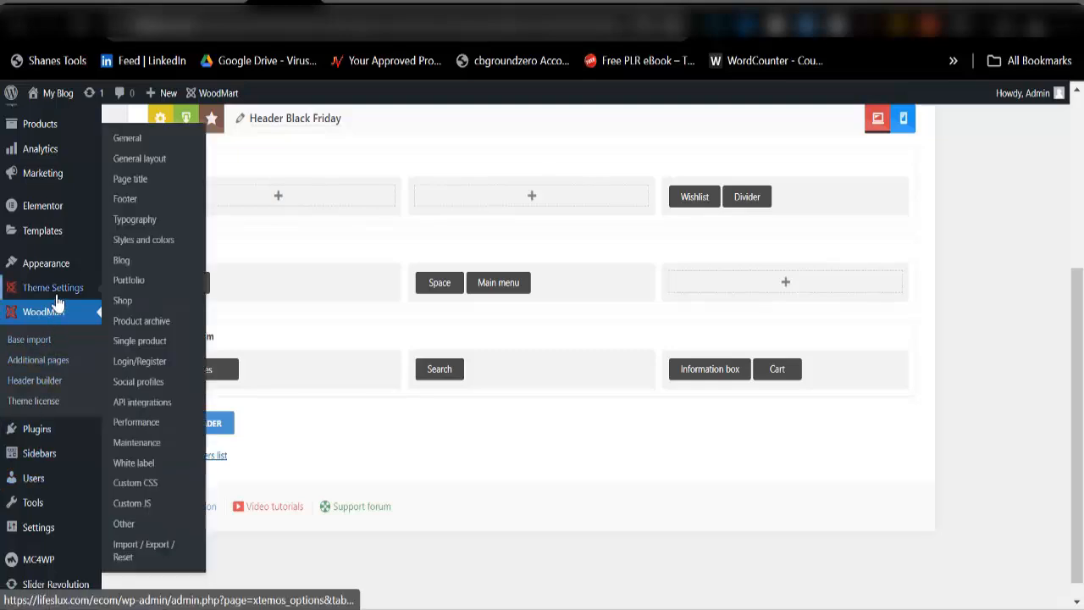
{"action": "key", "text": "ctrl+plus"}
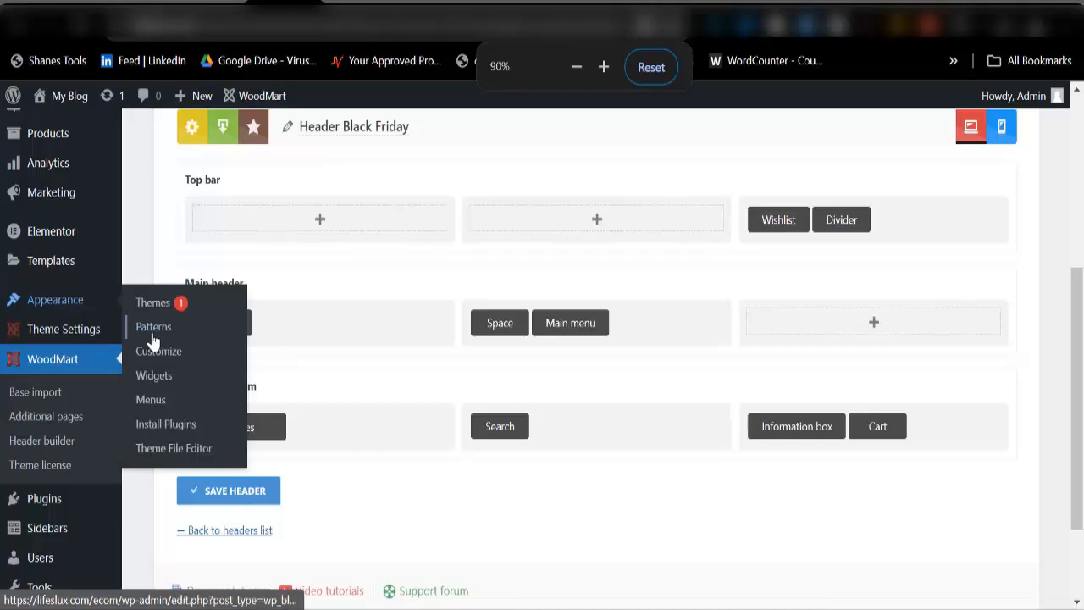
{"action": "mouse_move", "coordinate": [84, 335]}
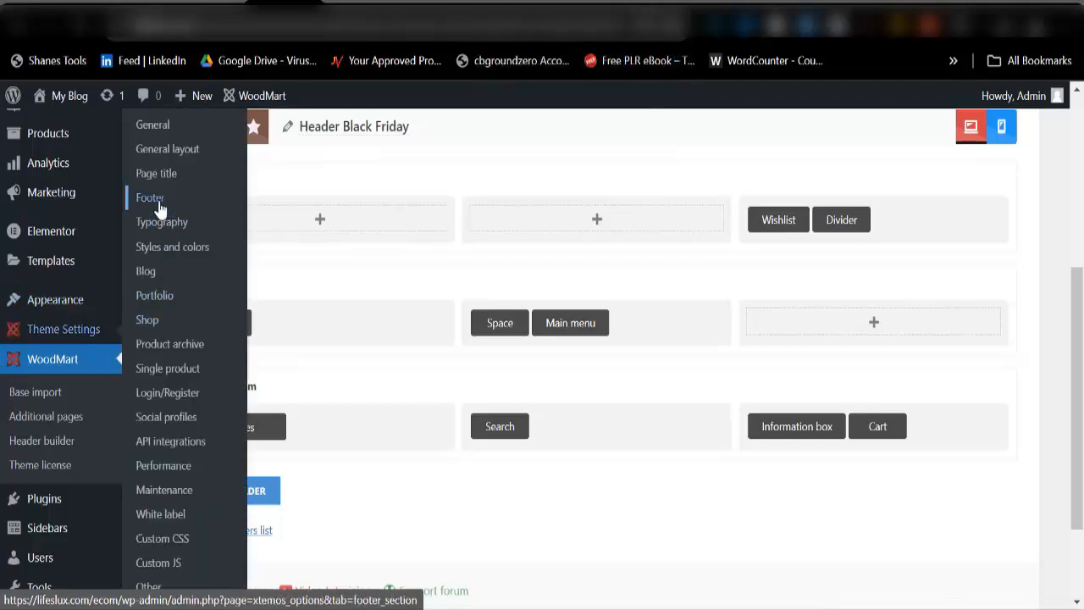
Step: Open WoodMart's Theme Settings Footer section and bring the Copyrights text box into view
{"action": "left_click", "coordinate": [158, 204]}
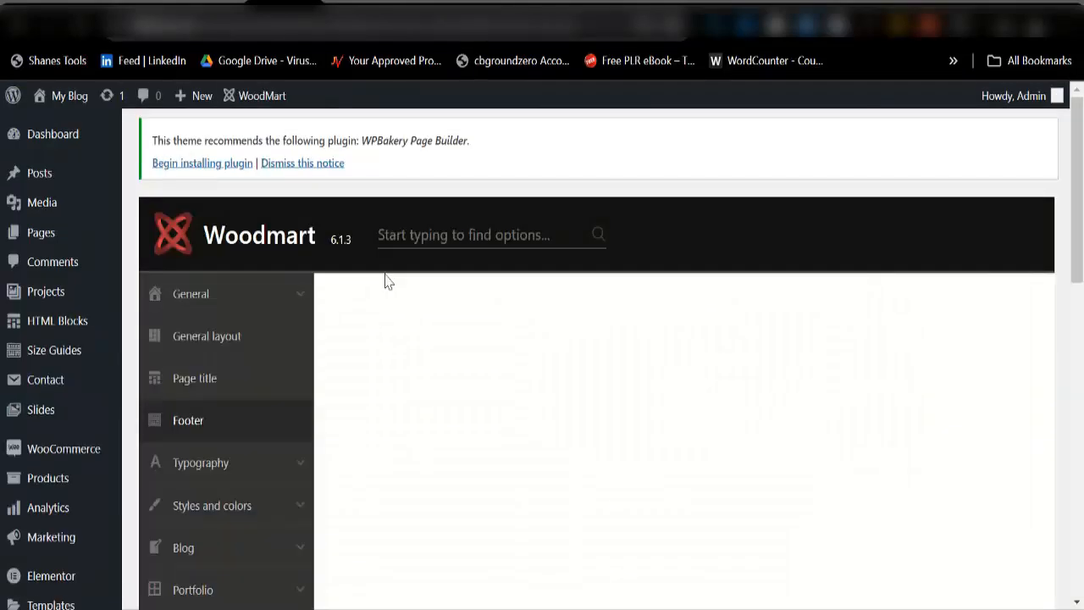
{"action": "scroll", "coordinate": [658, 443], "scroll_direction": "down", "scroll_amount": 13}
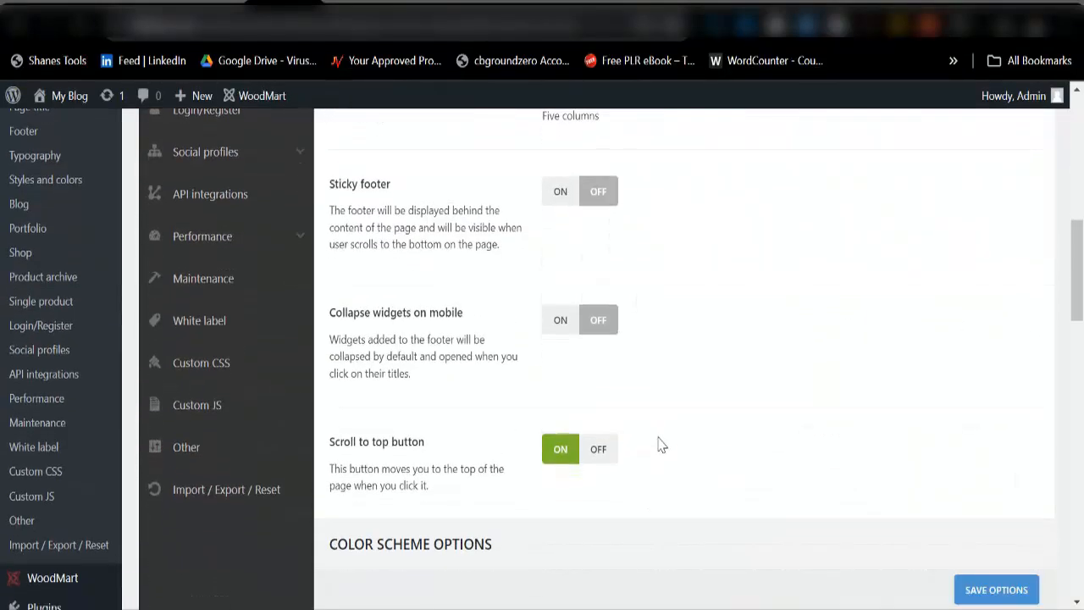
{"action": "scroll", "coordinate": [657, 432], "scroll_direction": "down", "scroll_amount": 5}
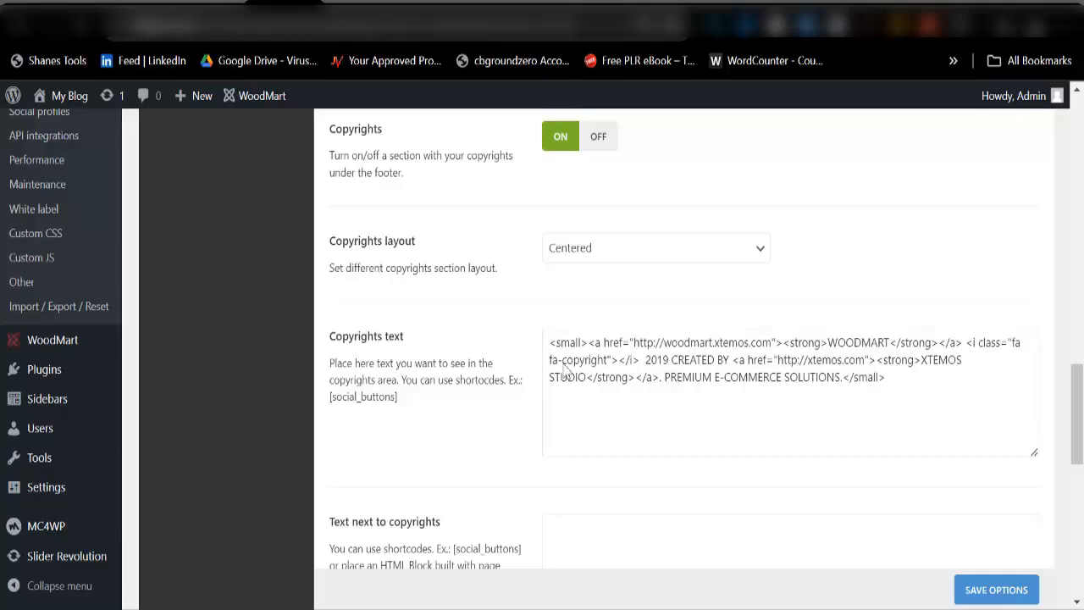
{"action": "scroll", "coordinate": [447, 341], "scroll_direction": "up", "scroll_amount": 1}
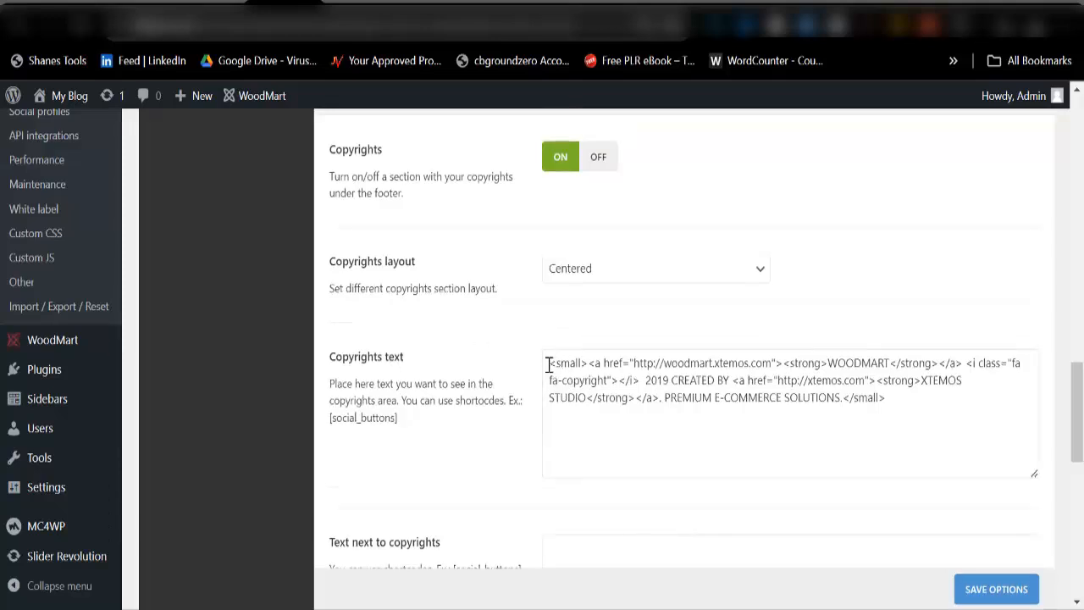
Step: Replace the Copyrights text with 'All Right Reserved - Woodmart 2024' and save the theme options
{"action": "left_click_drag", "start_coordinate": [548, 361], "coordinate": [975, 425]}
{"action": "key", "text": "BackSpace"}
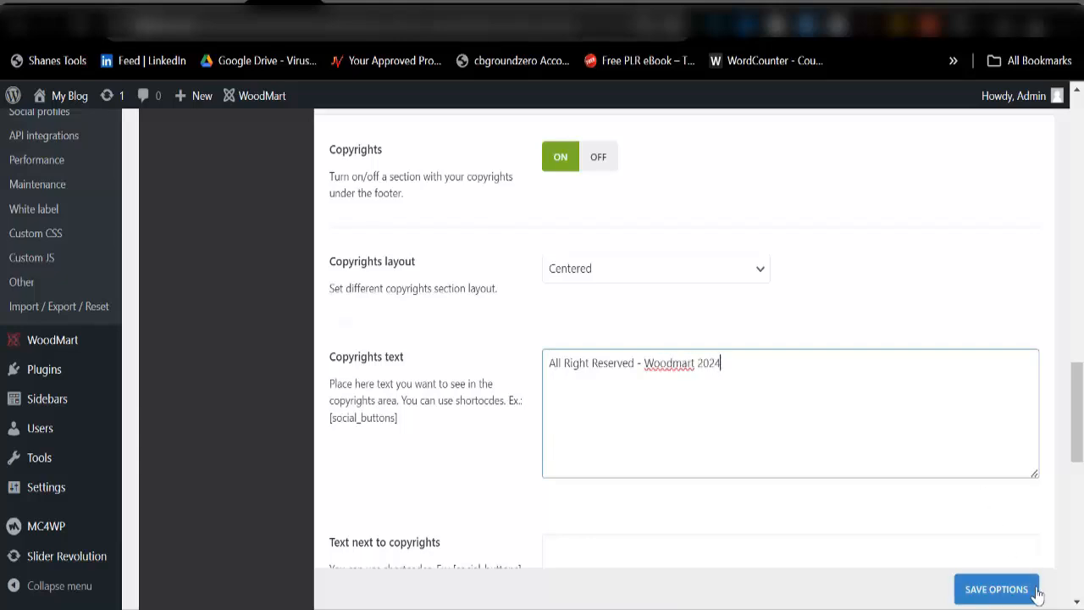
{"action": "left_click", "coordinate": [1003, 597]}
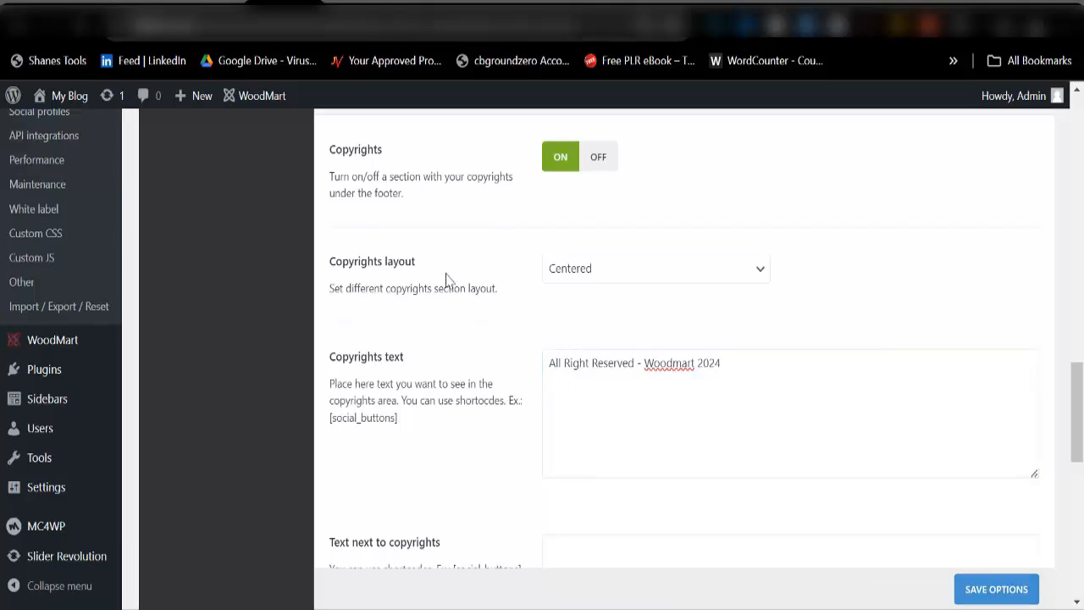
{"action": "scroll", "coordinate": [559, 428], "scroll_direction": "down", "scroll_amount": 3}
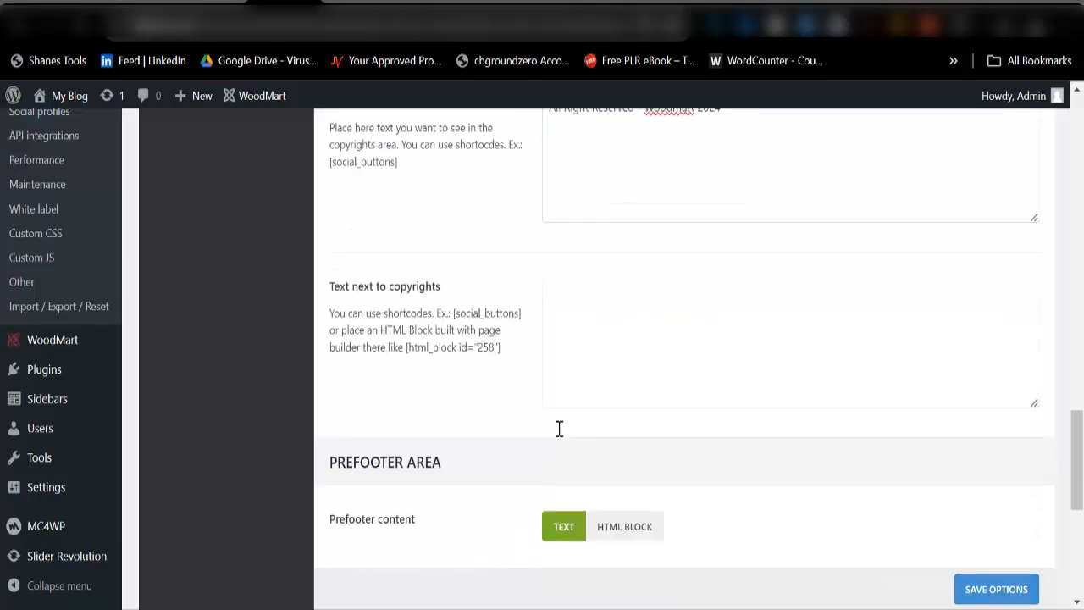
{"action": "scroll", "coordinate": [559, 428], "scroll_direction": "down", "scroll_amount": 3}
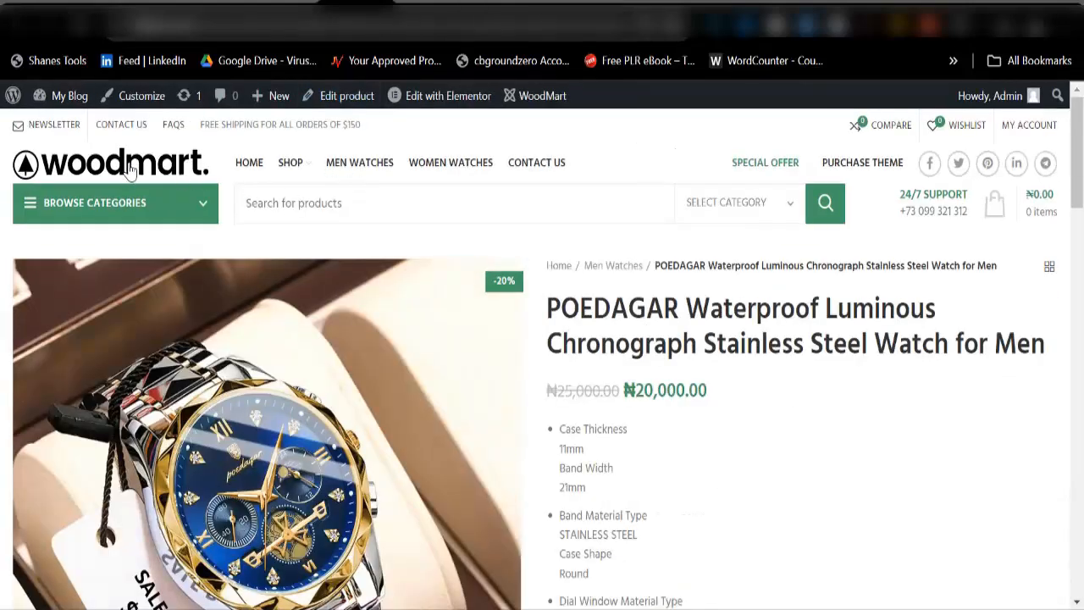
Step: Go to the store's home page showing the Black Friday sale slider
{"action": "left_click", "coordinate": [144, 173]}
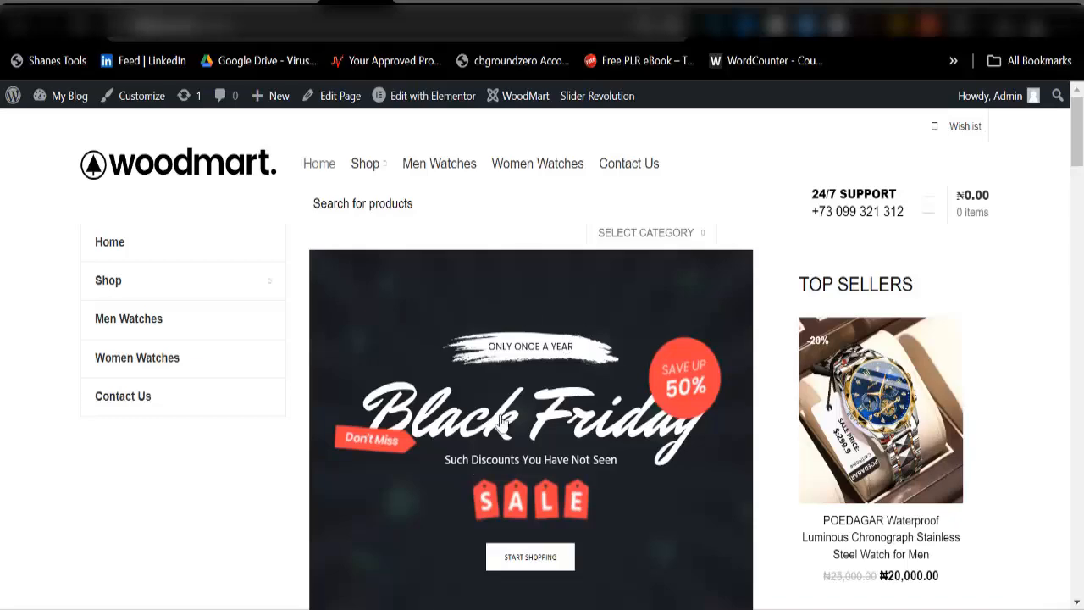
Step: From the admin sidebar, open Slider Revolution in a new browser tab and switch to it
{"action": "left_click", "coordinate": [280, 3]}
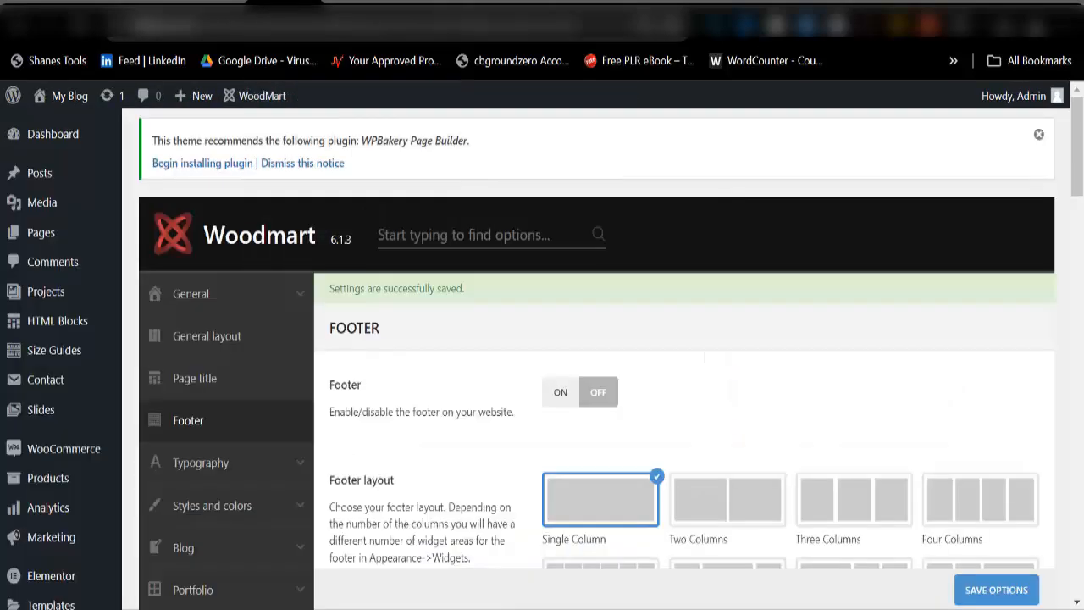
{"action": "scroll", "coordinate": [50, 474], "scroll_direction": "down", "scroll_amount": 8}
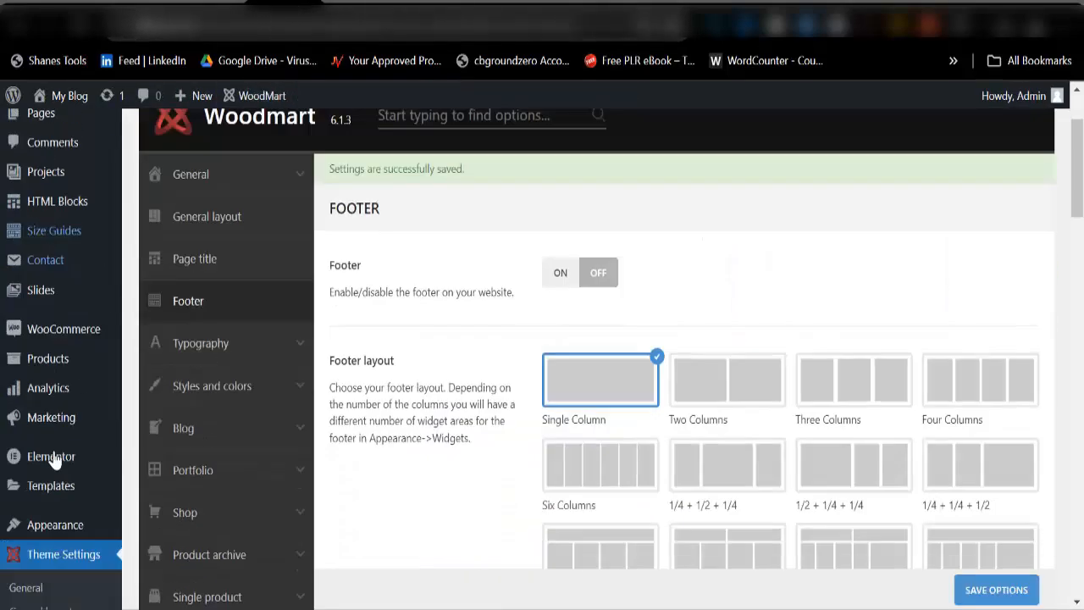
{"action": "scroll", "coordinate": [42, 585], "scroll_direction": "down", "scroll_amount": 5}
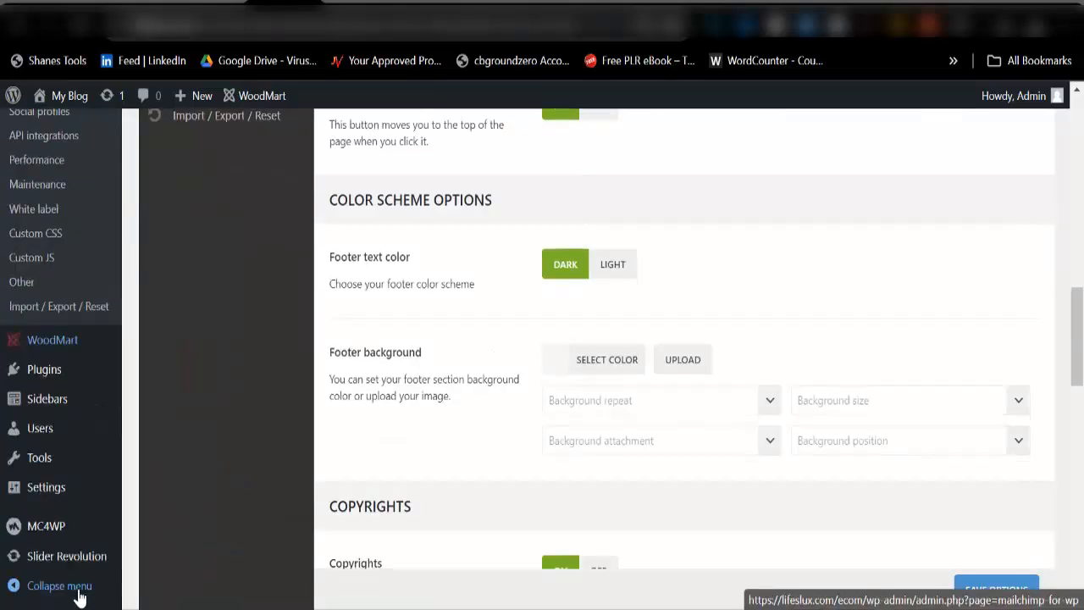
{"action": "mouse_move", "coordinate": [63, 566]}
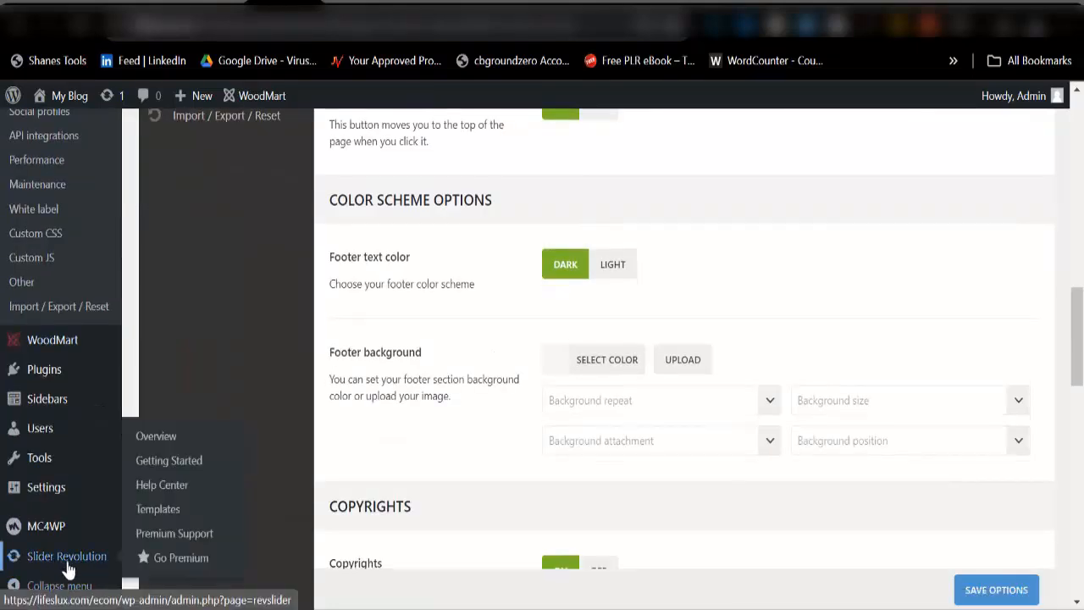
{"action": "right_click", "coordinate": [74, 573]}
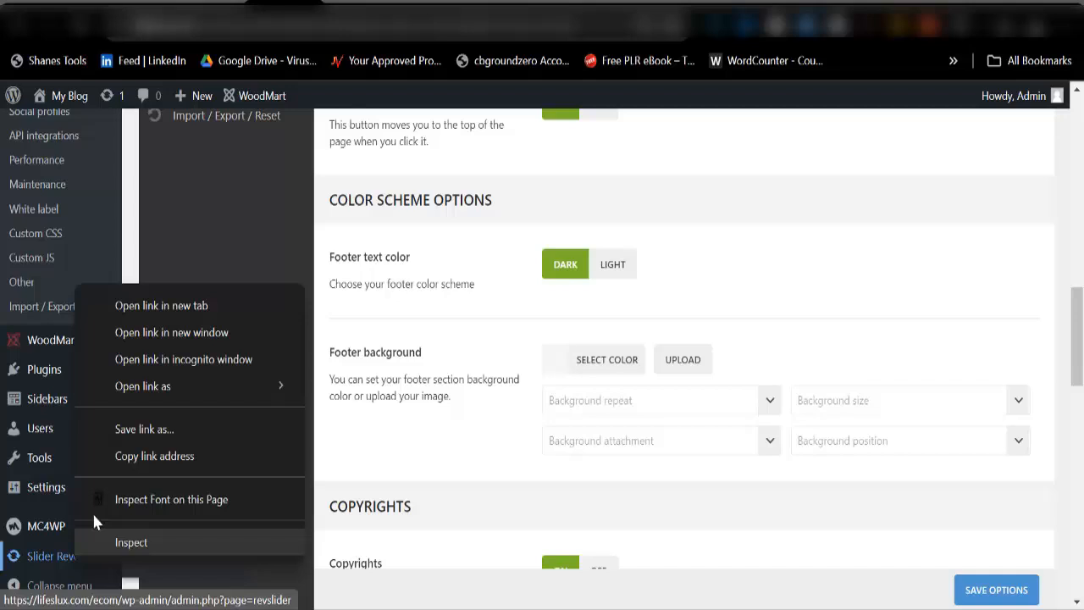
{"action": "left_click", "coordinate": [120, 311]}
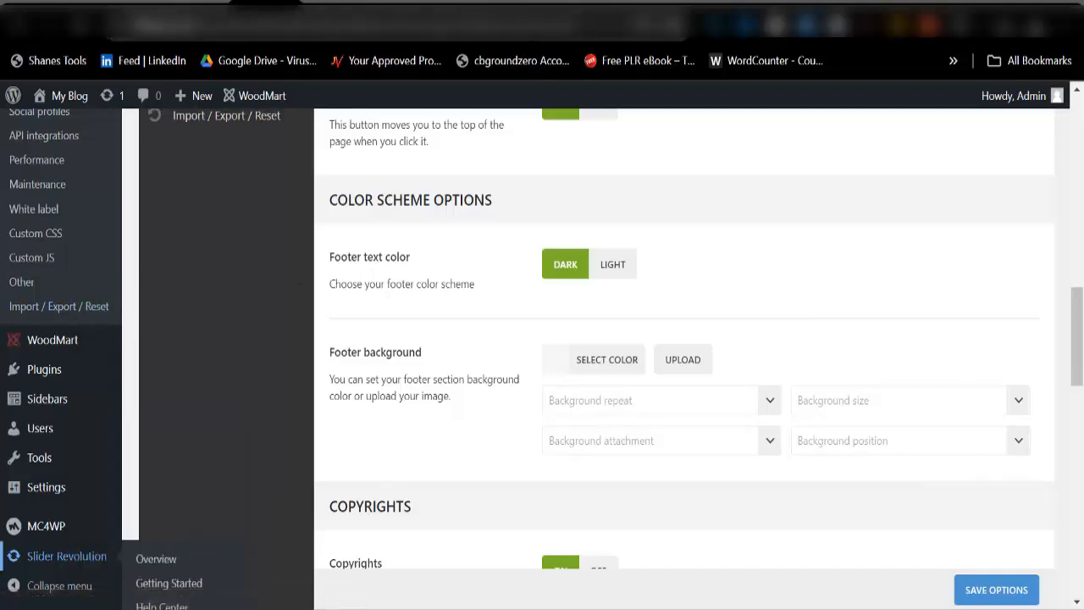
{"action": "left_click", "coordinate": [356, 24]}
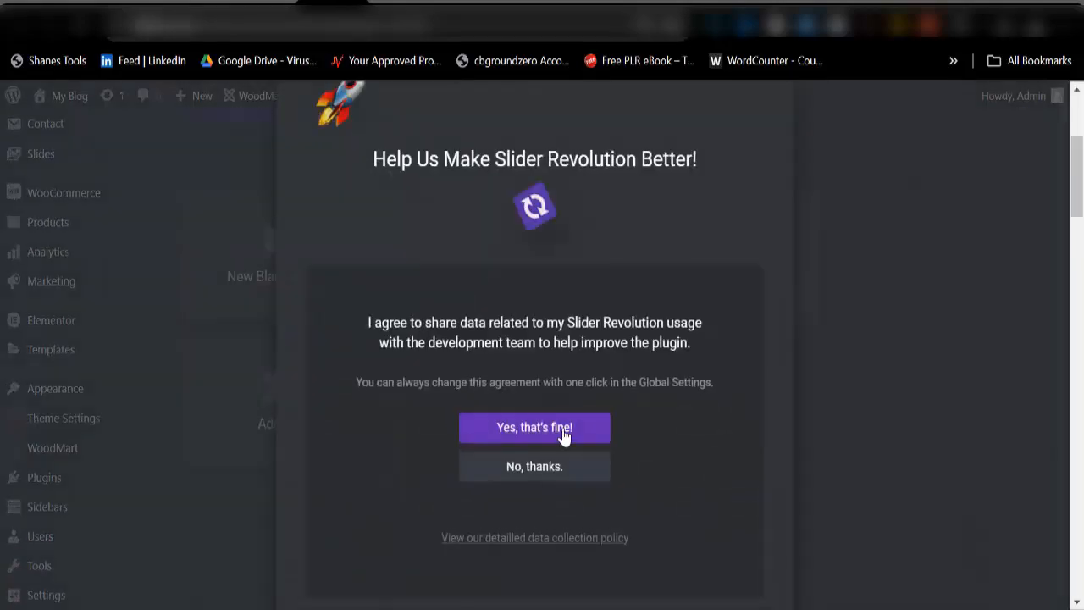
Step: Answer the usage data-sharing prompt and scroll down to the module list
{"action": "left_click", "coordinate": [566, 476]}
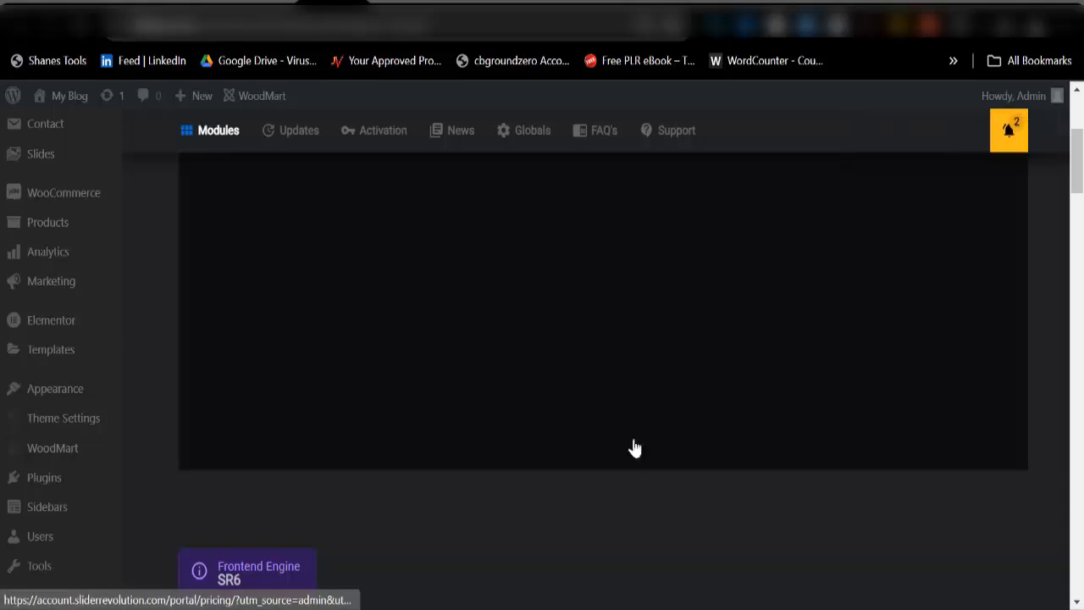
{"action": "scroll", "coordinate": [634, 448], "scroll_direction": "down", "scroll_amount": 5}
{"action": "scroll", "coordinate": [337, 543], "scroll_direction": "down", "scroll_amount": 6}
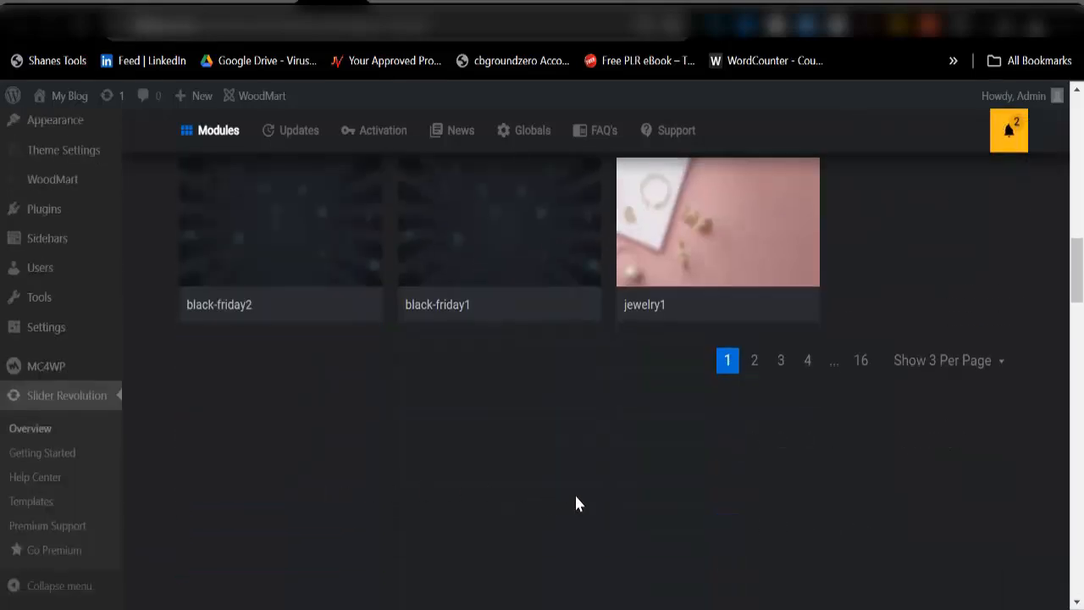
{"action": "scroll", "coordinate": [388, 408], "scroll_direction": "up", "scroll_amount": 2}
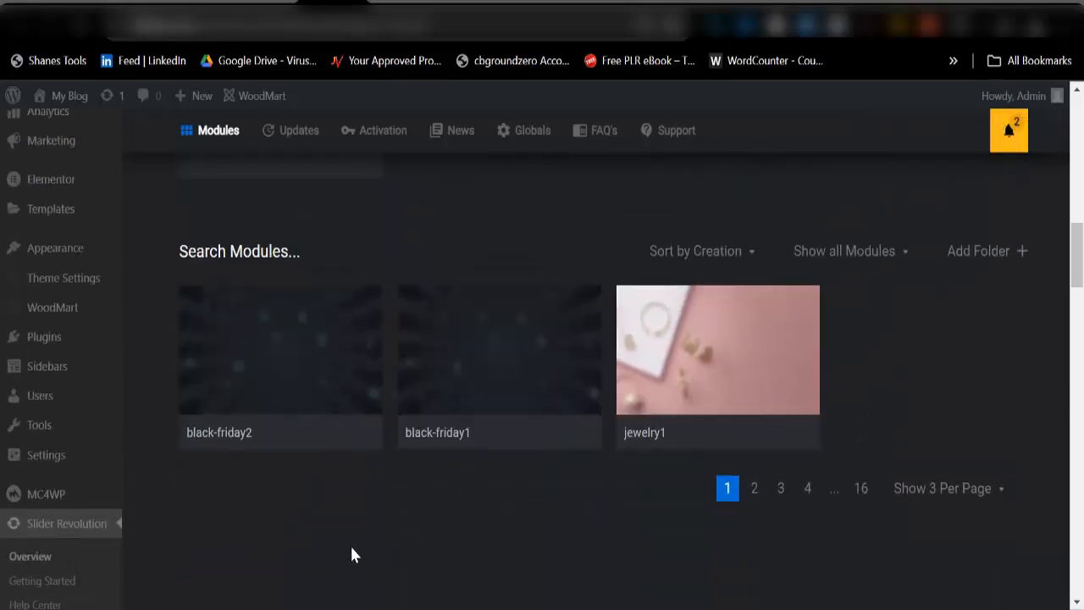
{"action": "scroll", "coordinate": [571, 474], "scroll_direction": "down", "scroll_amount": 2}
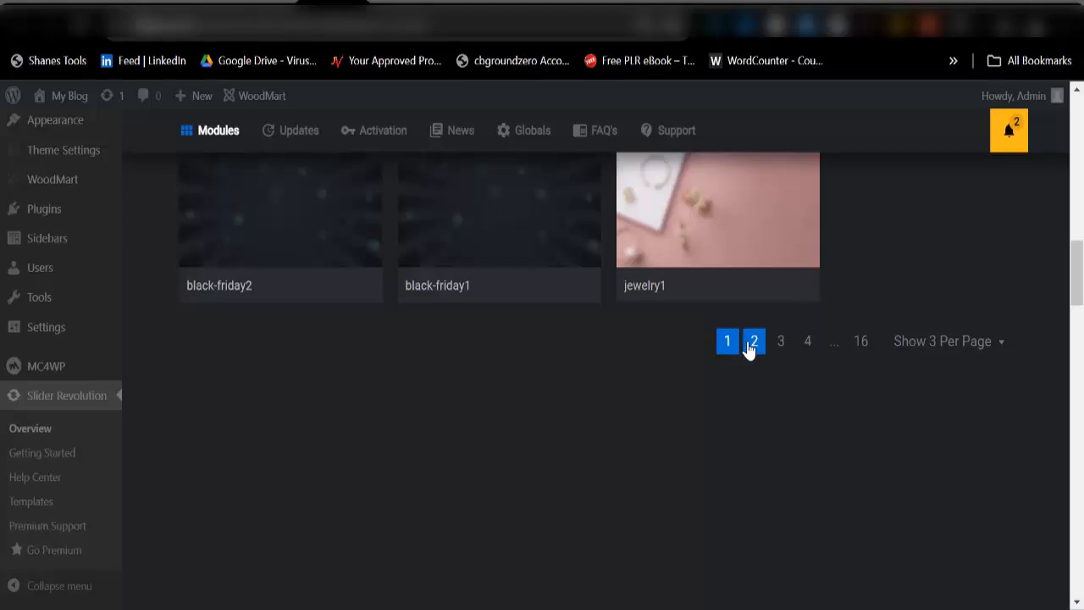
Step: Page through the module pages to find black-friday and open it in the editor
{"action": "left_click", "coordinate": [749, 348]}
{"action": "left_click", "coordinate": [779, 349]}
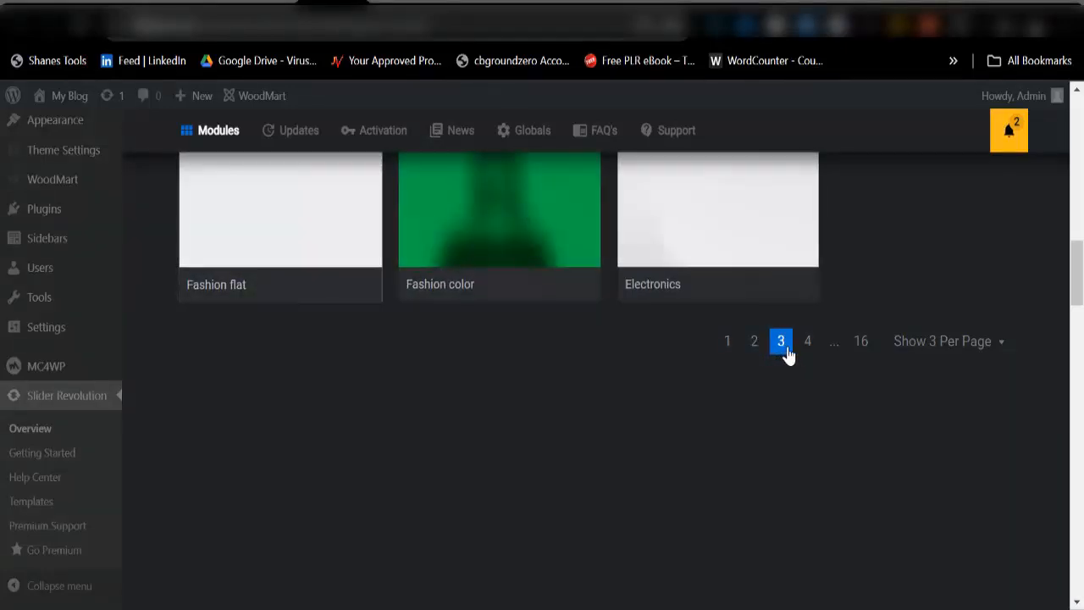
{"action": "left_click", "coordinate": [809, 353]}
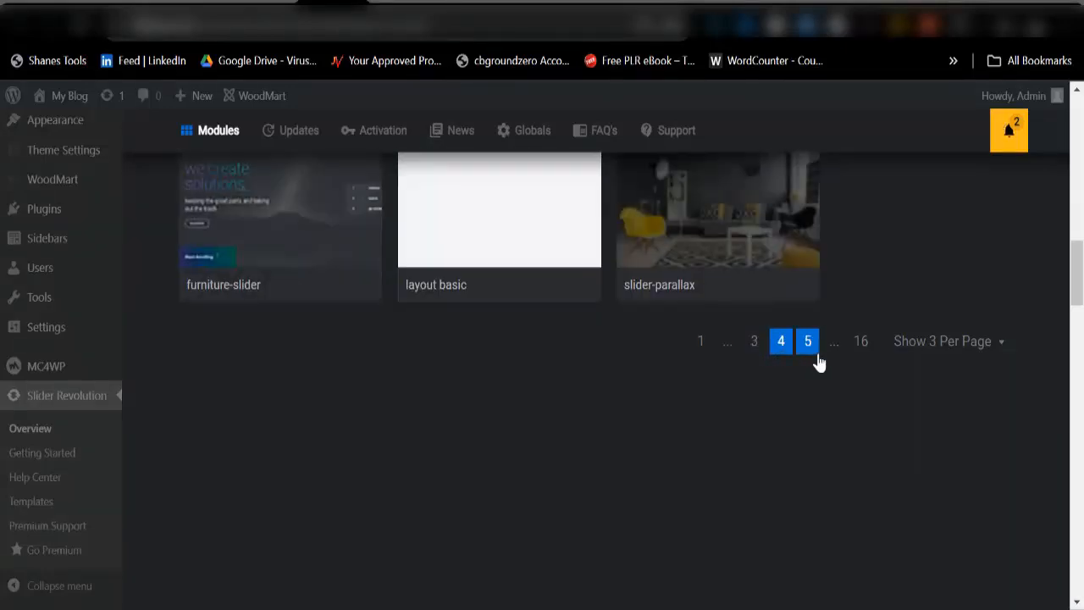
{"action": "left_click", "coordinate": [808, 348]}
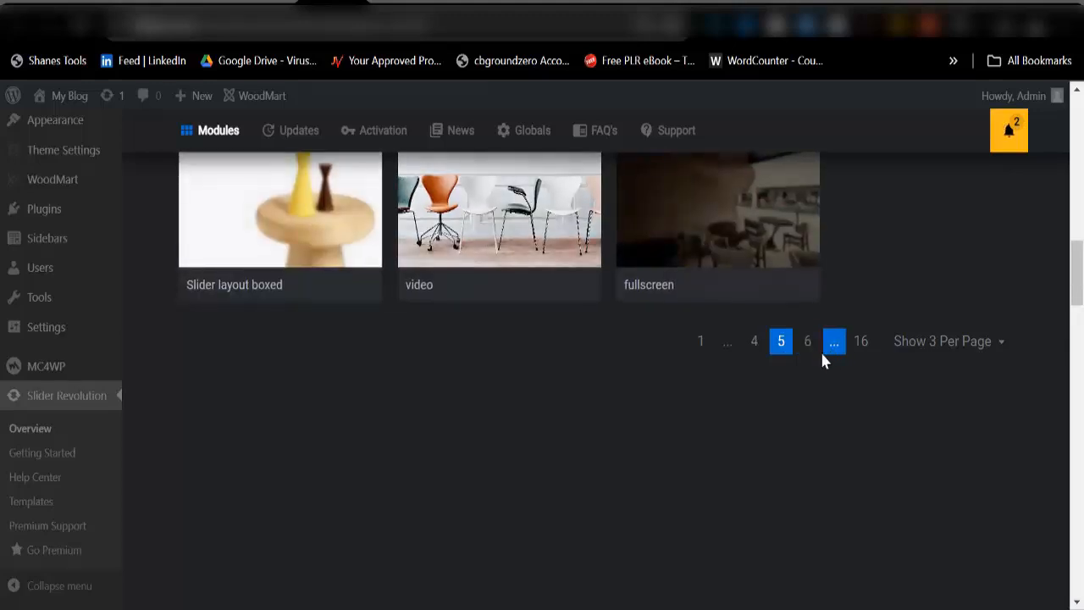
{"action": "left_click", "coordinate": [805, 347]}
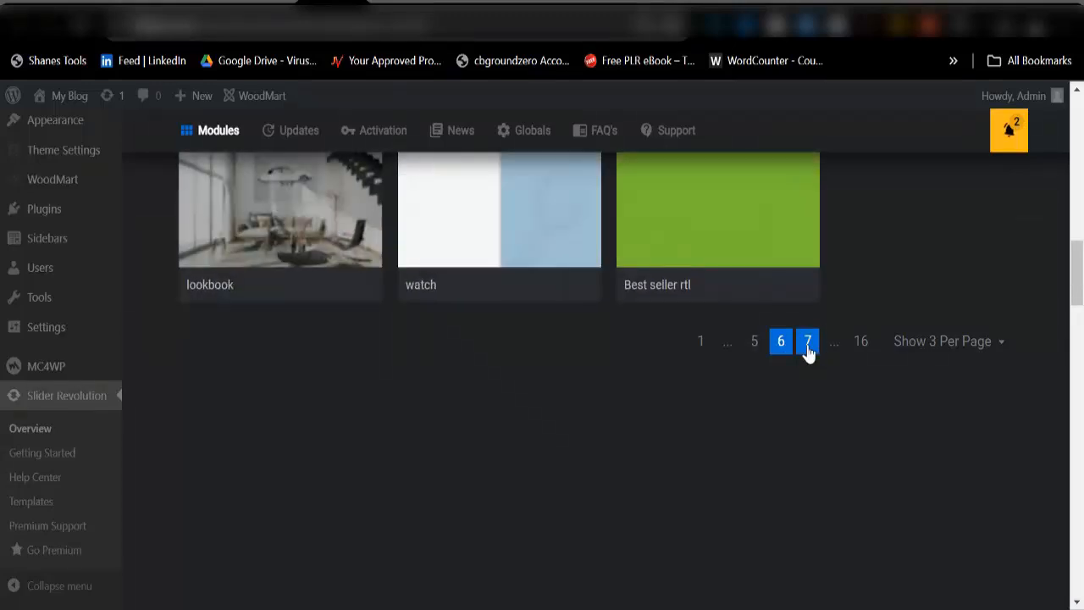
{"action": "left_click", "coordinate": [808, 351]}
{"action": "left_click", "coordinate": [822, 355]}
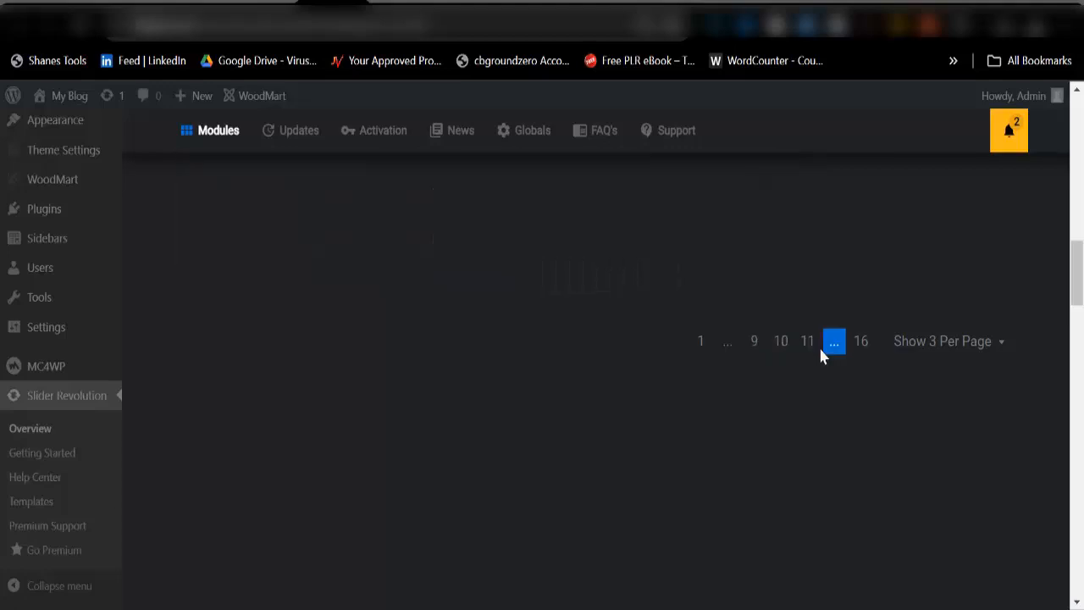
{"action": "left_click", "coordinate": [761, 351]}
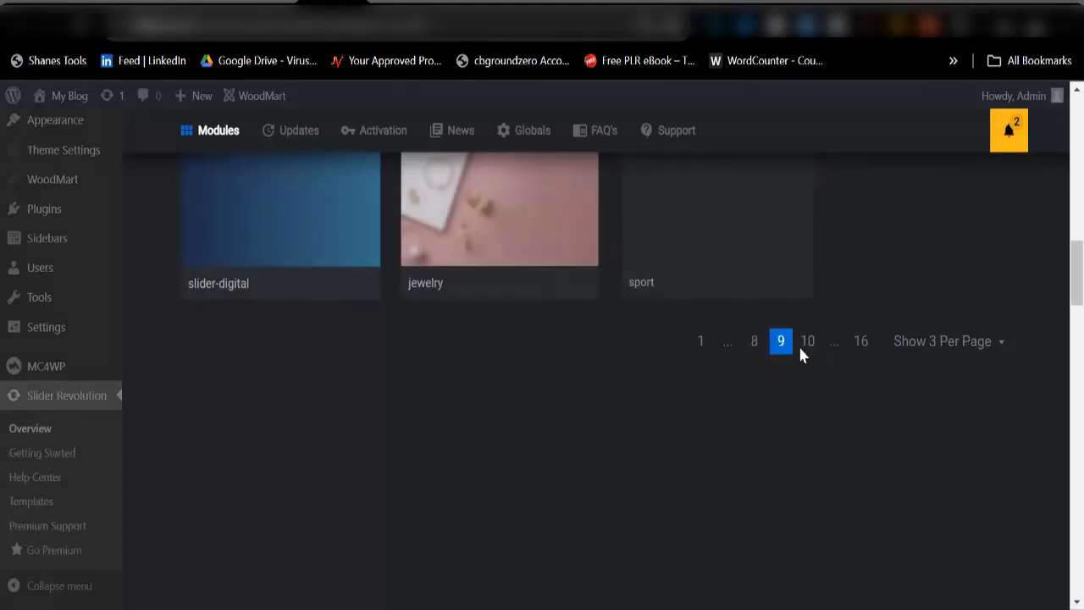
{"action": "left_click", "coordinate": [809, 353]}
{"action": "left_click", "coordinate": [834, 355]}
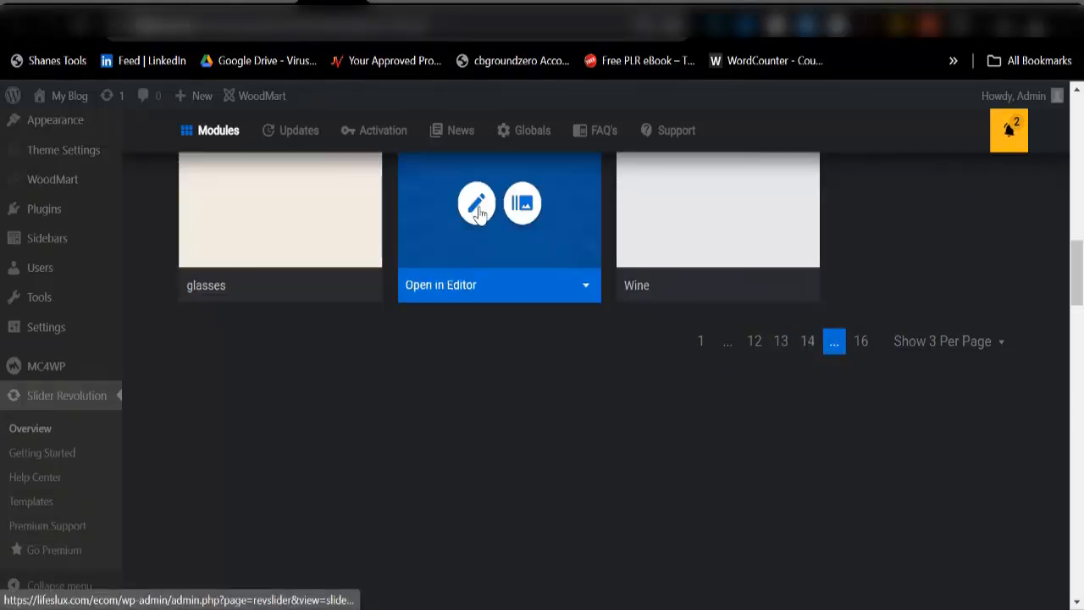
{"action": "left_click", "coordinate": [480, 208]}
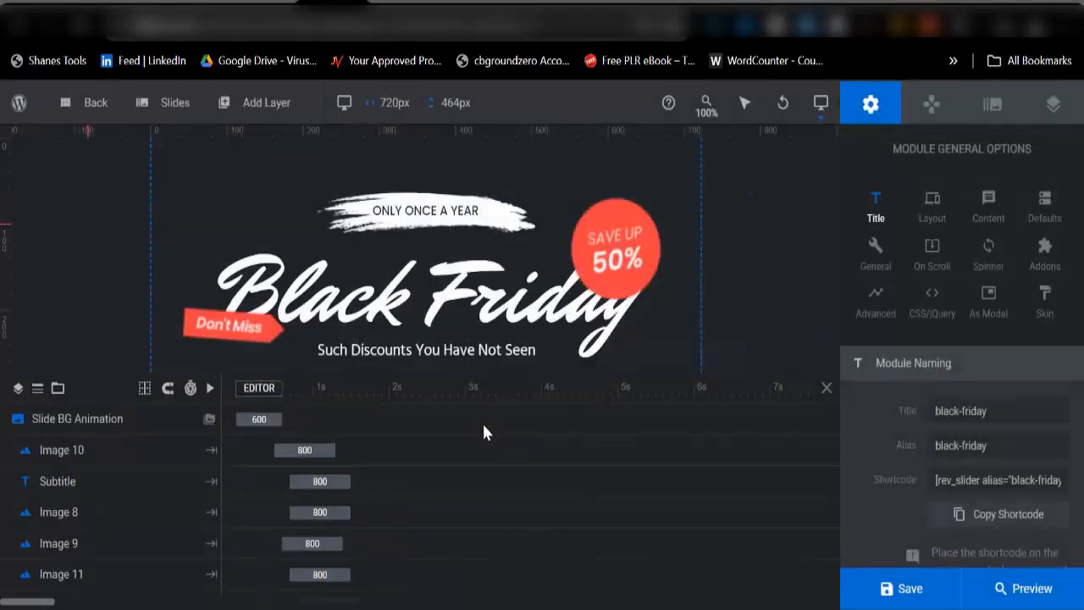
Step: Select the Black Friday title layer on the slide to view its text
{"action": "scroll", "coordinate": [449, 271], "scroll_direction": "down", "scroll_amount": 2}
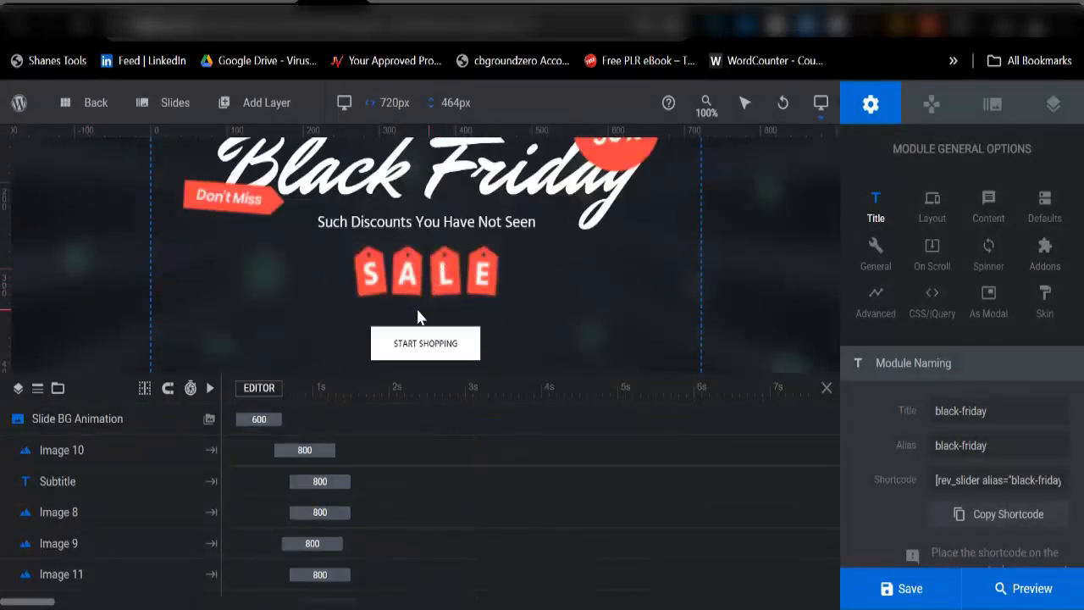
{"action": "scroll", "coordinate": [416, 315], "scroll_direction": "up", "scroll_amount": 2}
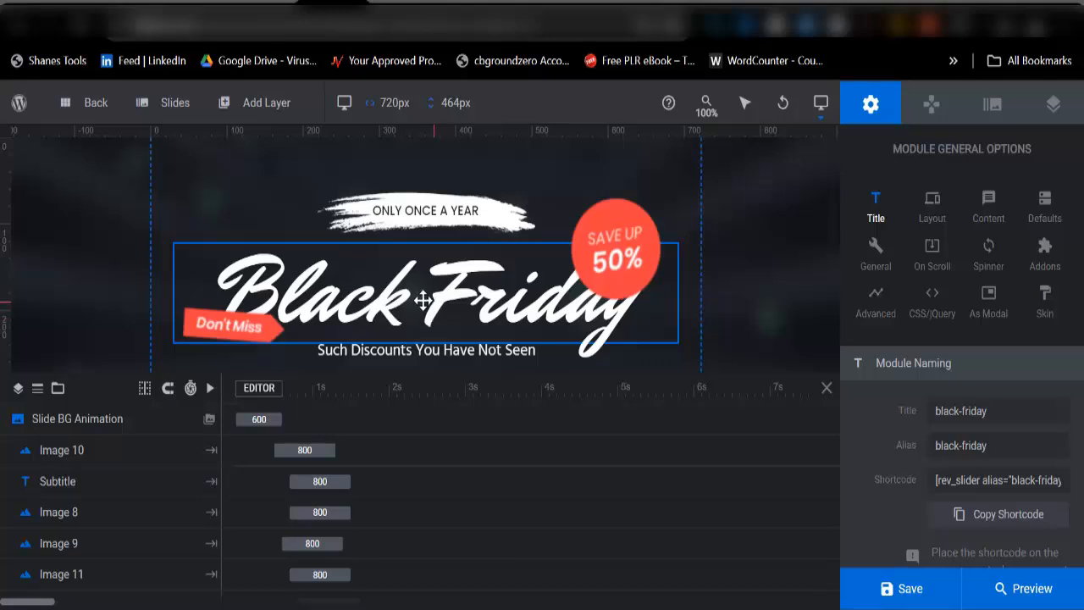
{"action": "left_click", "coordinate": [469, 294]}
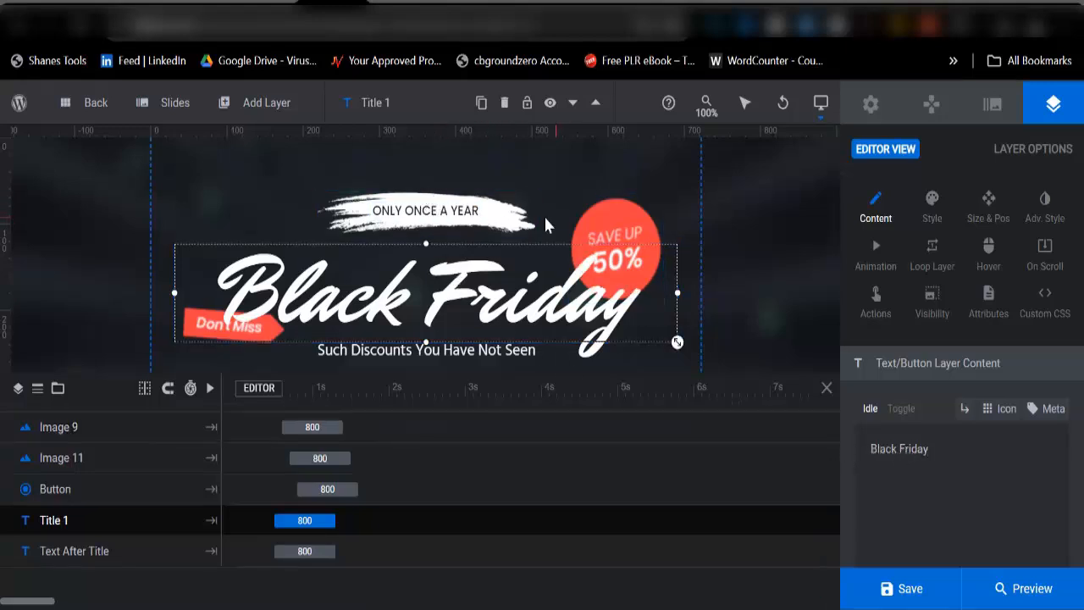
Step: Show the slide's Background settings, where the source is set to Image
{"action": "scroll", "coordinate": [434, 254], "scroll_direction": "down", "scroll_amount": 3}
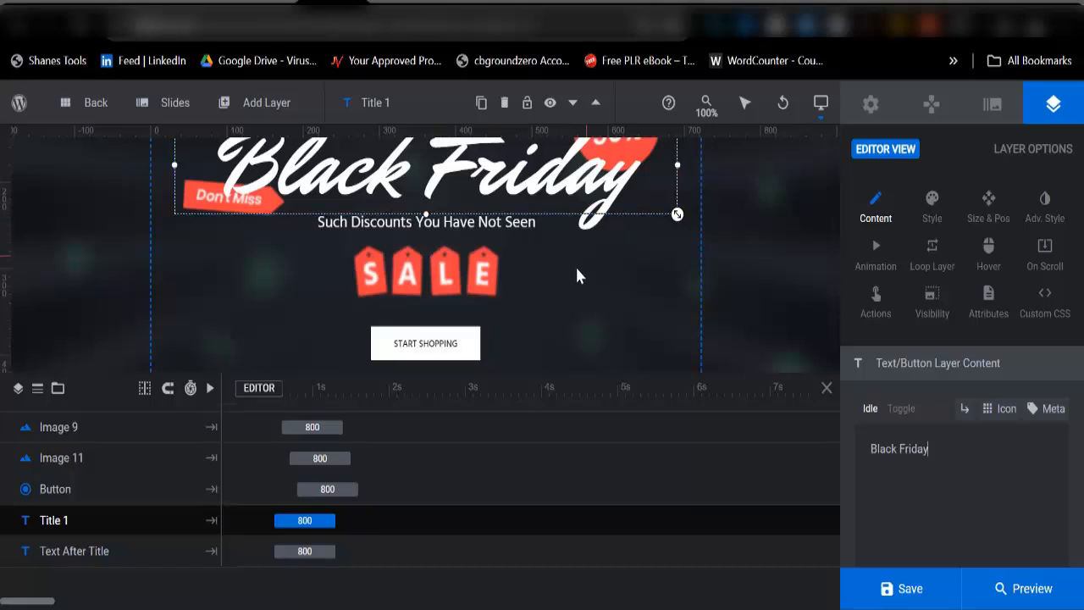
{"action": "scroll", "coordinate": [536, 304], "scroll_direction": "up", "scroll_amount": 3}
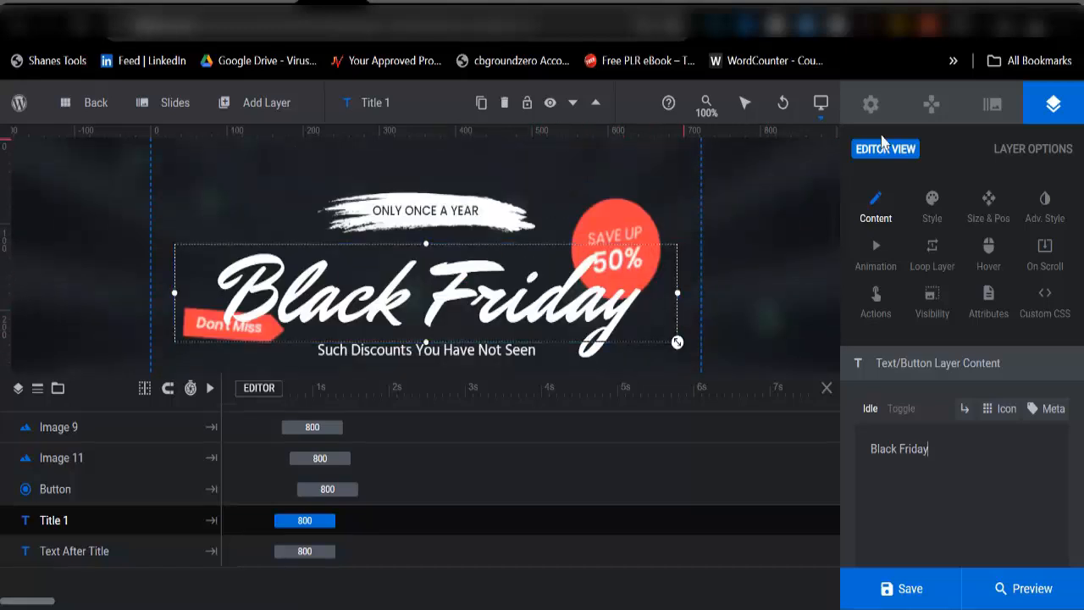
{"action": "left_click", "coordinate": [993, 105]}
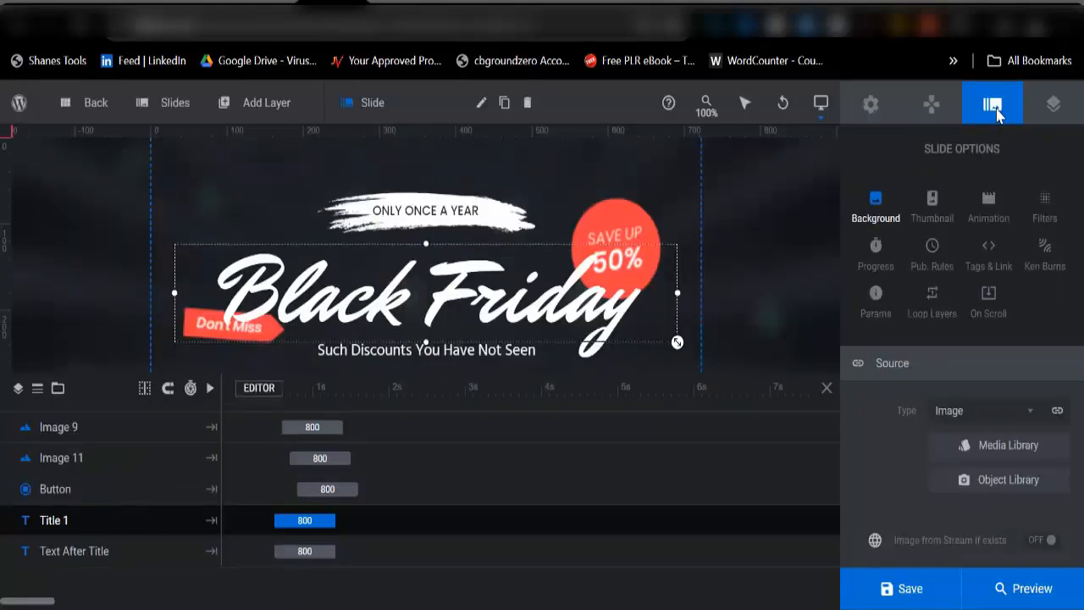